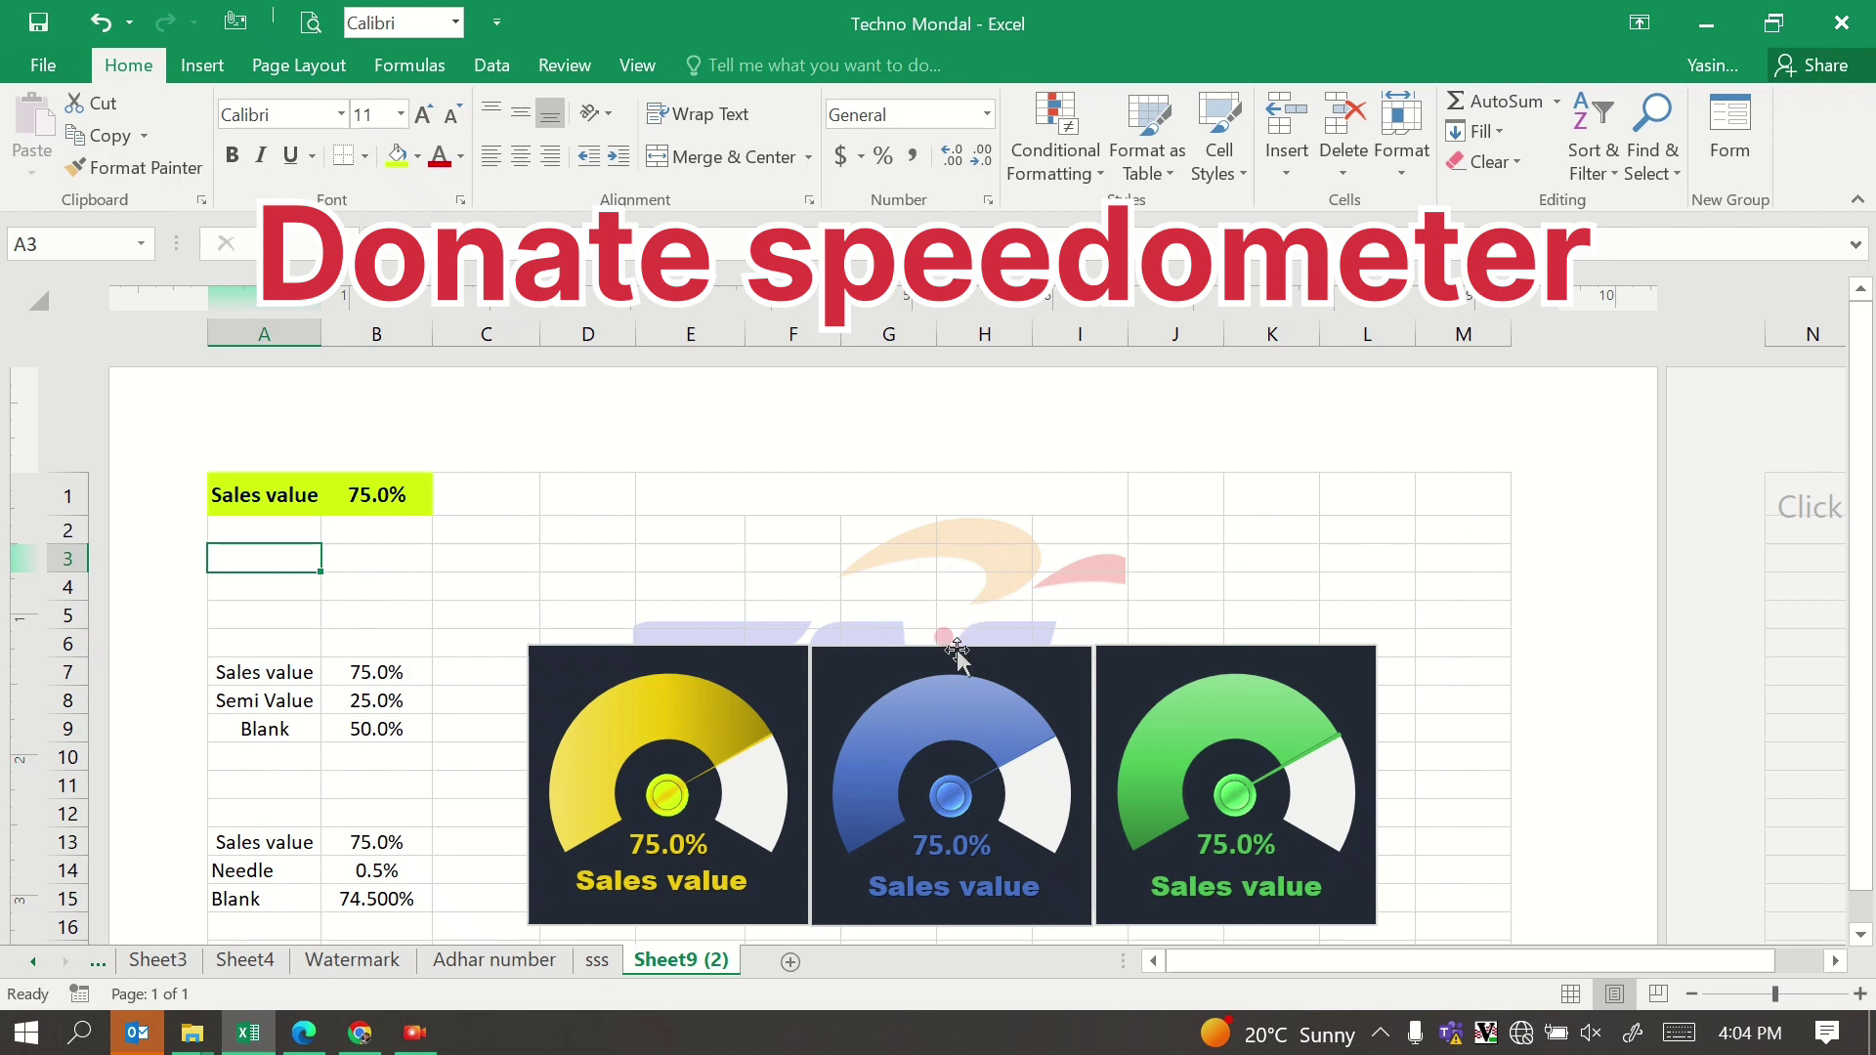
Step: Select the orange, blue and green gauge charts in turn to show their parts
click(682, 713)
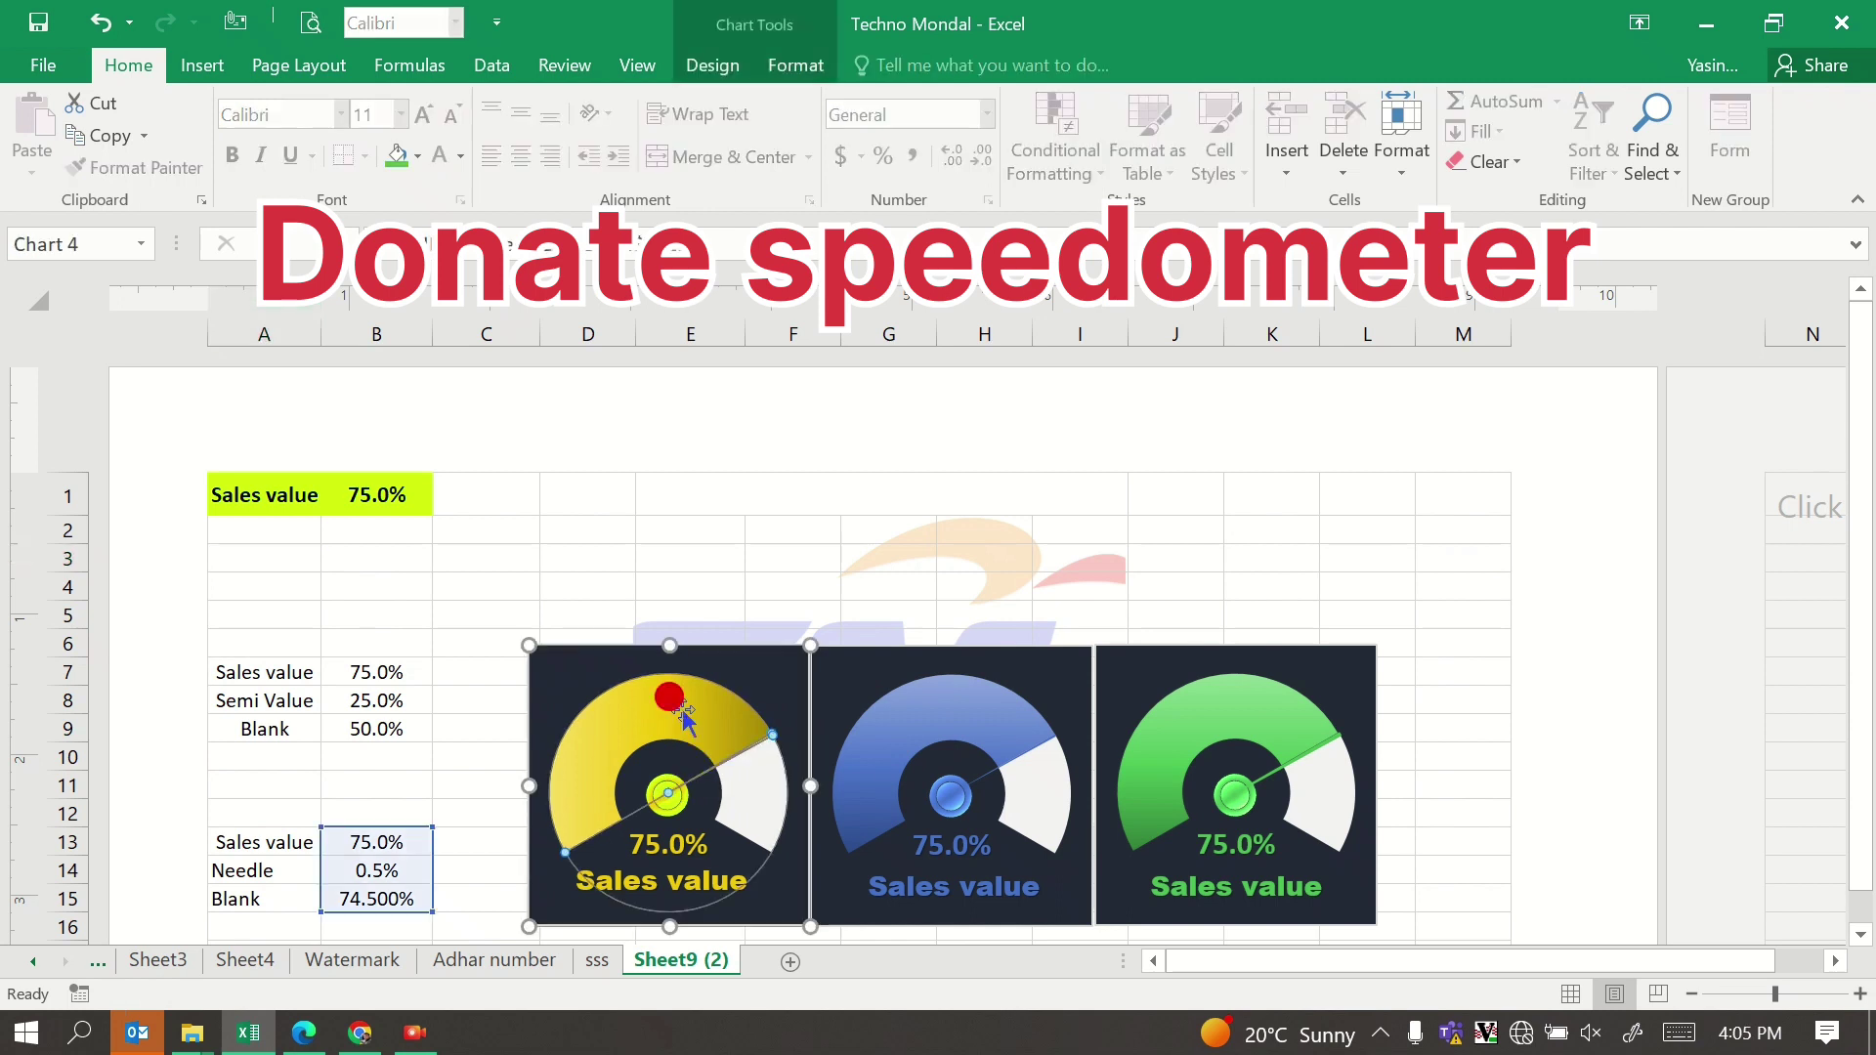
click(982, 708)
click(1151, 718)
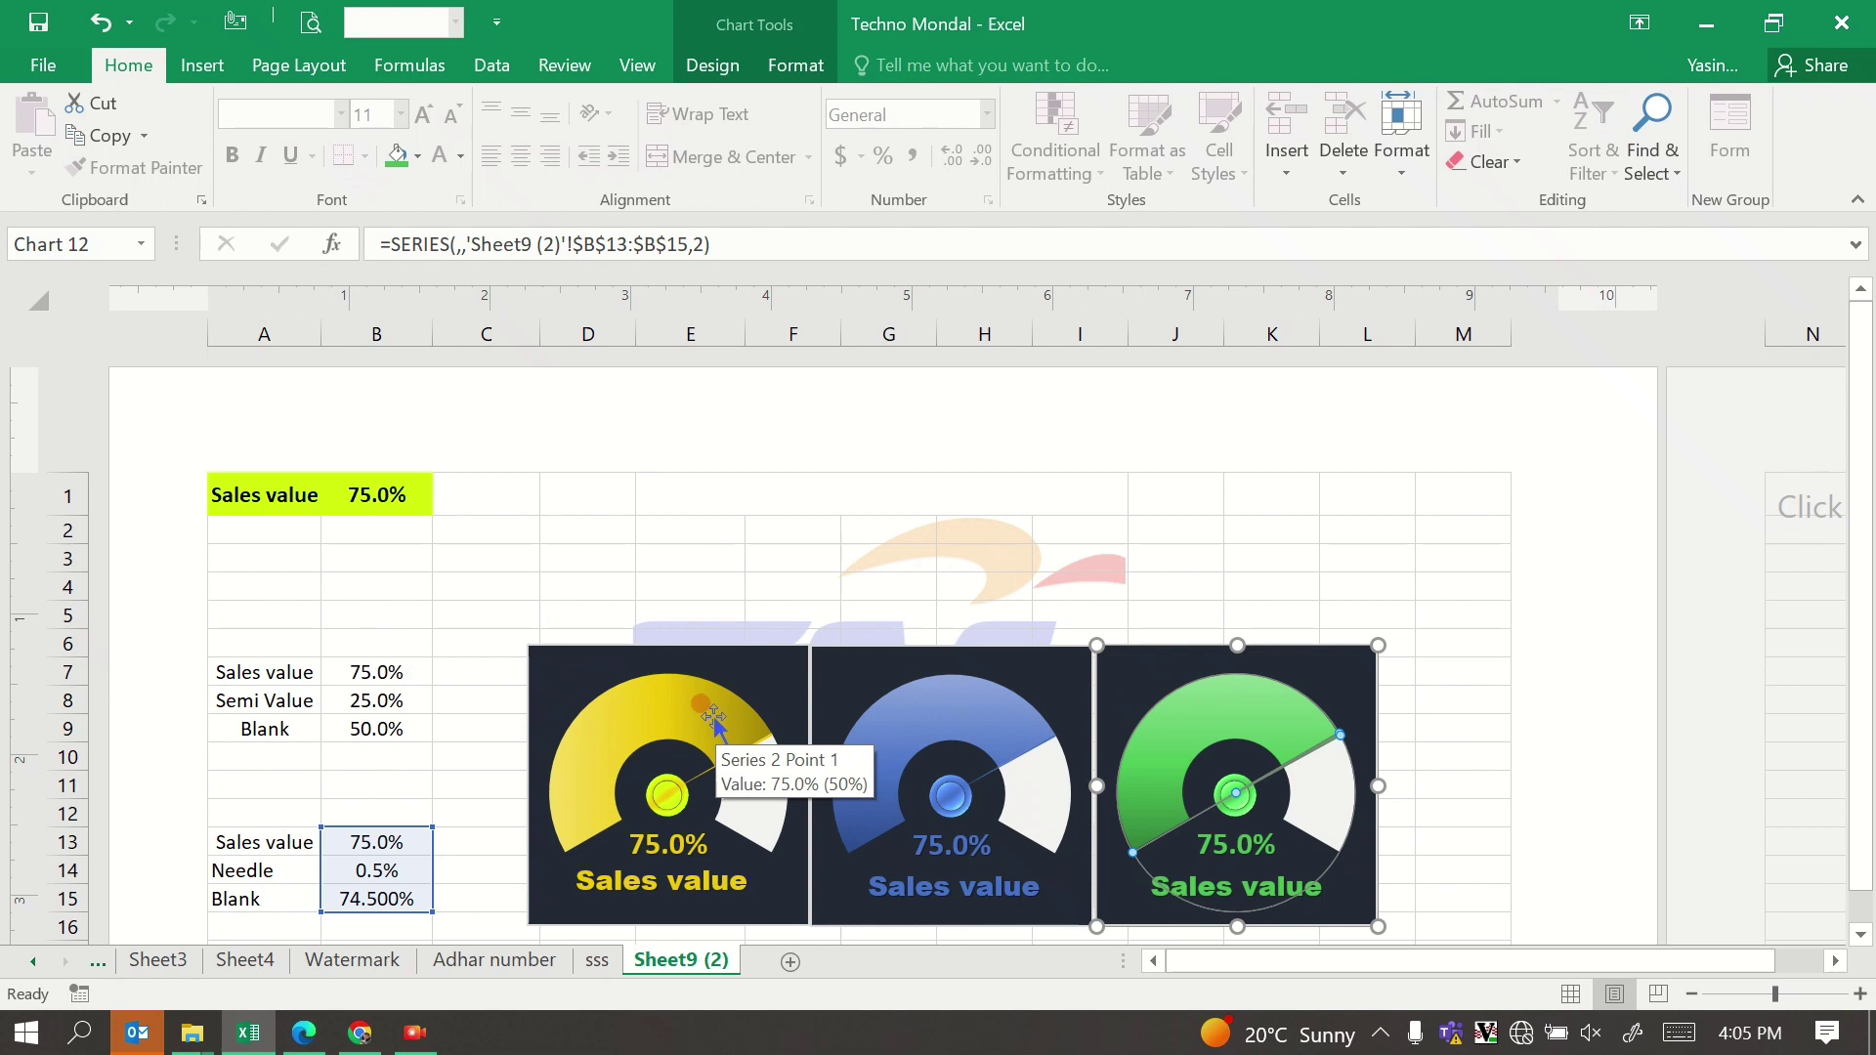
click(390, 637)
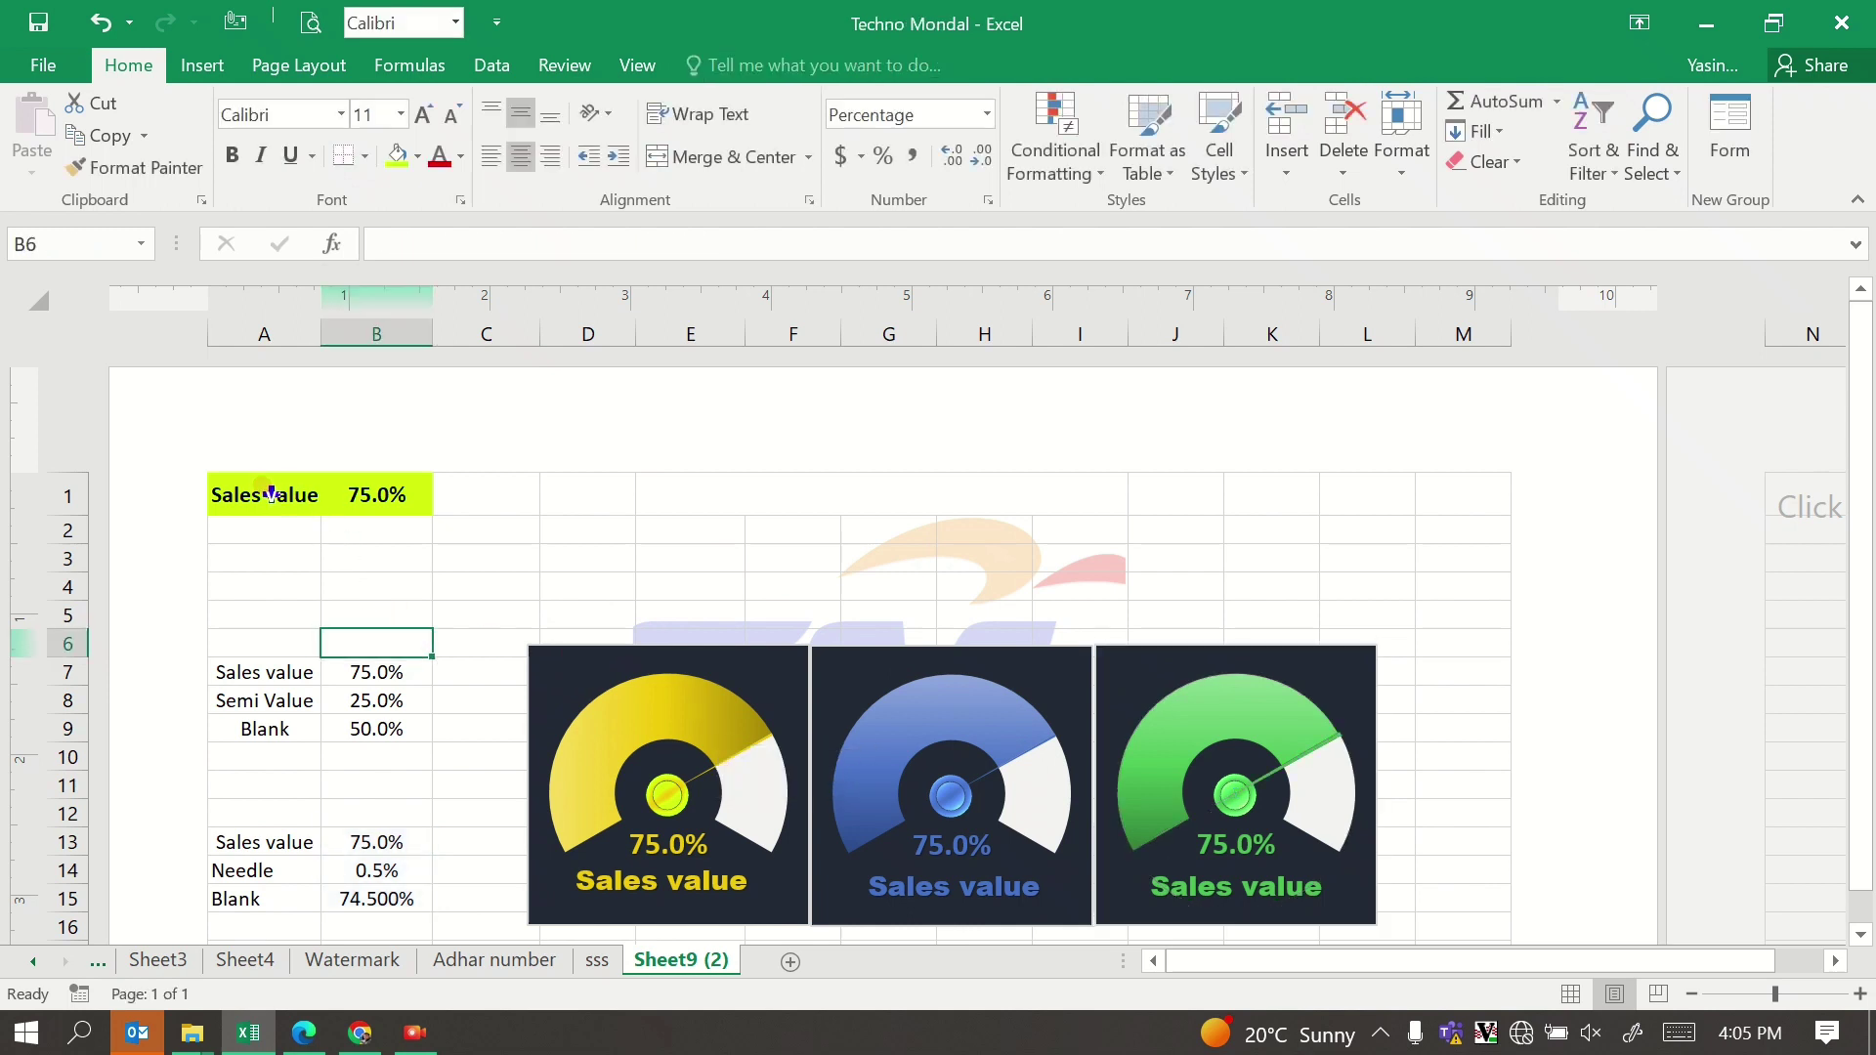
Step: Point out the Sales value input in A1:B1 and the helper tables' Sales value, Needle and Blank labels
drag(270, 494, 395, 495)
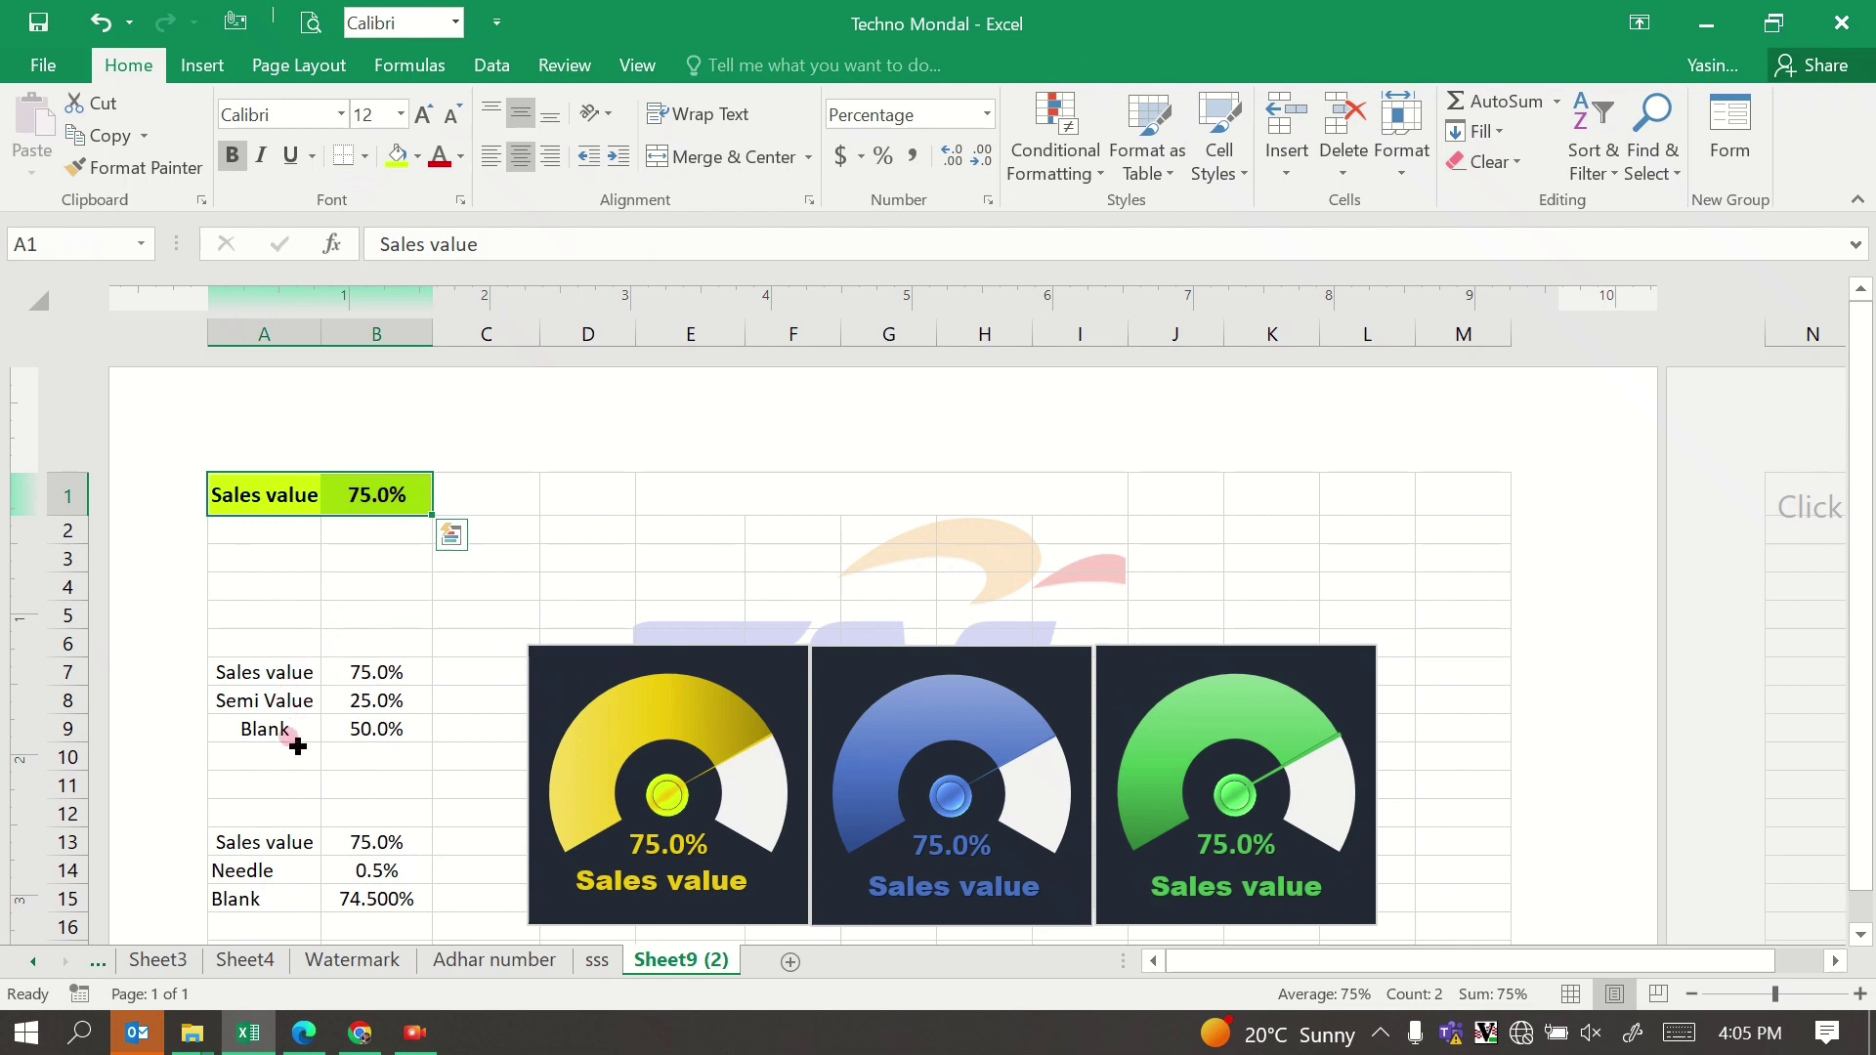
click(262, 727)
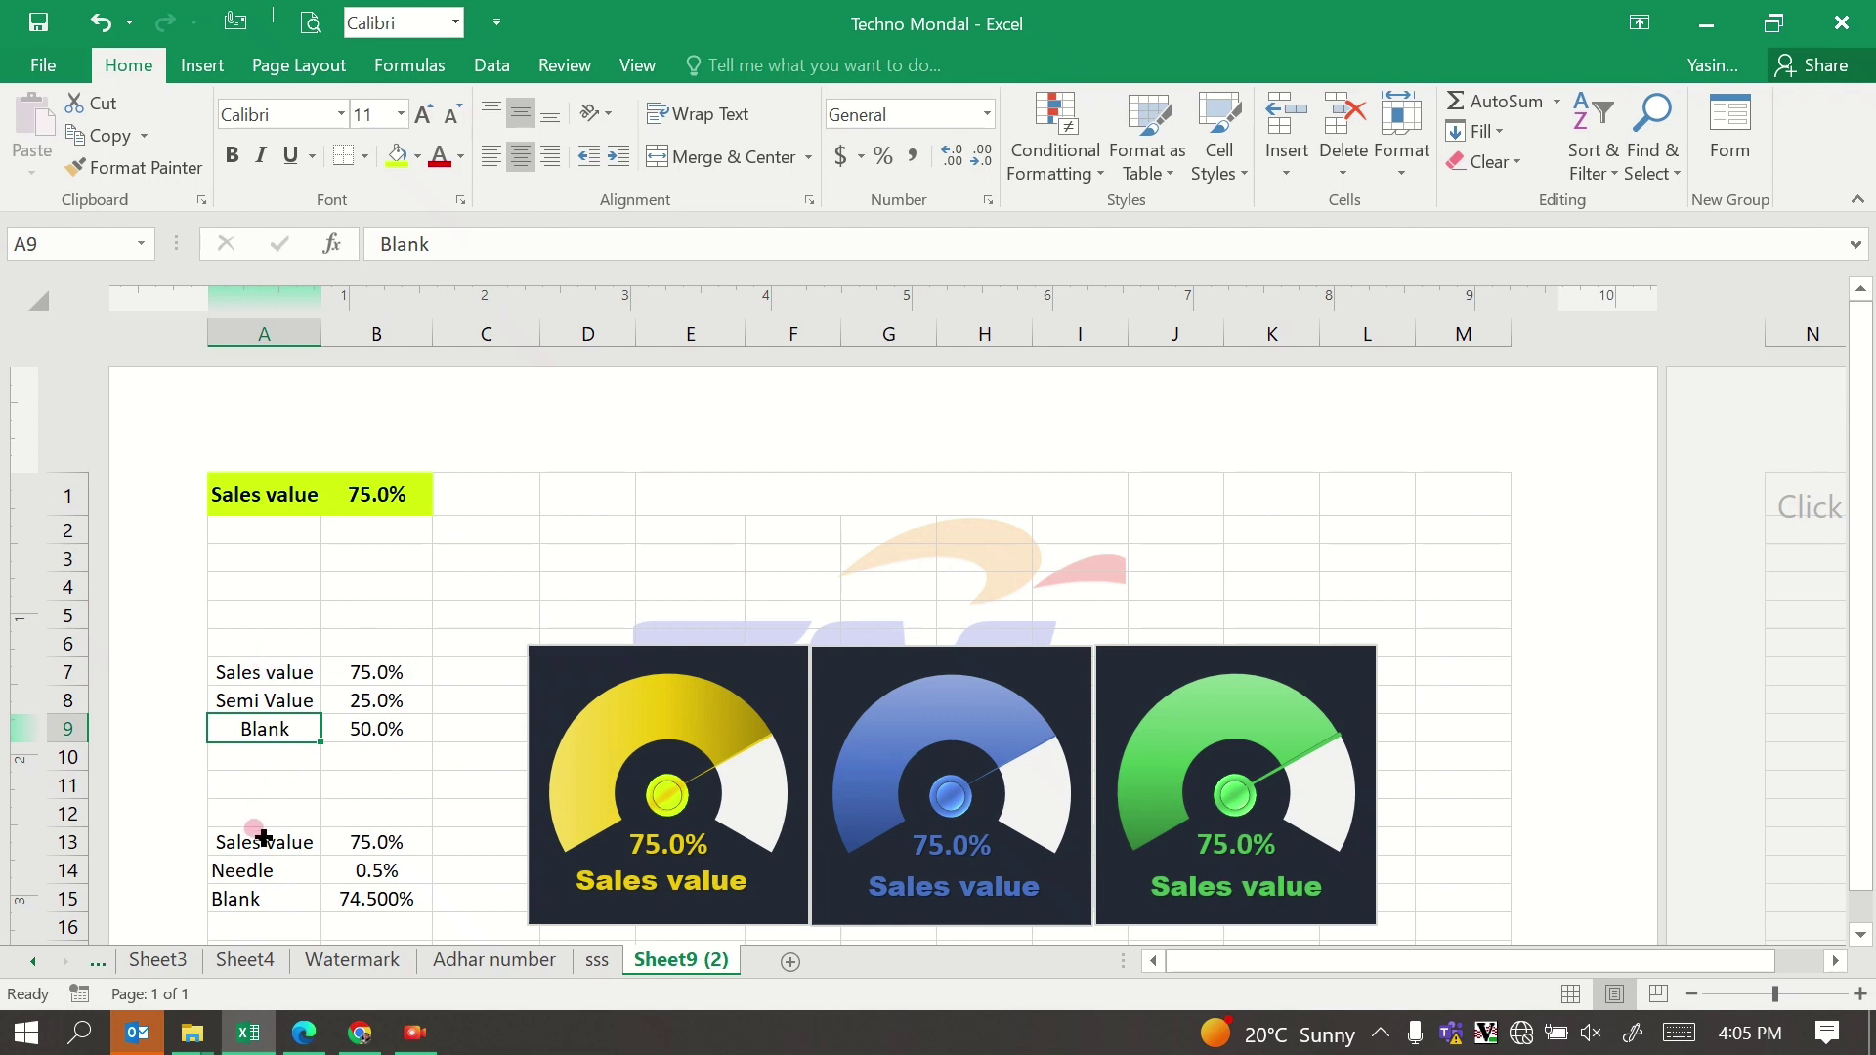
drag(256, 842, 256, 885)
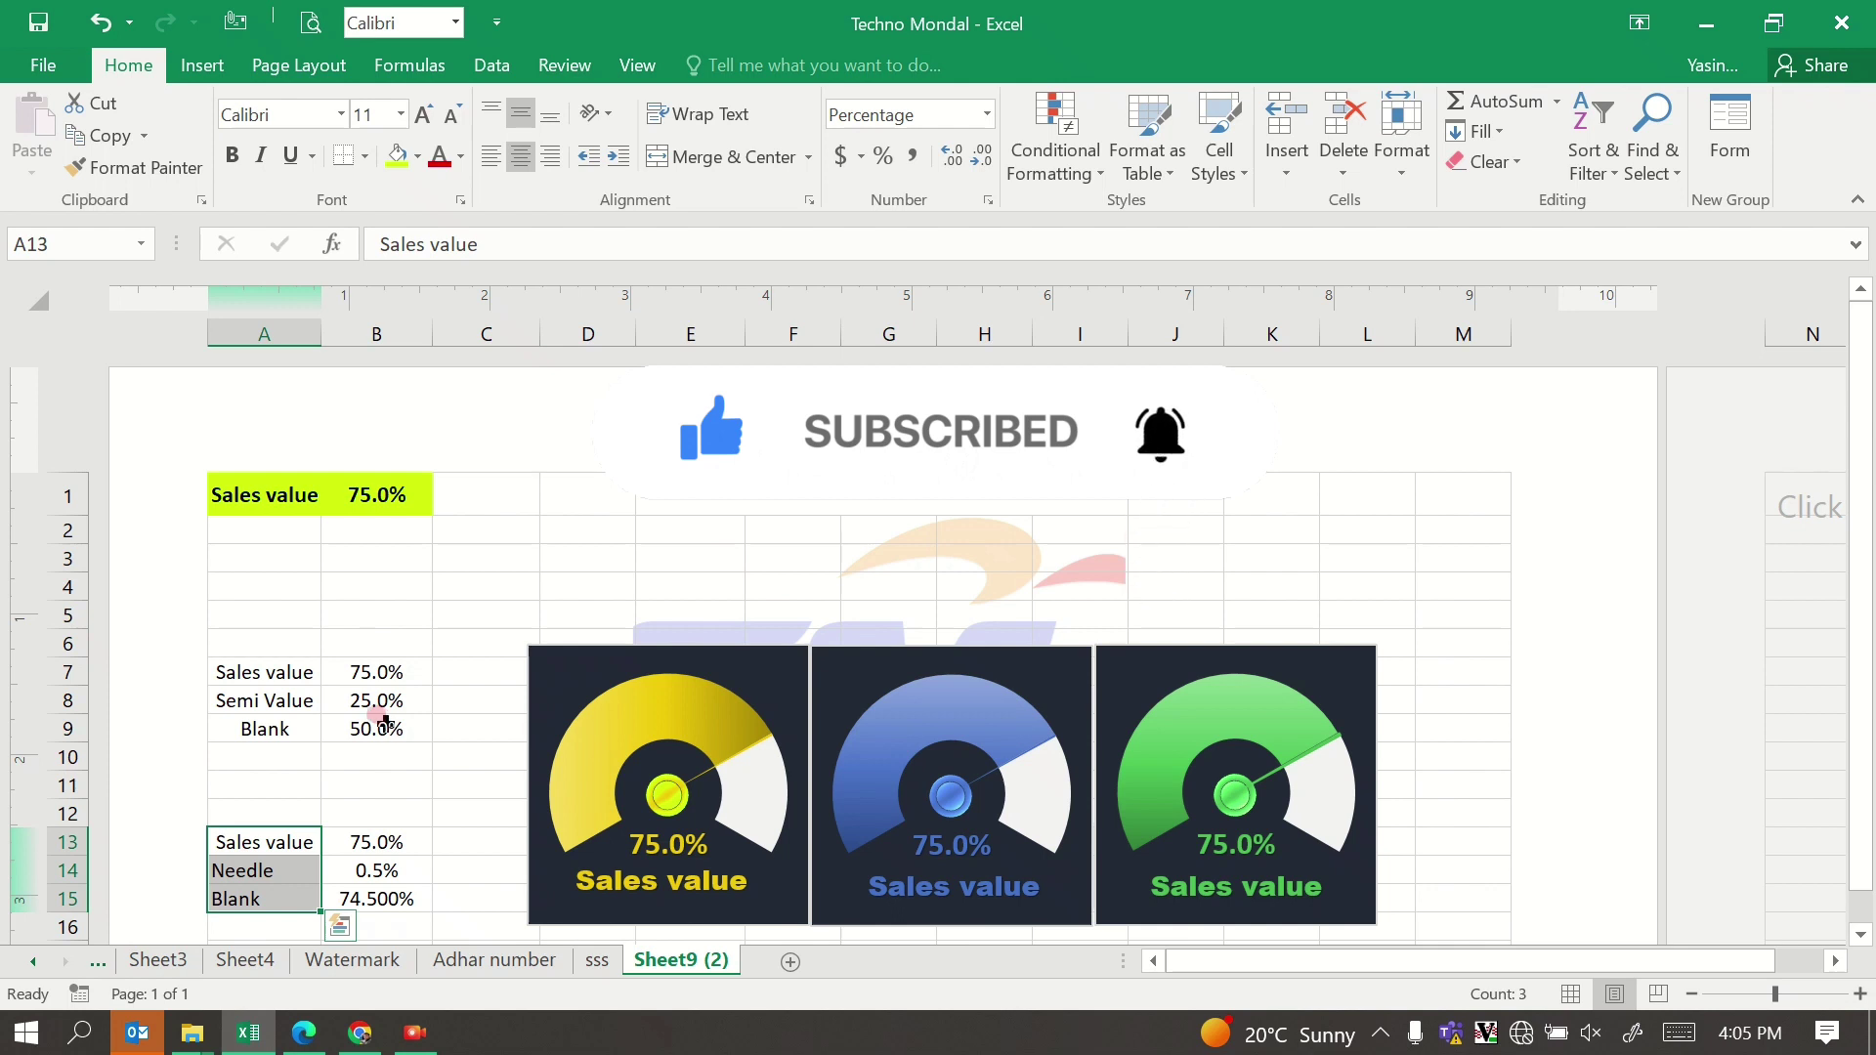
click(364, 613)
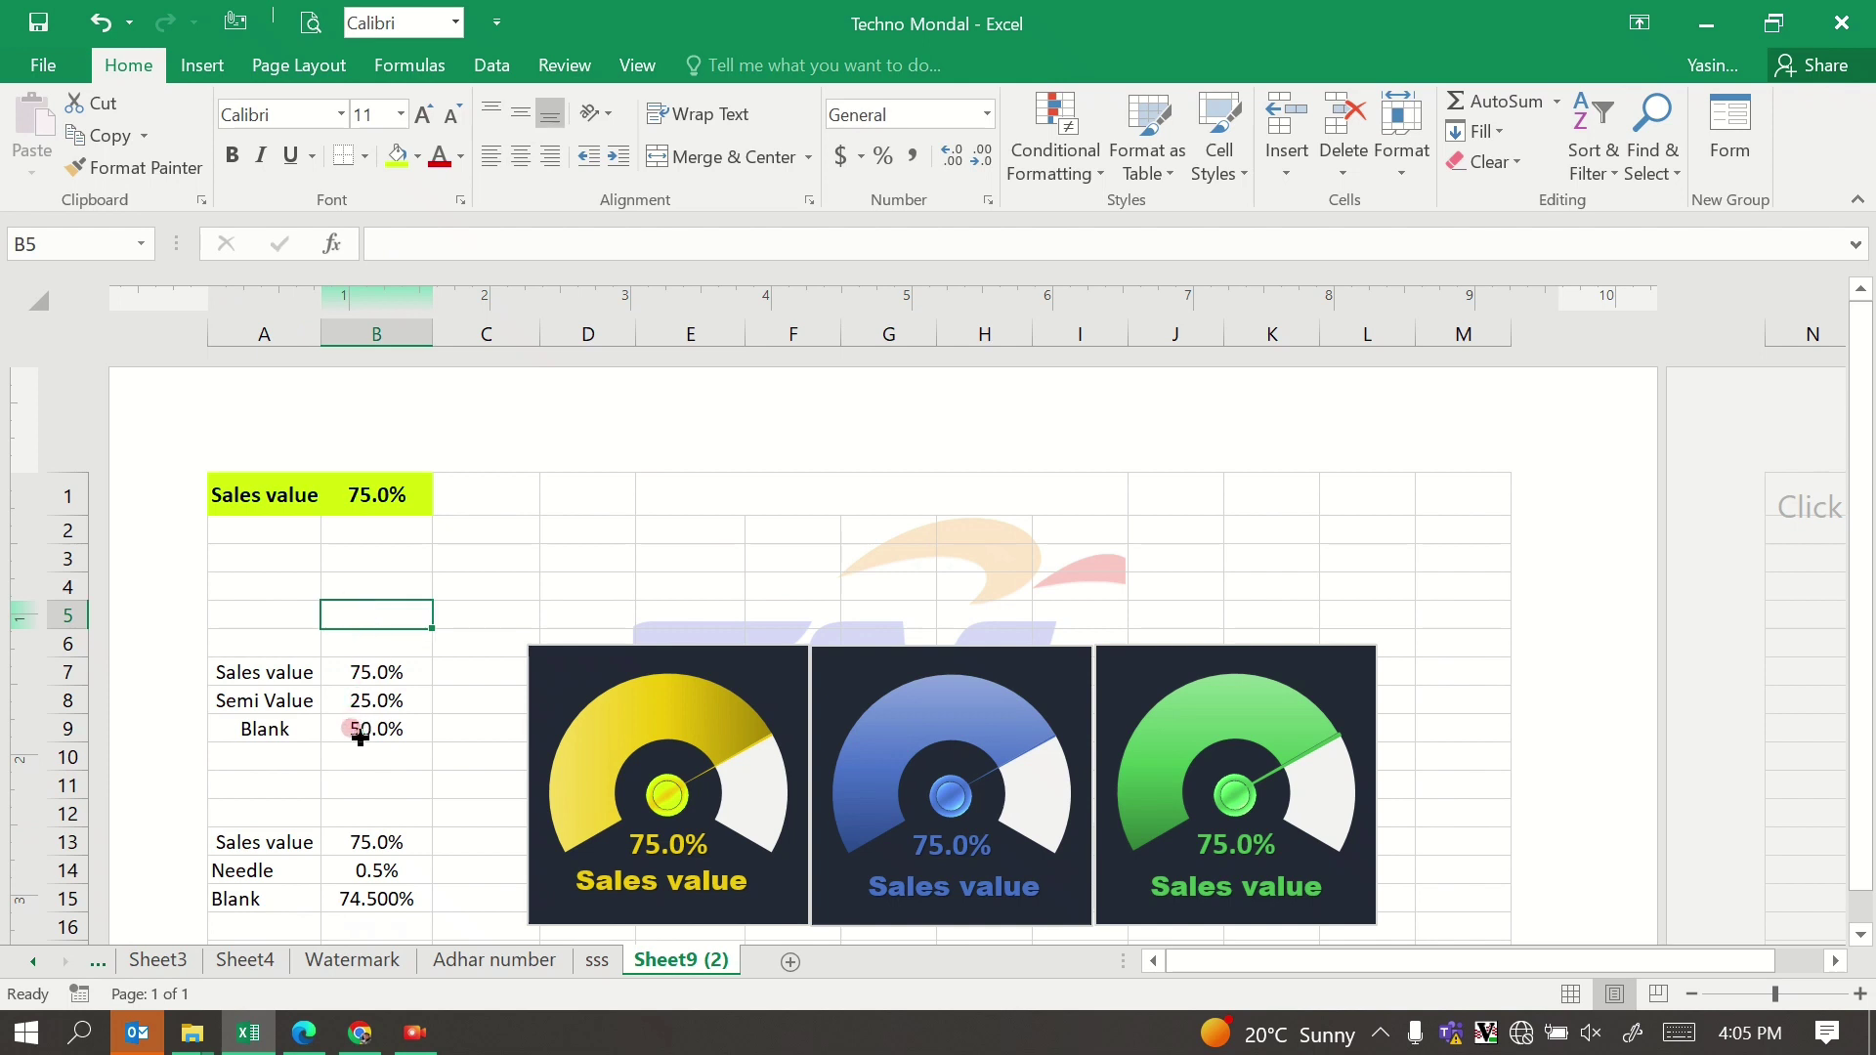
click(286, 674)
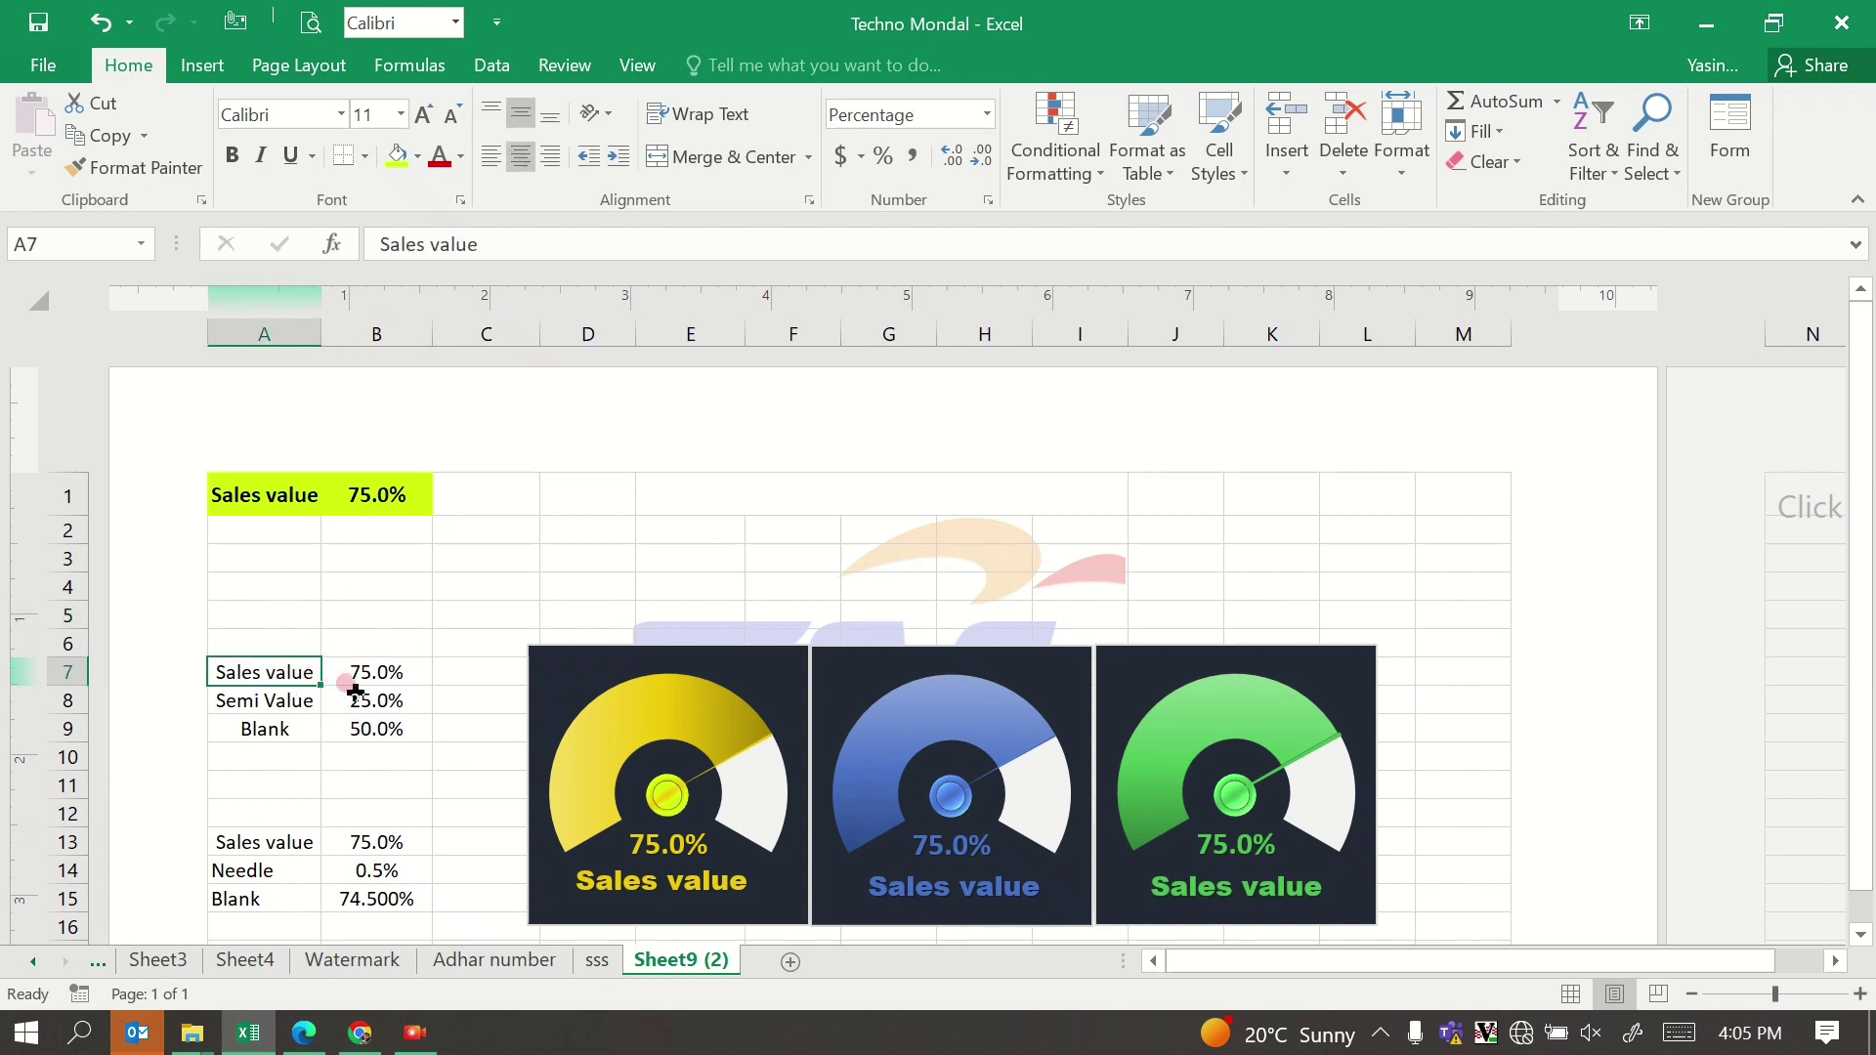
Step: Enter Sales values of 80% and then 20% in B1 to watch the gauges update
click(354, 588)
click(384, 523)
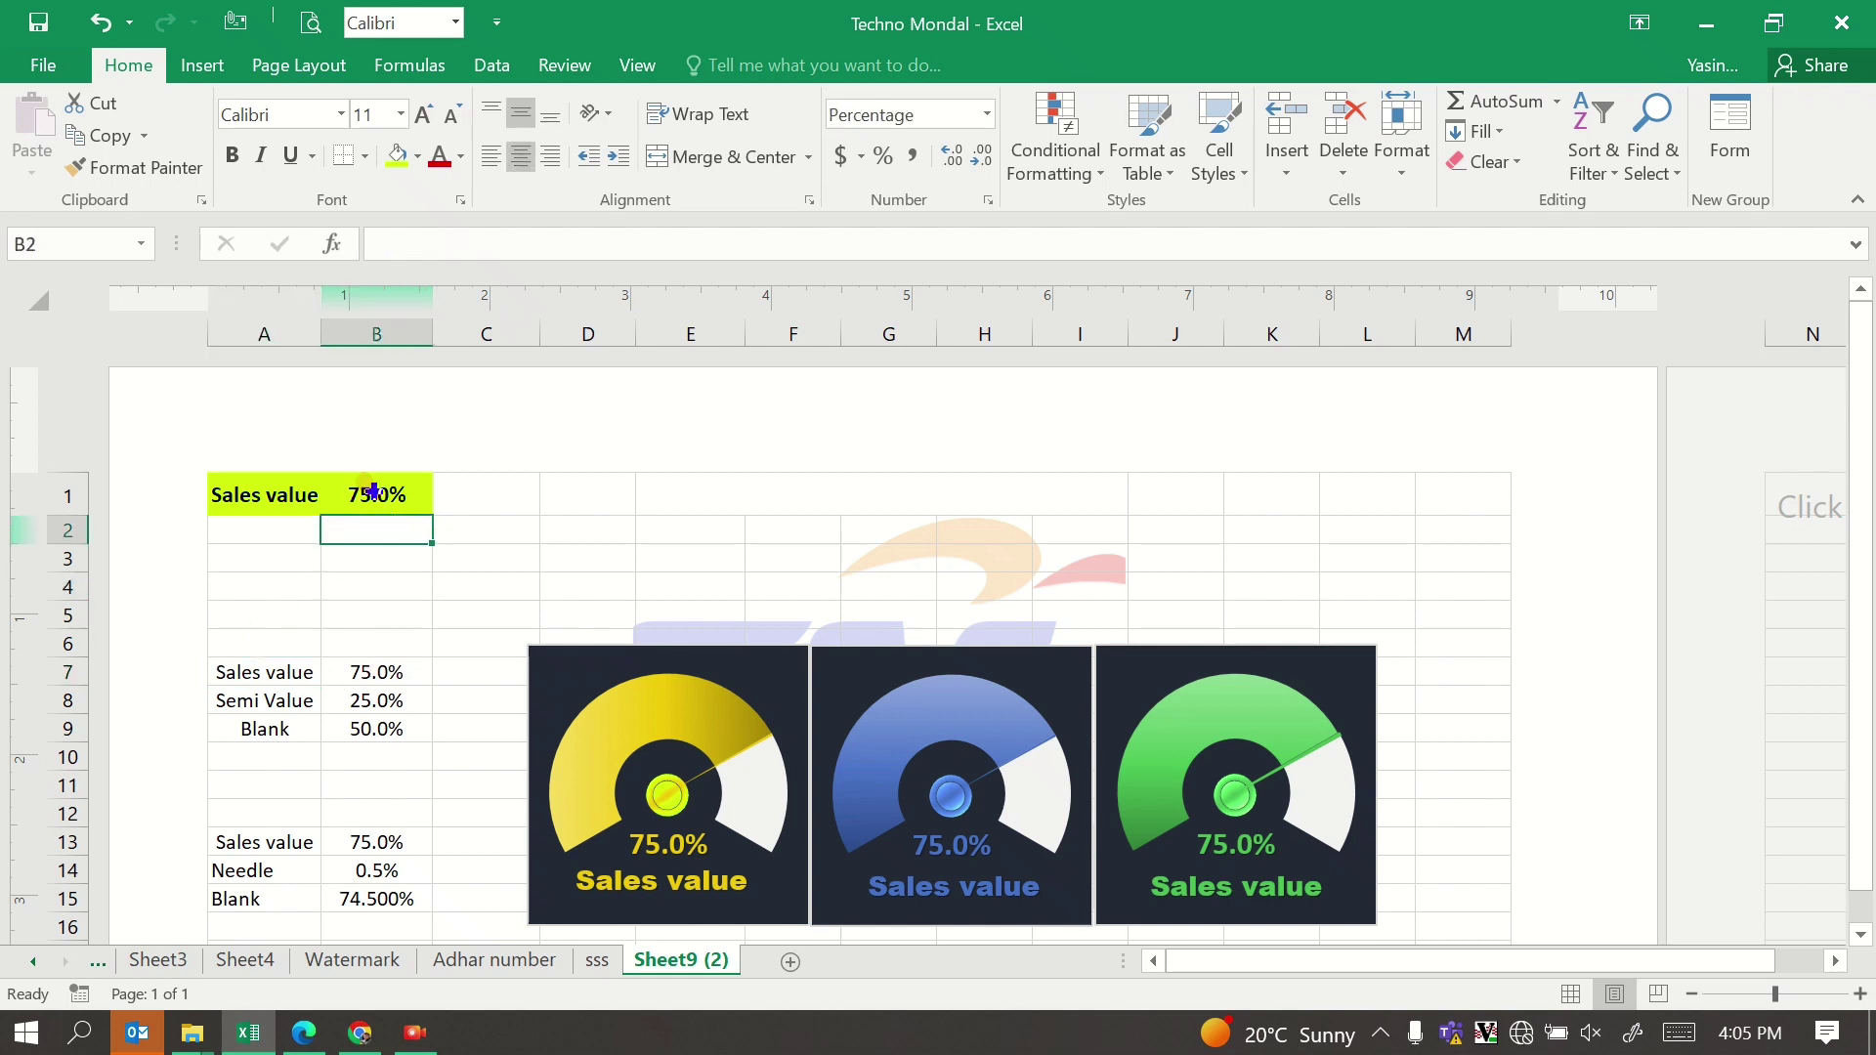
click(379, 496)
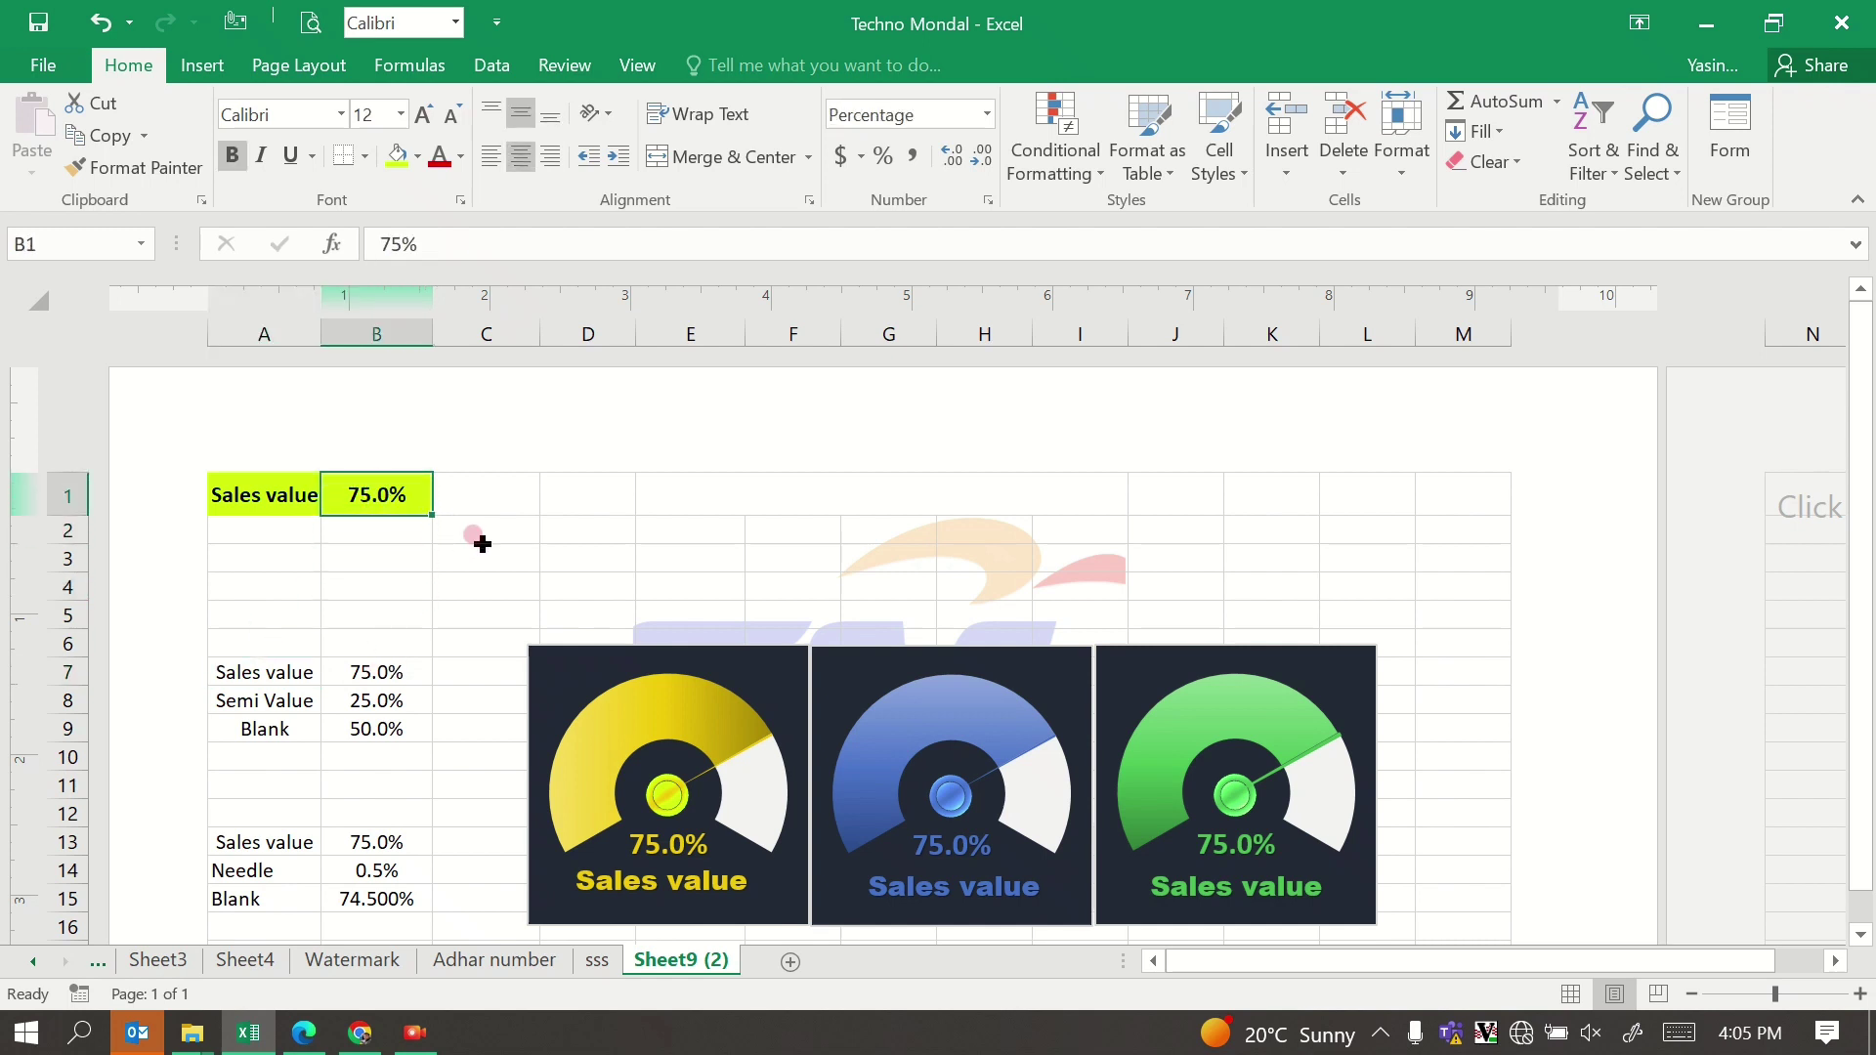
text(80)
key(Return)
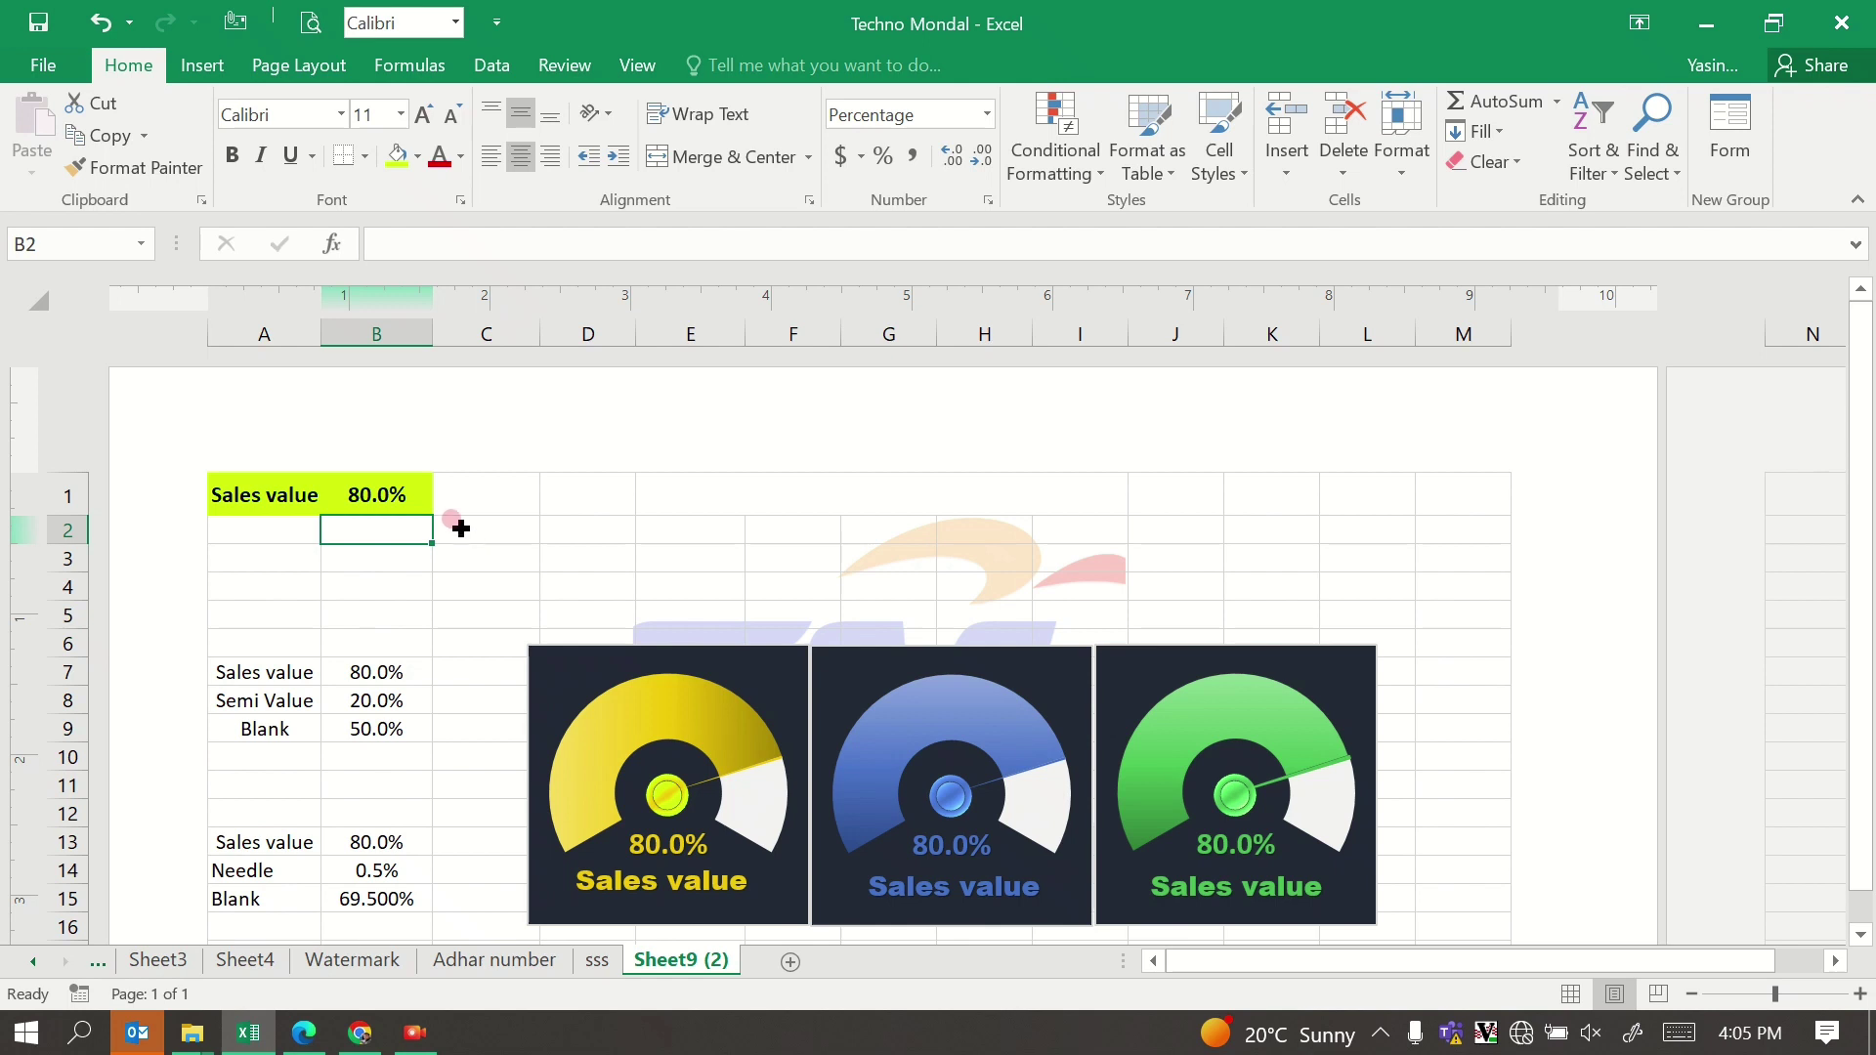
click(356, 479)
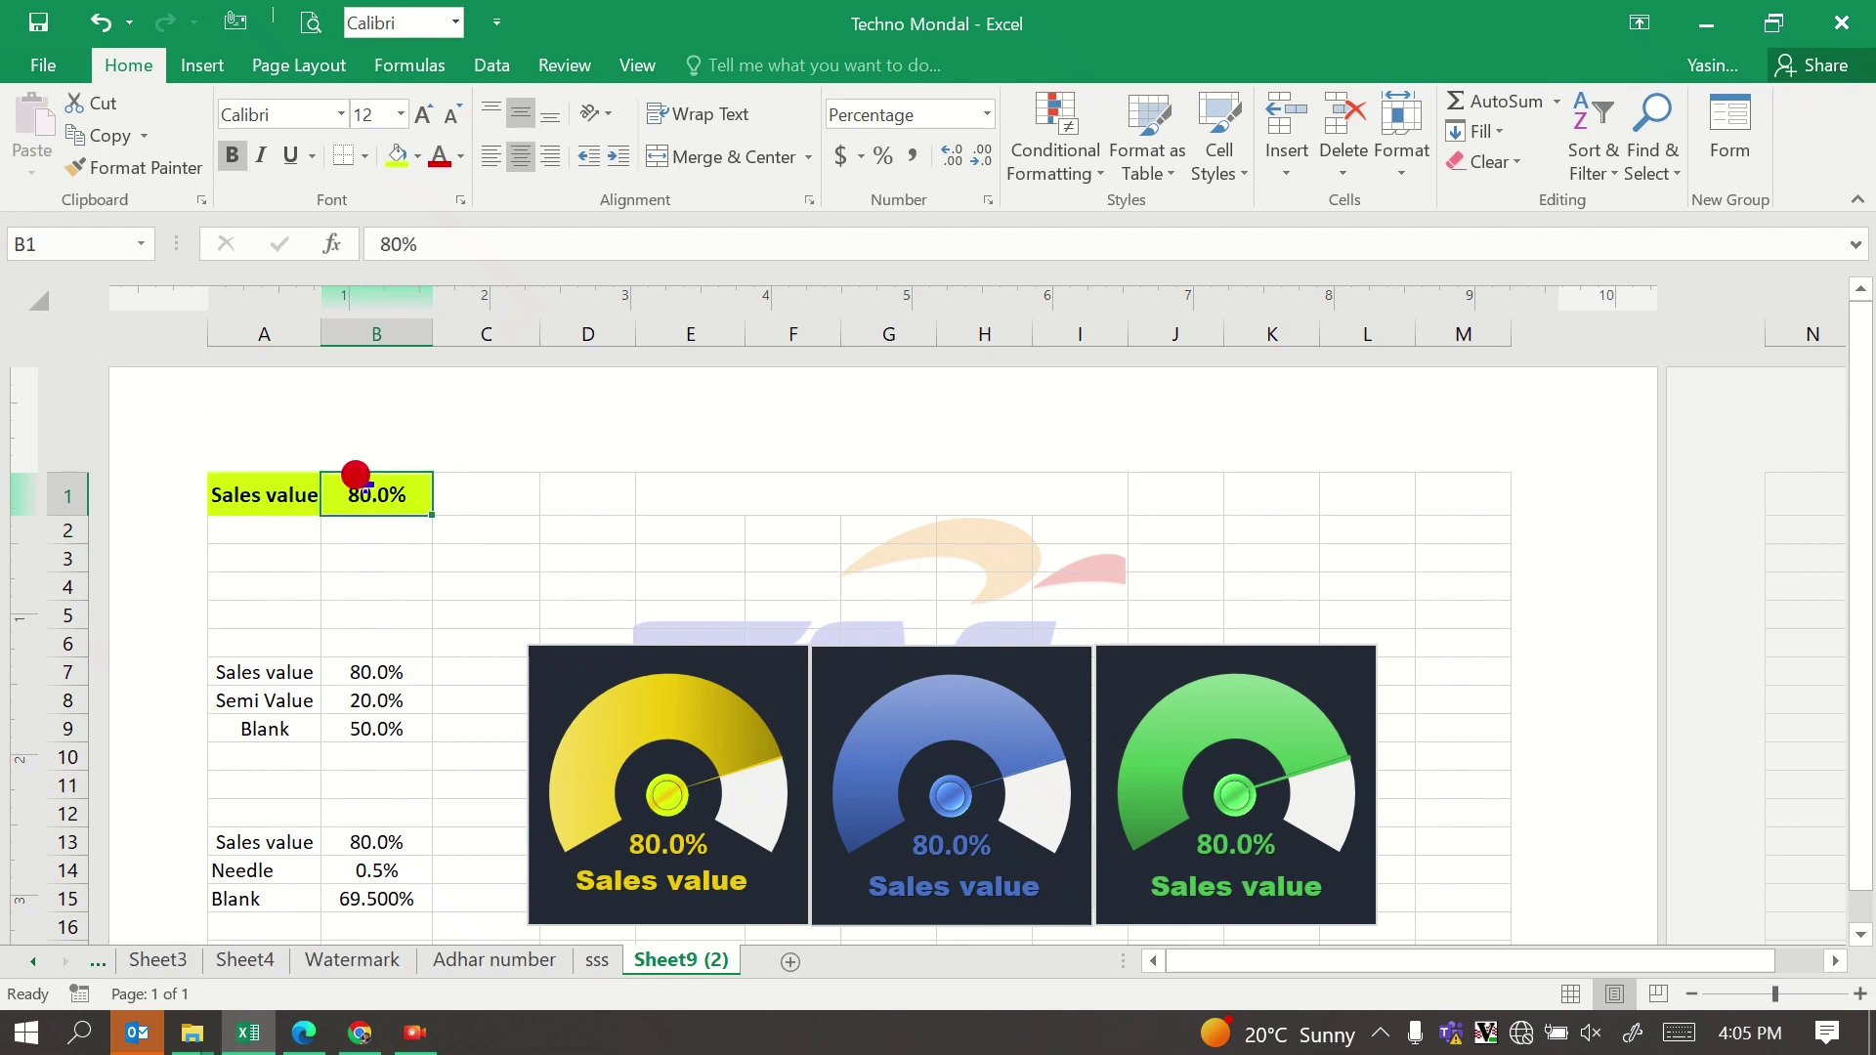
text(20)
key(Return)
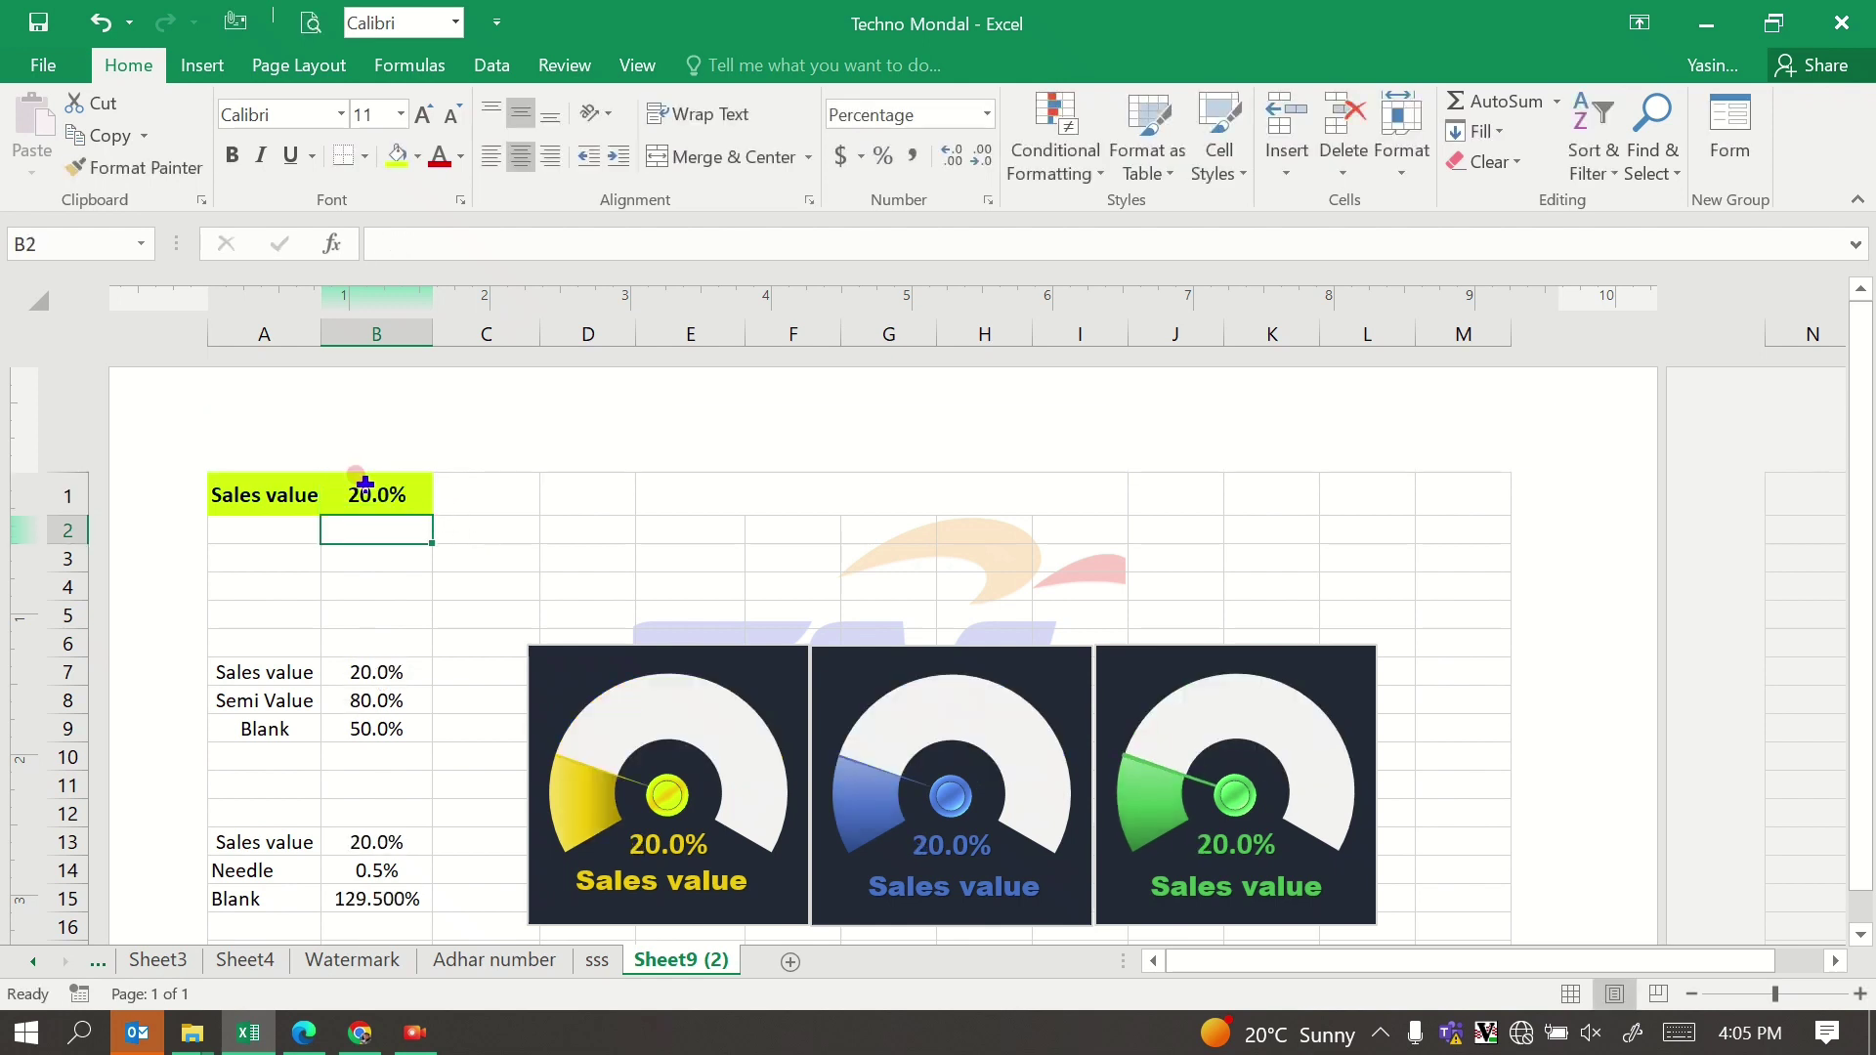
Step: Change the Sales value in B1 to 10%, then to 96%
click(364, 483)
text(10)
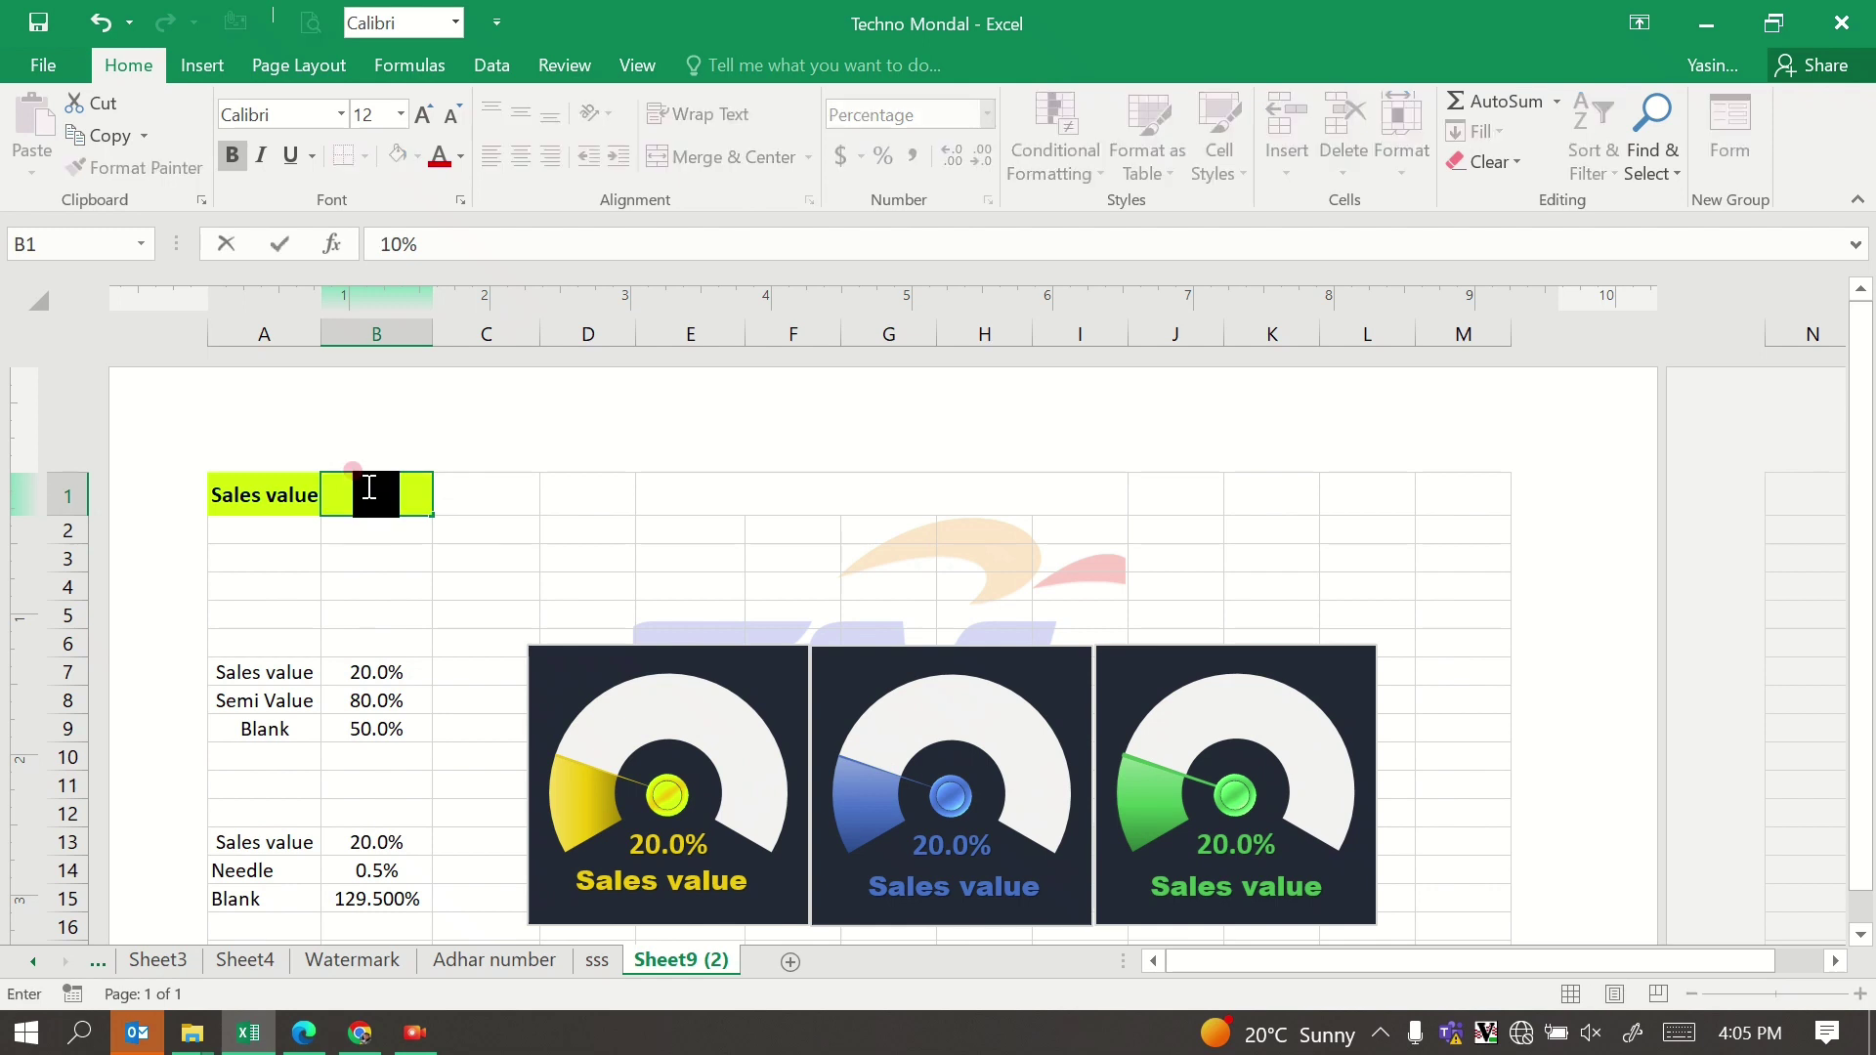
key(Return)
click(406, 502)
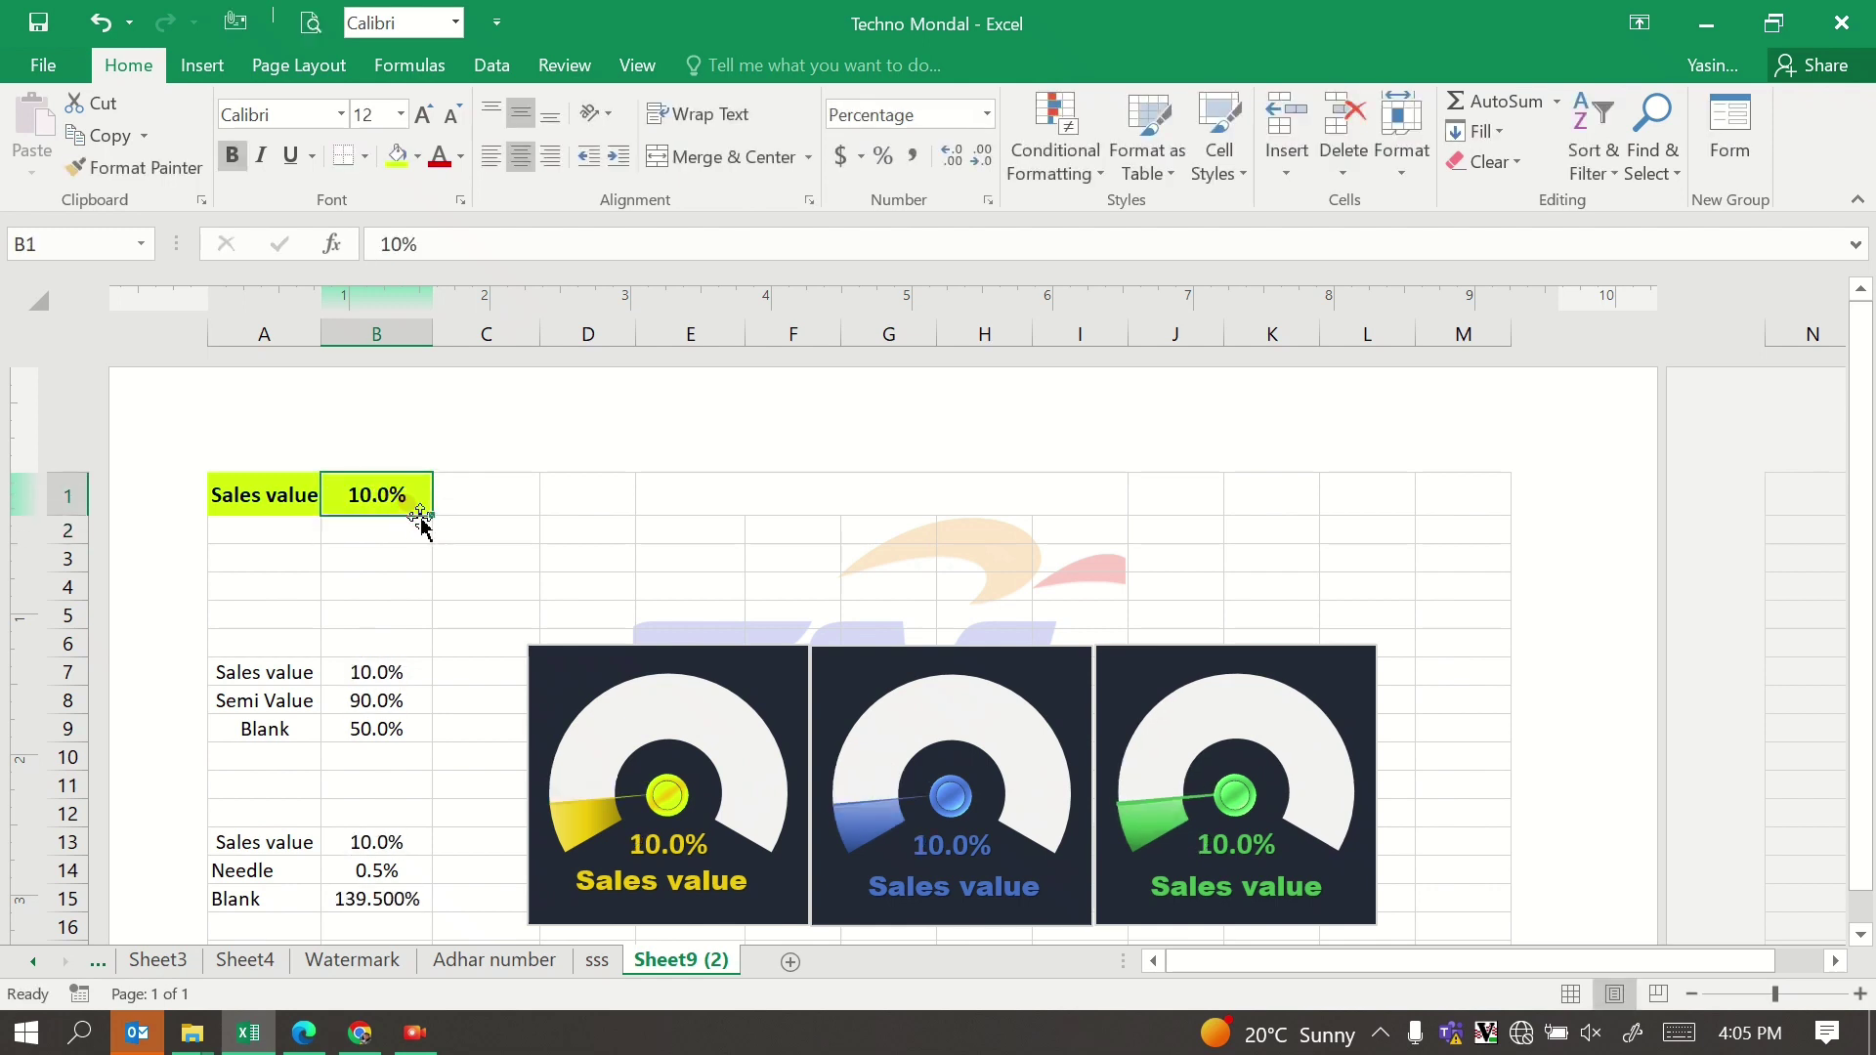
text(96)
key(Return)
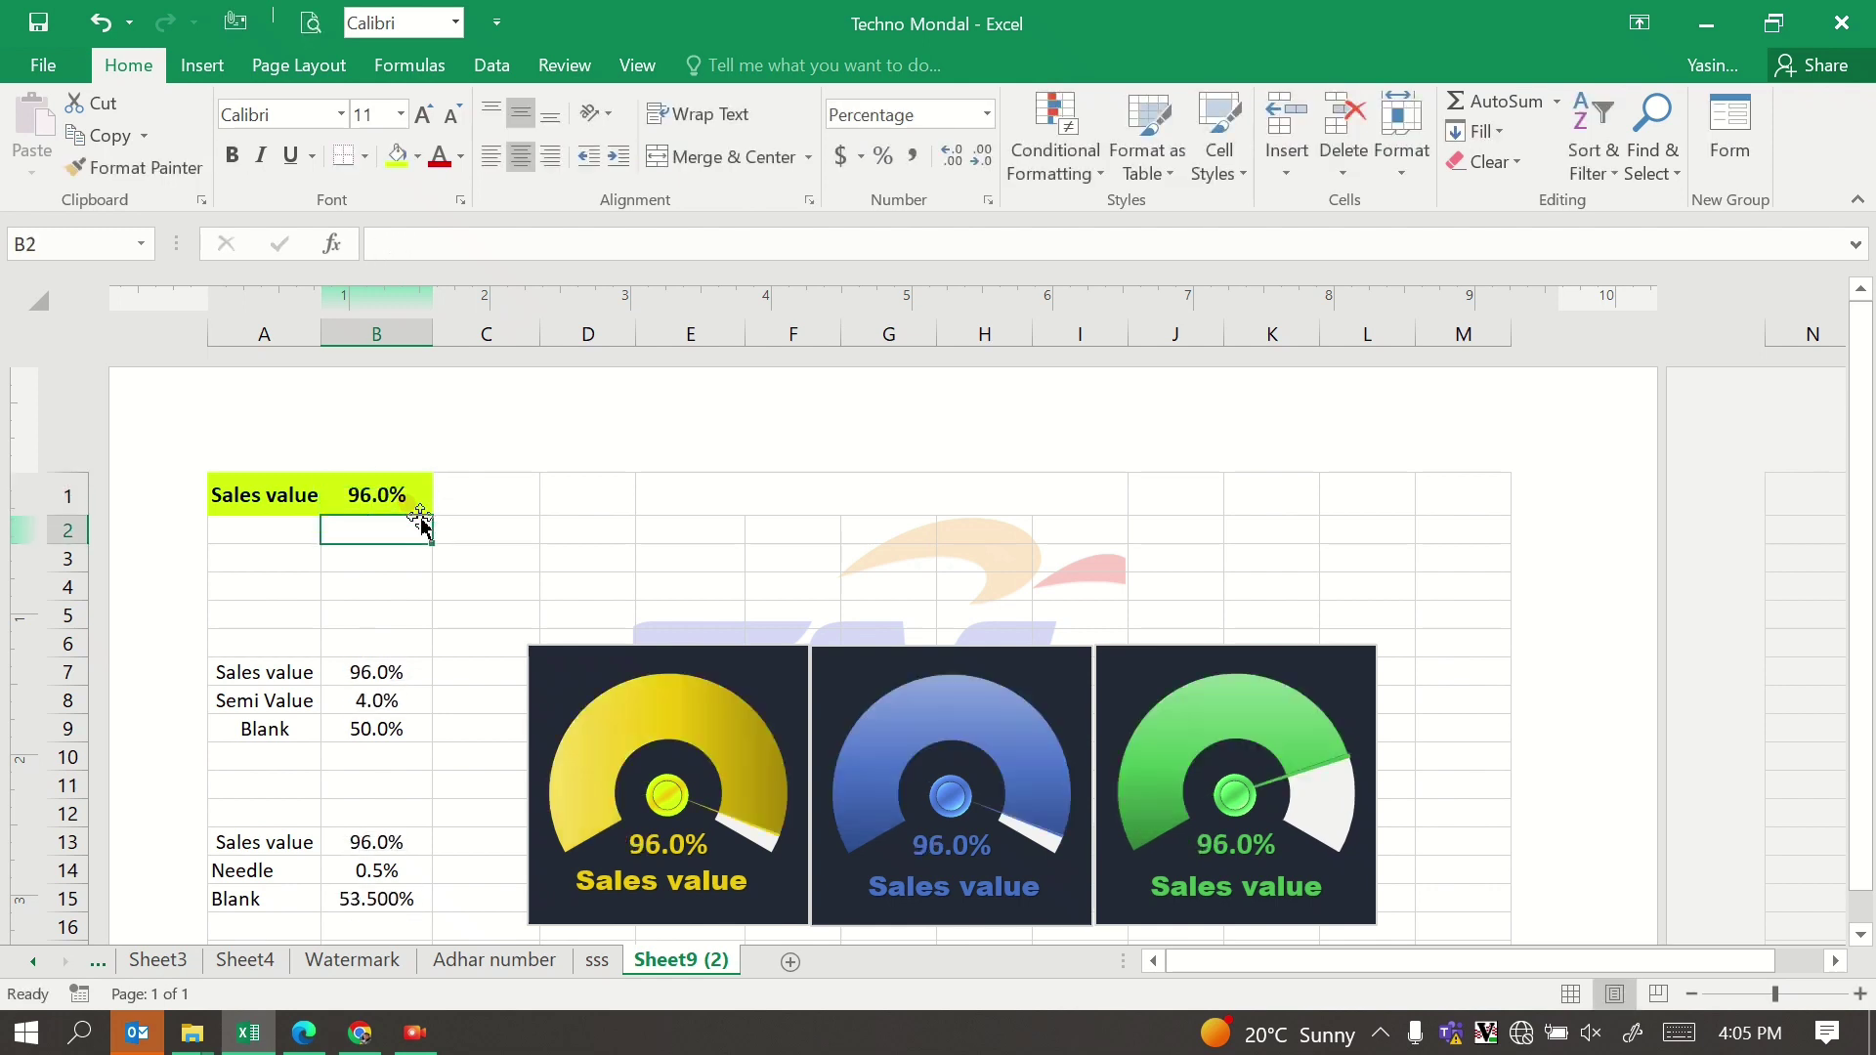
click(398, 613)
Step: Copy A1:B15 and duplicate the Sheet9 (2) tab as Sheet9 (3)
click(396, 754)
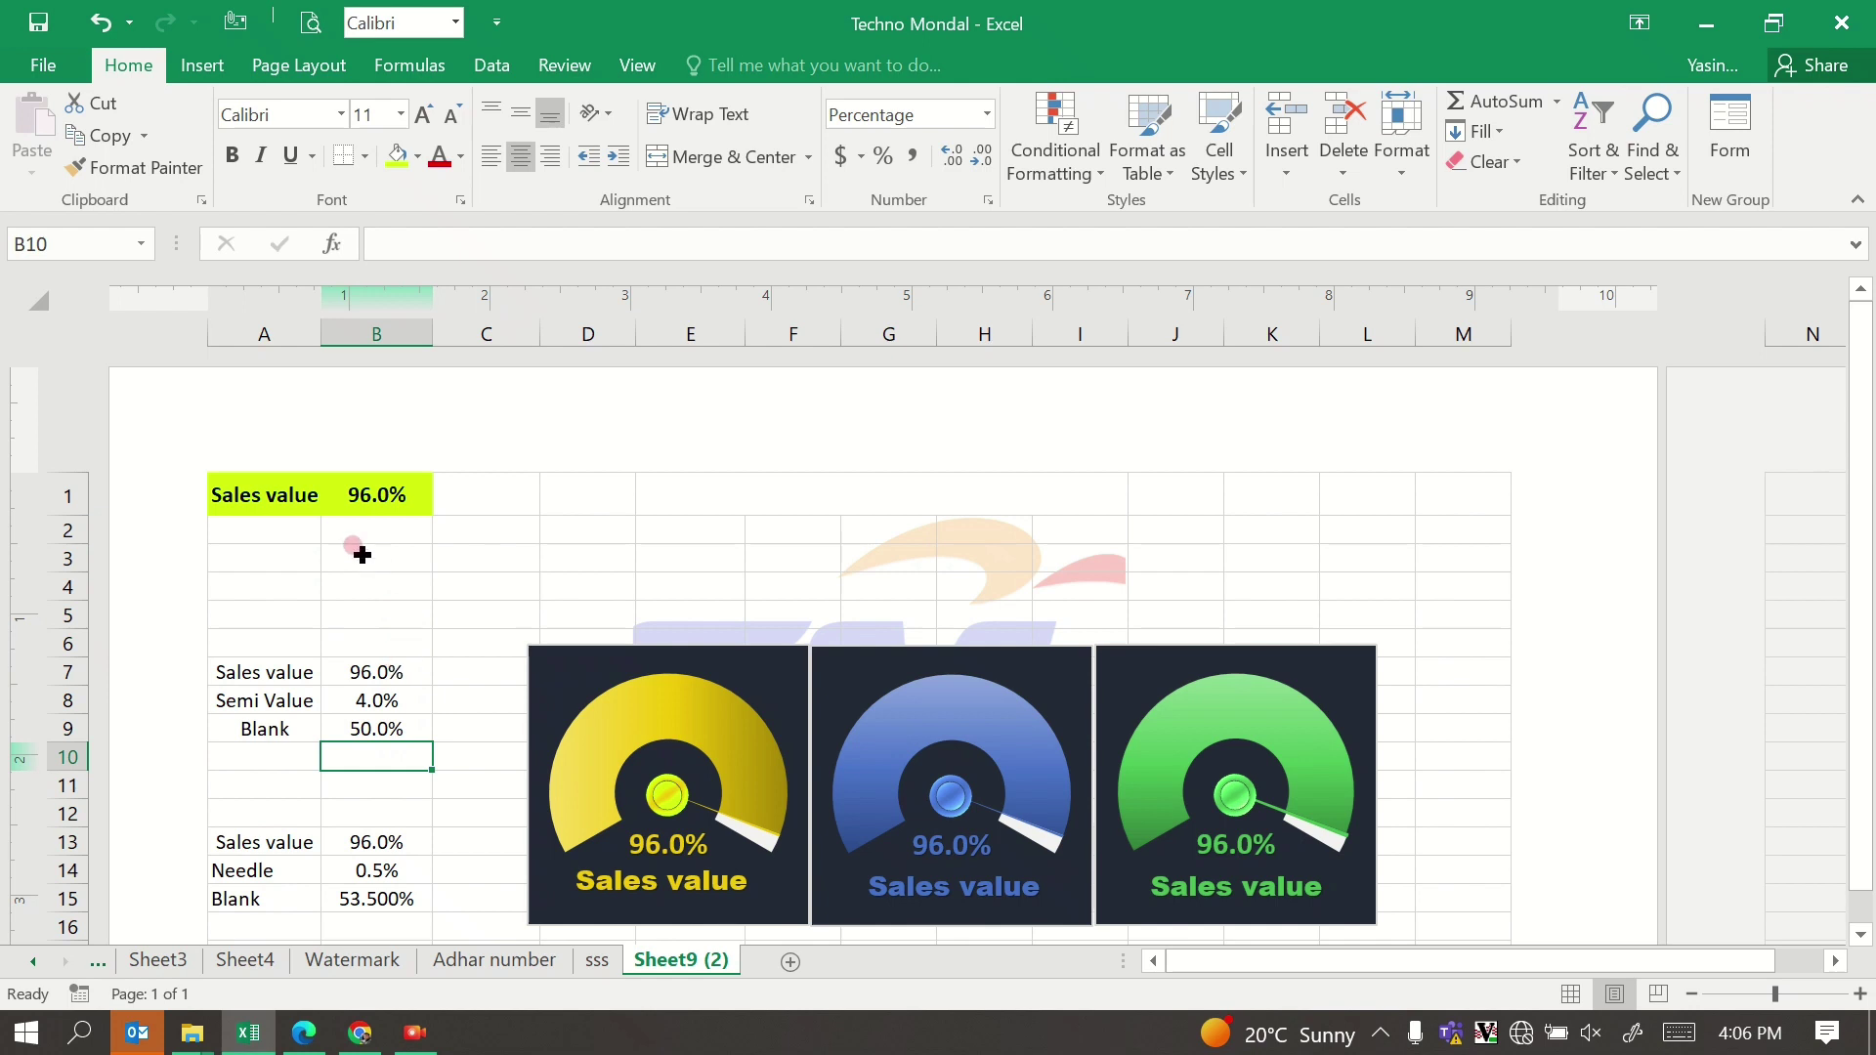
drag(254, 485, 363, 901)
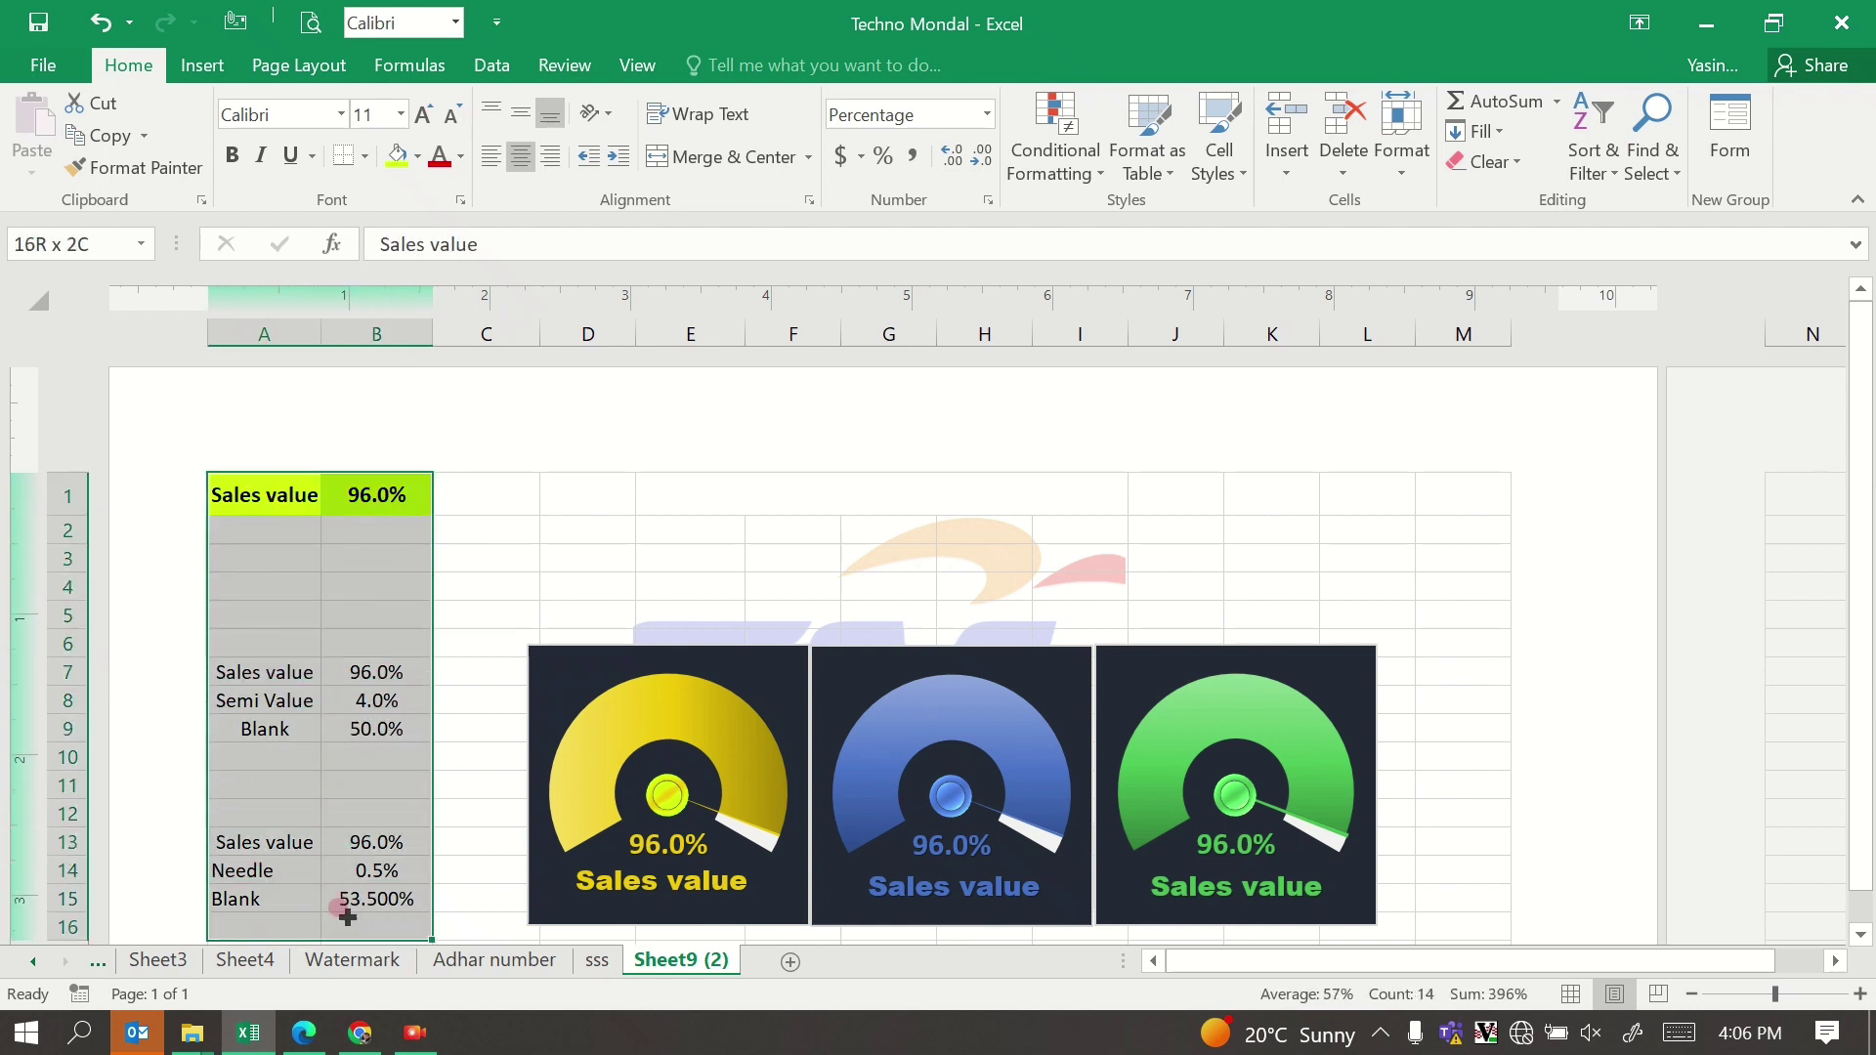
key(ctrl+c)
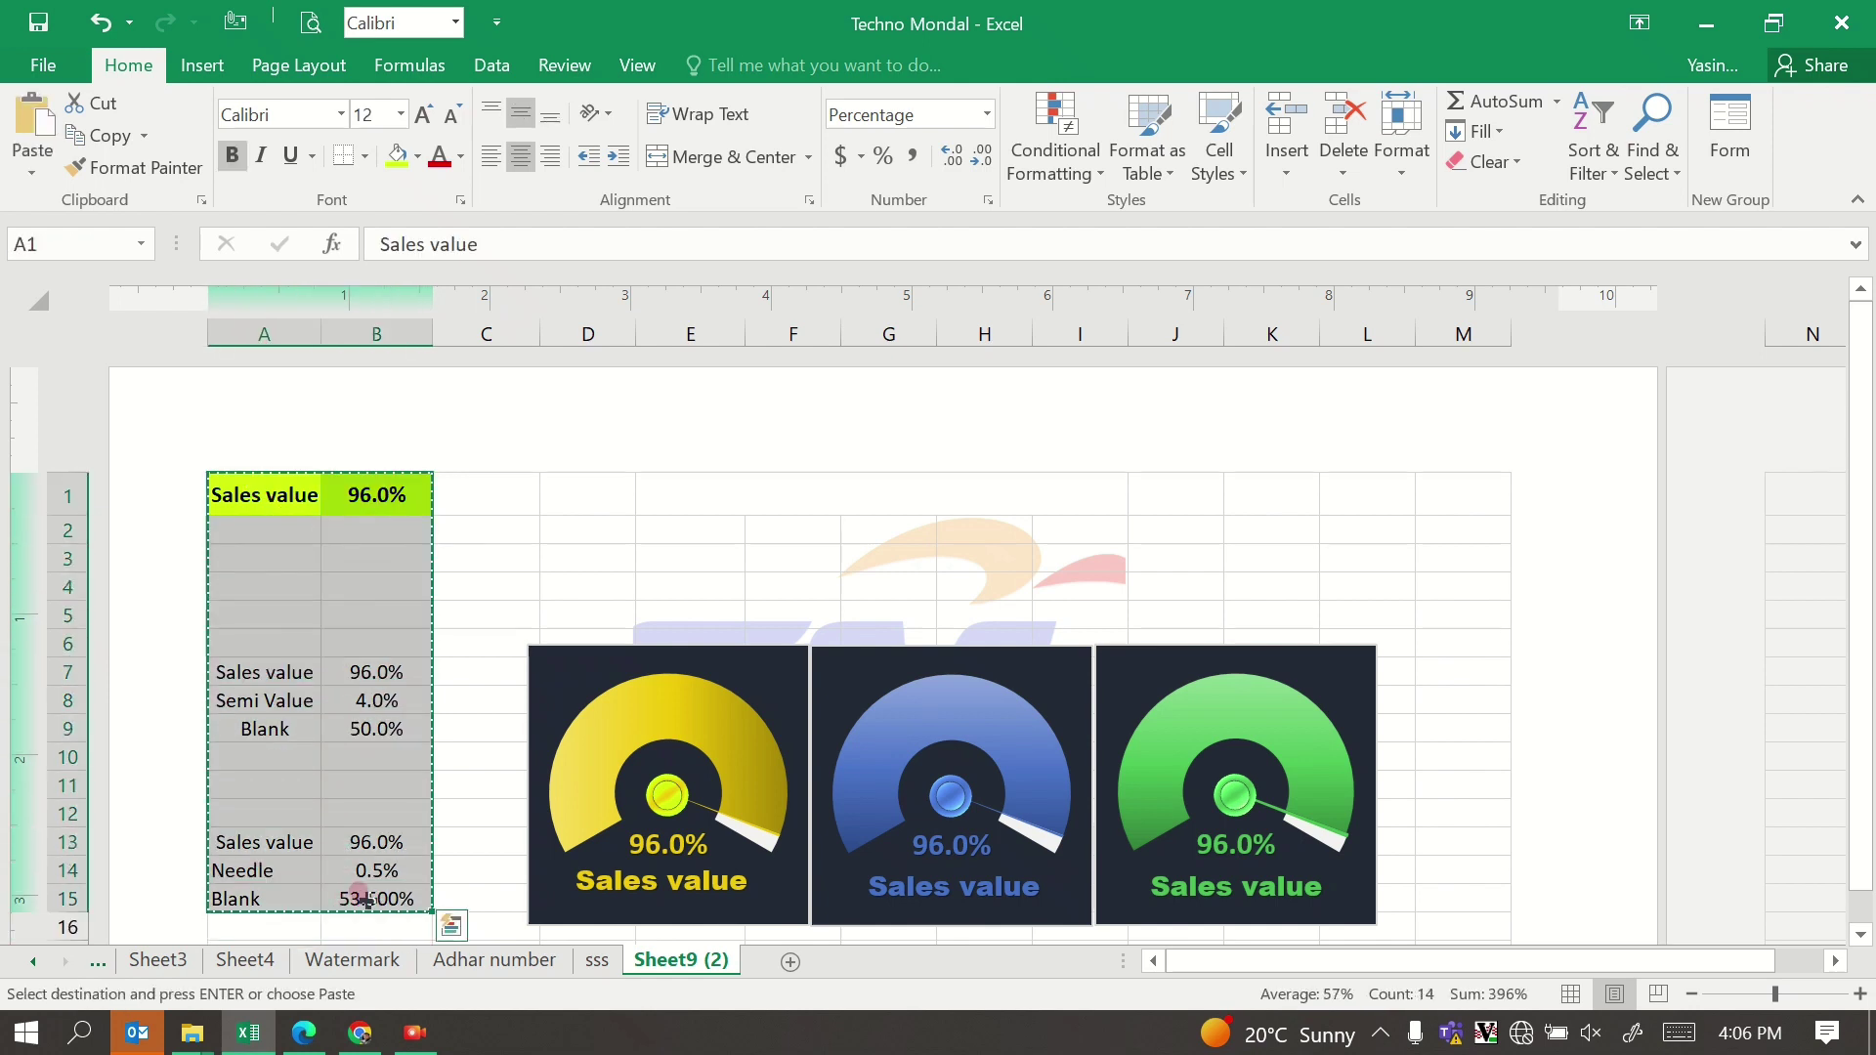
click(376, 701)
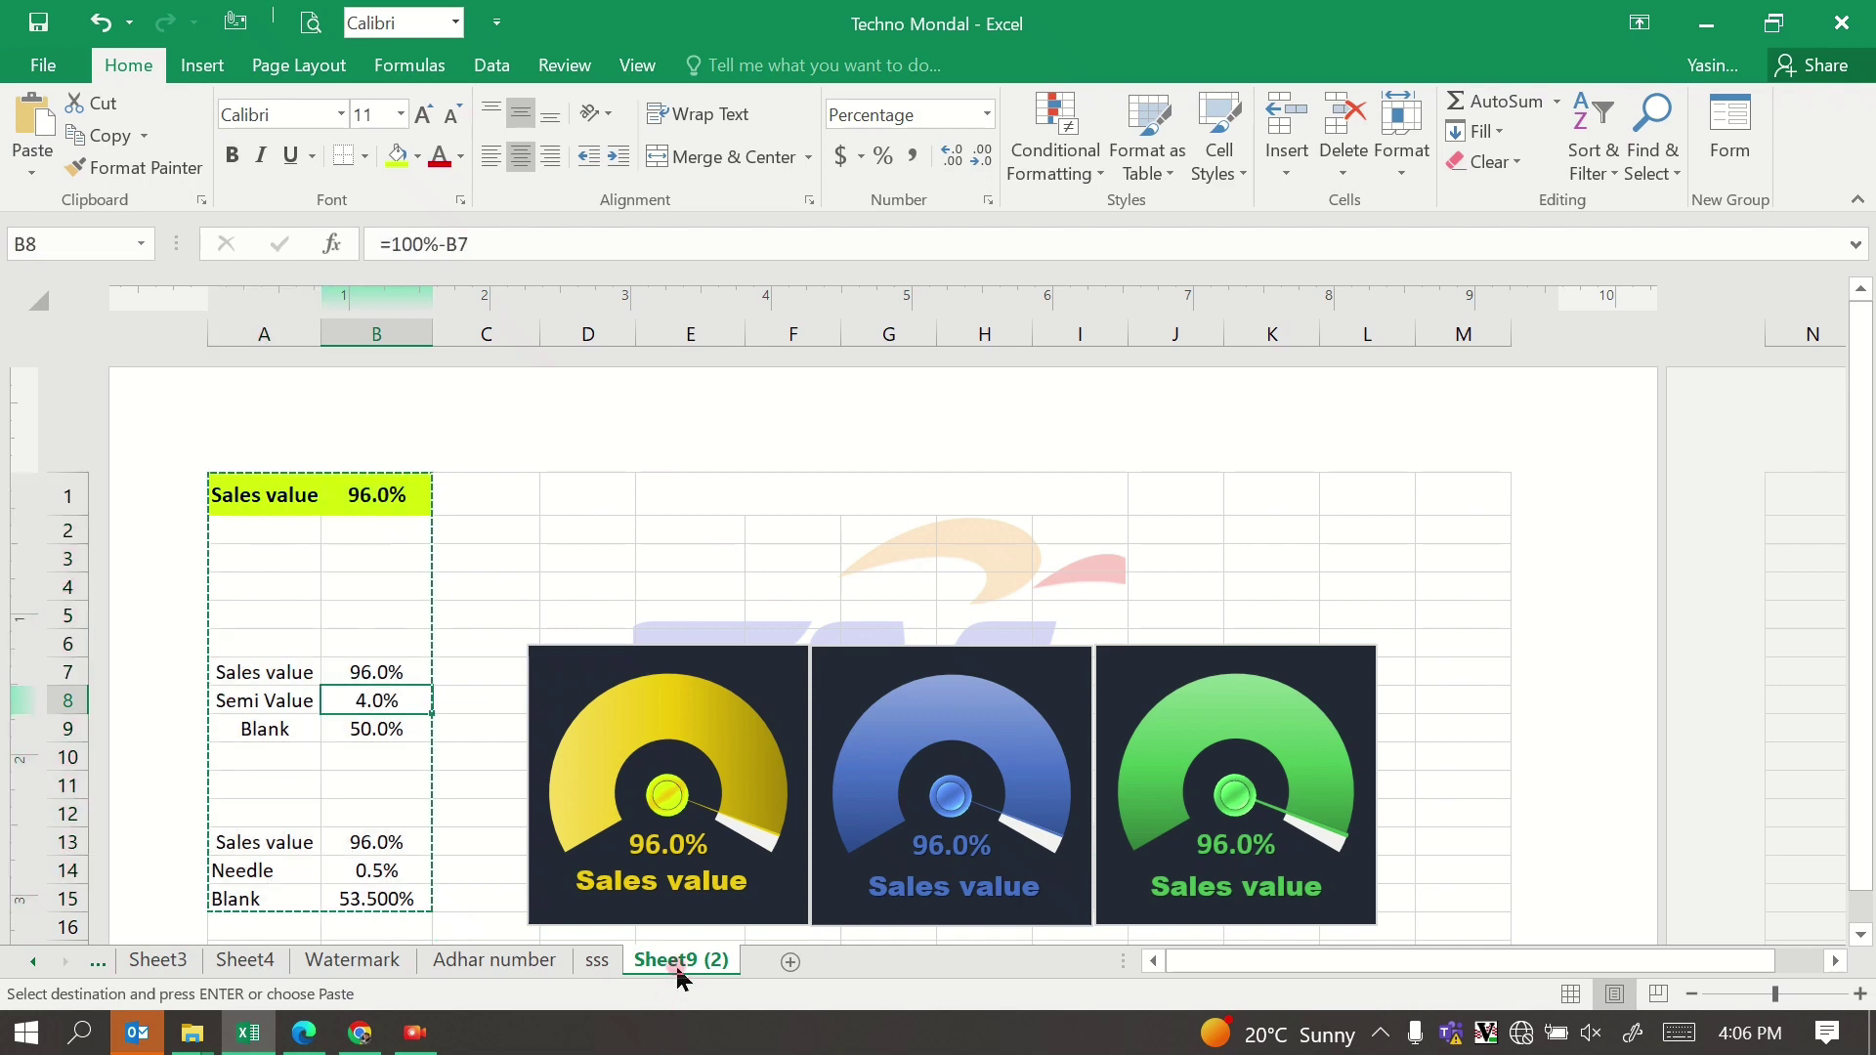
mouse_move(674, 963)
mouse_down()
mouse_move(770, 961)
mouse_move(771, 977)
mouse_up()
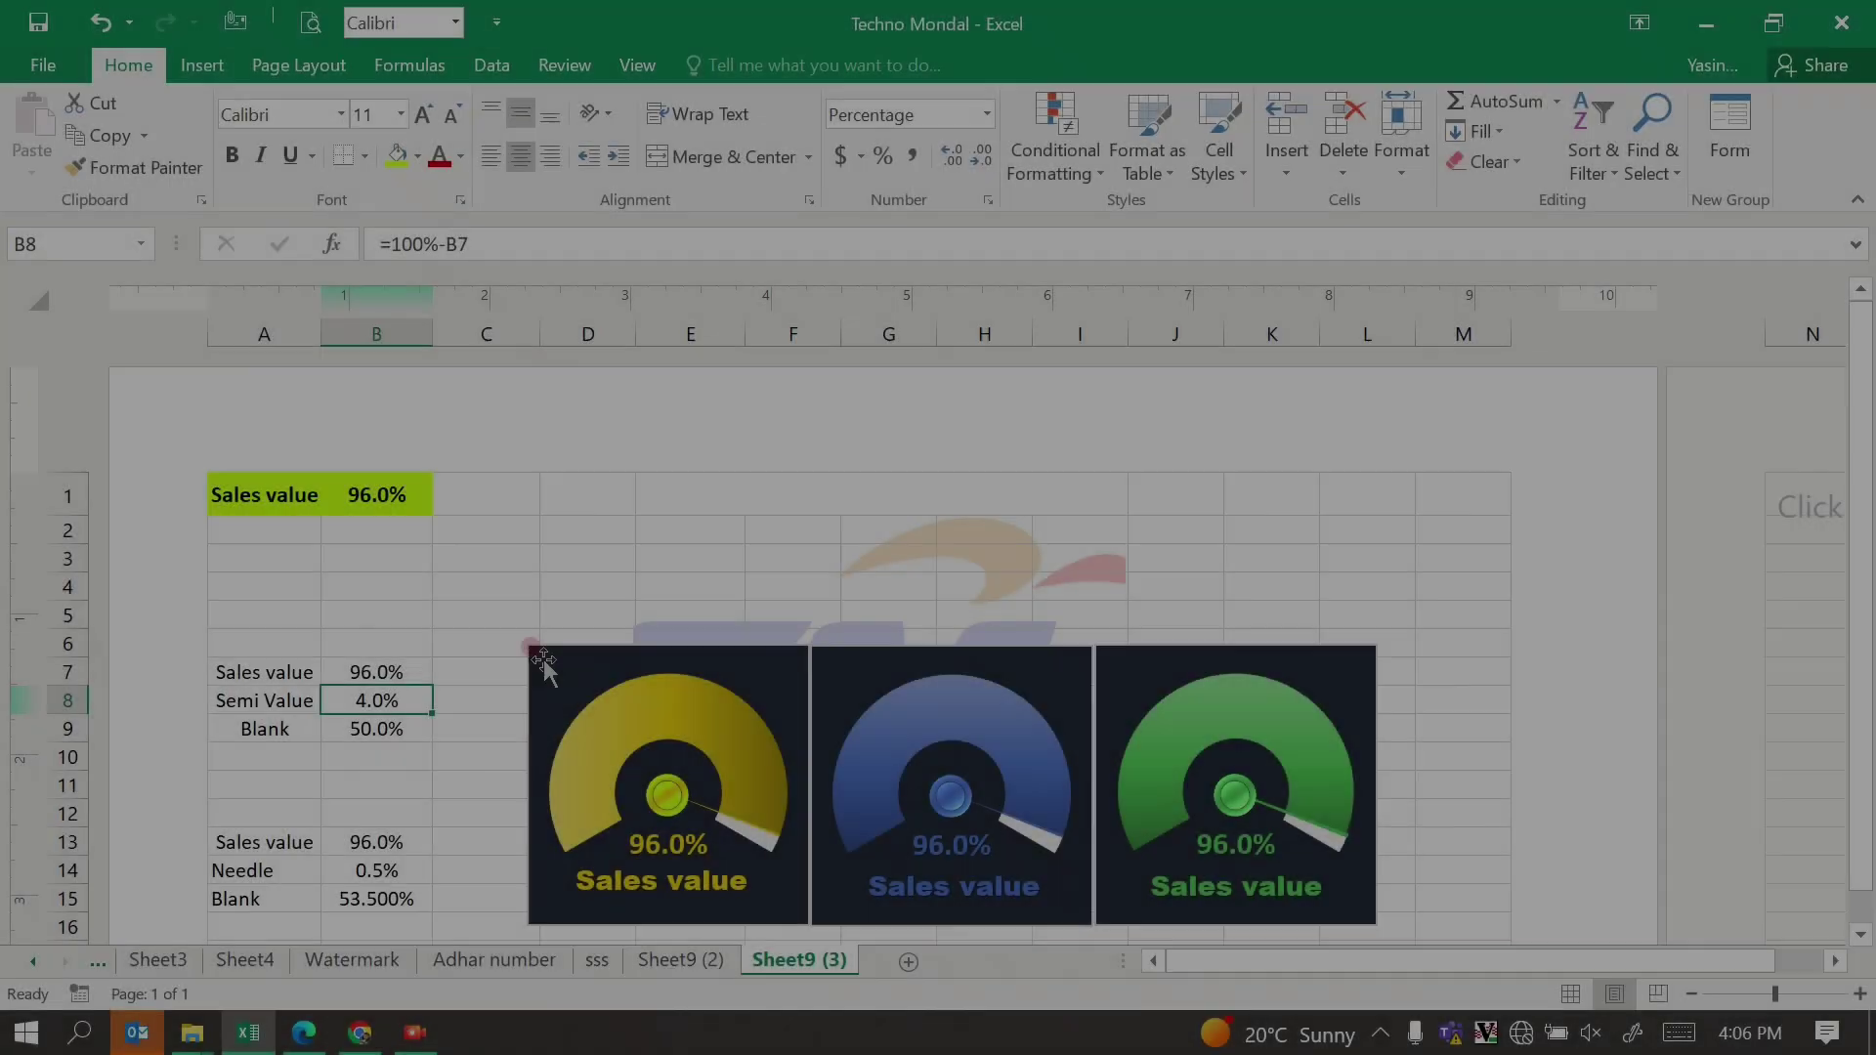
Step: Delete the three gauge charts from the copy and select the Semi Value and Blank cells B8:B9
click(557, 651)
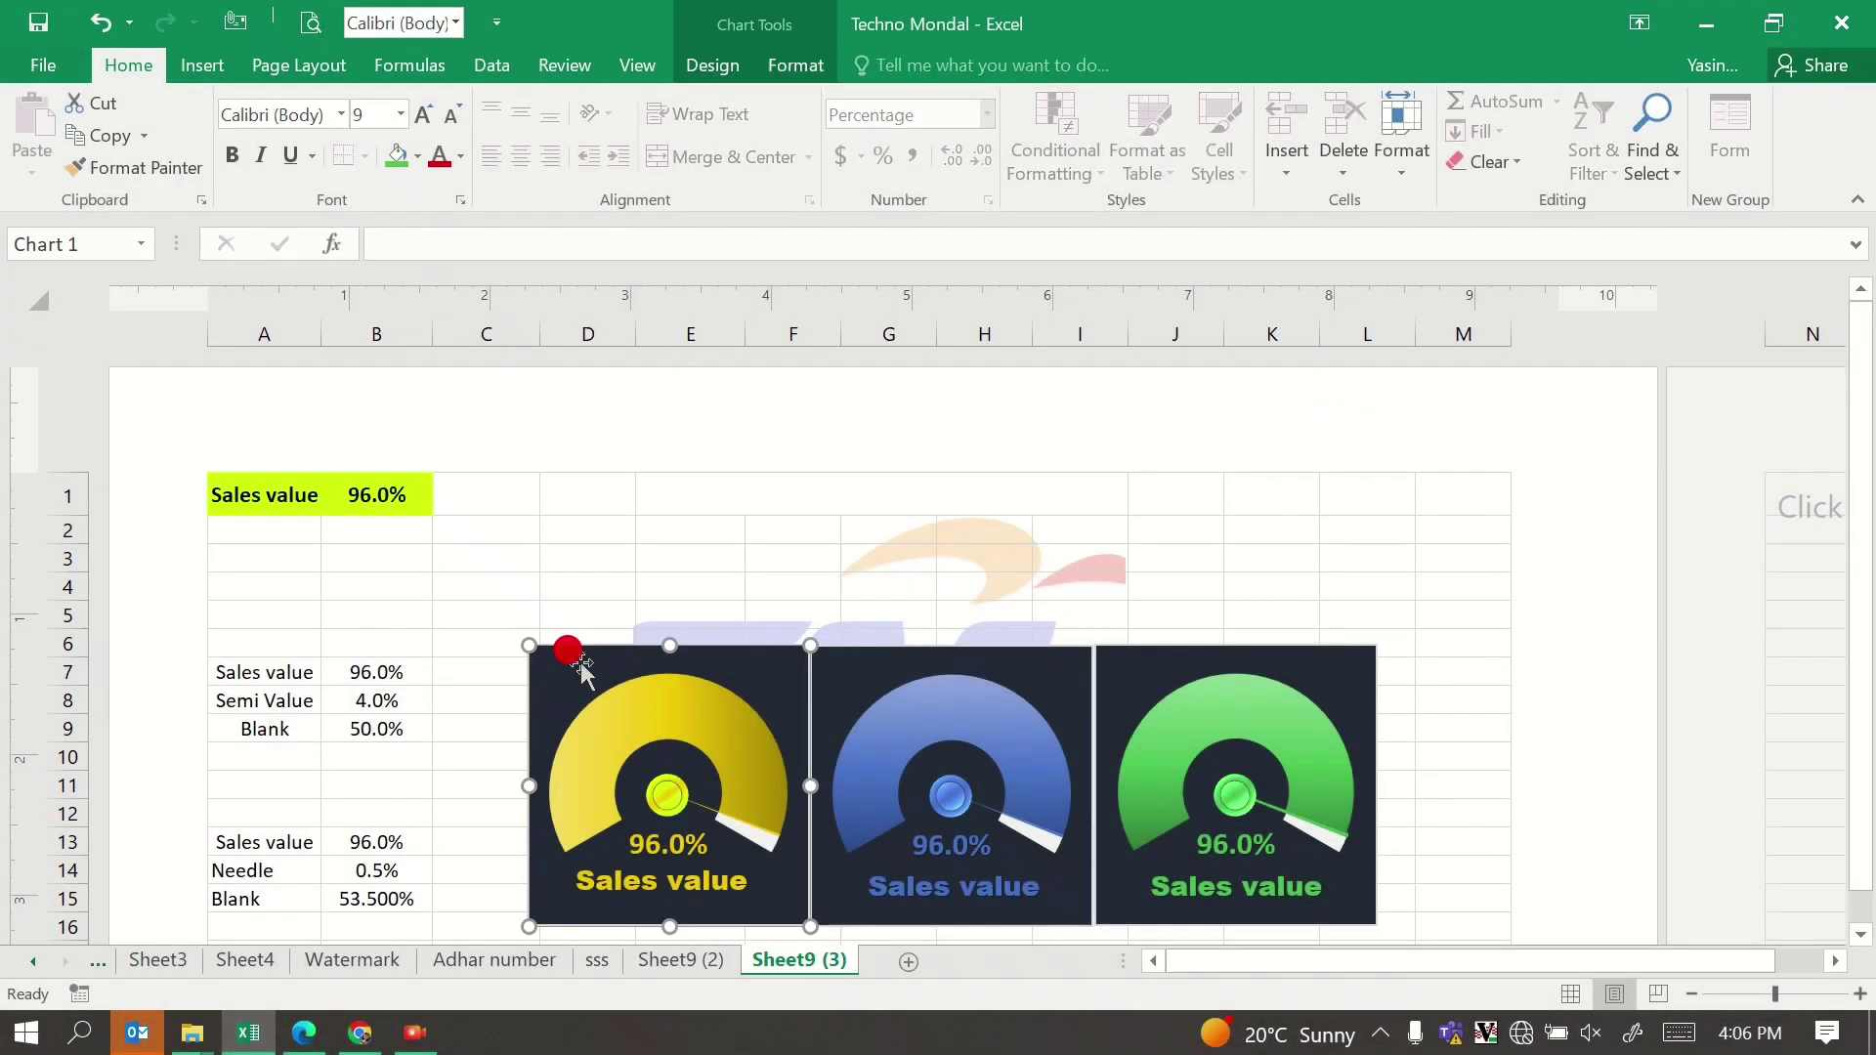
key(Delete)
click(825, 679)
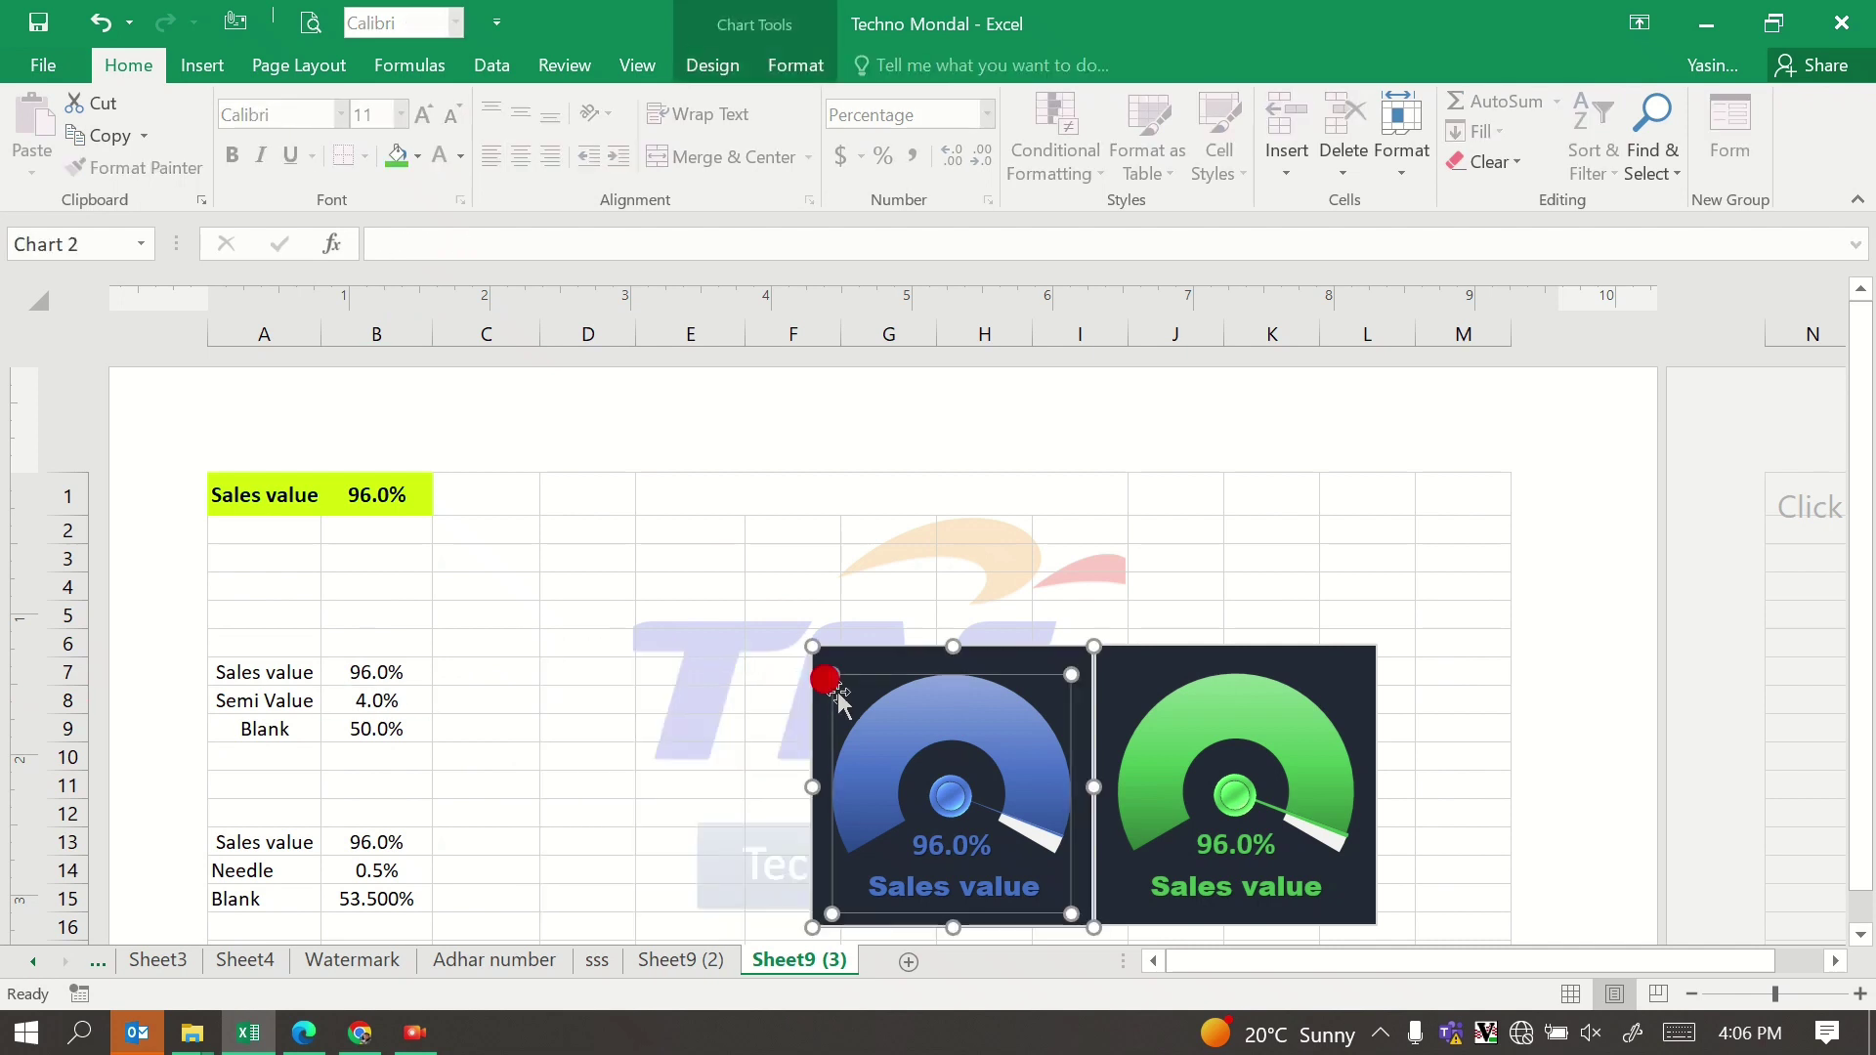
key(Delete)
click(1138, 660)
key(Delete)
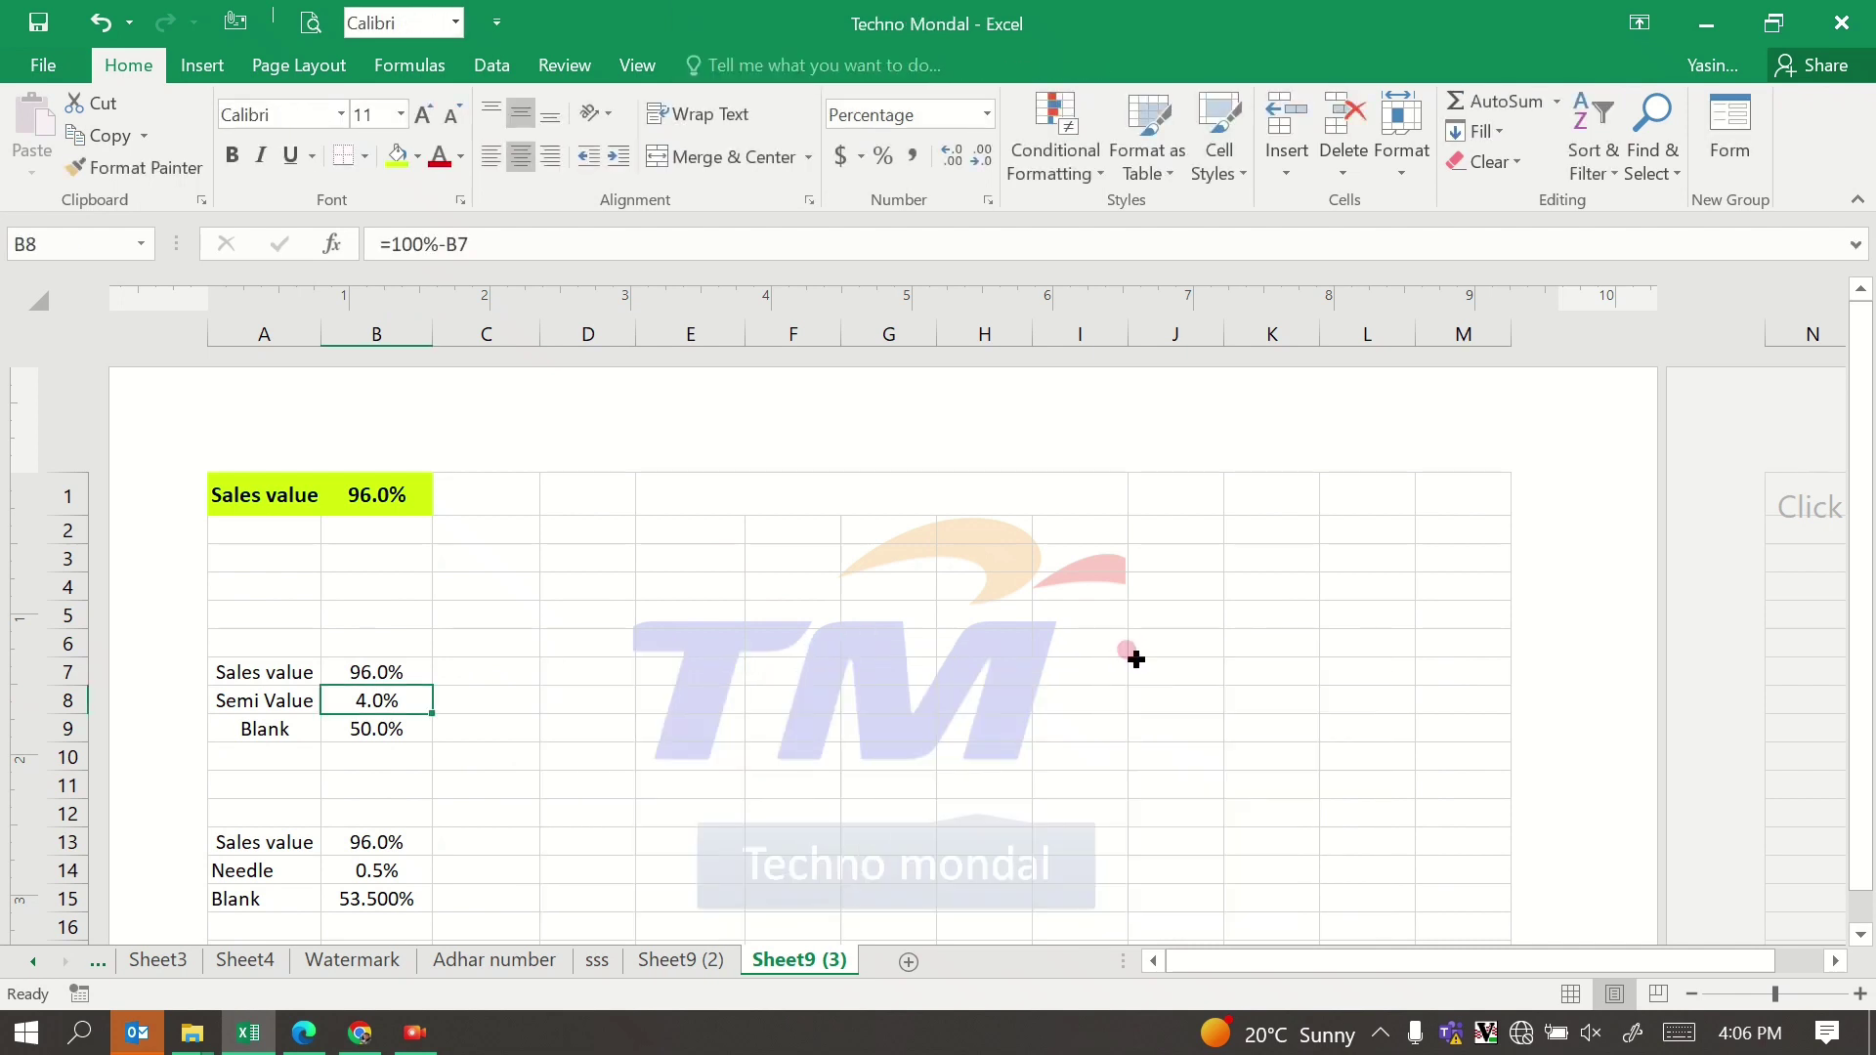
drag(379, 698, 369, 730)
Step: Clear the values in B8:B9 and B14:B15
key(Delete)
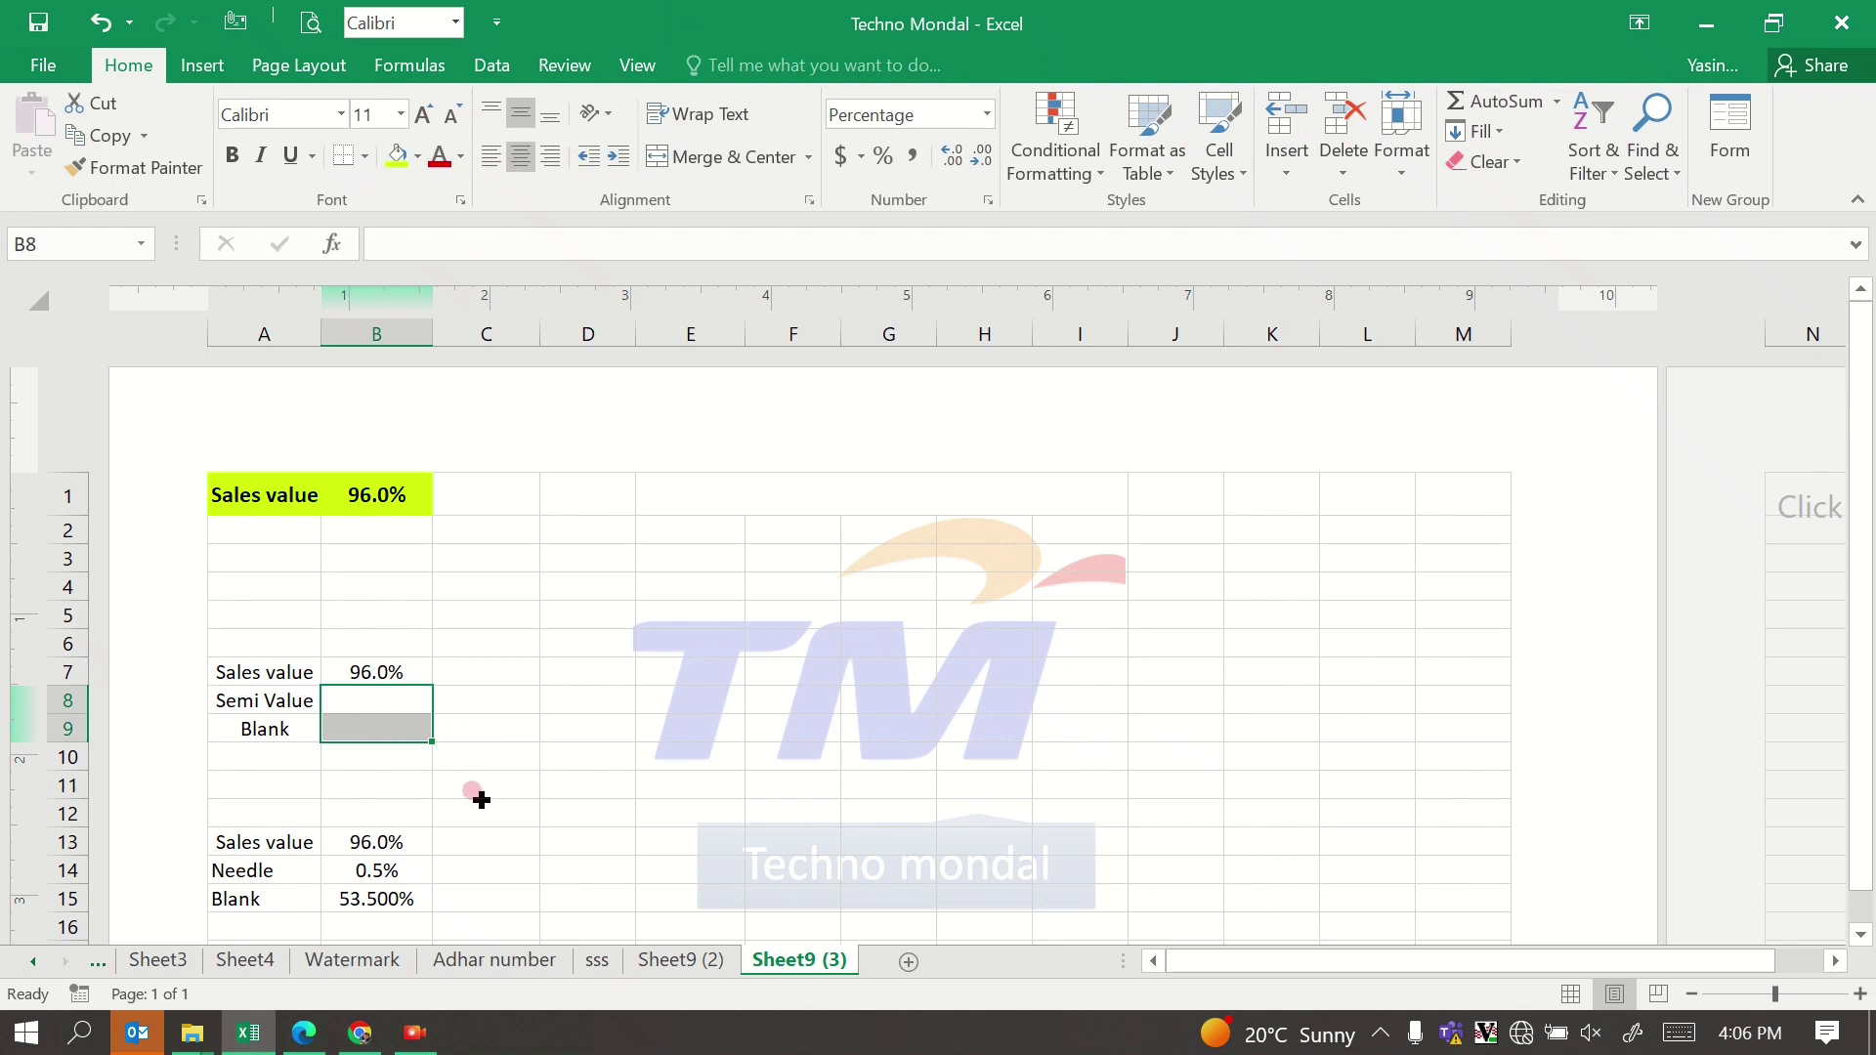
drag(376, 869, 370, 900)
key(Delete)
click(481, 757)
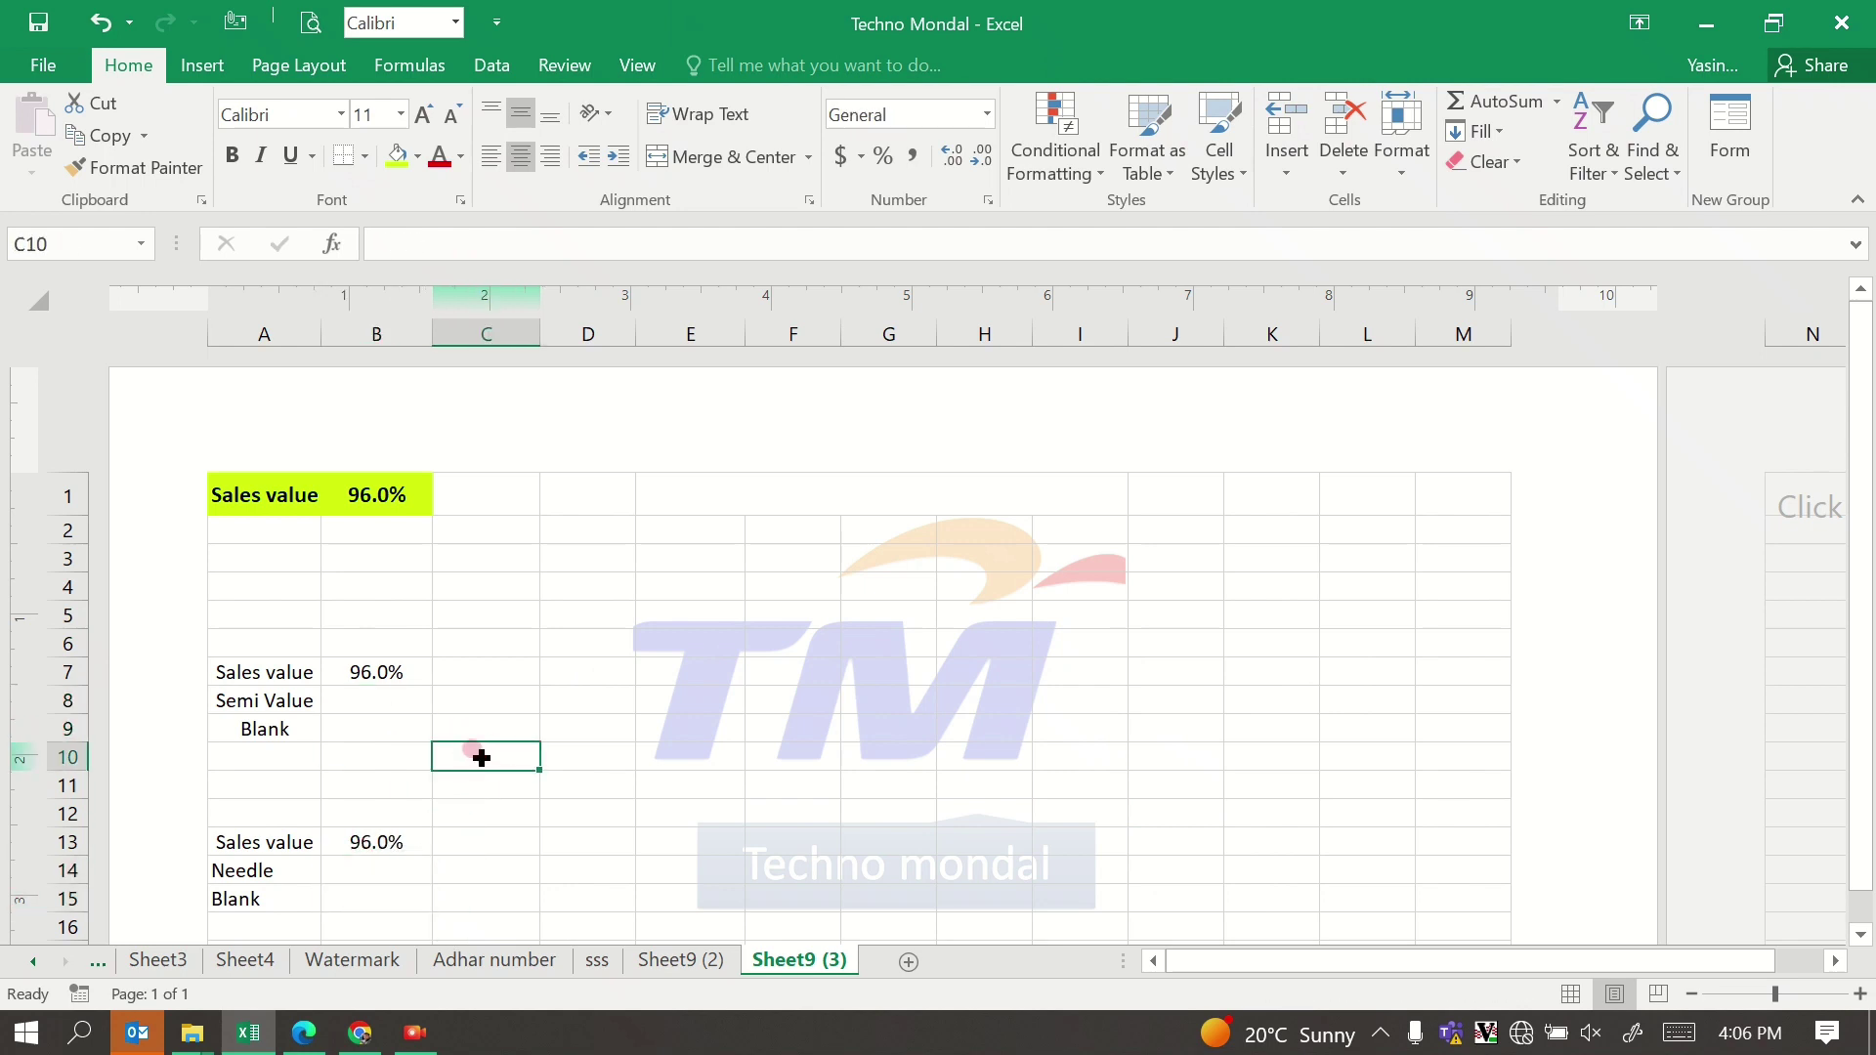
Step: Confirm B7 links to B1, then enter =100%-B7 in B8 for a 4.0% Semi Value
click(481, 585)
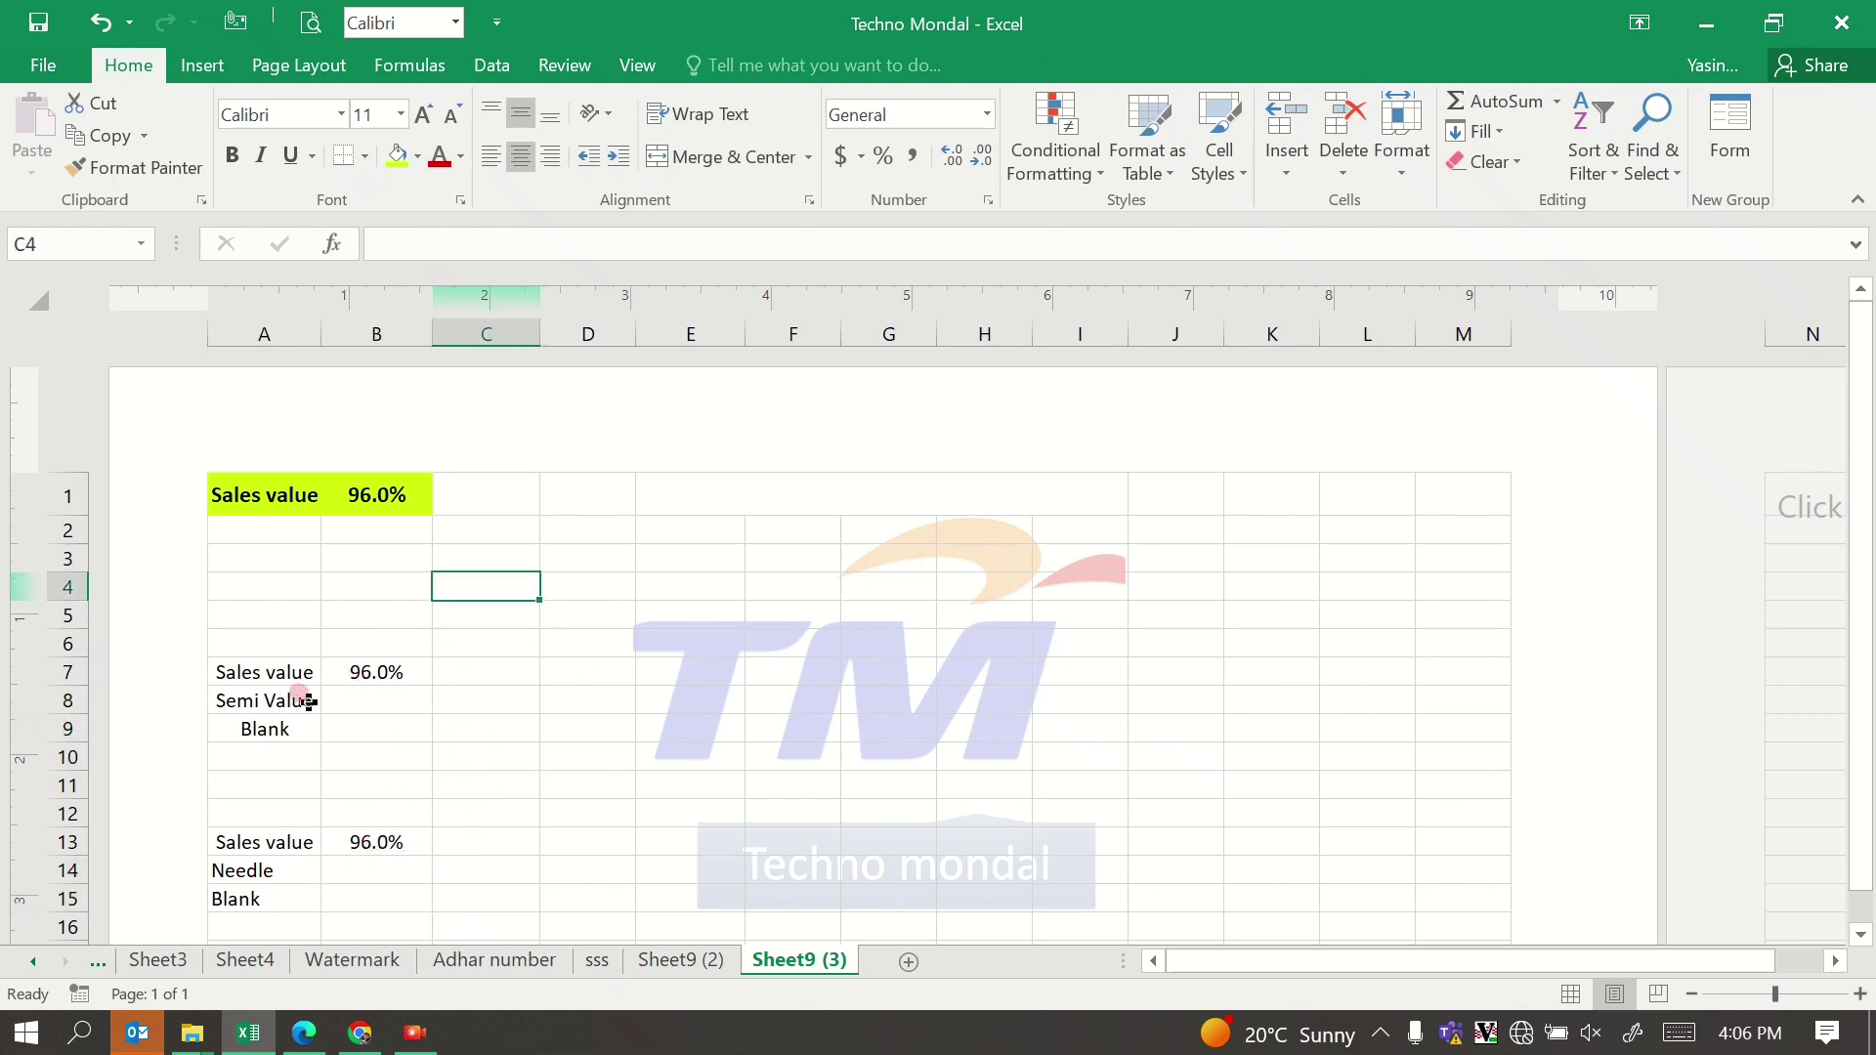
click(370, 674)
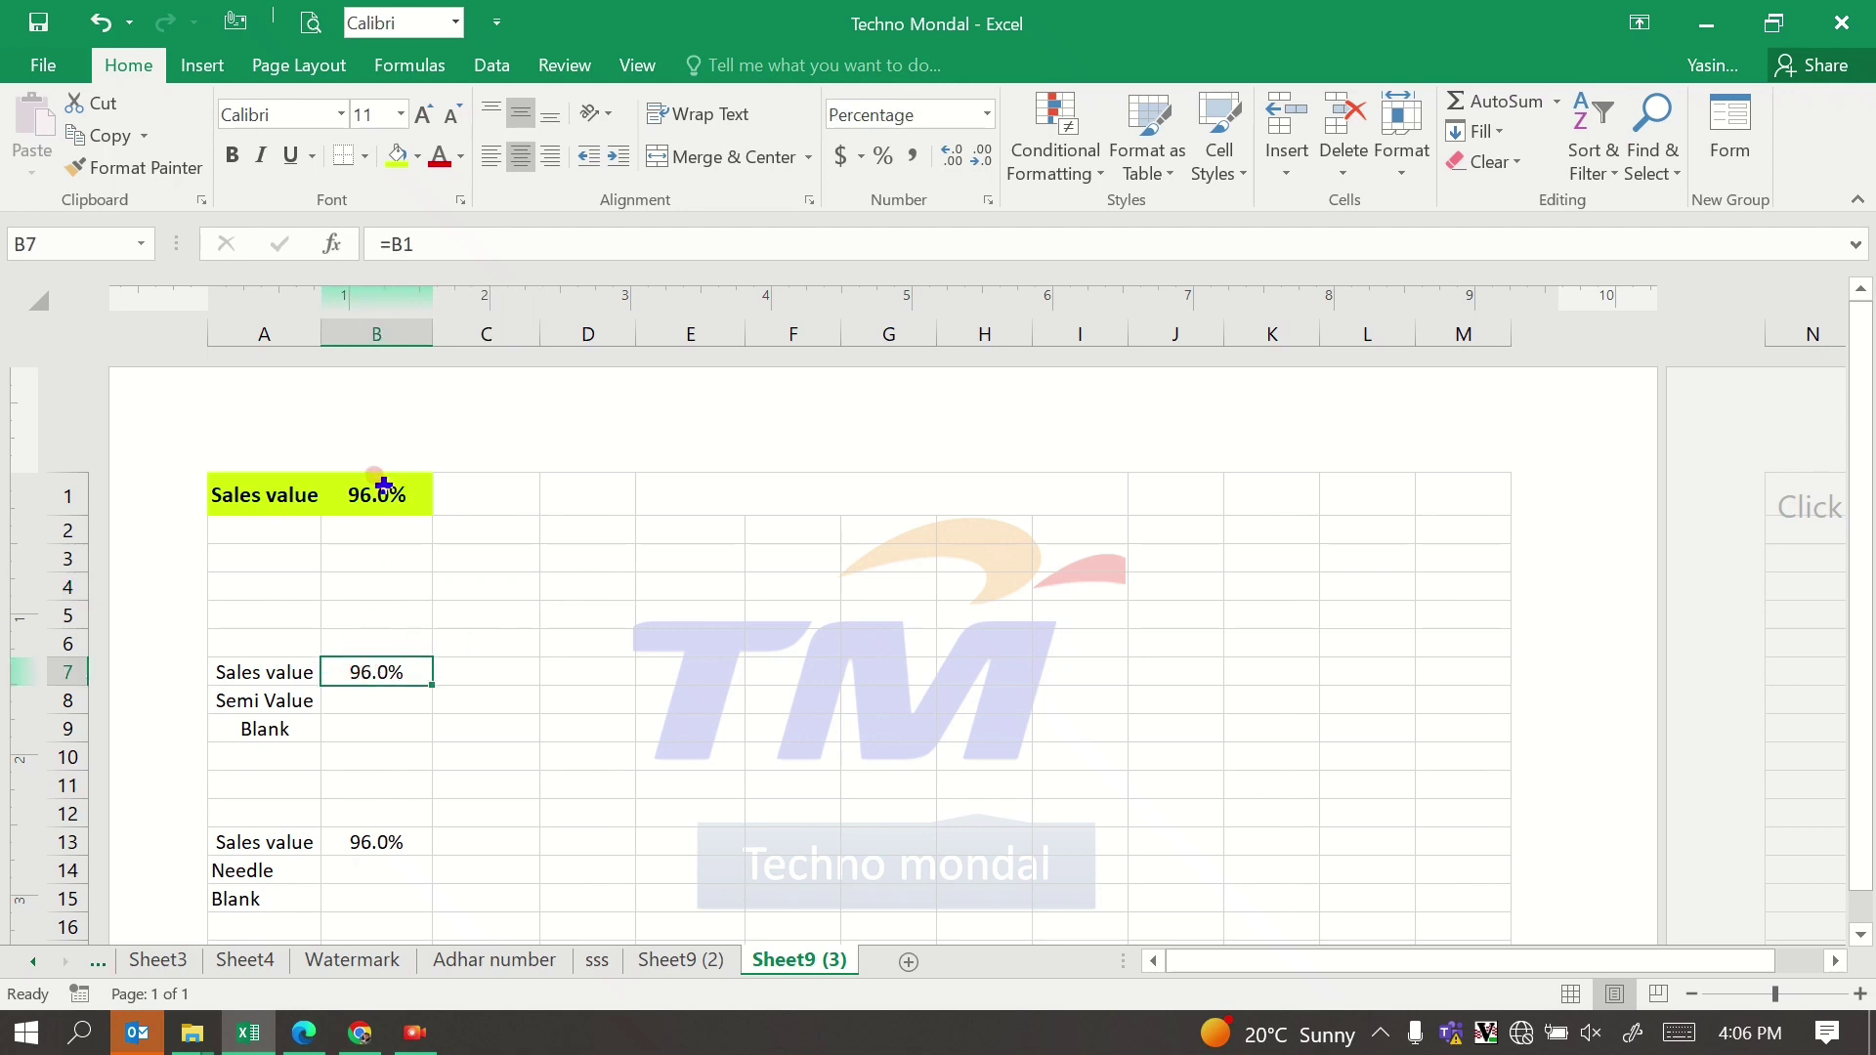
click(383, 485)
click(365, 670)
click(380, 698)
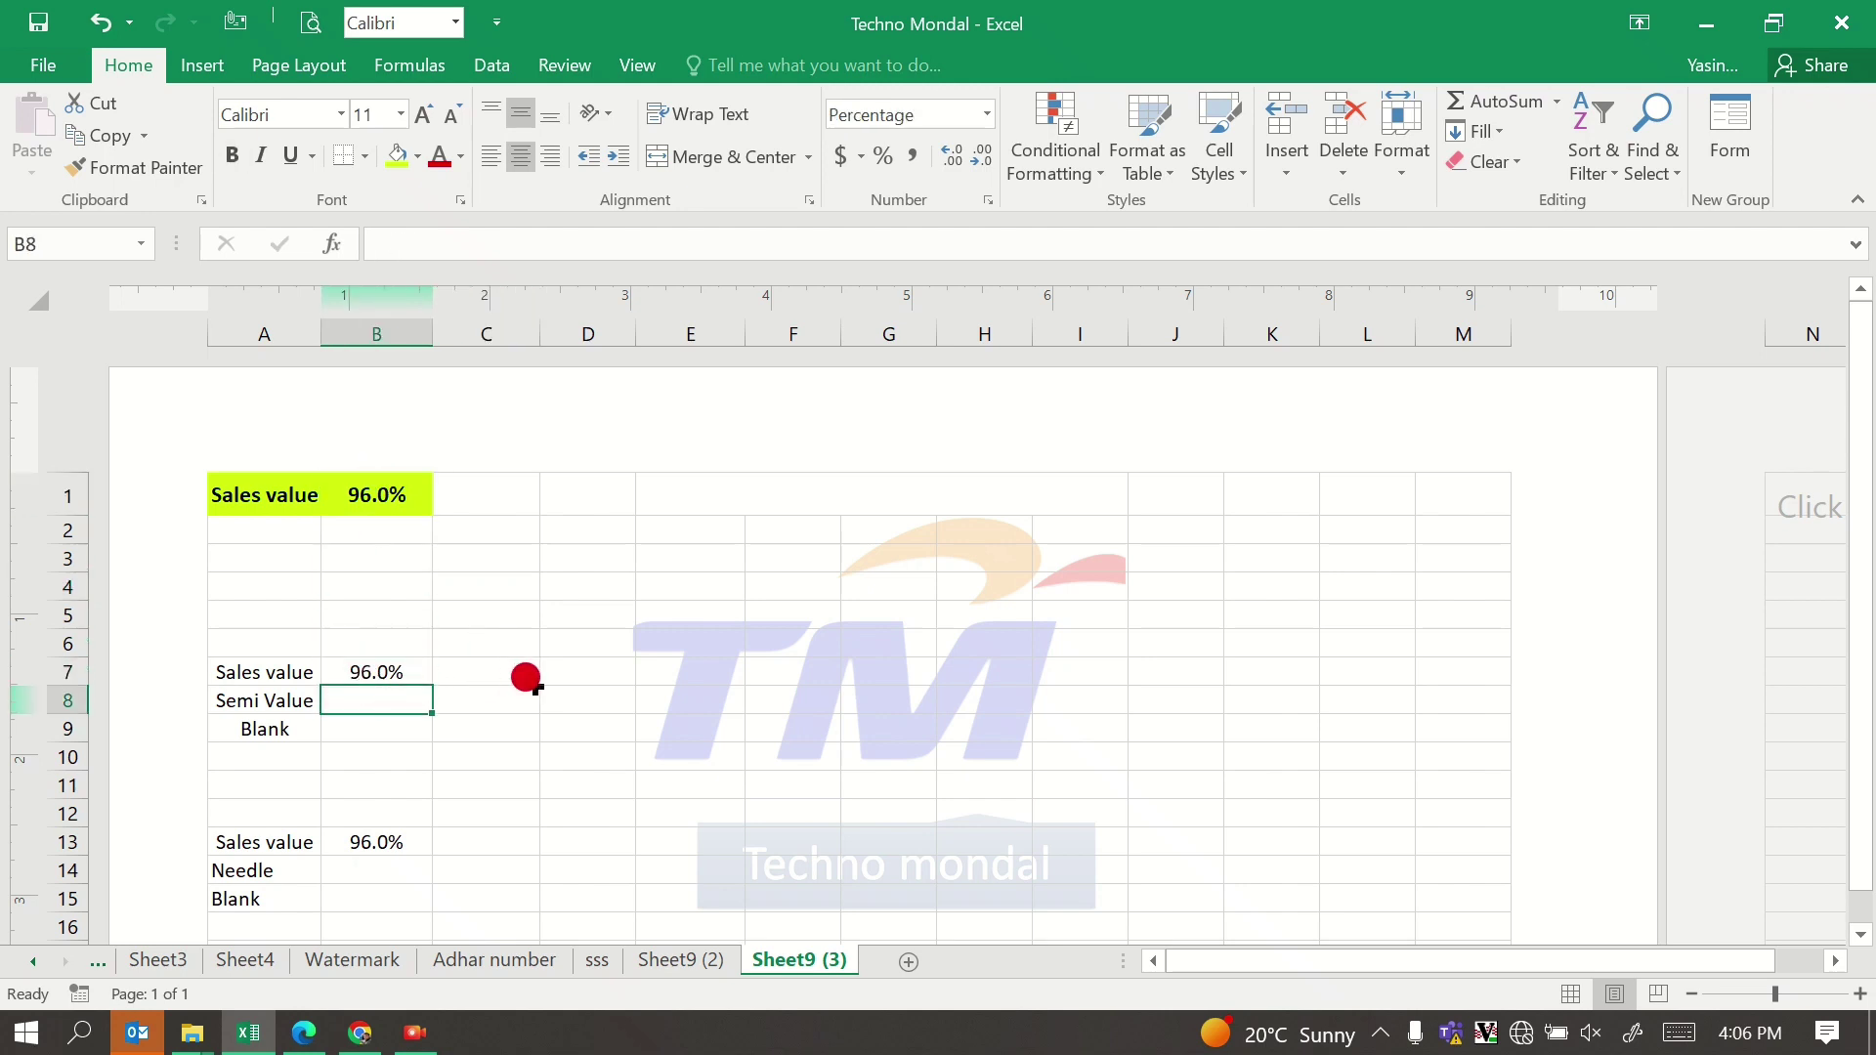
text(=)
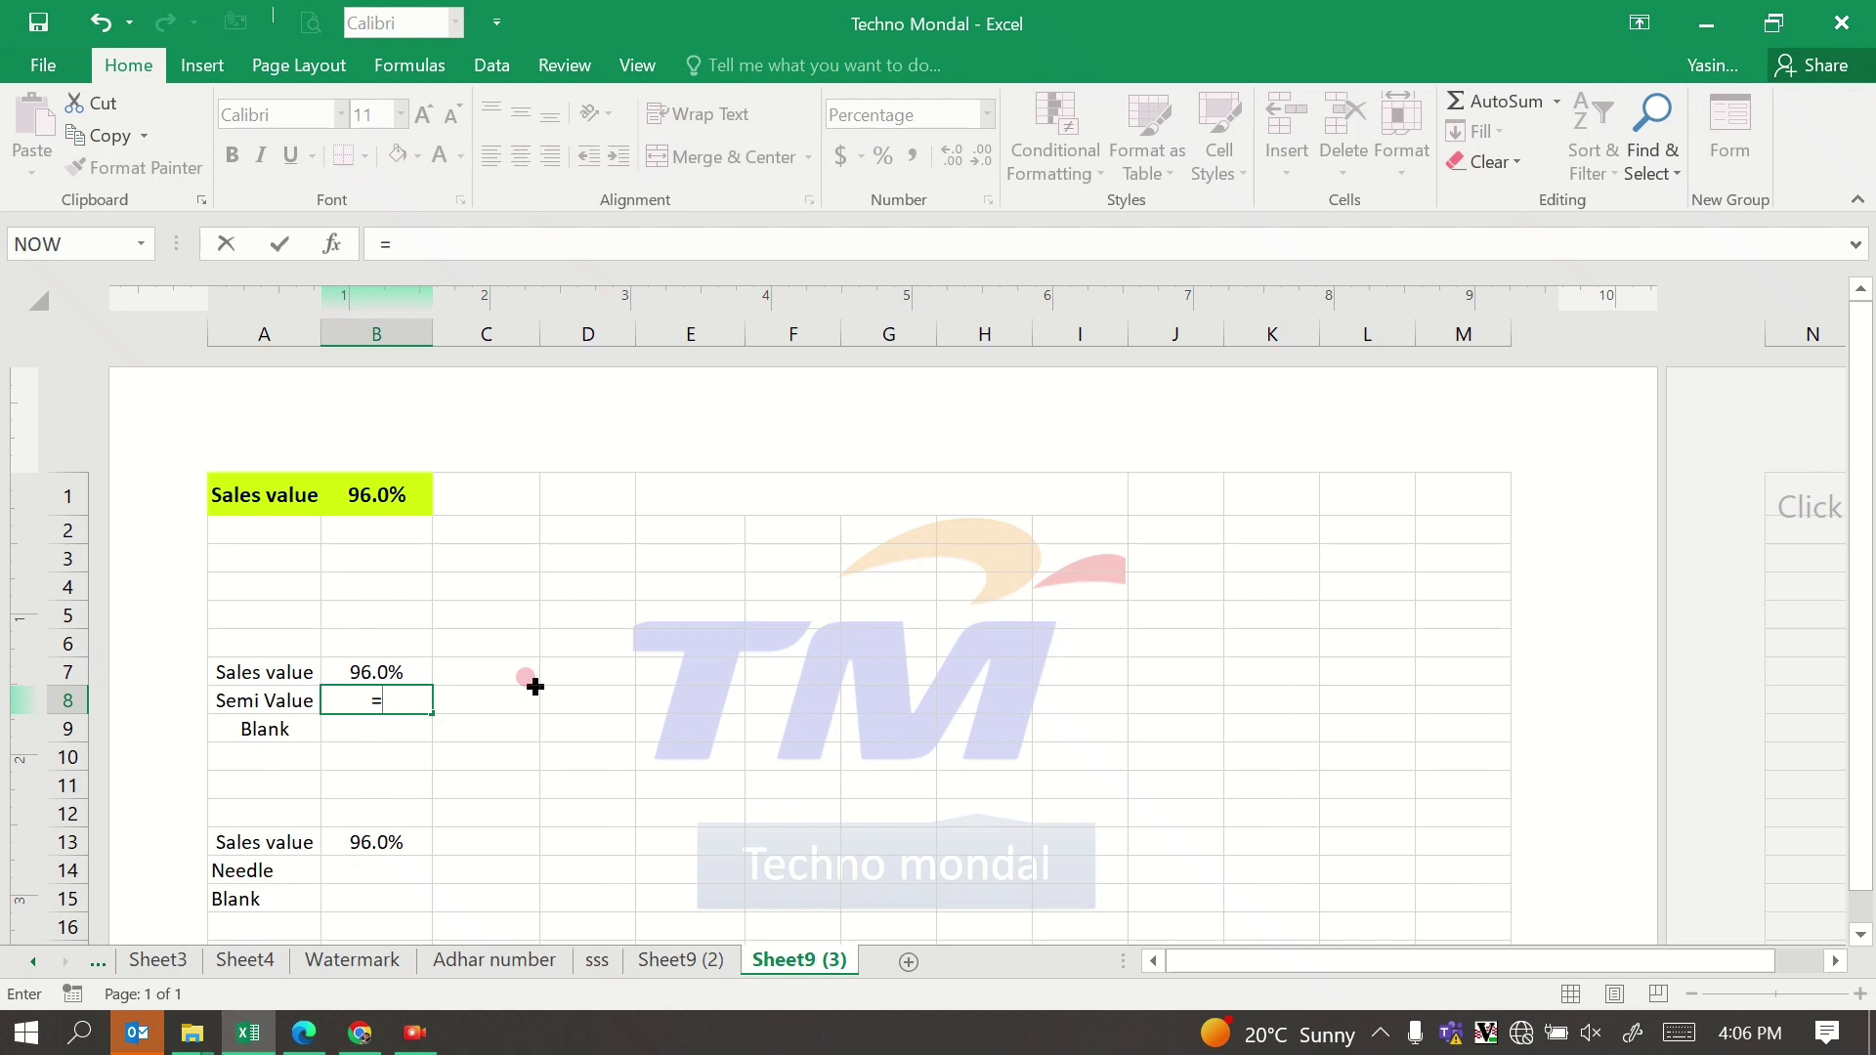
text(100%-)
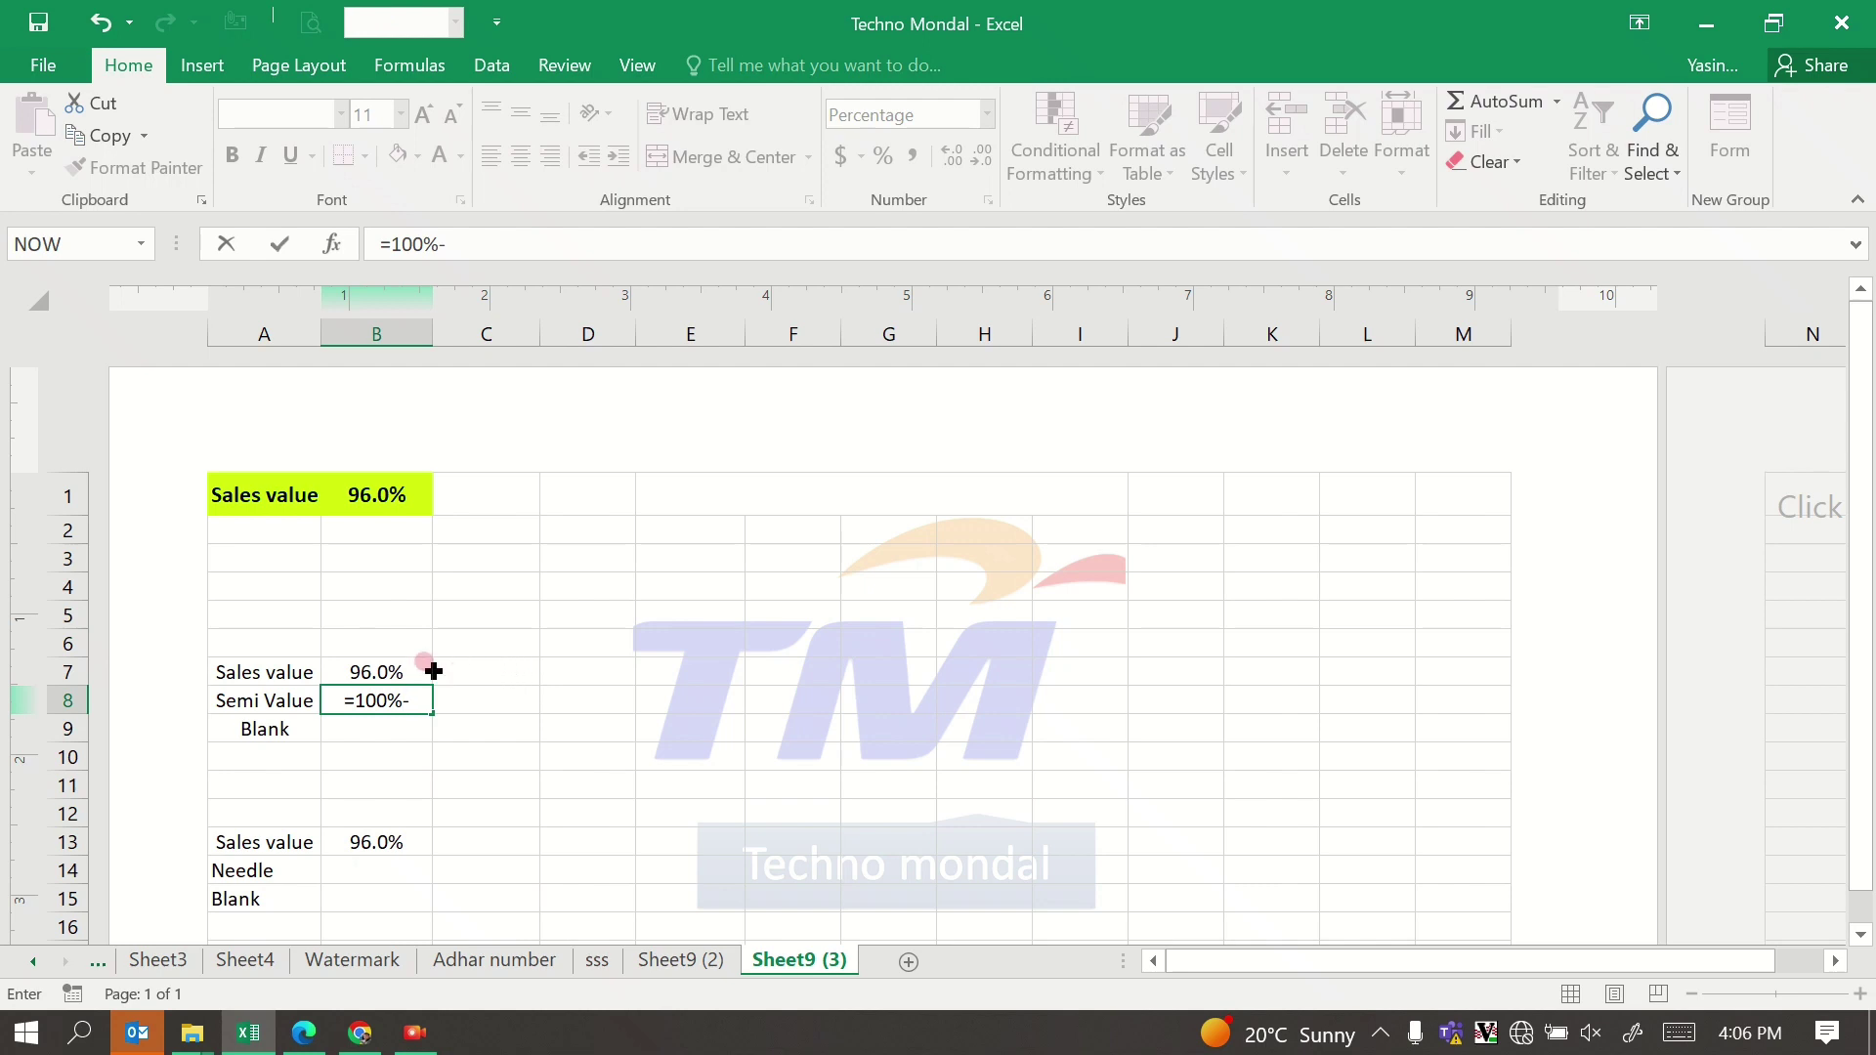
click(375, 670)
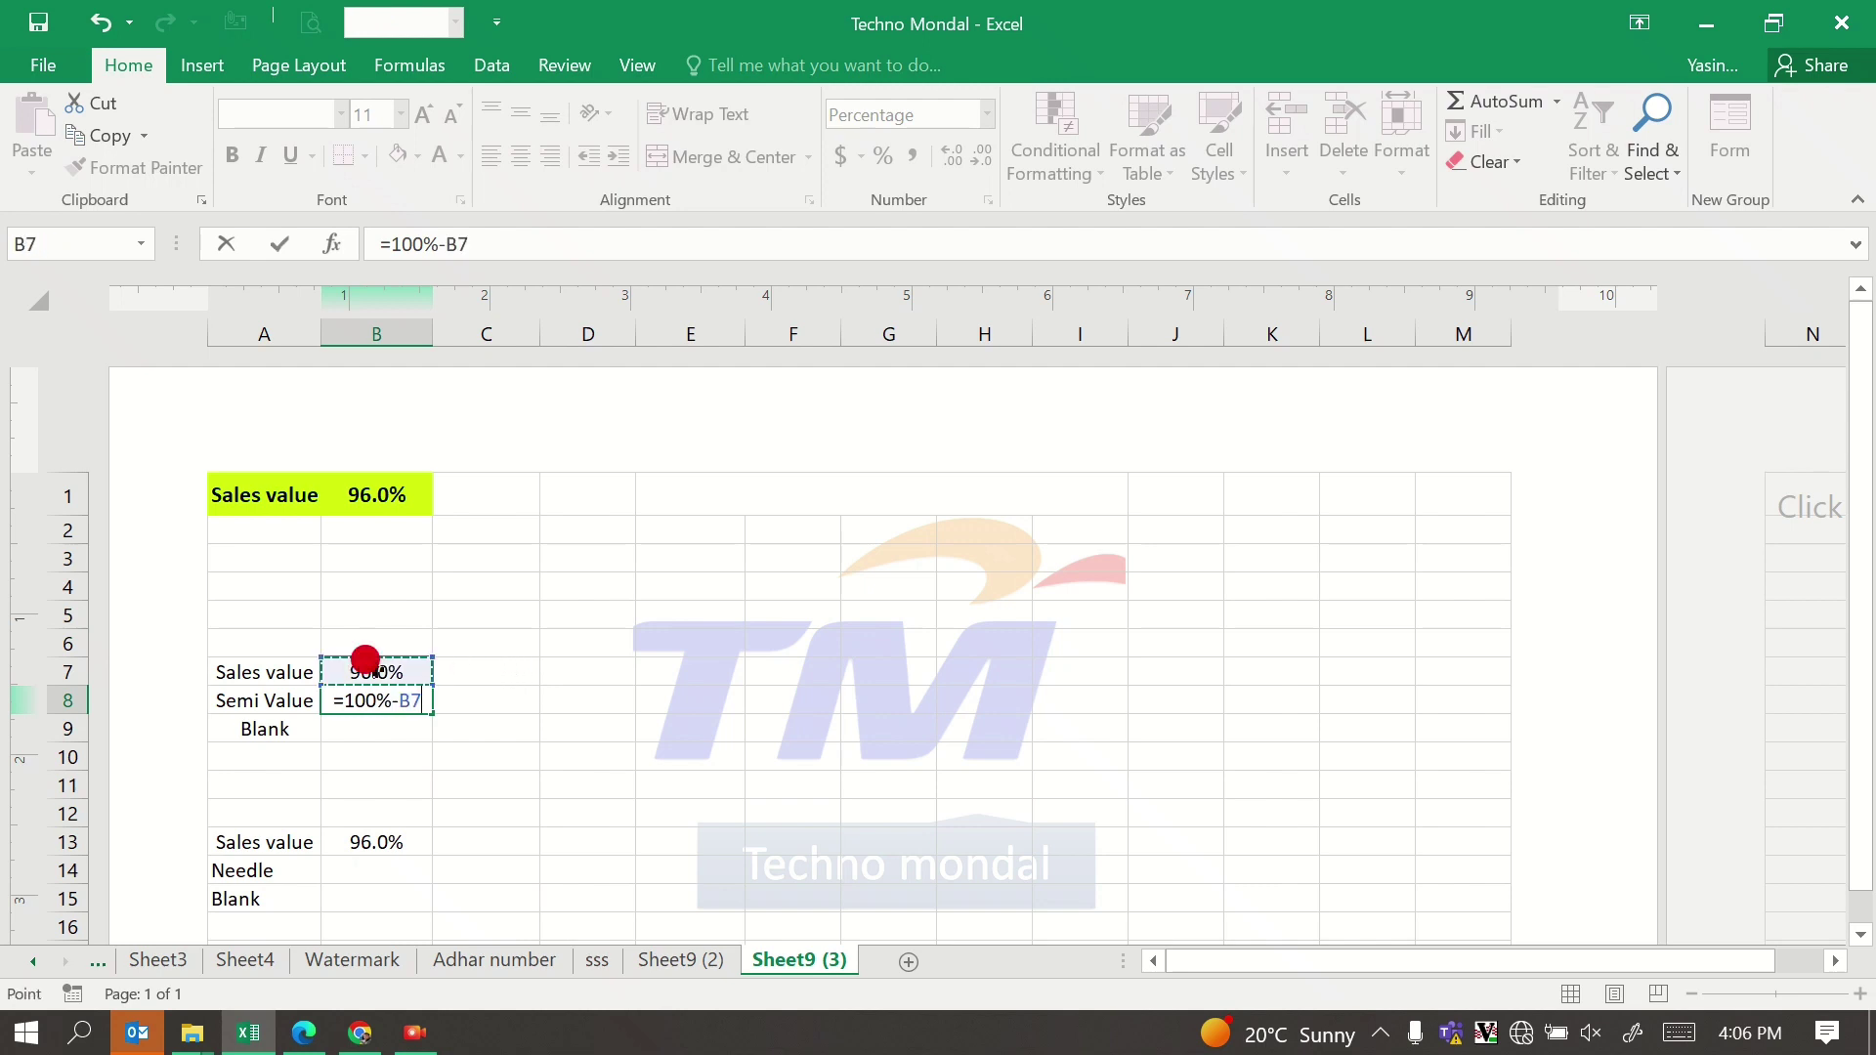
key(Return)
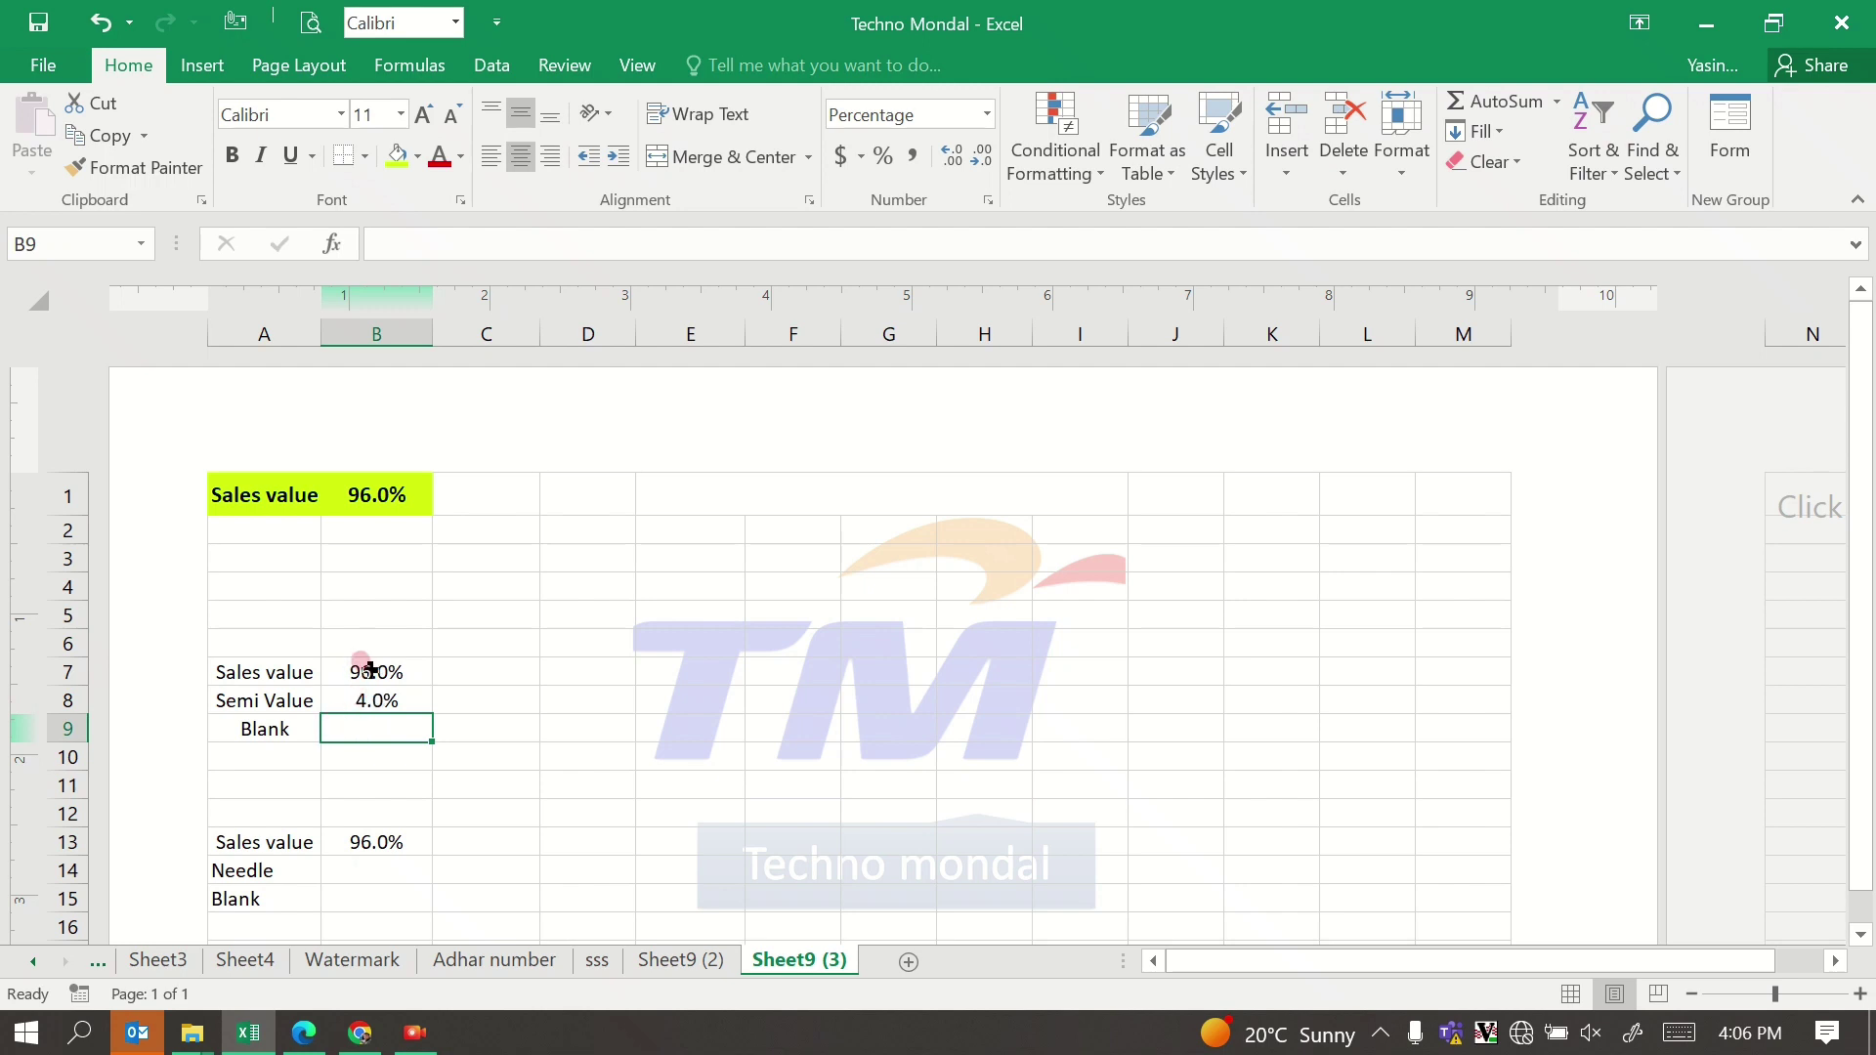
Step: Enter 50% as the Blank value in B9
mouse_move(367, 667)
mouse_down()
mouse_move(369, 716)
mouse_move(366, 689)
mouse_up()
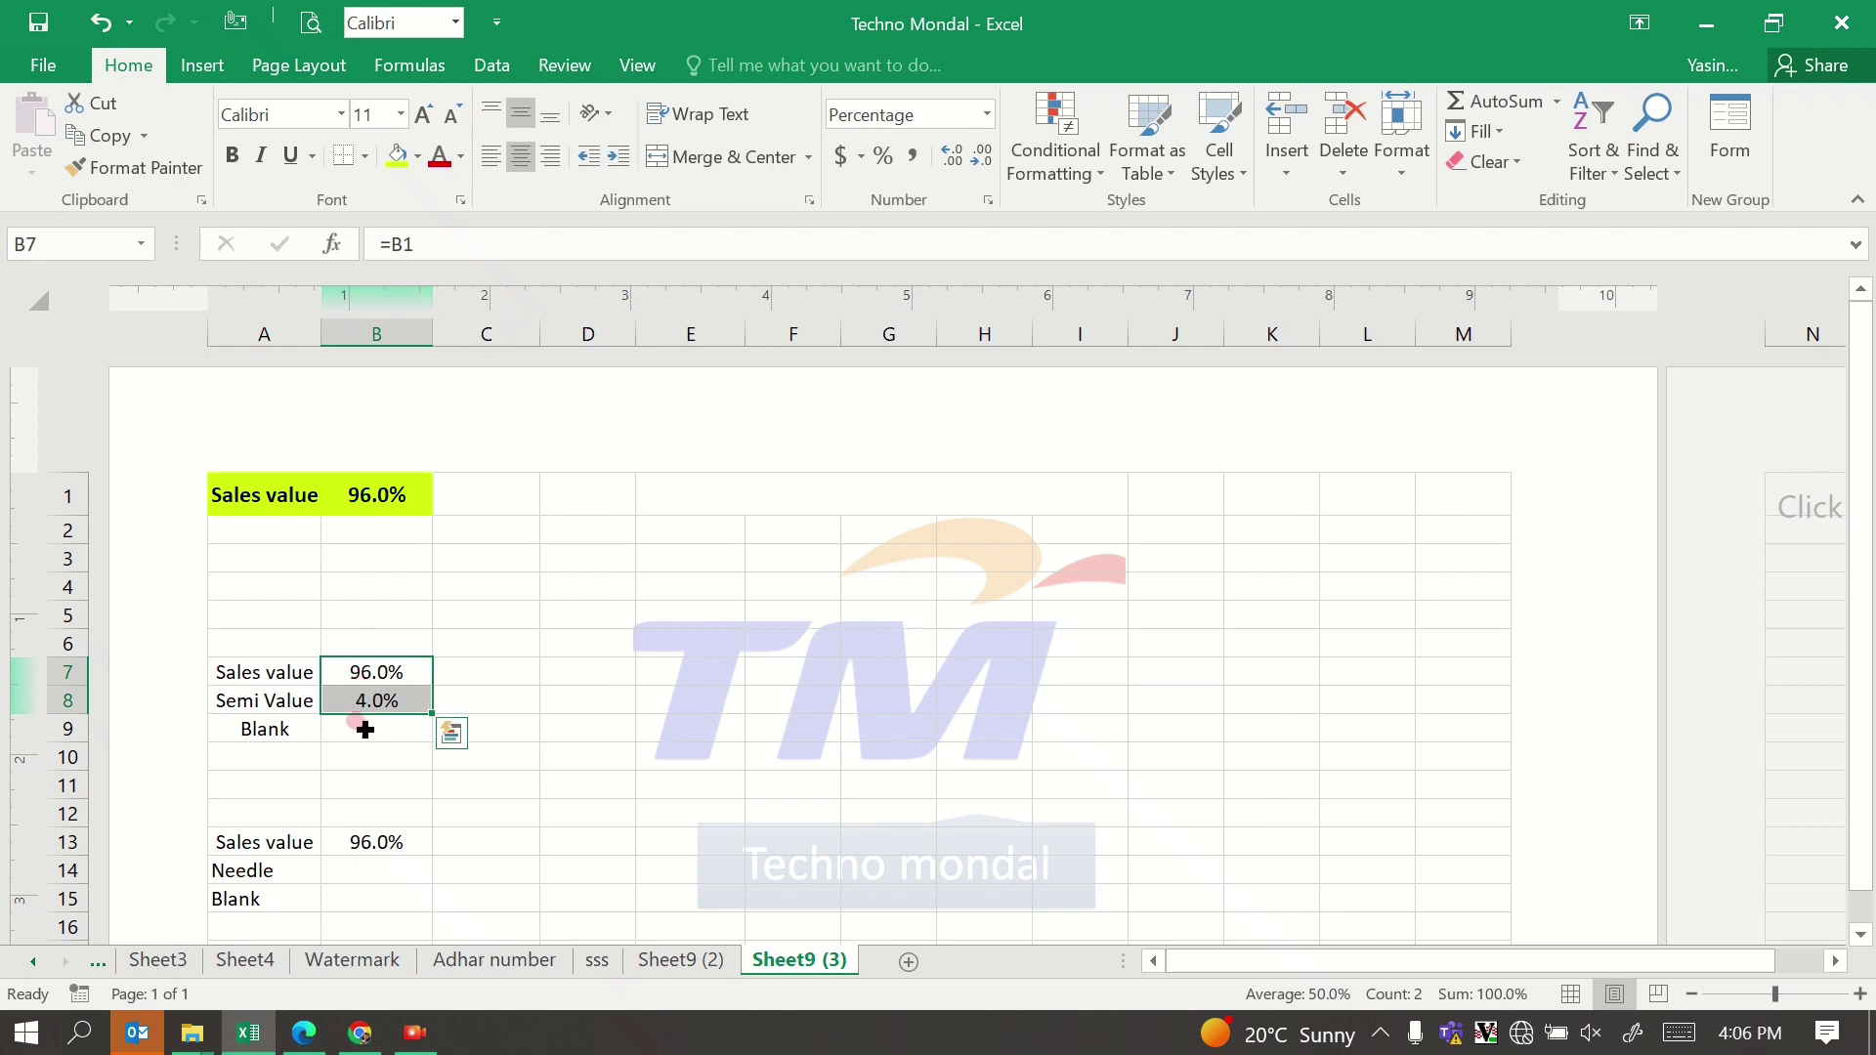
click(368, 727)
text(50)
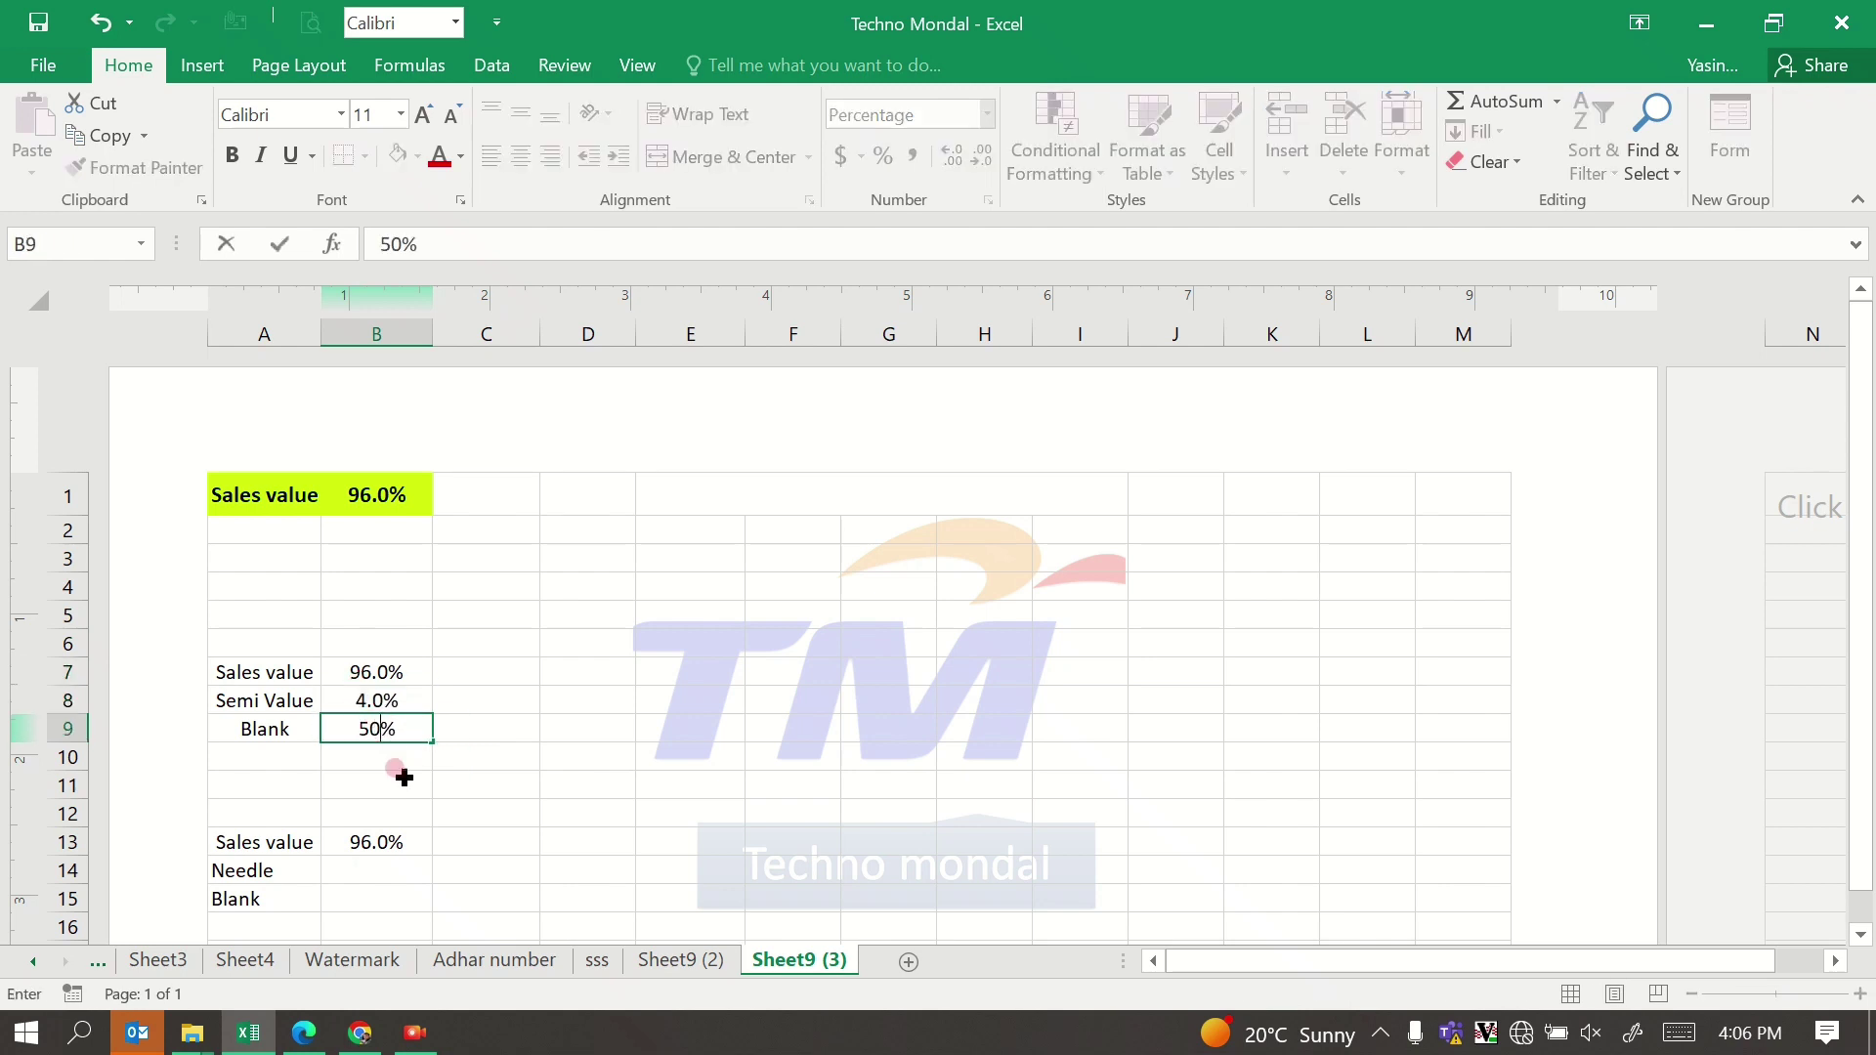
click(396, 813)
Step: Select the labels and values in A7:B9 for charting
click(263, 672)
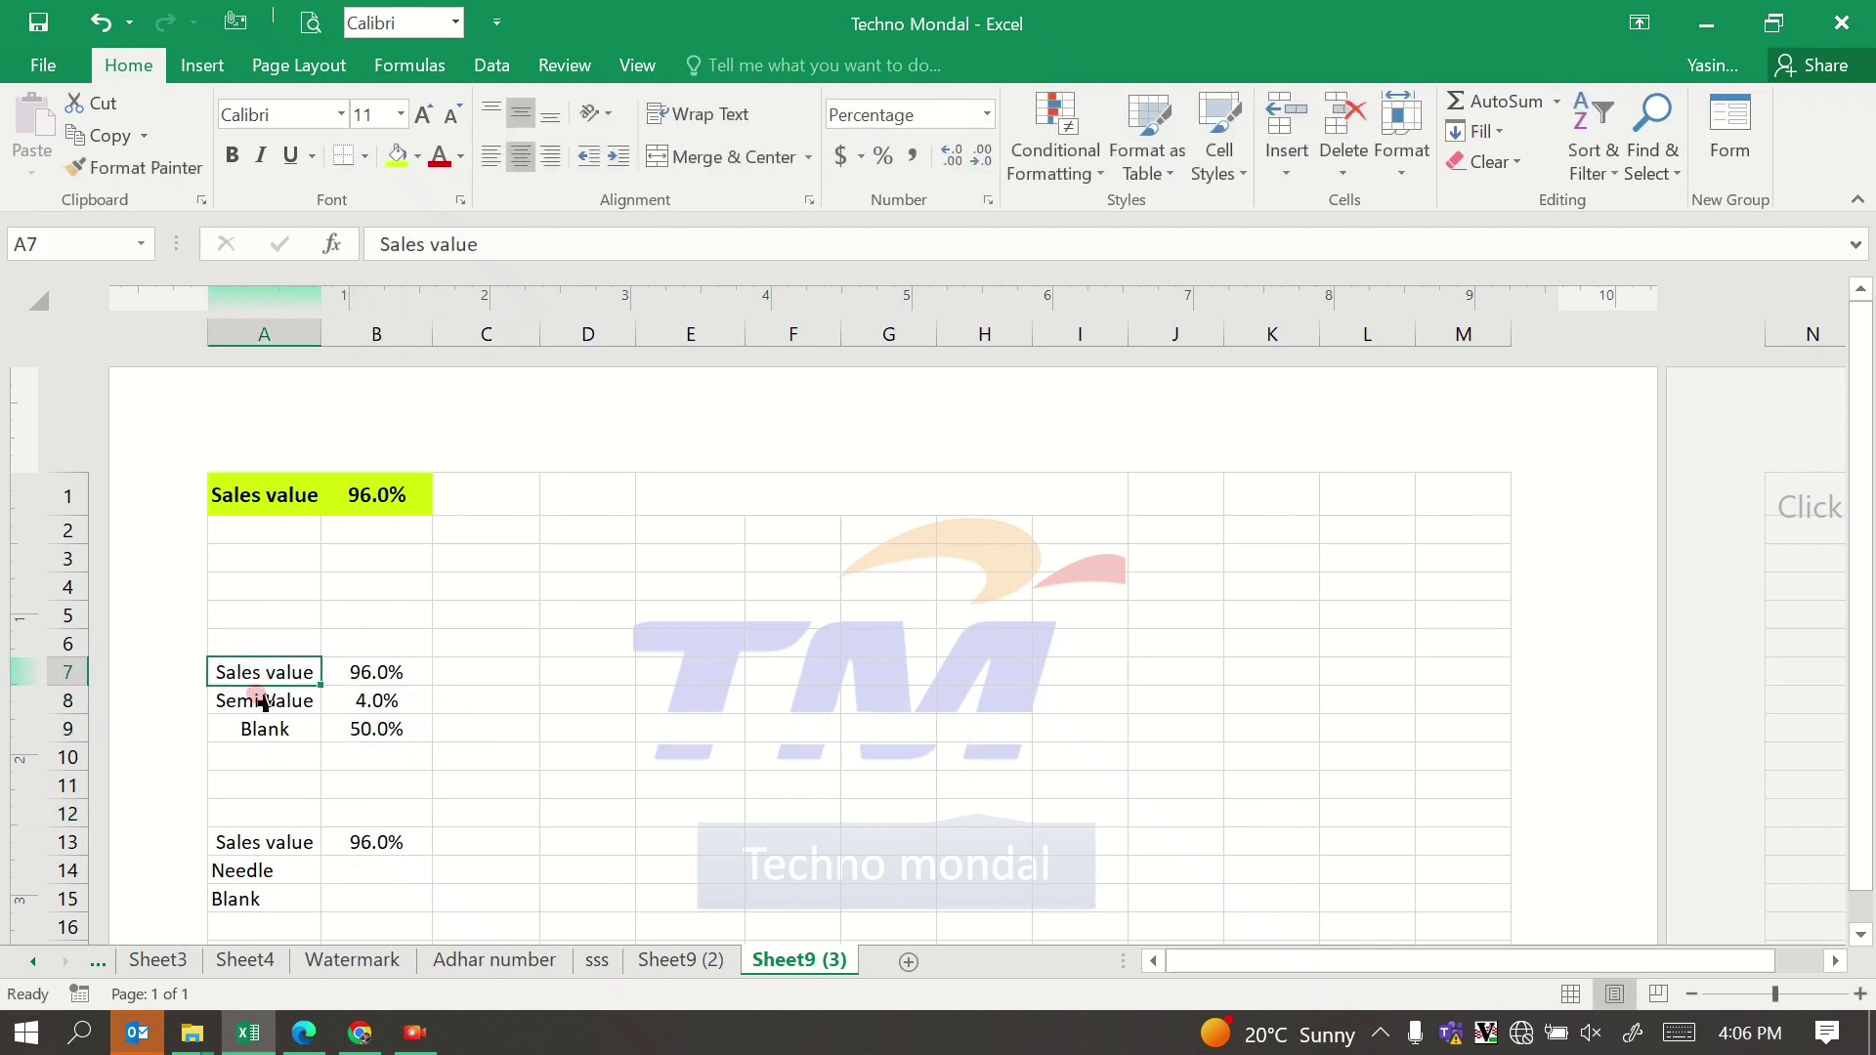
click(264, 699)
click(264, 728)
click(375, 674)
drag(374, 684, 379, 730)
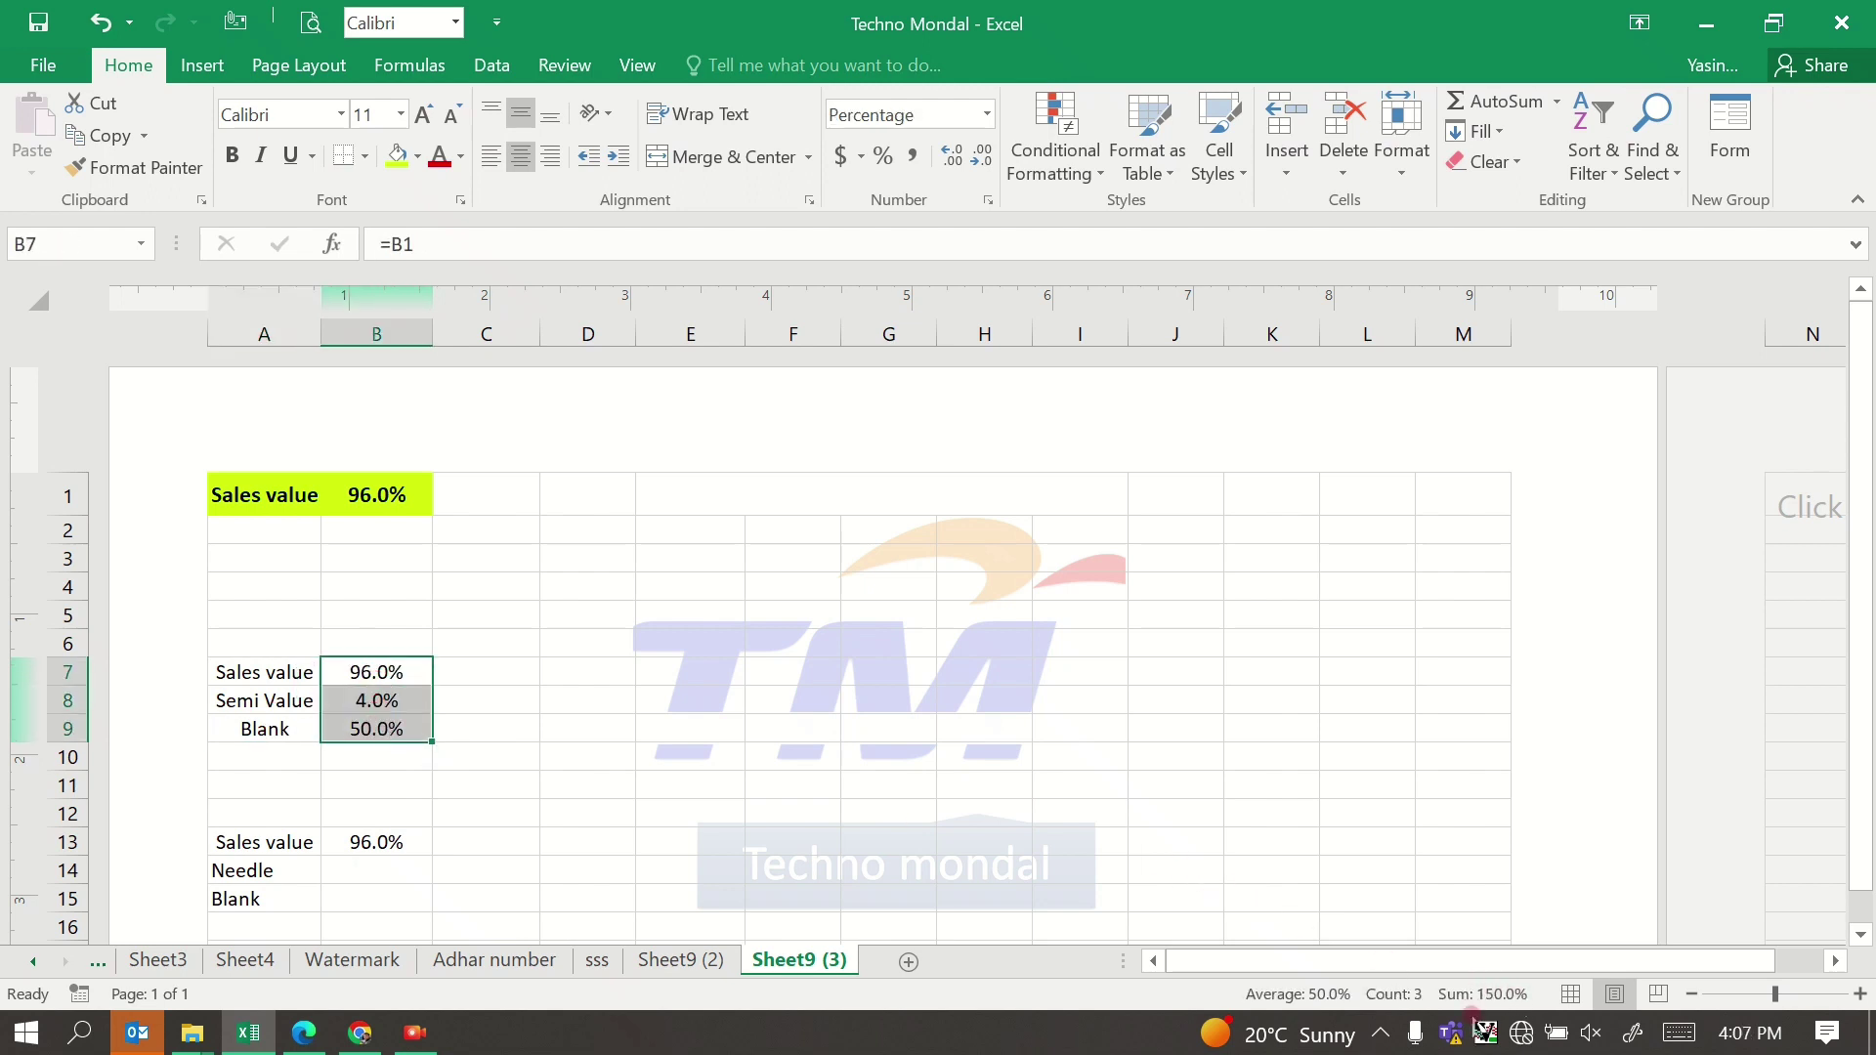
click(357, 776)
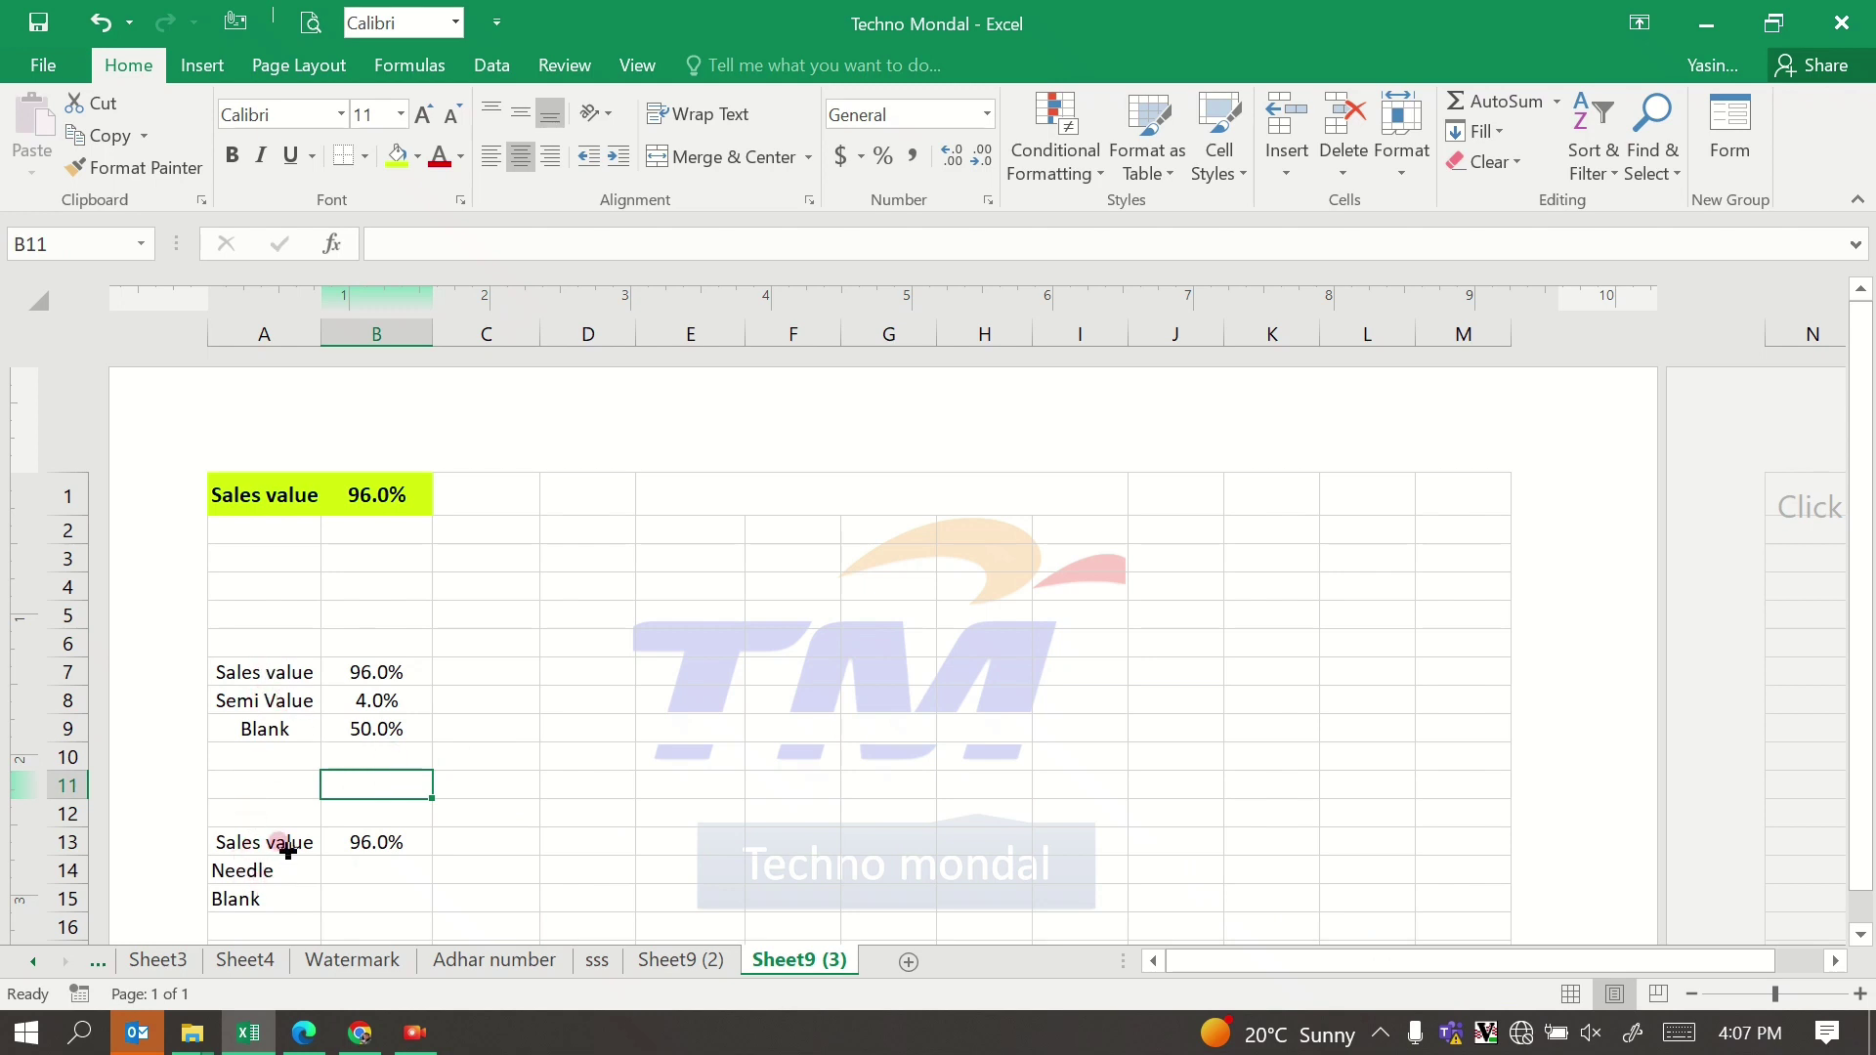
drag(289, 665, 410, 729)
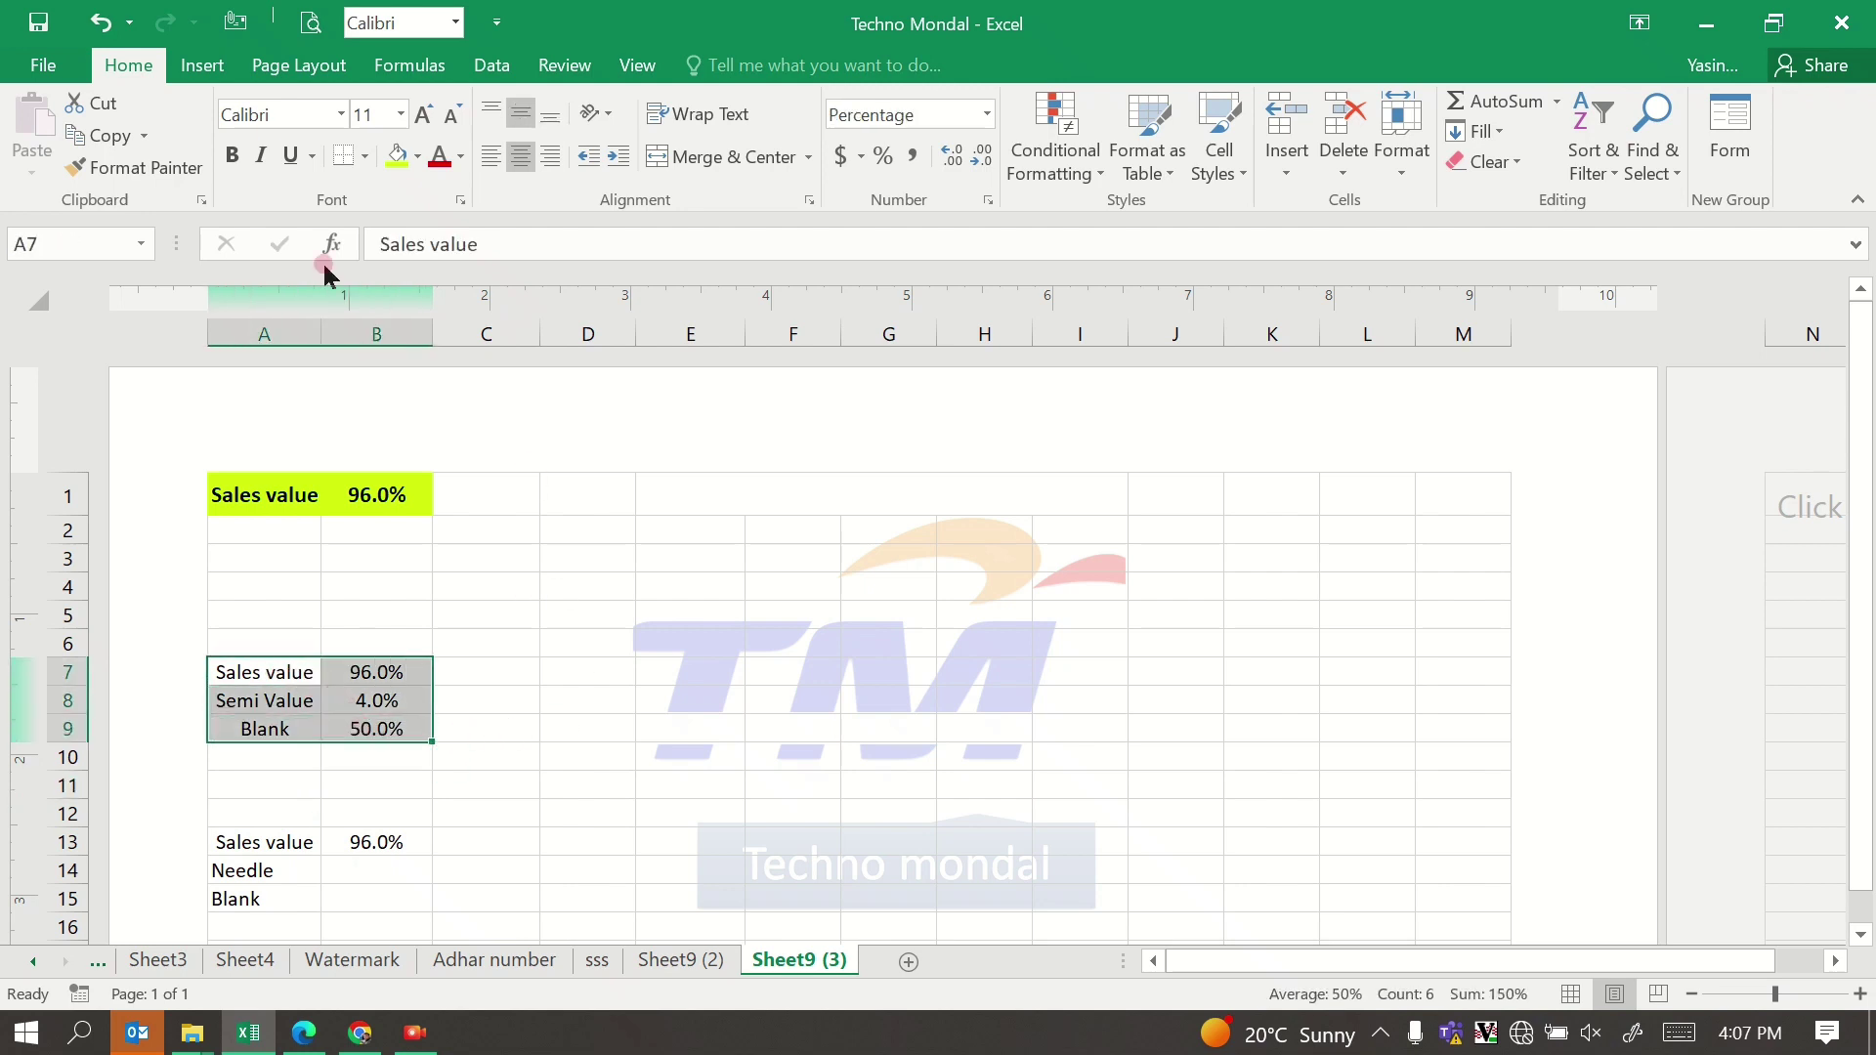
Step: Insert a doughnut chart from the Sales value, Semi Value and Blank rows
click(201, 66)
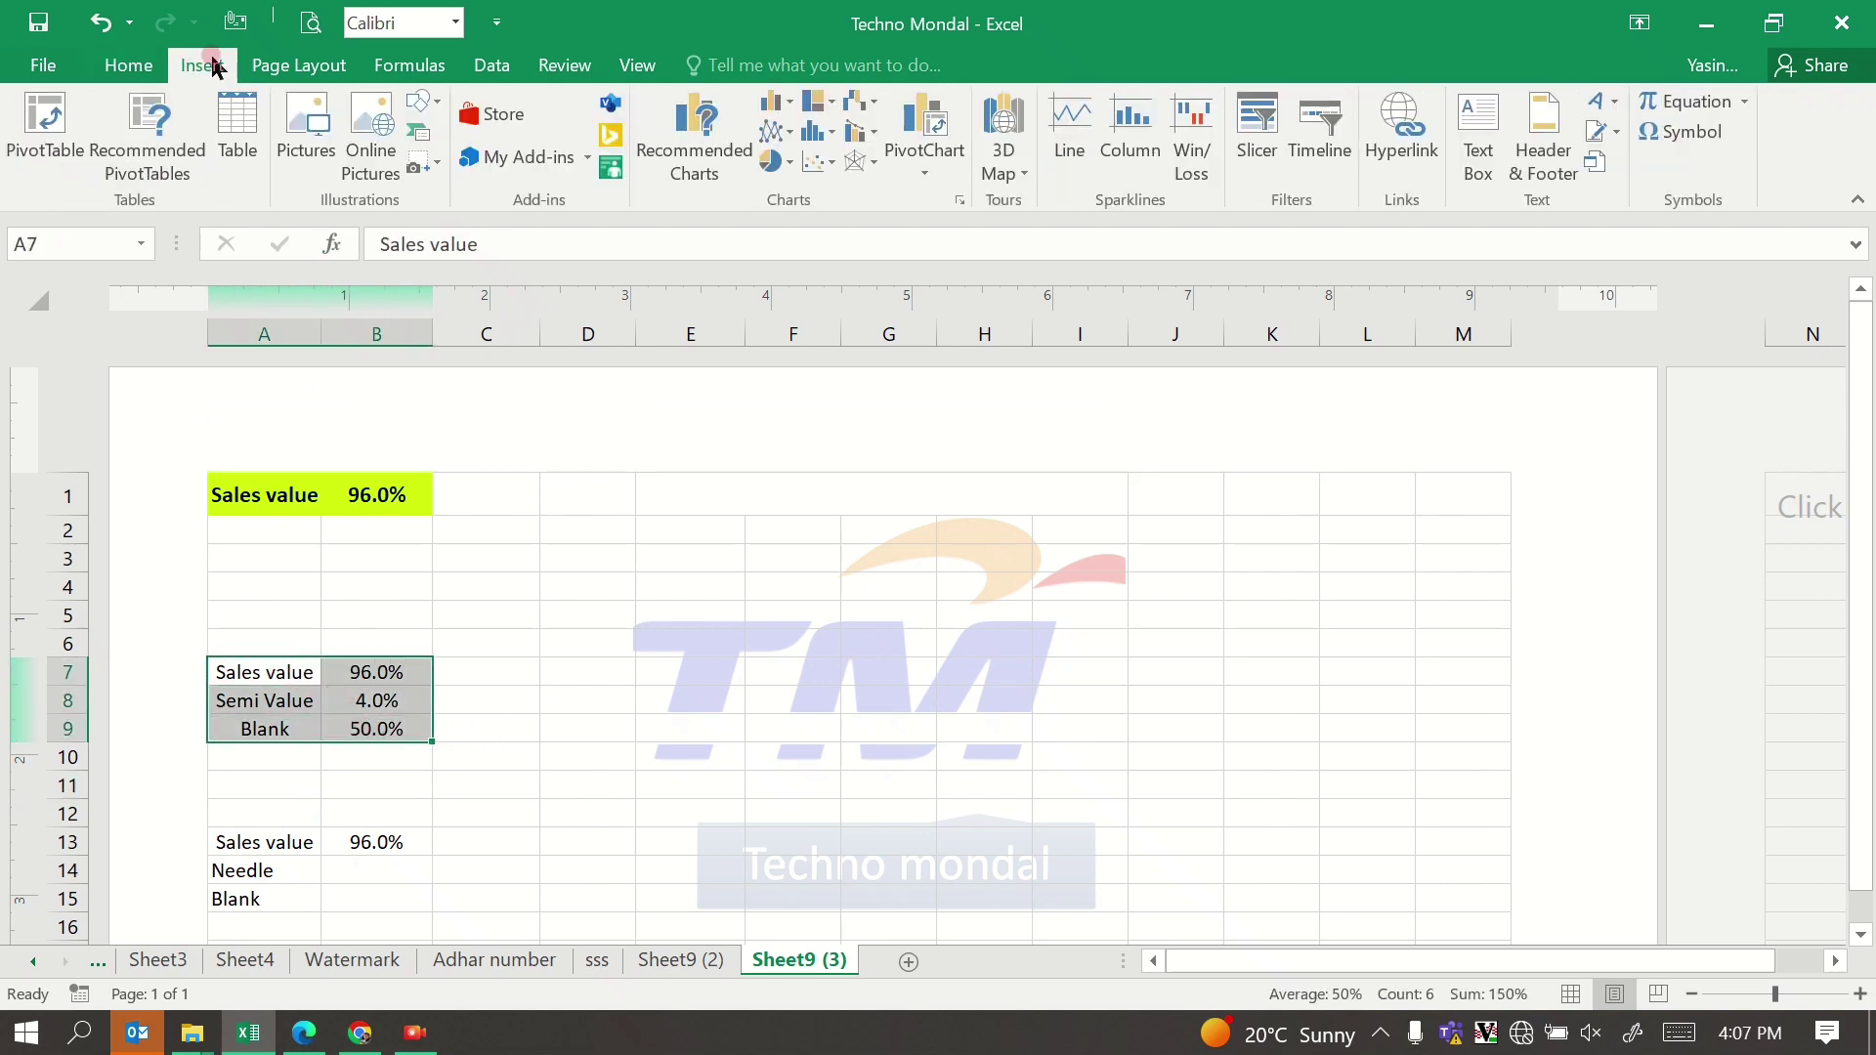
click(786, 166)
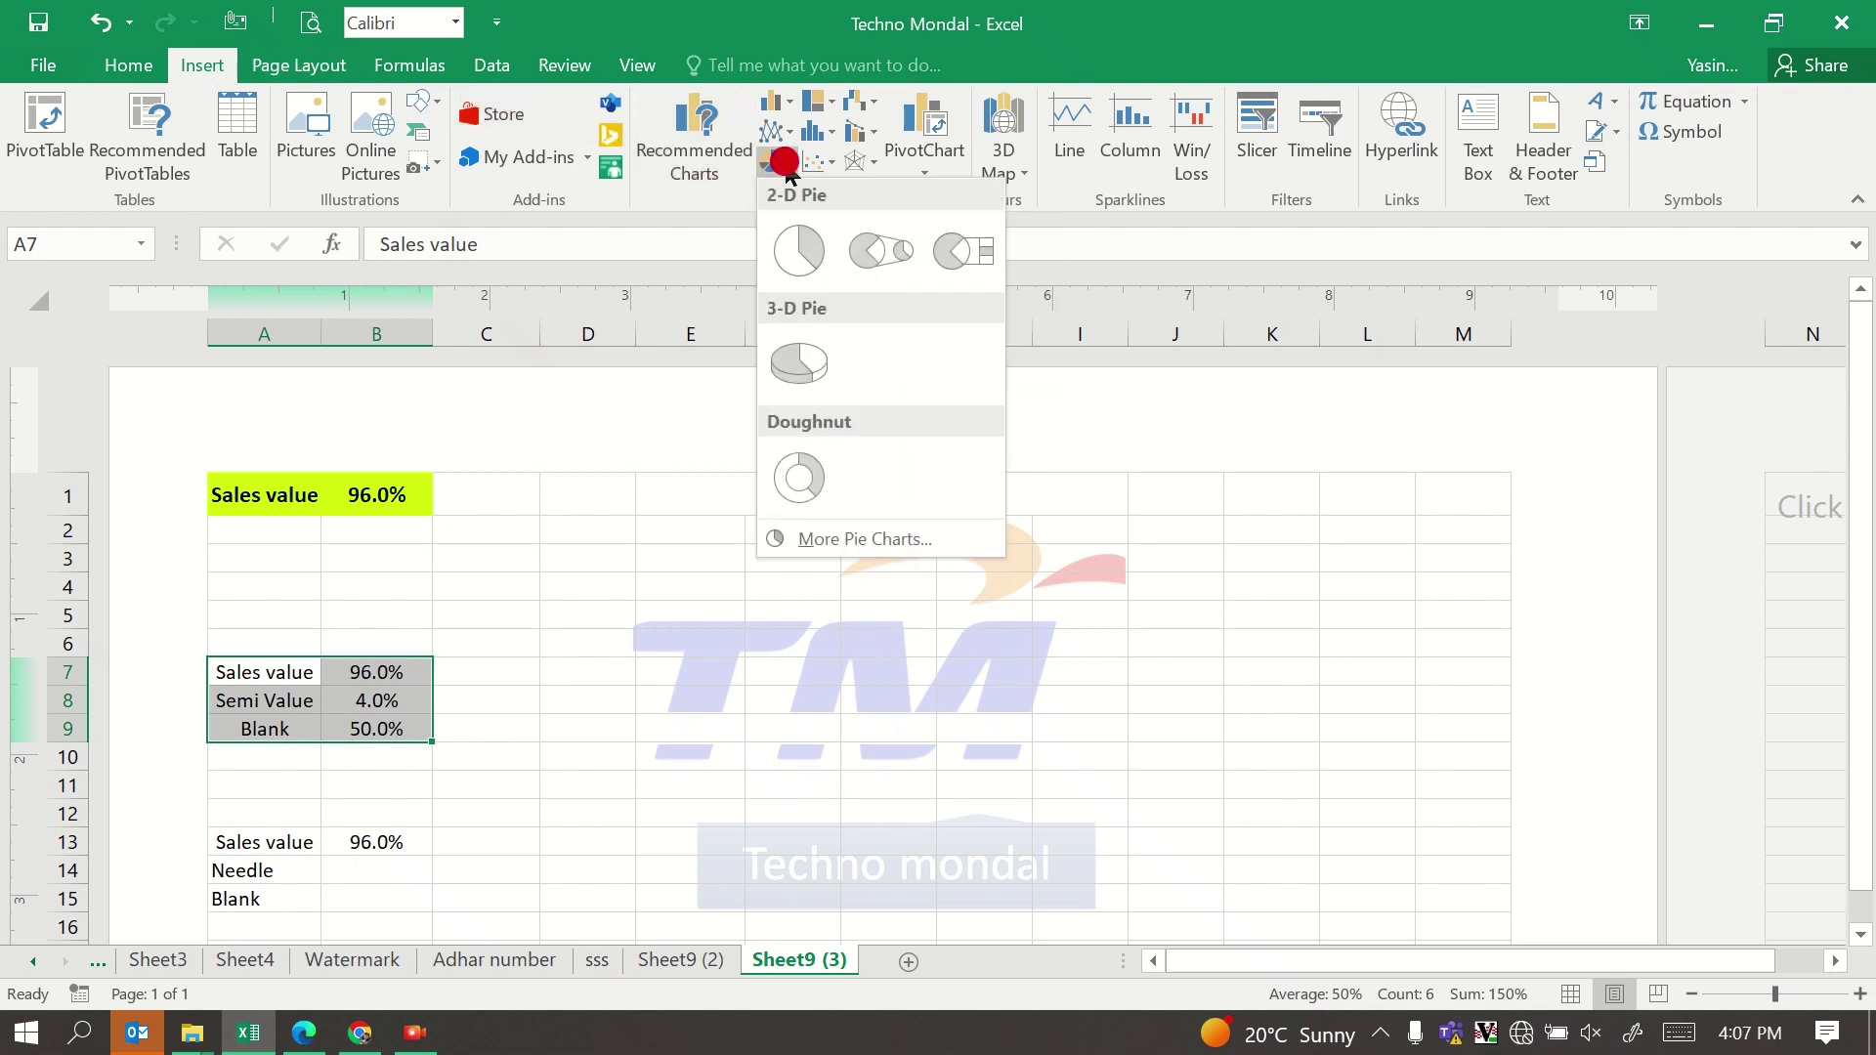
click(797, 477)
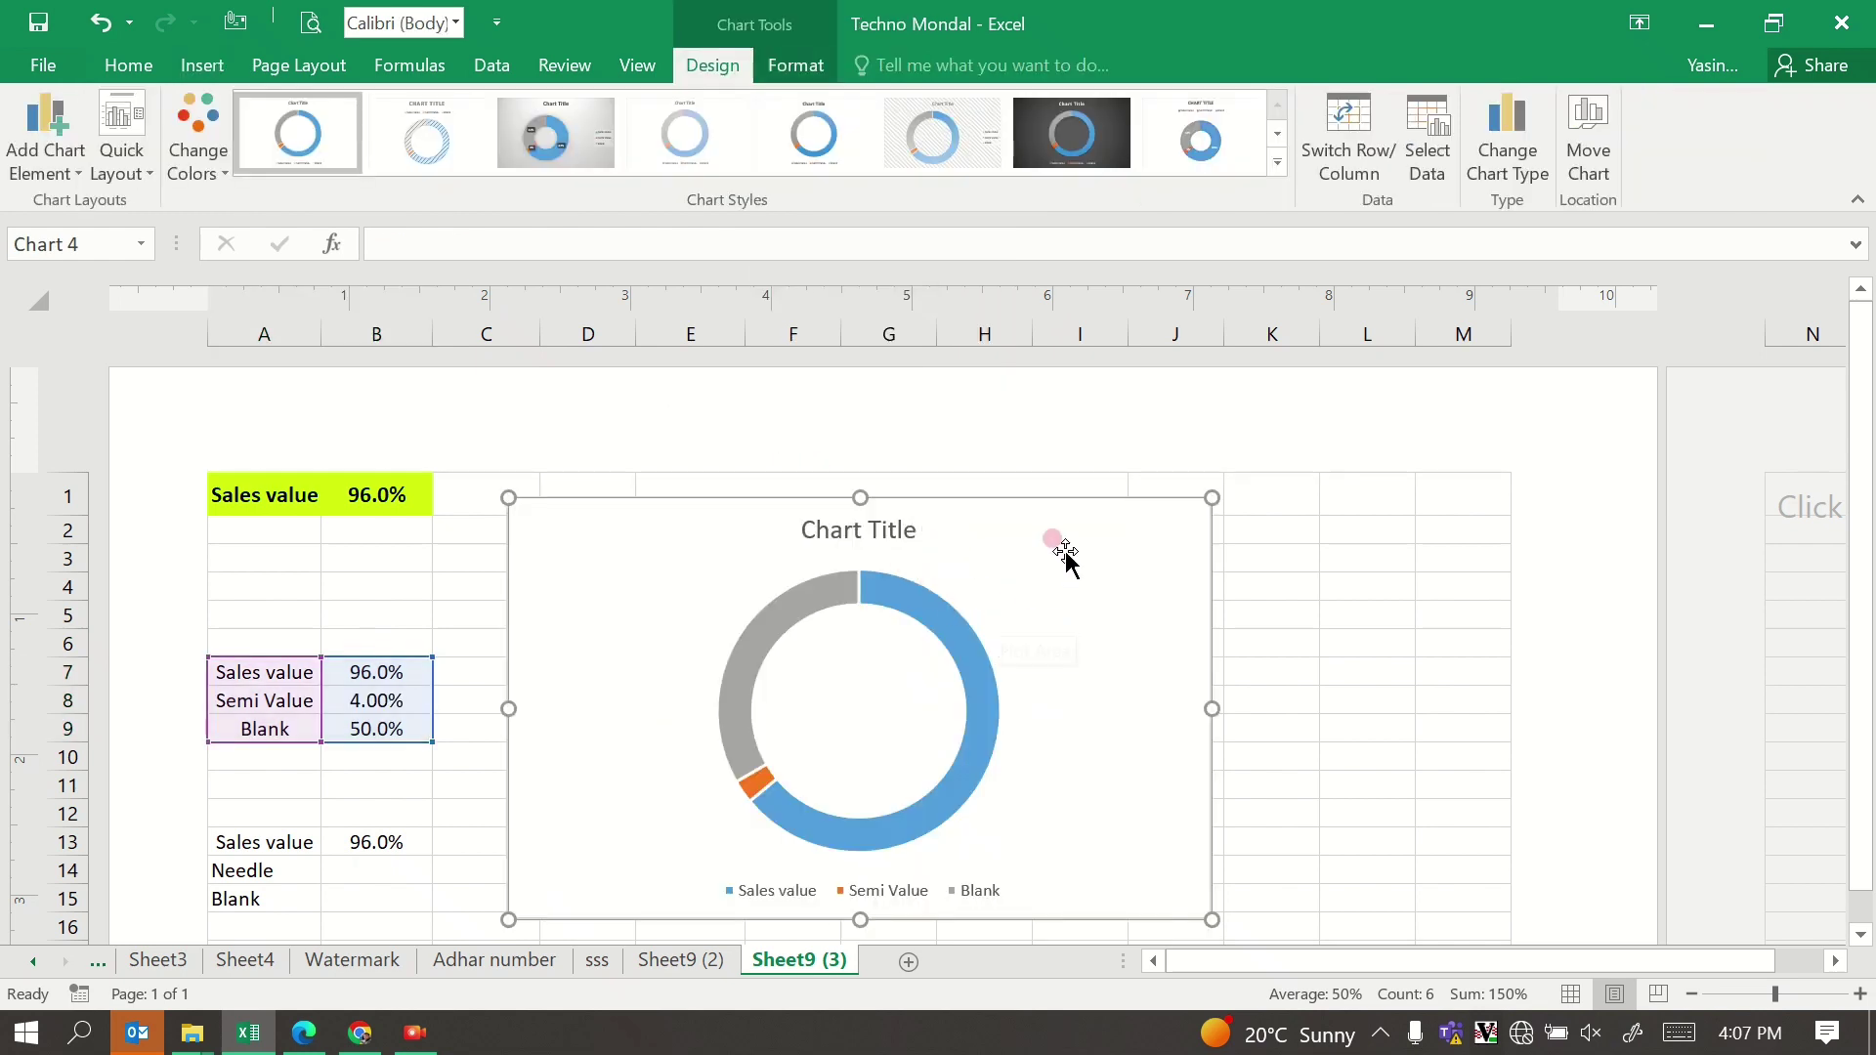
Step: Set the doughnut chart's height and width to 2 inches
double_click(1118, 539)
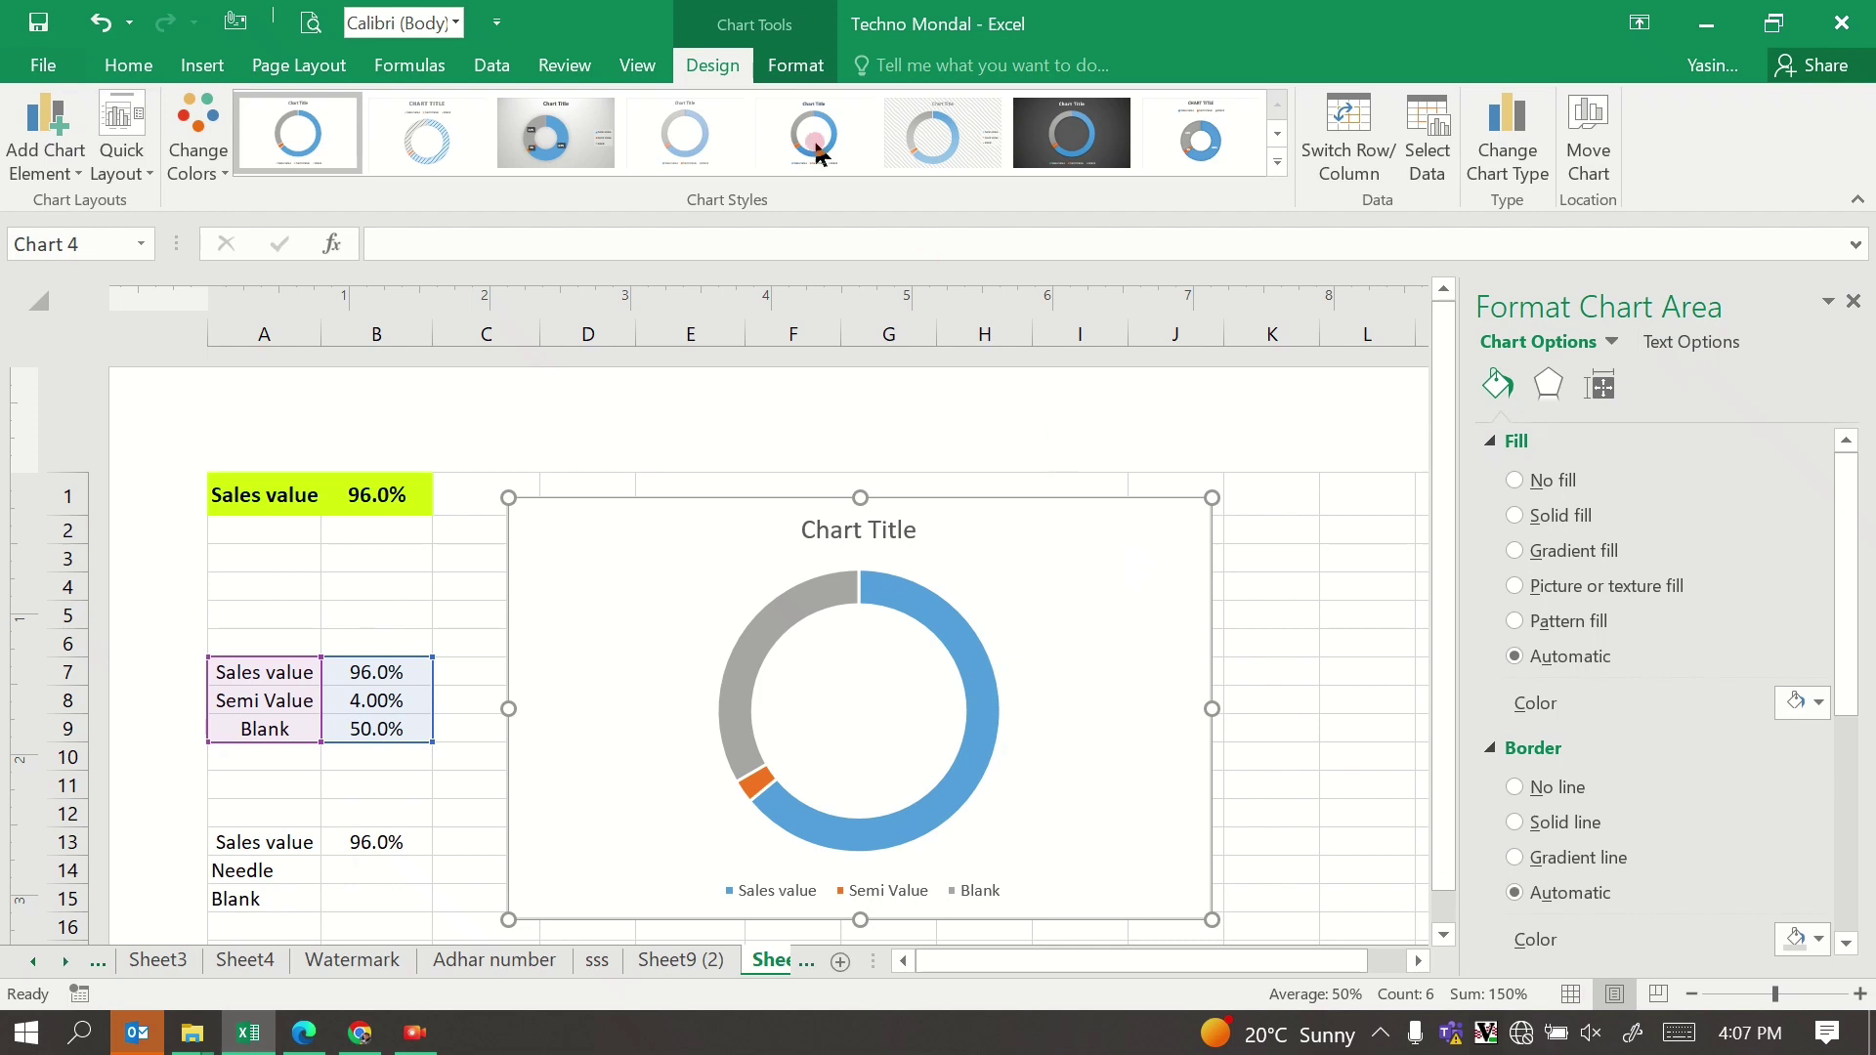
click(809, 65)
double_click(1509, 116)
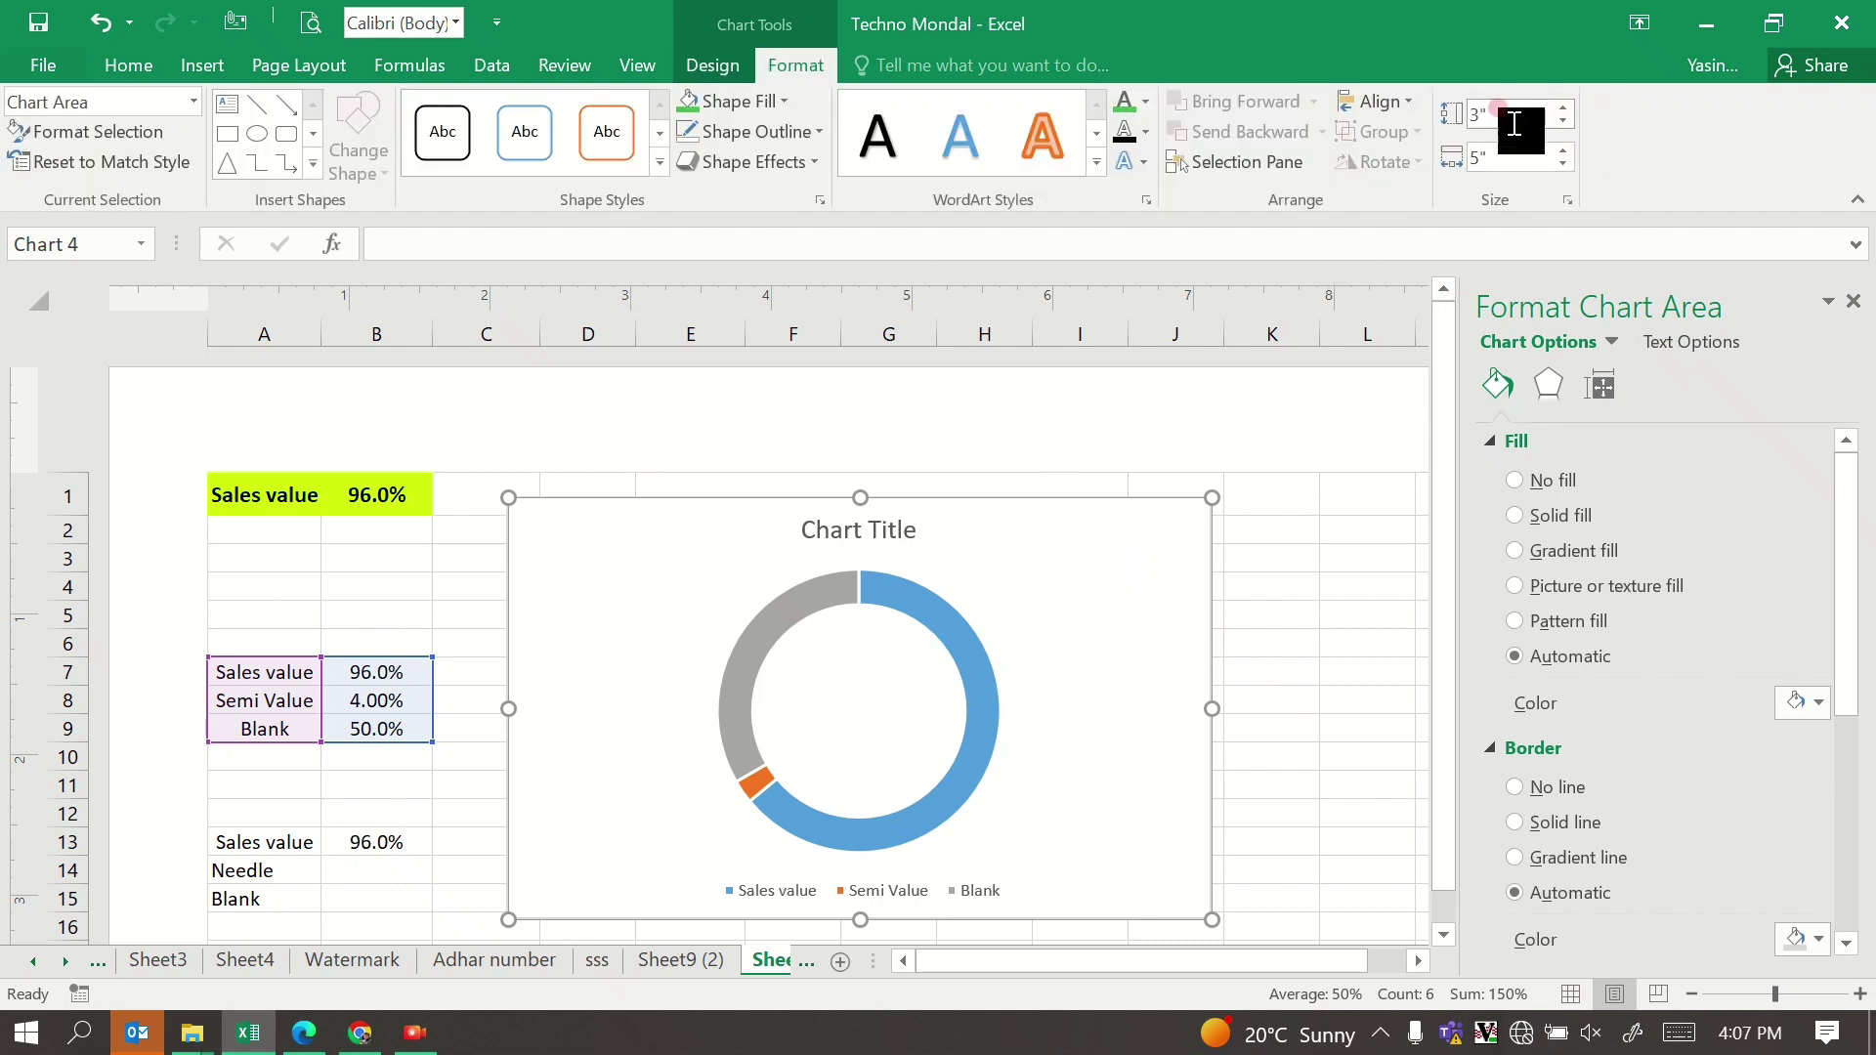
text(2)
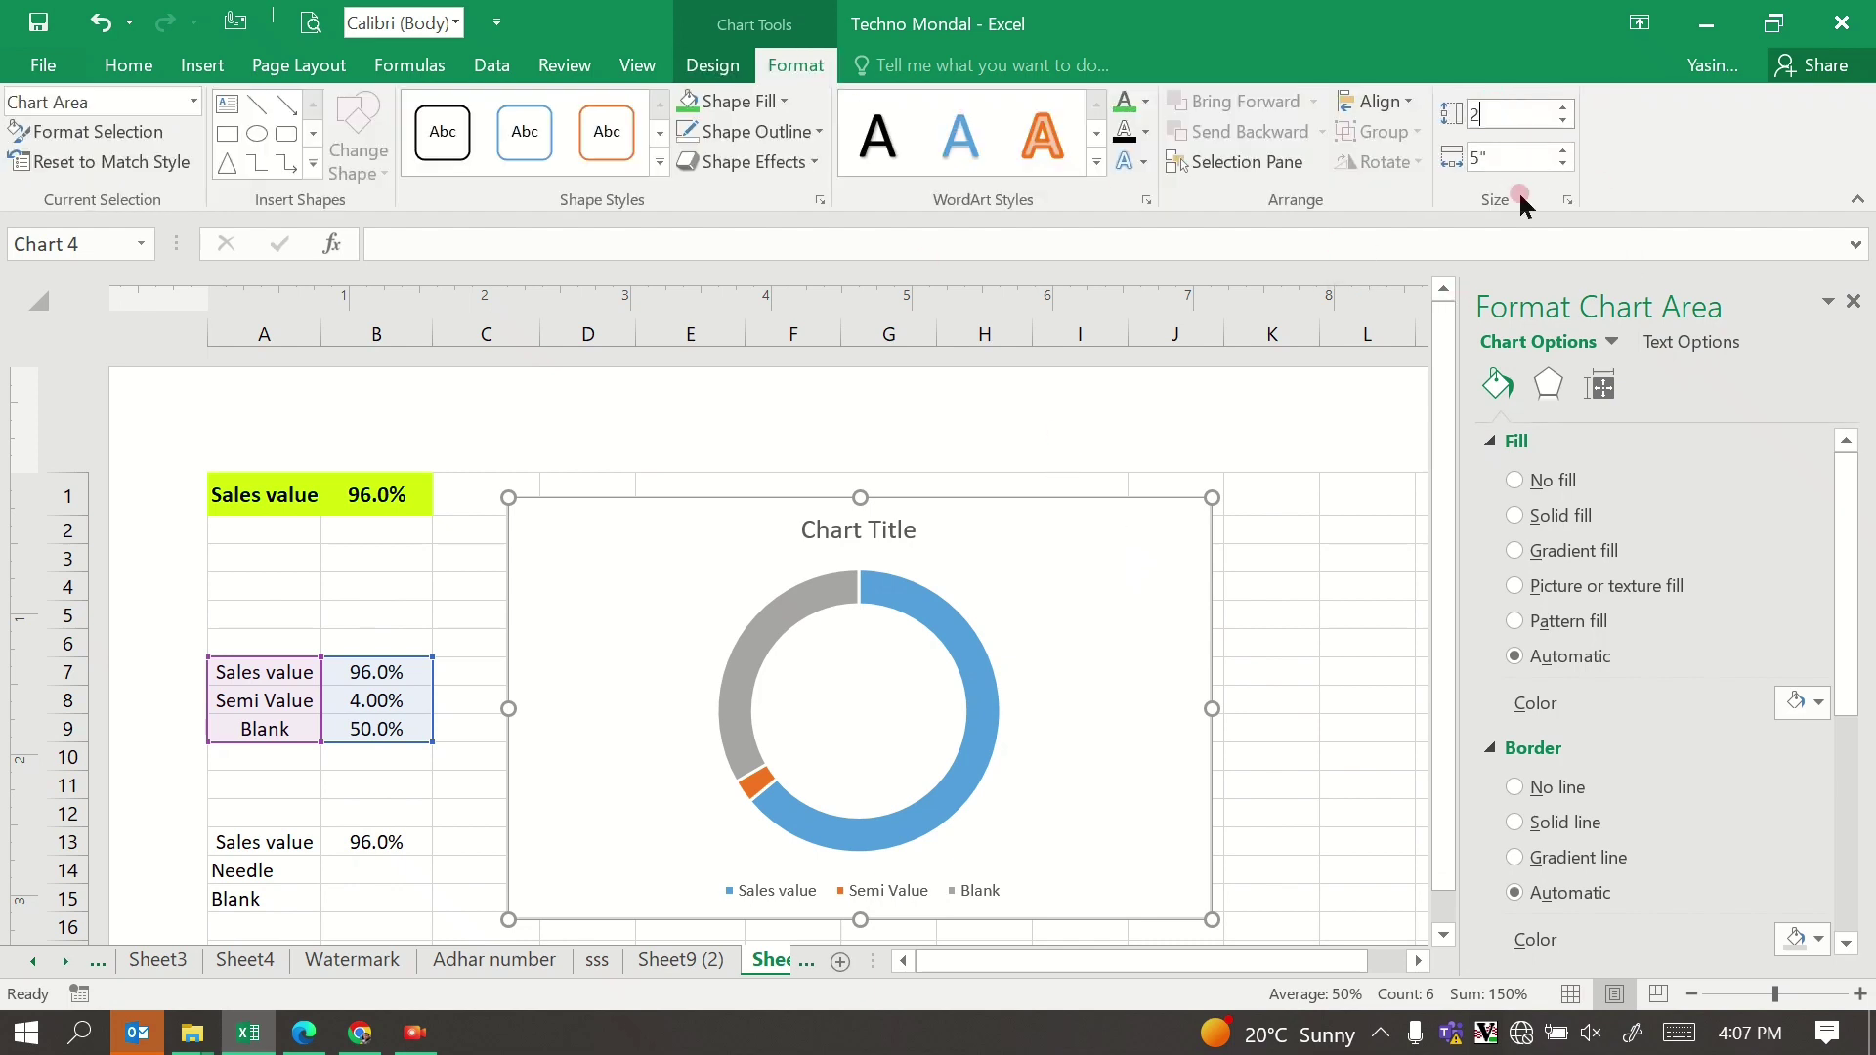
double_click(1495, 156)
text(2)
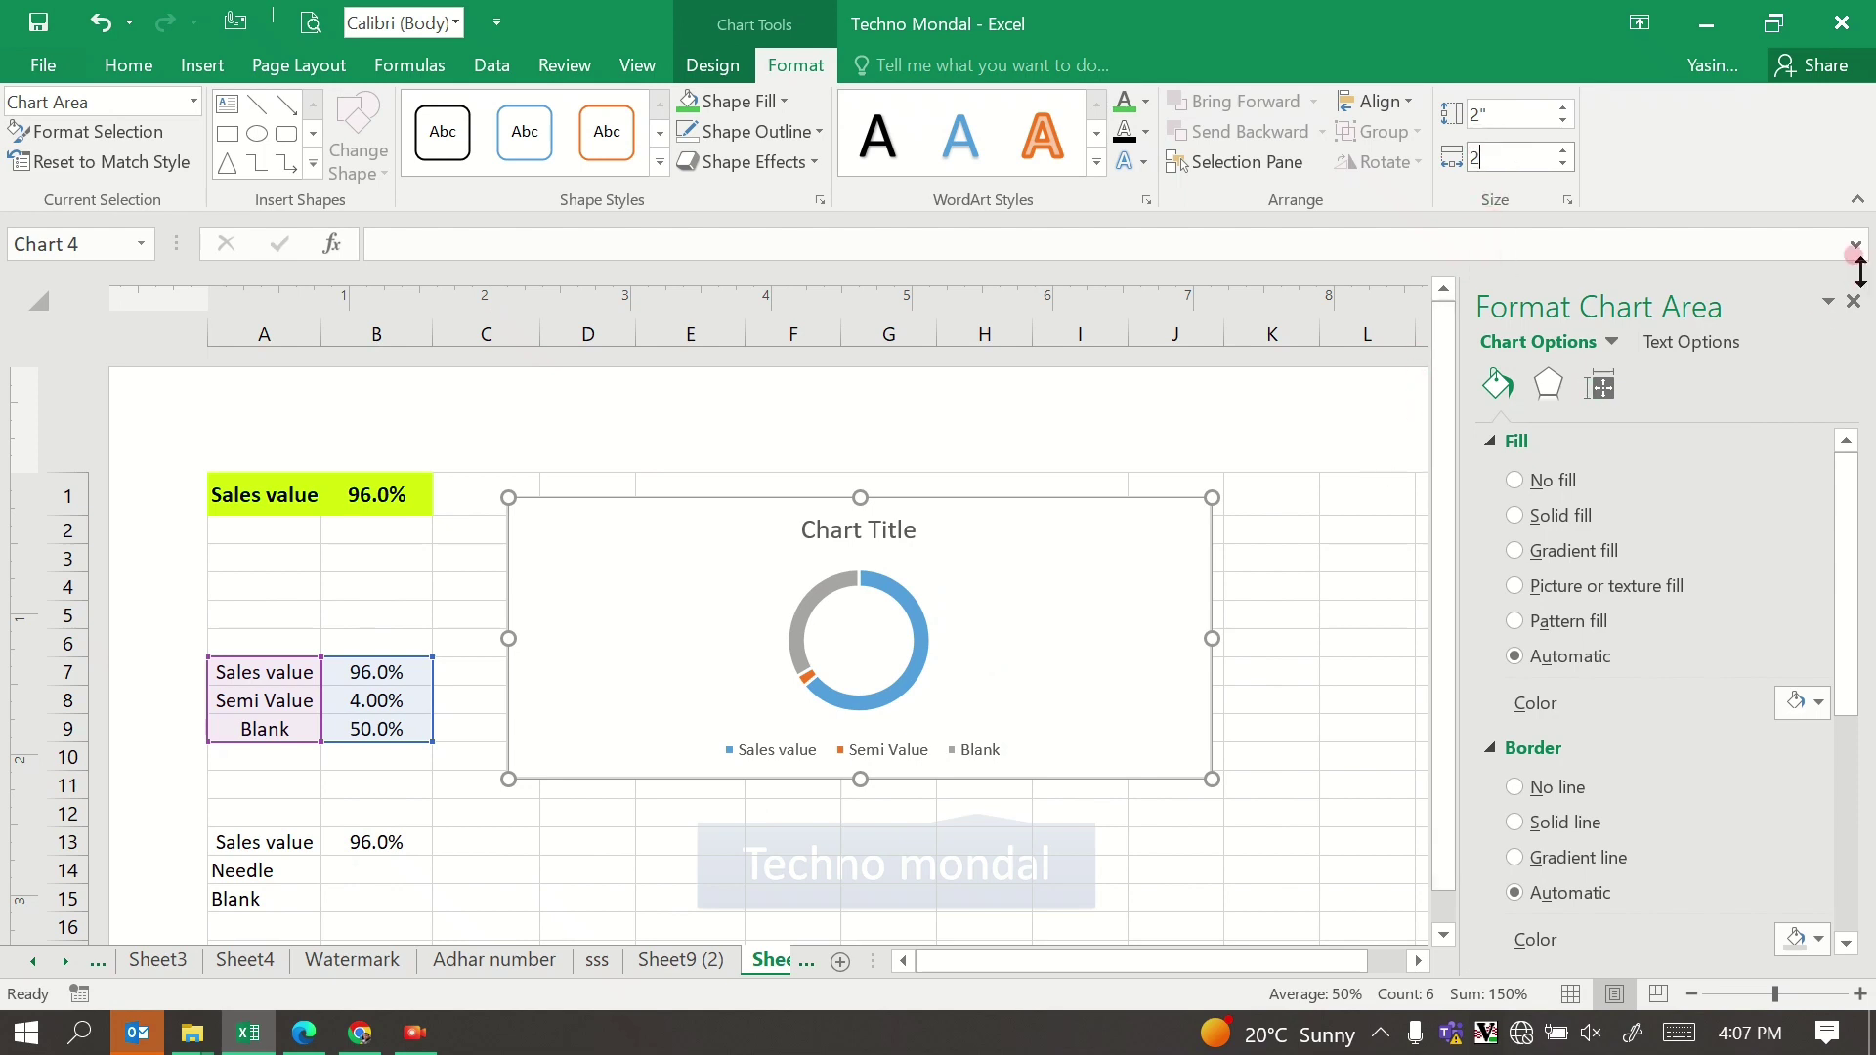
click(1853, 301)
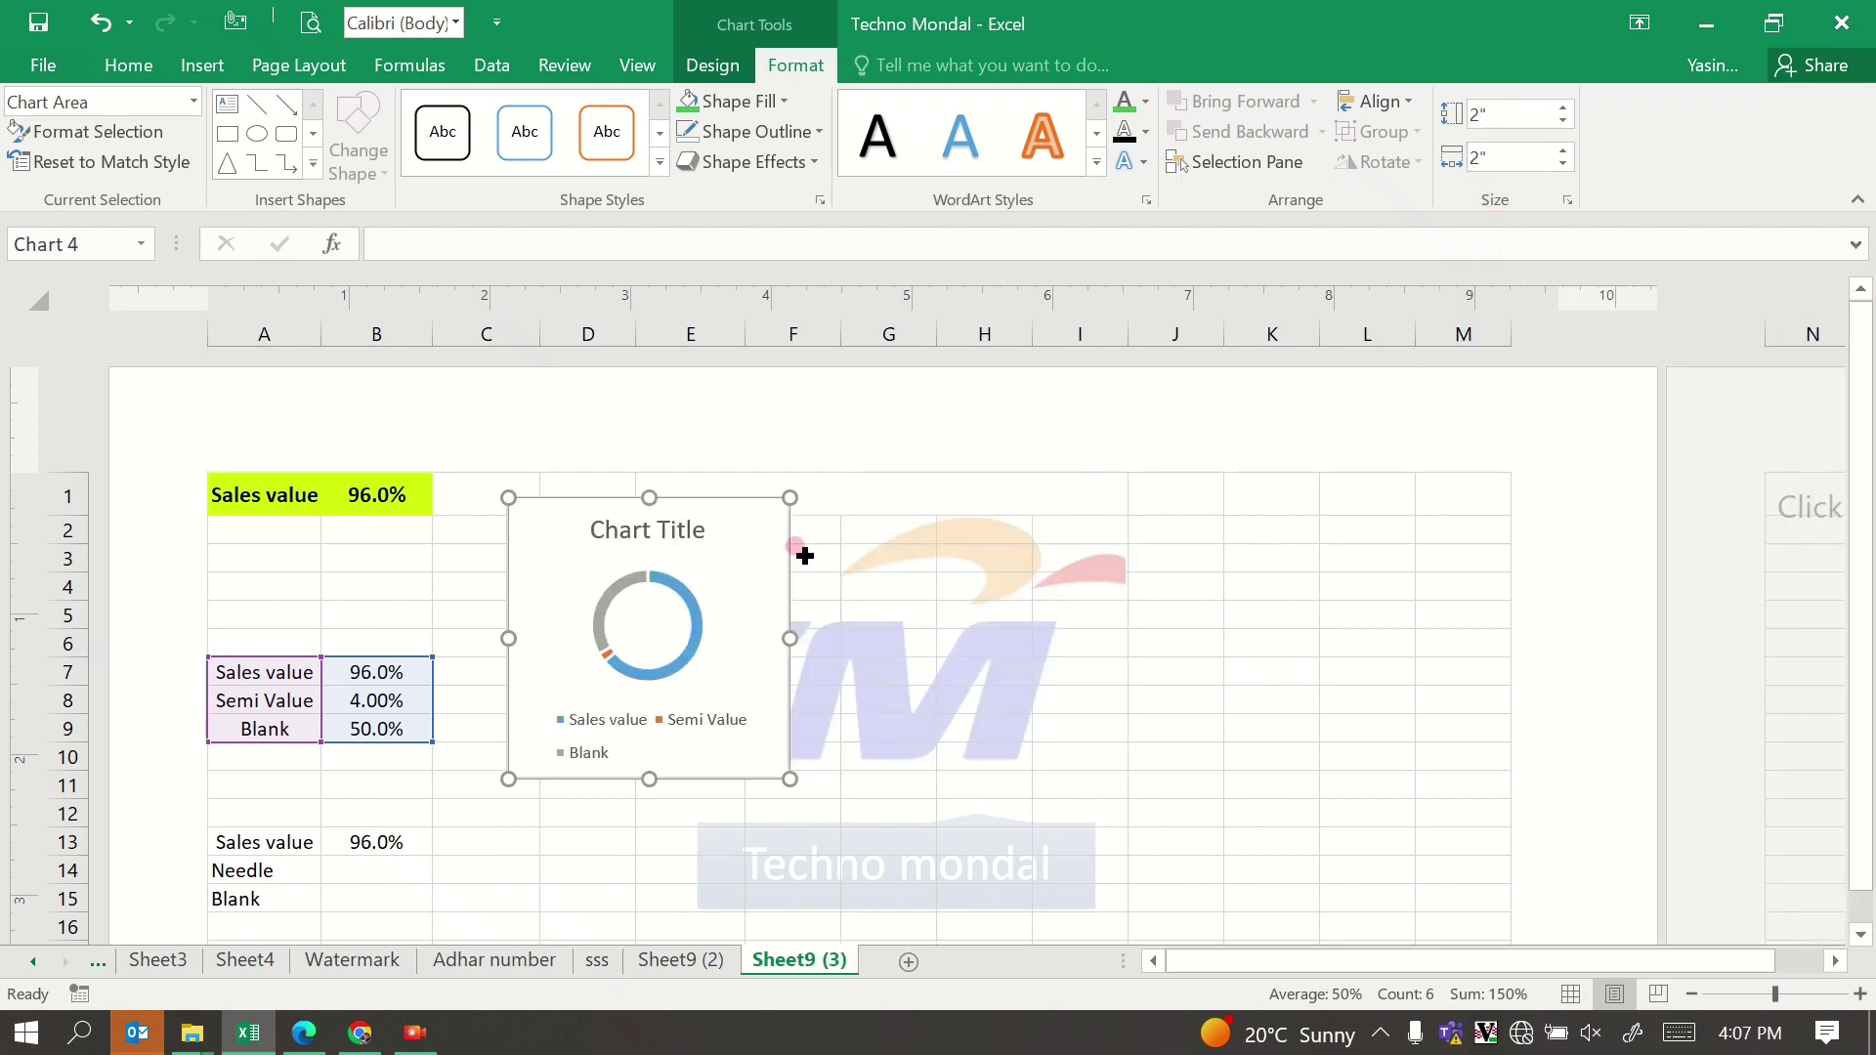
click(699, 530)
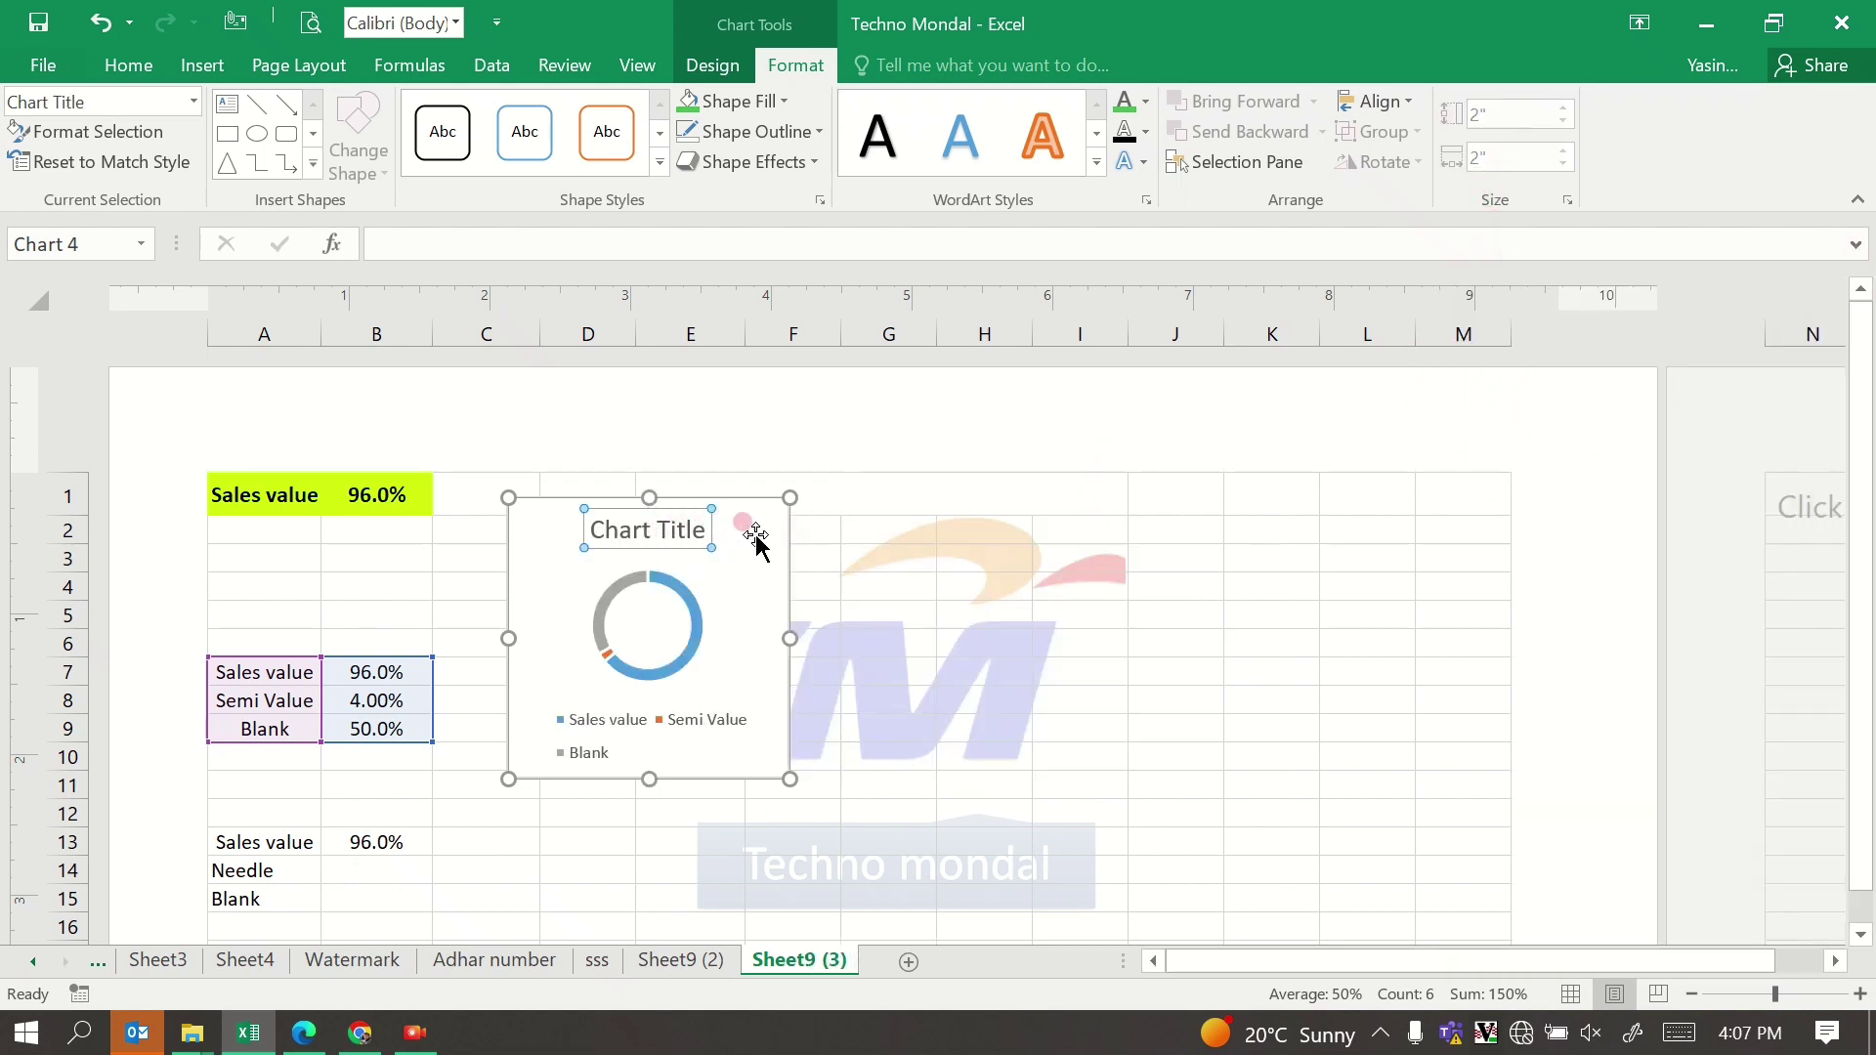
Step: Delete the chart title and legend and move the chart down beside the tables
key(Delete)
click(681, 720)
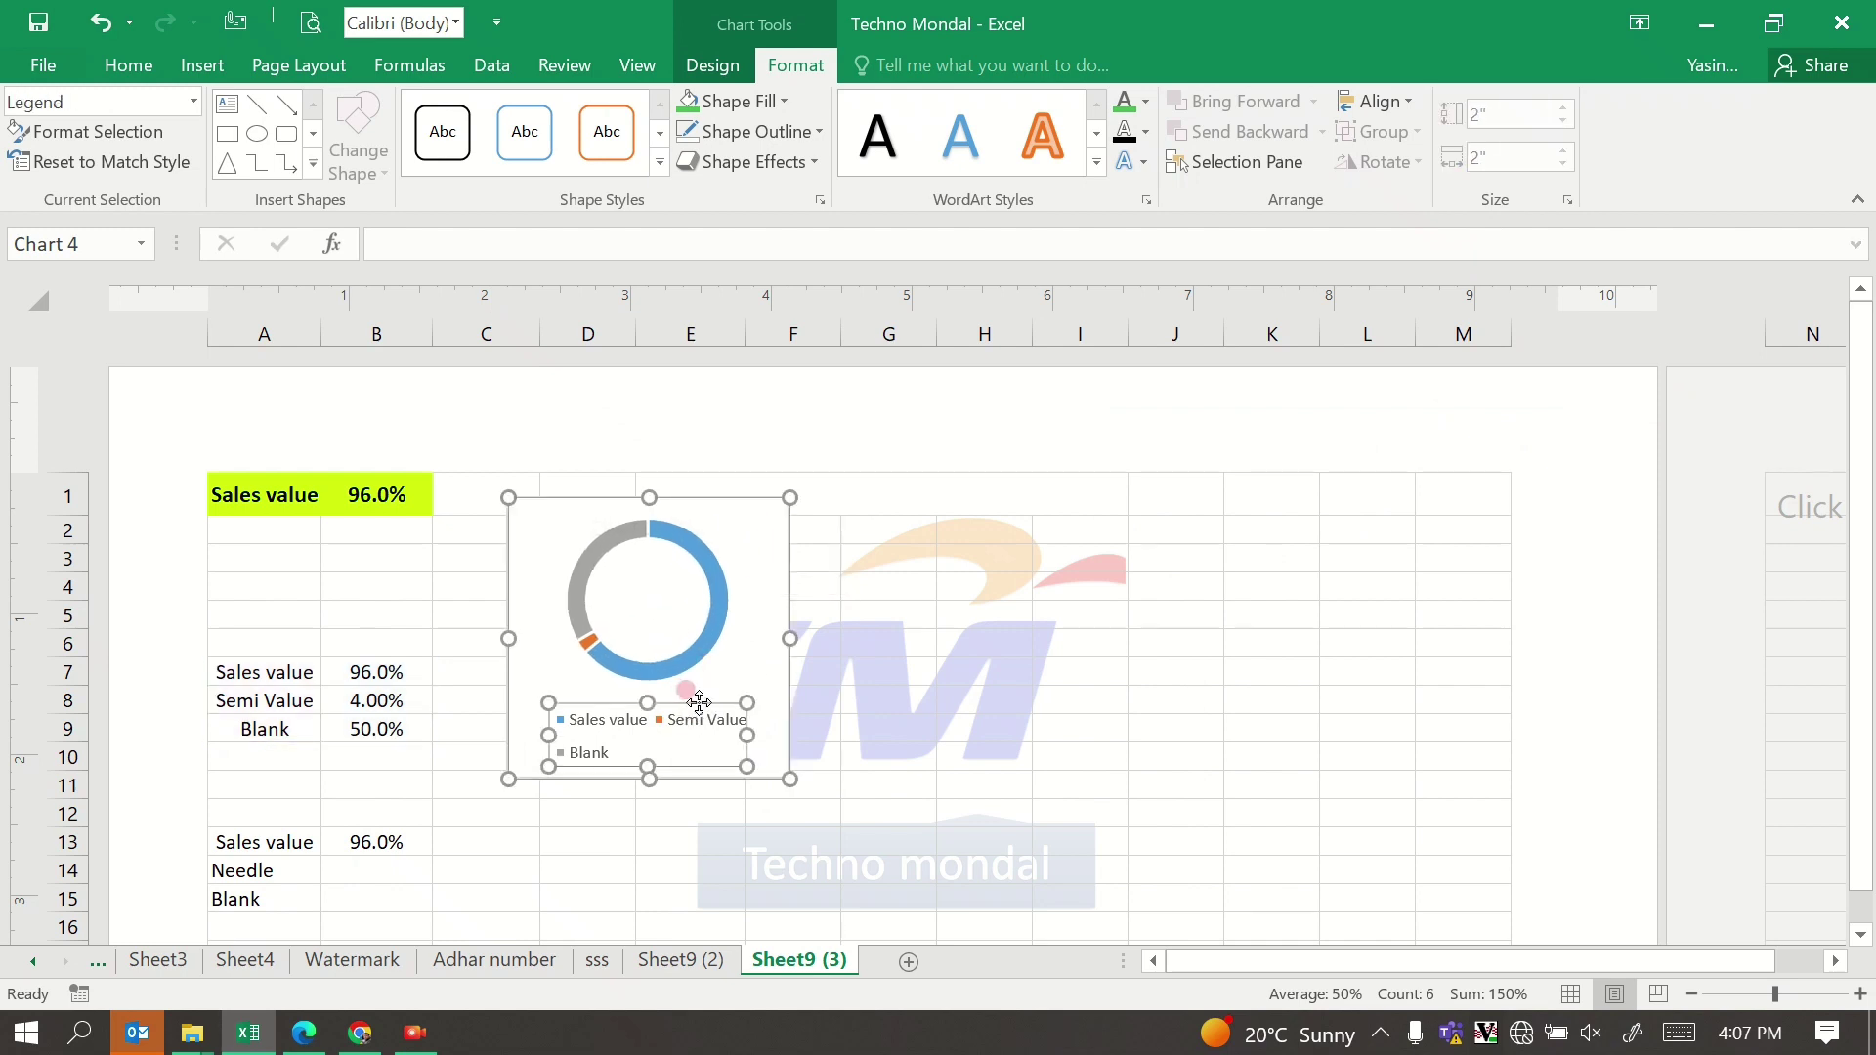
key(Delete)
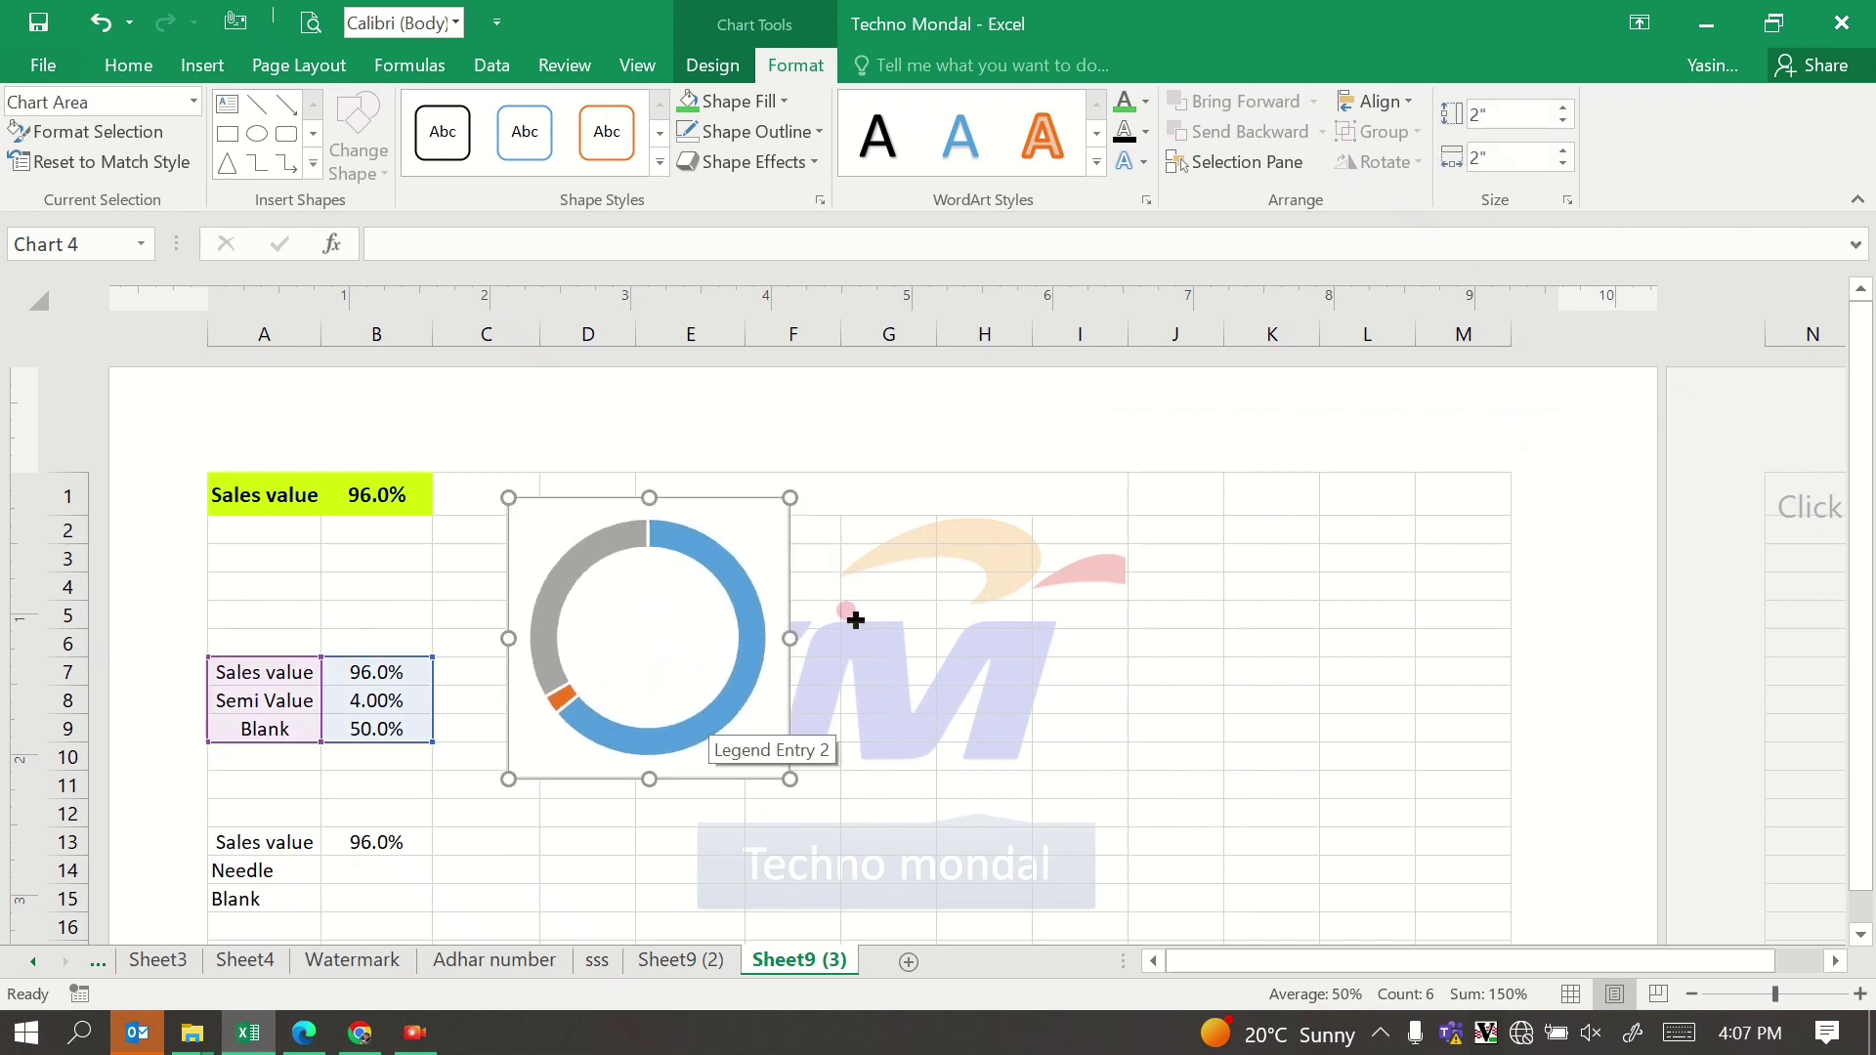
mouse_move(756, 508)
mouse_down()
mouse_move(825, 588)
mouse_move(815, 626)
mouse_up()
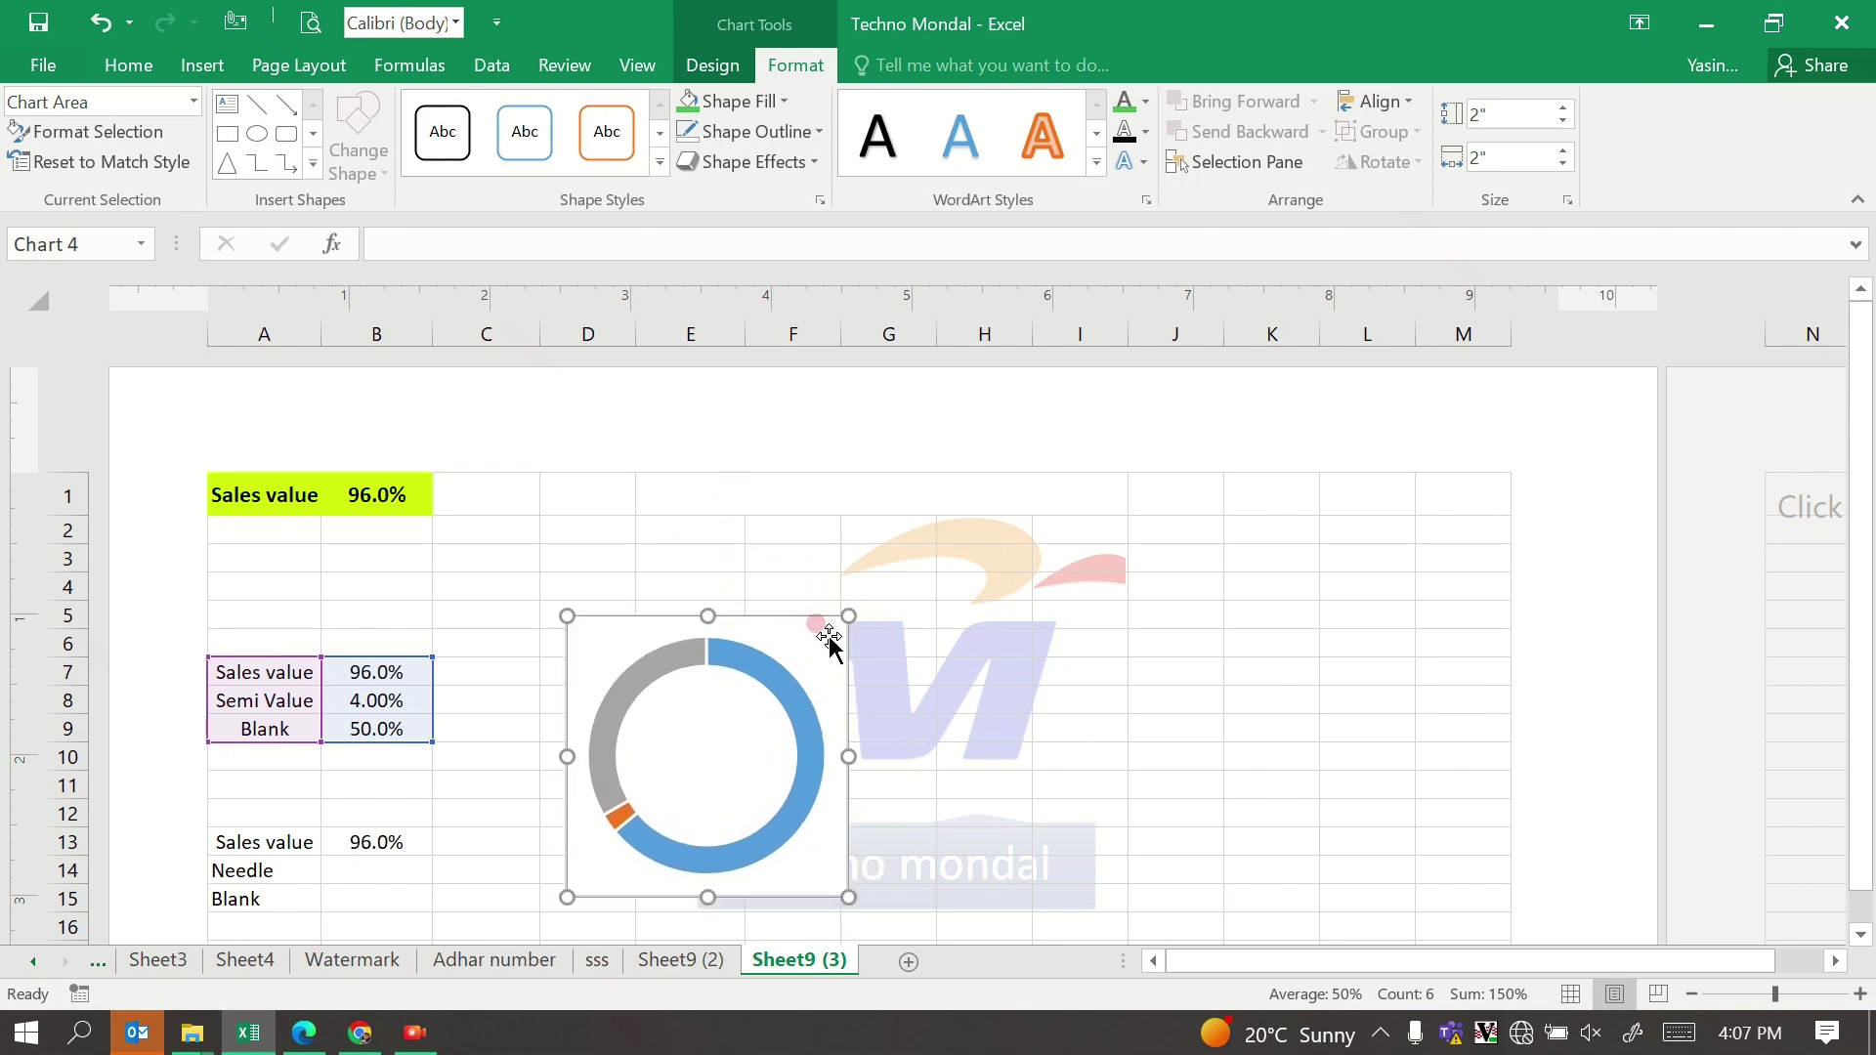
Step: Set the doughnut series' Shape Outline to No Outline
click(781, 668)
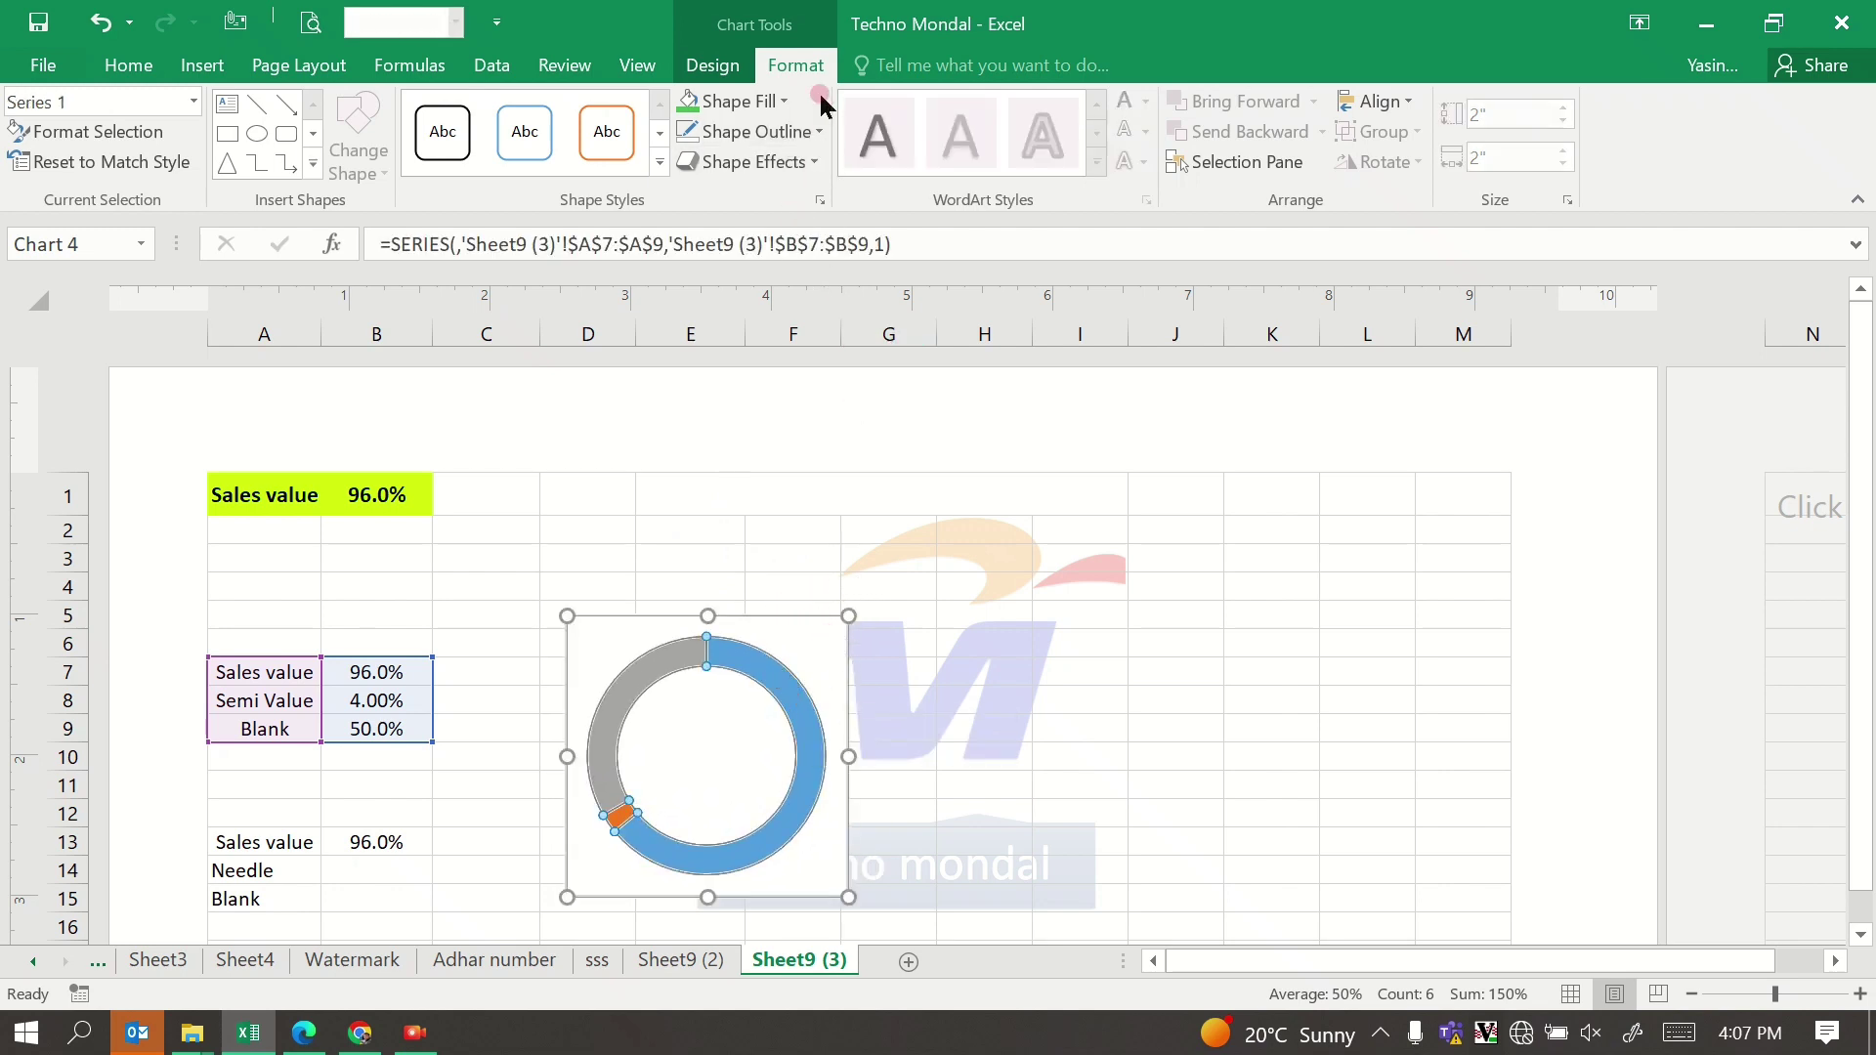
click(765, 131)
mouse_move(743, 508)
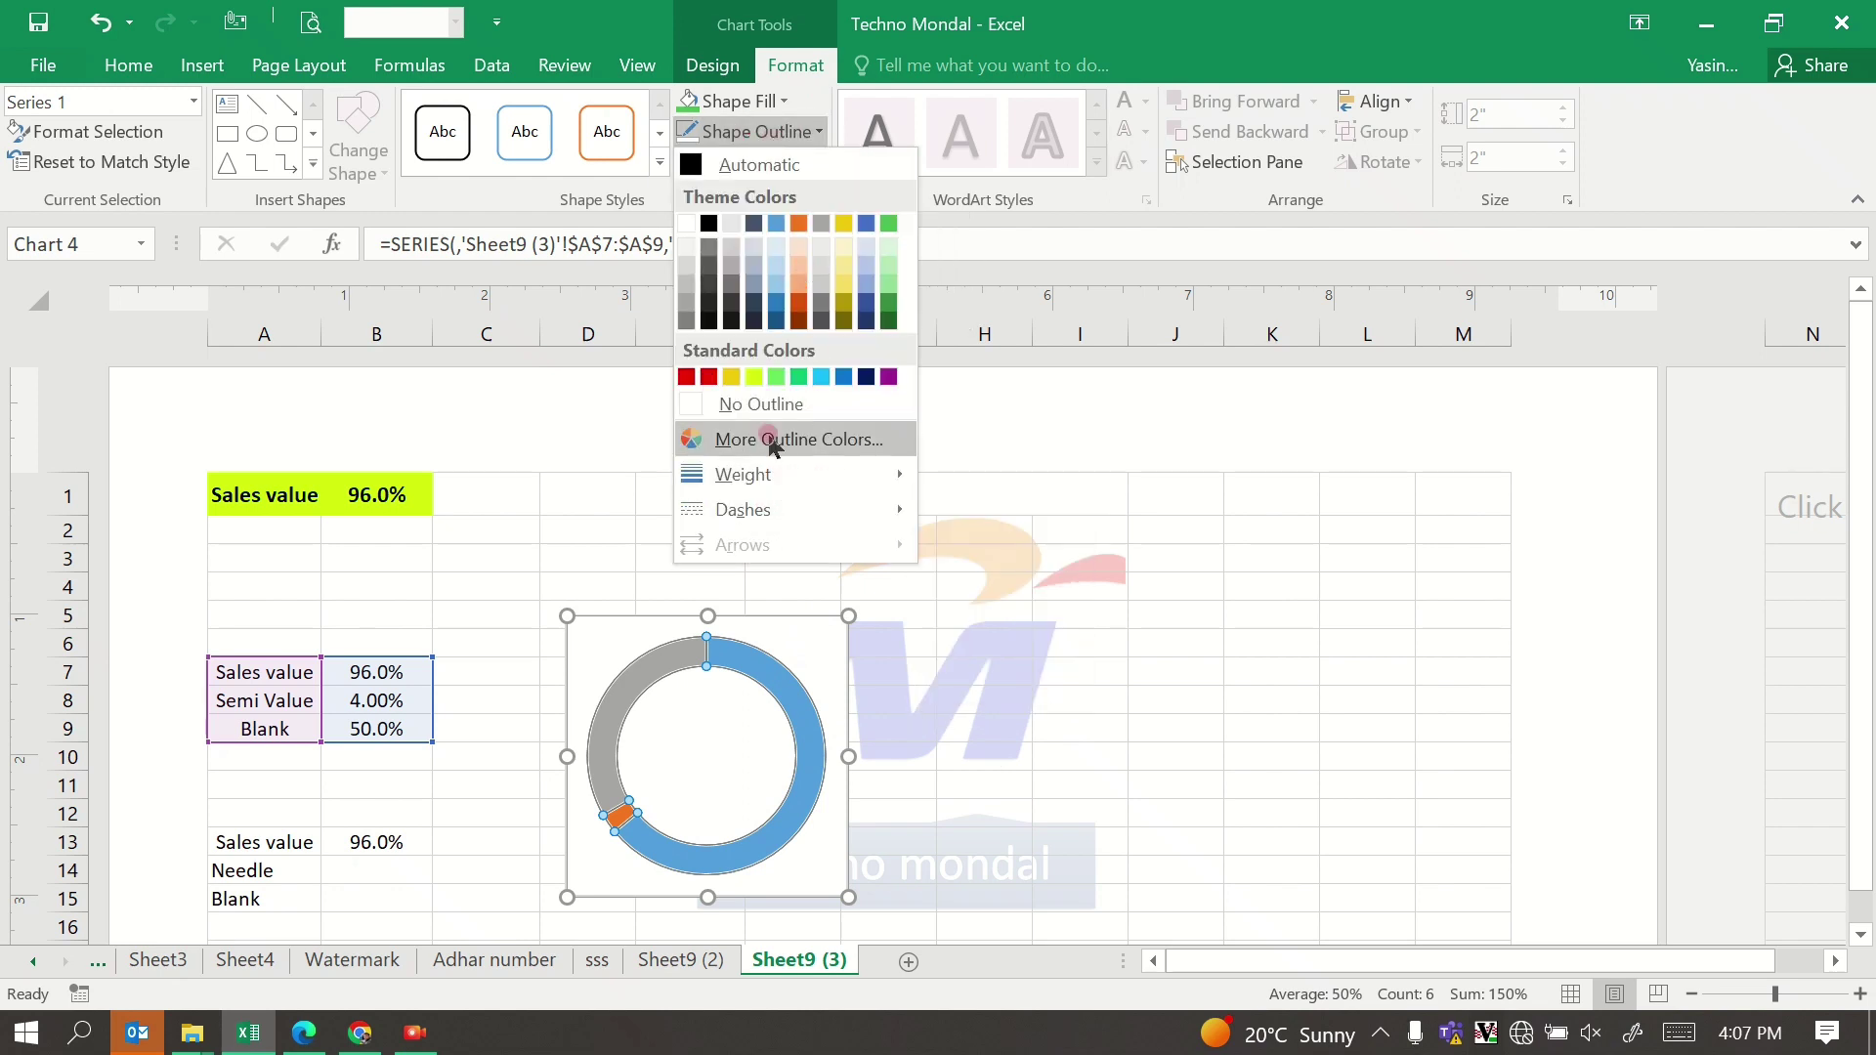
click(741, 403)
click(1279, 742)
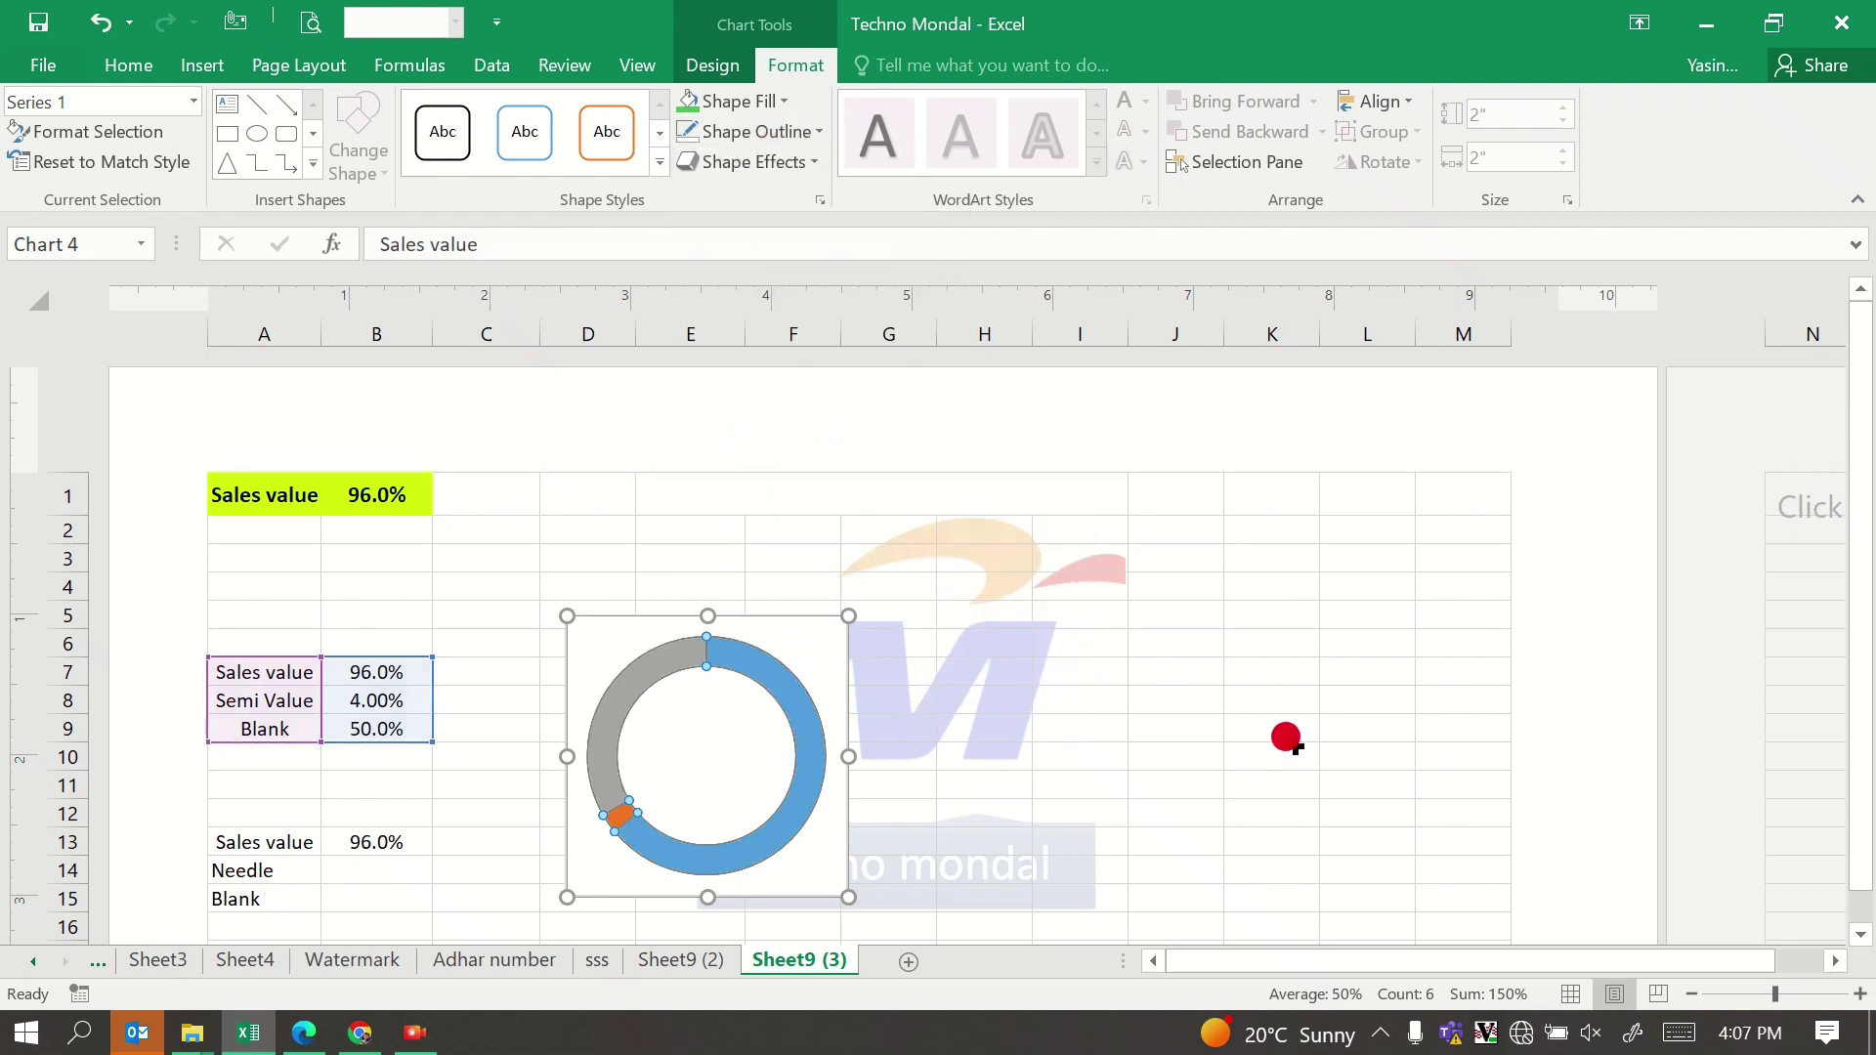
click(1168, 649)
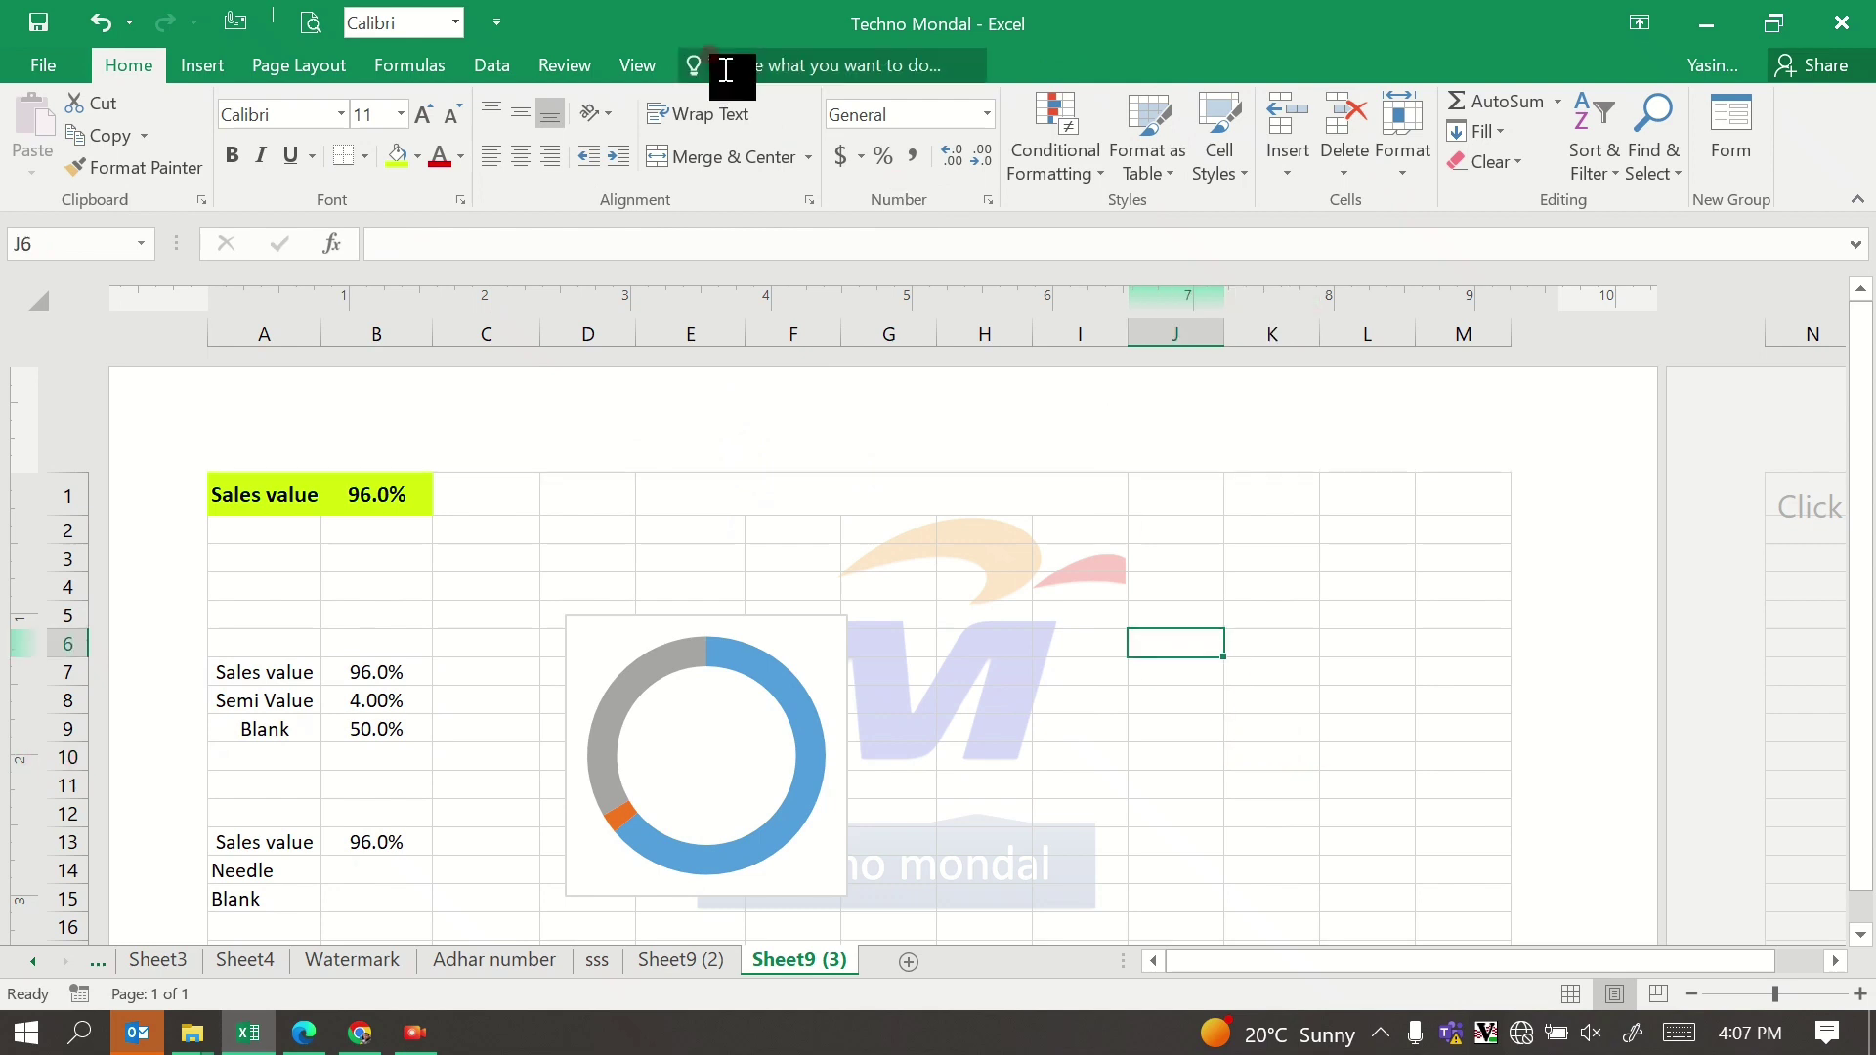
click(640, 66)
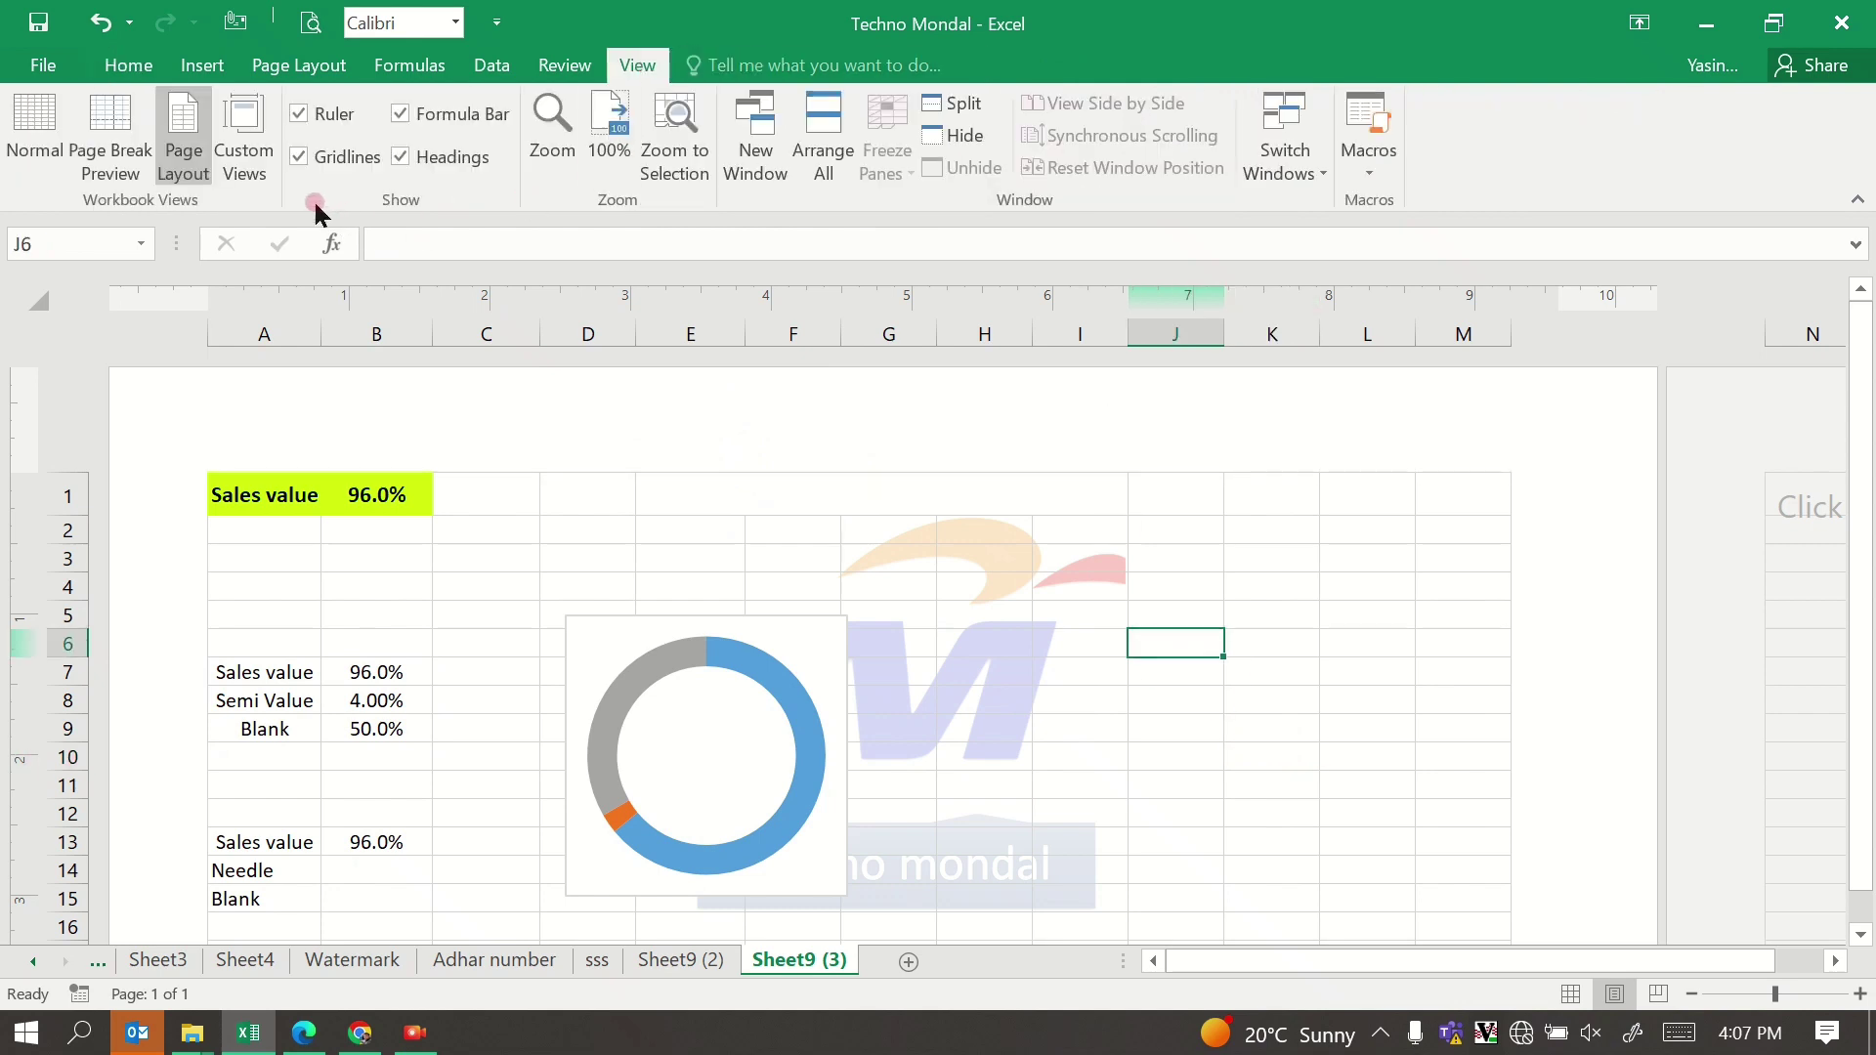
click(298, 156)
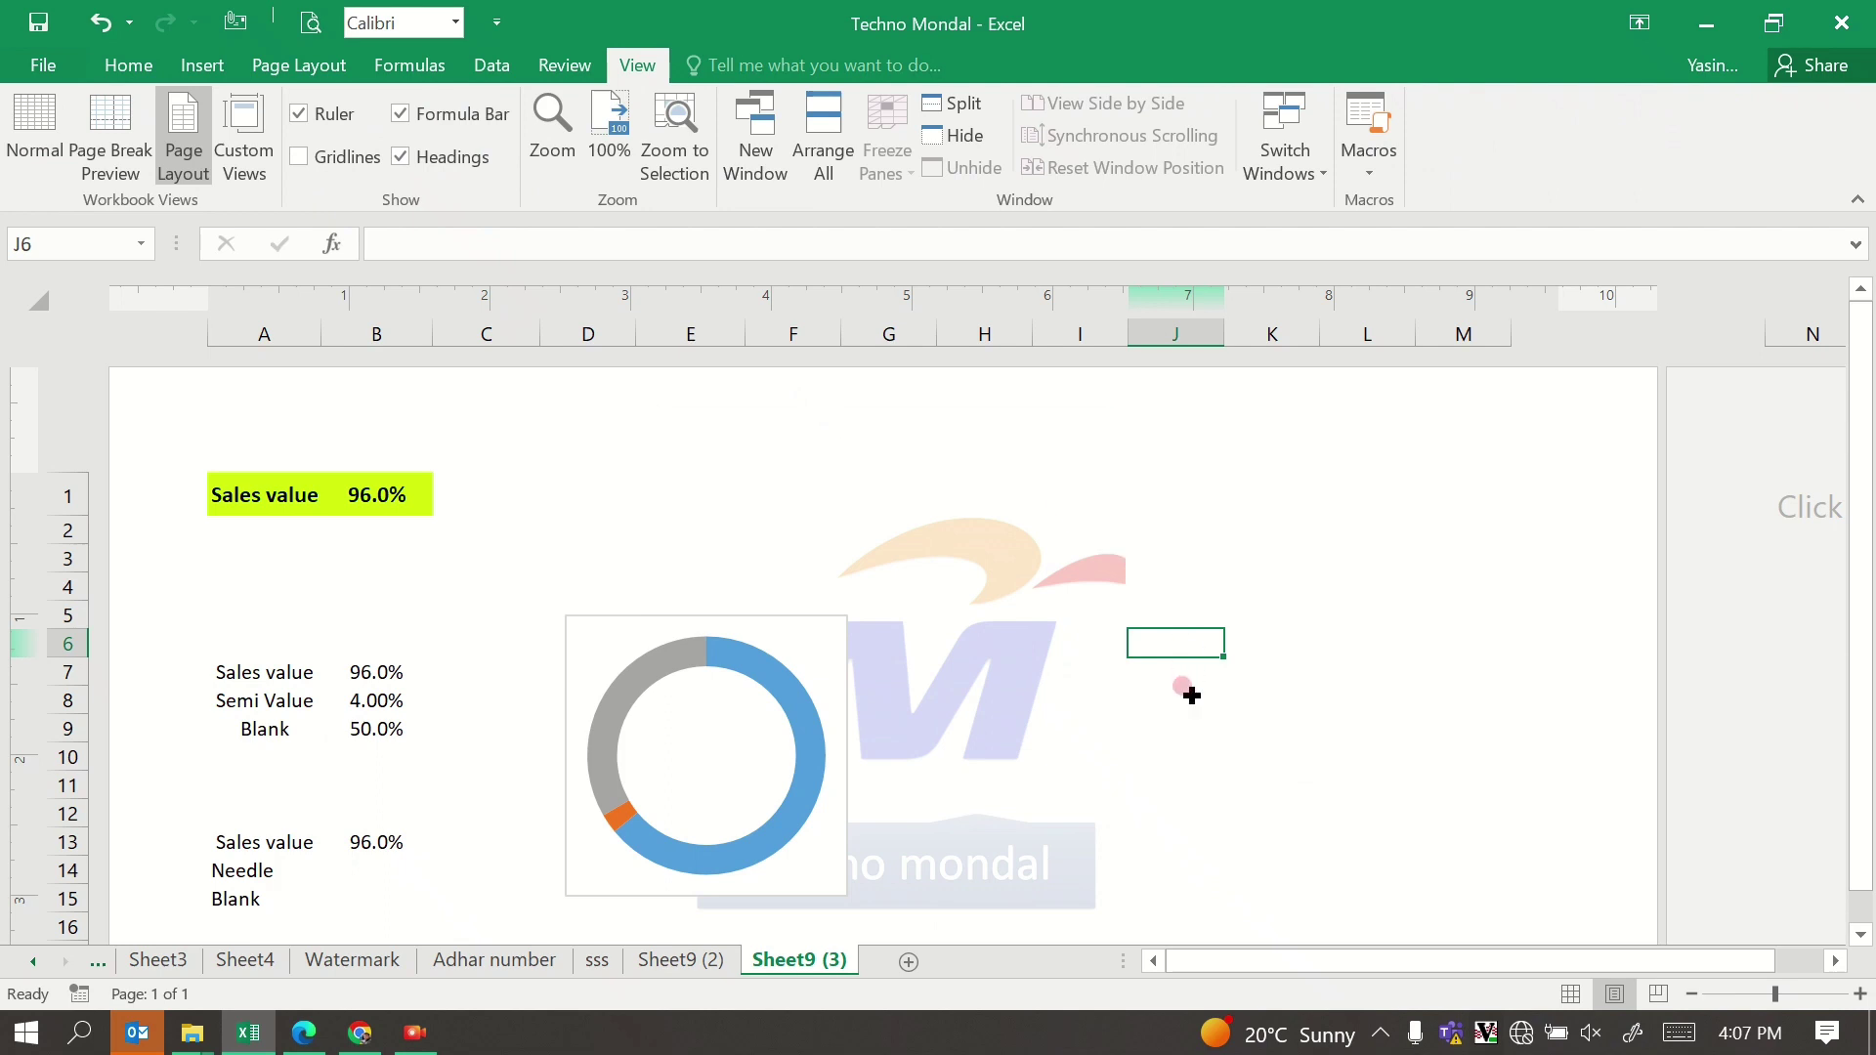
click(1190, 725)
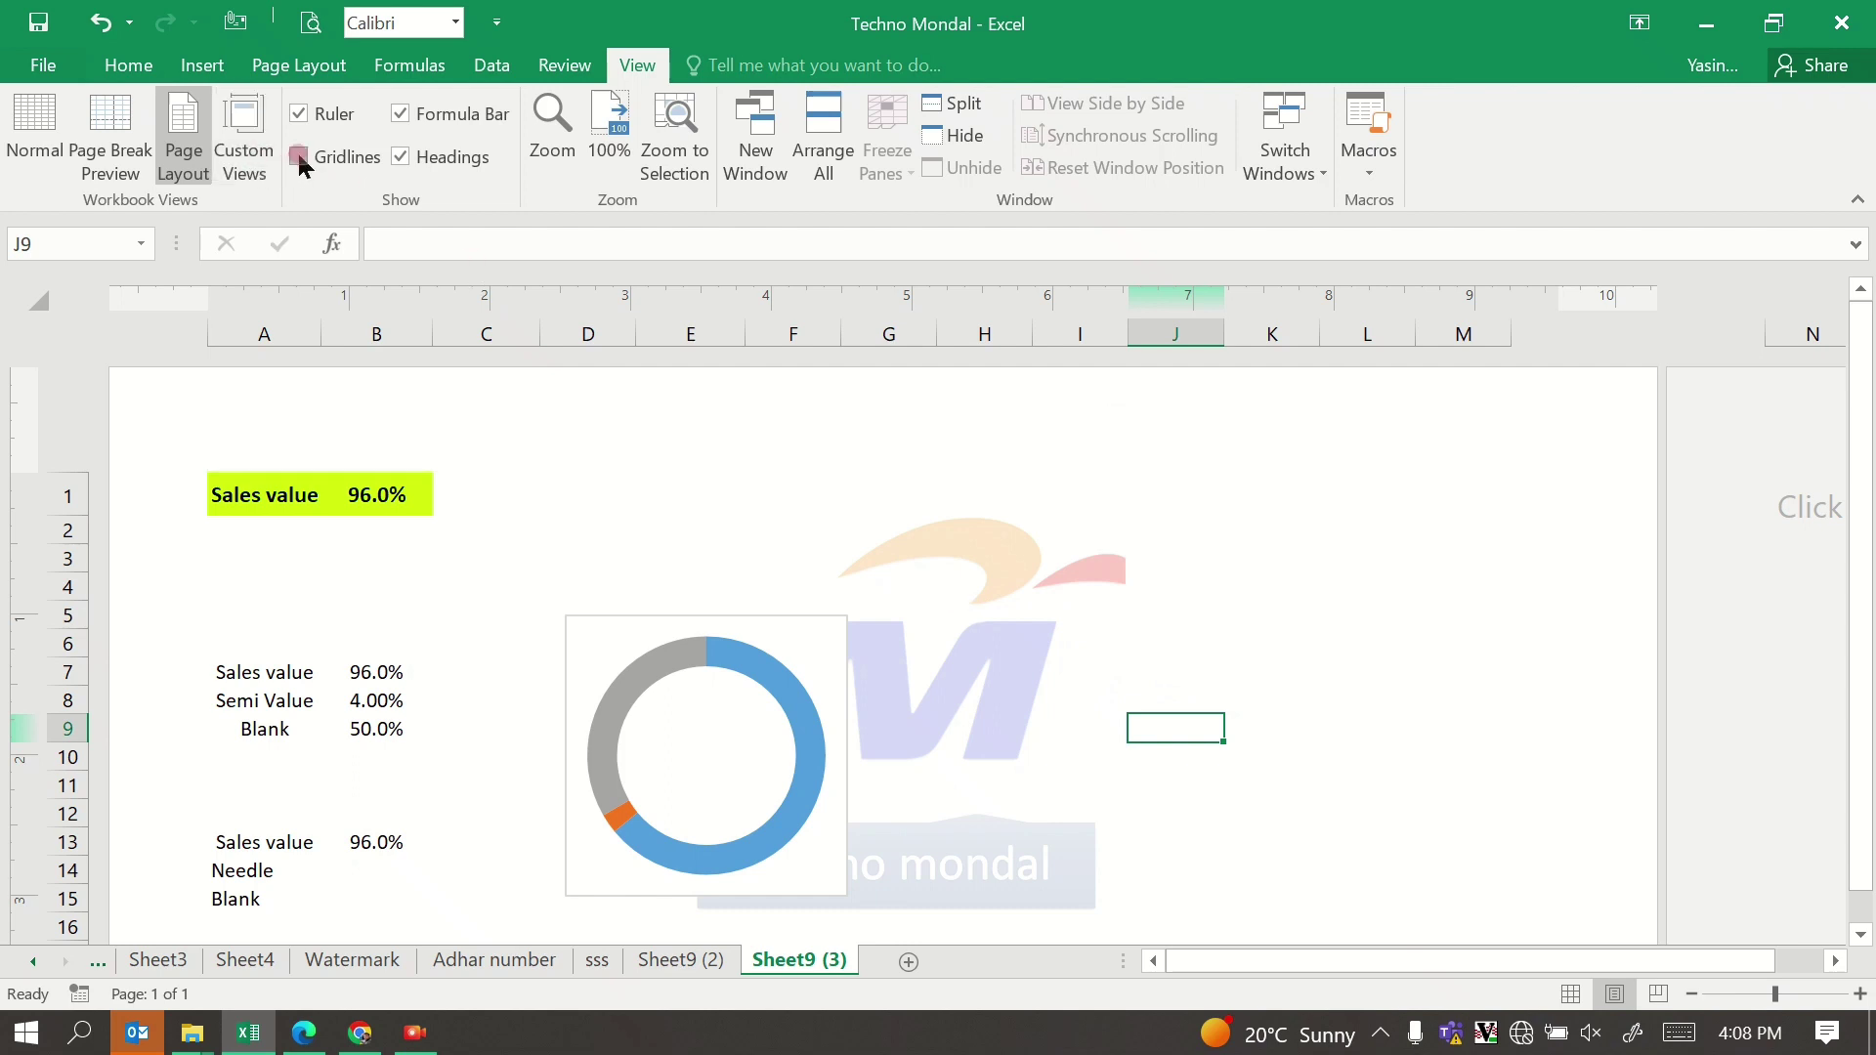
click(299, 156)
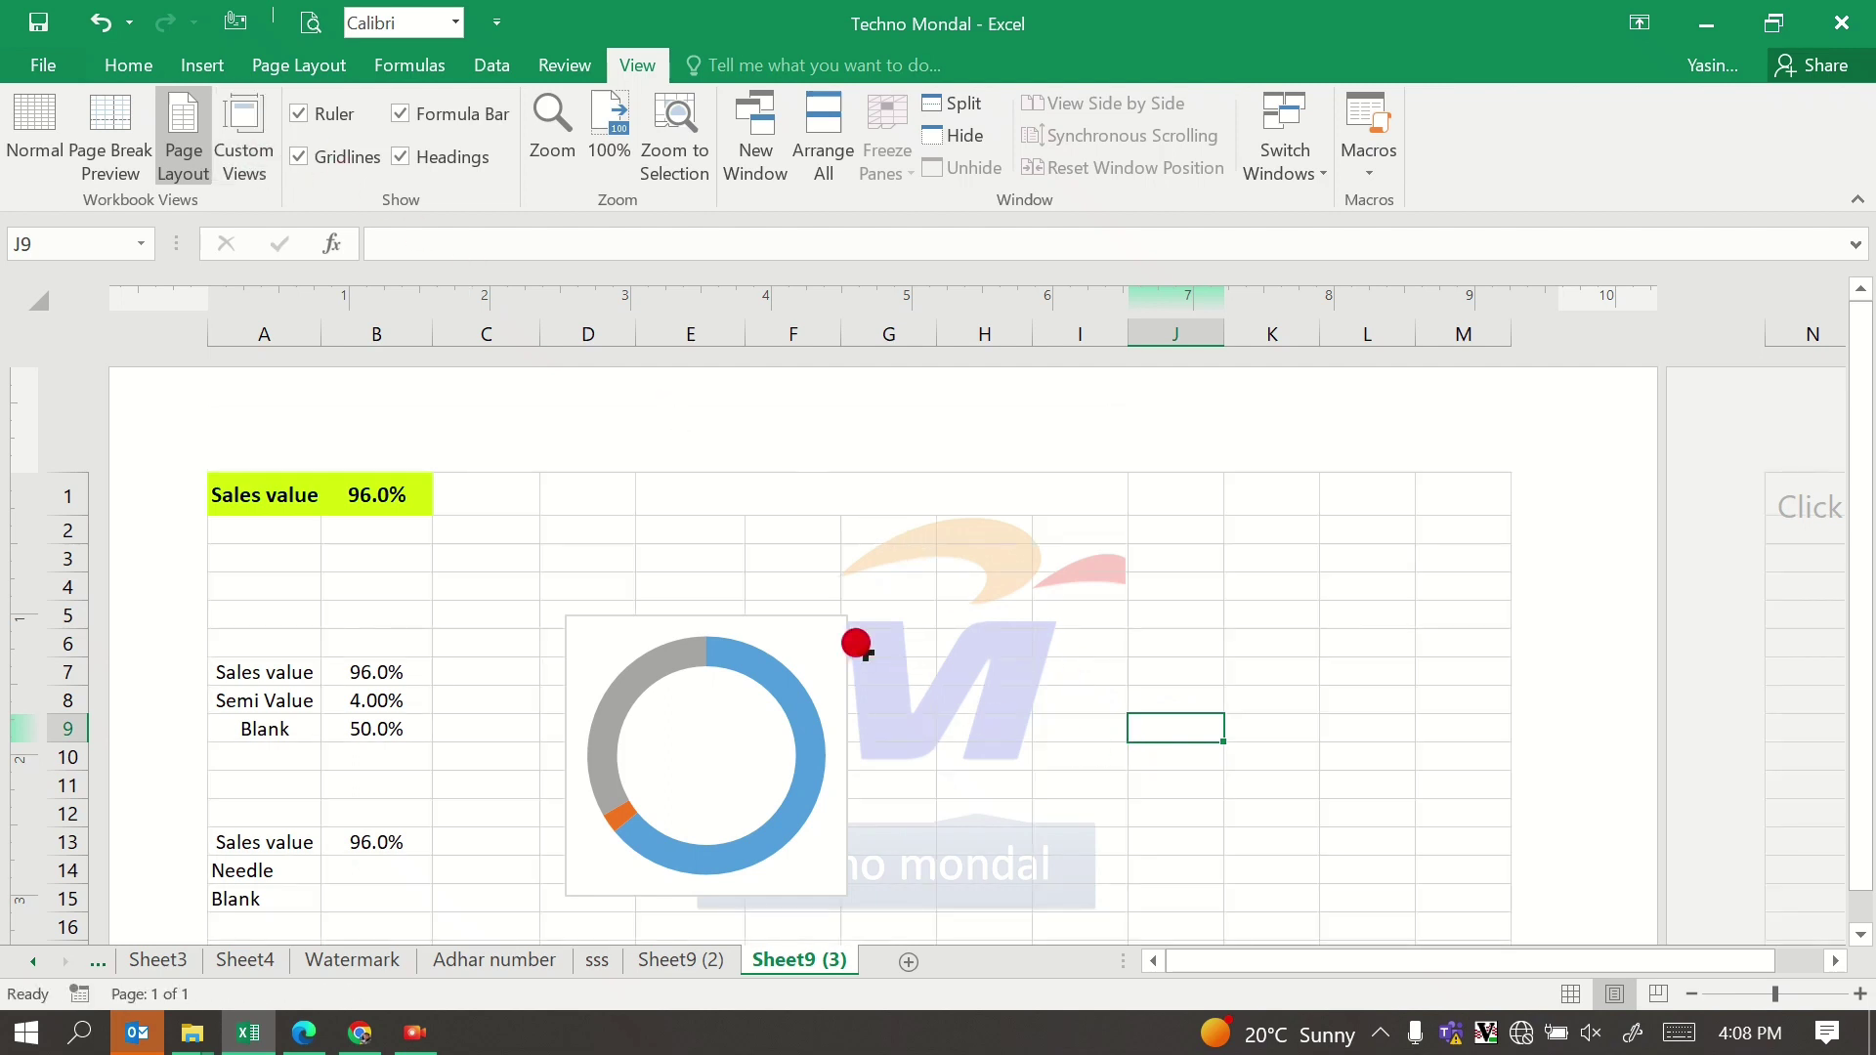
Step: Set the doughnut series' first slice angle to 240° in Format Data Series
click(773, 690)
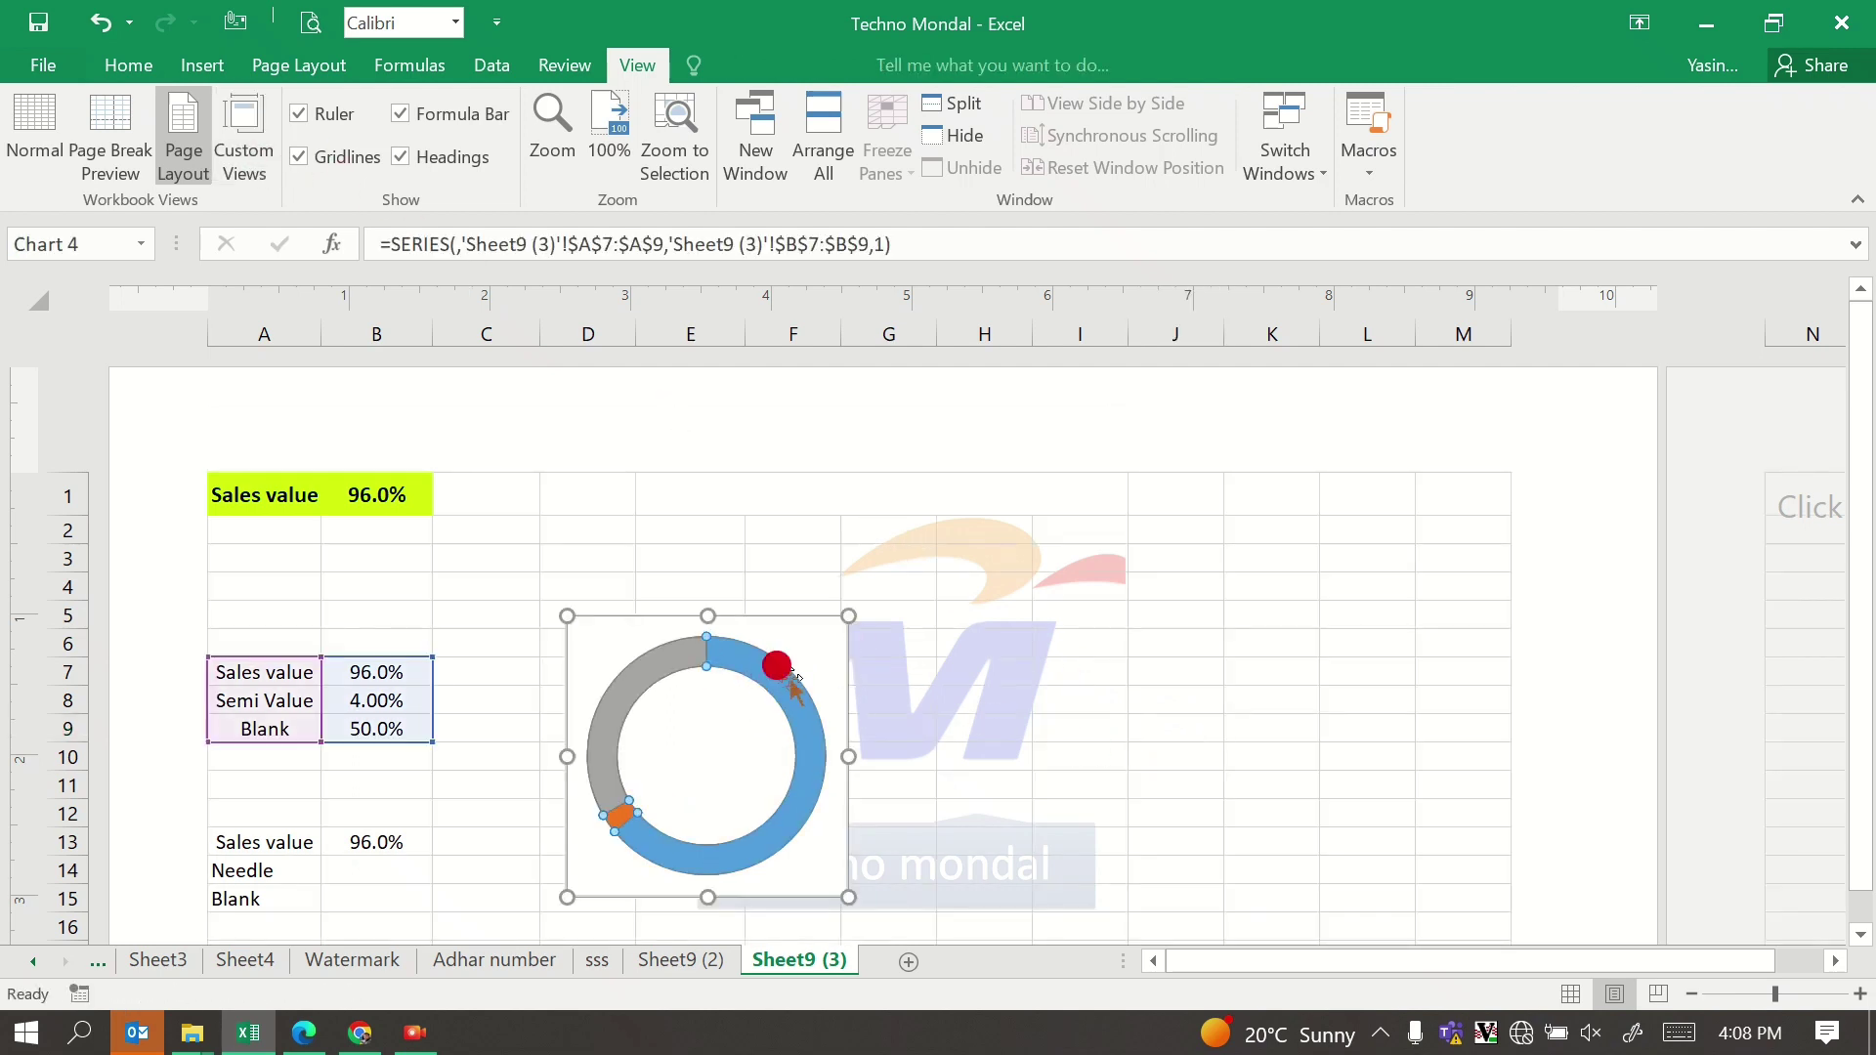
right_click(776, 680)
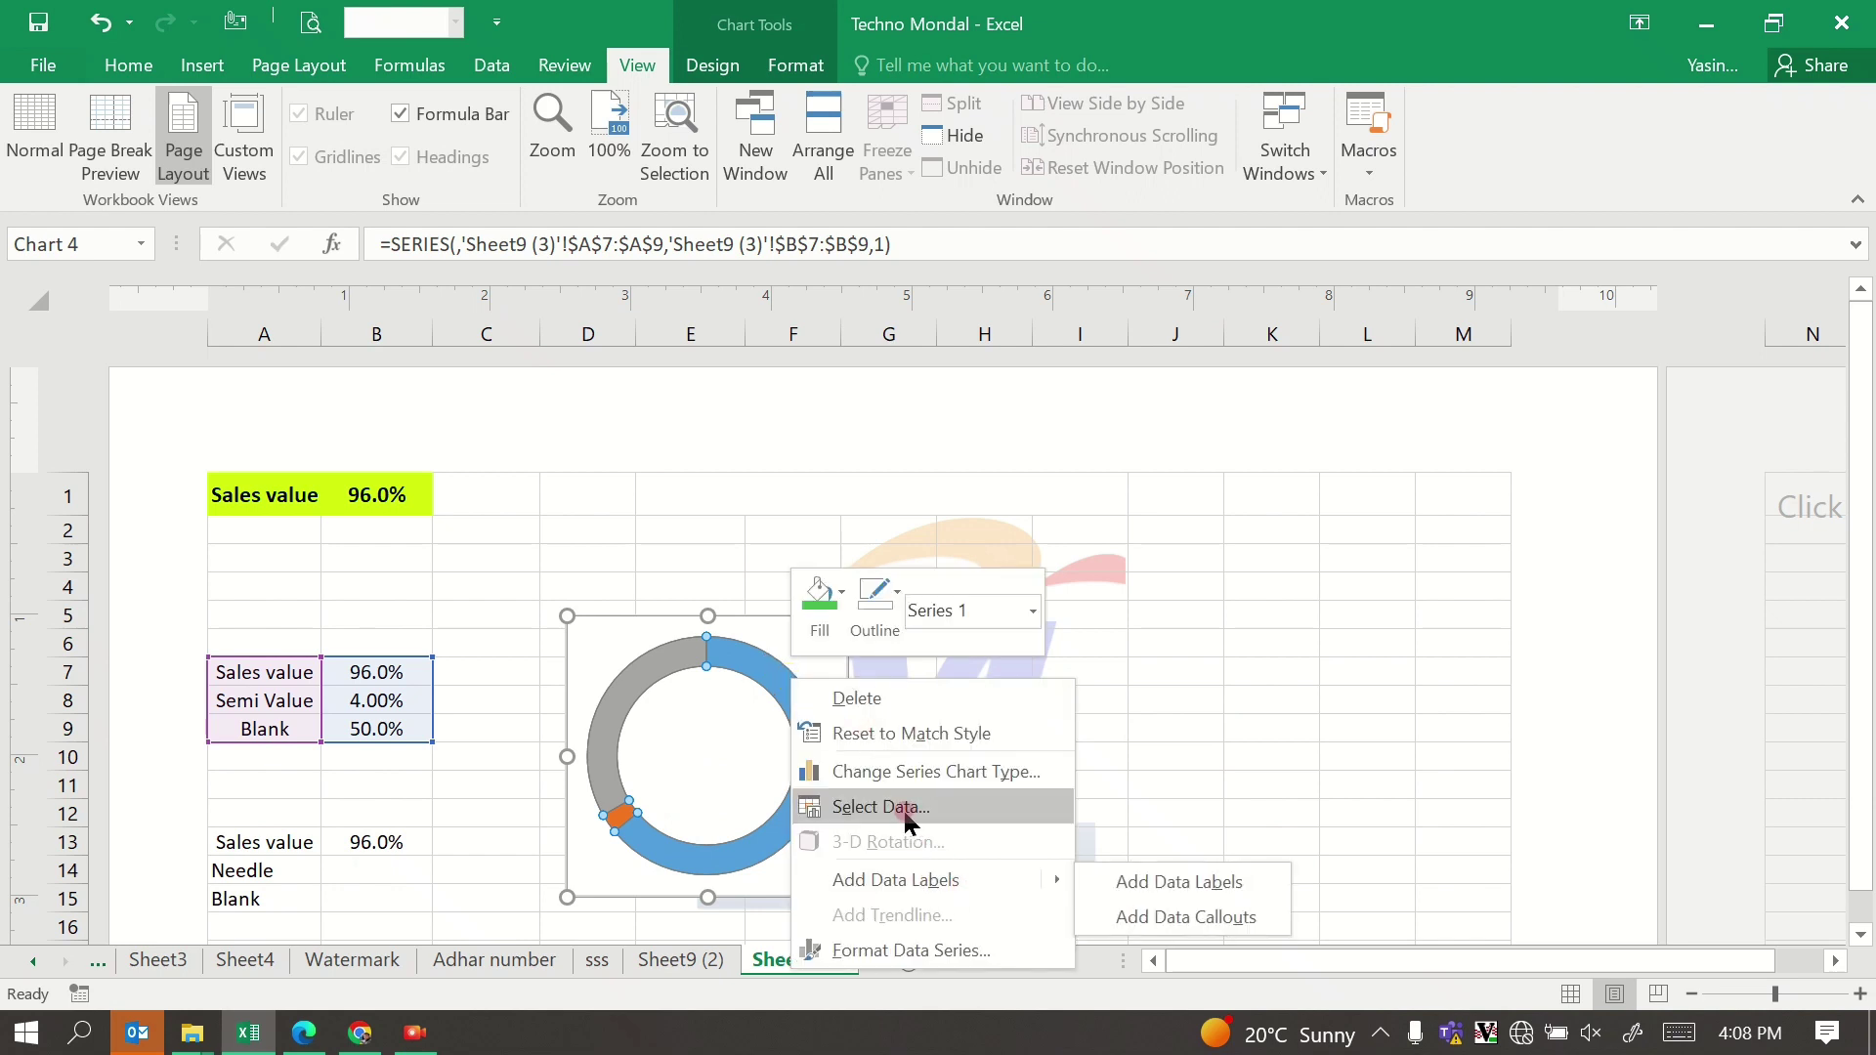
click(895, 951)
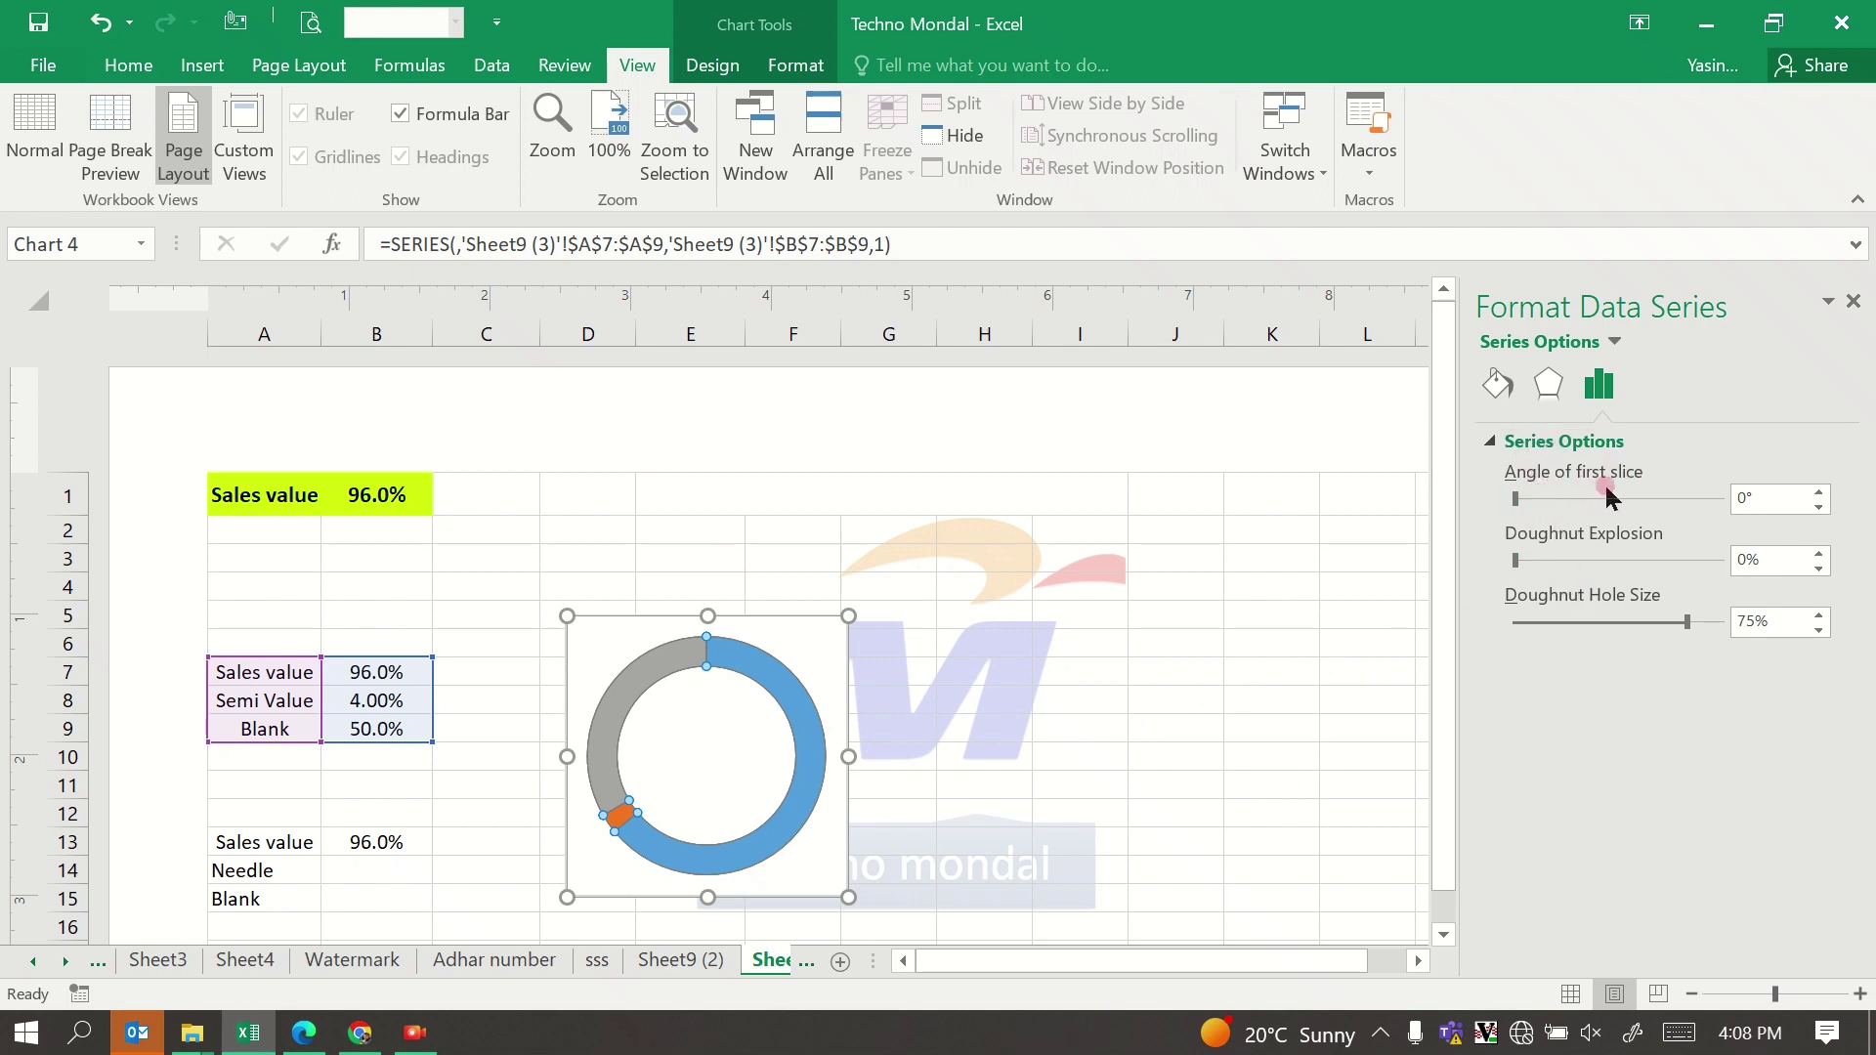
click(1742, 500)
text(240)
click(1726, 648)
Step: Try a 35% doughnut hole size, then restore it to 45%
click(1746, 620)
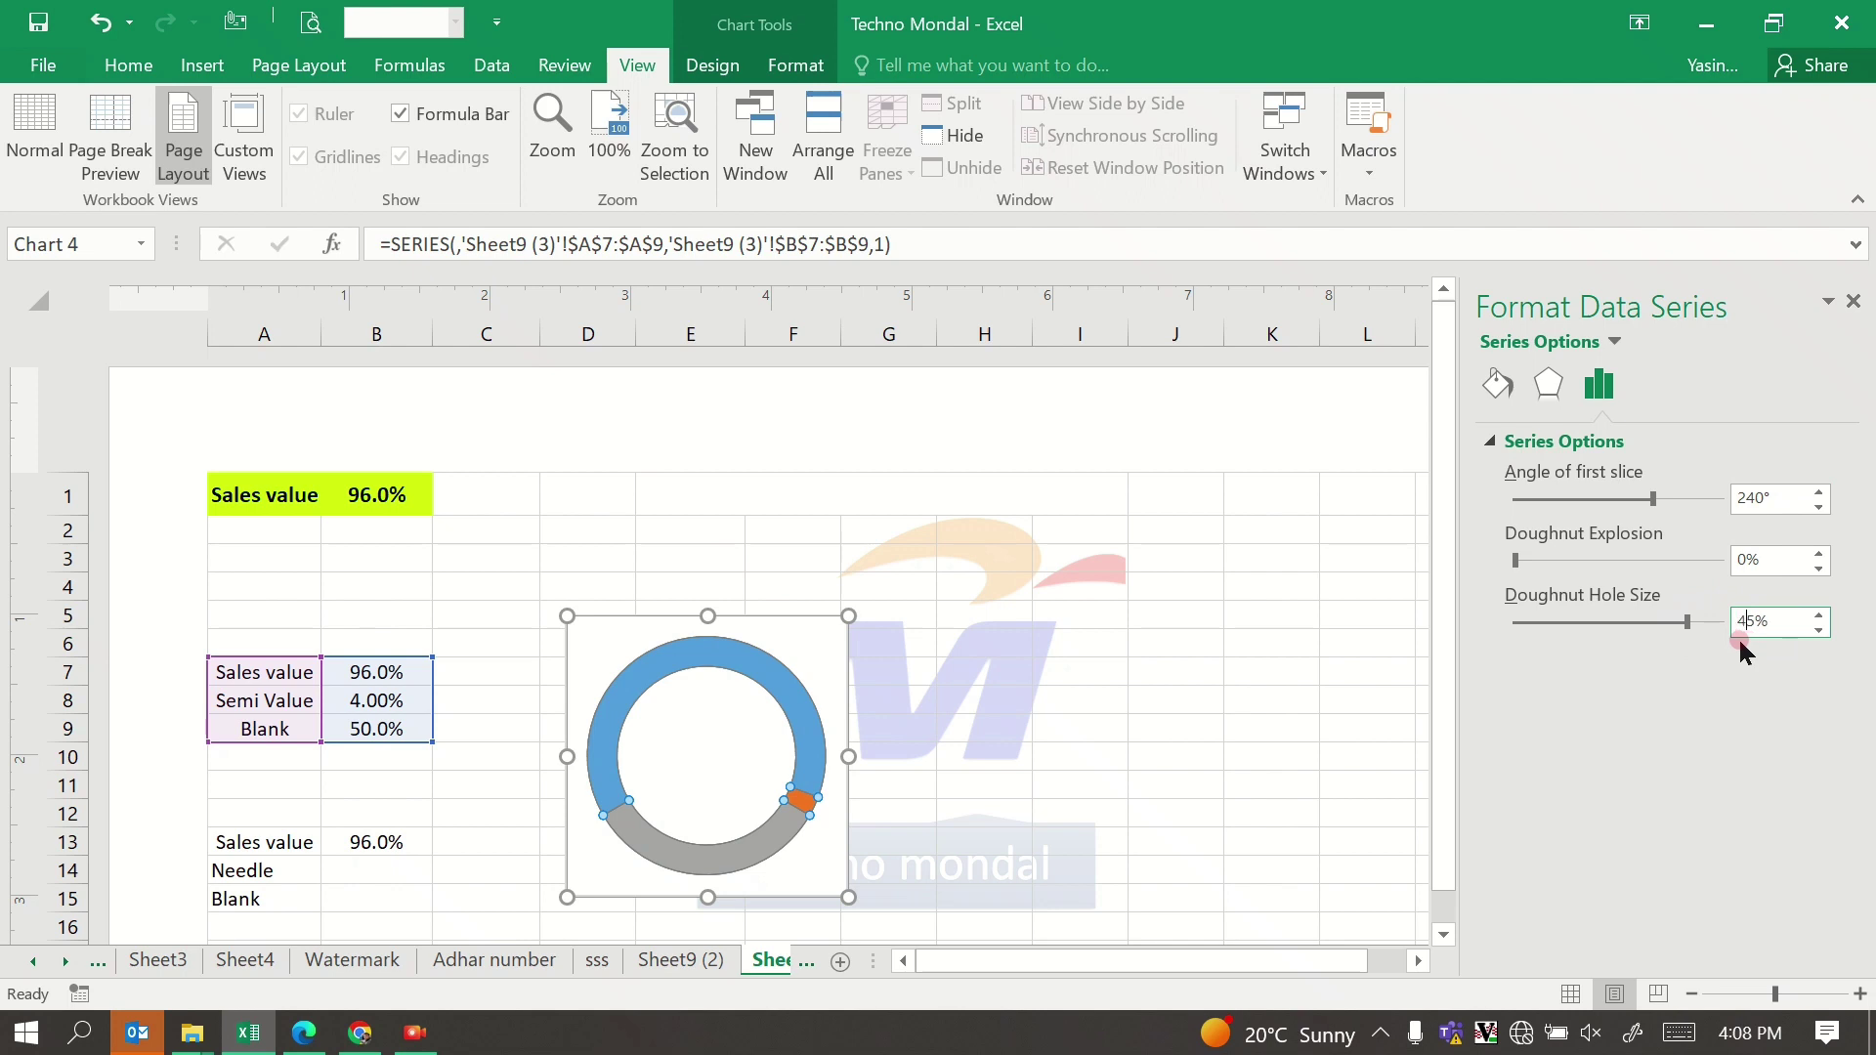
click(1231, 692)
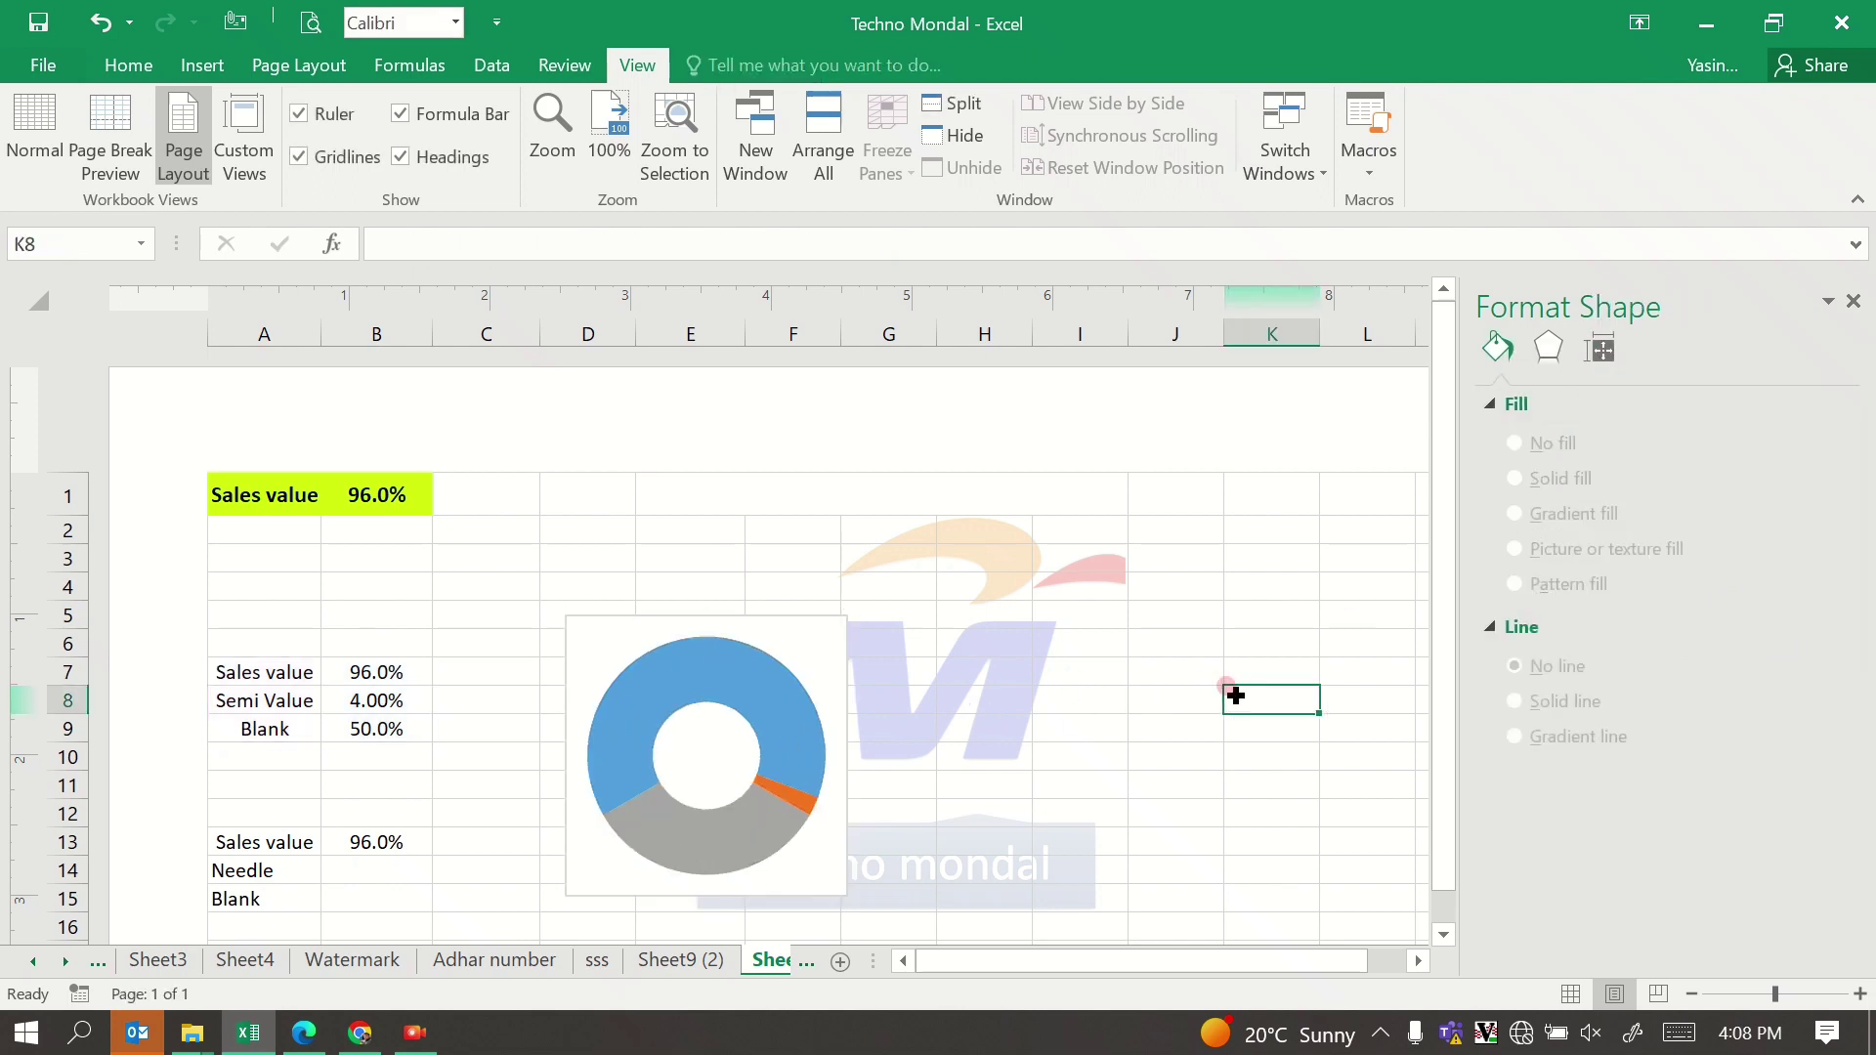
click(786, 718)
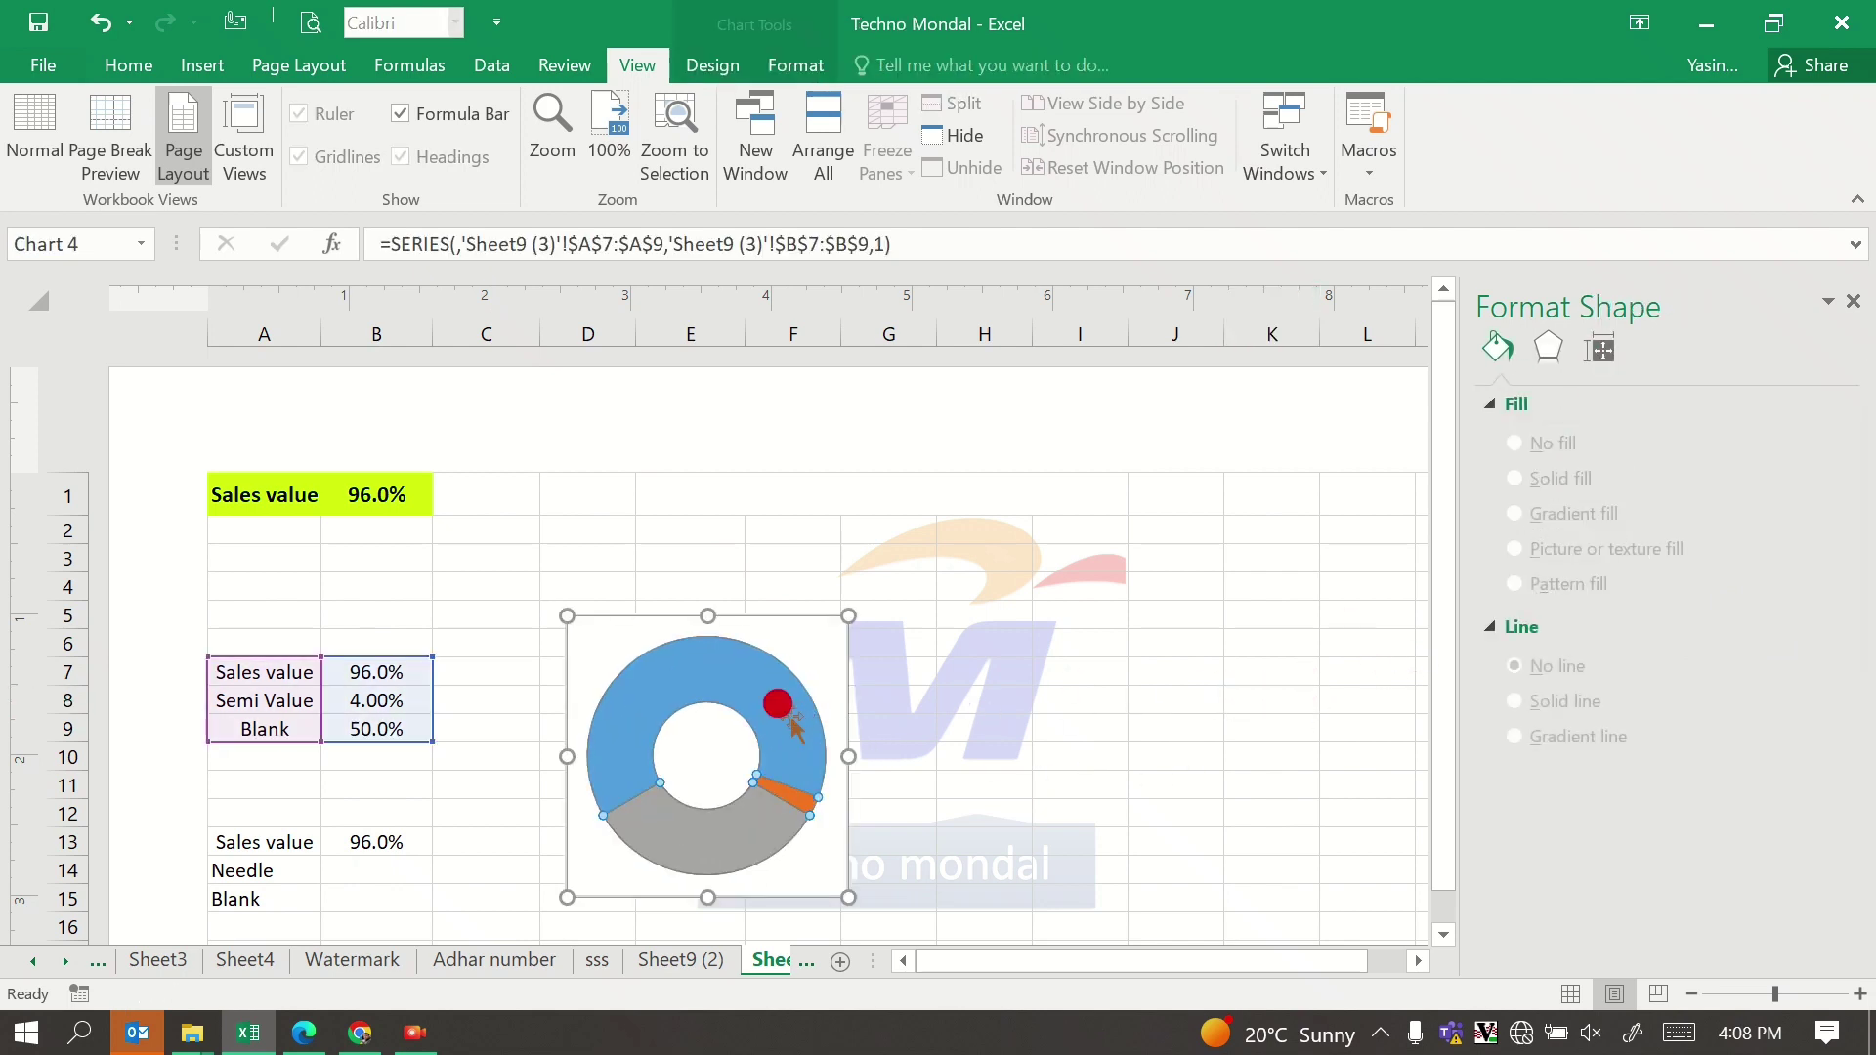
click(1769, 620)
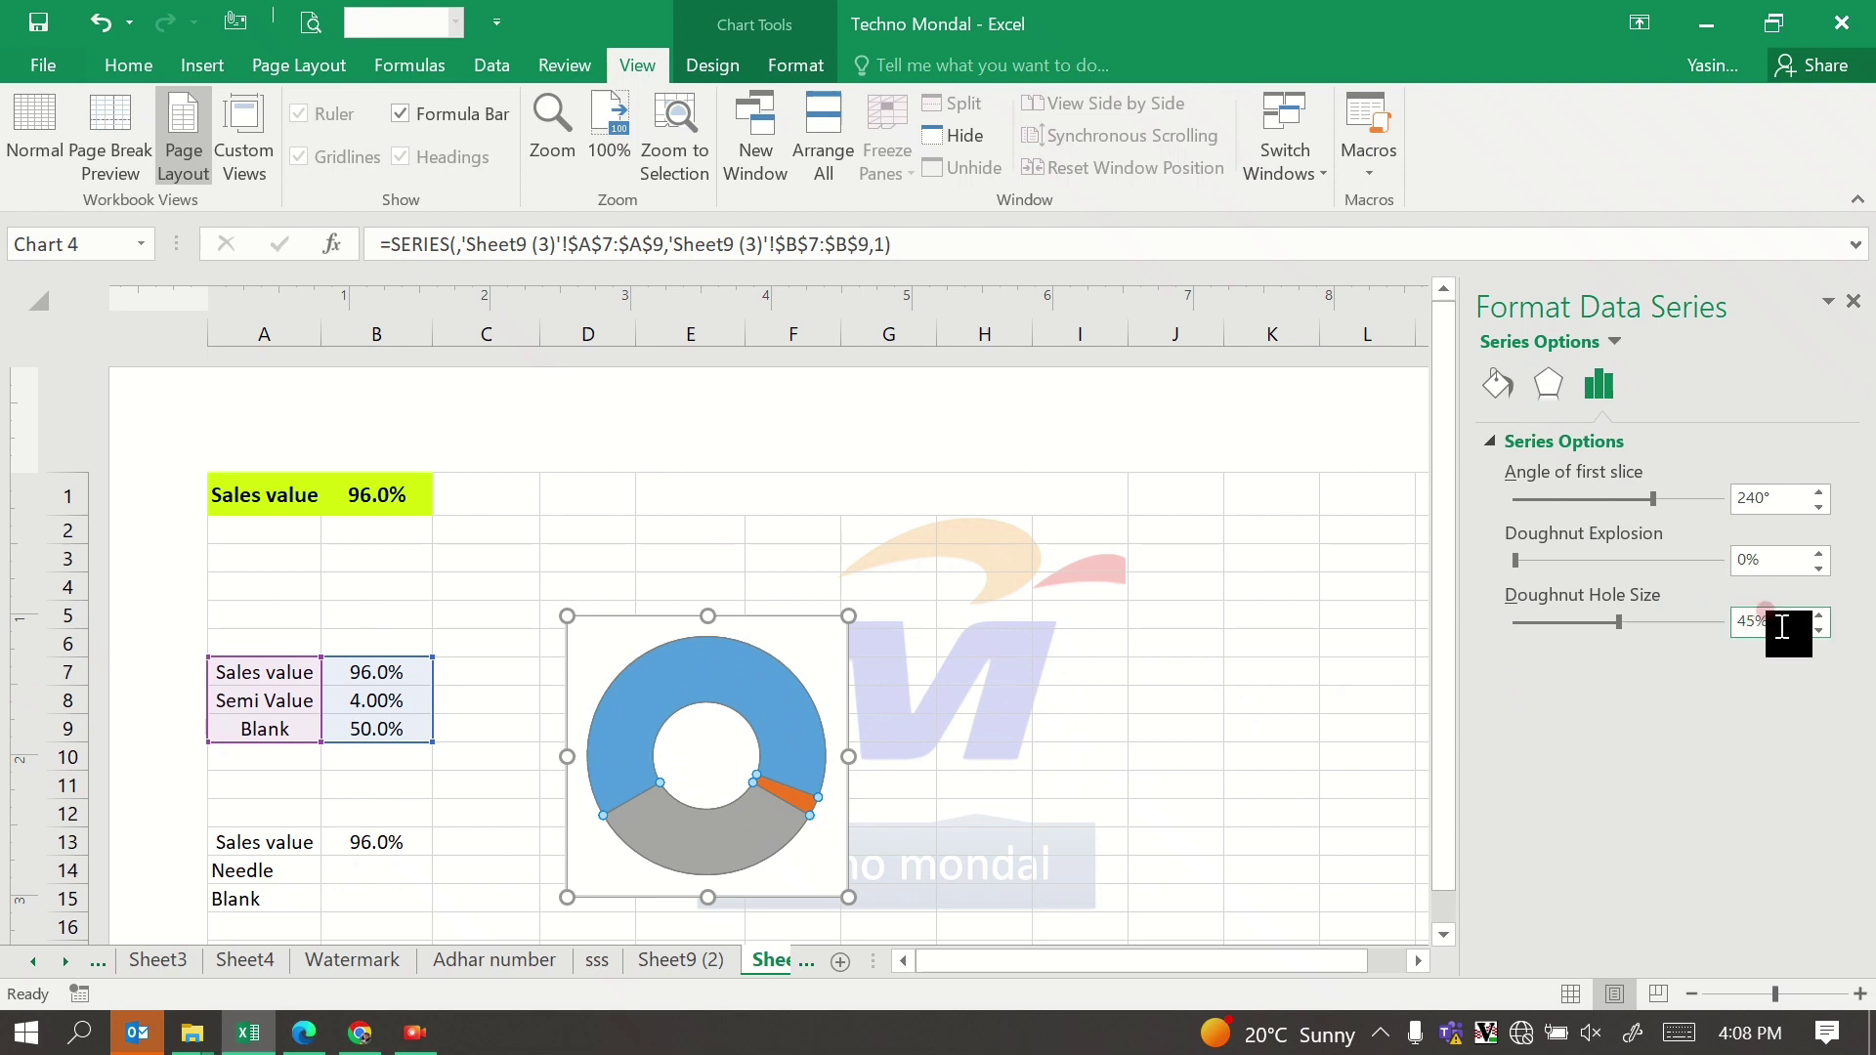
click(1279, 754)
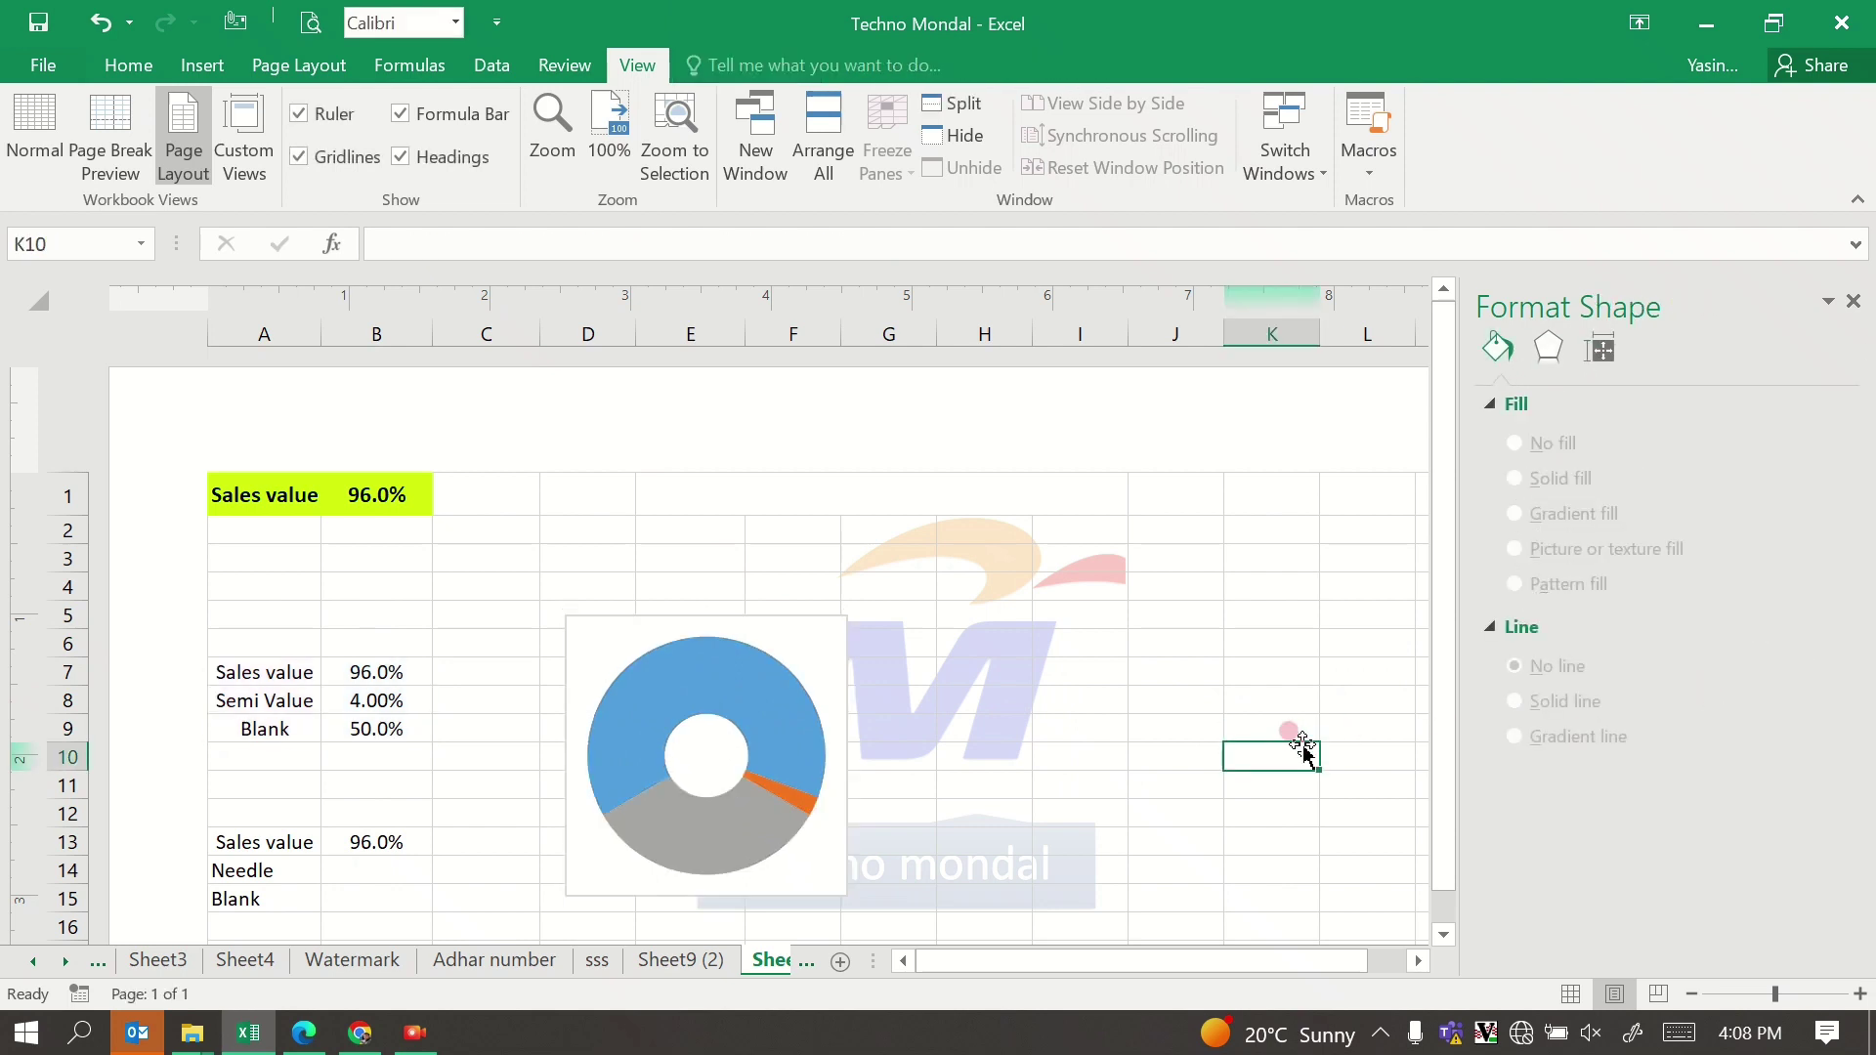
click(796, 723)
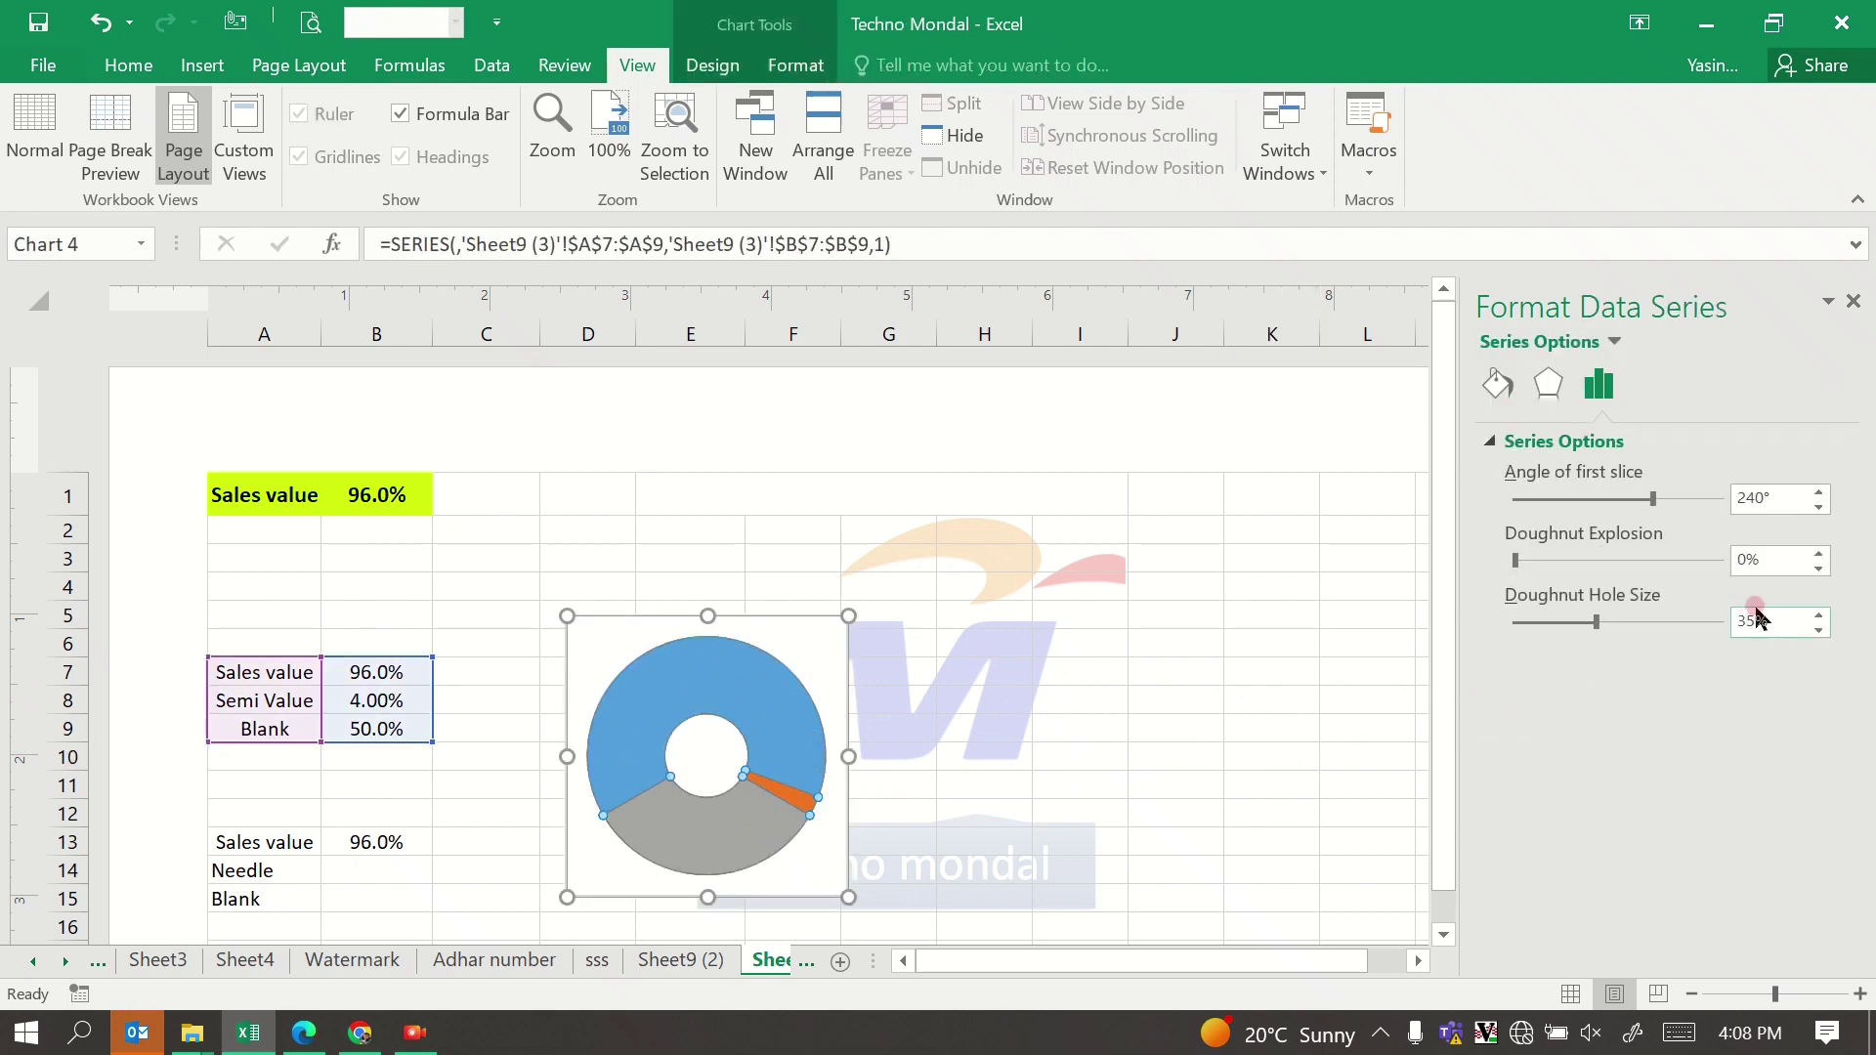
double_click(1748, 623)
click(1279, 674)
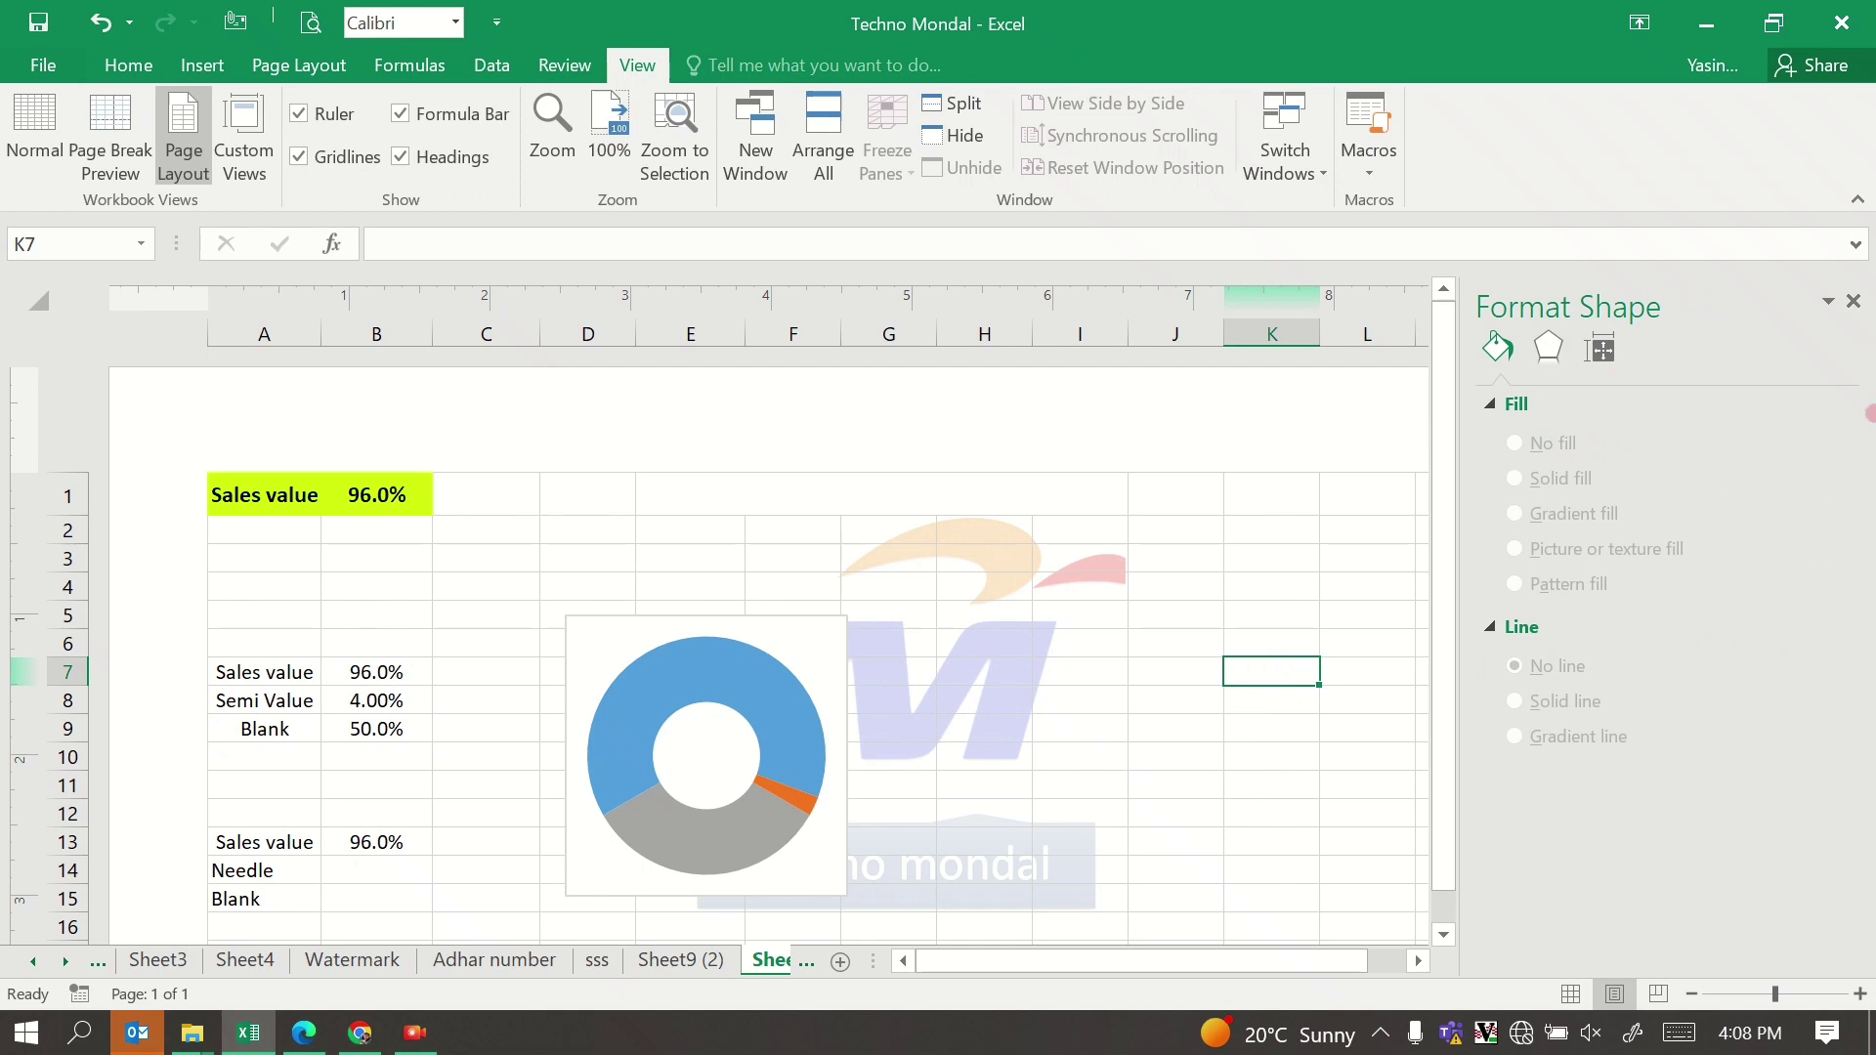
Step: Close the formatting pane and open Format Data Point for a single slice
click(1852, 302)
click(1178, 697)
mouse_move(791, 791)
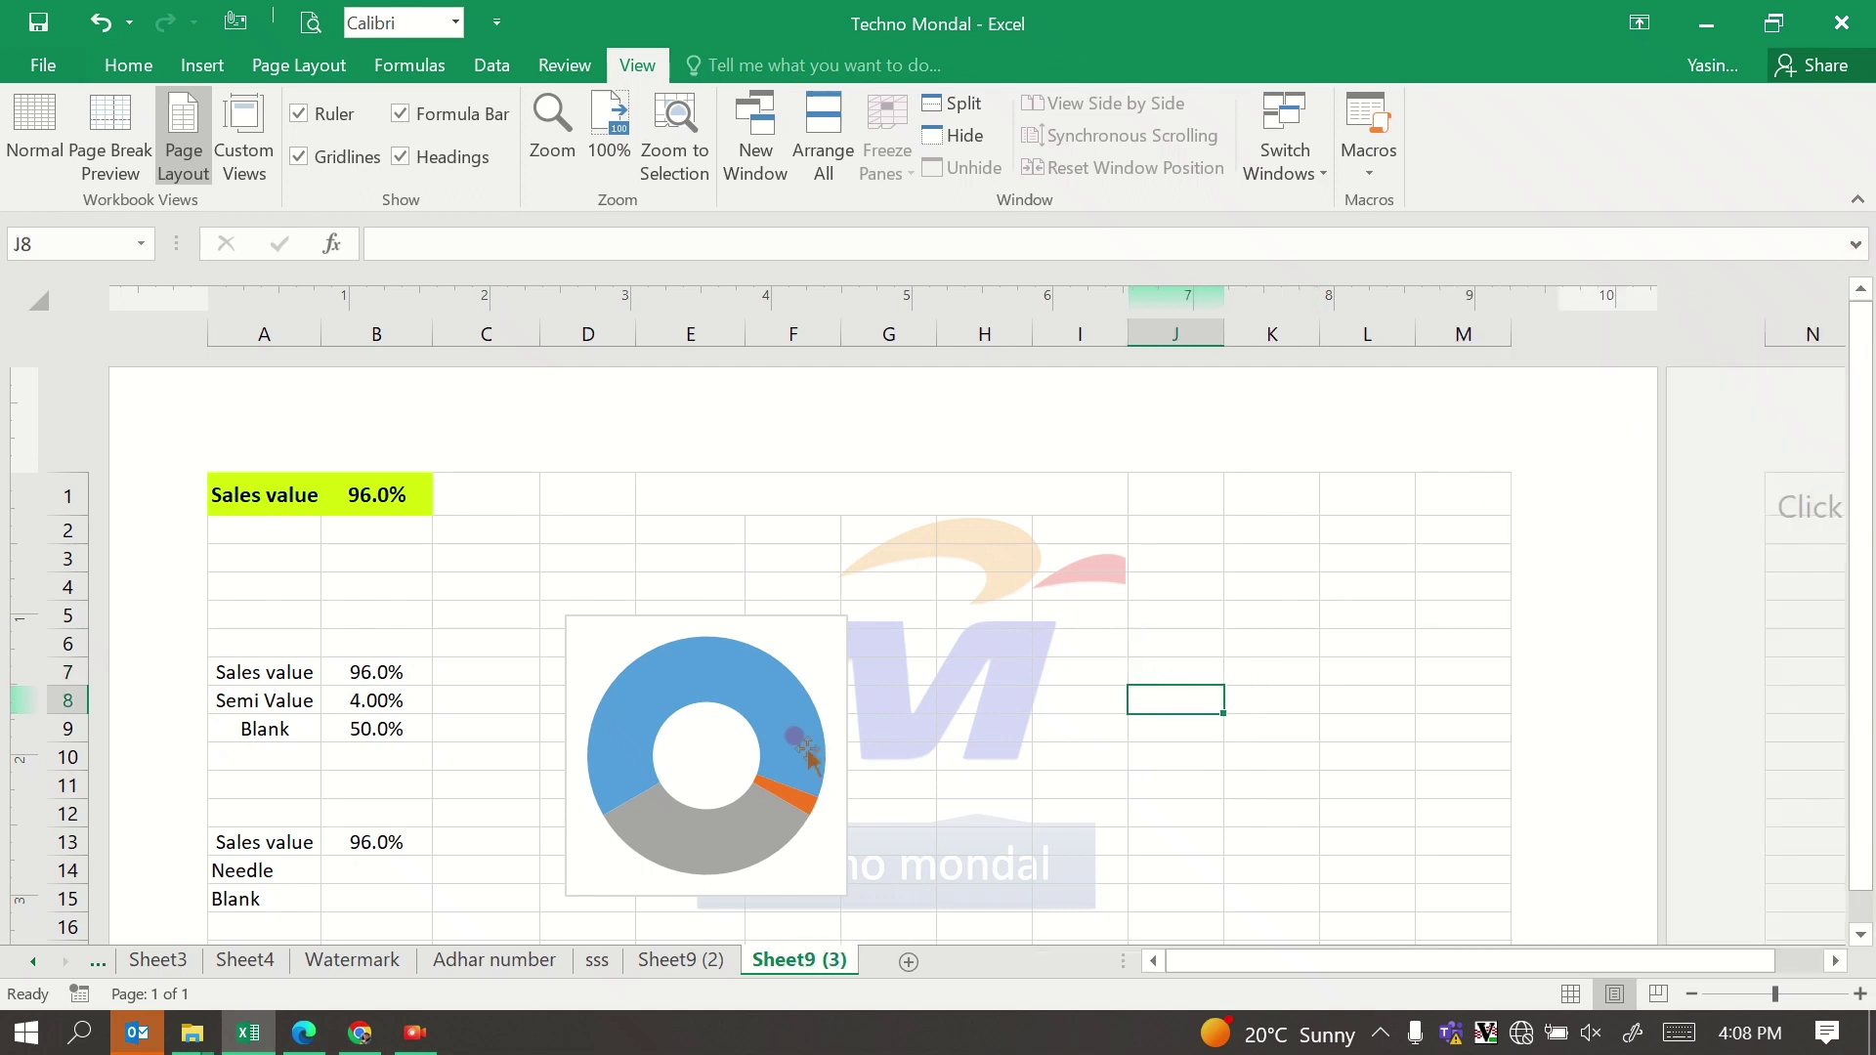
click(761, 683)
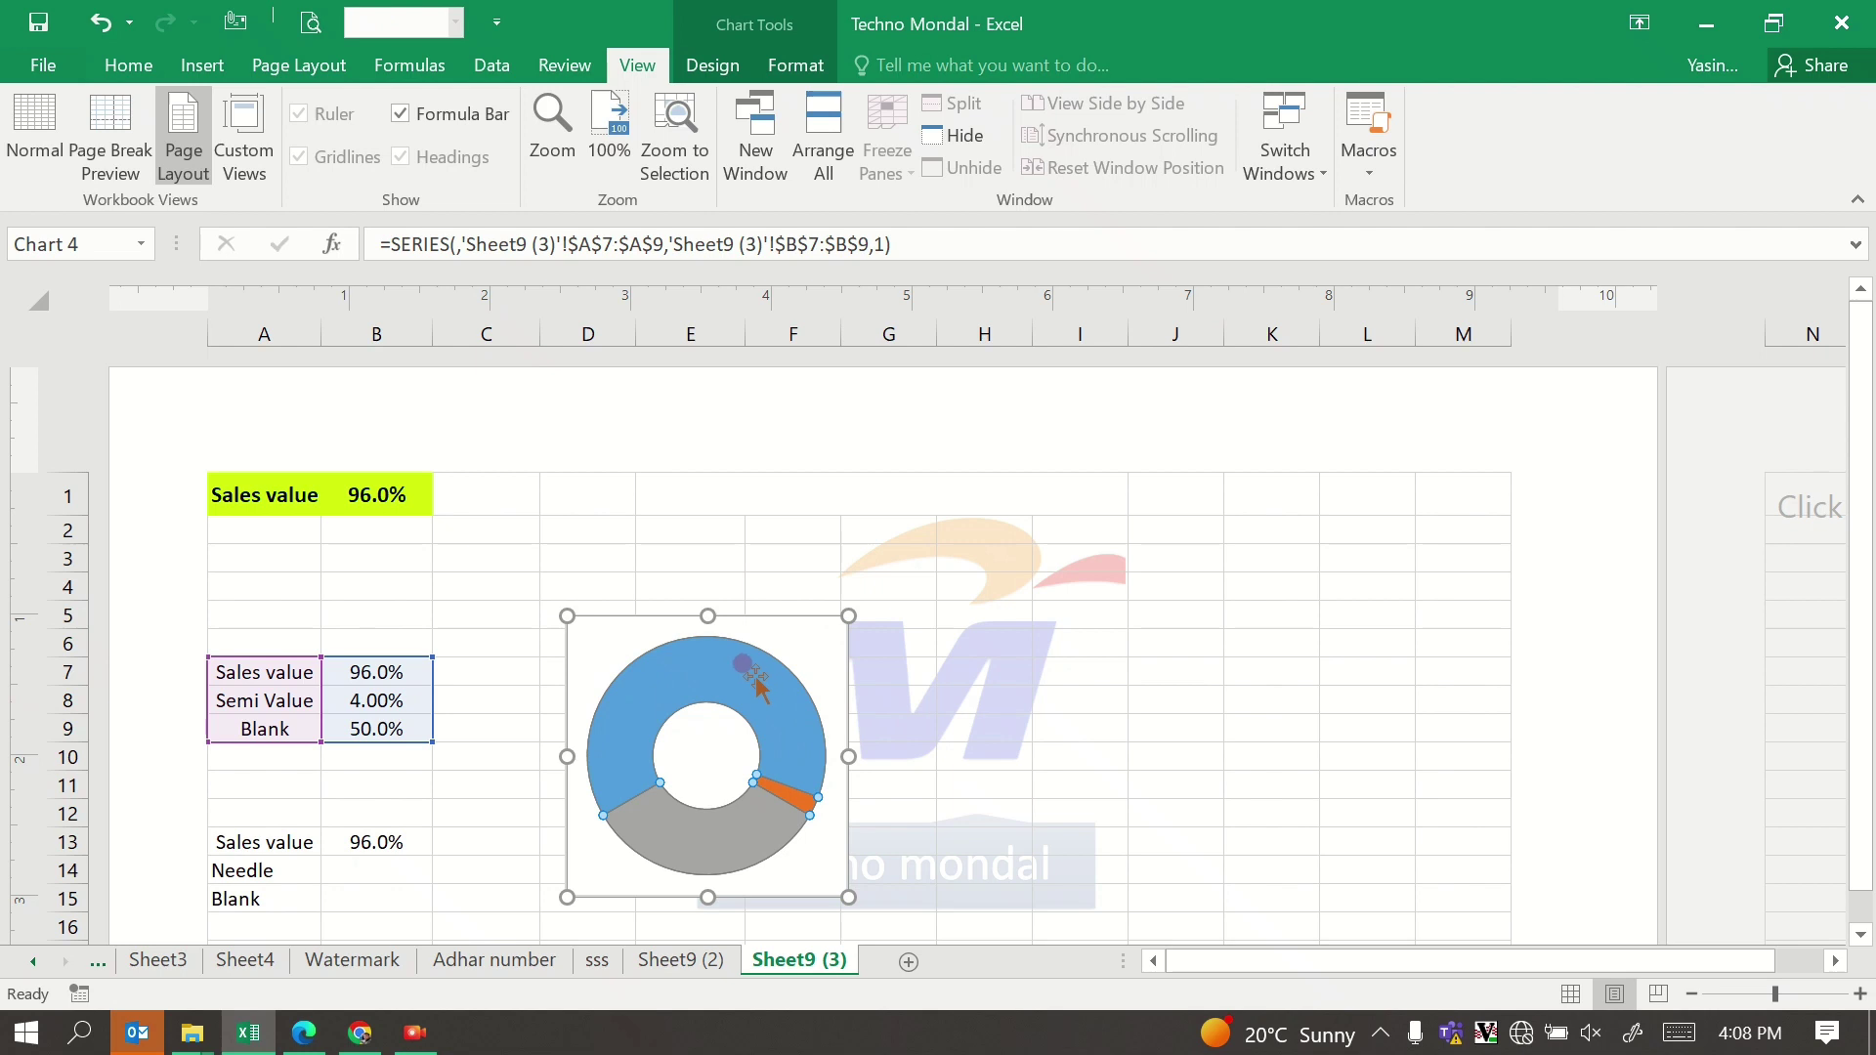
double_click(758, 683)
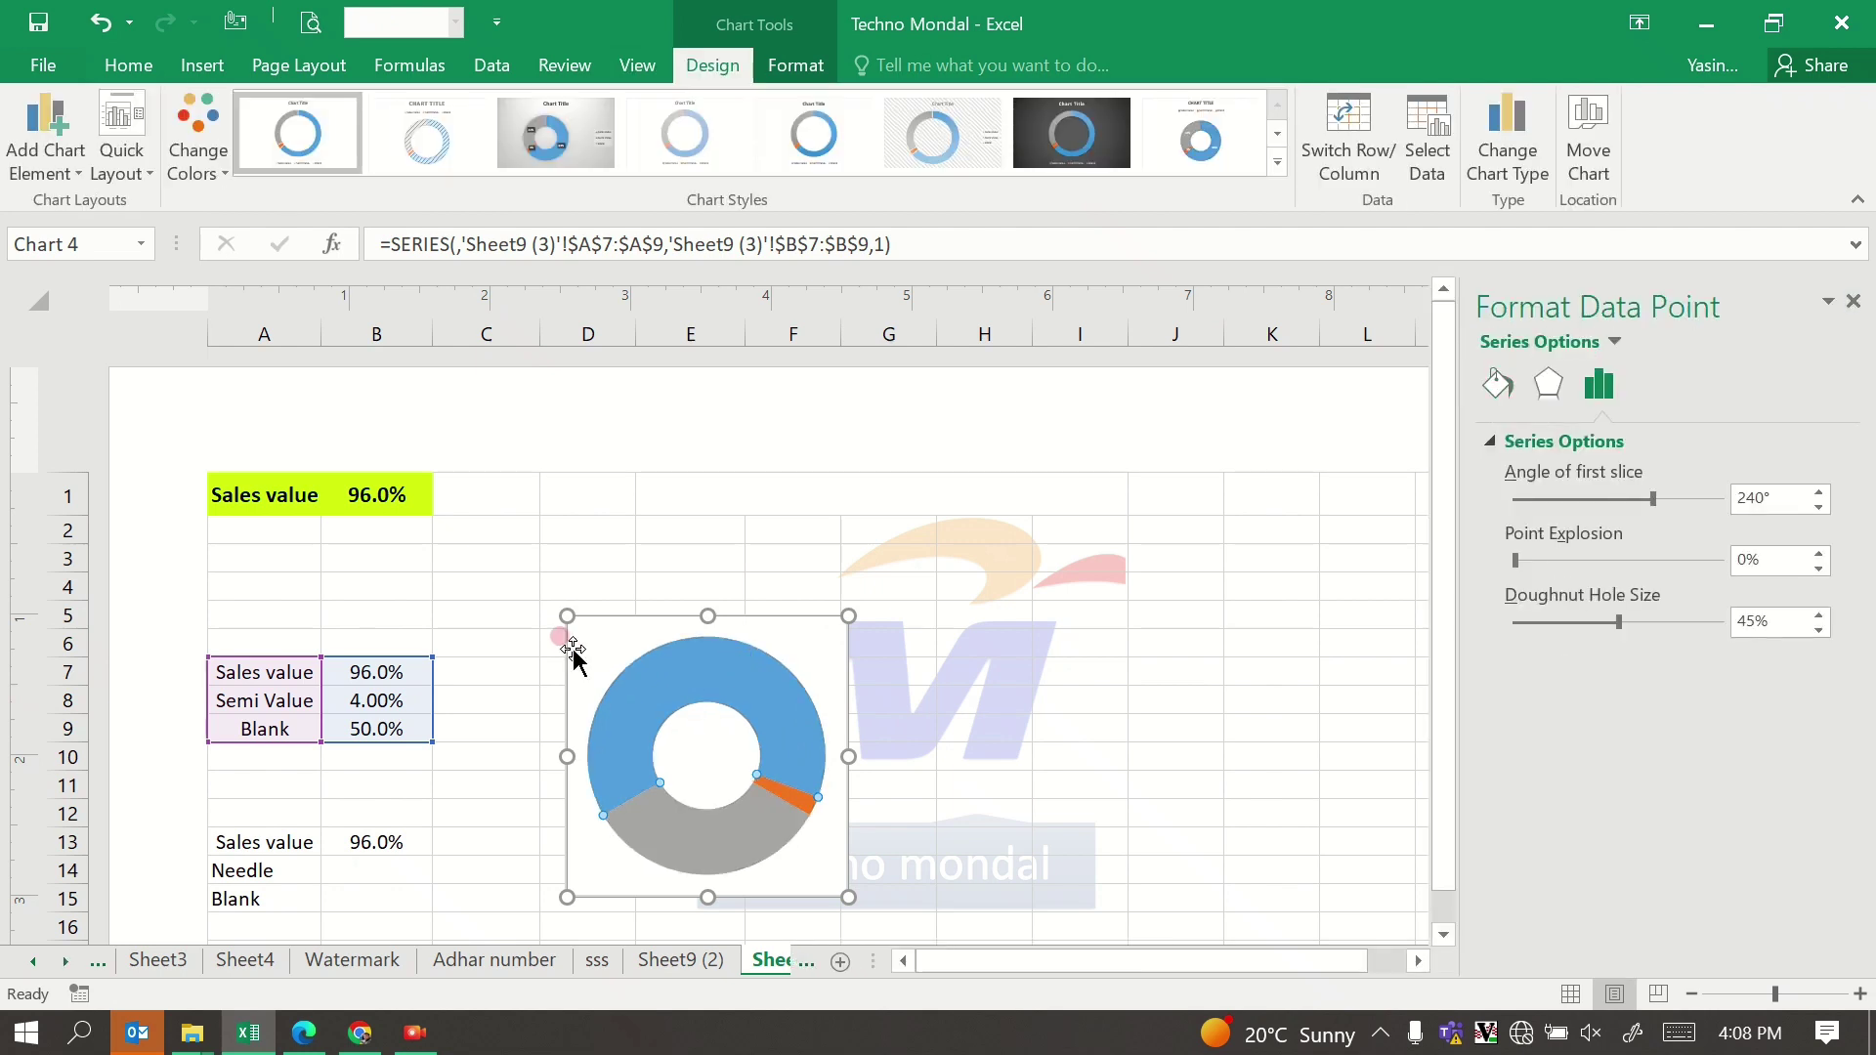
Step: Test 75% in B7, then restore the =B1 link in B7
click(525, 630)
click(420, 672)
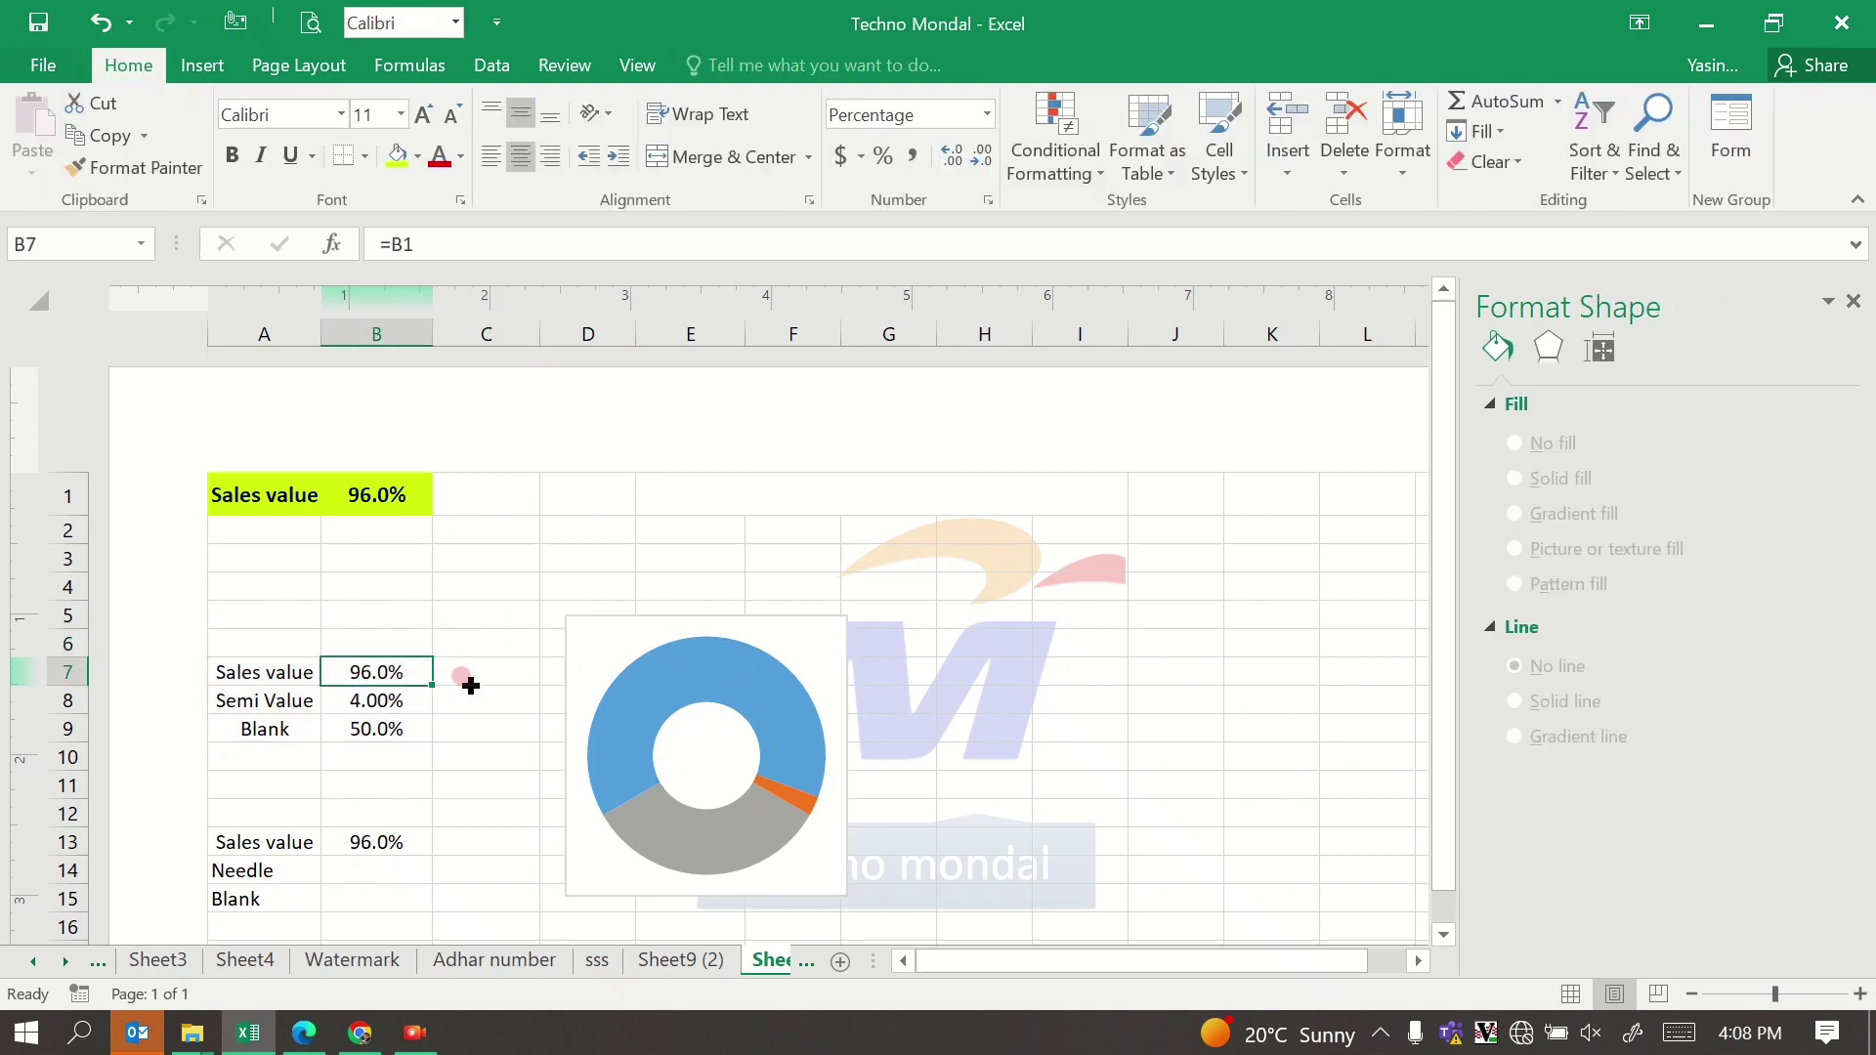
text(75)
click(486, 631)
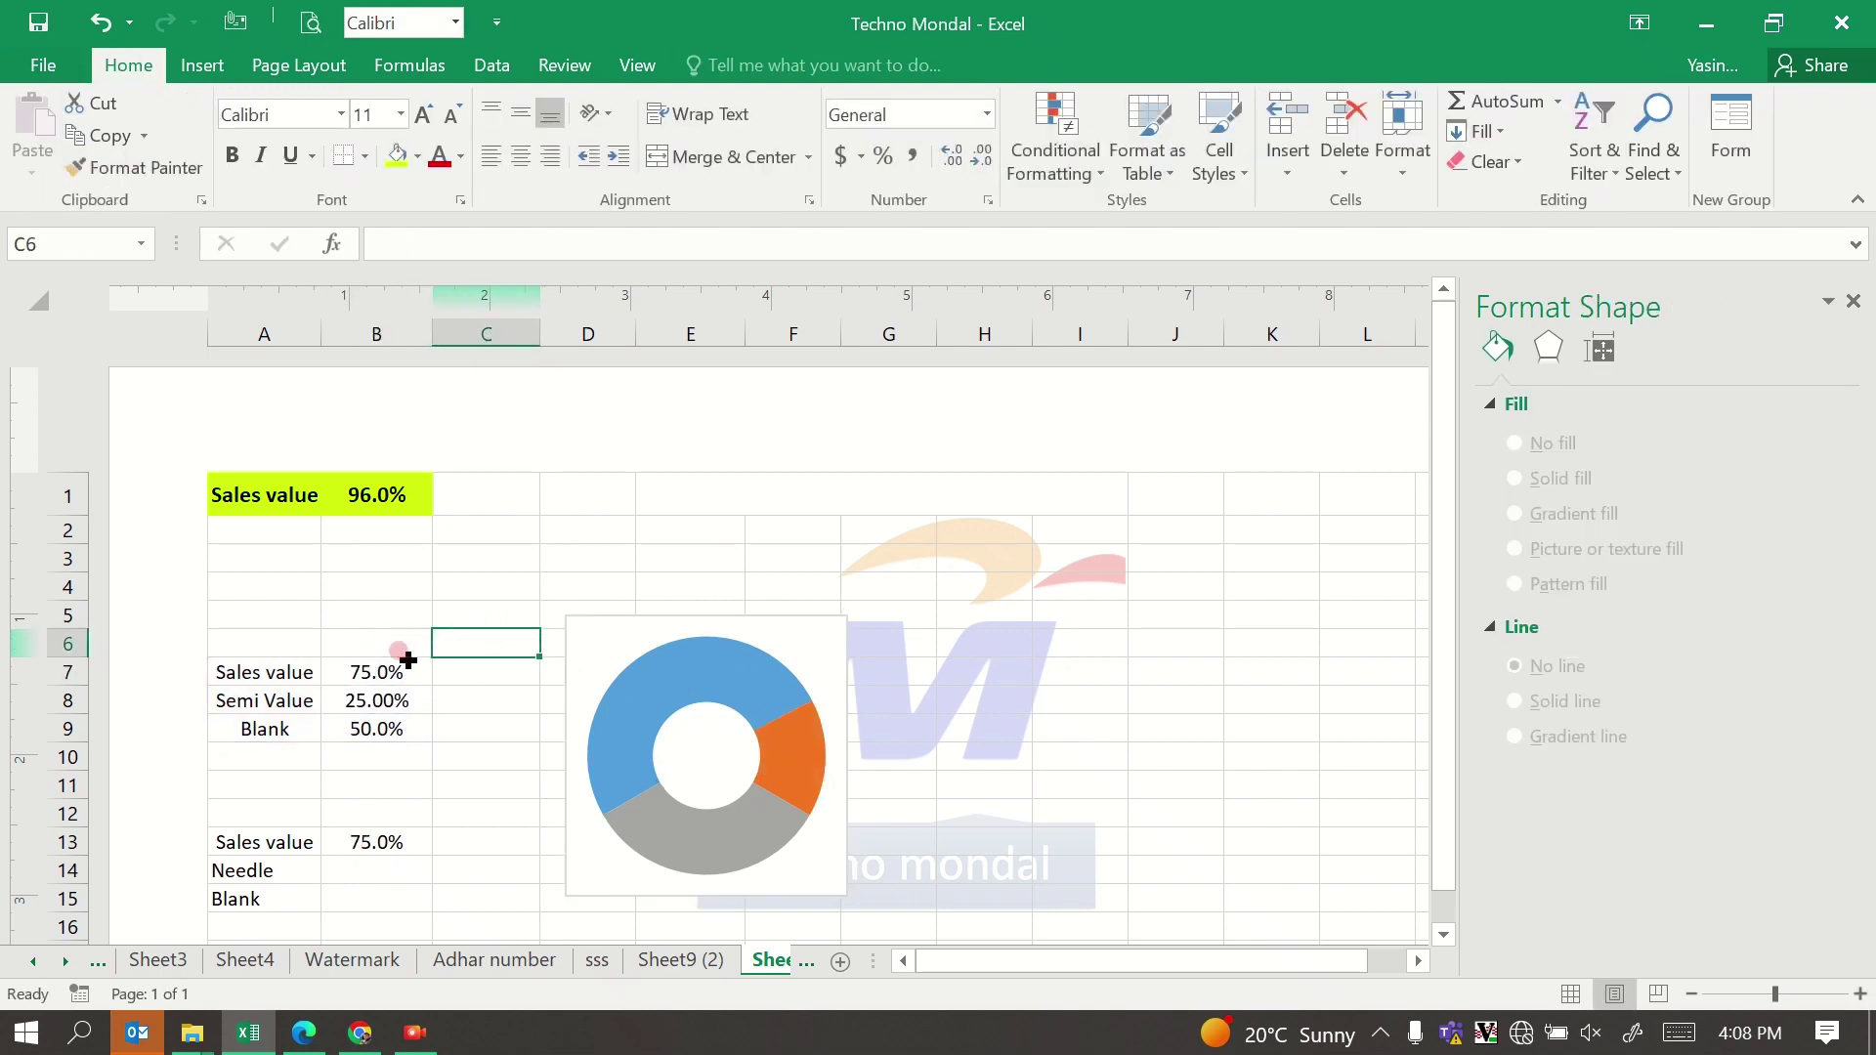
click(402, 668)
text(=)
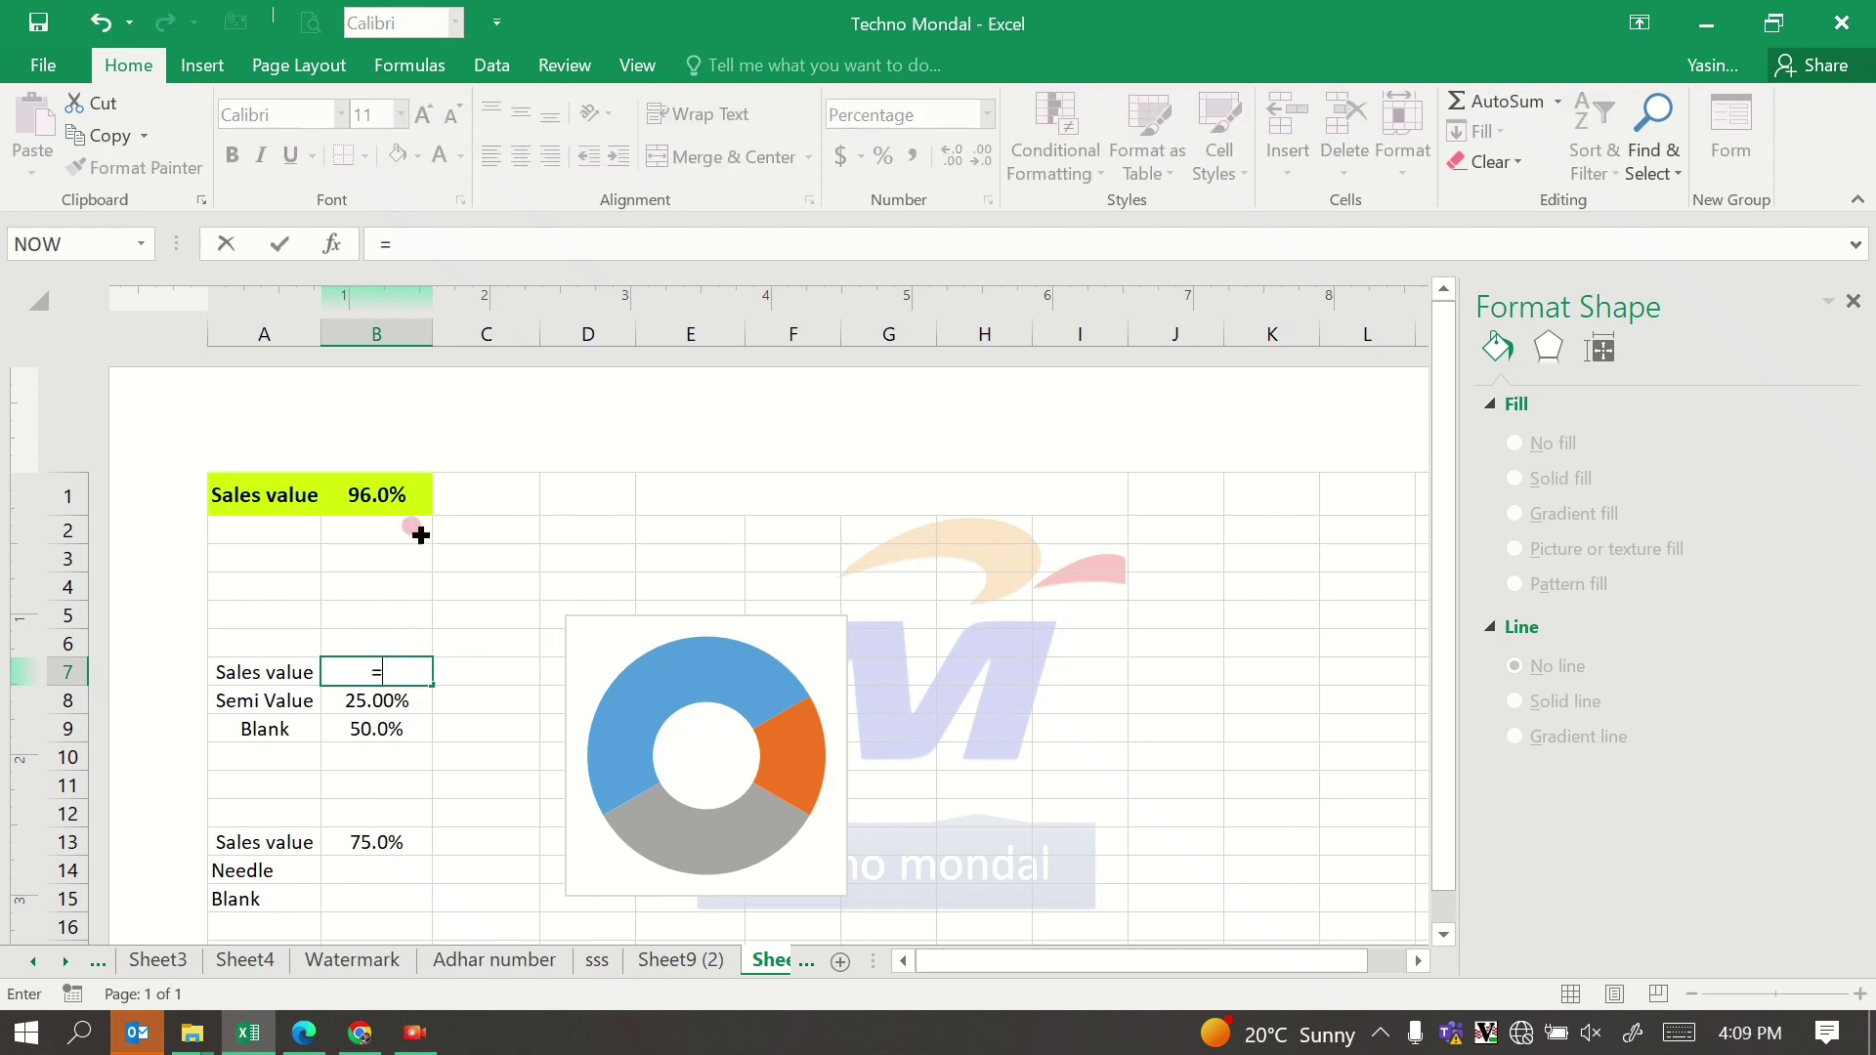
click(403, 523)
click(376, 493)
key(Return)
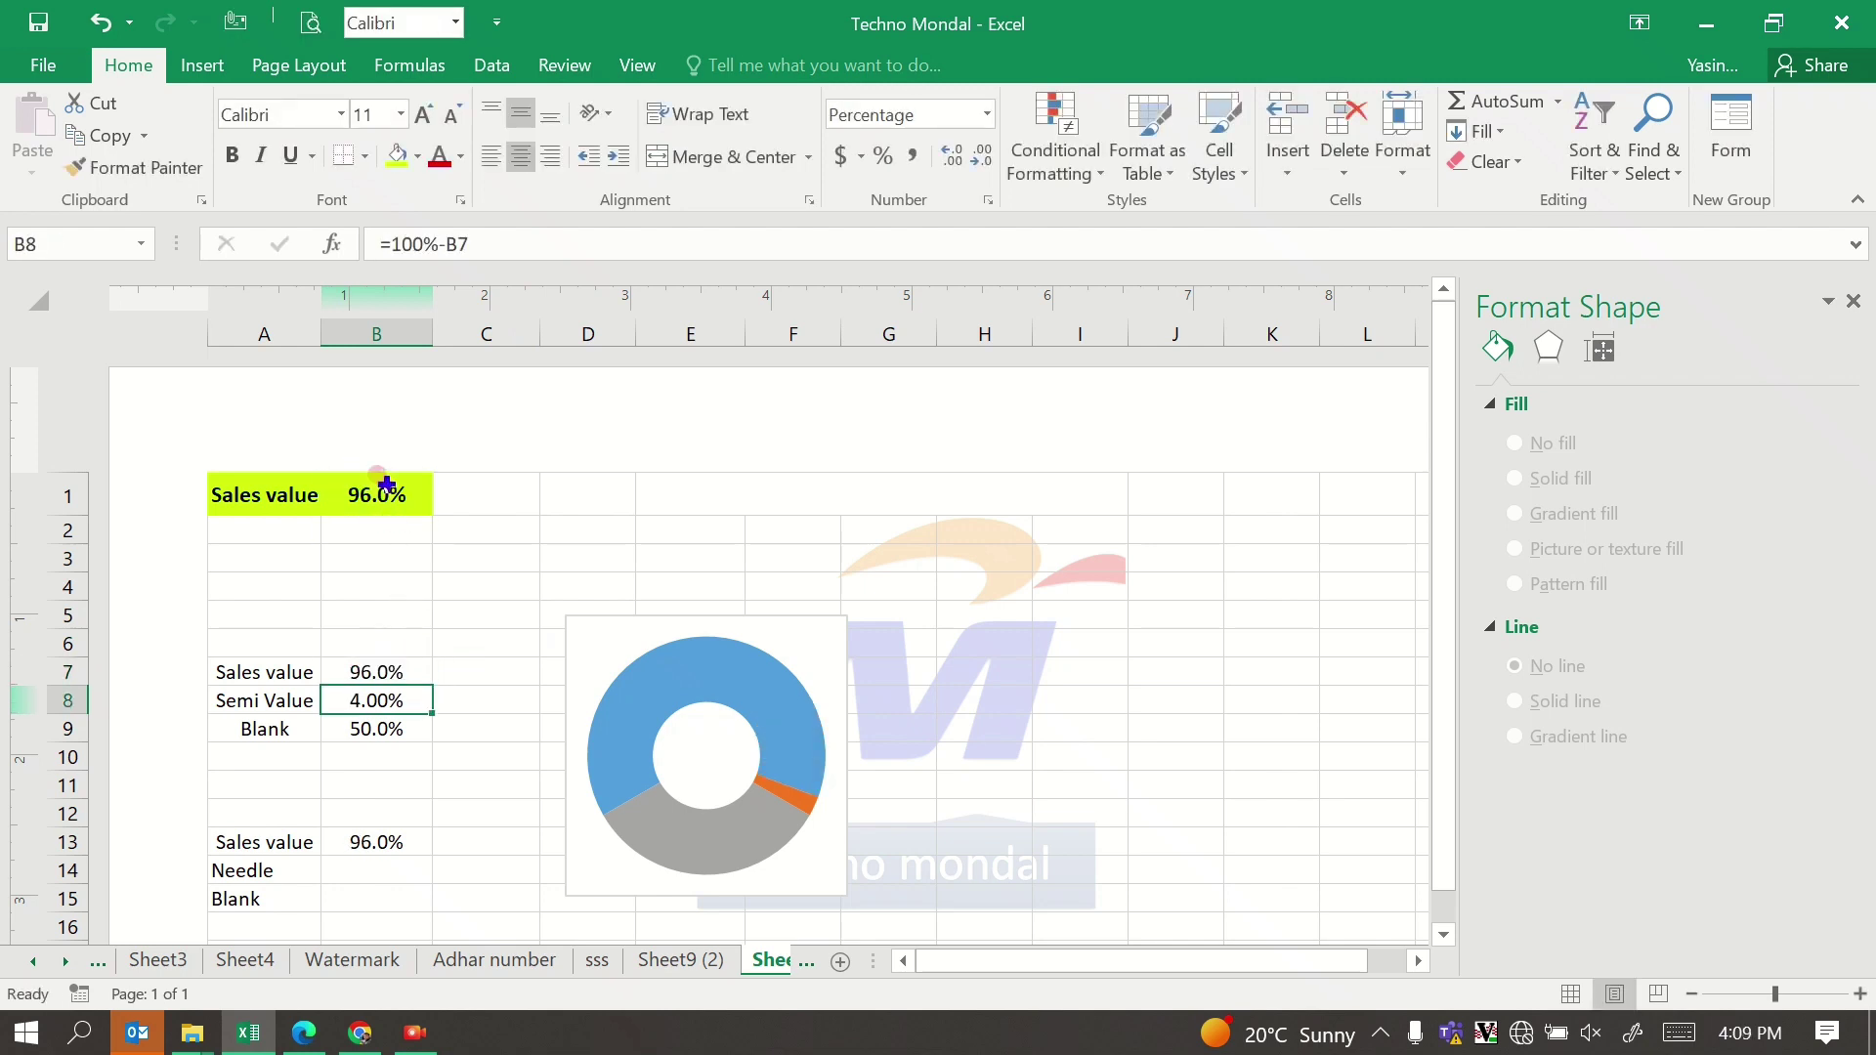
Step: Enter 75% as the Sales value in B1
click(405, 496)
text(75)
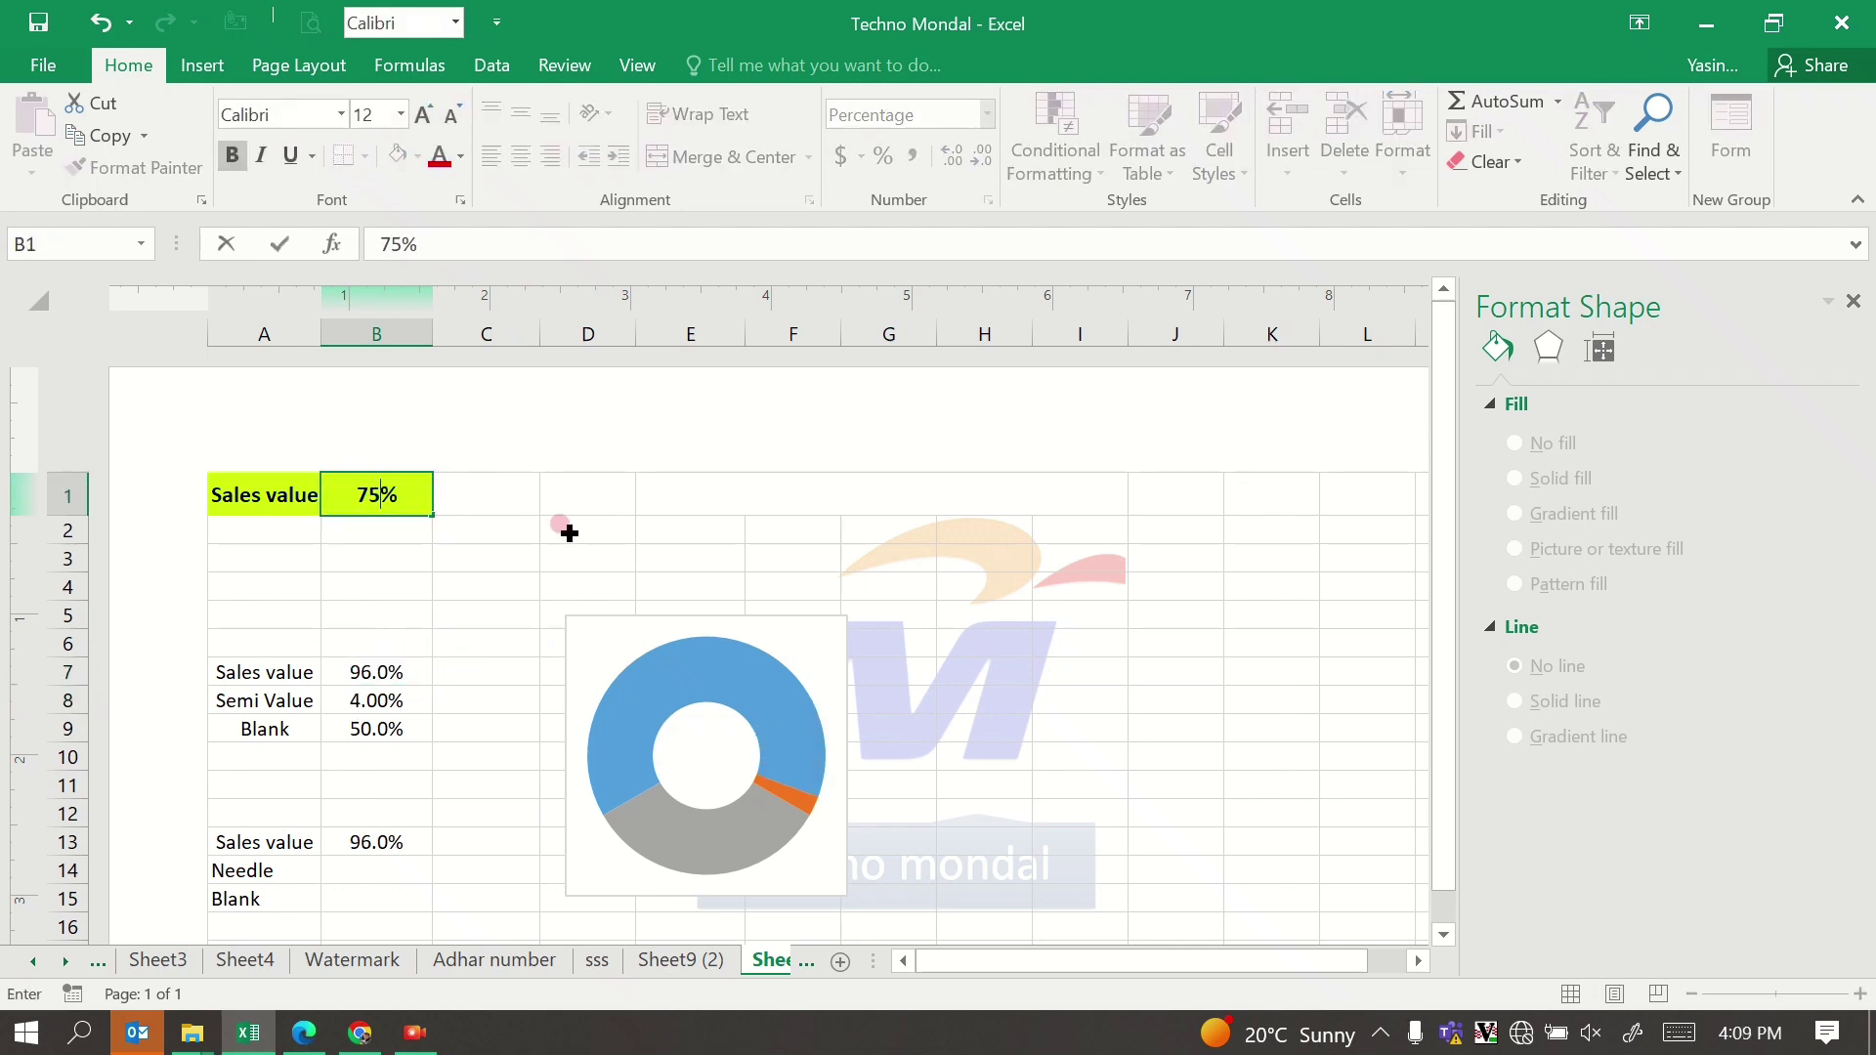
click(565, 524)
Step: Give the Sales value slice the Medium Gradient - Accent 2 gradient fill
click(722, 674)
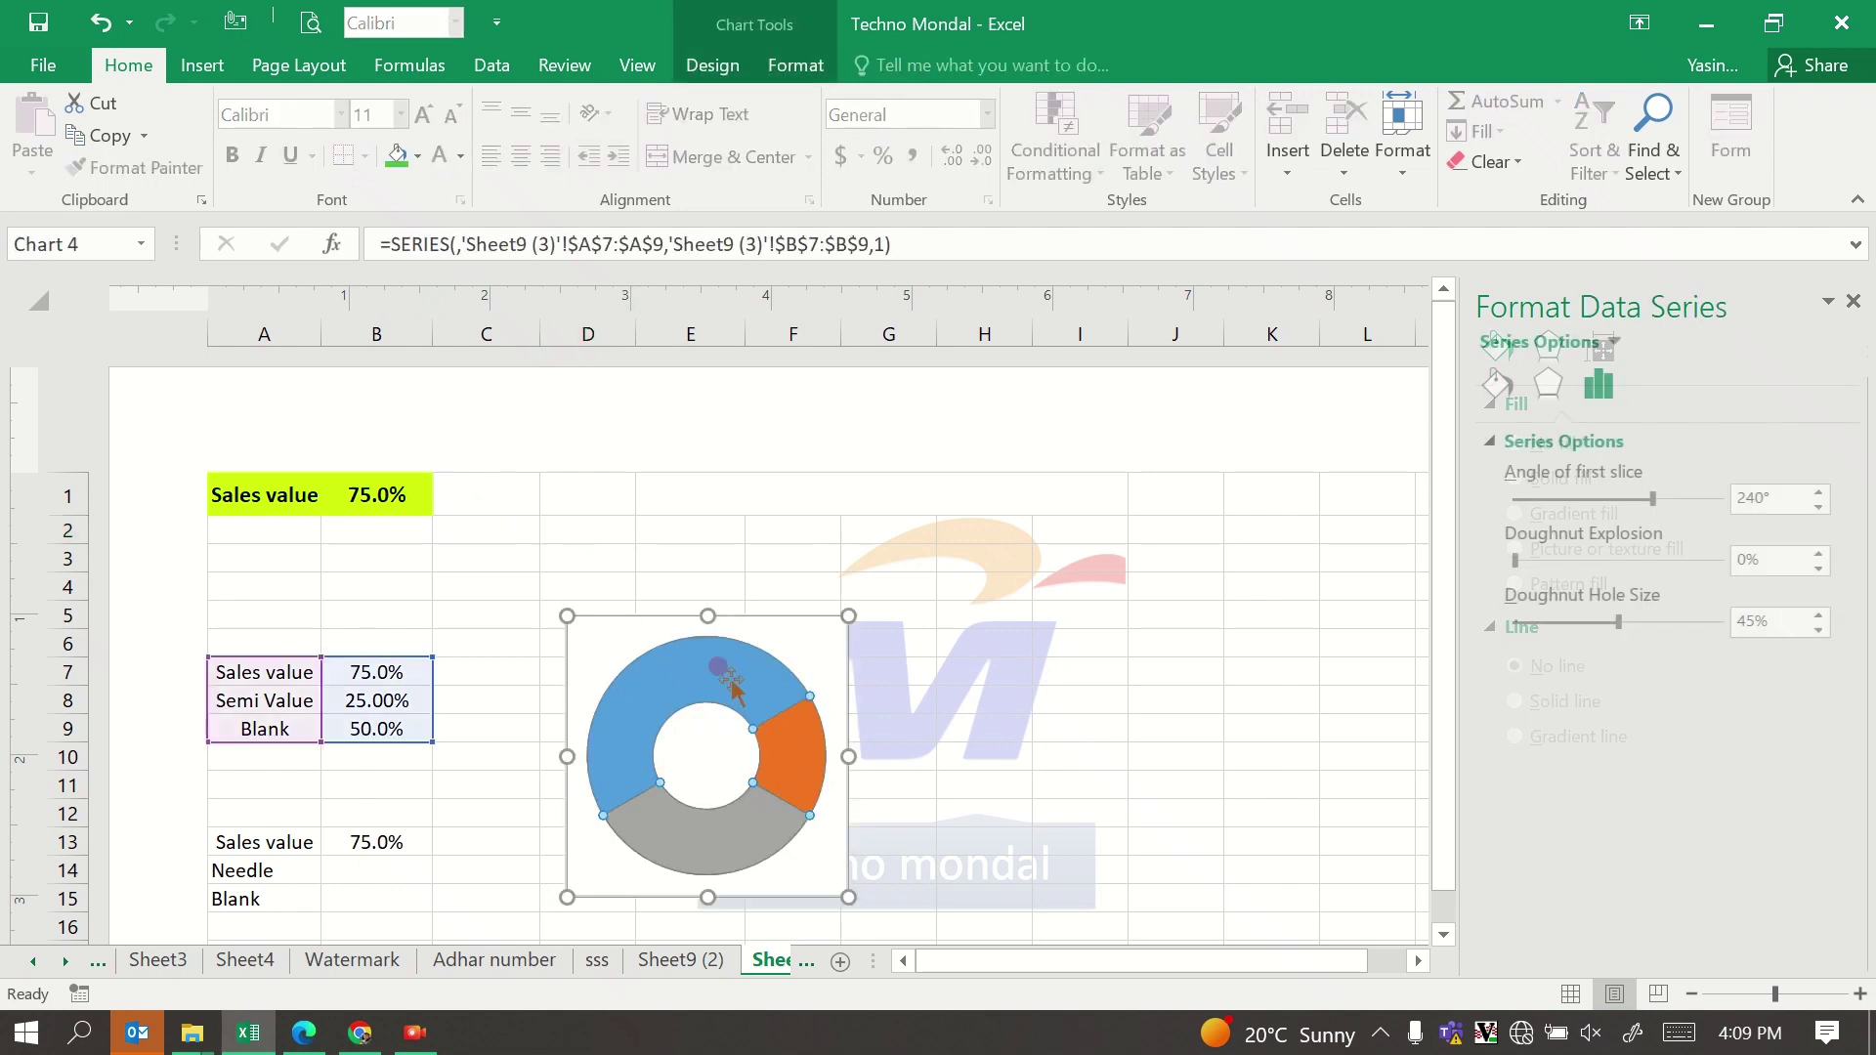
click(721, 672)
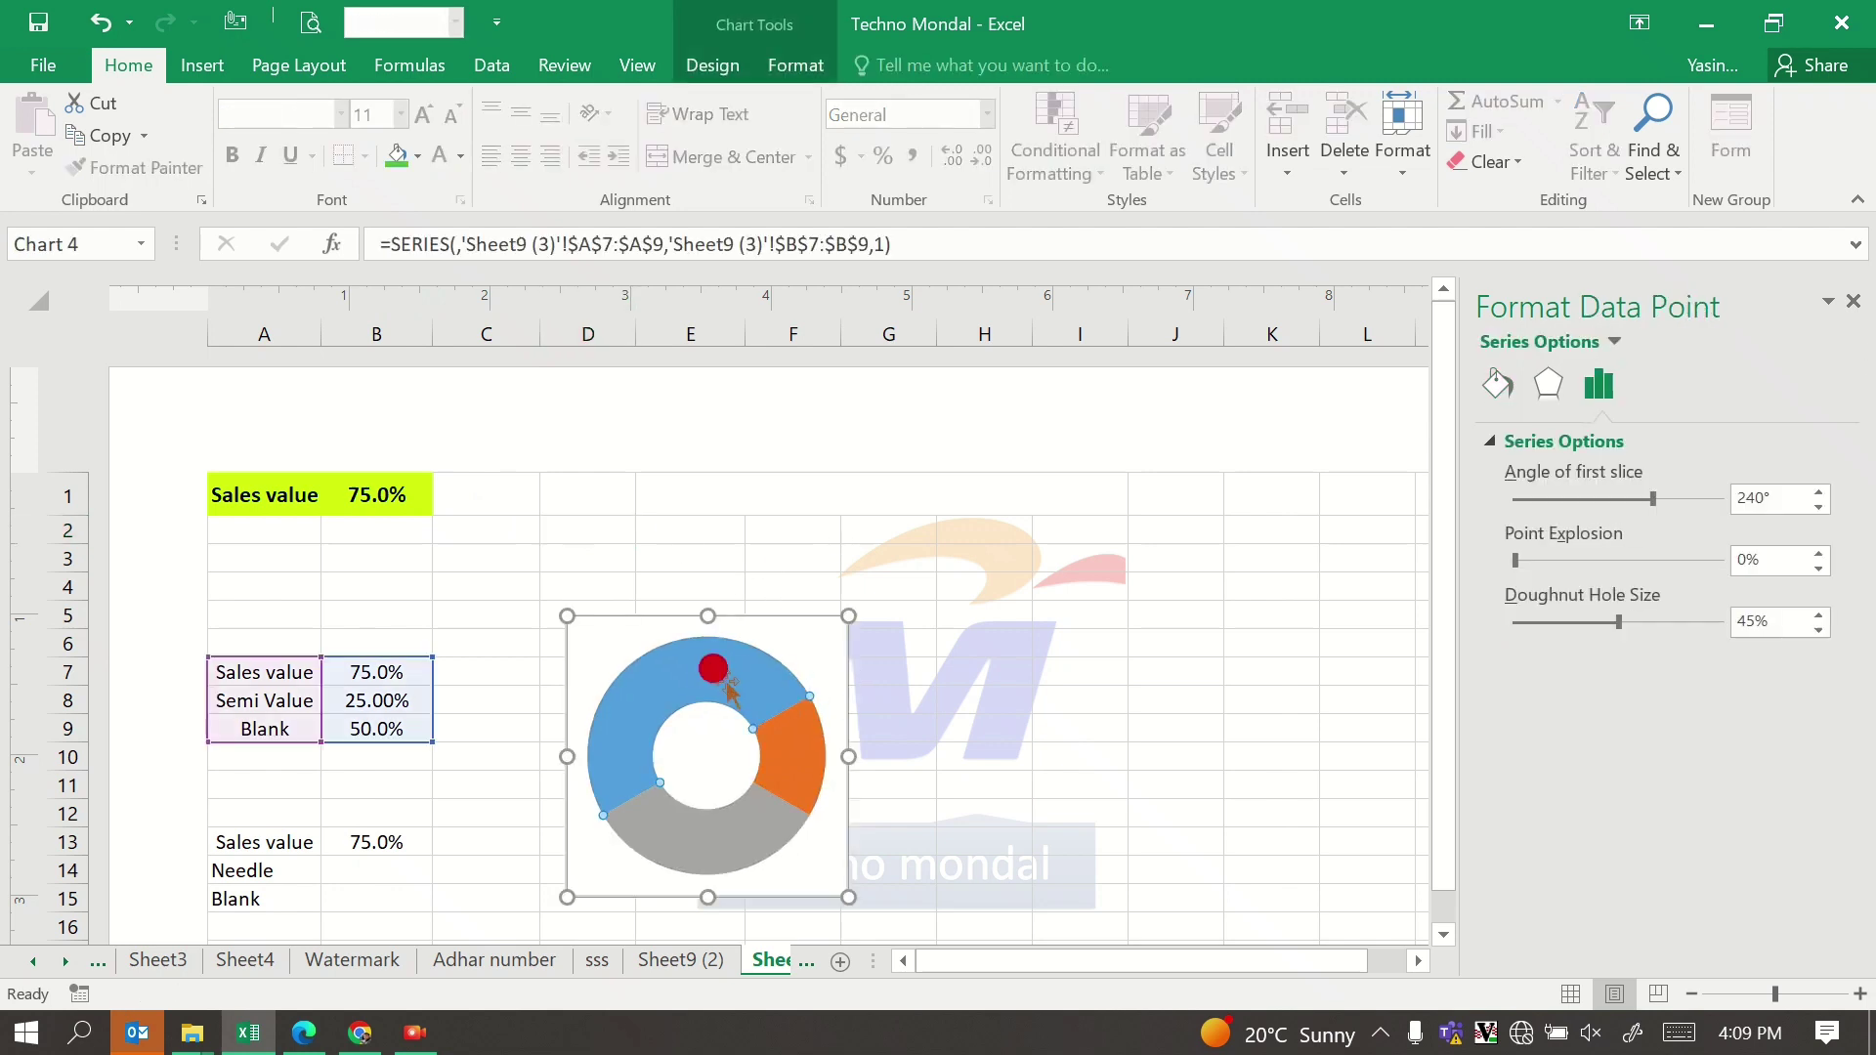
click(1521, 401)
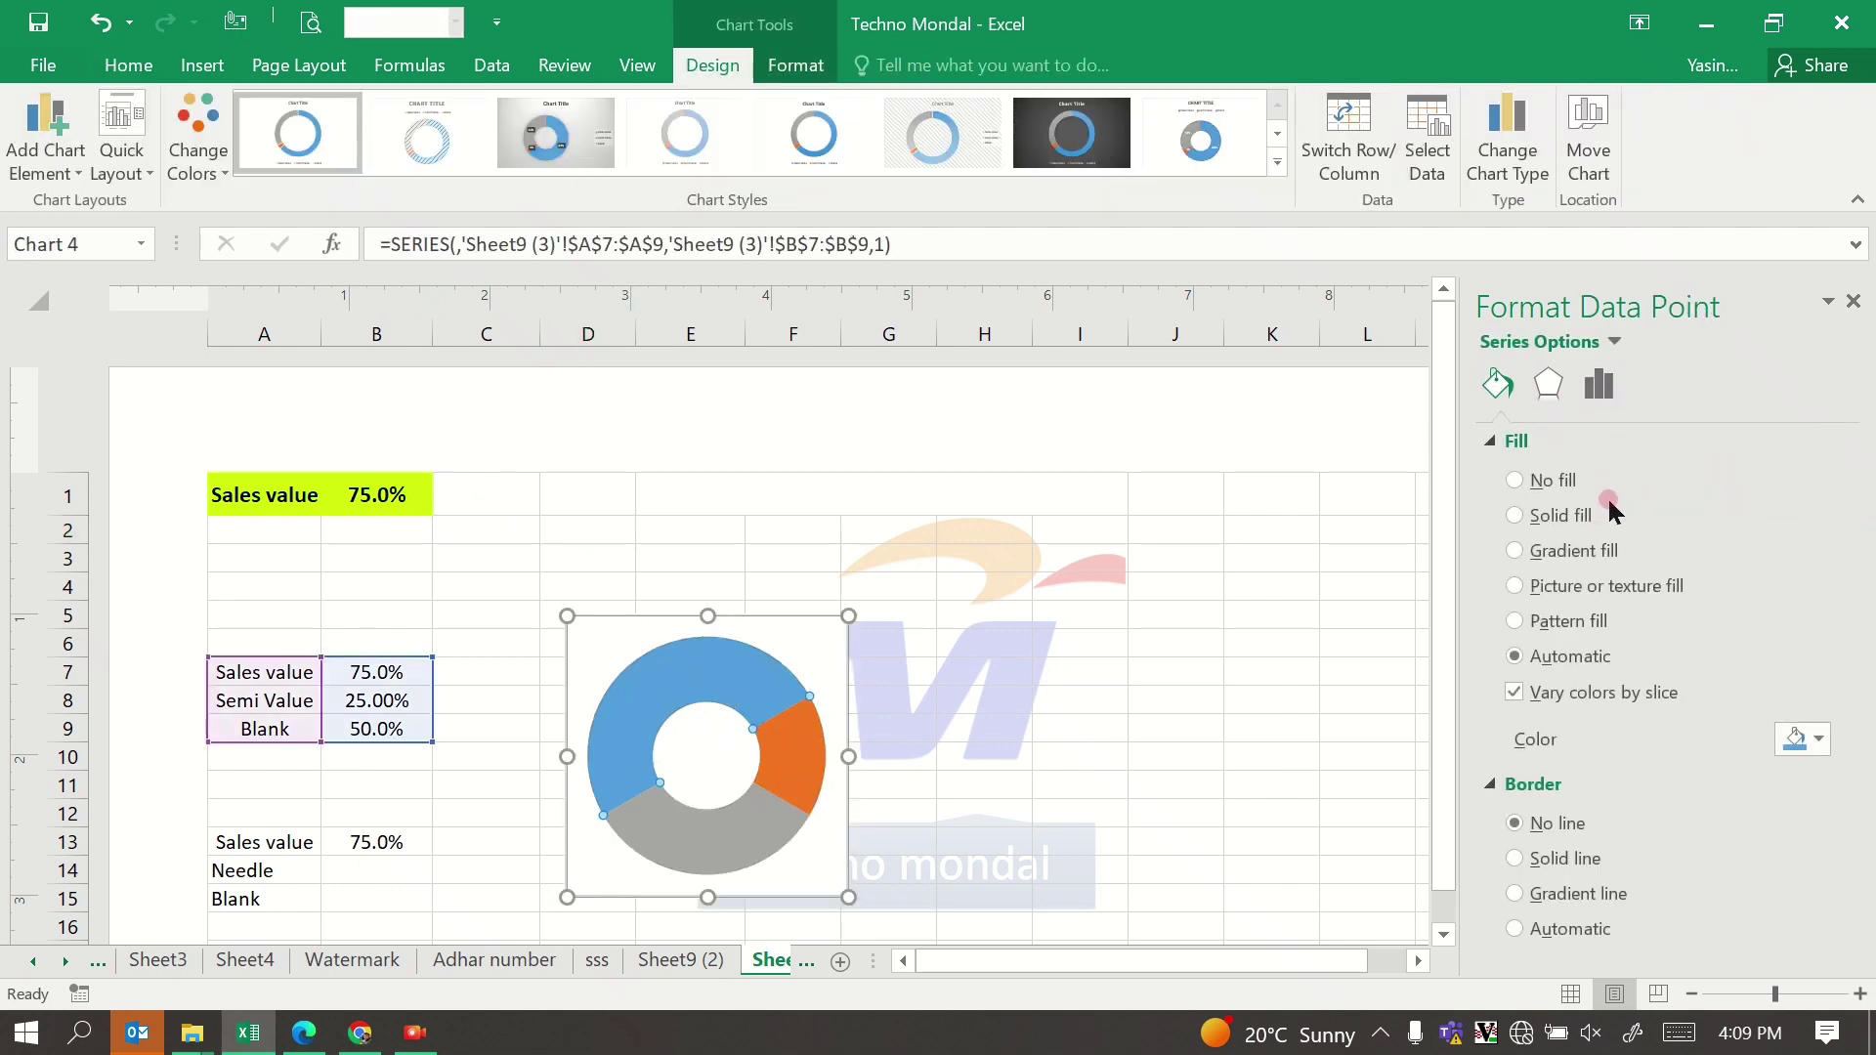
click(1561, 550)
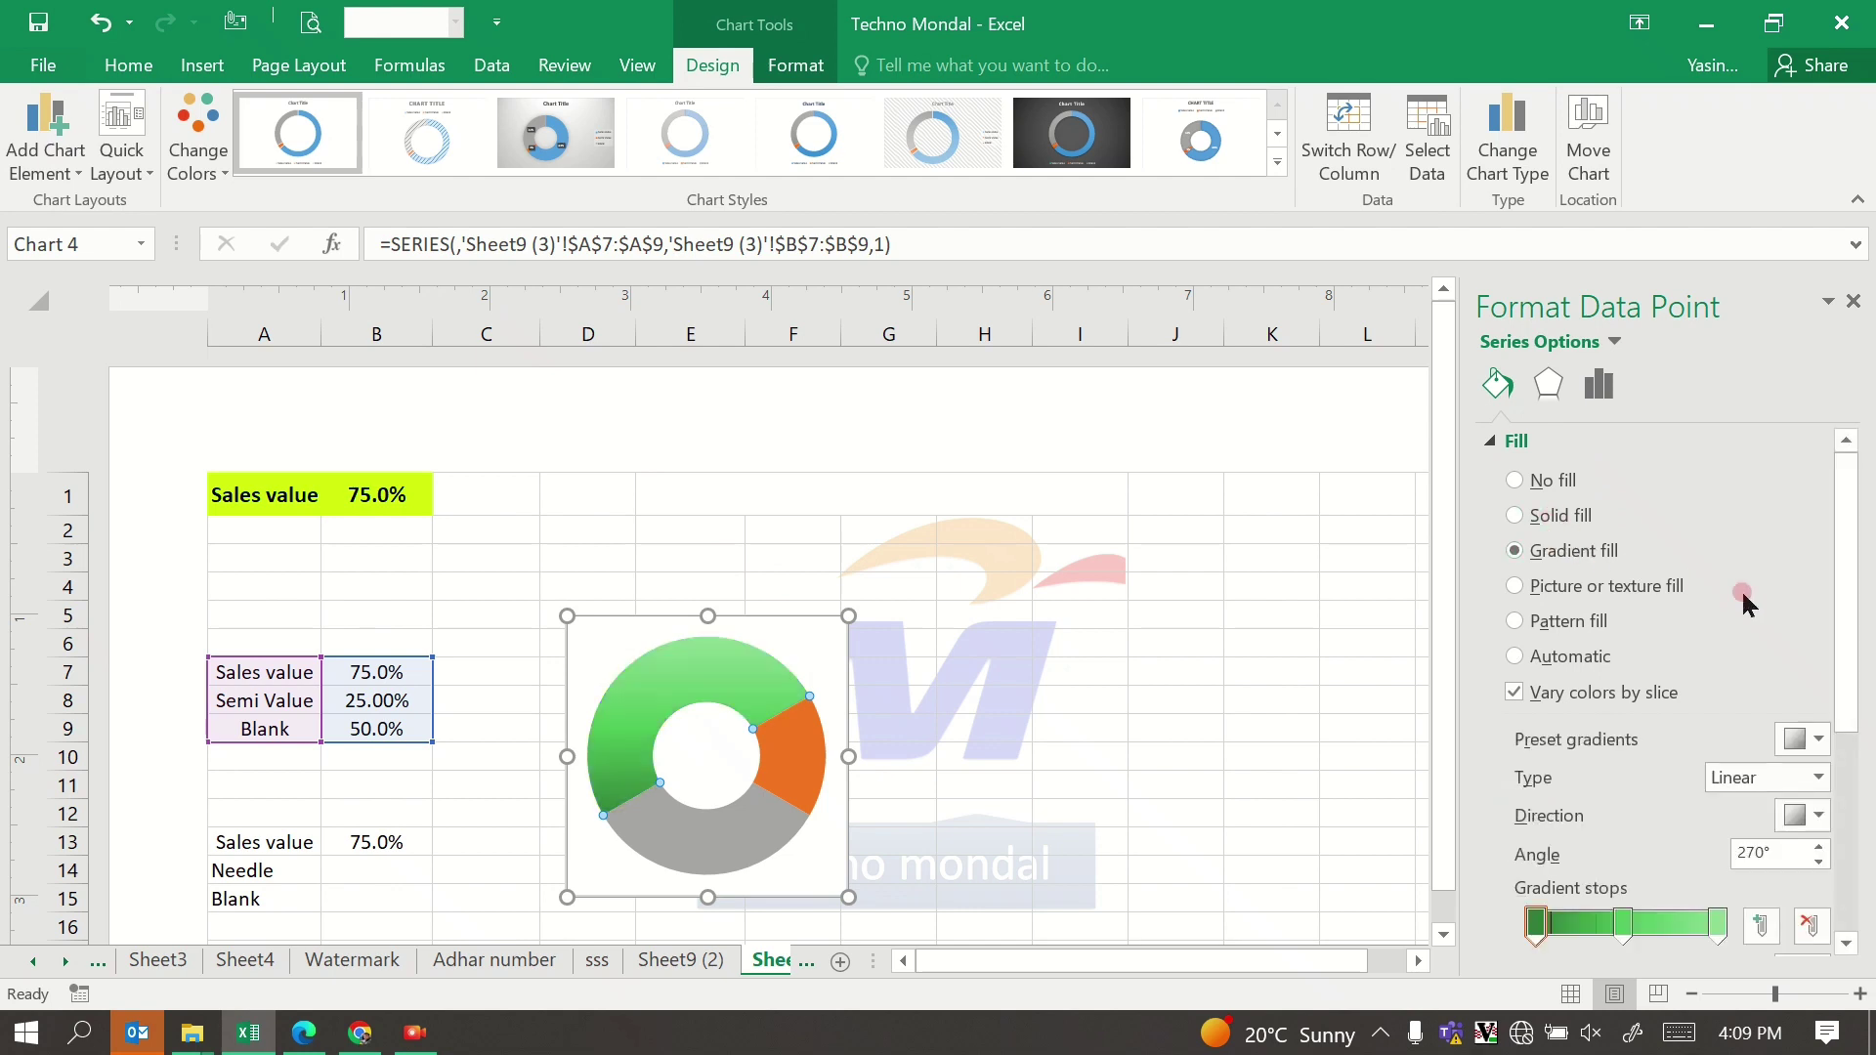
click(1809, 740)
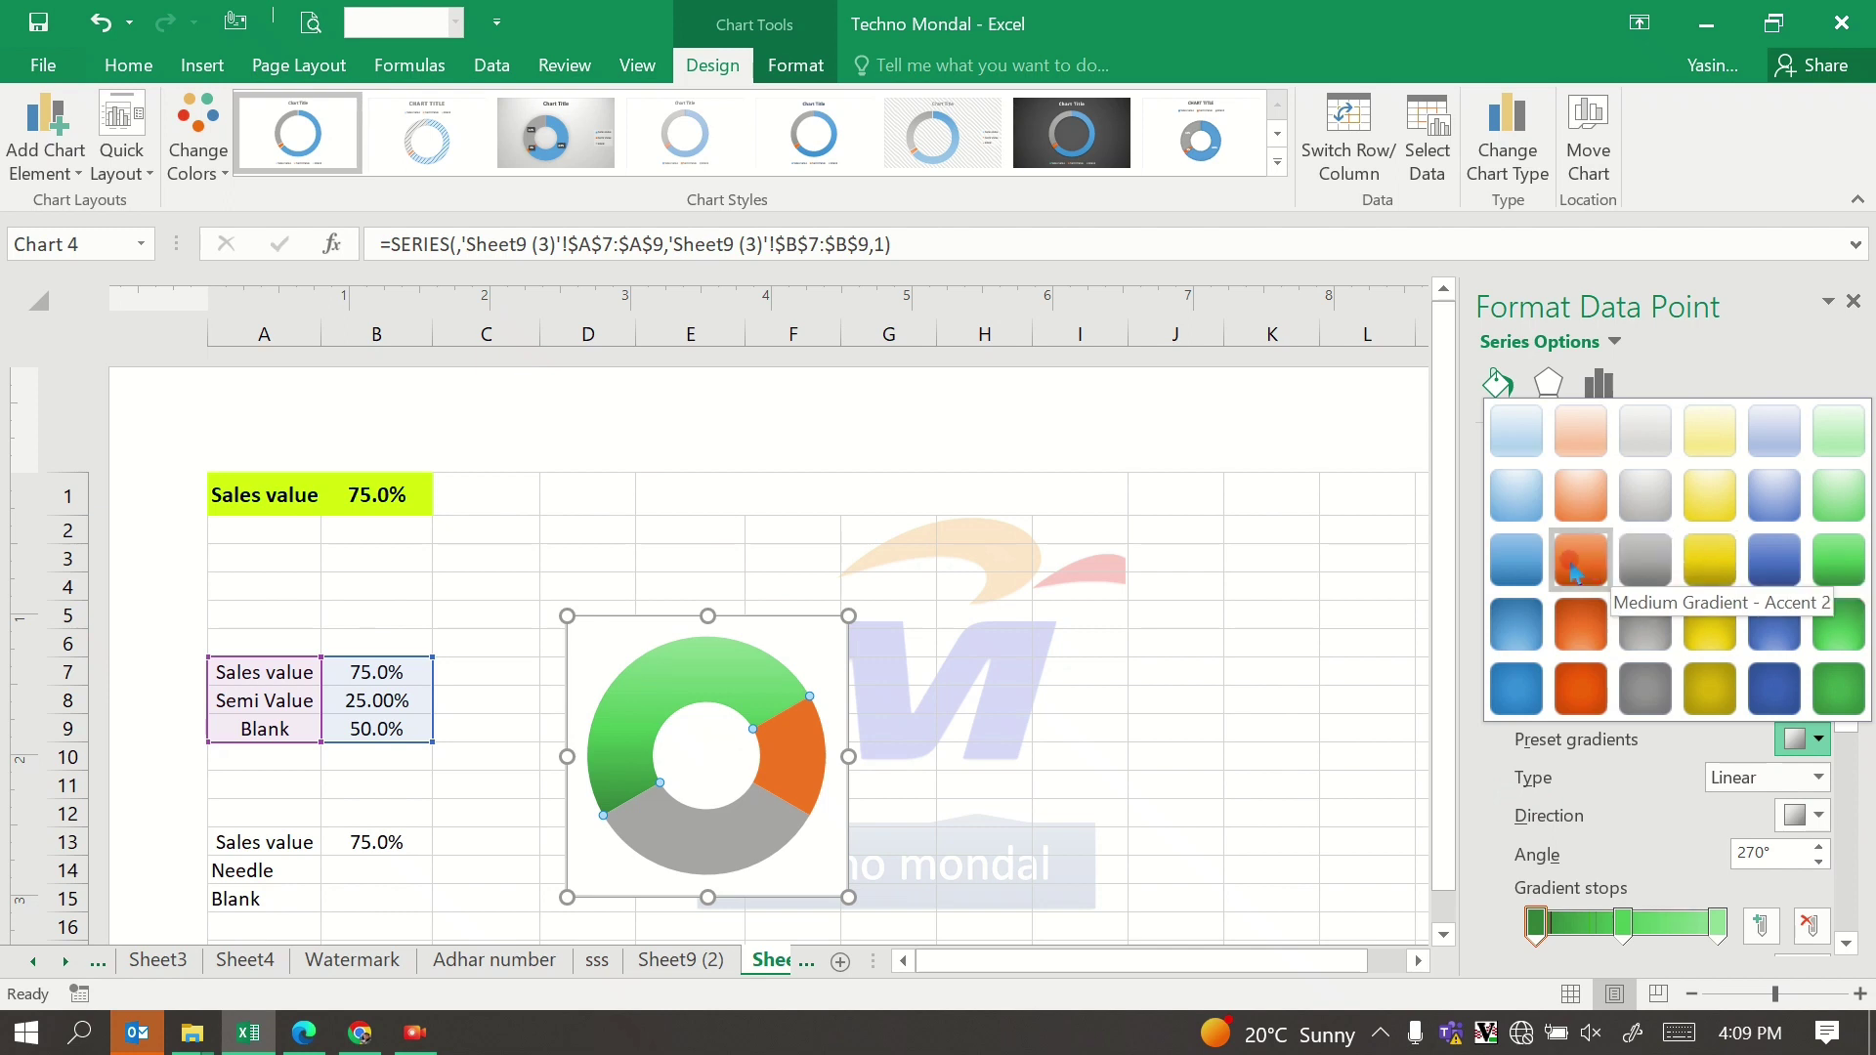
click(1575, 571)
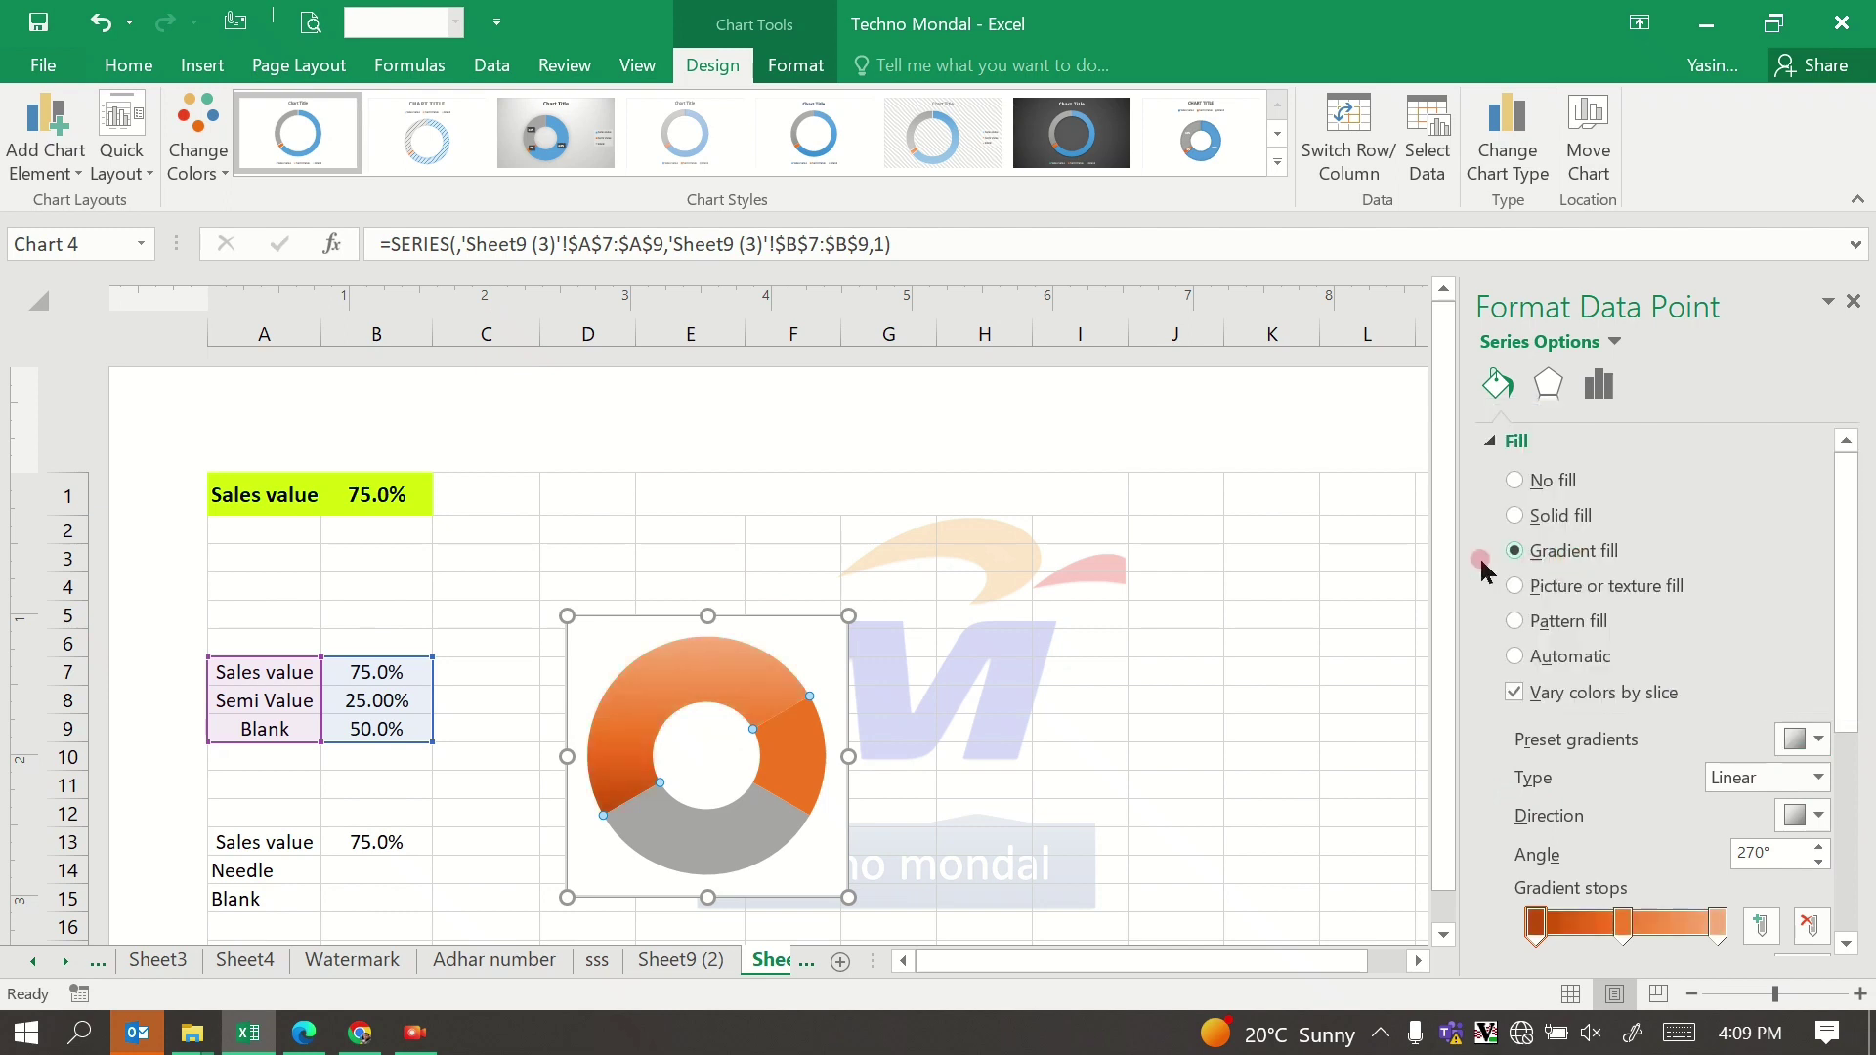
Step: Set the slice's gradient direction to Linear Left
click(1818, 777)
click(1805, 739)
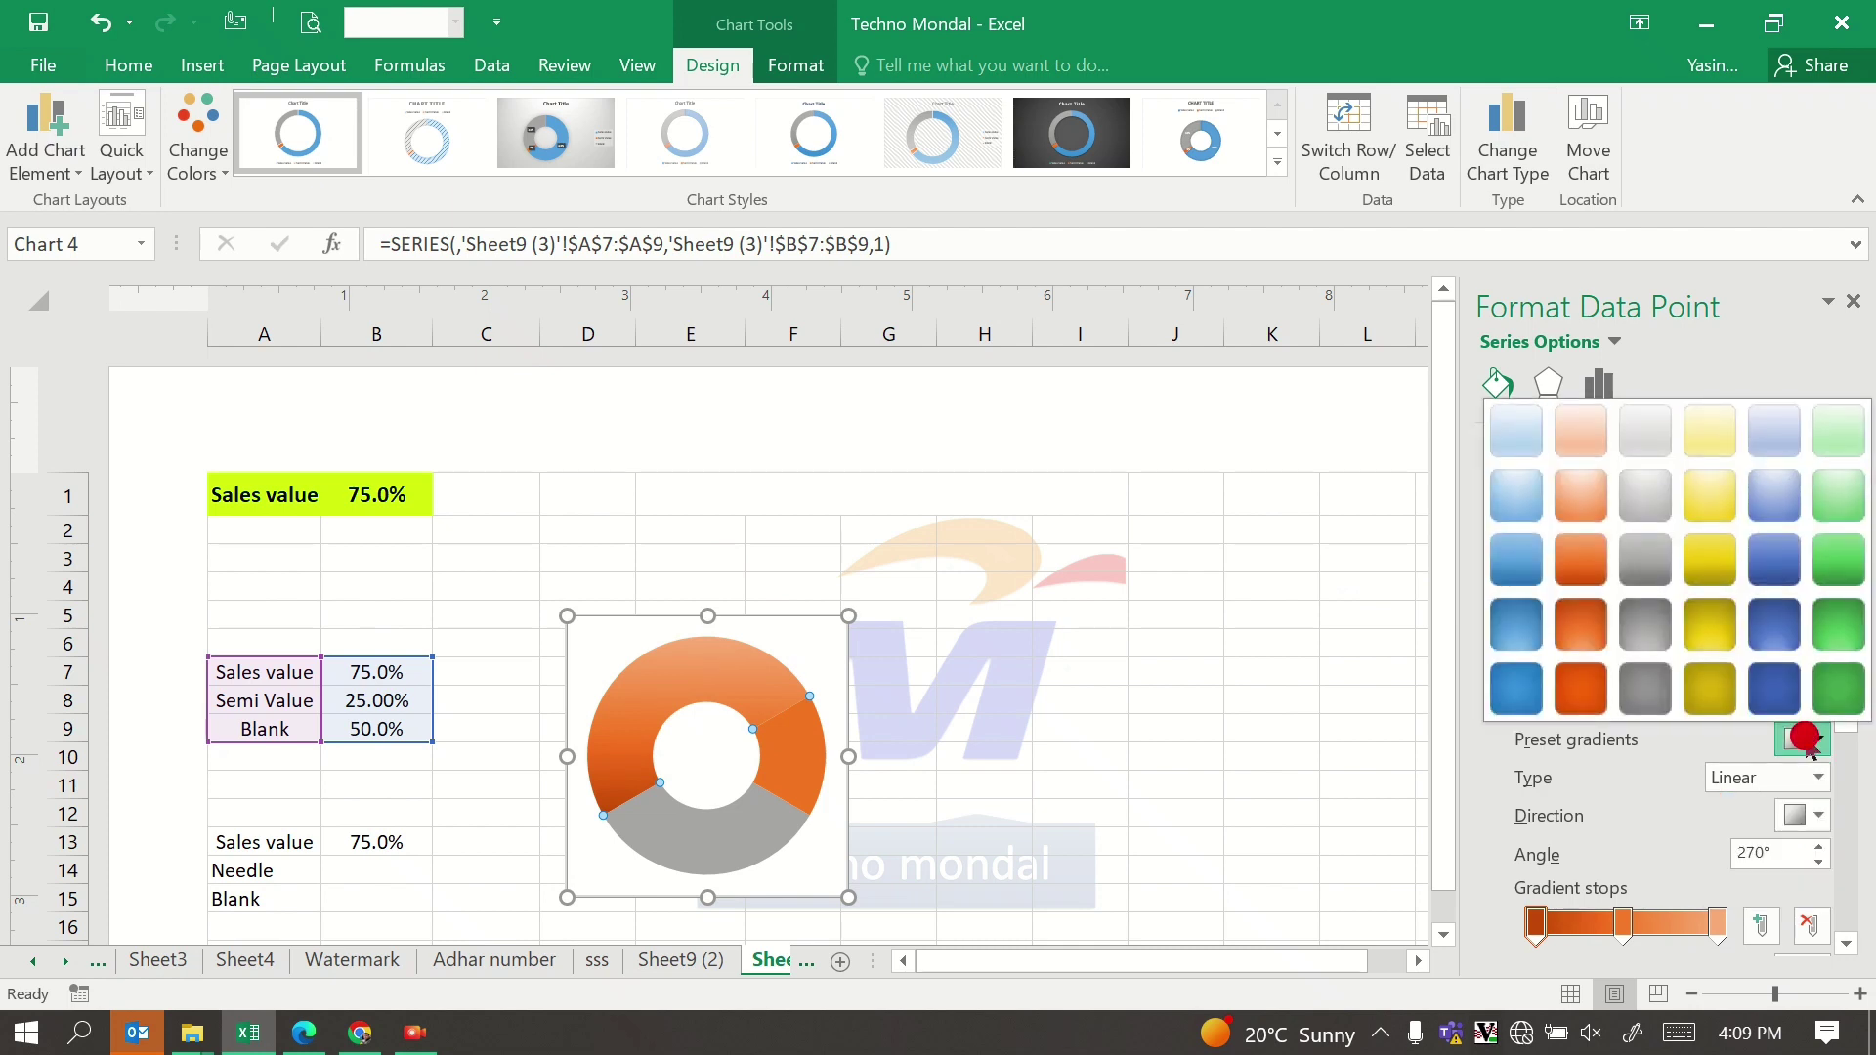
click(1805, 816)
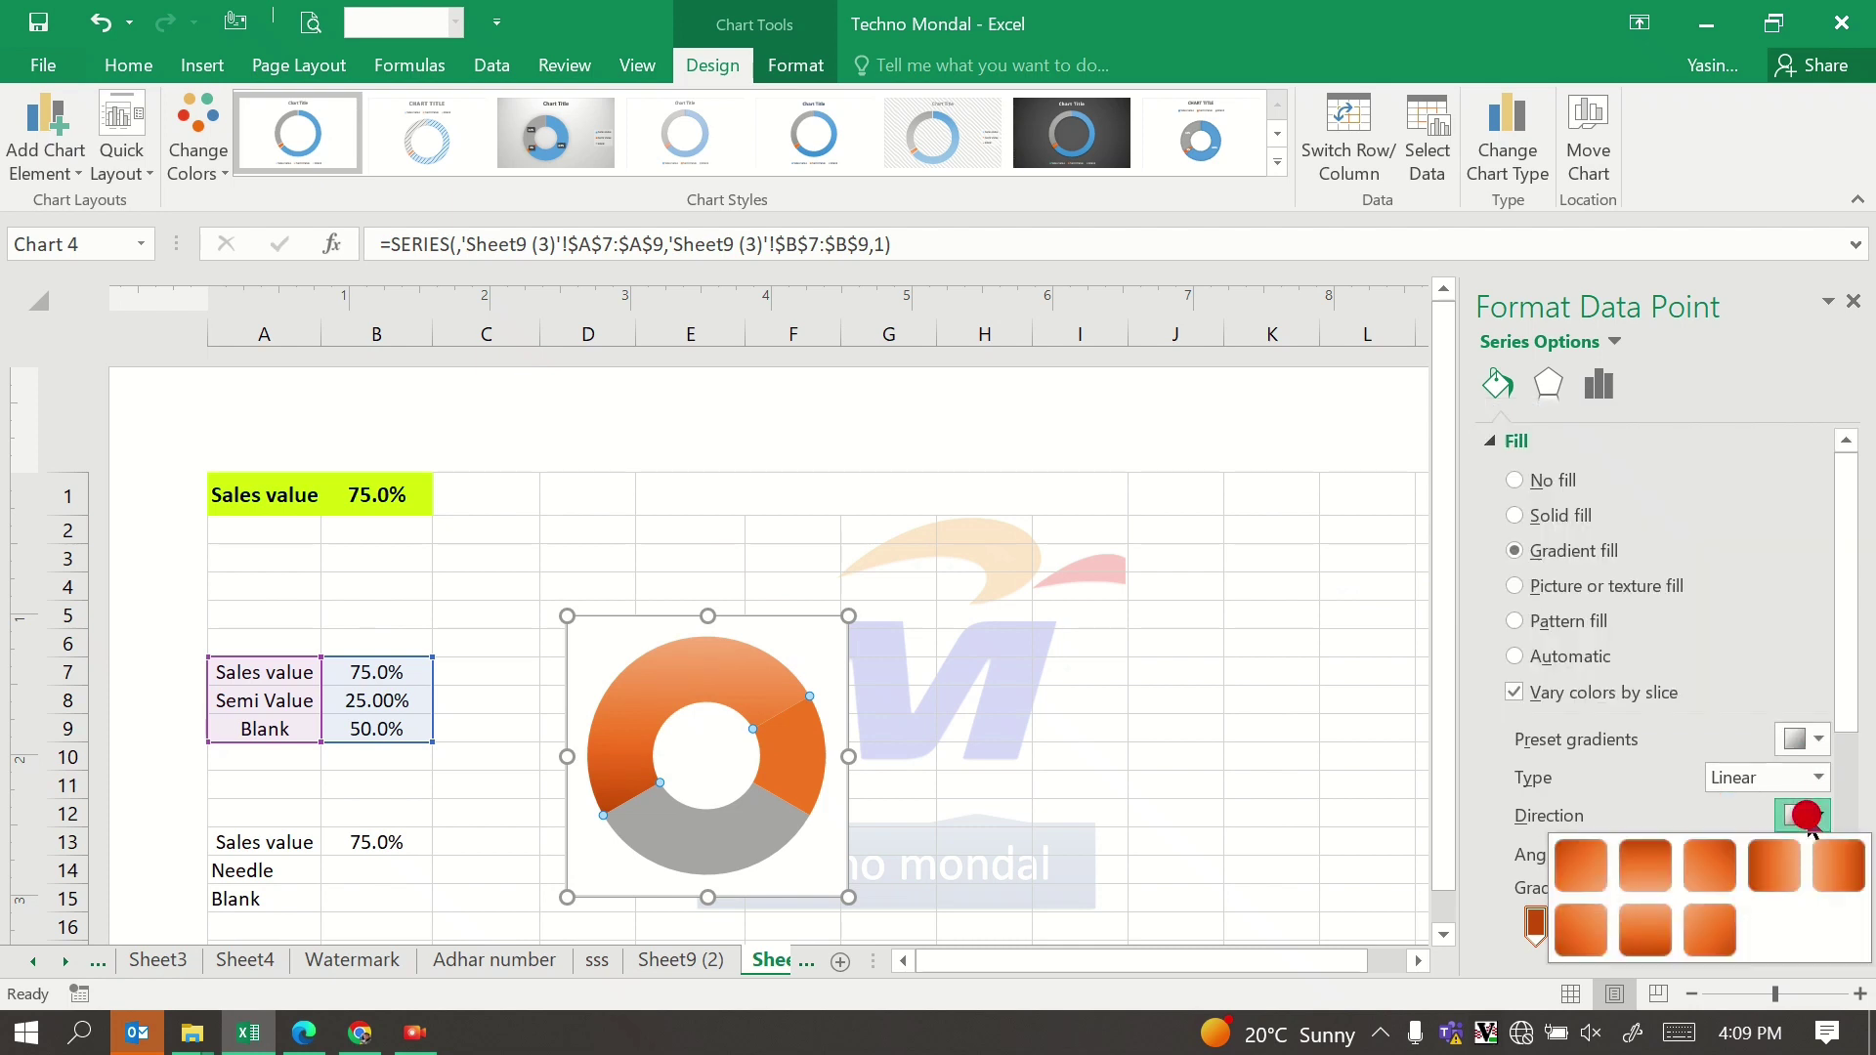
click(1855, 880)
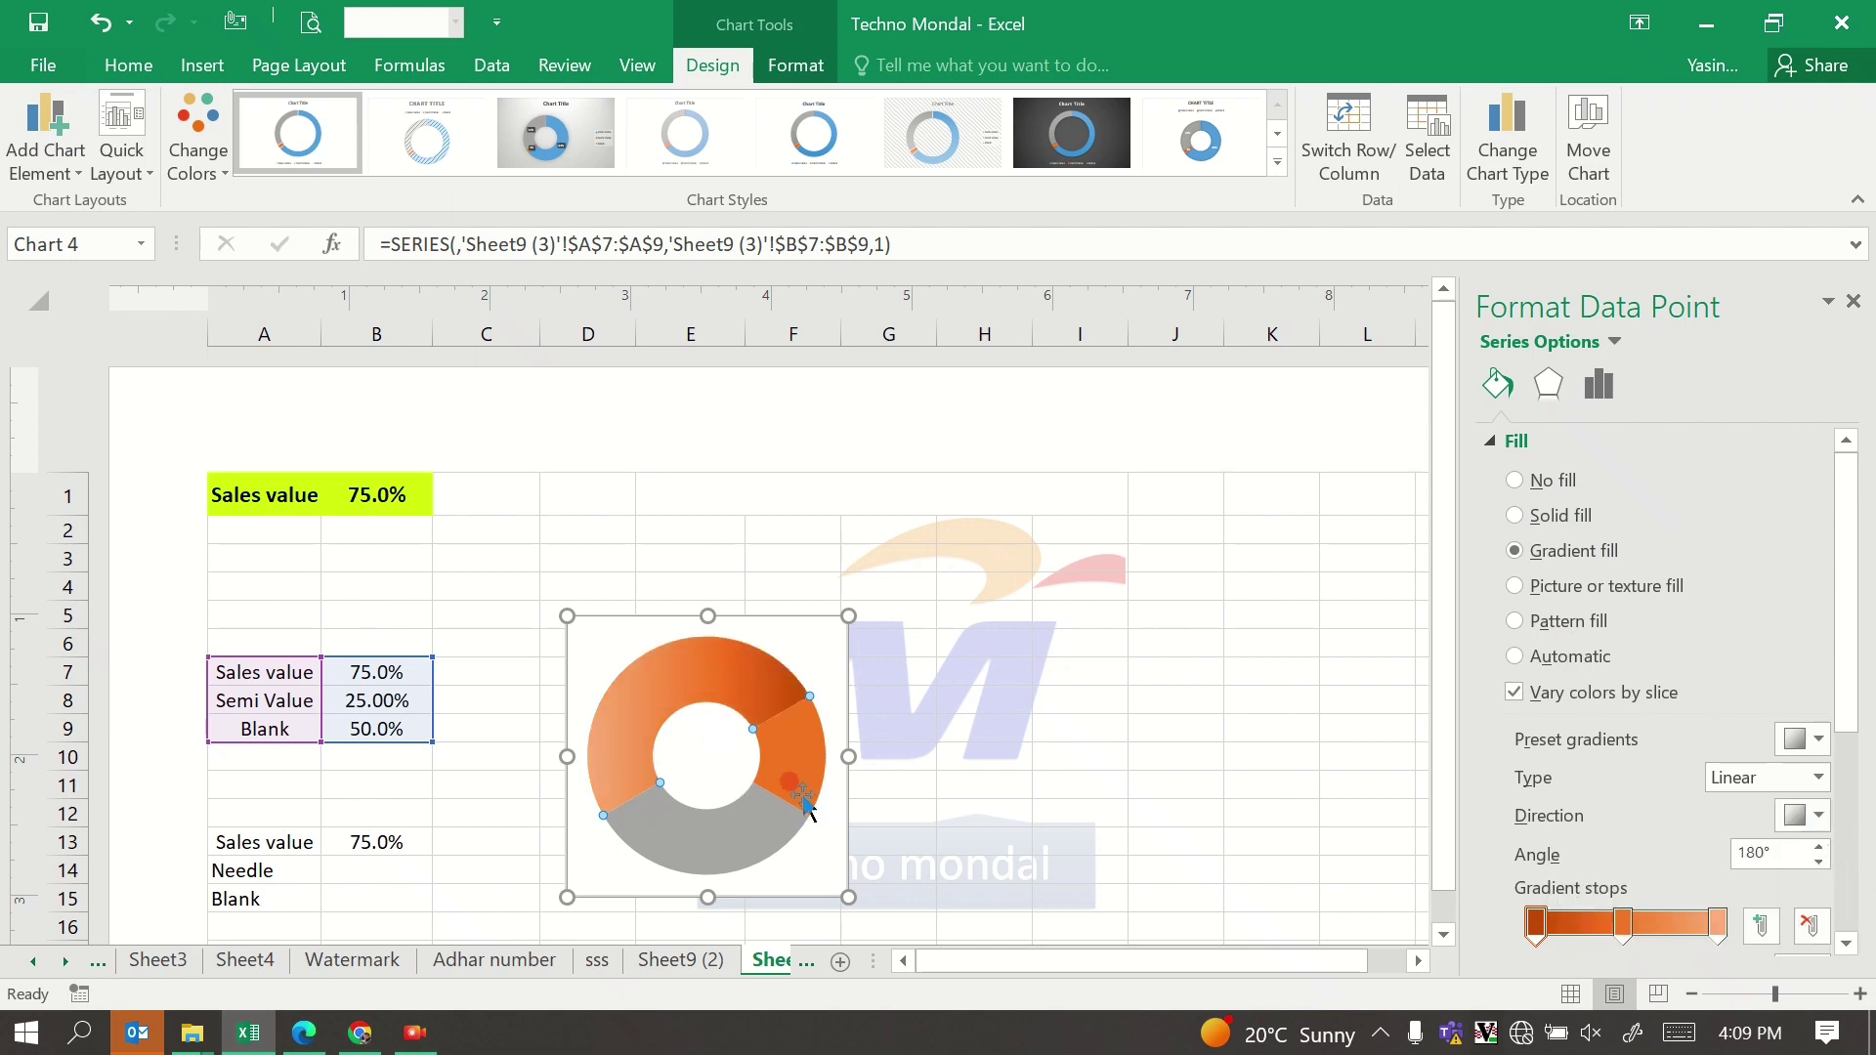
click(781, 745)
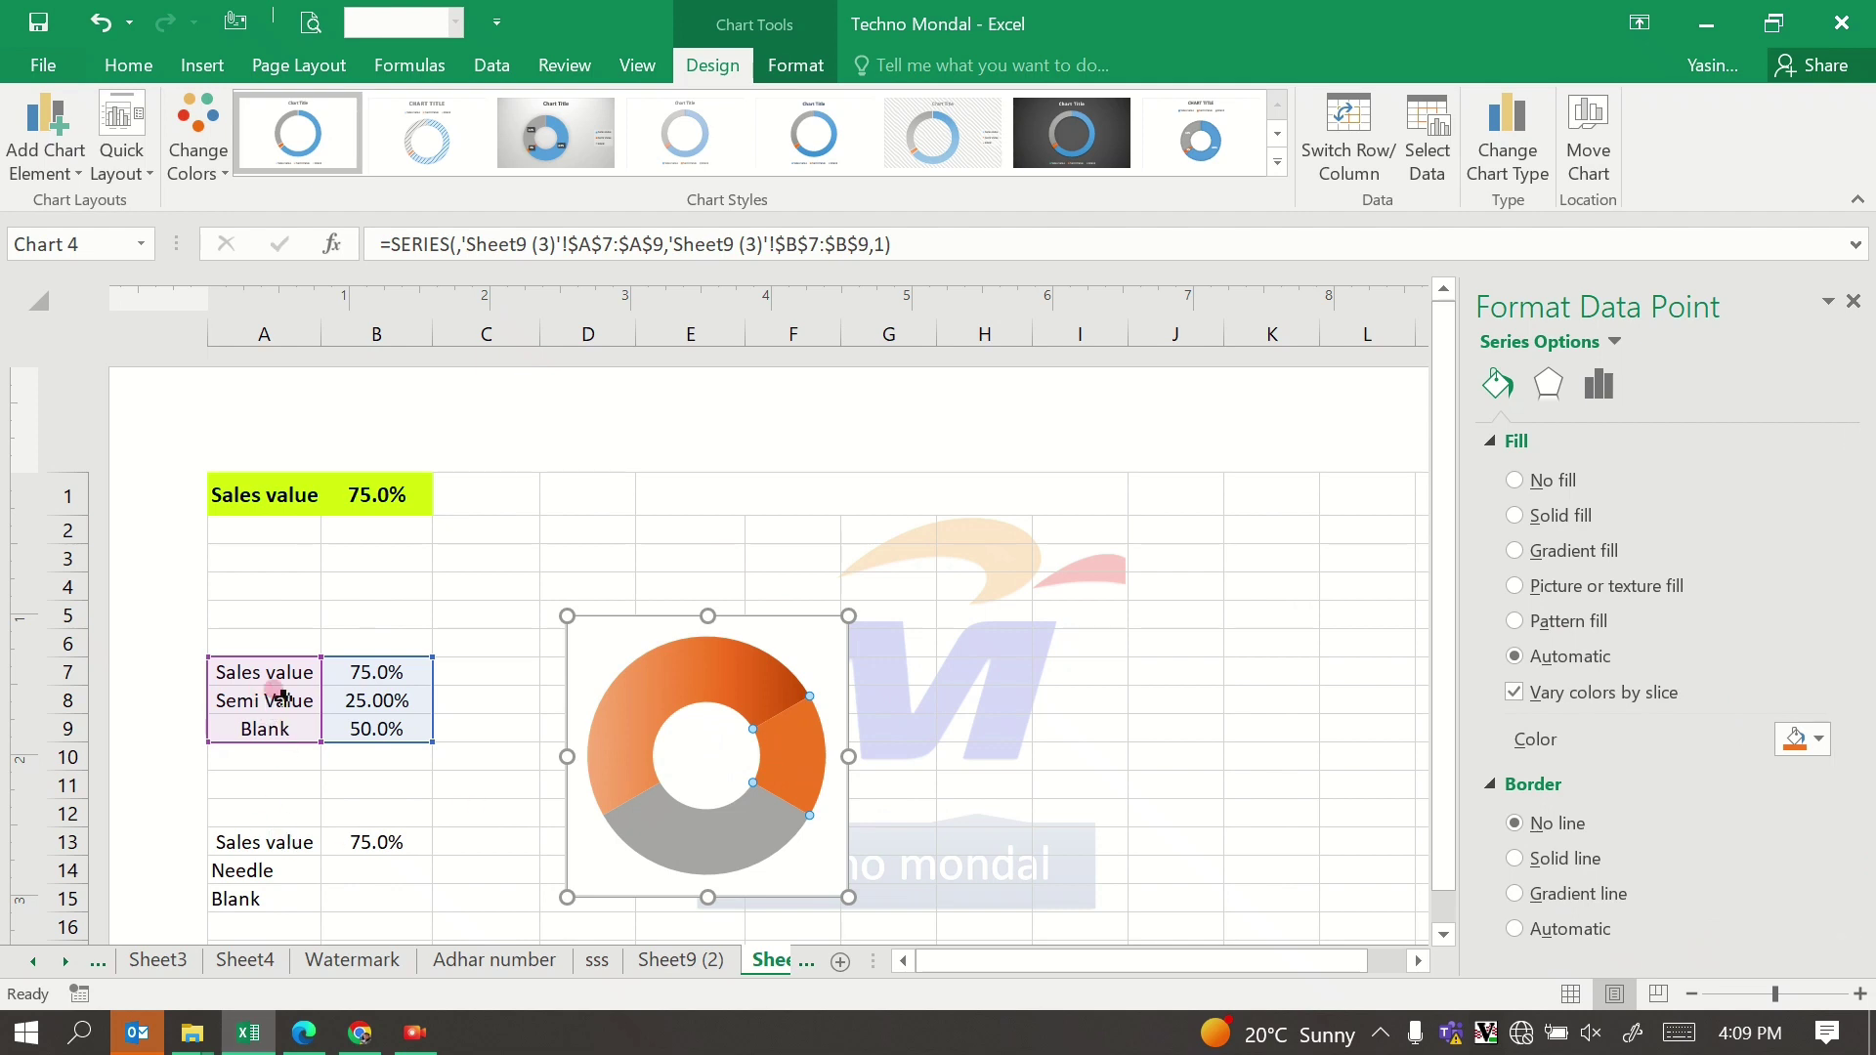
Step: Fill the Semi Value slice with solid White, Background 1, Darker 5%
click(803, 718)
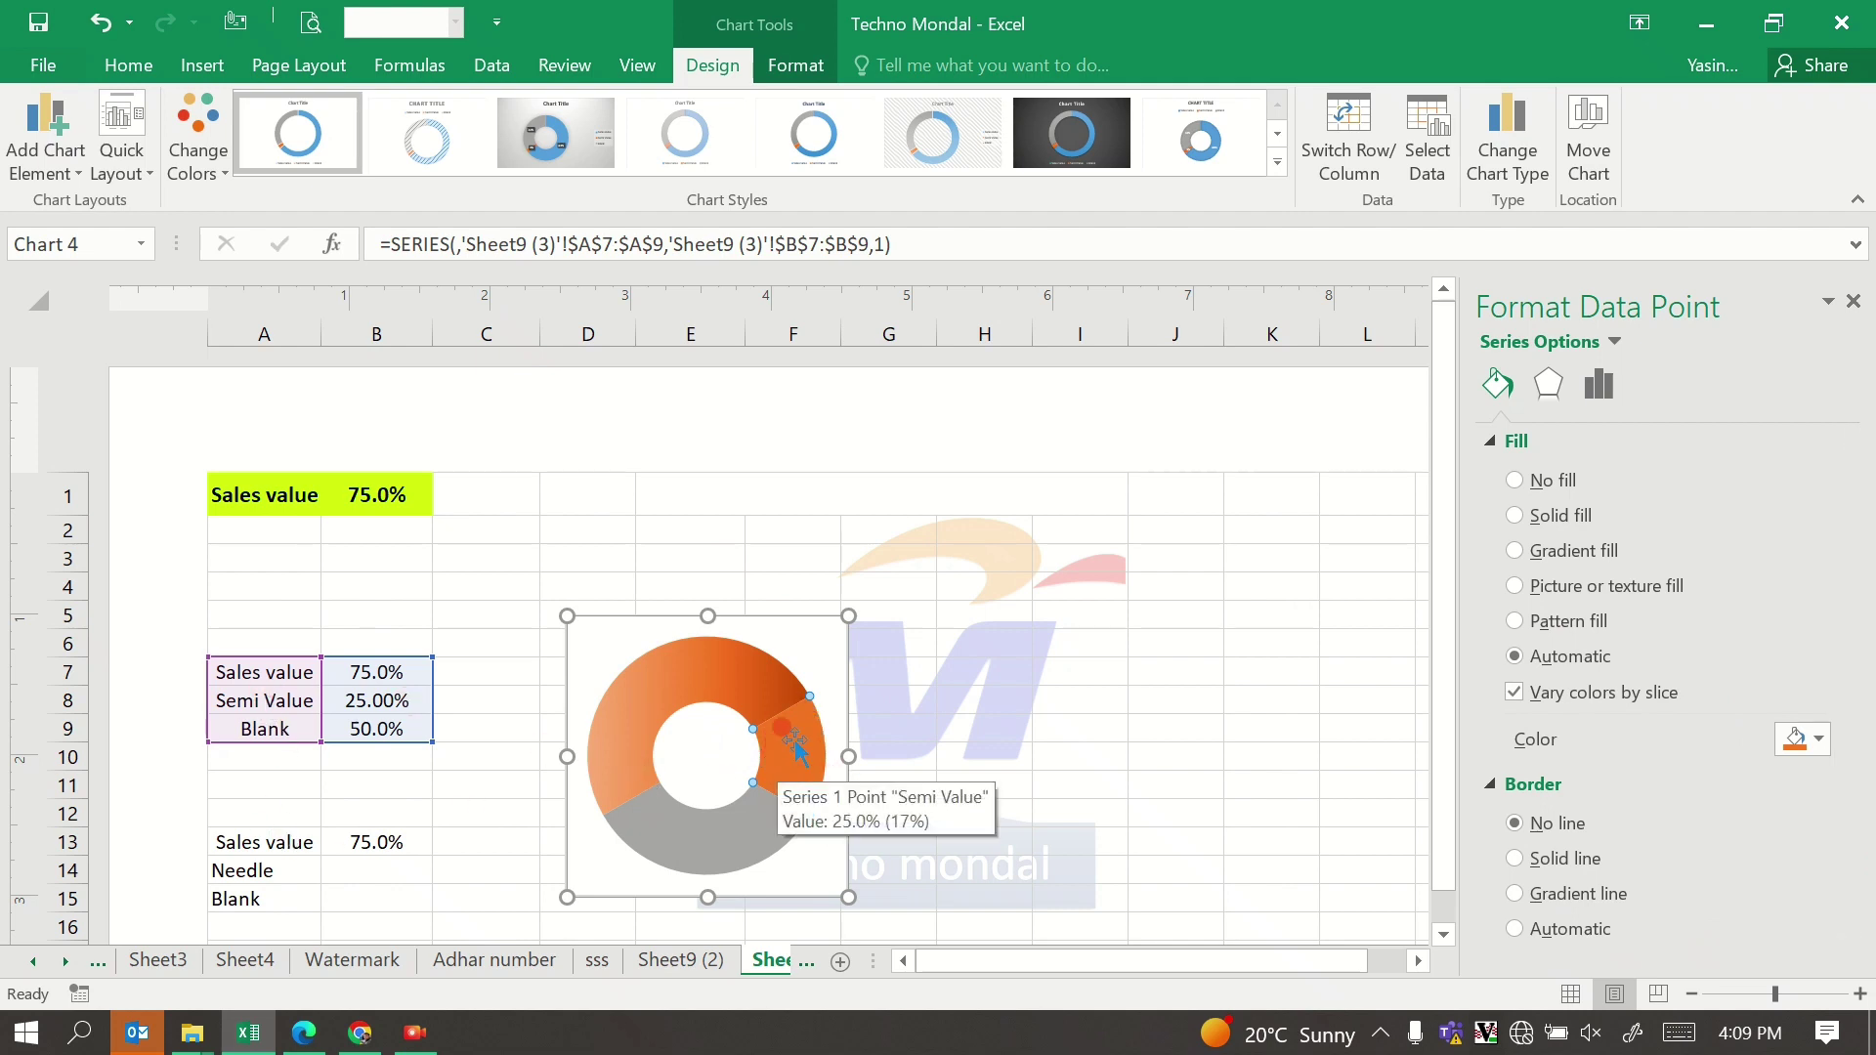
click(782, 726)
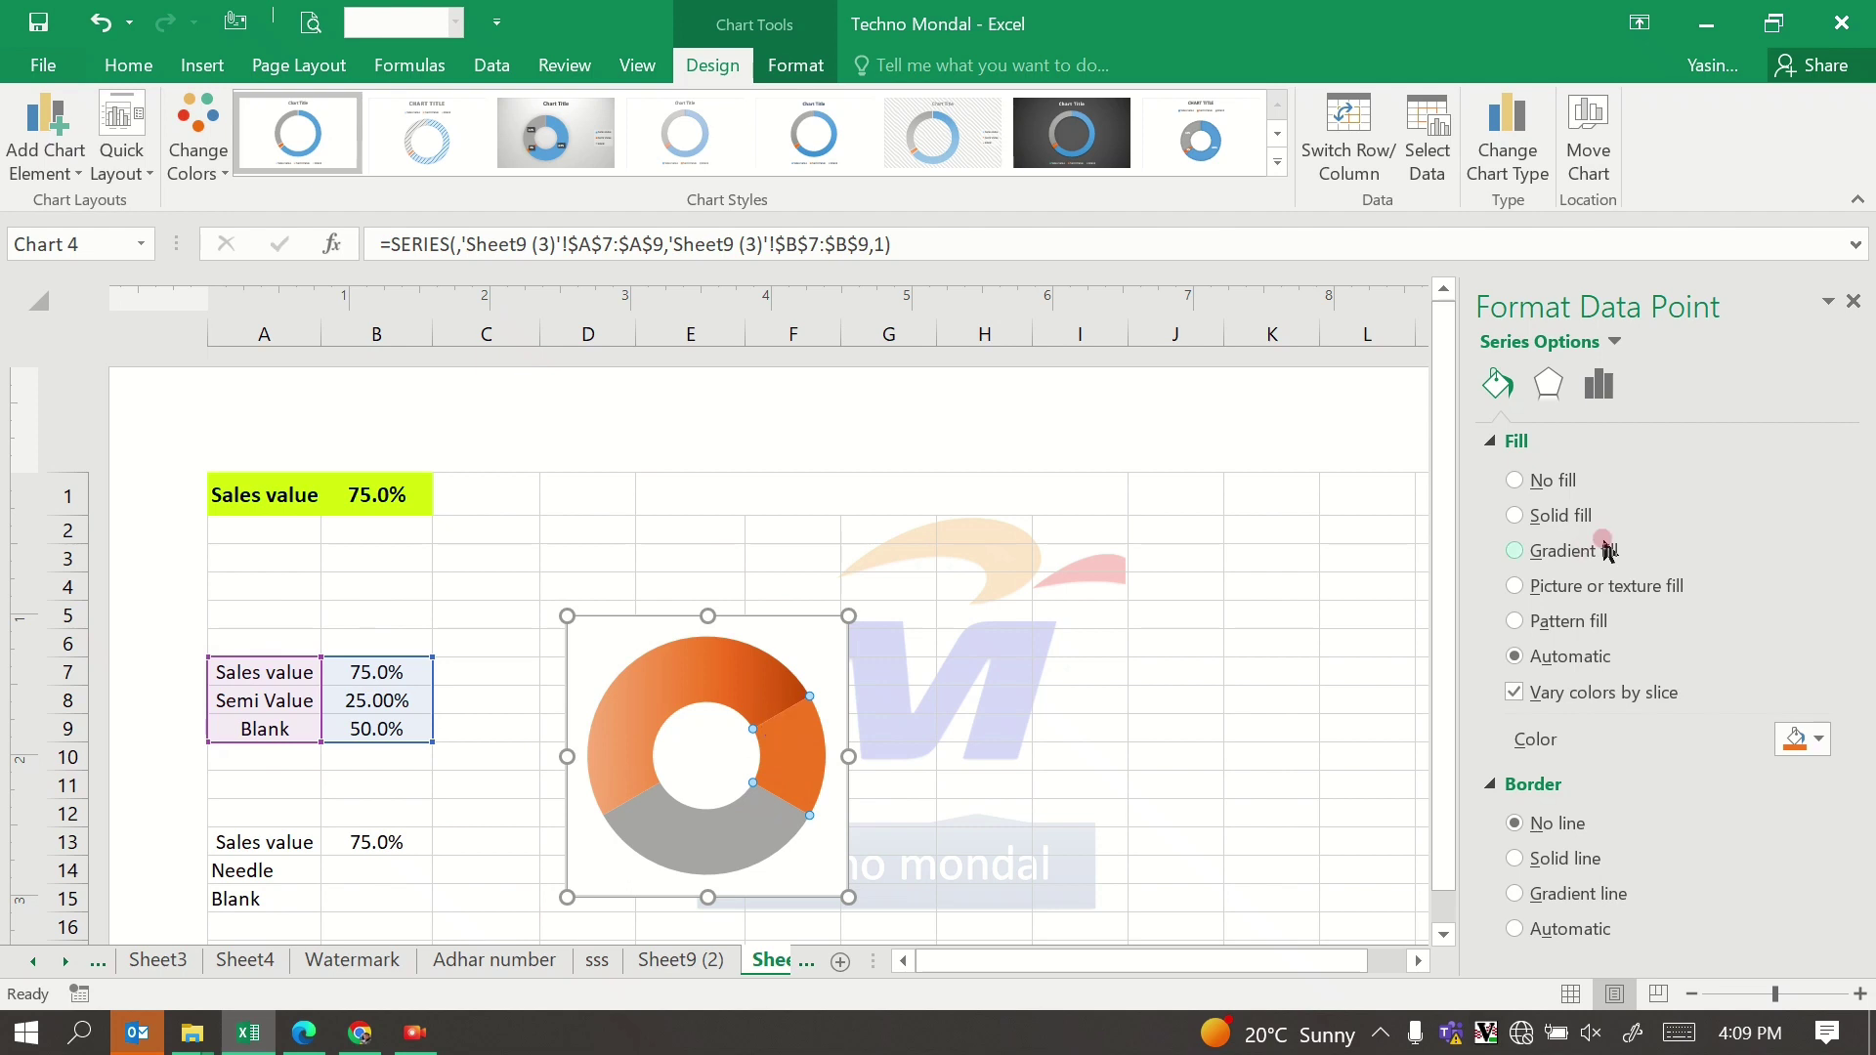
click(1514, 515)
click(1803, 742)
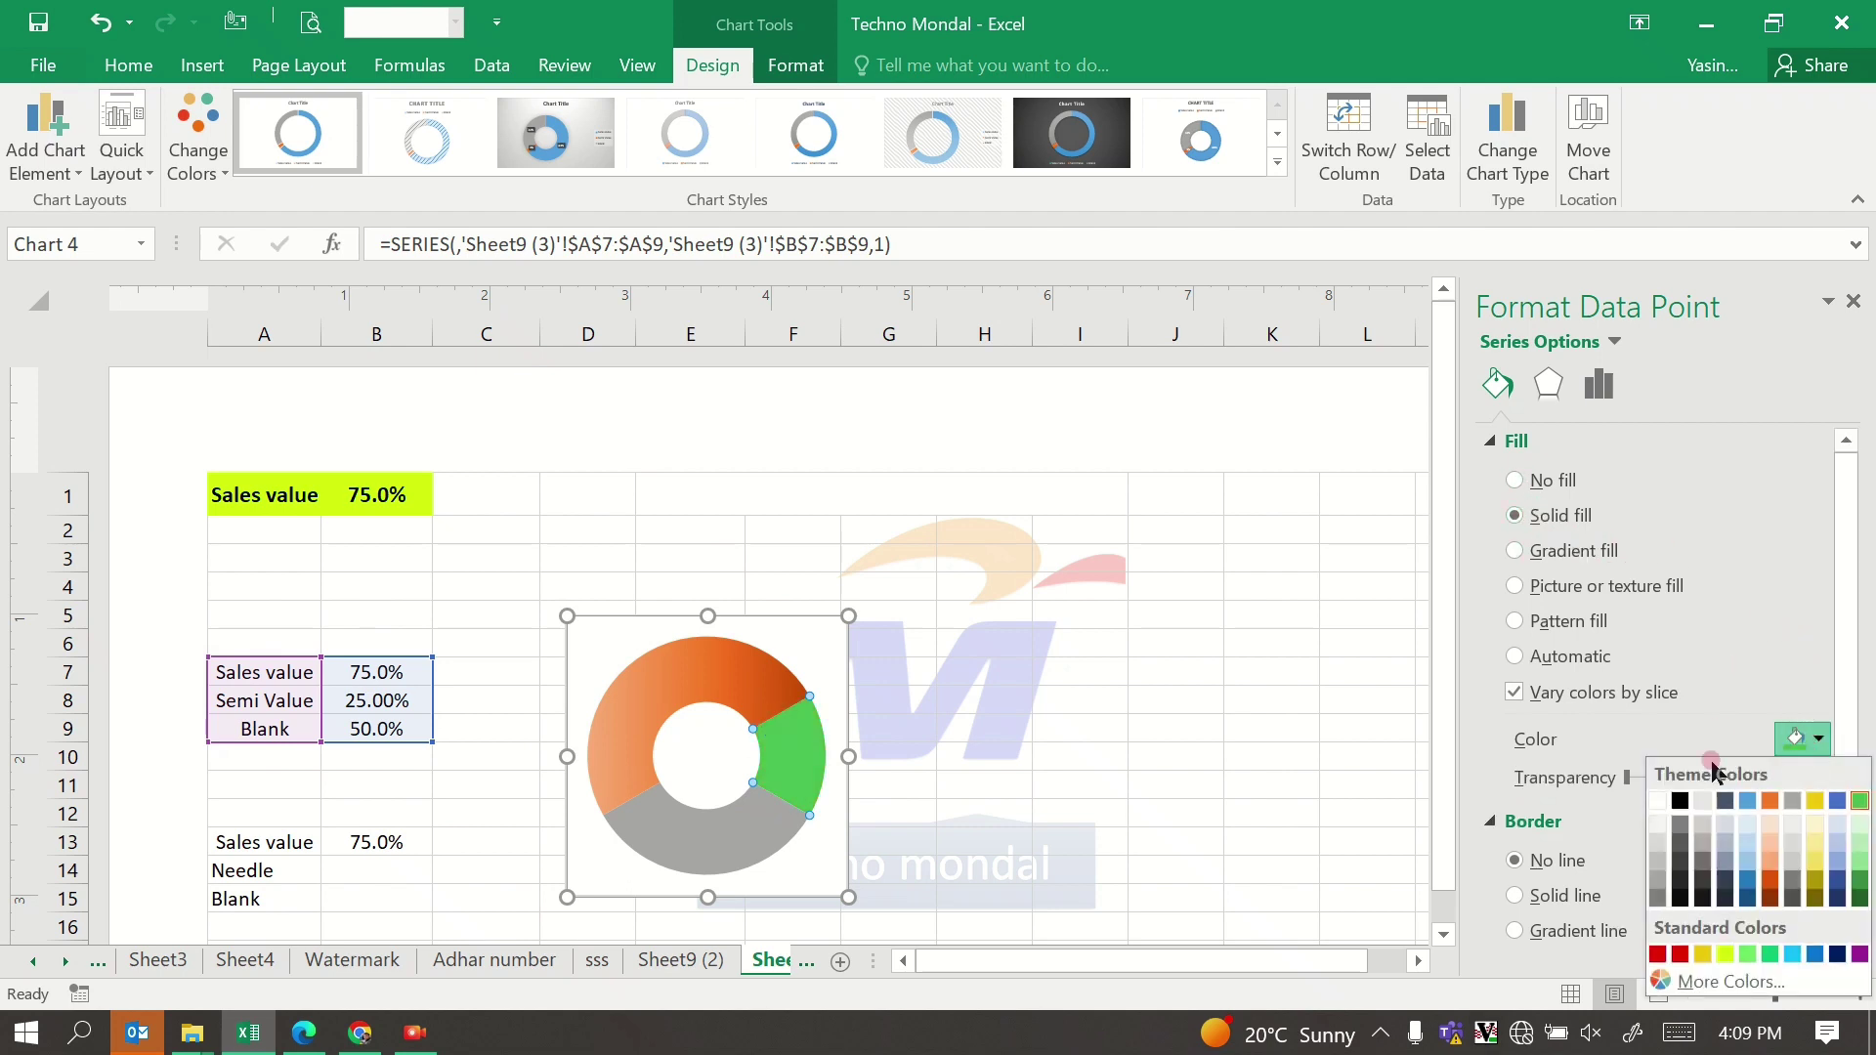
click(1658, 826)
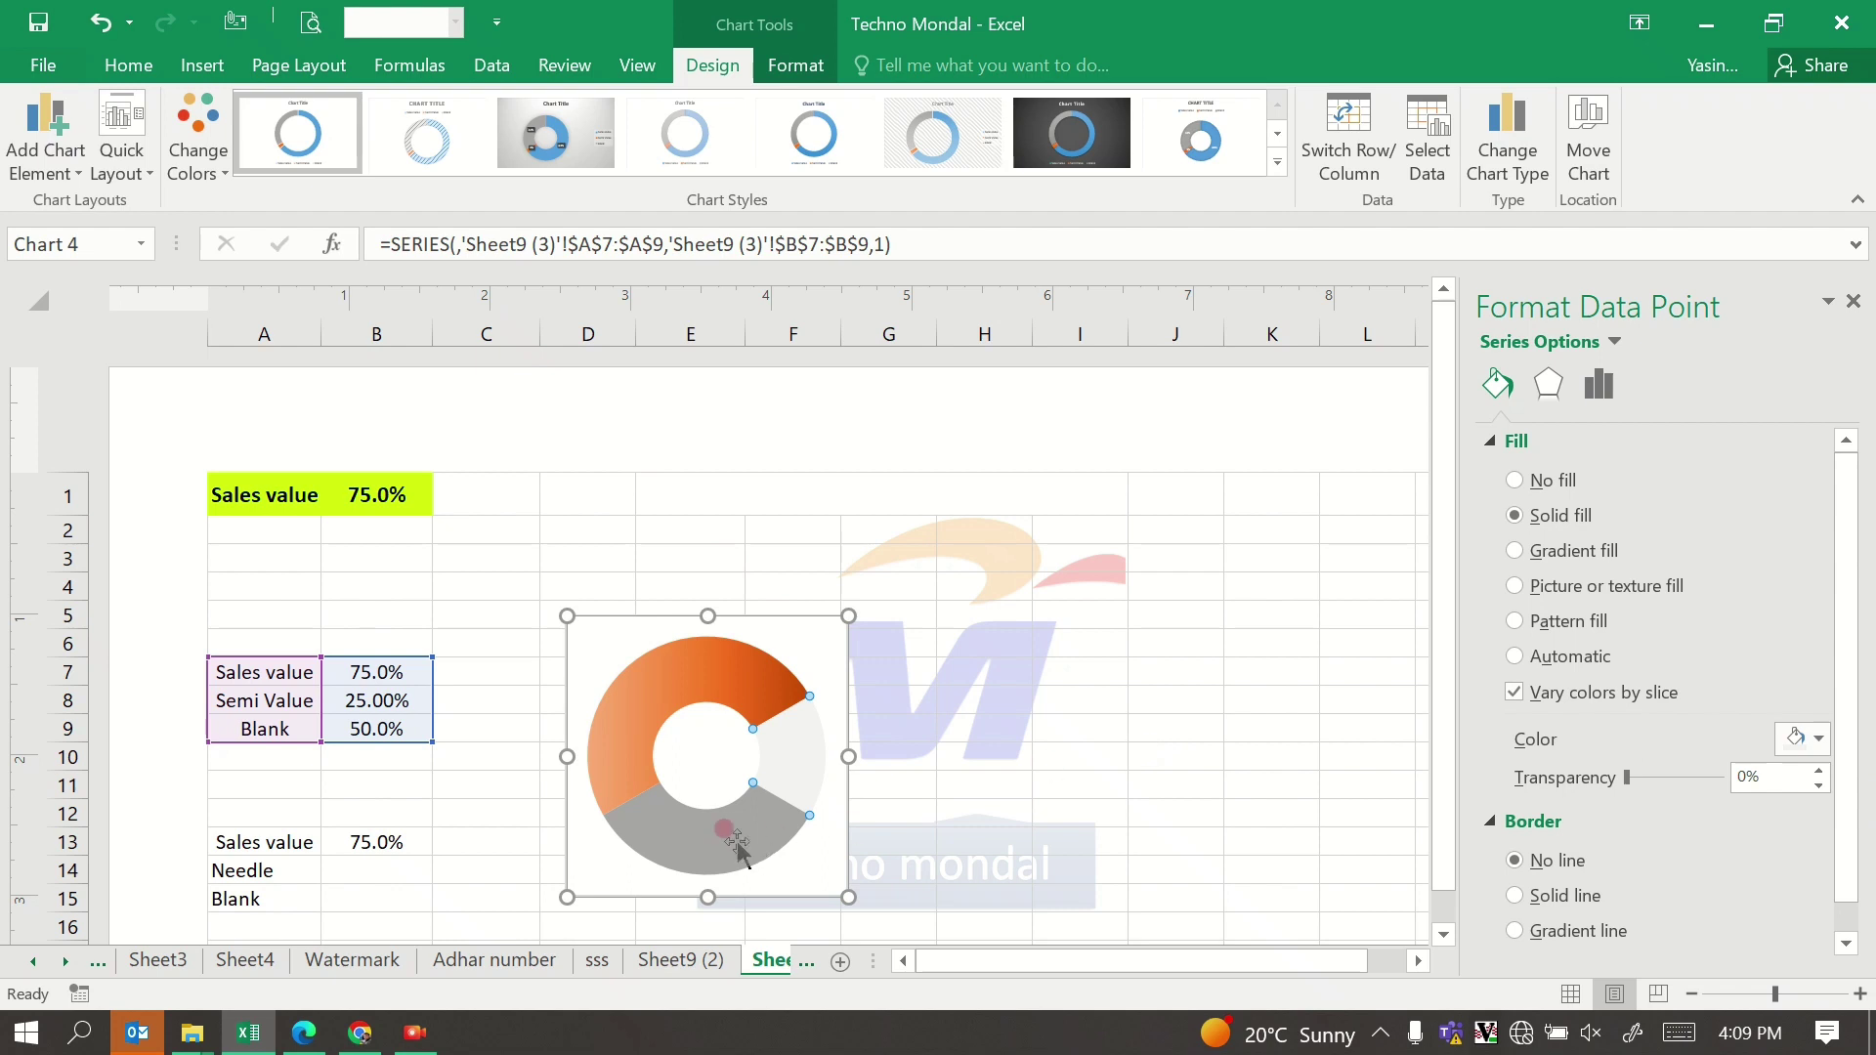
Step: Set the grey Blank slice to No fill, then select the plot and chart areas
click(708, 819)
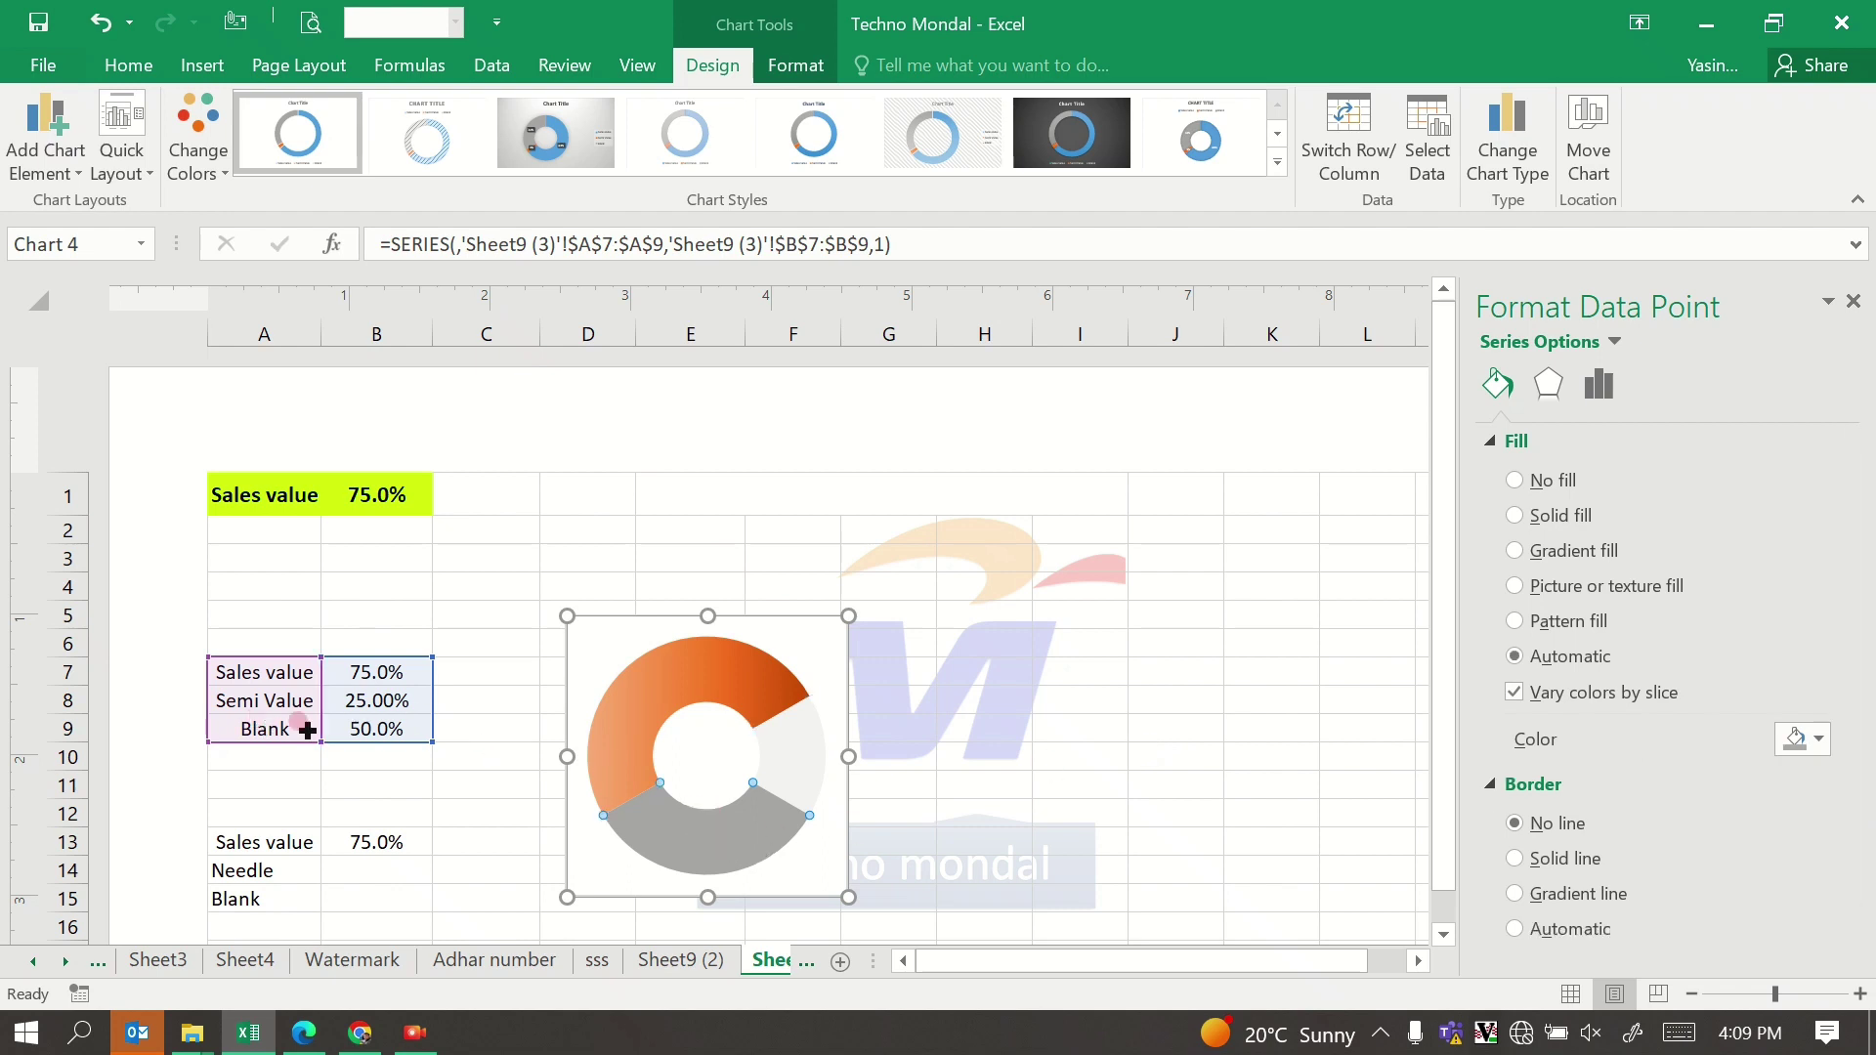
click(689, 811)
click(712, 820)
click(1514, 481)
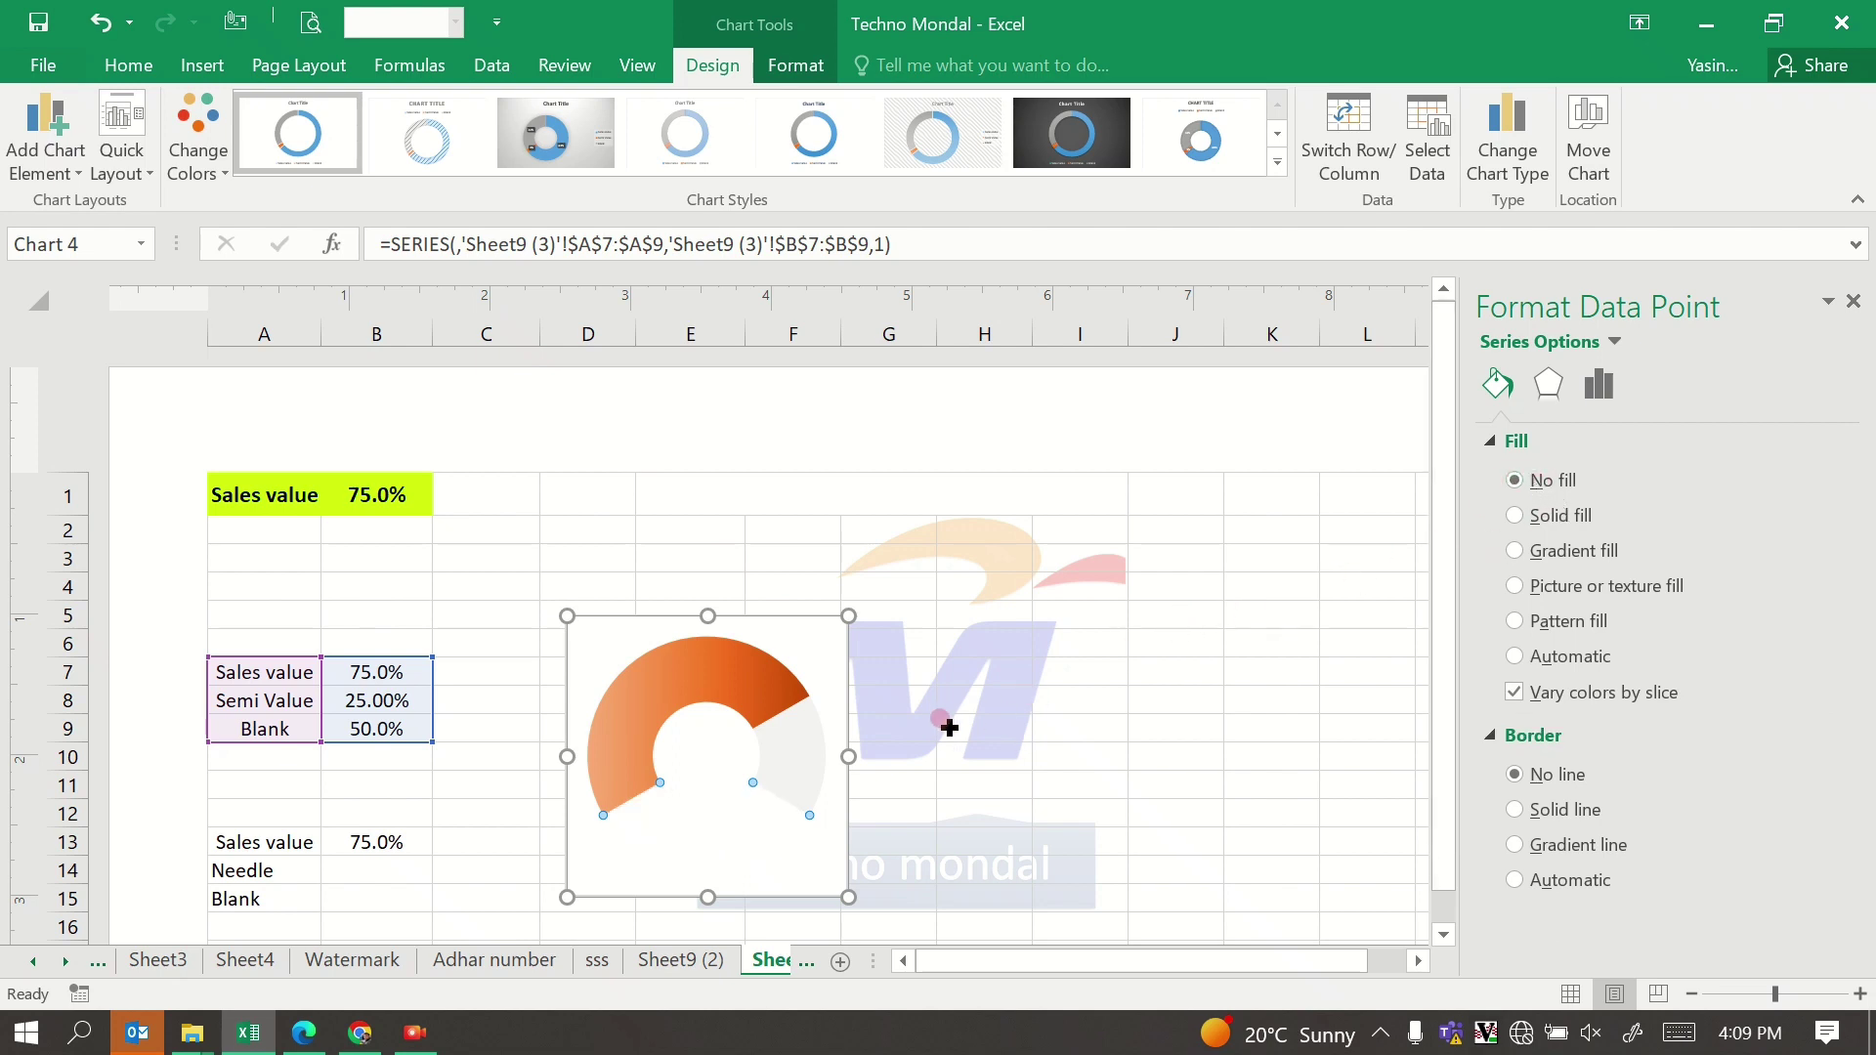
click(997, 753)
click(817, 784)
click(704, 825)
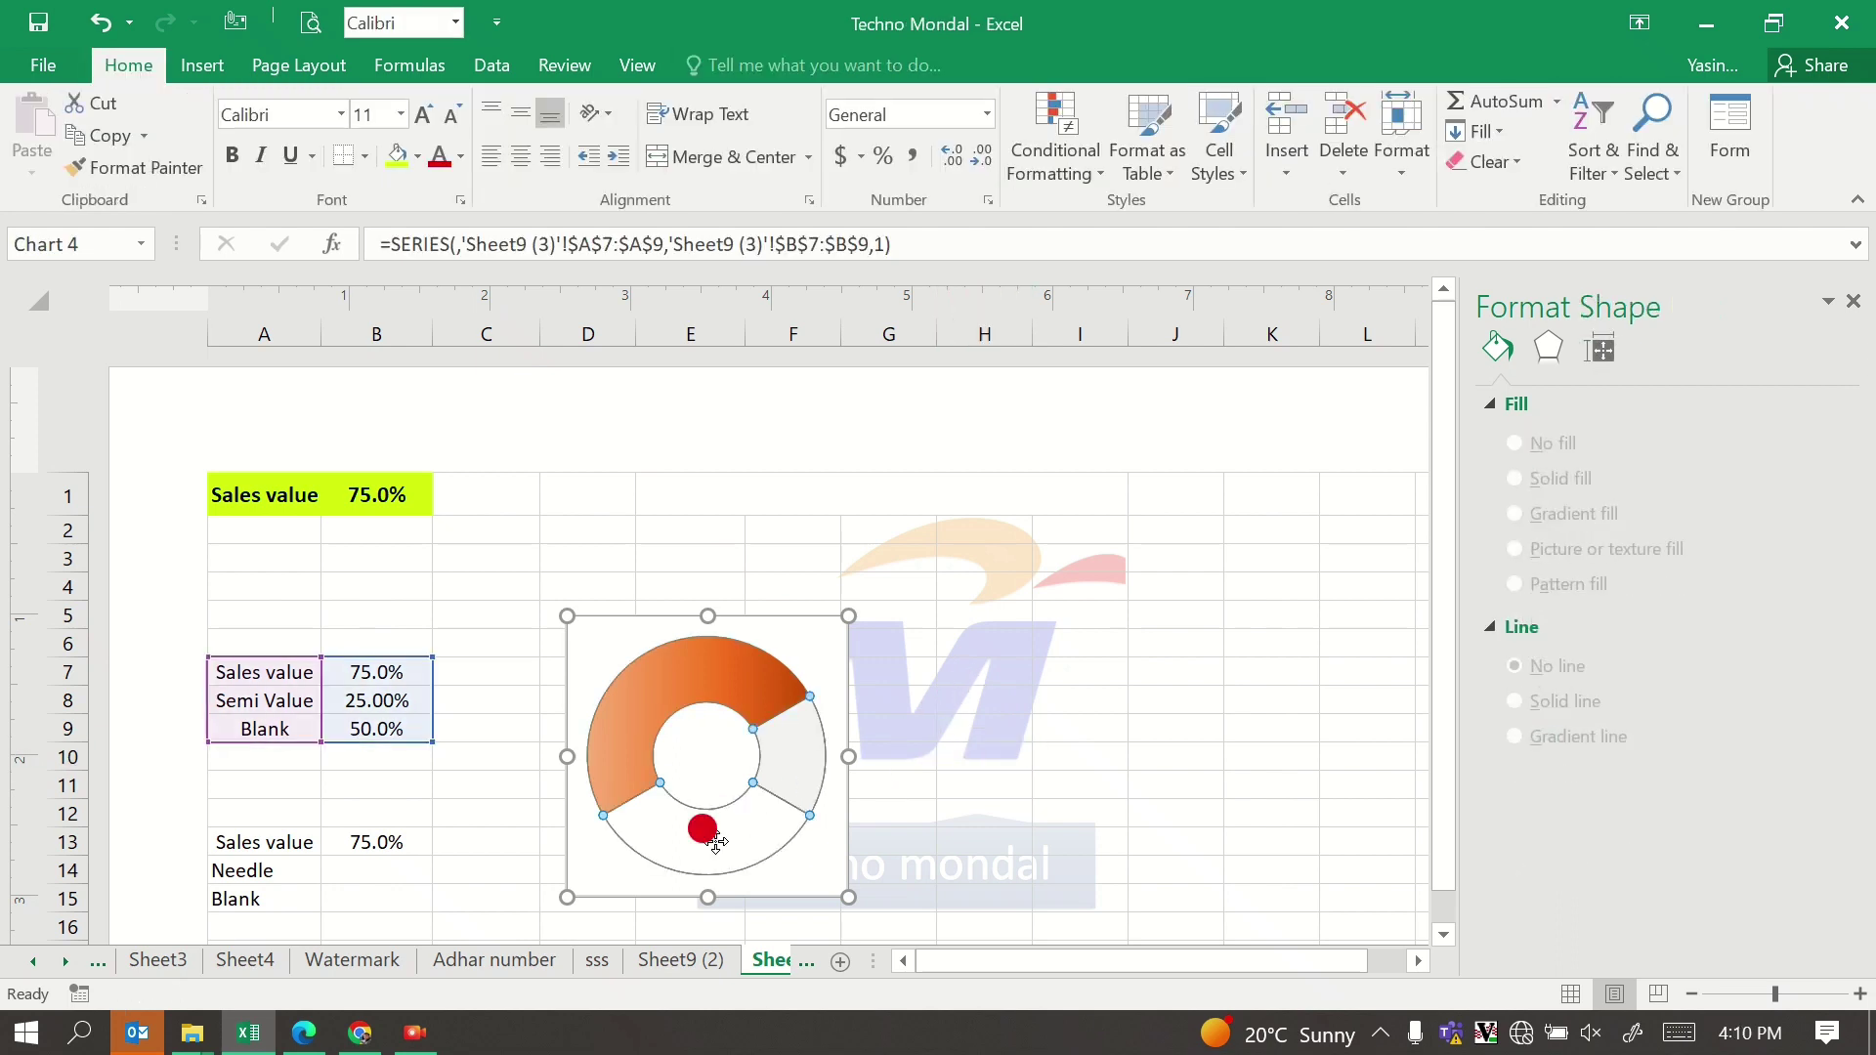
click(821, 635)
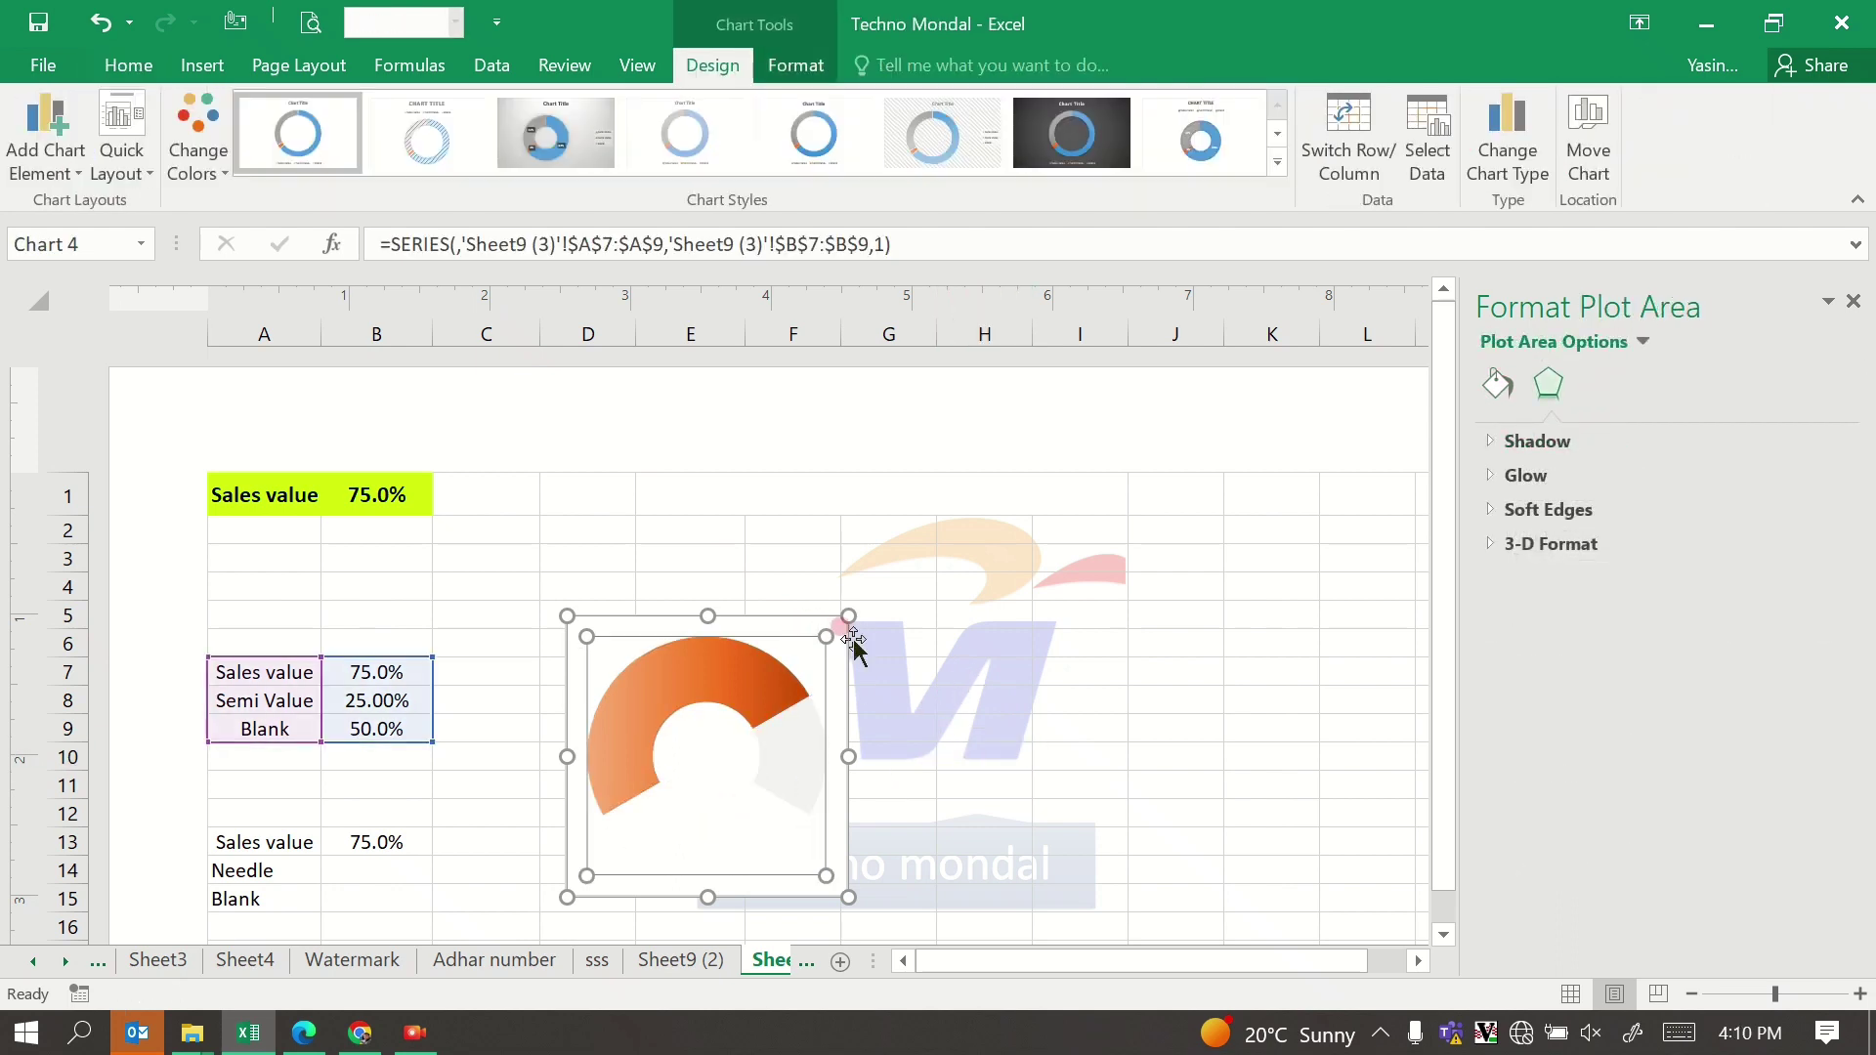
click(782, 885)
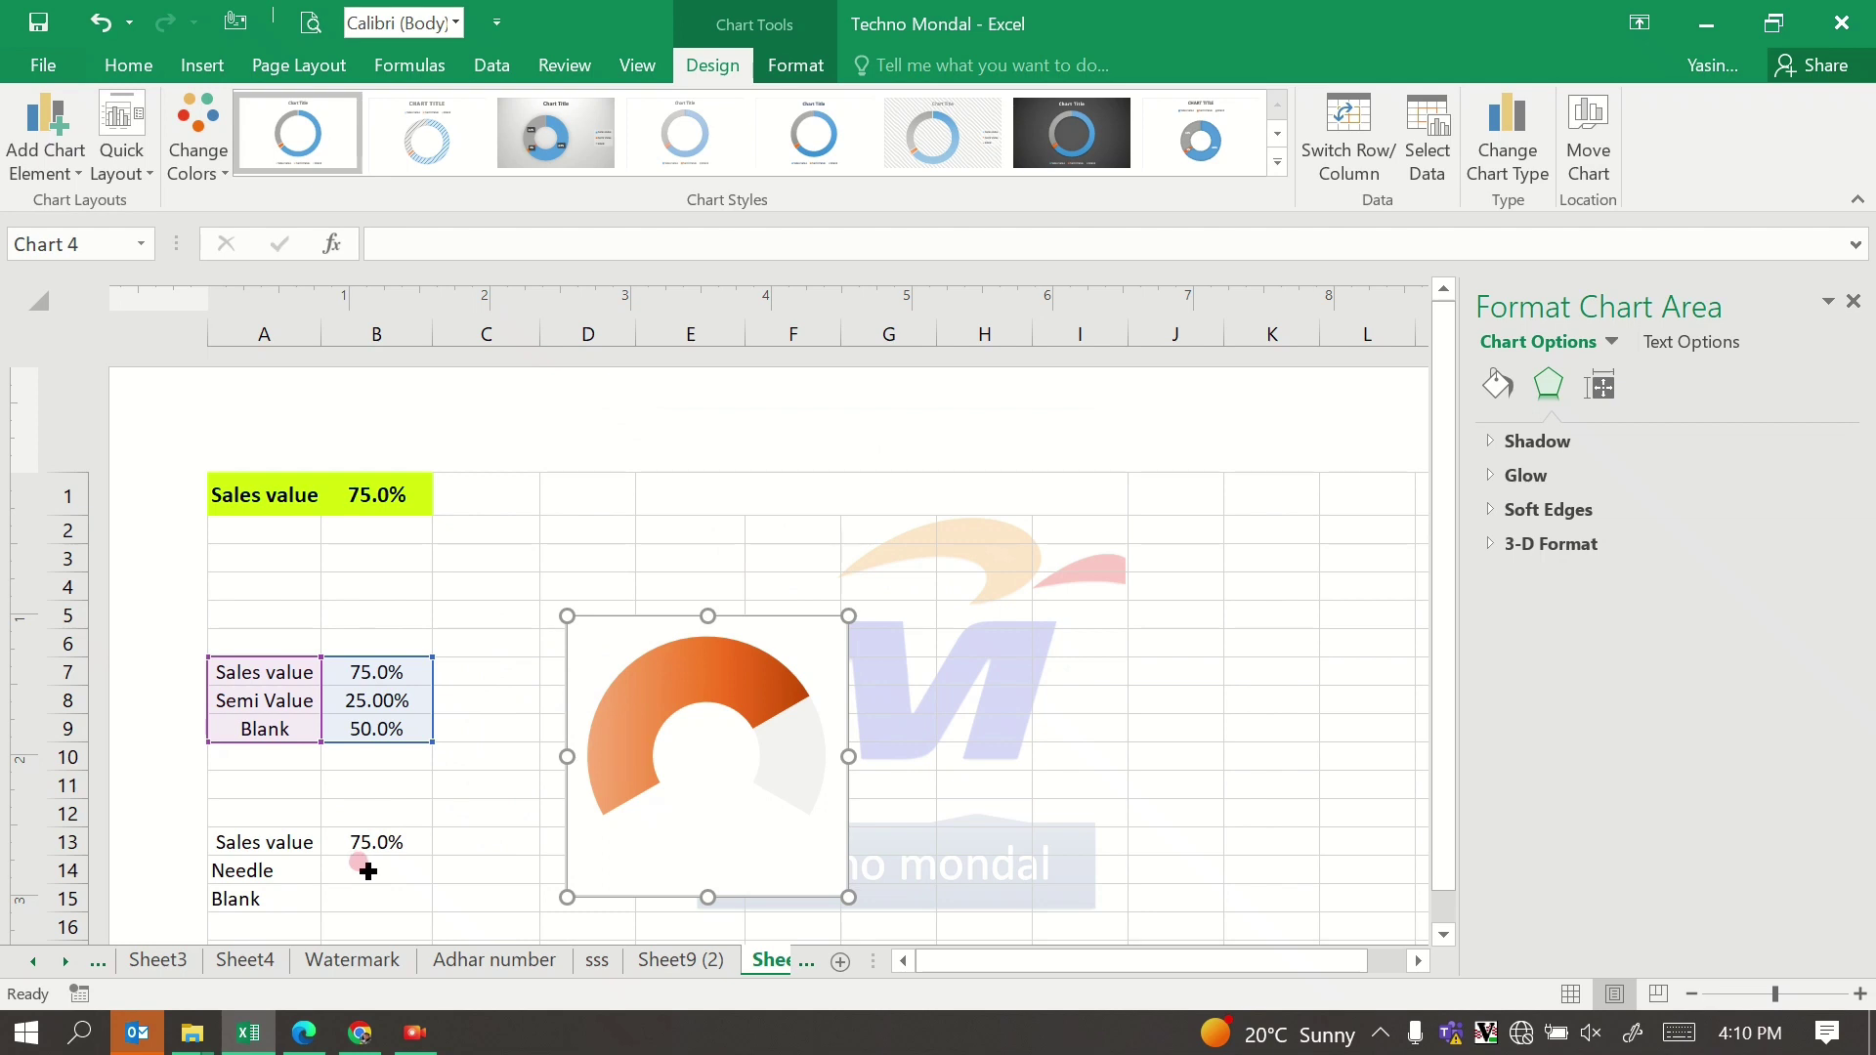
Step: Enter 0.5% as the Needle value in B14
click(367, 870)
text(0.)
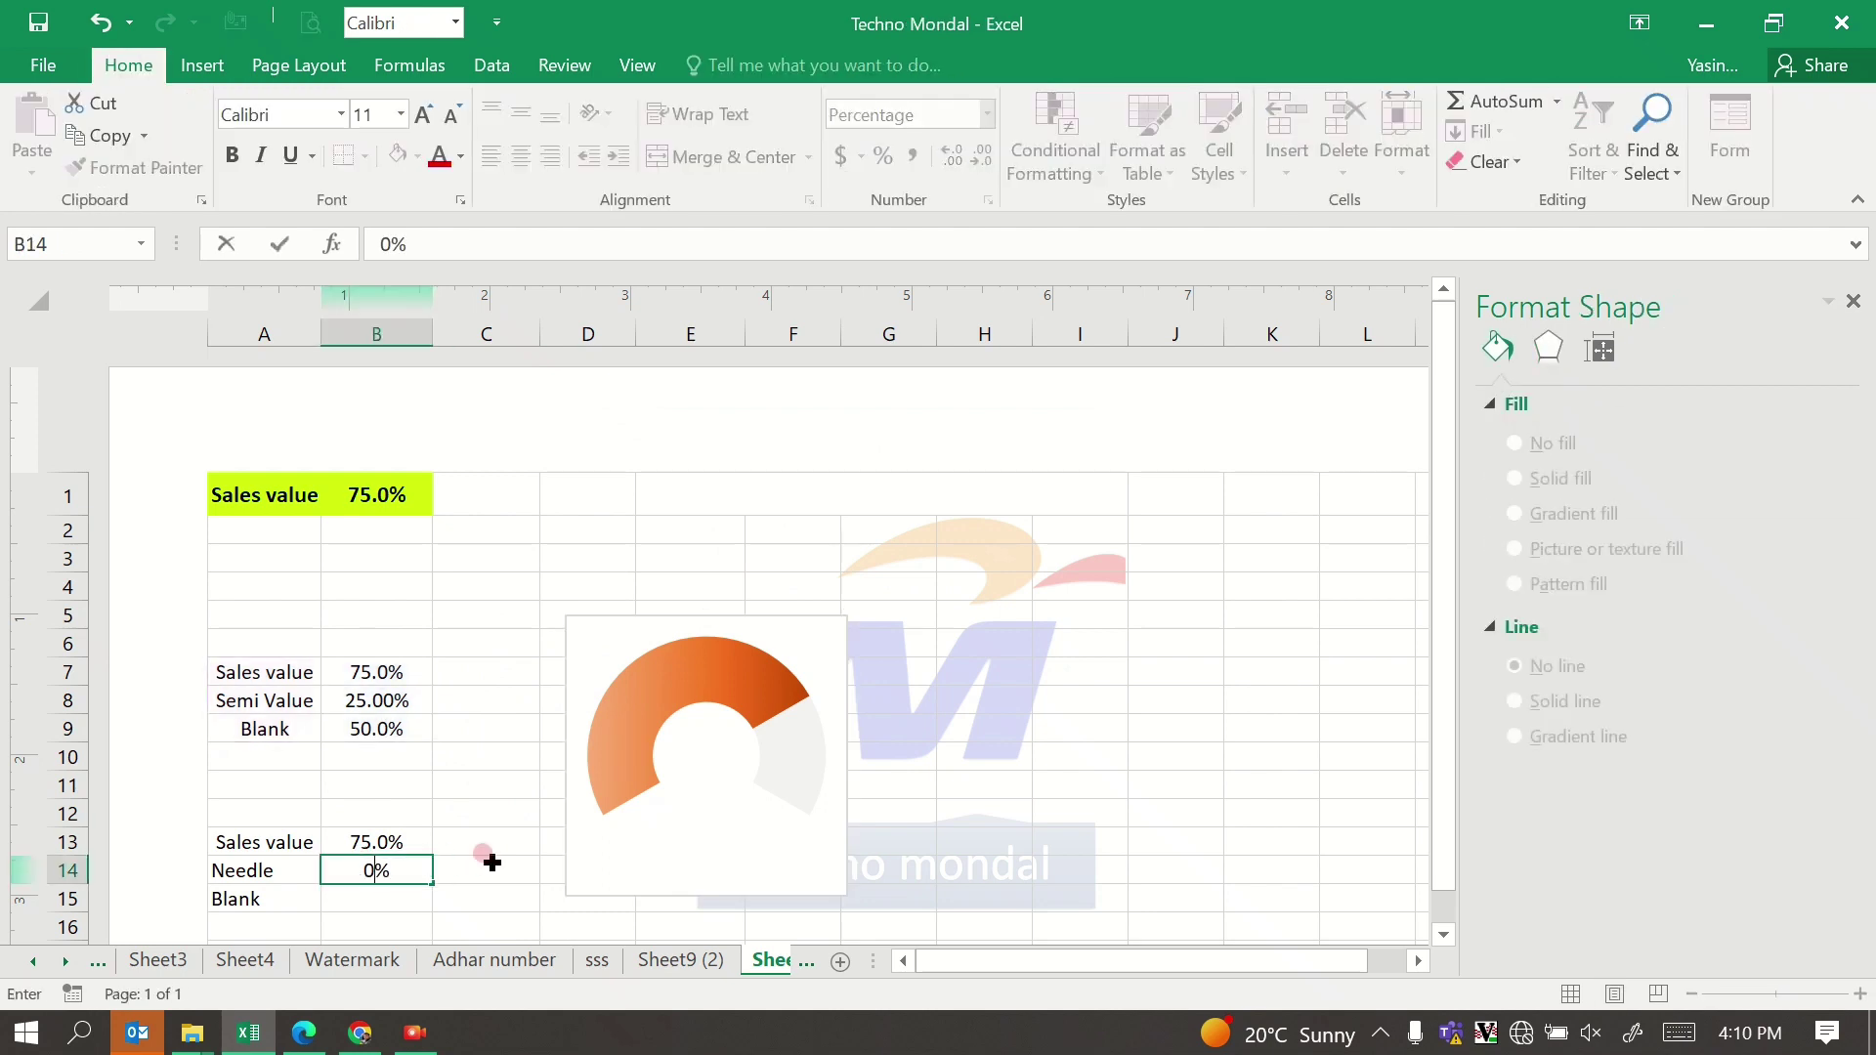
text(5)
key(Return)
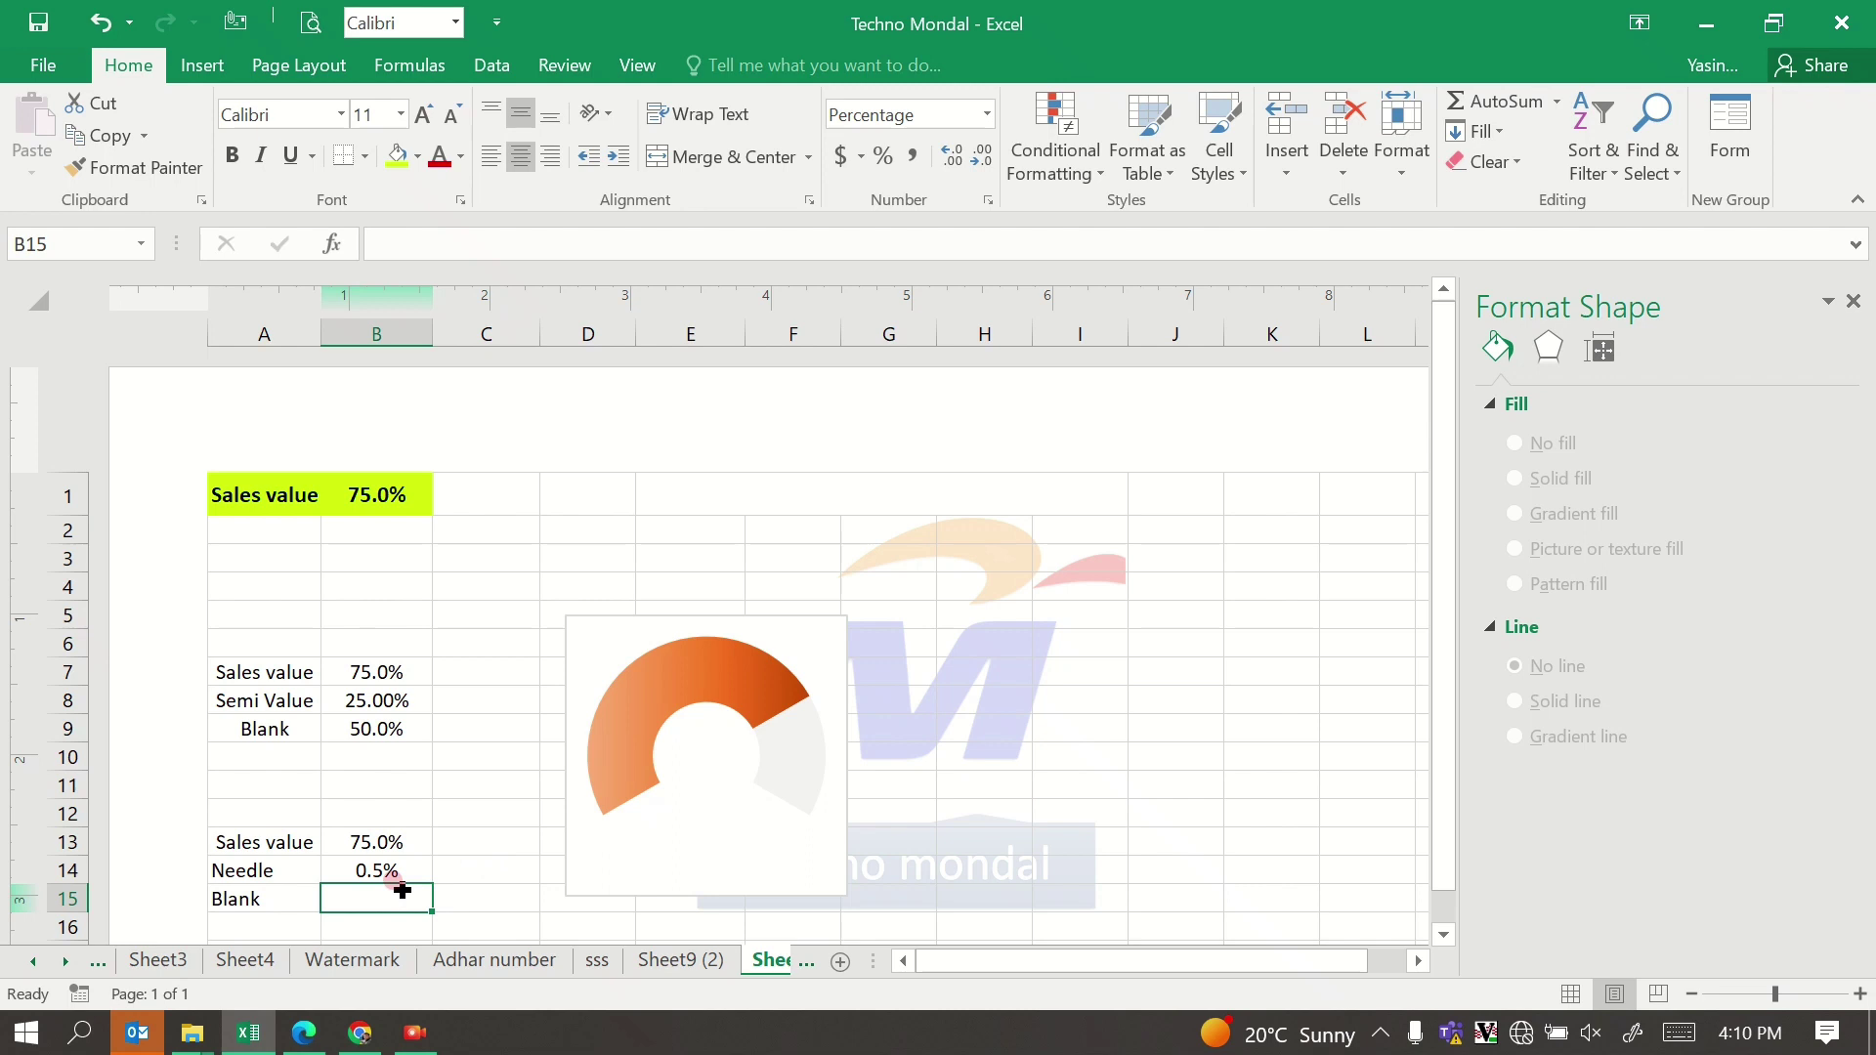
Step: Enter =150%-SUM(B13:B14) in B15 and show the 74.5% result with one decimal
text(=150%-)
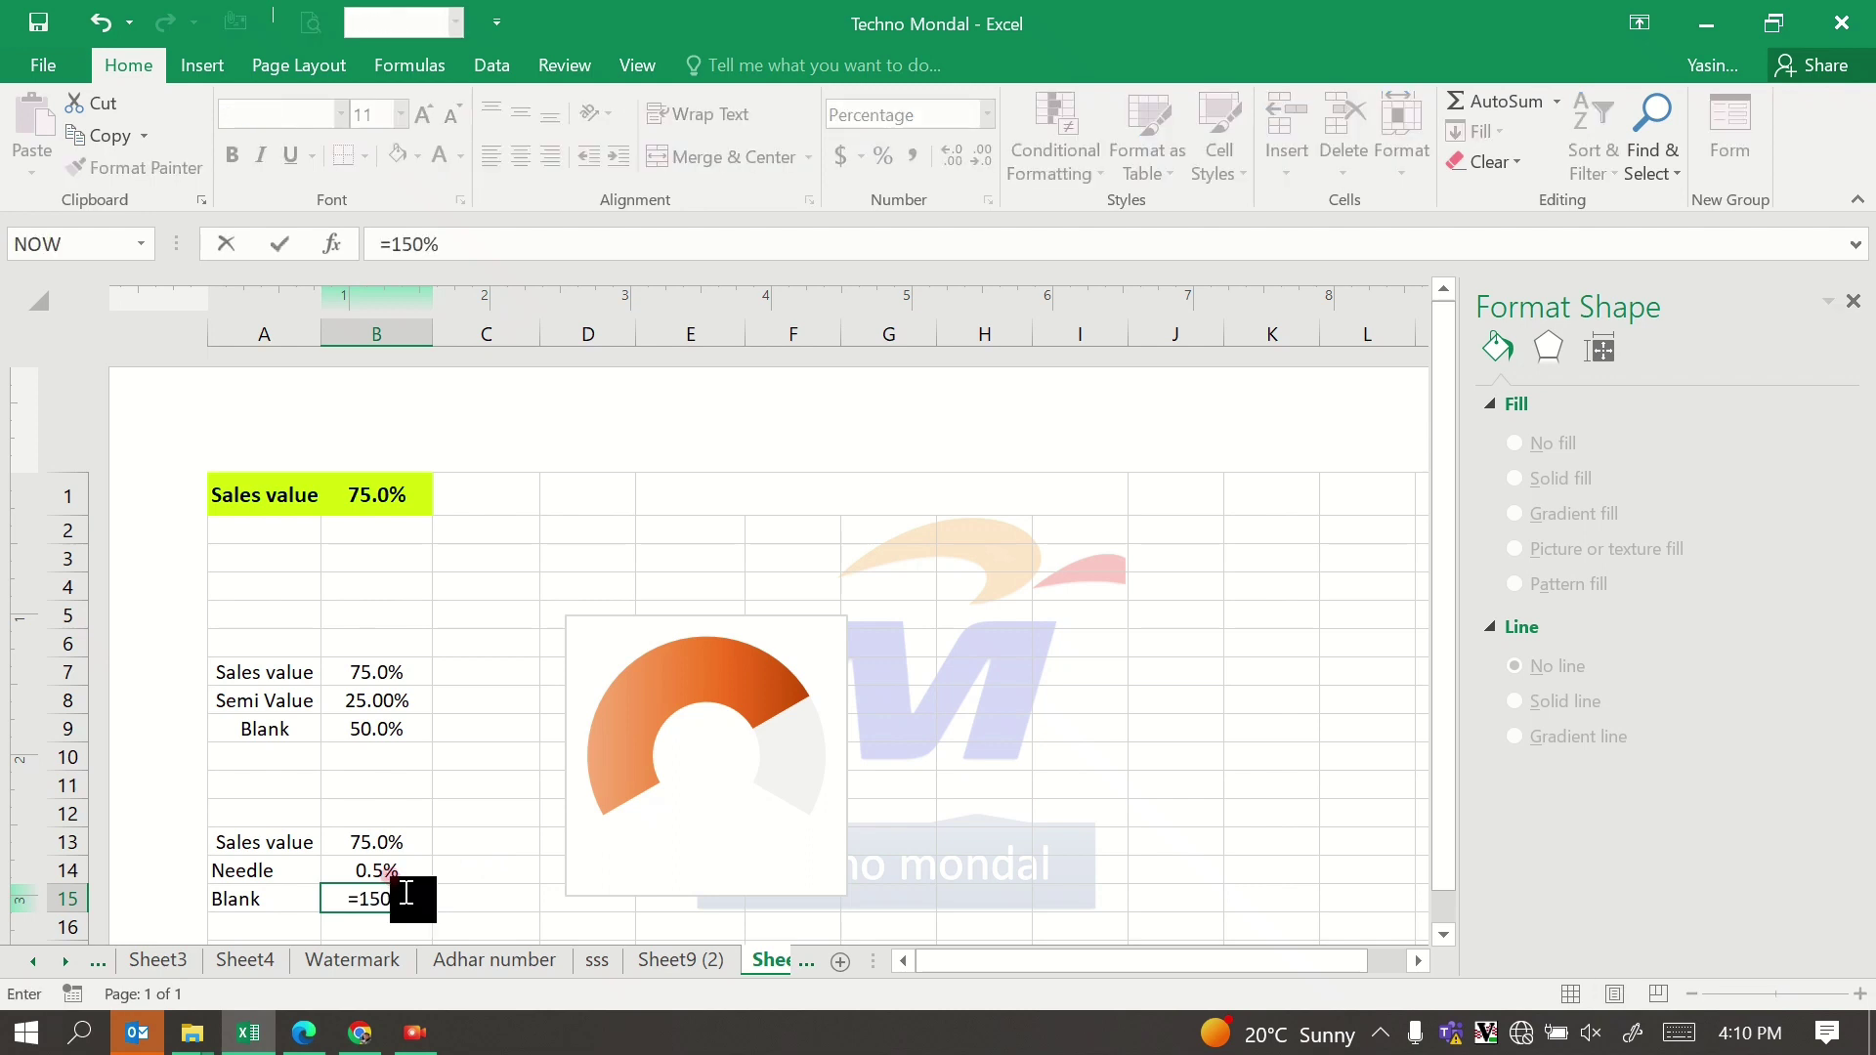
text(sum)
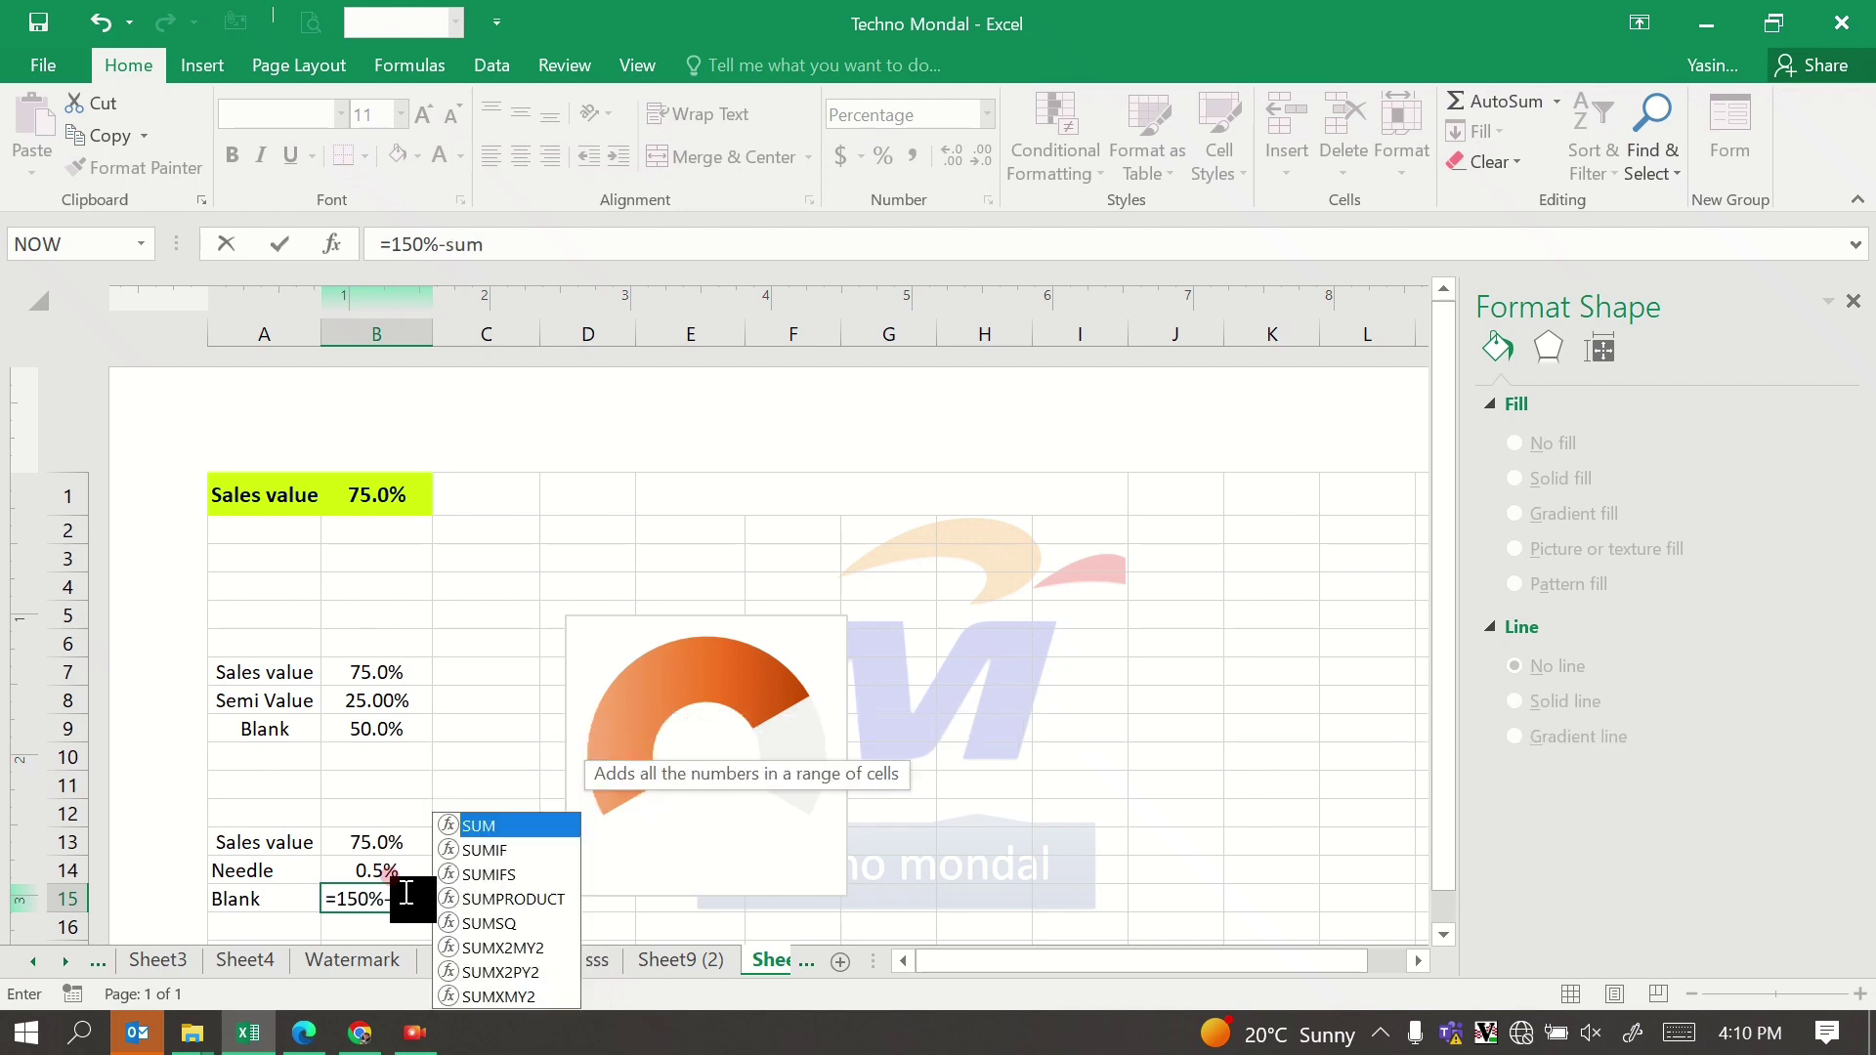
double_click(479, 827)
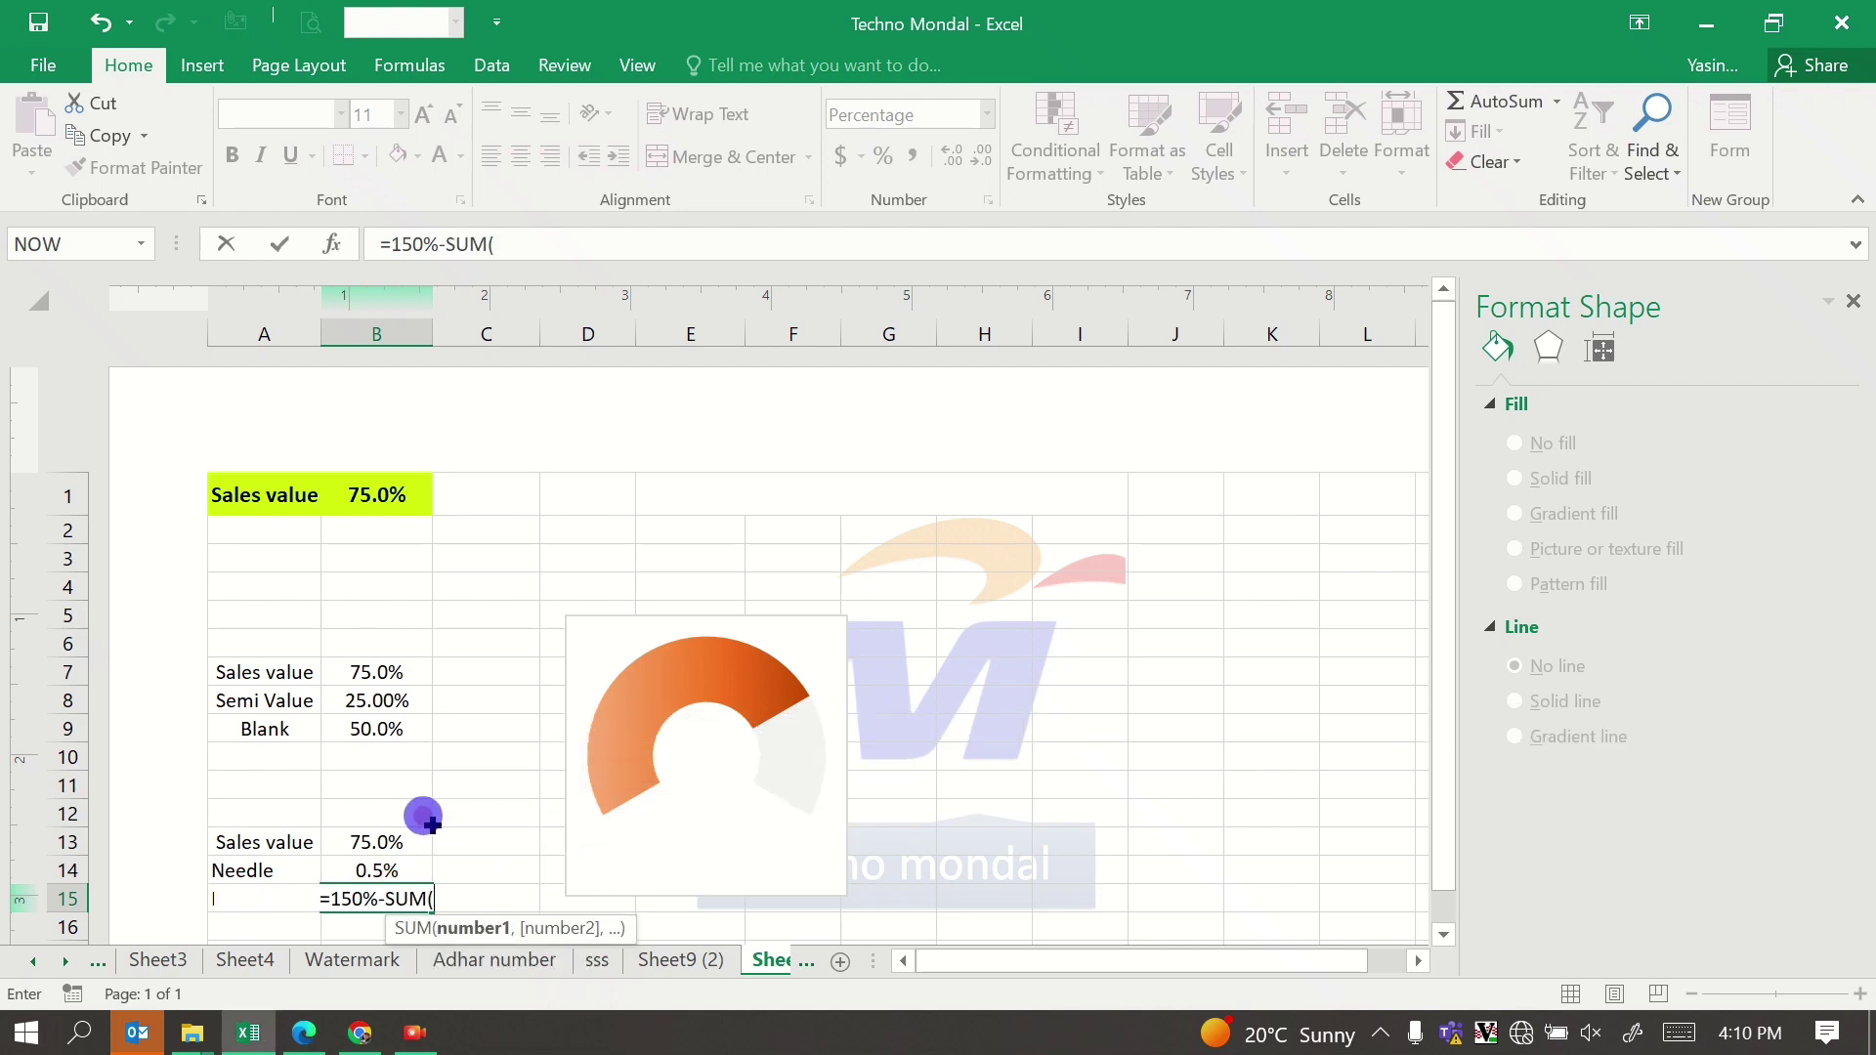
drag(376, 842, 377, 870)
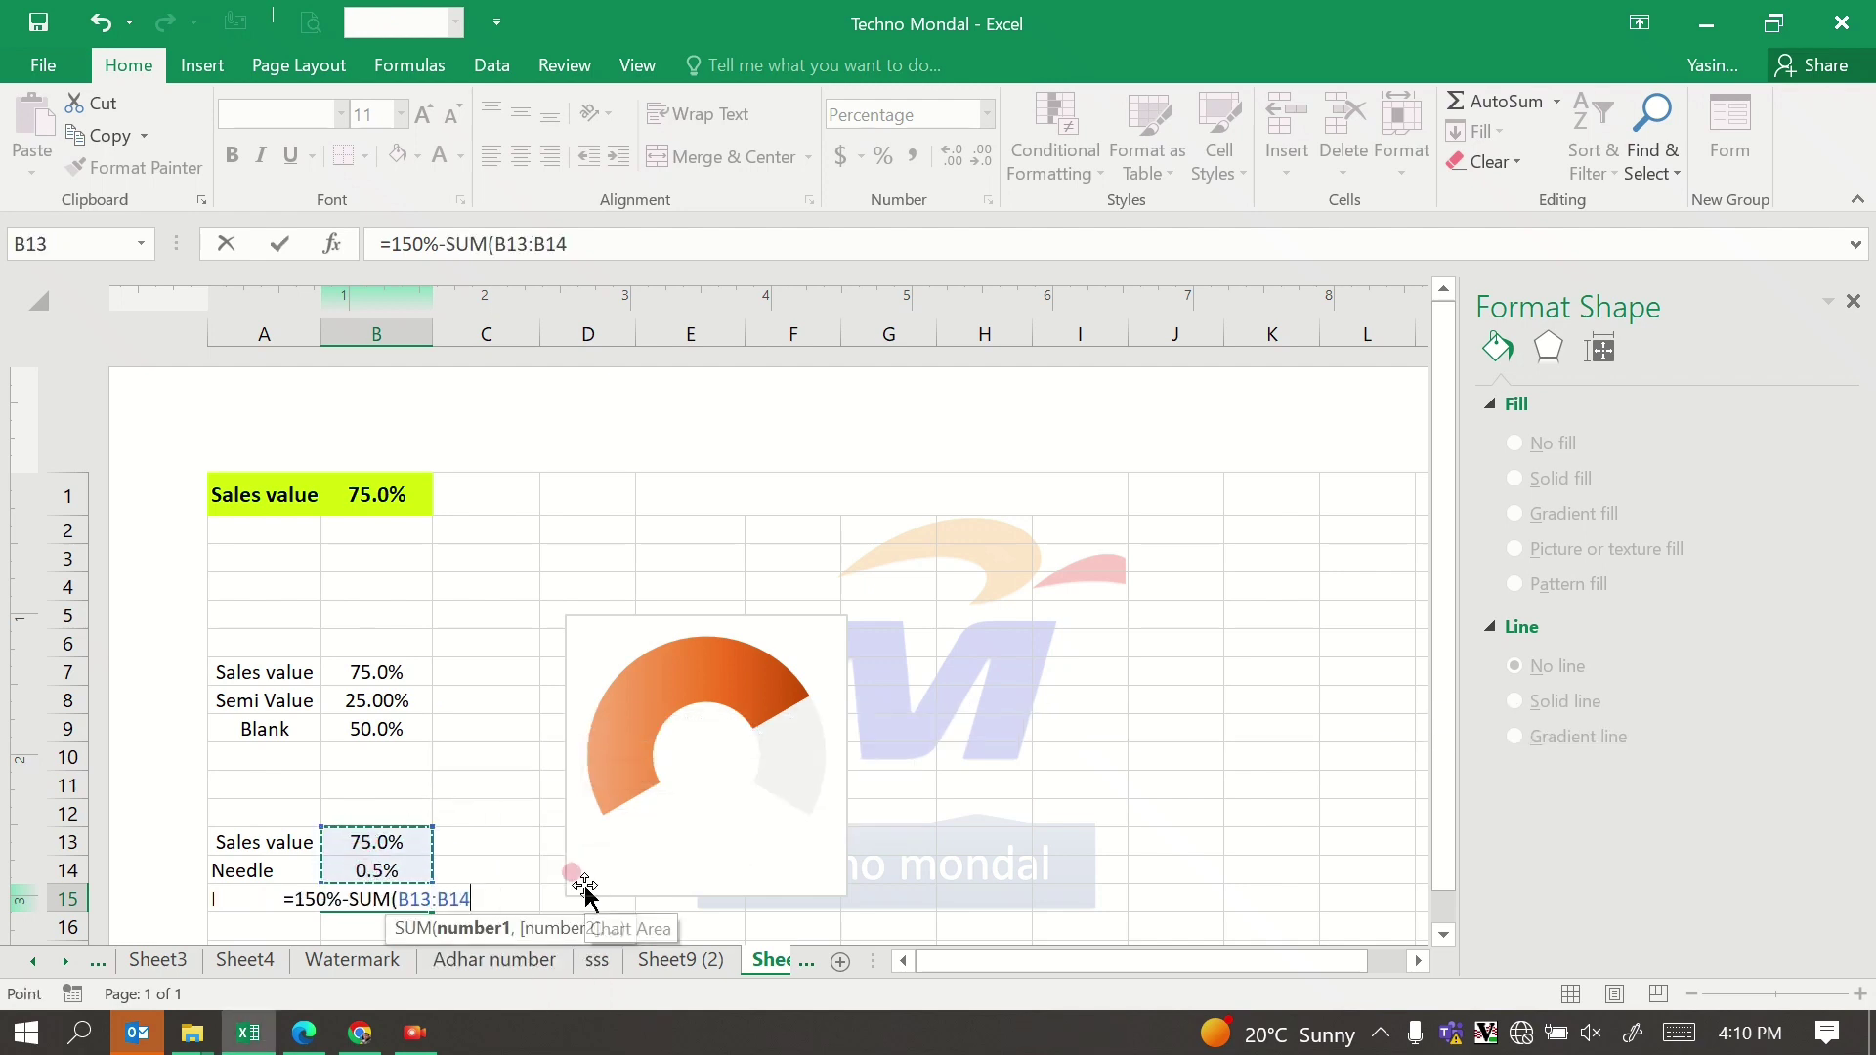
key(Return)
click(337, 889)
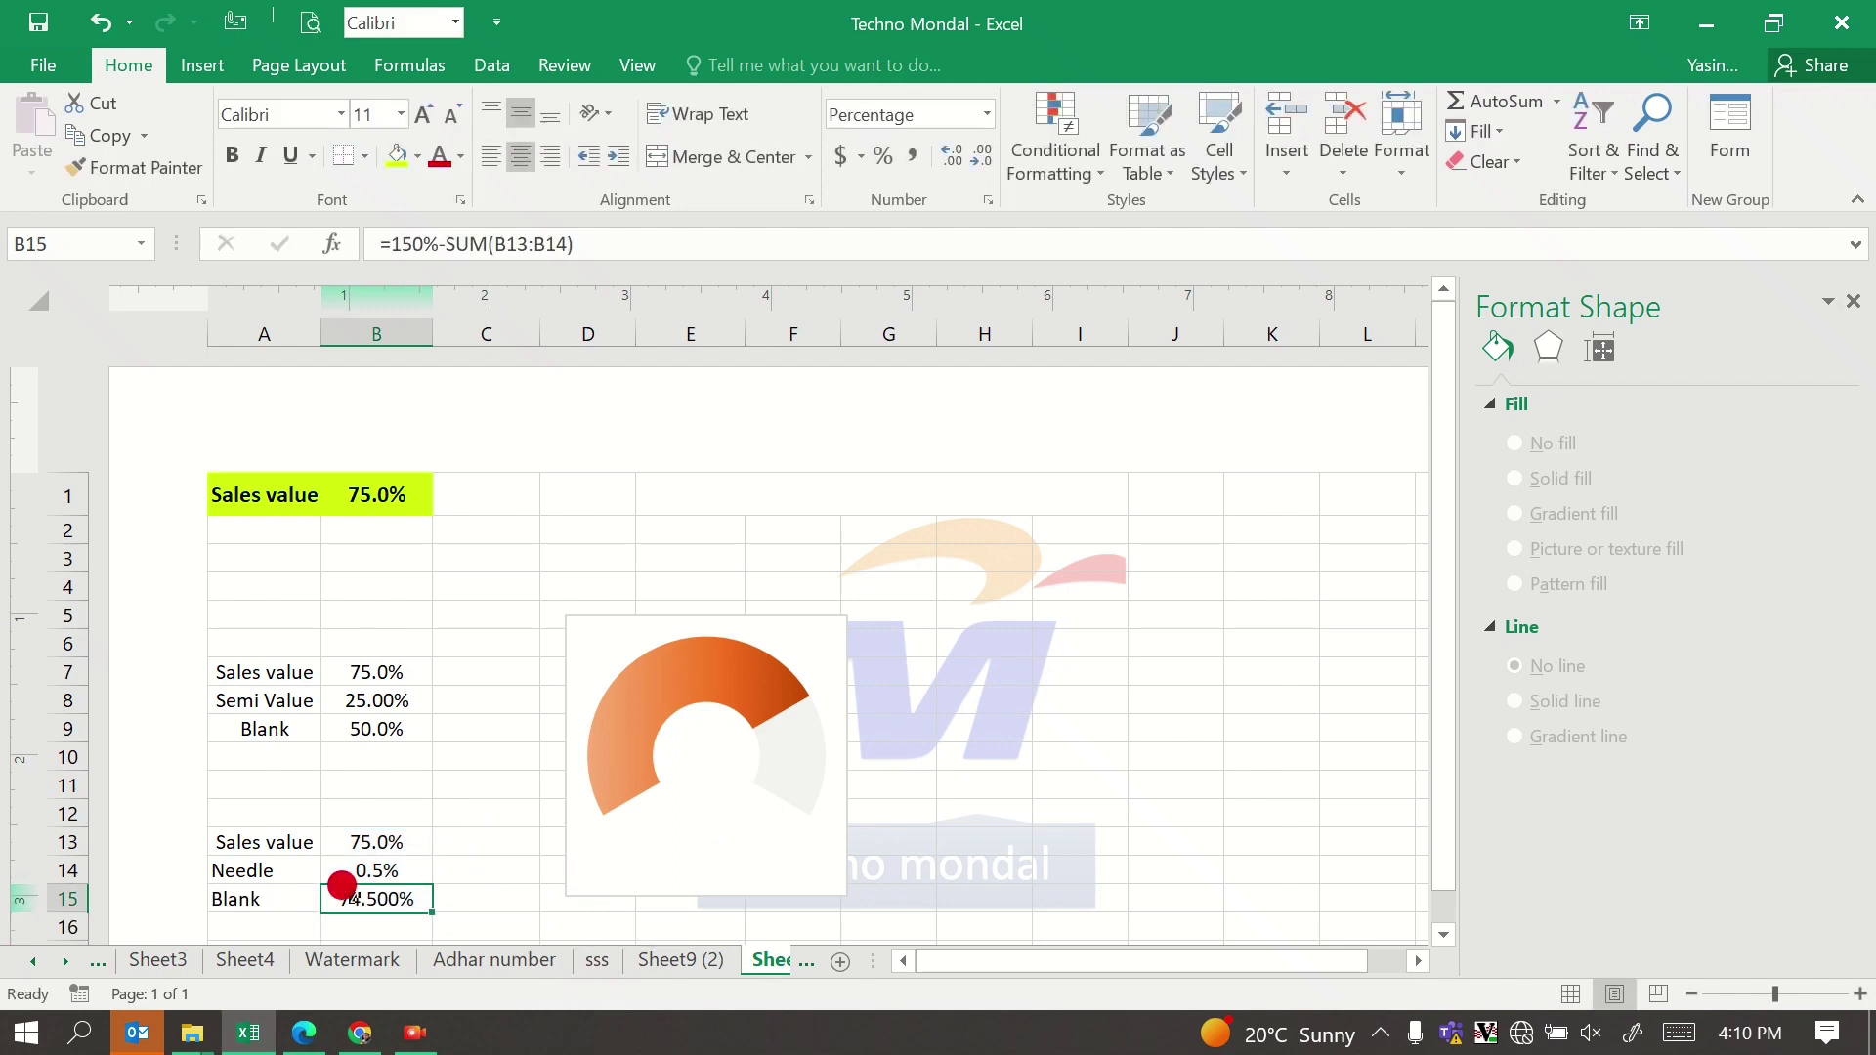
click(981, 155)
click(981, 155)
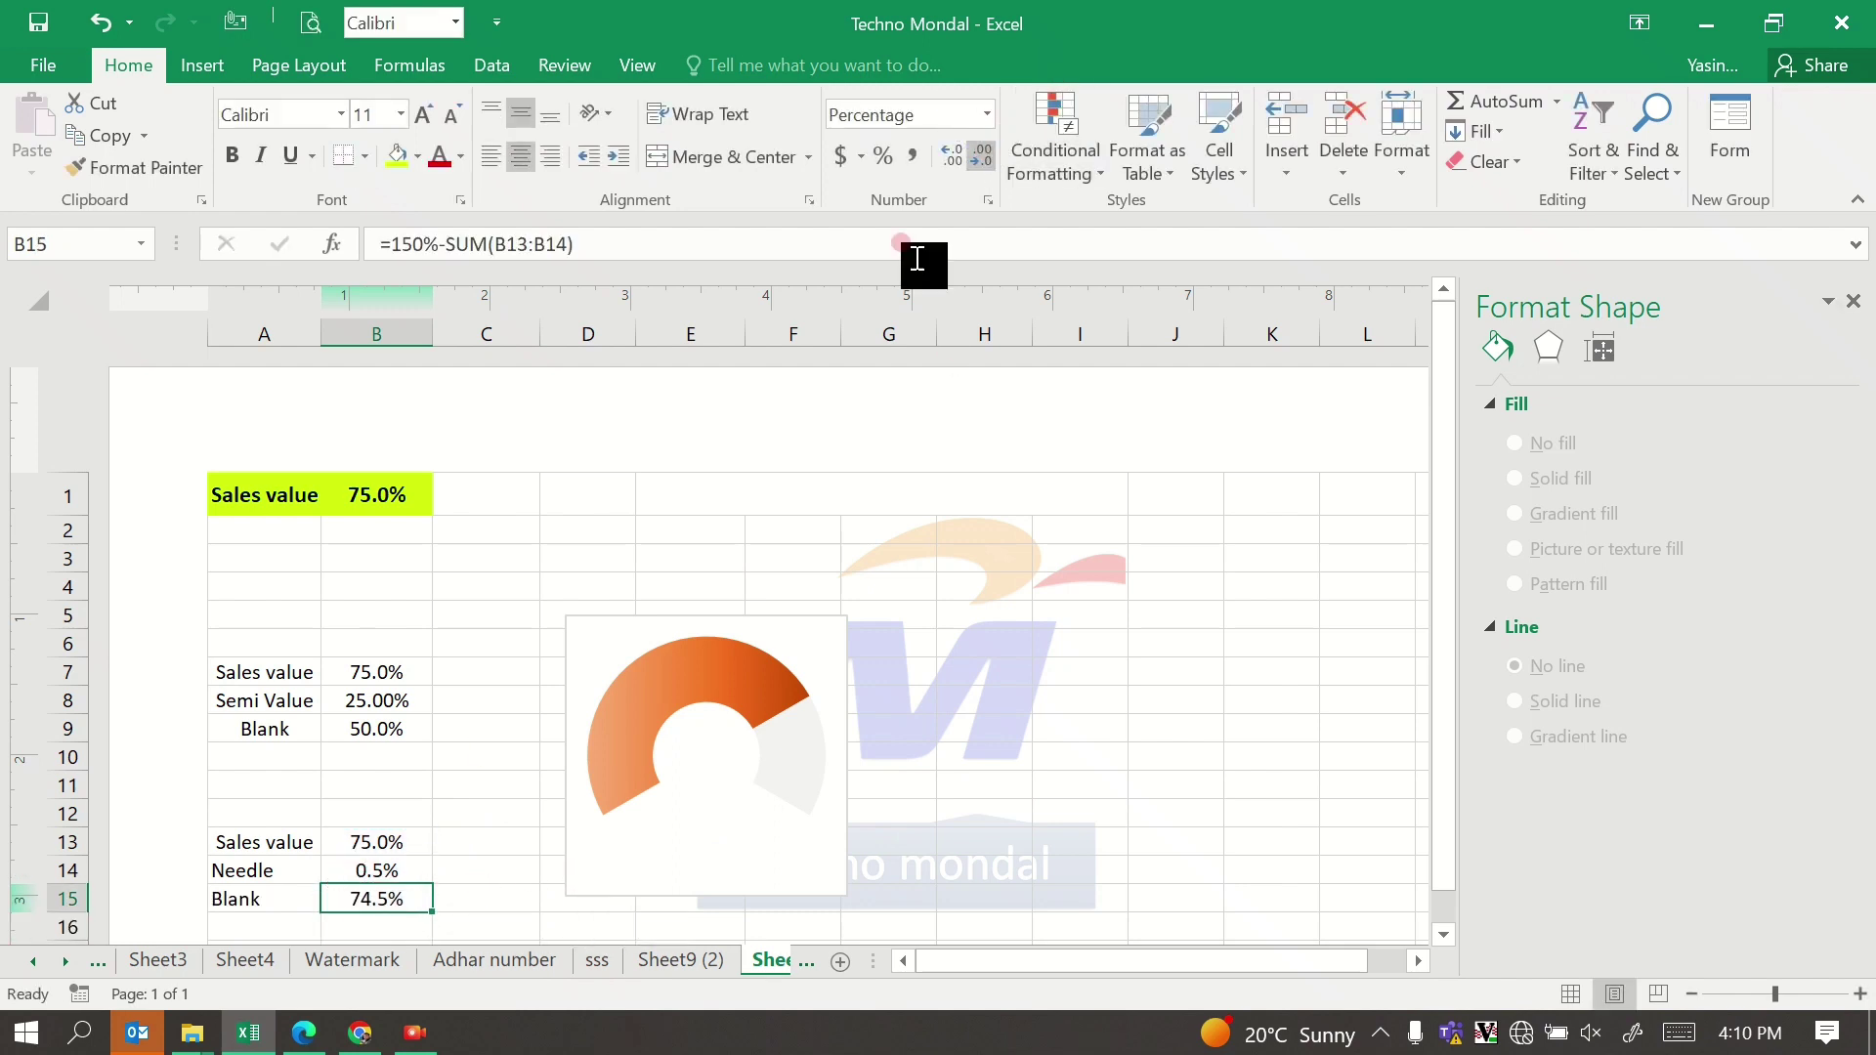
drag(367, 844, 363, 895)
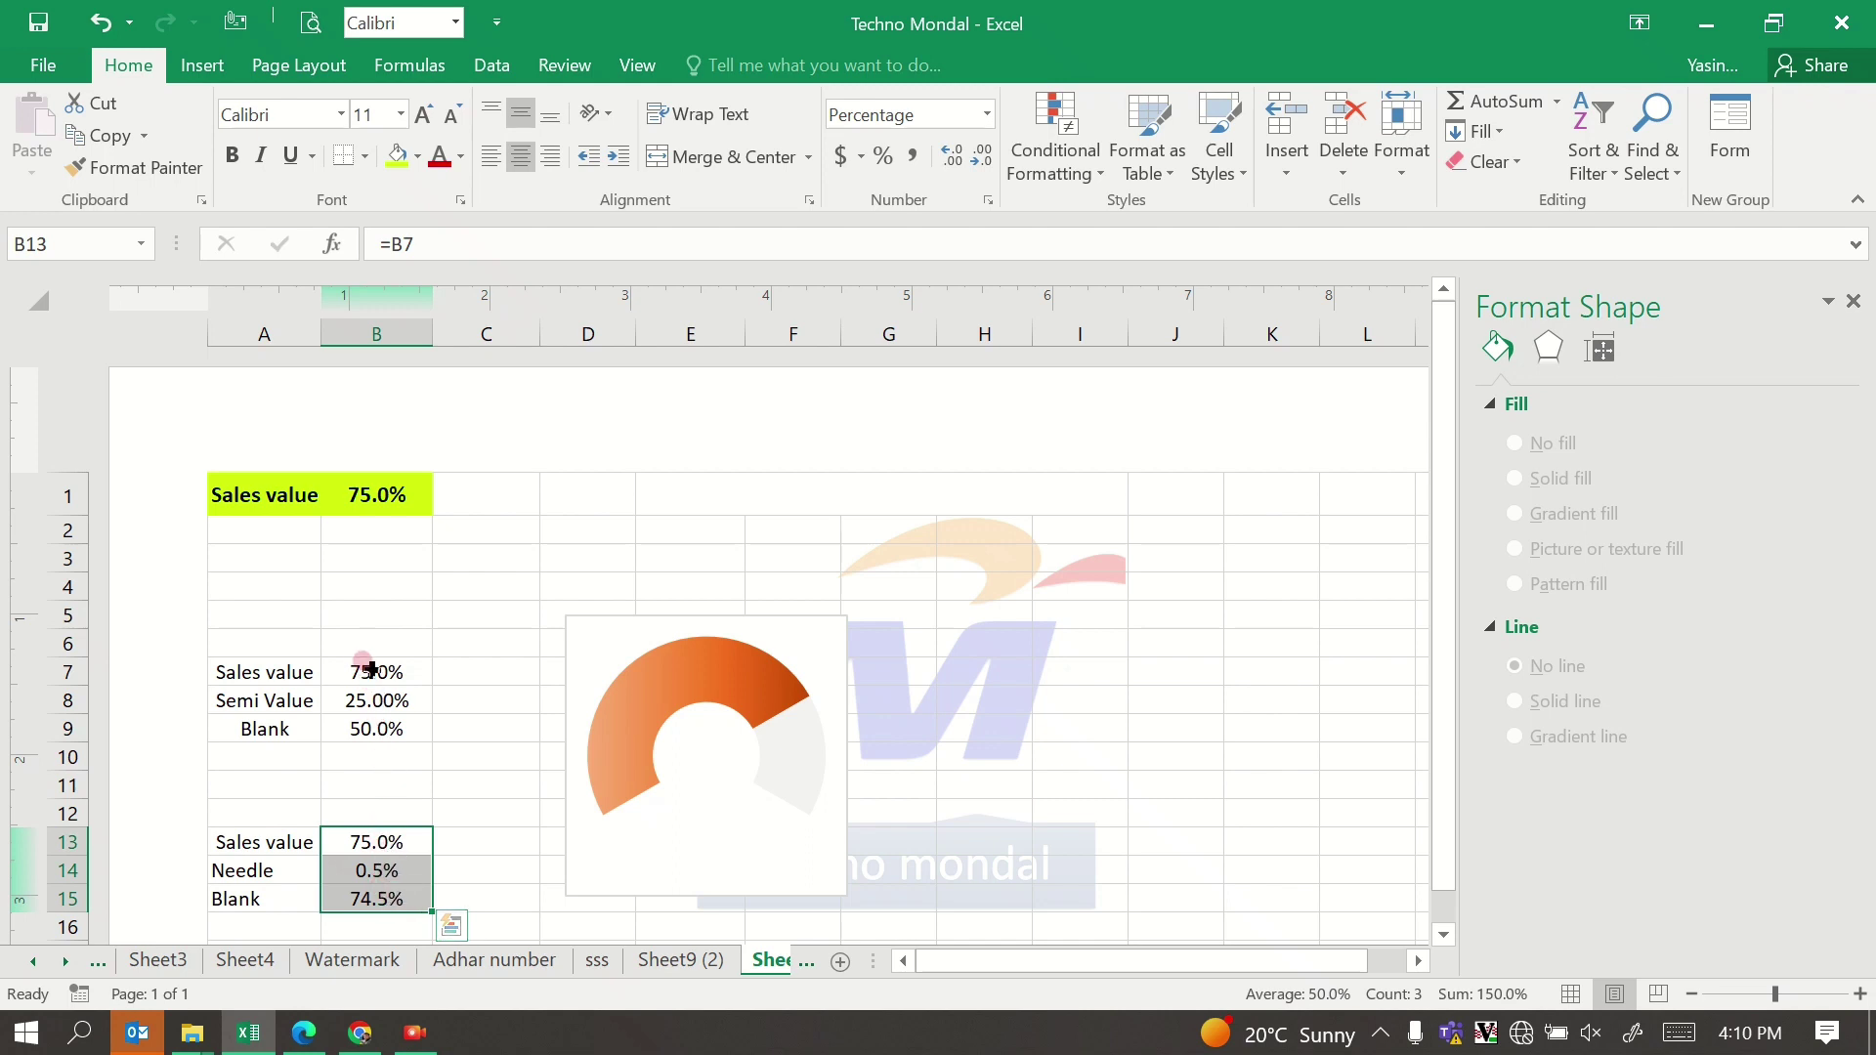
Step: Open the Select Data Source dialog for the doughnut chart
drag(376, 672, 376, 728)
click(386, 828)
drag(386, 827, 379, 871)
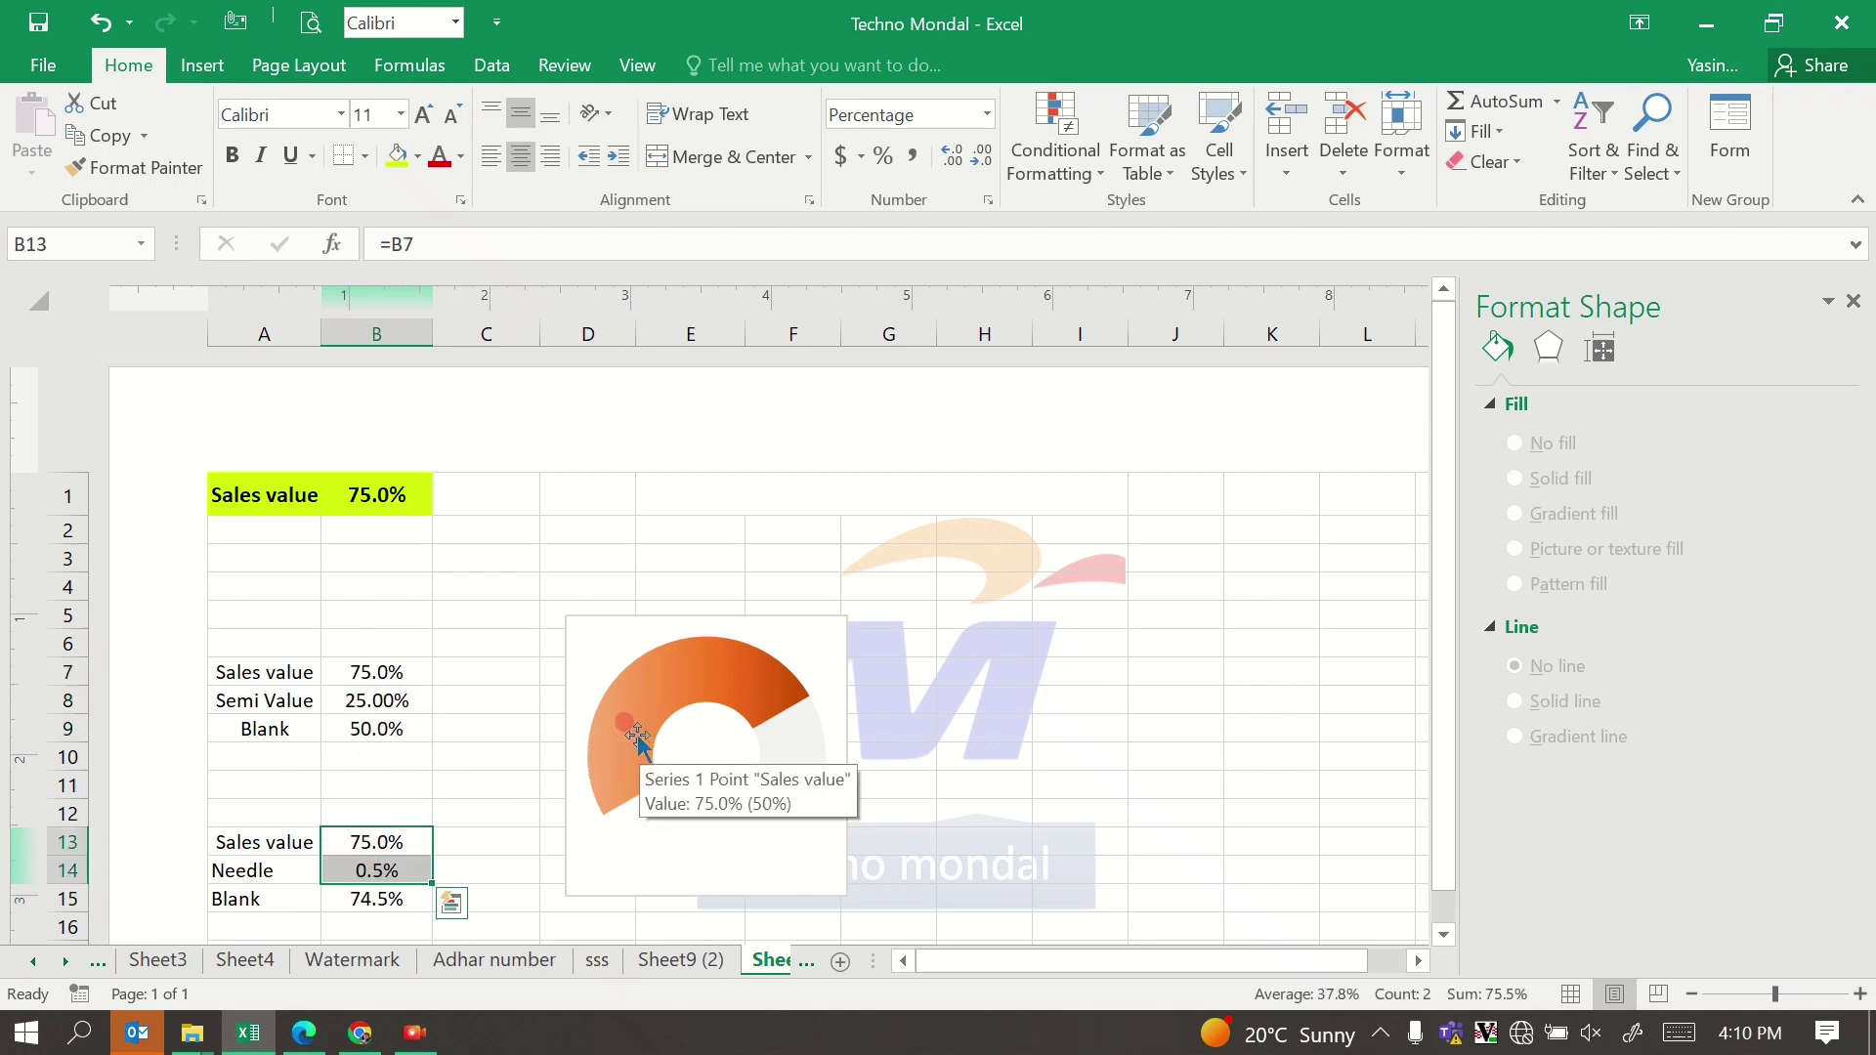
click(640, 679)
right_click(652, 687)
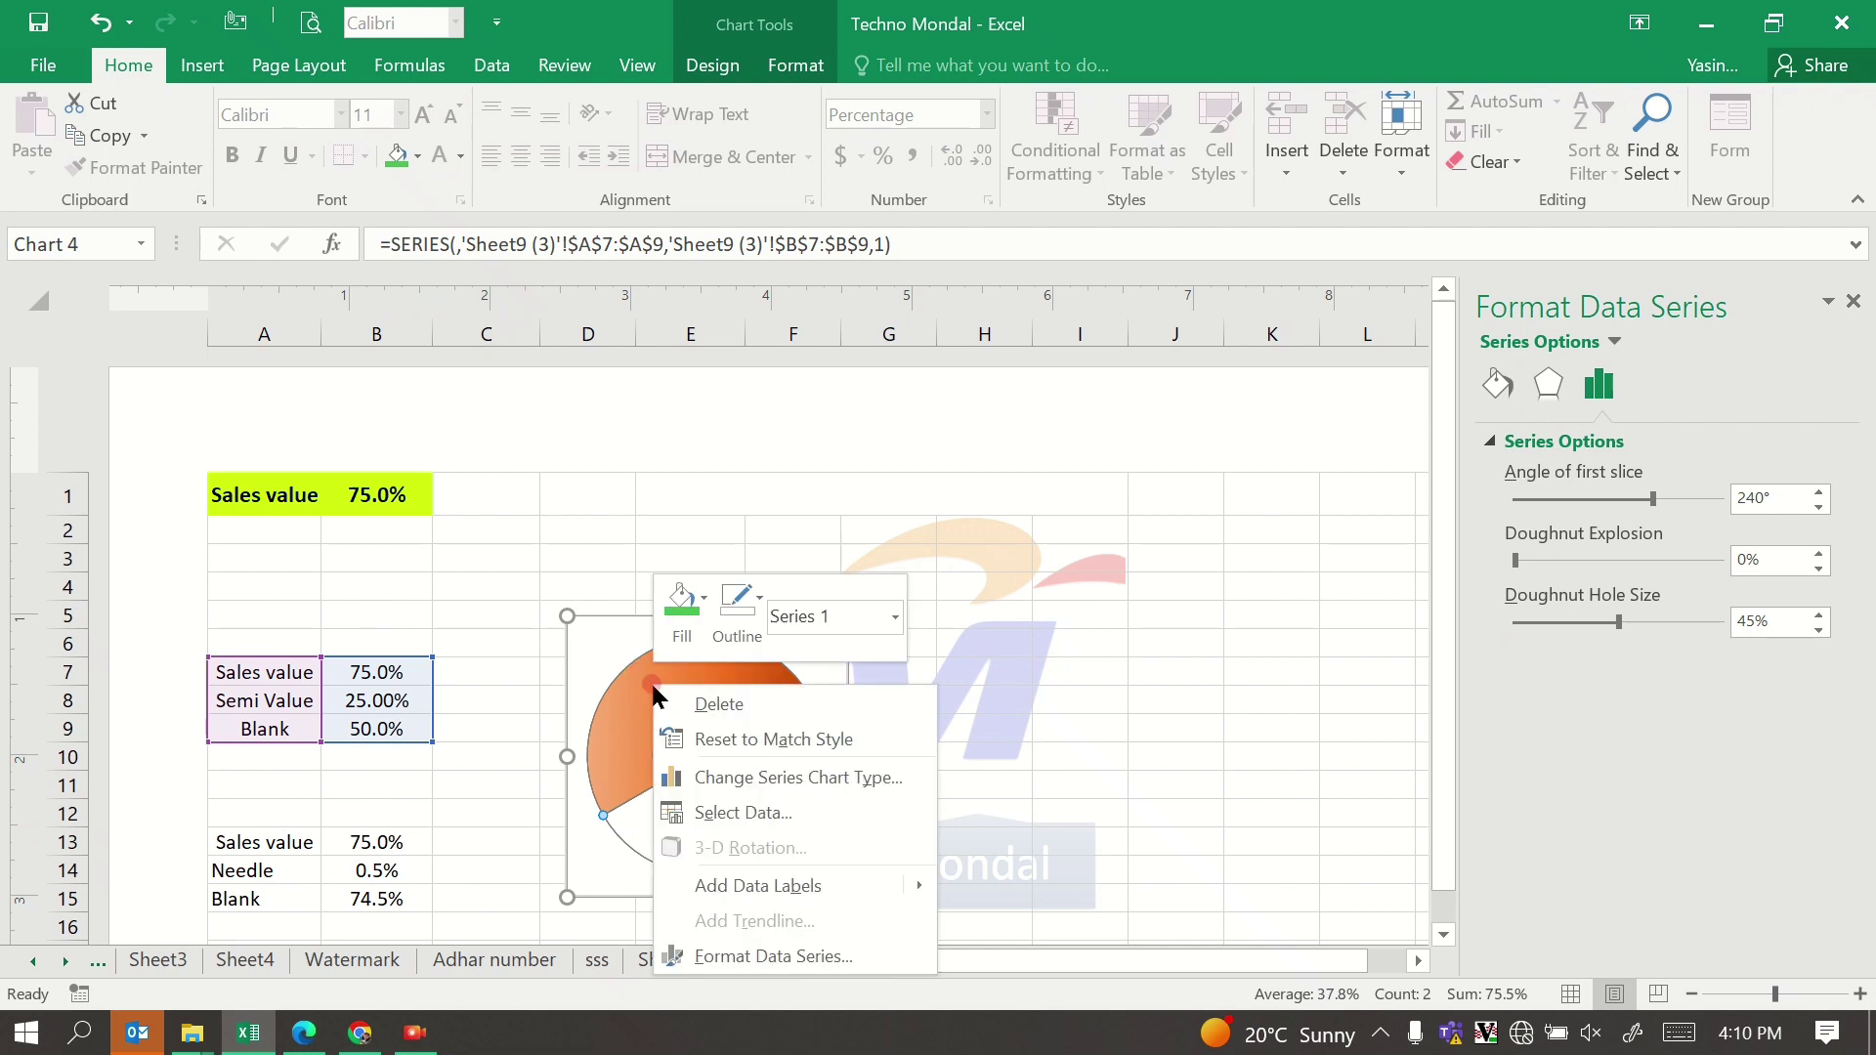
click(747, 813)
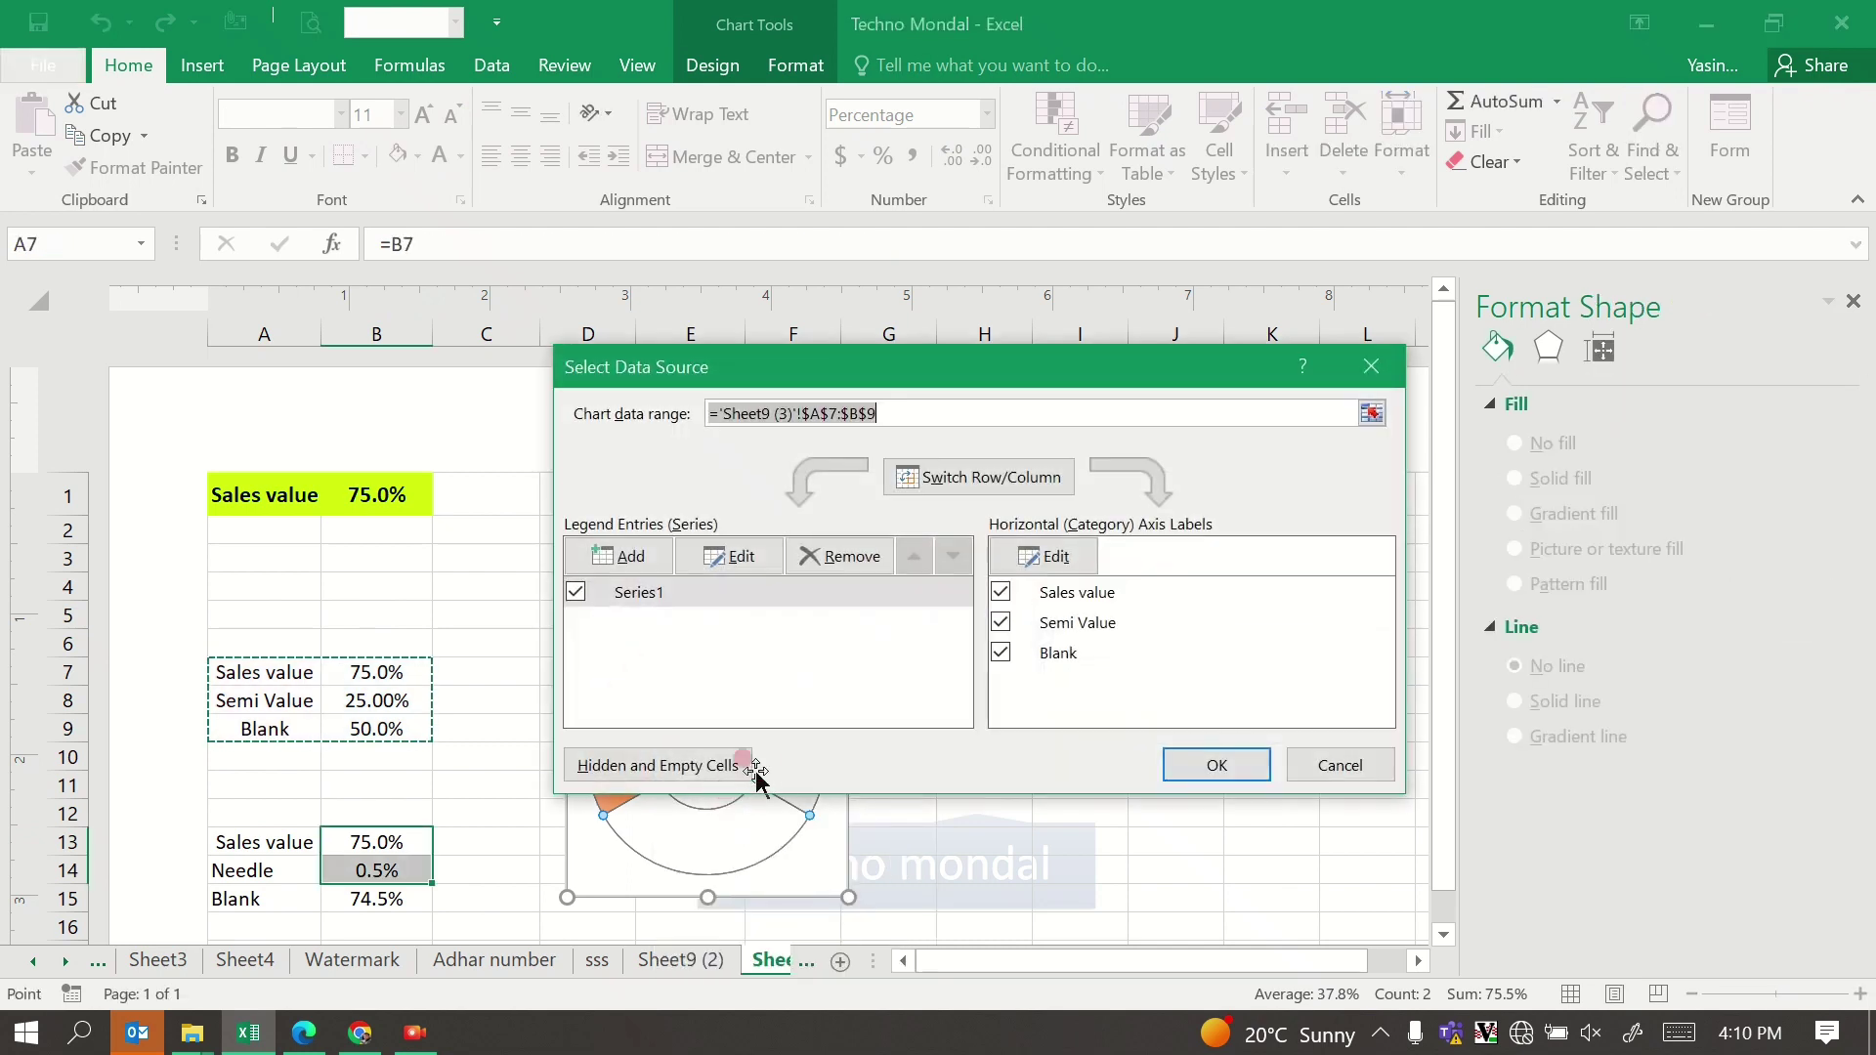
Step: Add a new series whose values are B13:B15 and confirm it
click(607, 569)
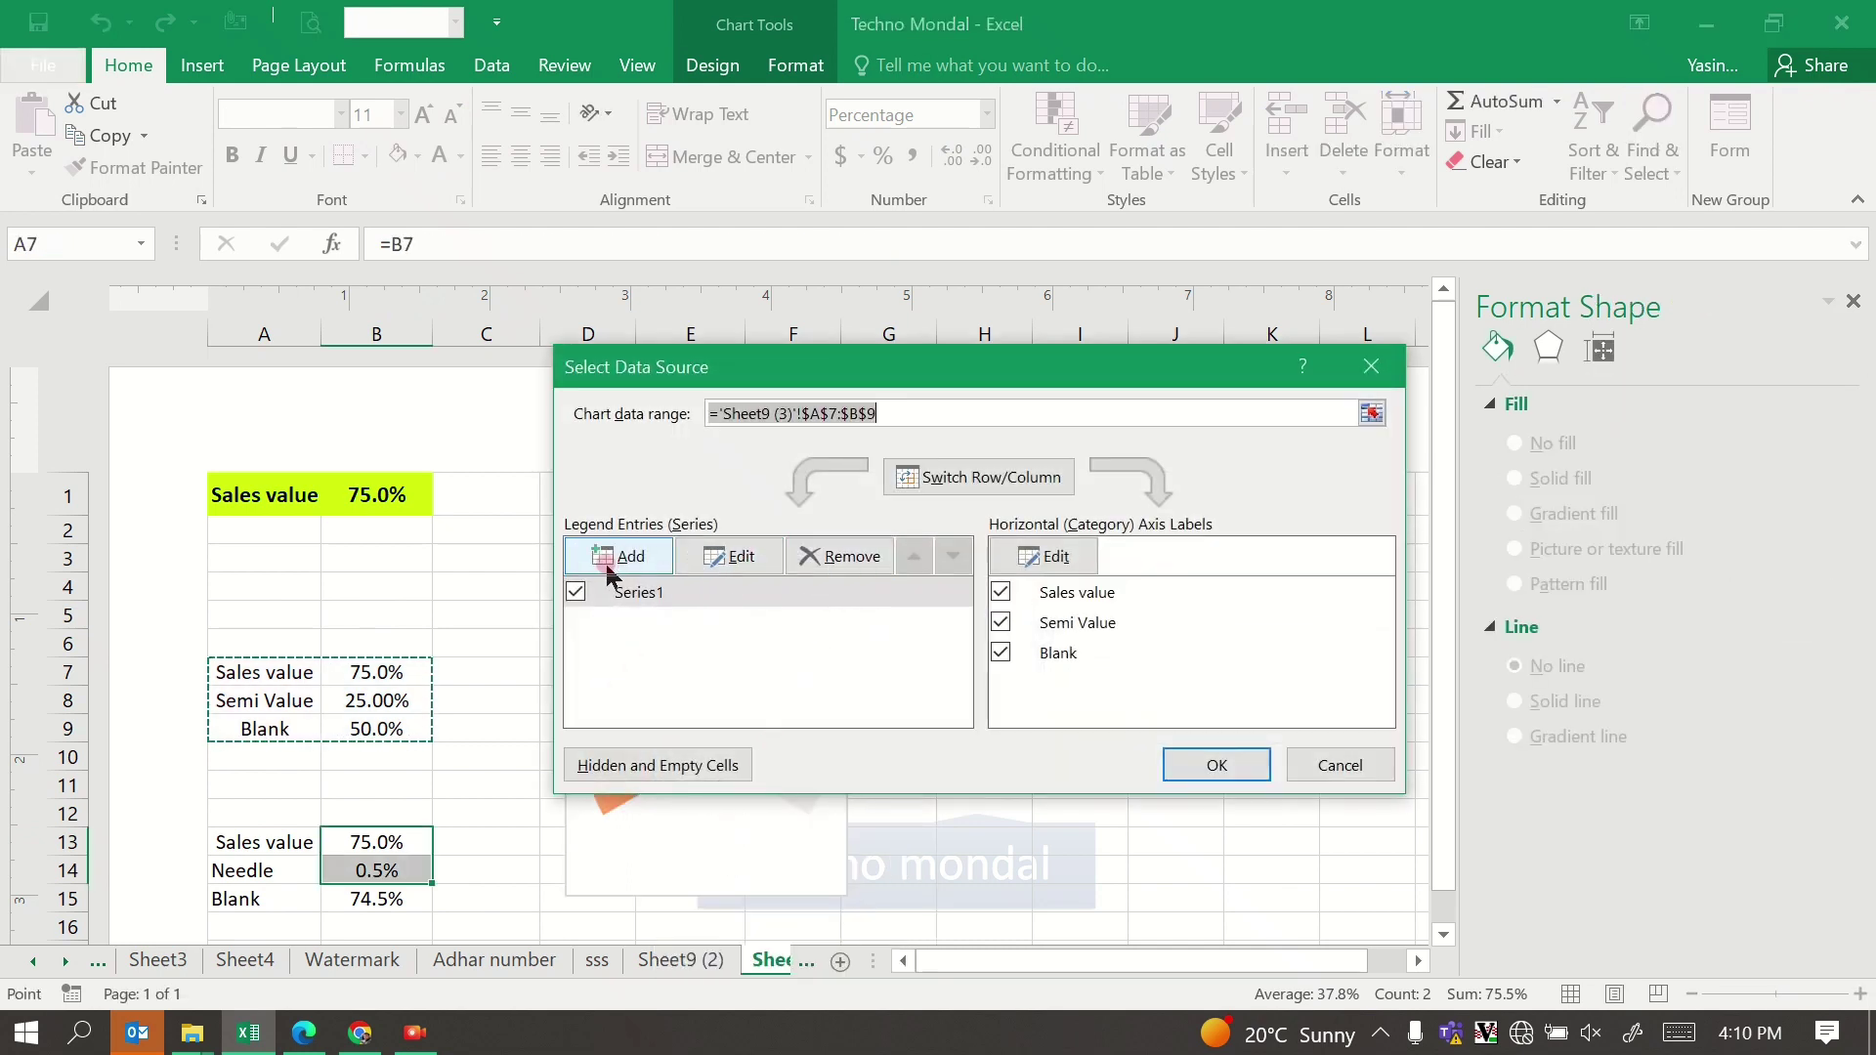
click(608, 569)
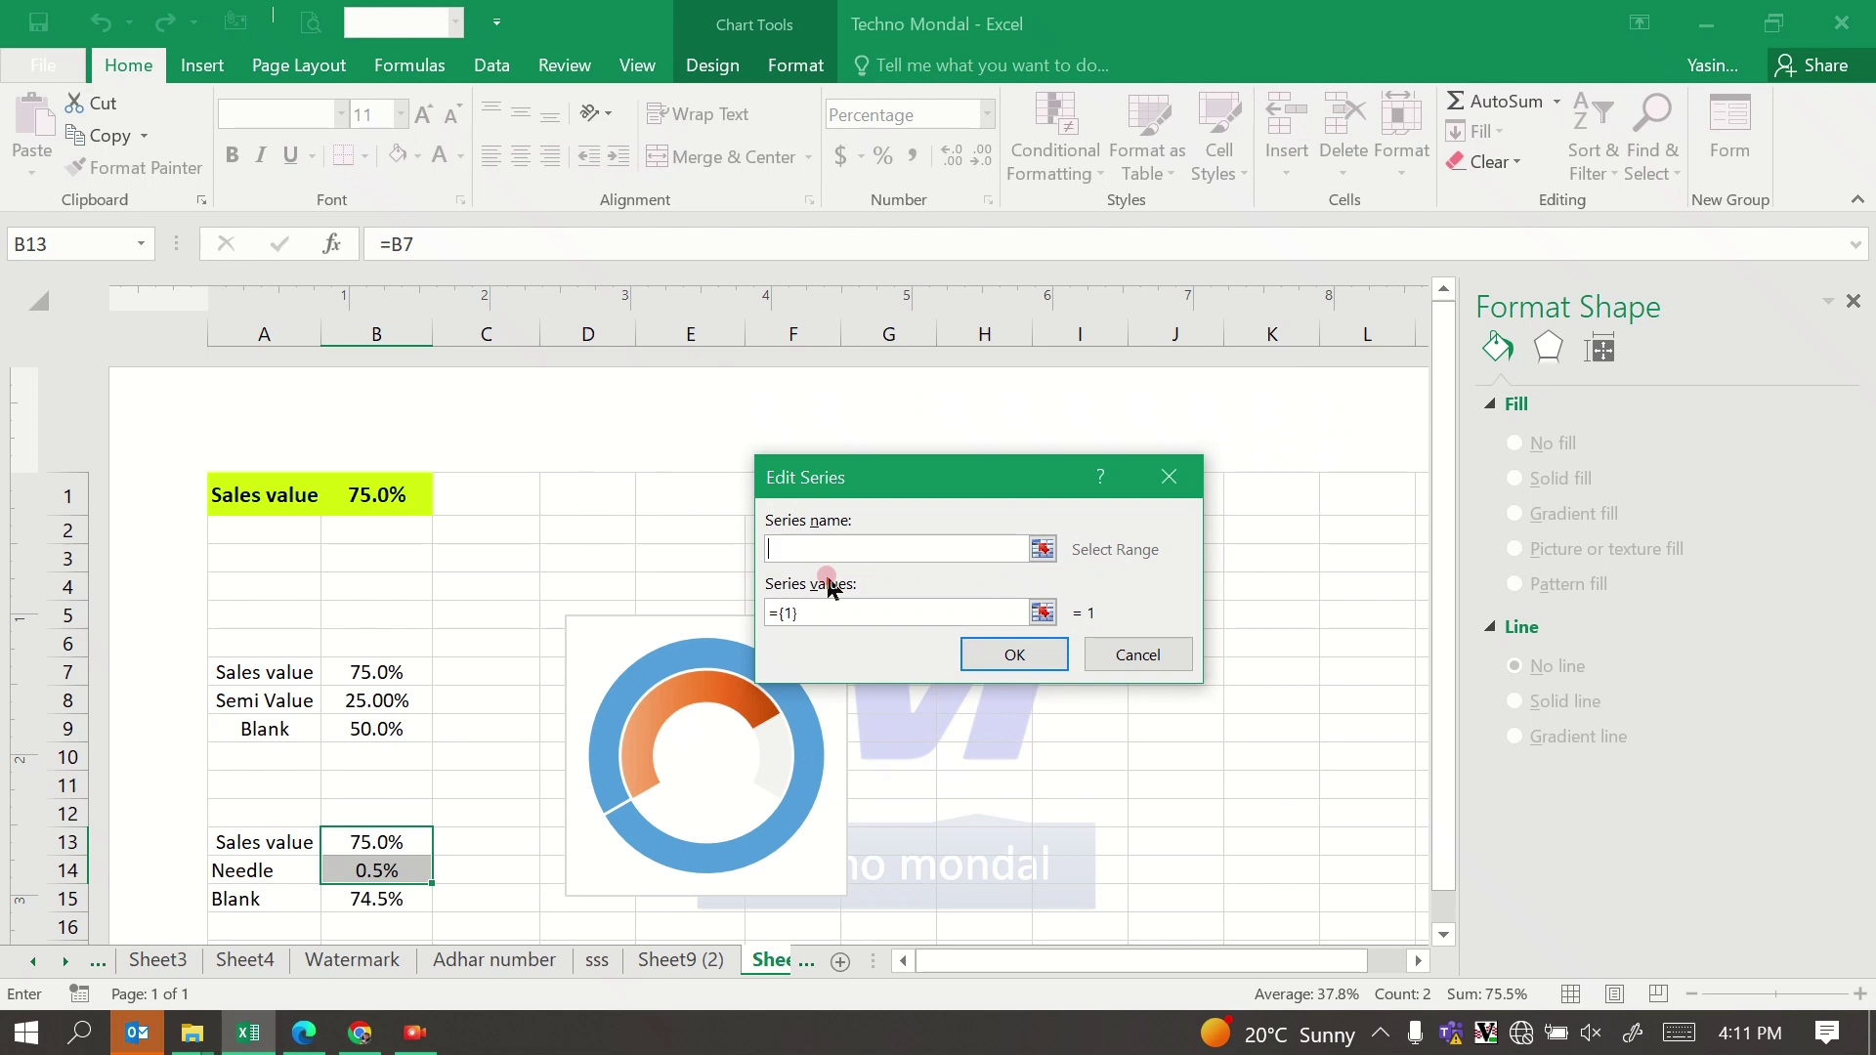
click(816, 613)
key(BackSpace)
key(BackSpace)
key(BackSpace)
drag(371, 842, 377, 891)
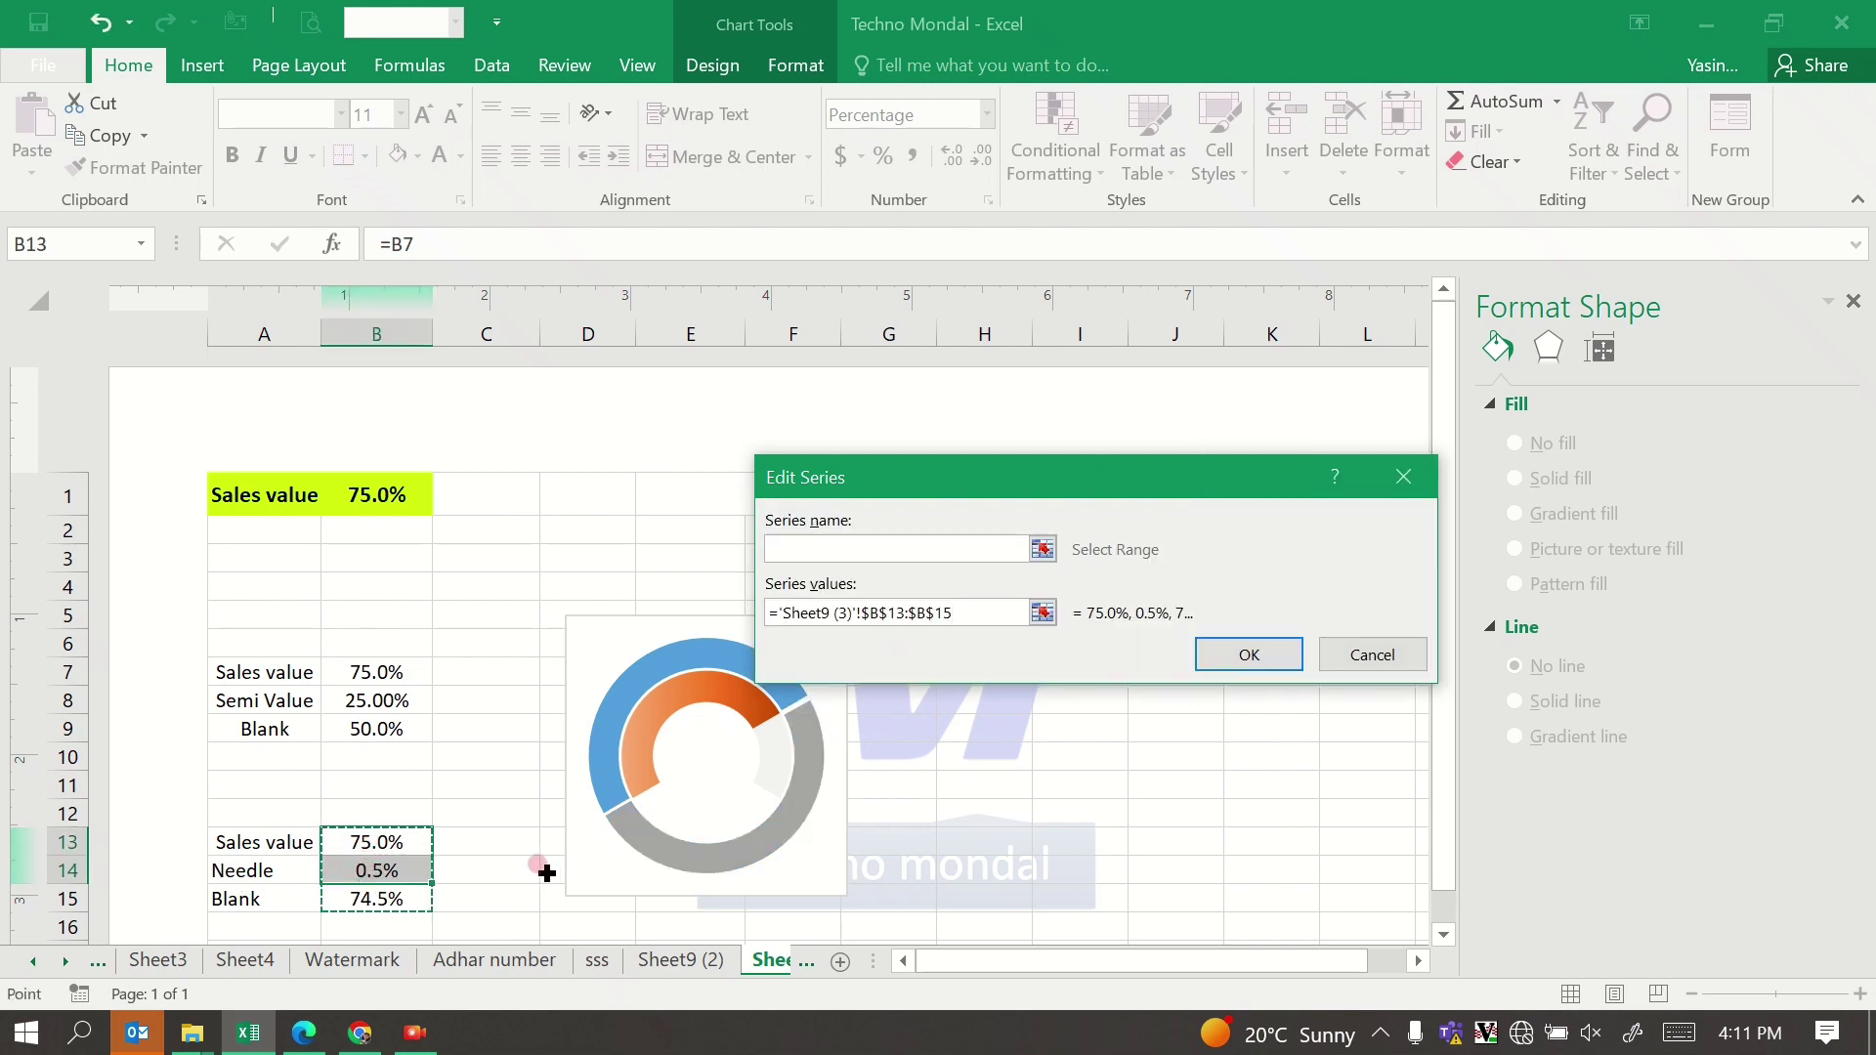
click(1236, 664)
click(1217, 769)
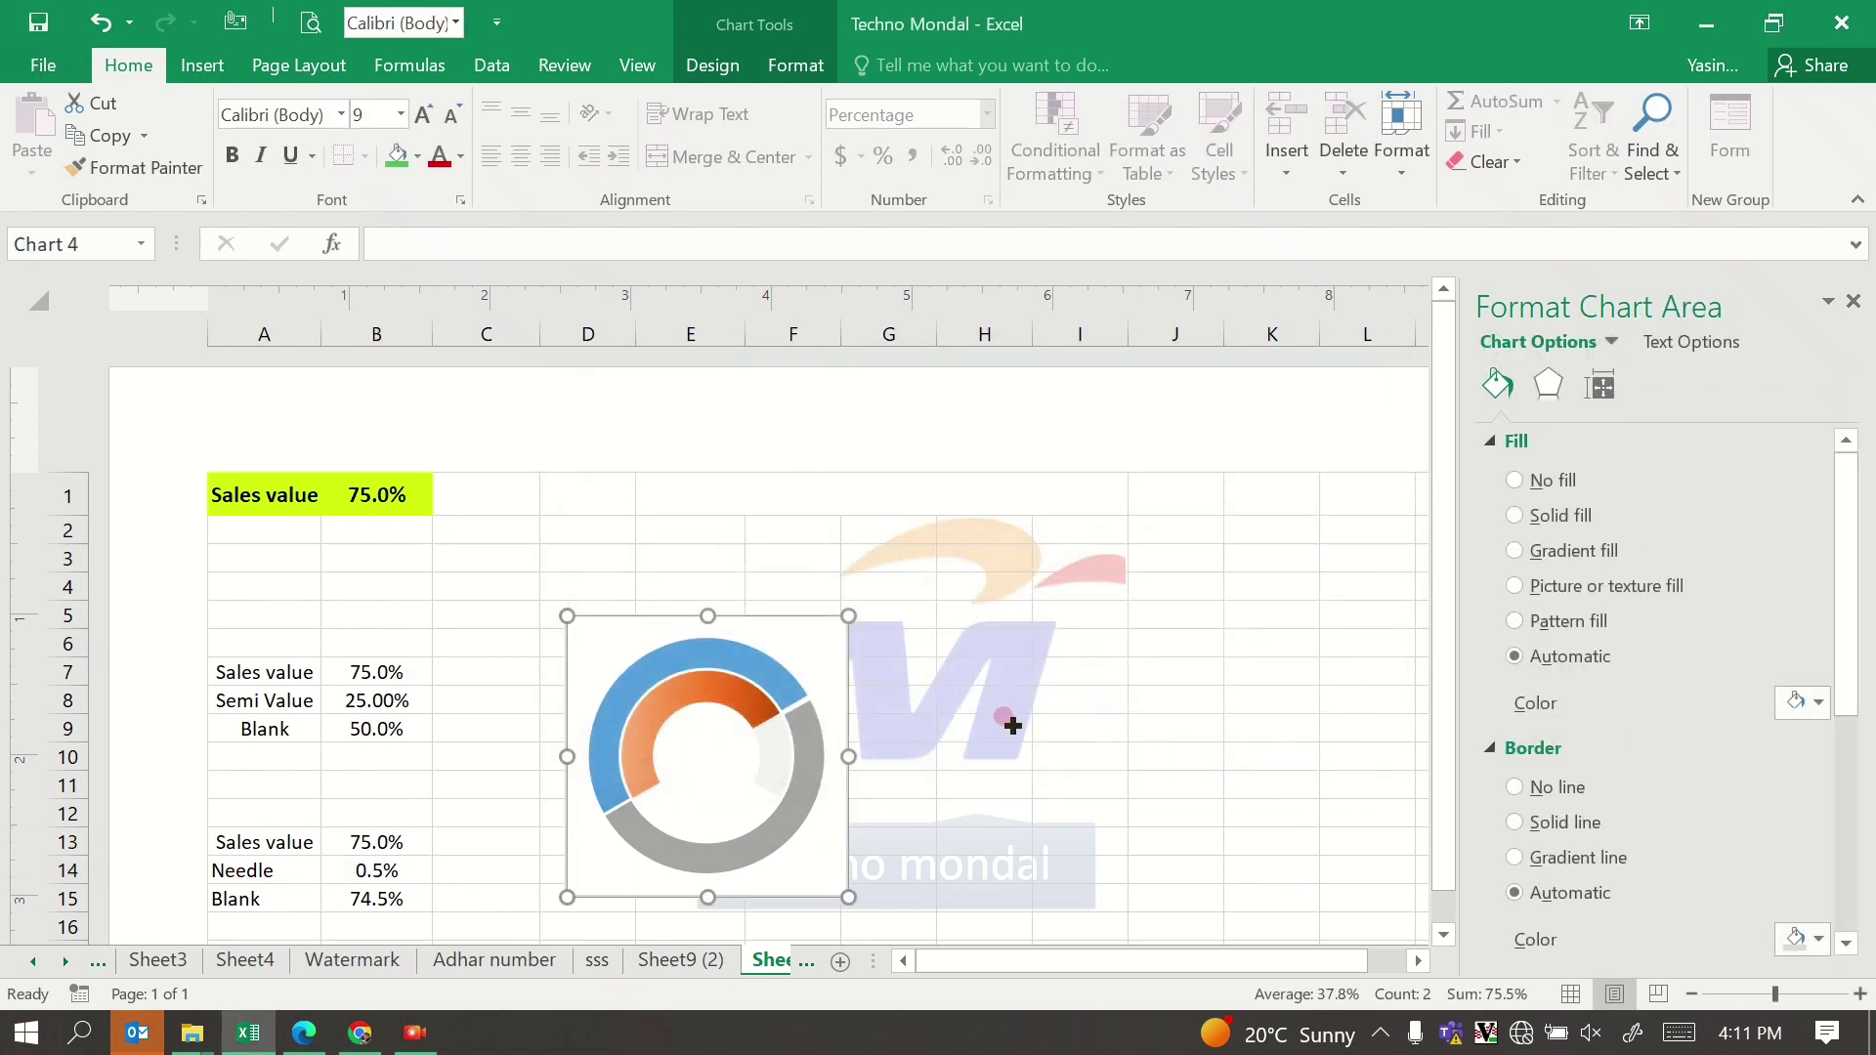
Step: Change Series2's chart type to Pie on the secondary axis
right_click(778, 668)
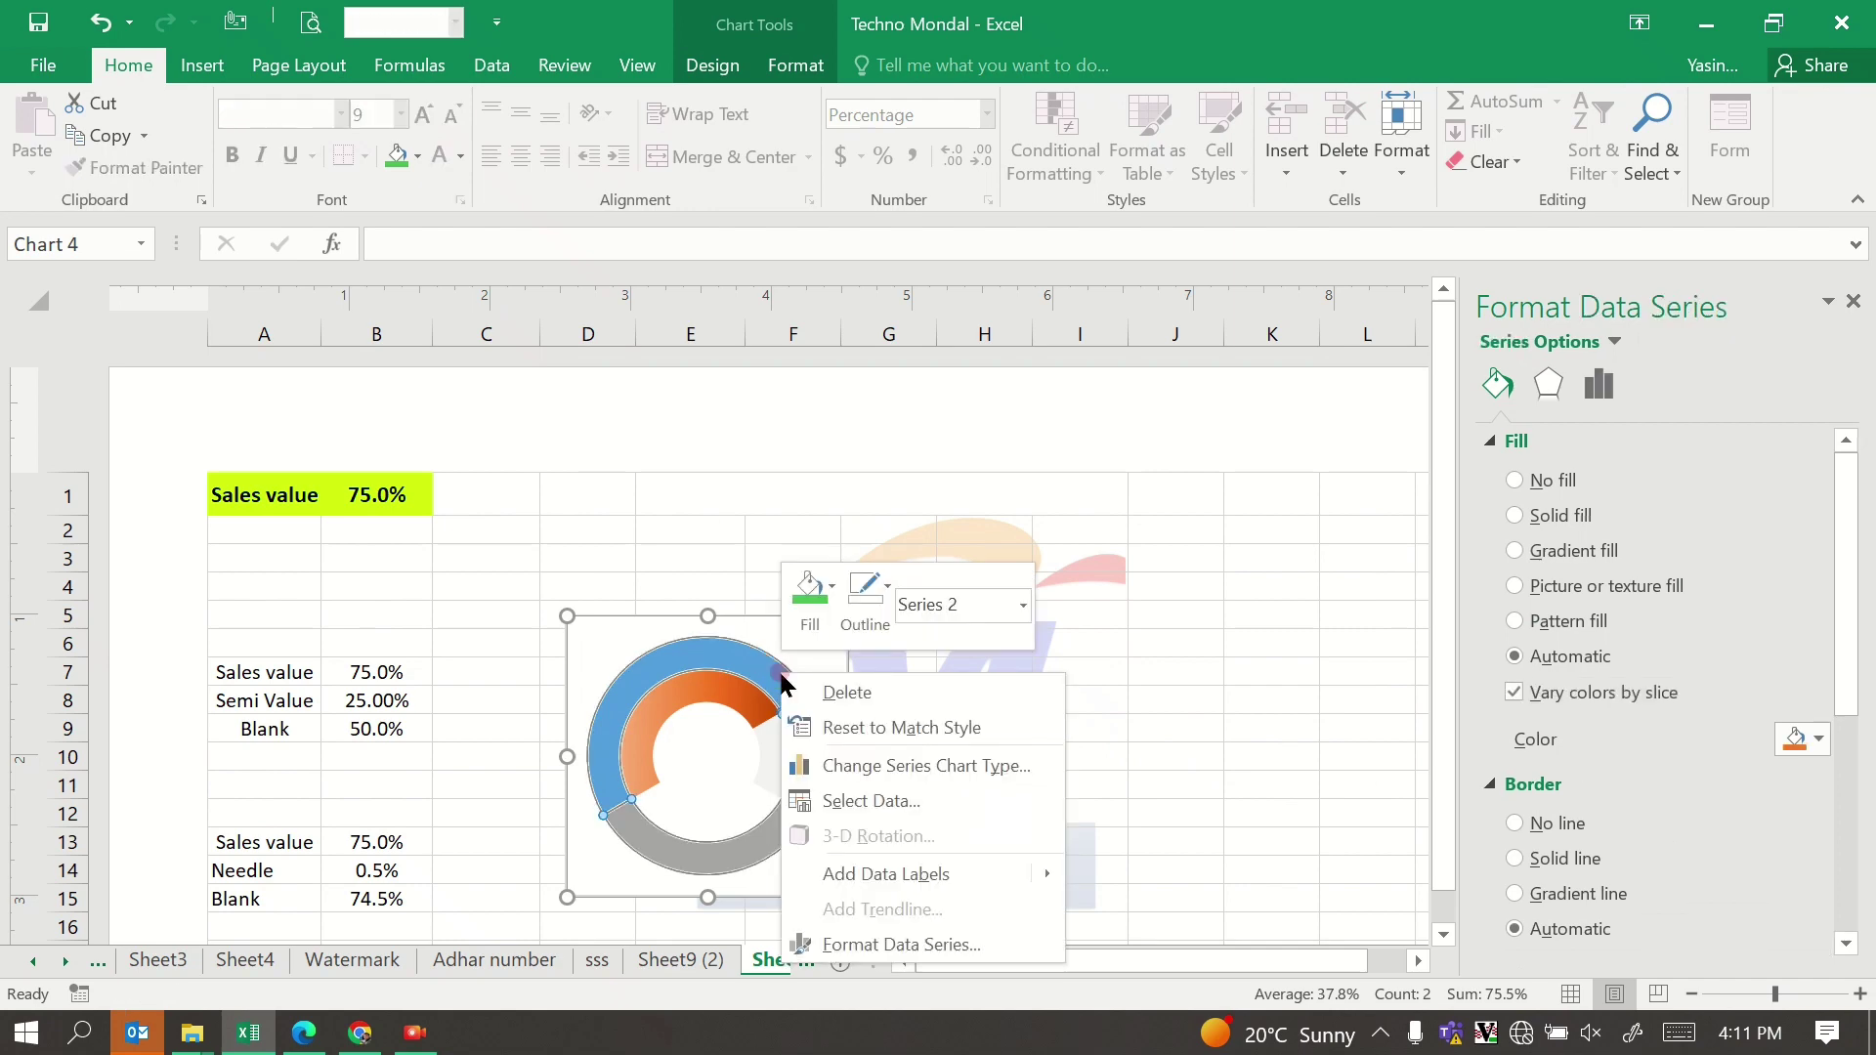
click(876, 770)
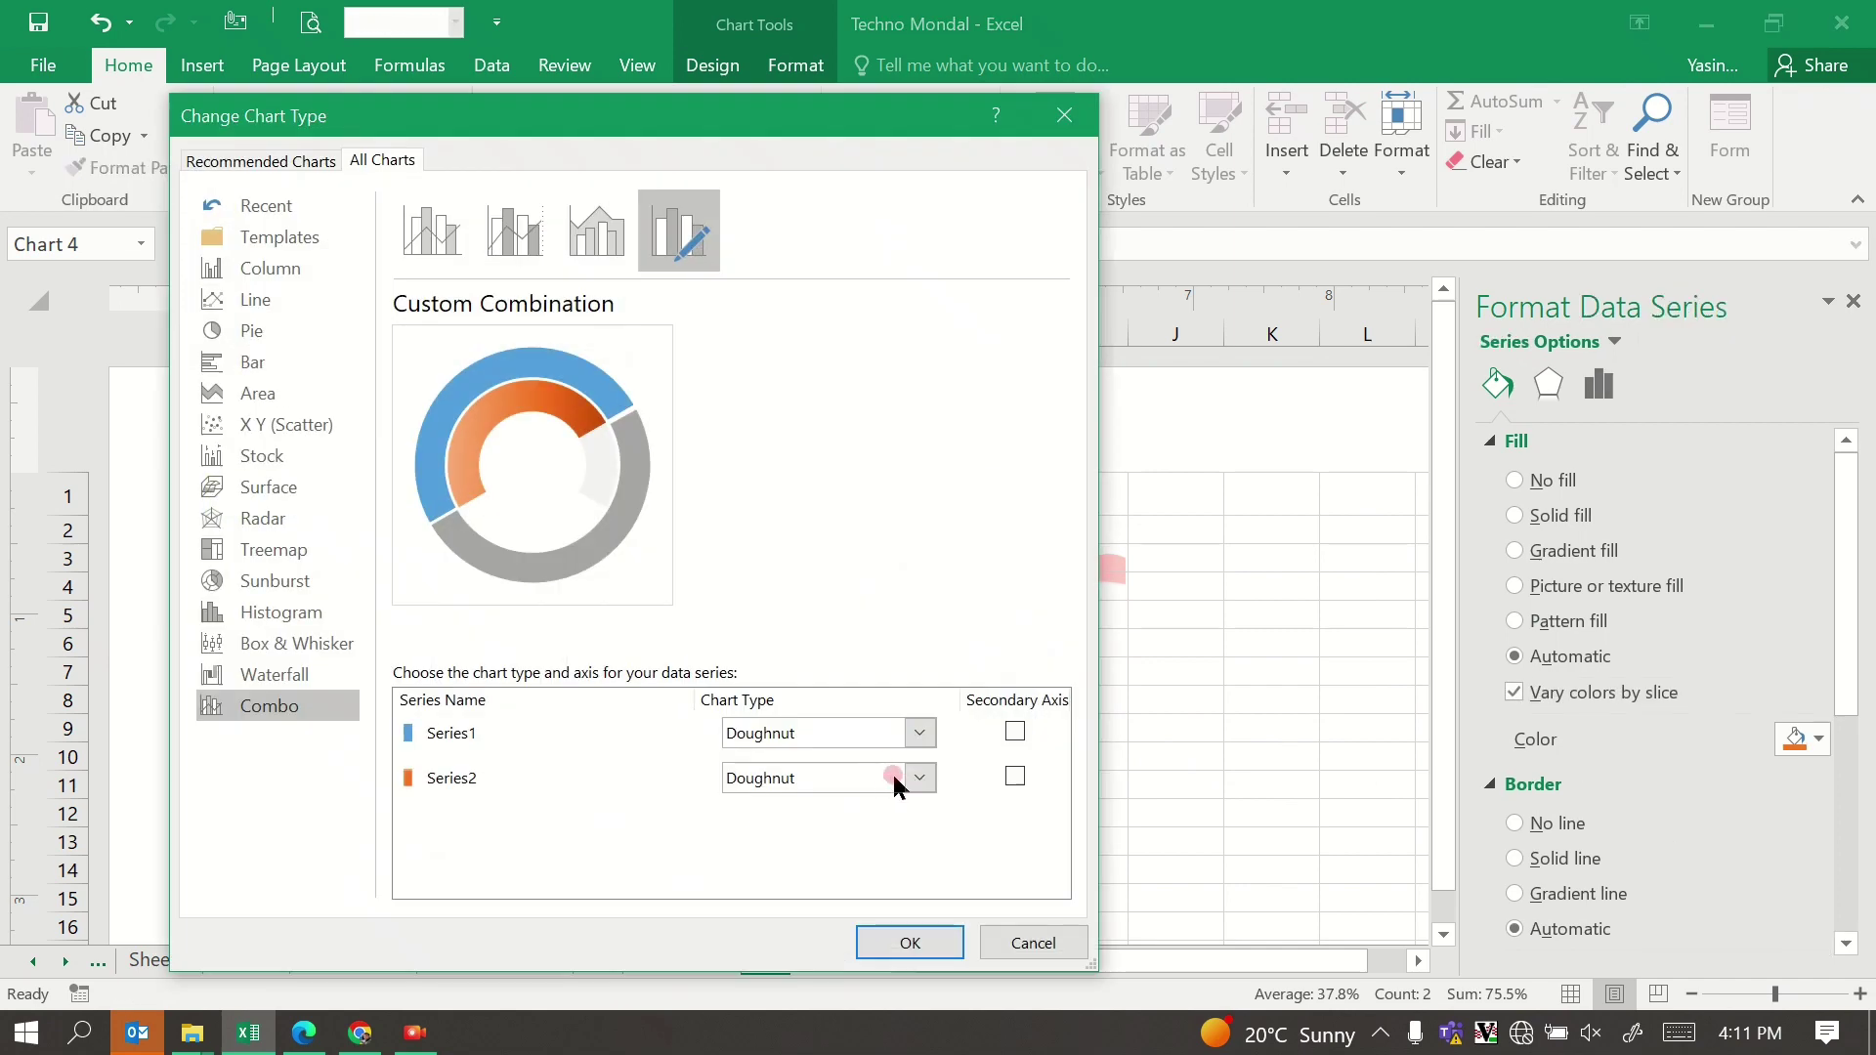
click(919, 779)
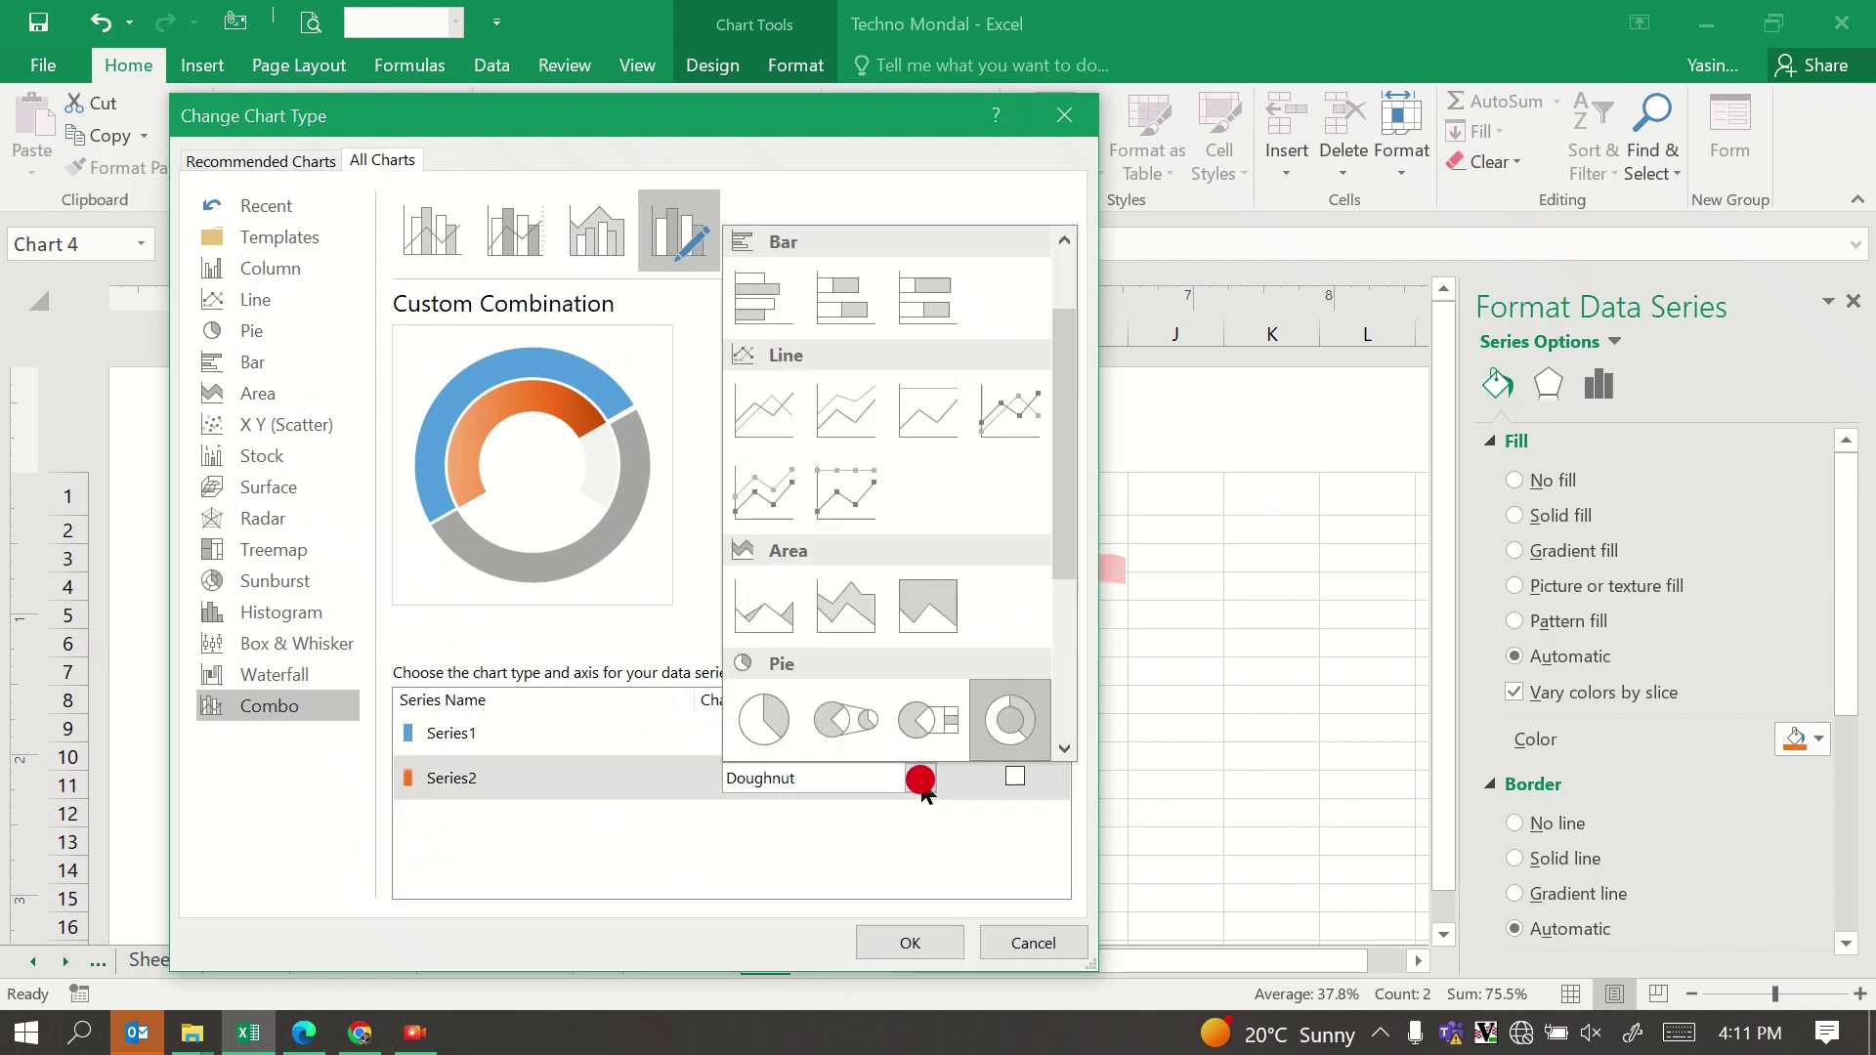
click(773, 720)
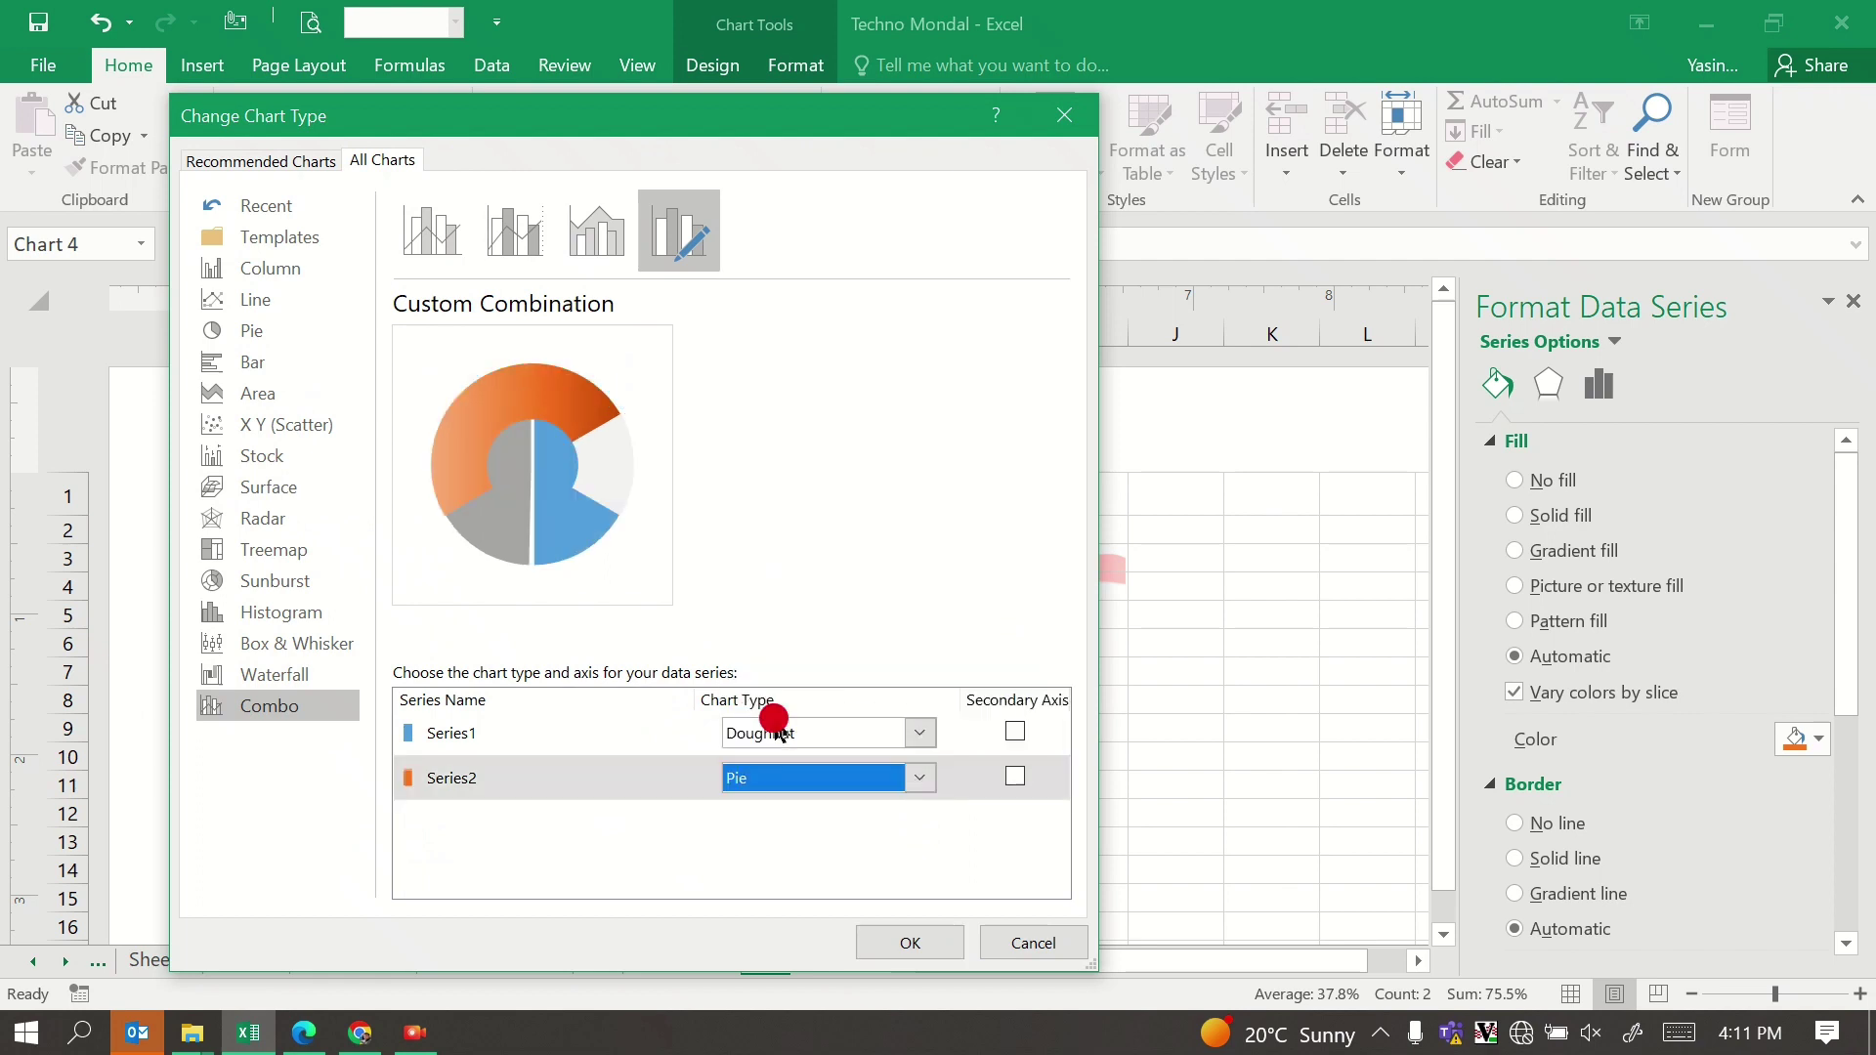
click(866, 757)
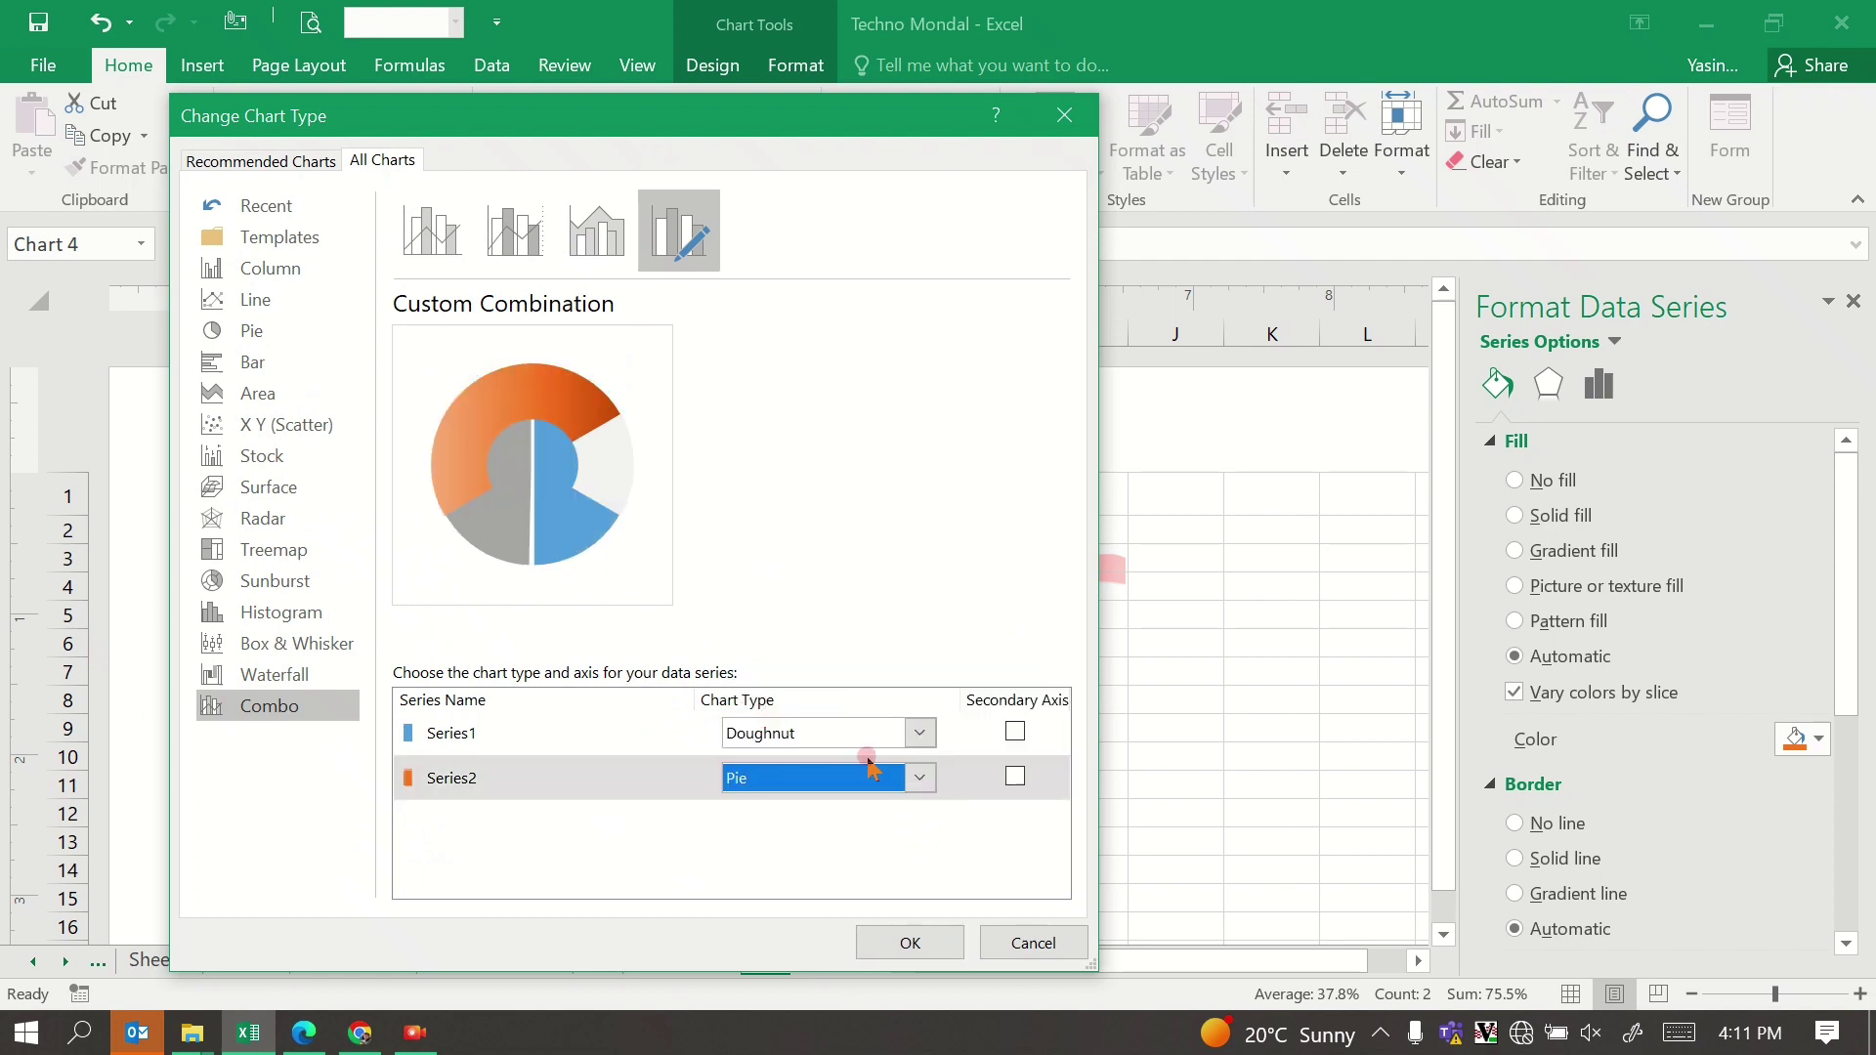
click(1016, 777)
click(918, 941)
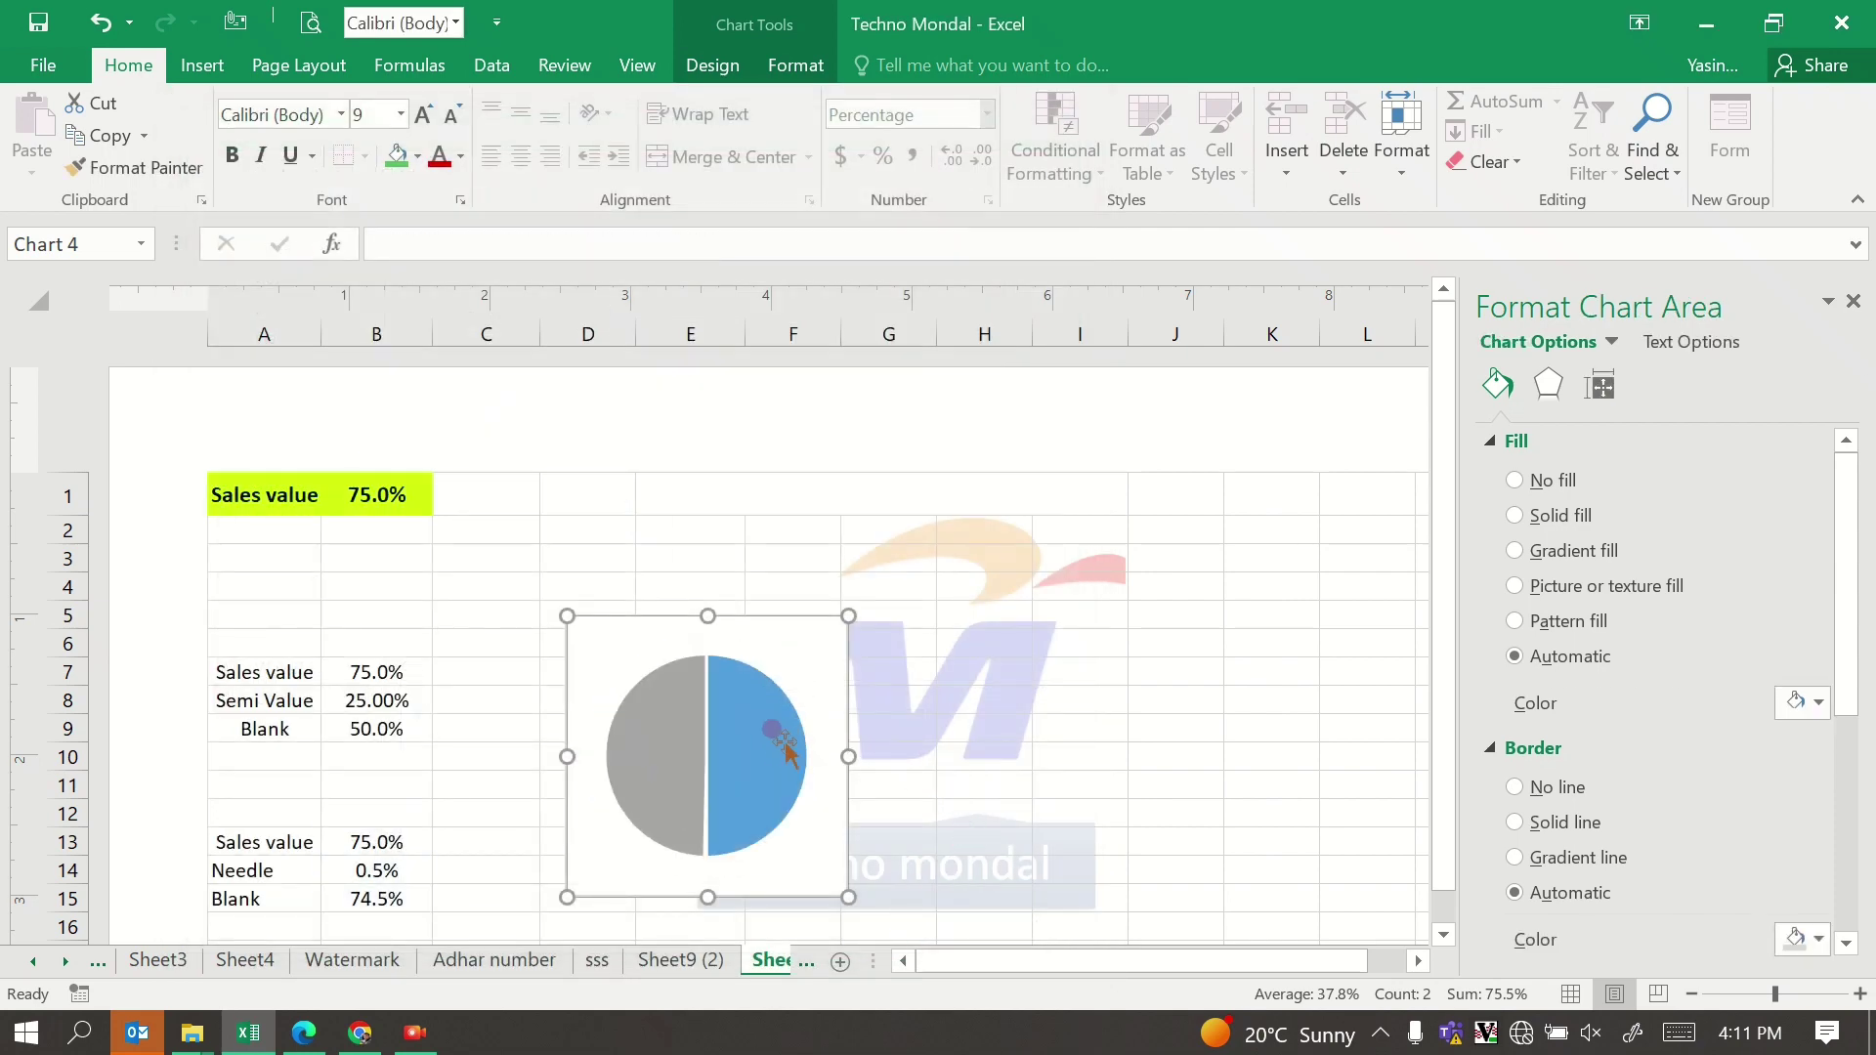
Step: Select the blue pie slice and show its series options
click(755, 723)
click(757, 728)
click(1007, 743)
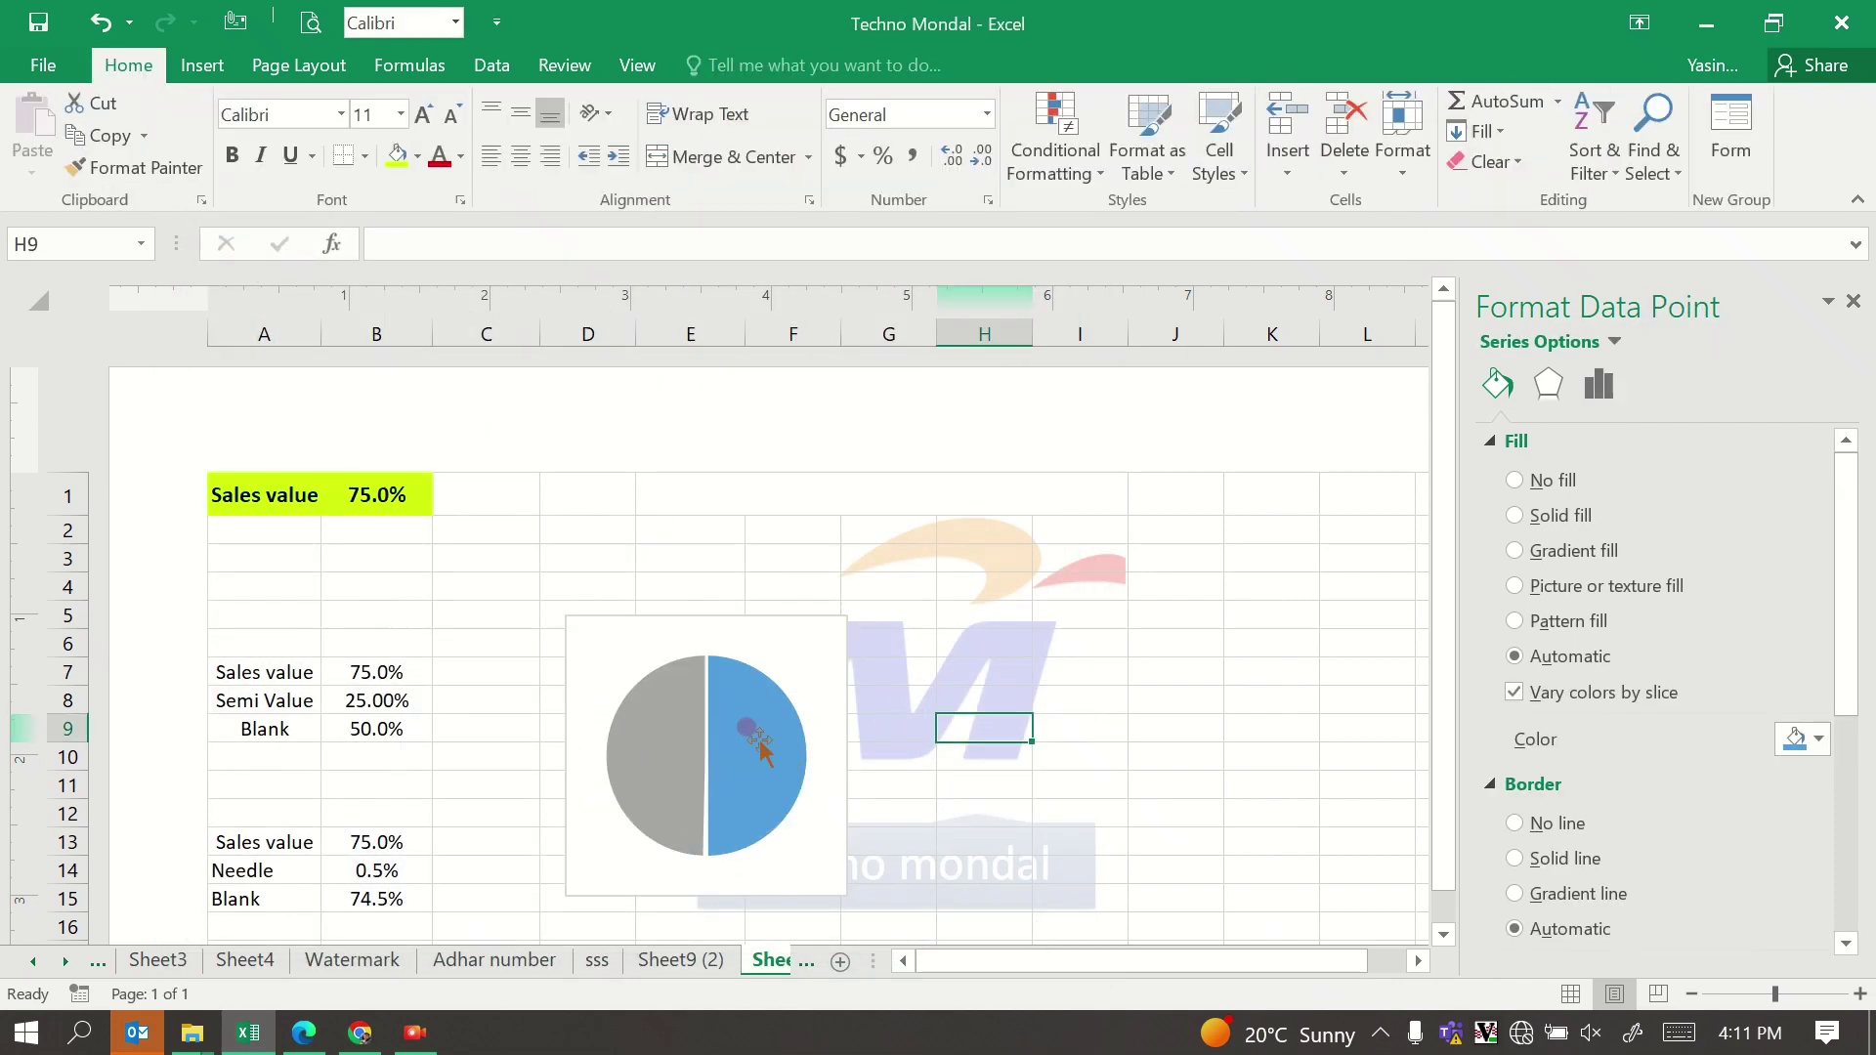
click(752, 728)
click(758, 733)
right_click(762, 740)
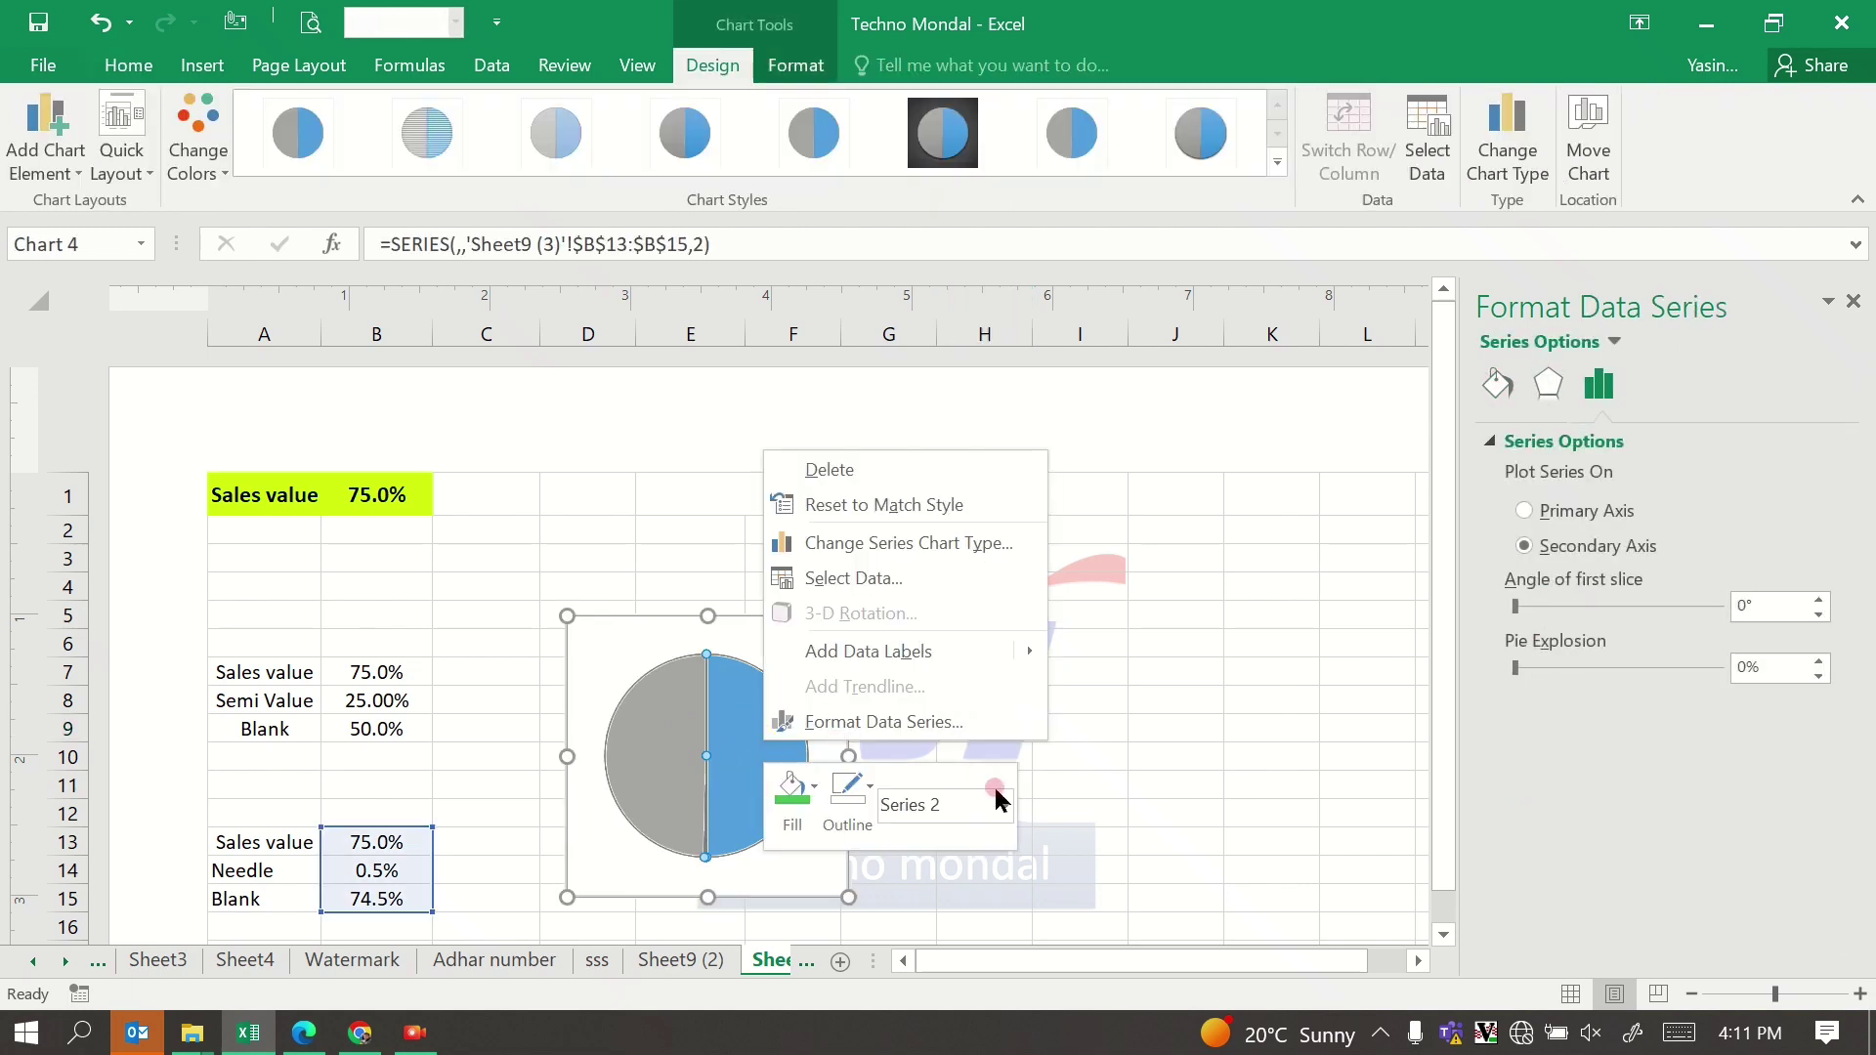
click(1101, 796)
click(745, 750)
click(1691, 713)
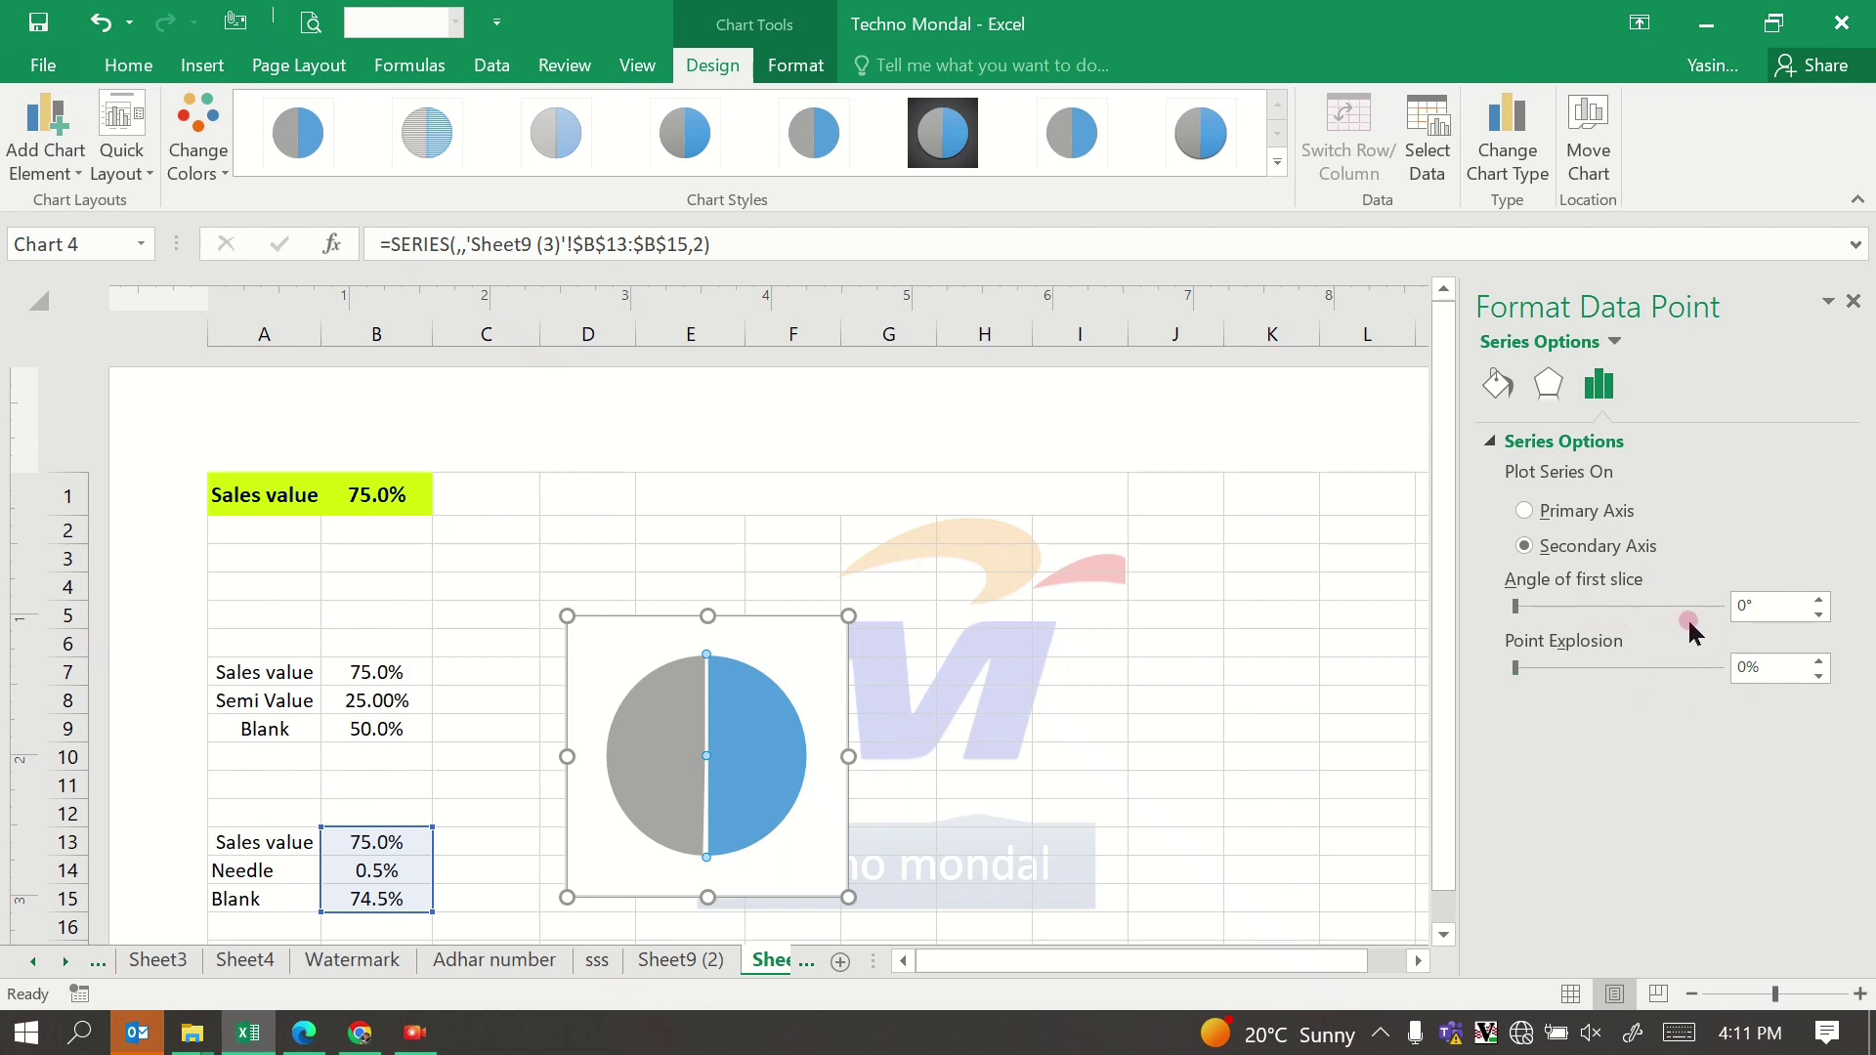
Step: Set the pie's first slice angle to 240°
double_click(1749, 607)
text(240)
click(1270, 700)
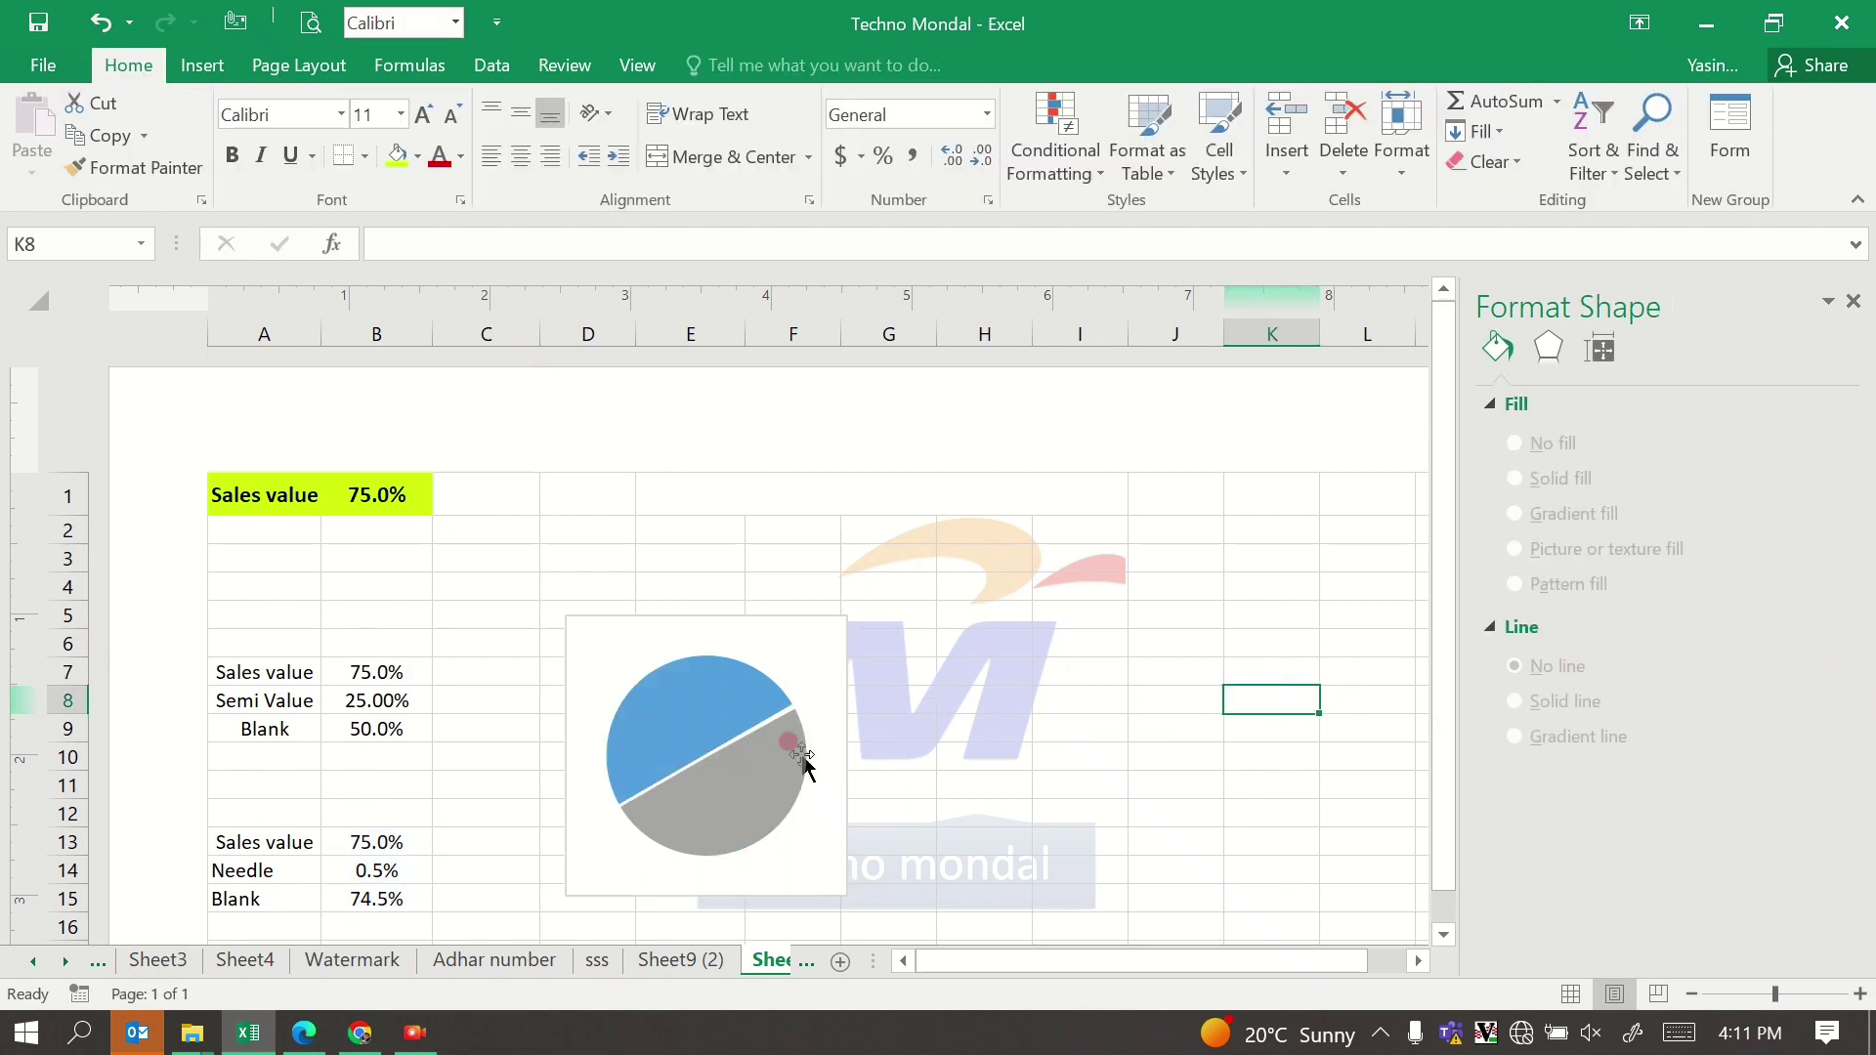
Step: Make the blue and grey pie slices transparent with no fill
click(665, 713)
click(656, 691)
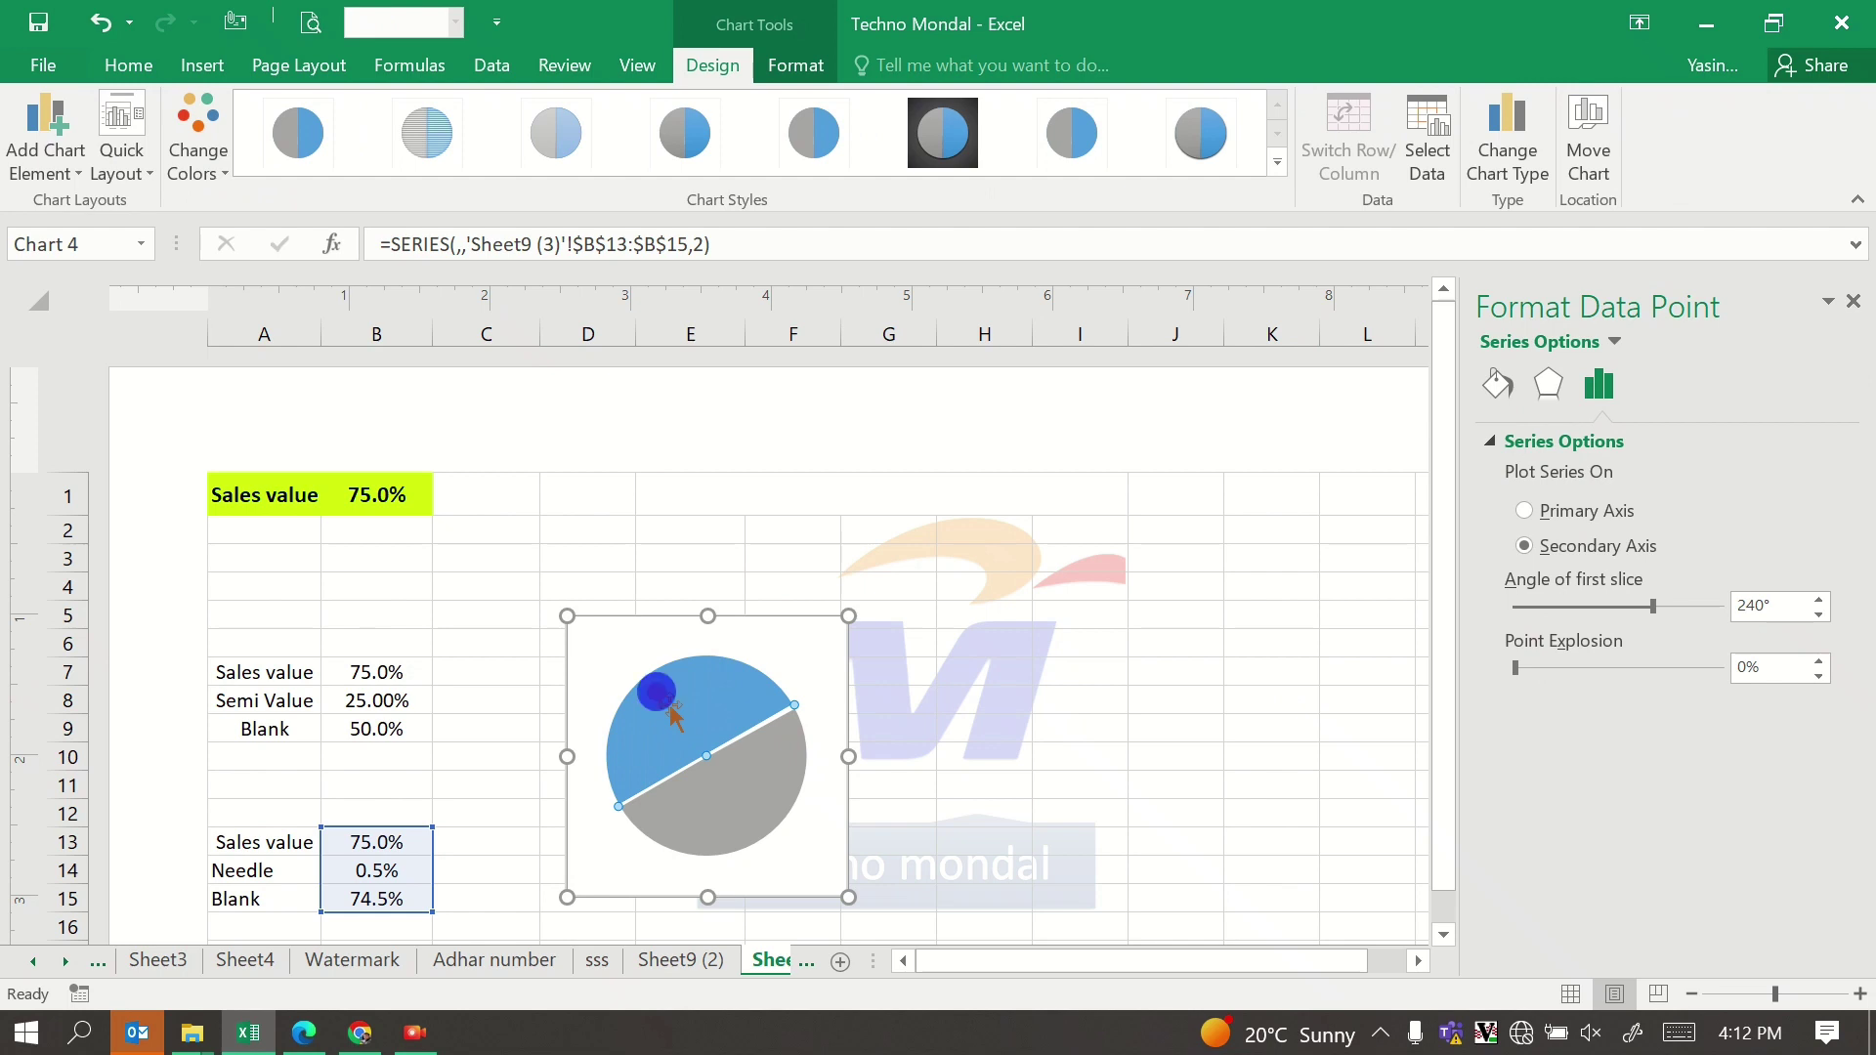
click(1500, 385)
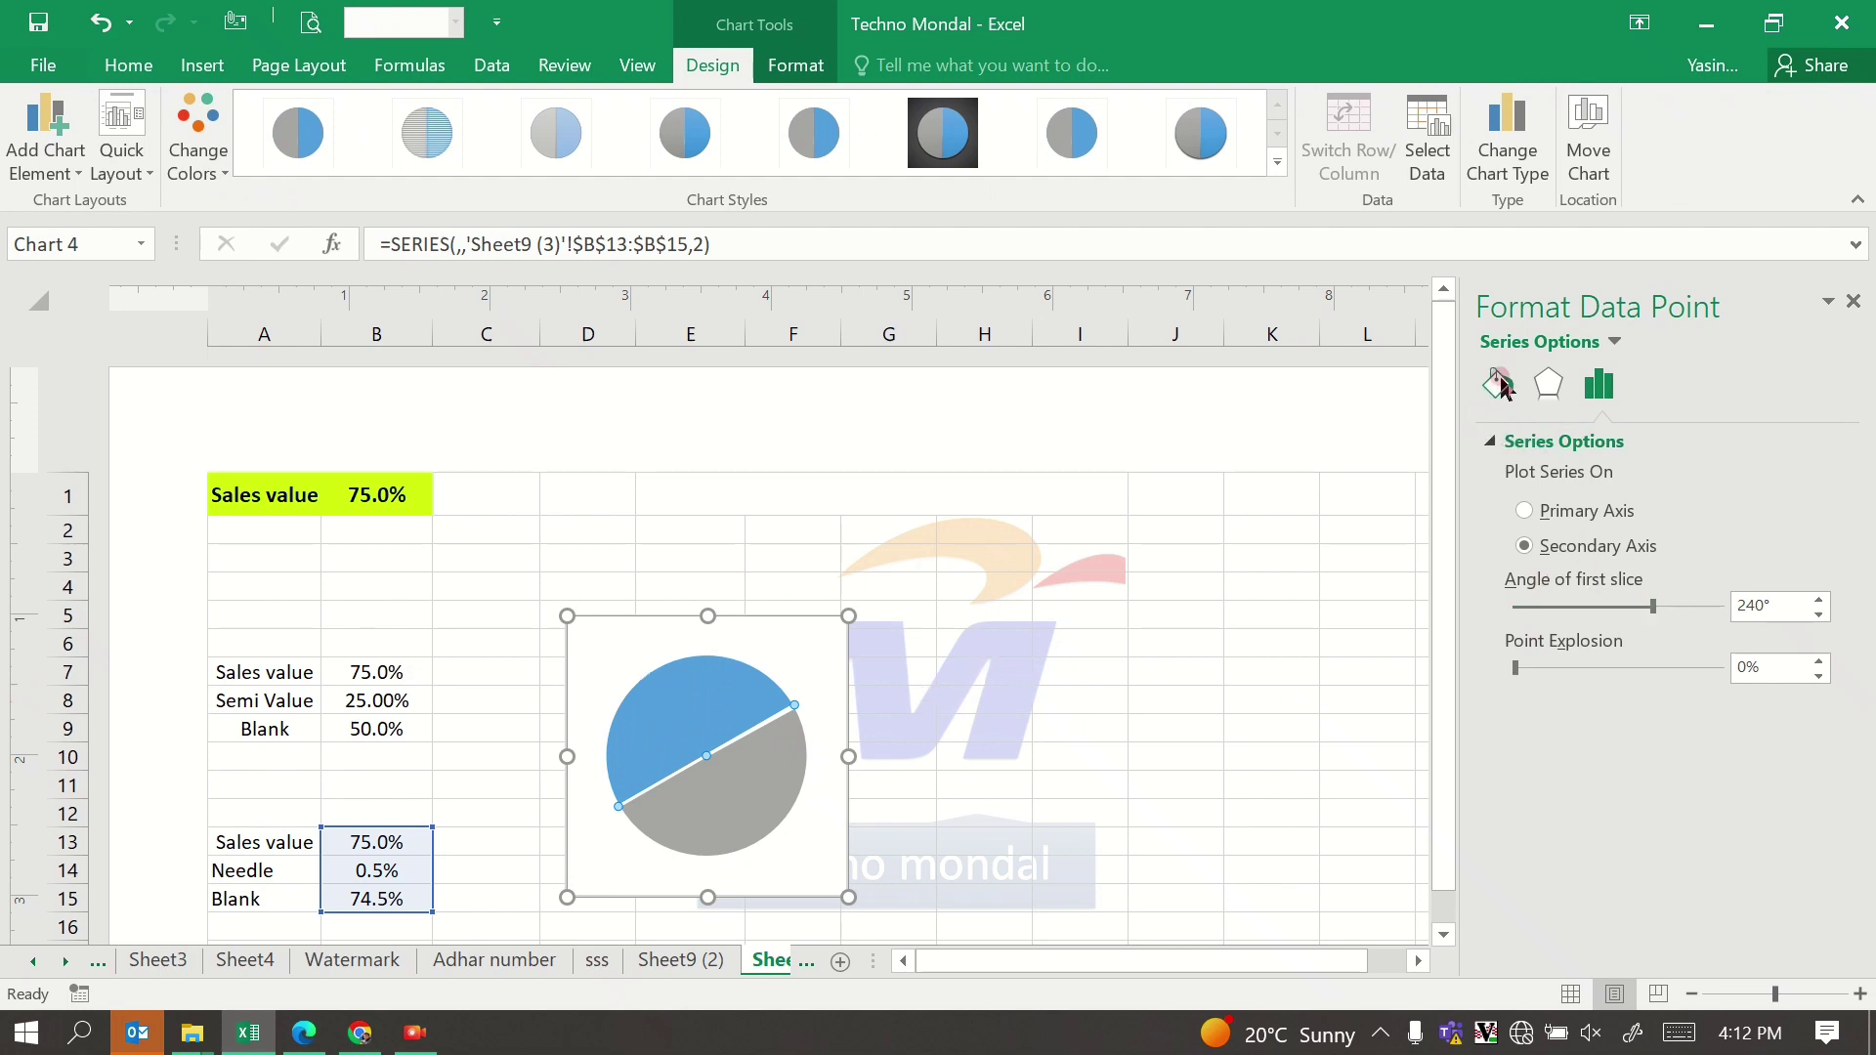
click(1573, 524)
click(1514, 480)
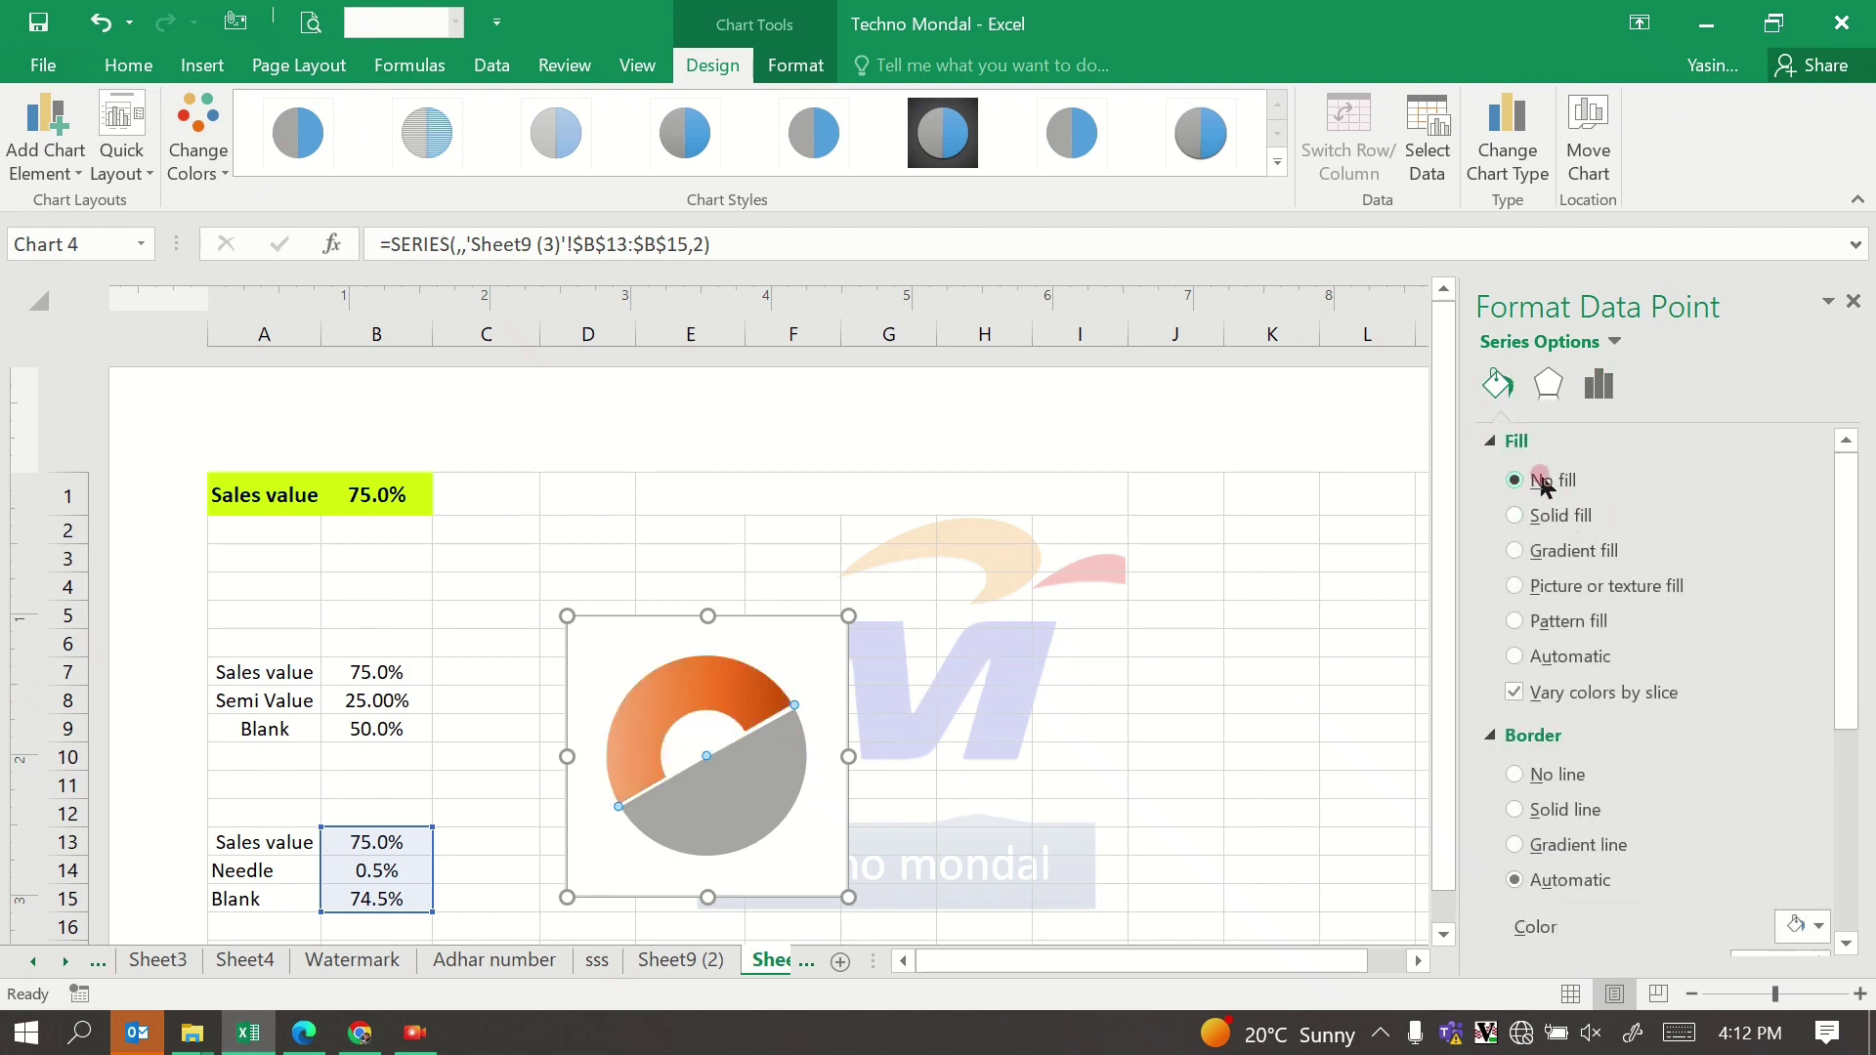
click(723, 790)
click(1515, 480)
click(1126, 690)
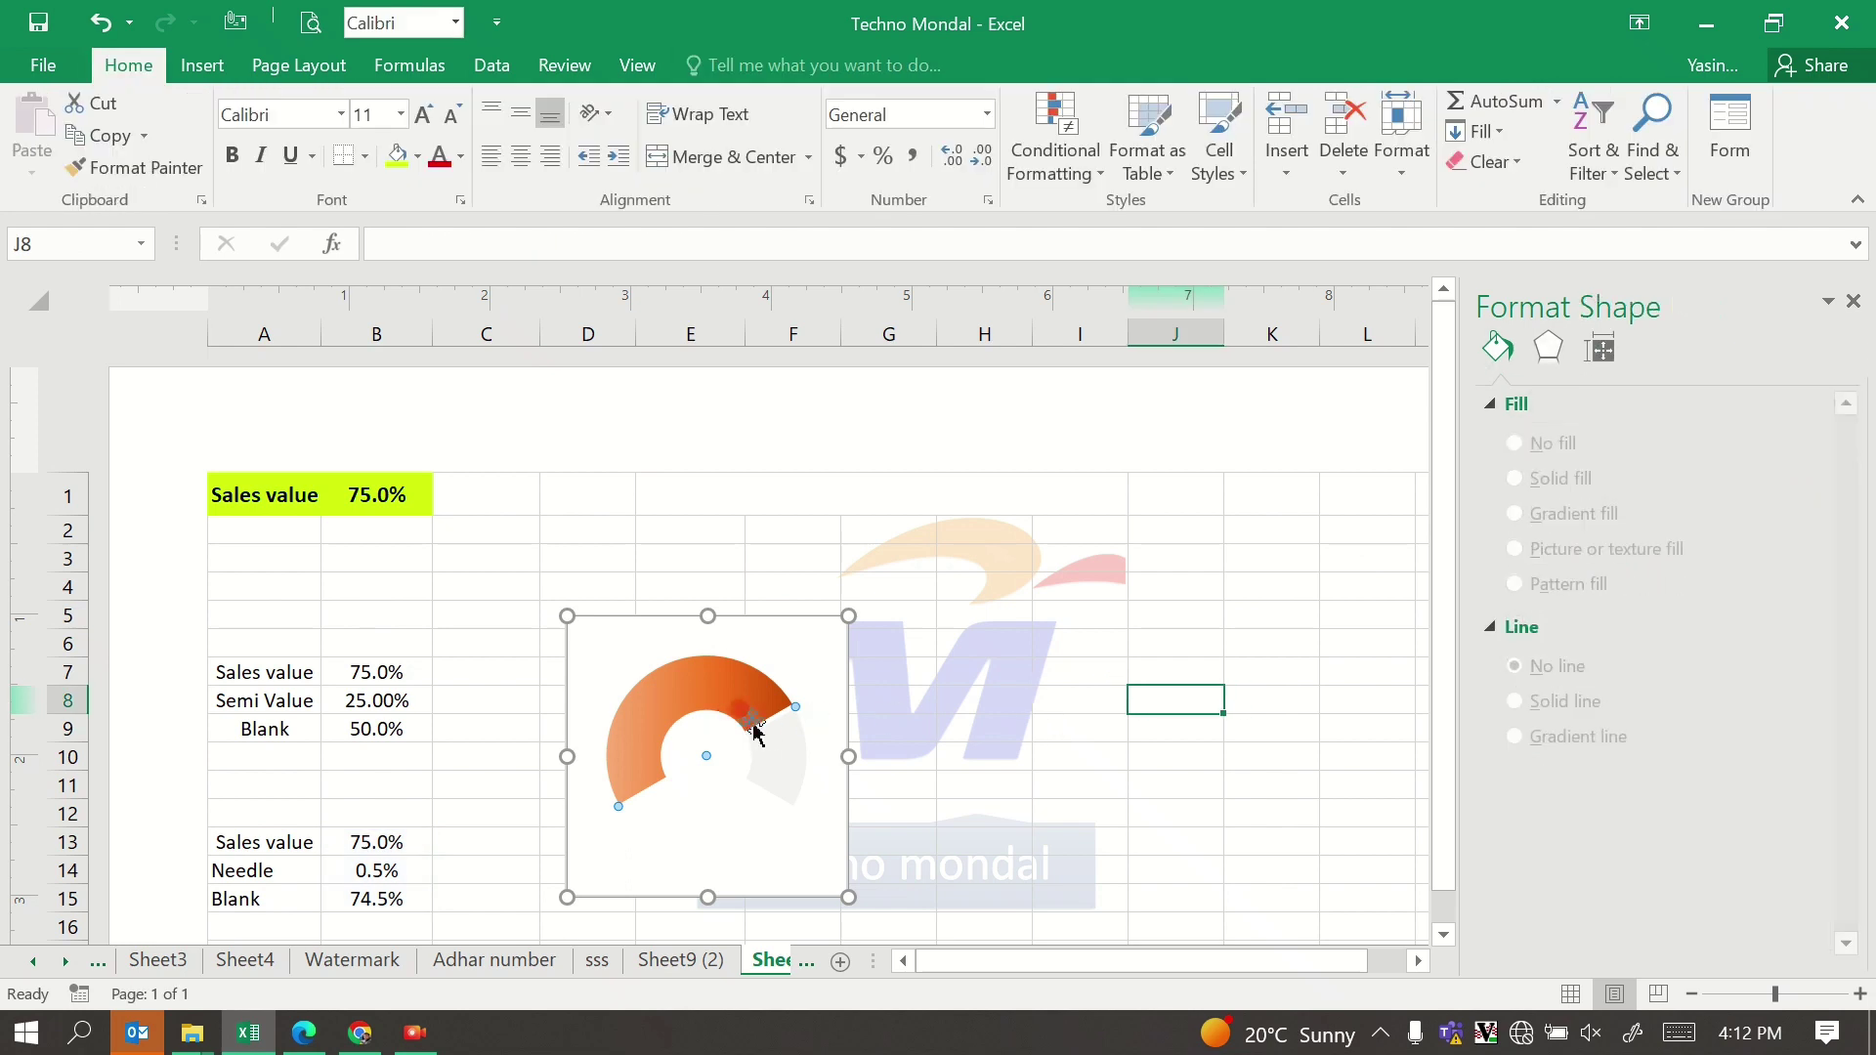
Step: Set the doughnut series' Shape Outline to No Outline
click(782, 727)
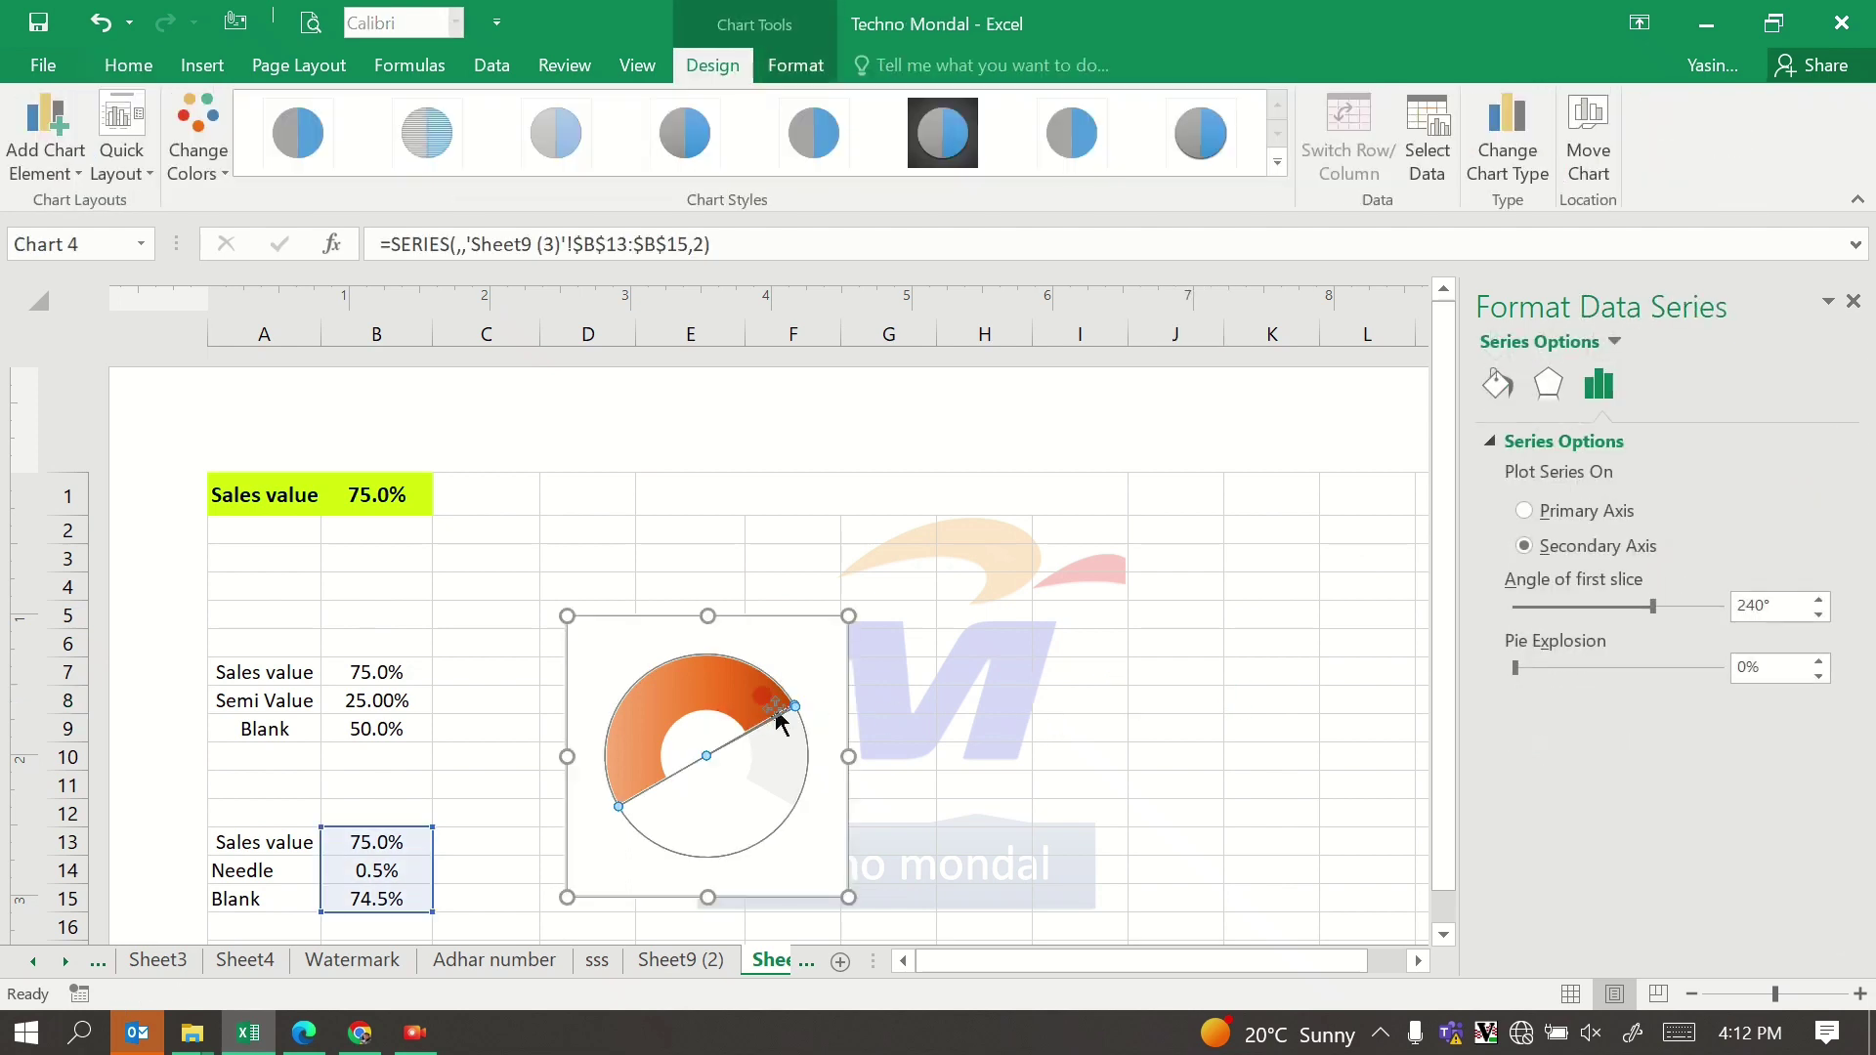
click(782, 66)
click(766, 132)
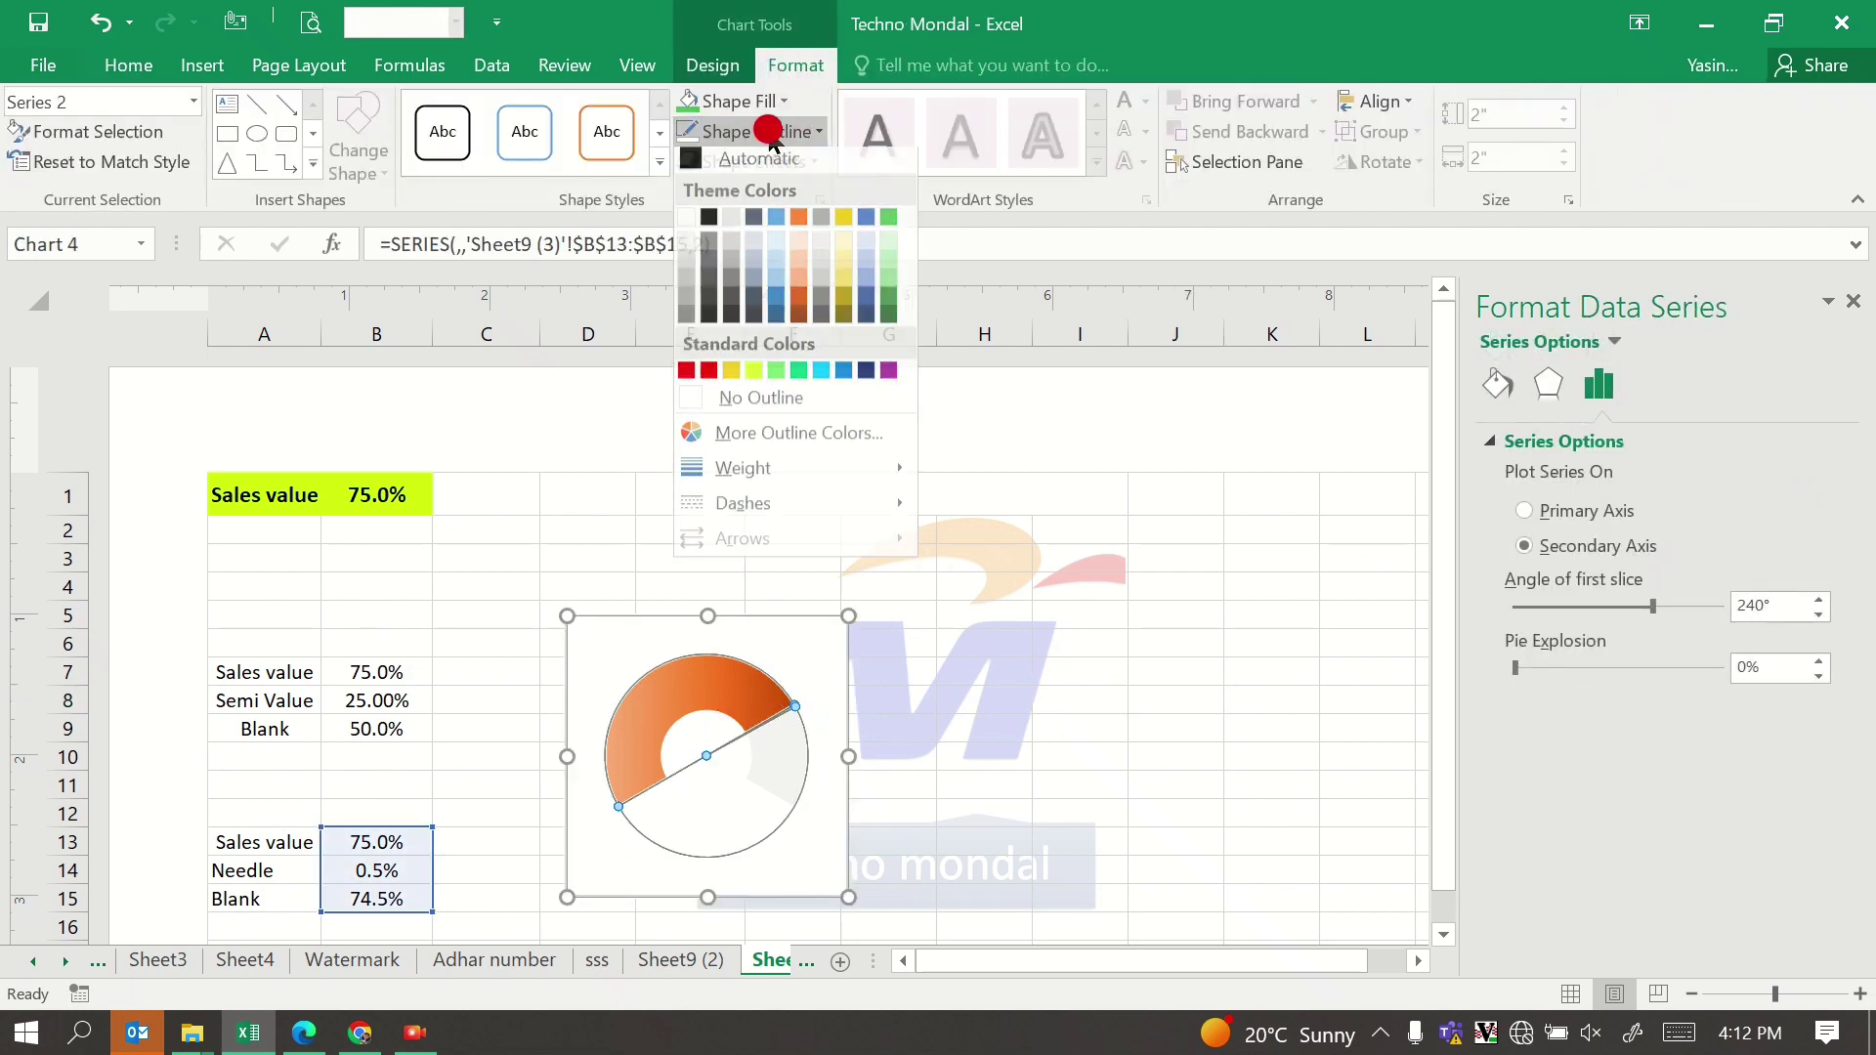
click(754, 420)
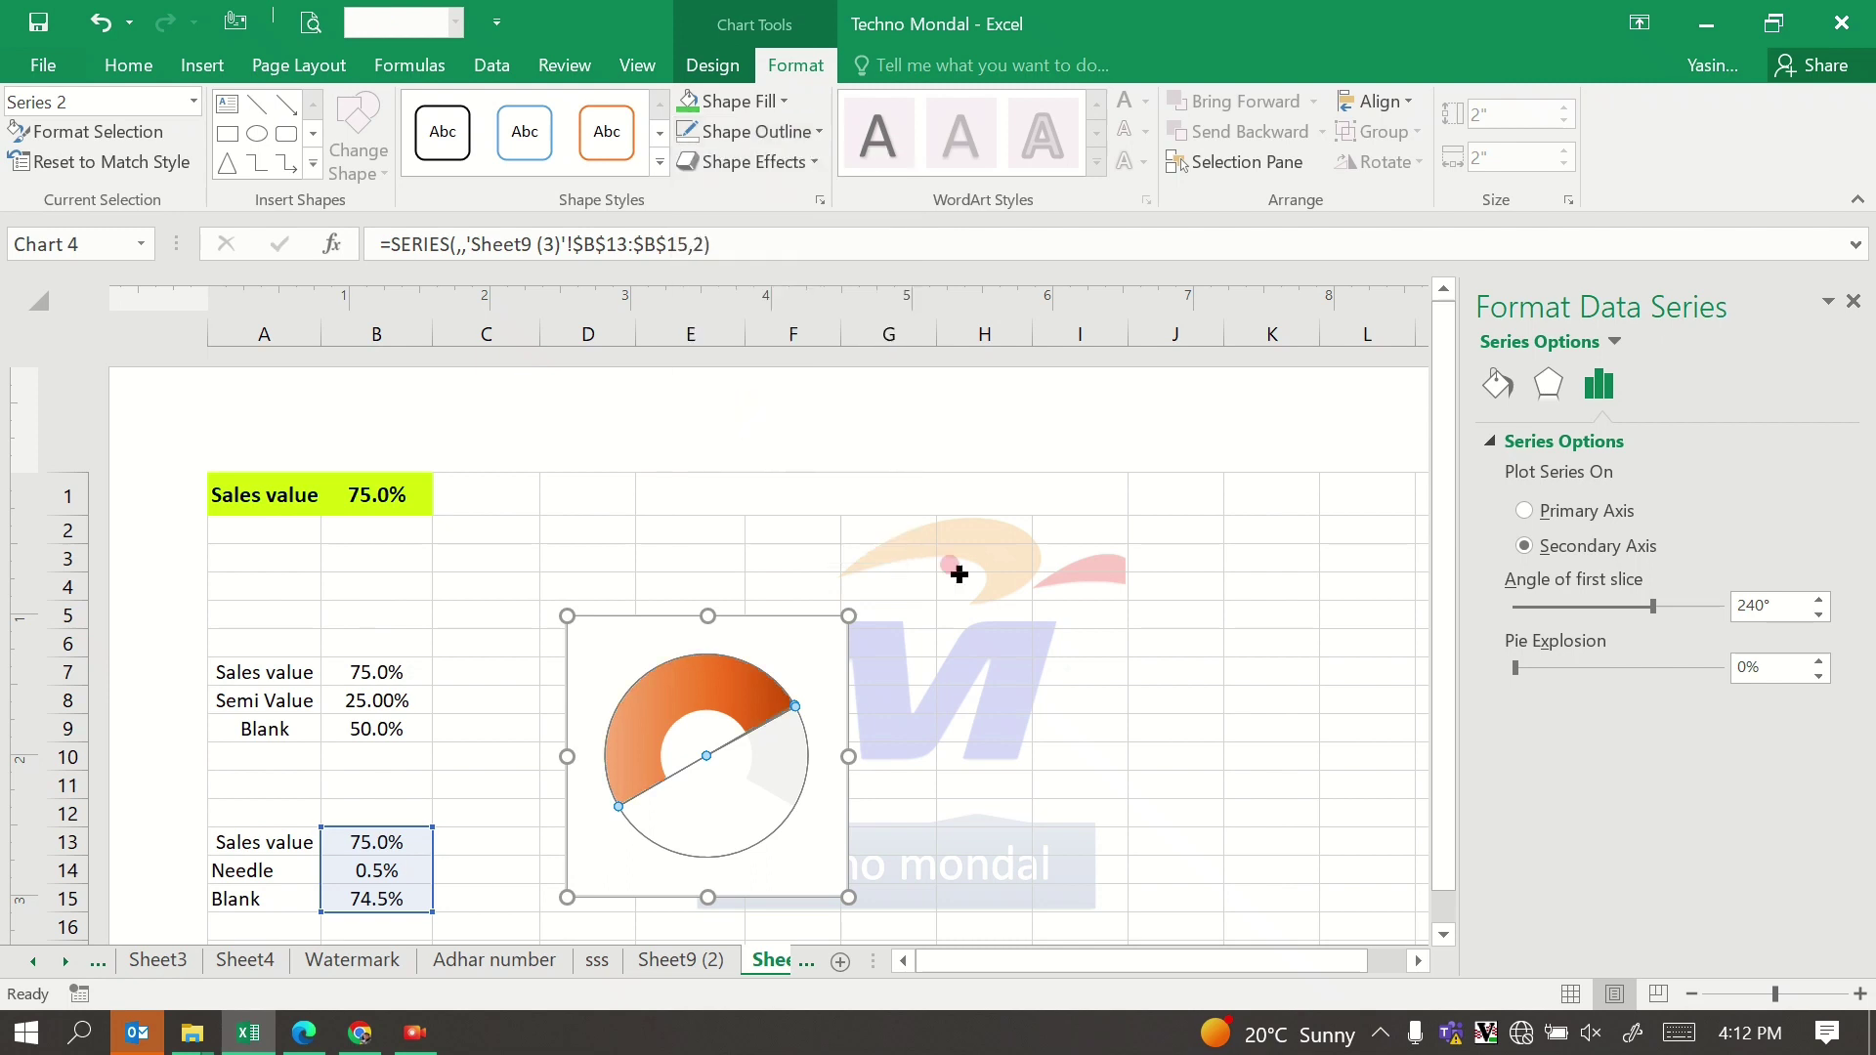
click(1154, 753)
click(772, 728)
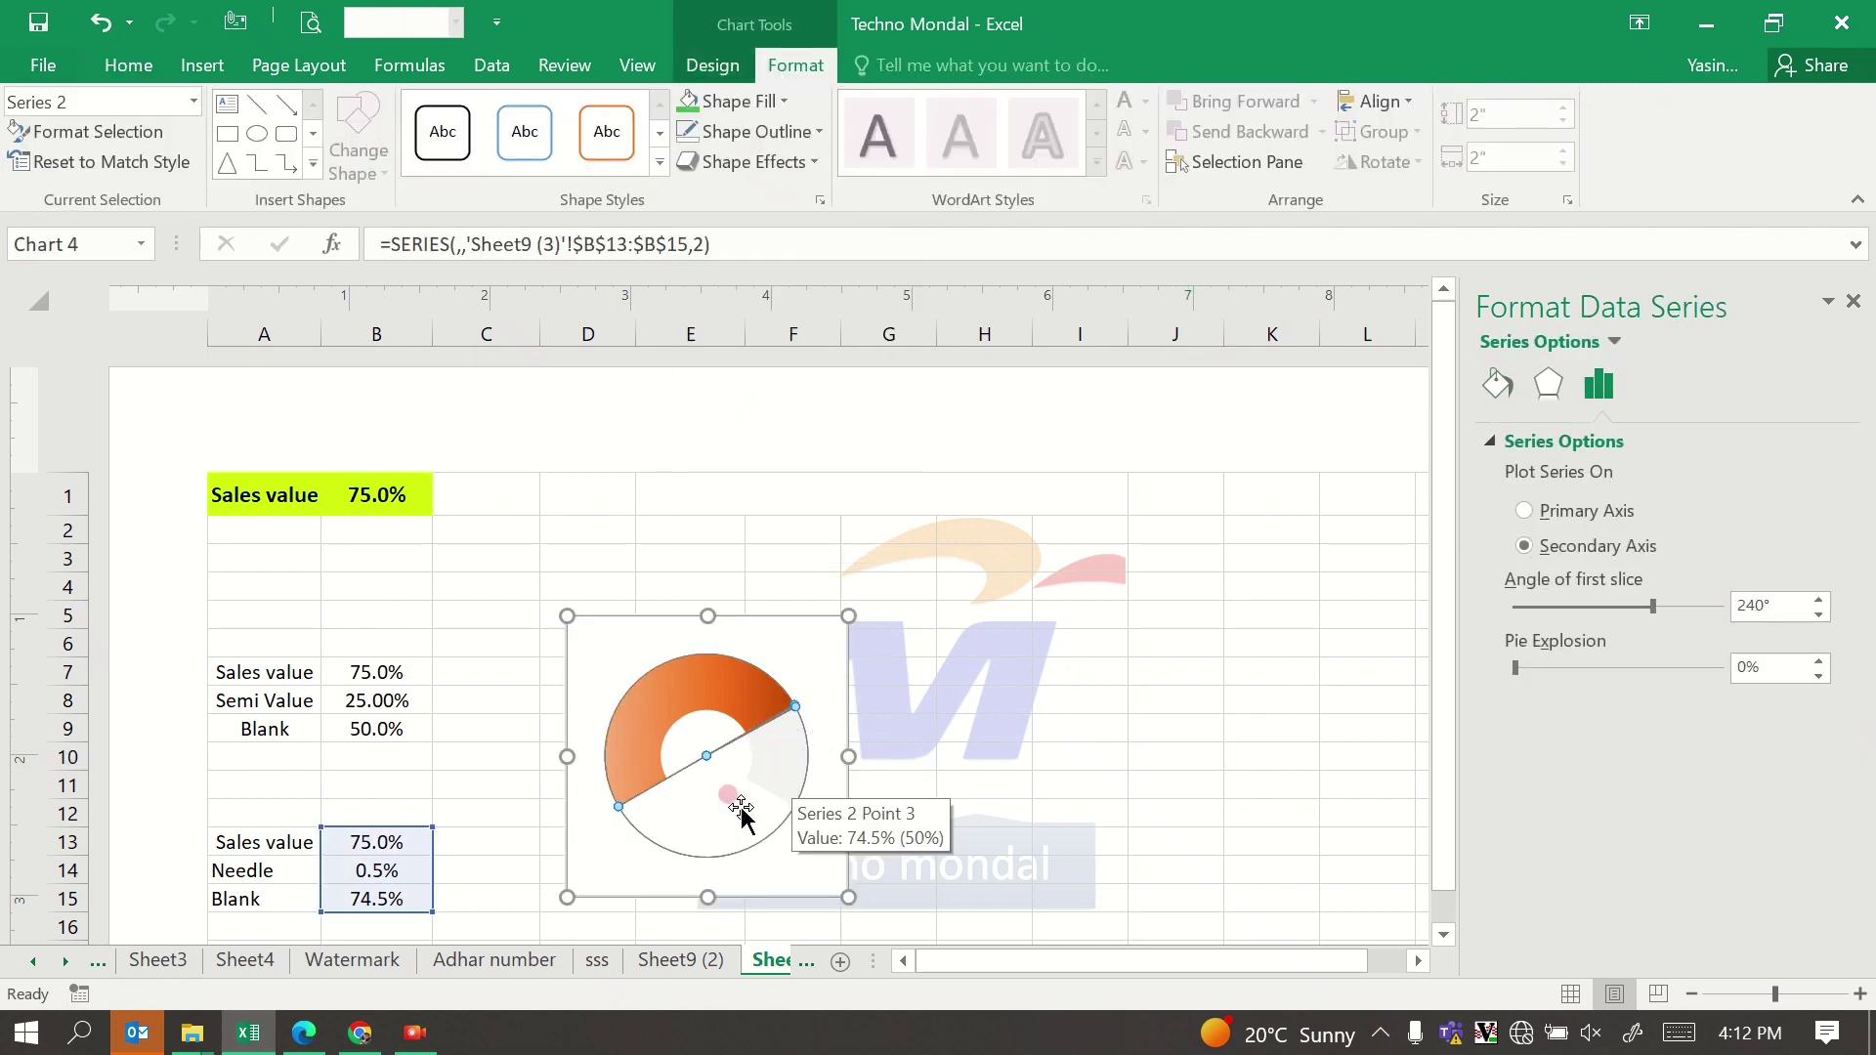
Step: Change the Needle value in B14 to 5% and select only the needle slice
click(381, 866)
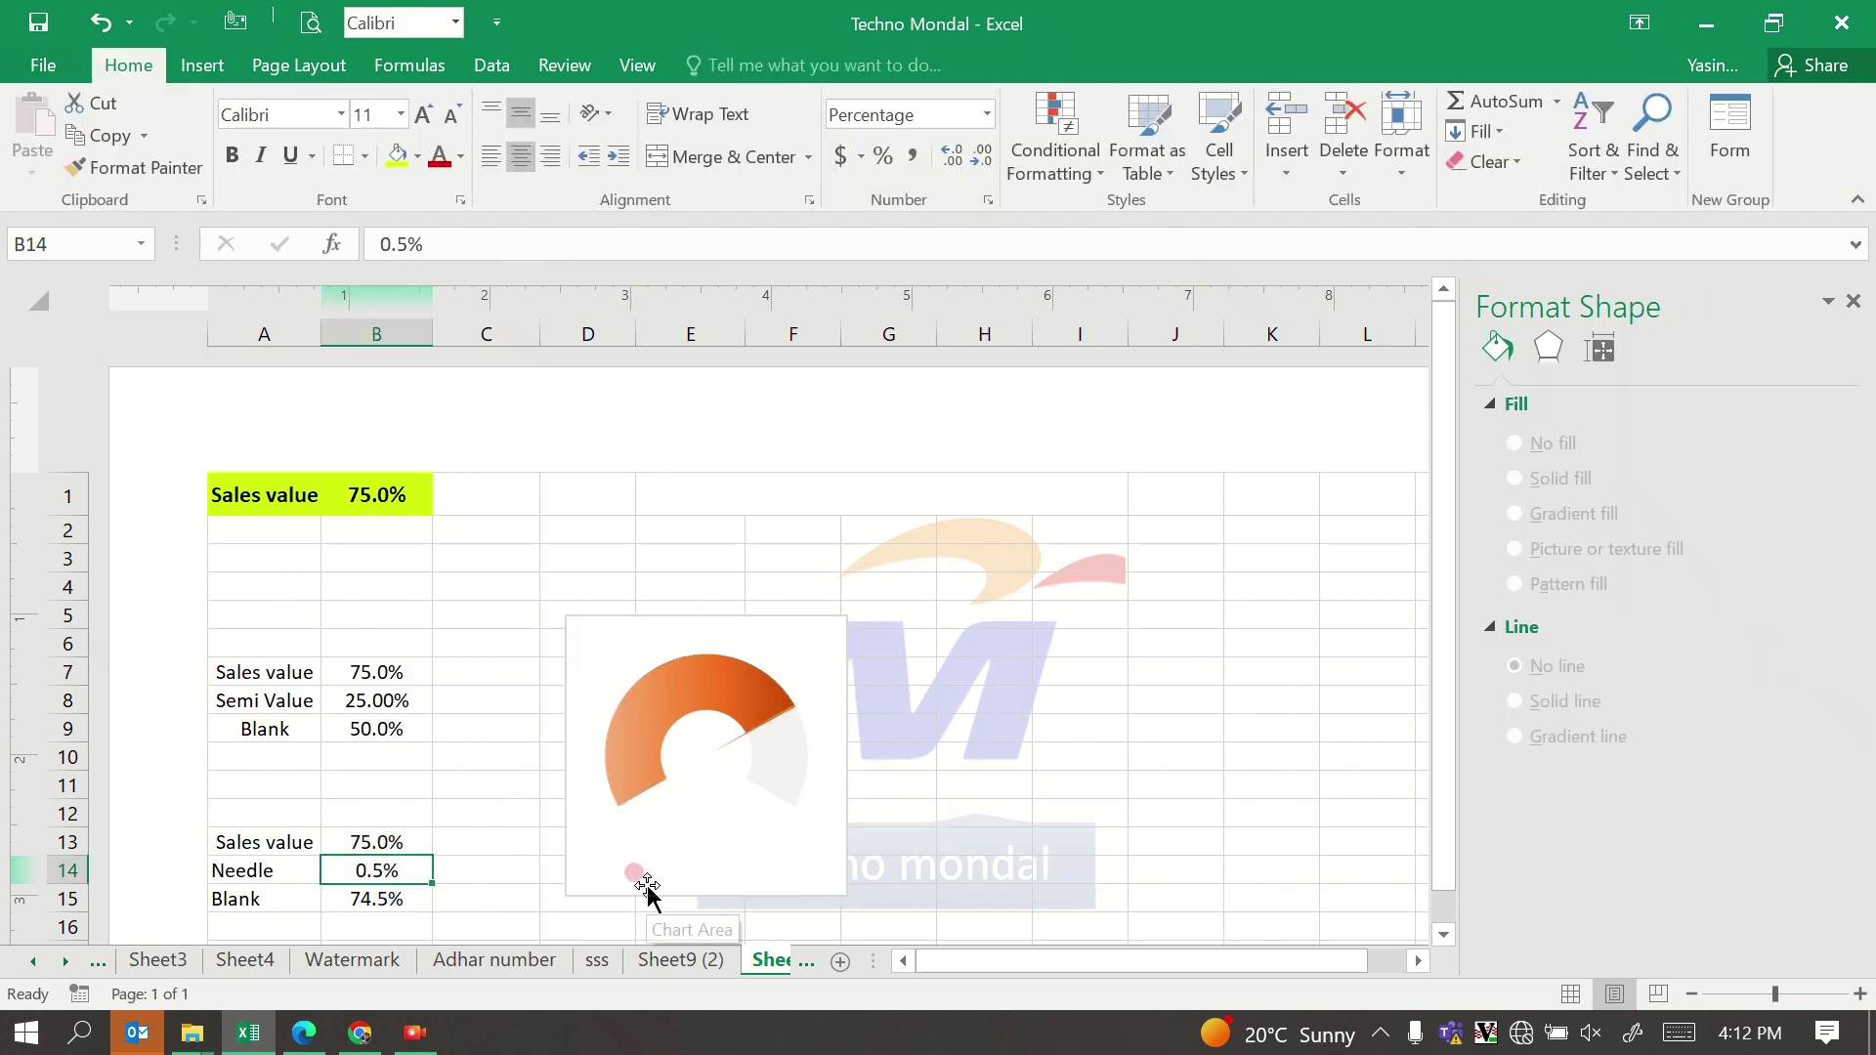
text(5)
click(1172, 811)
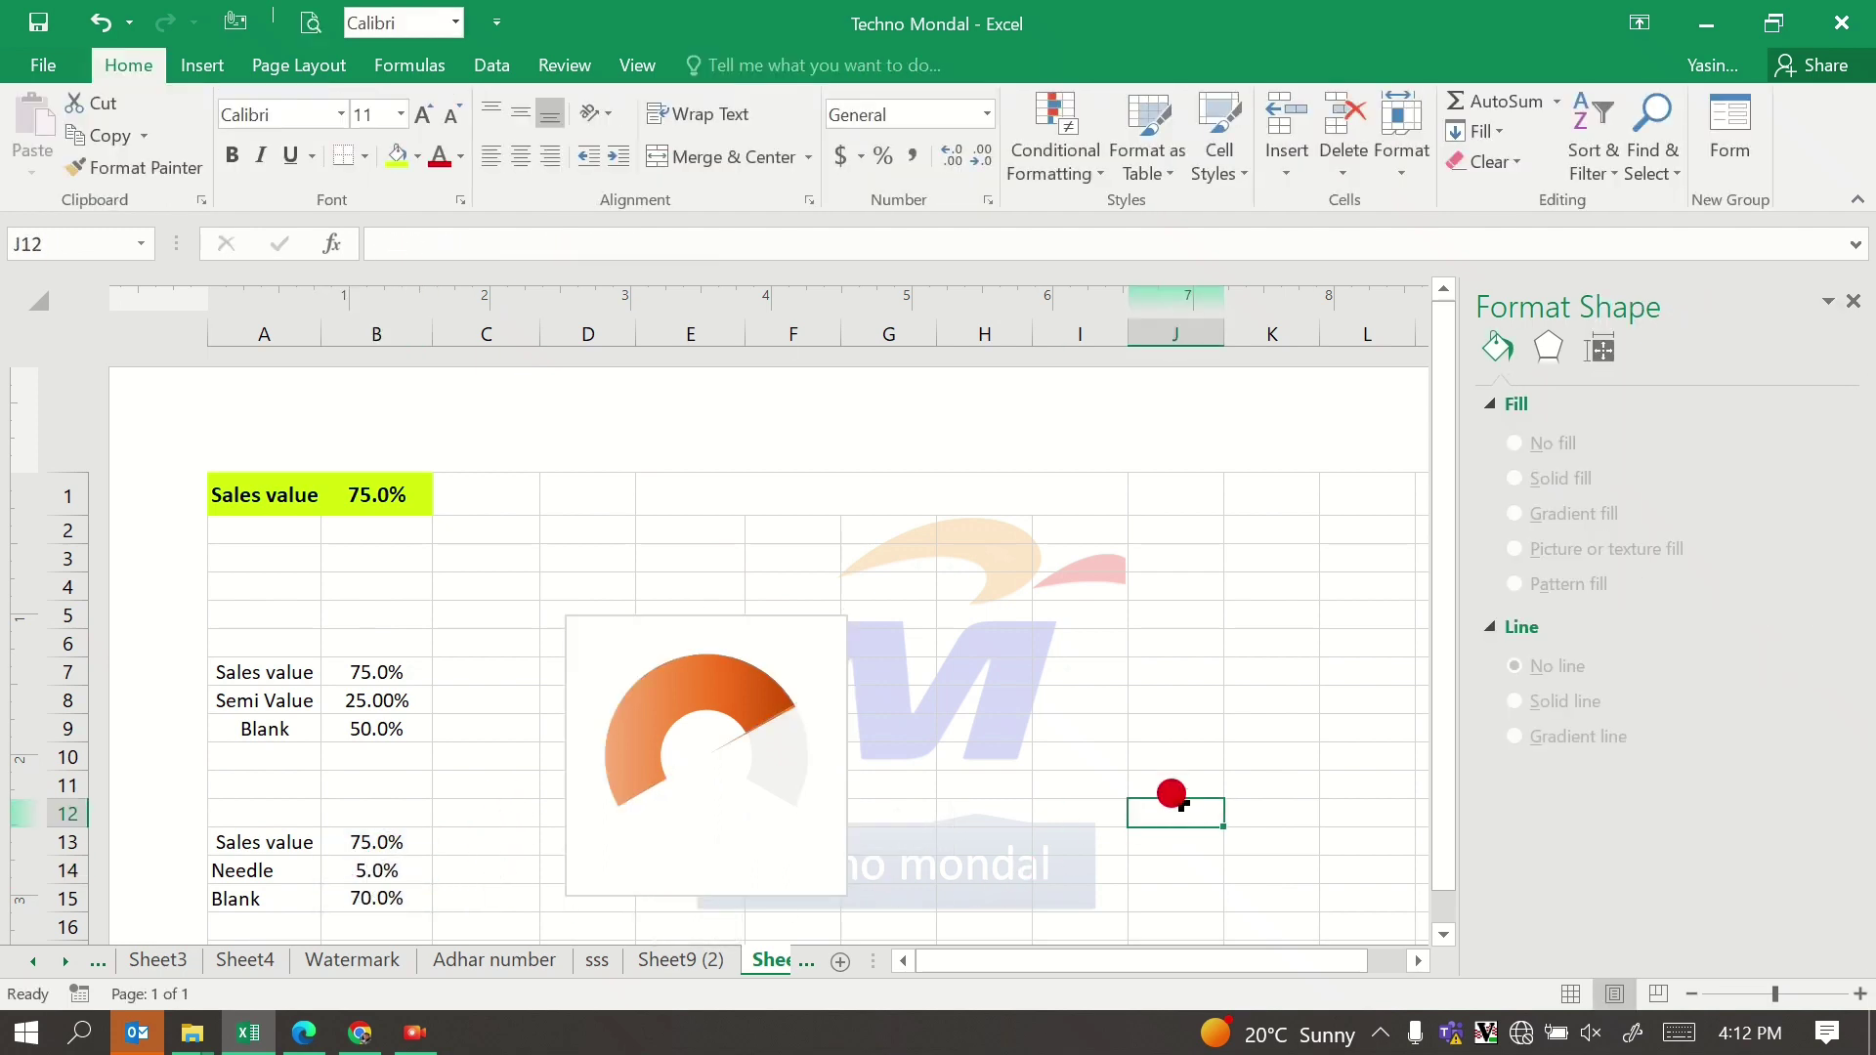
click(787, 731)
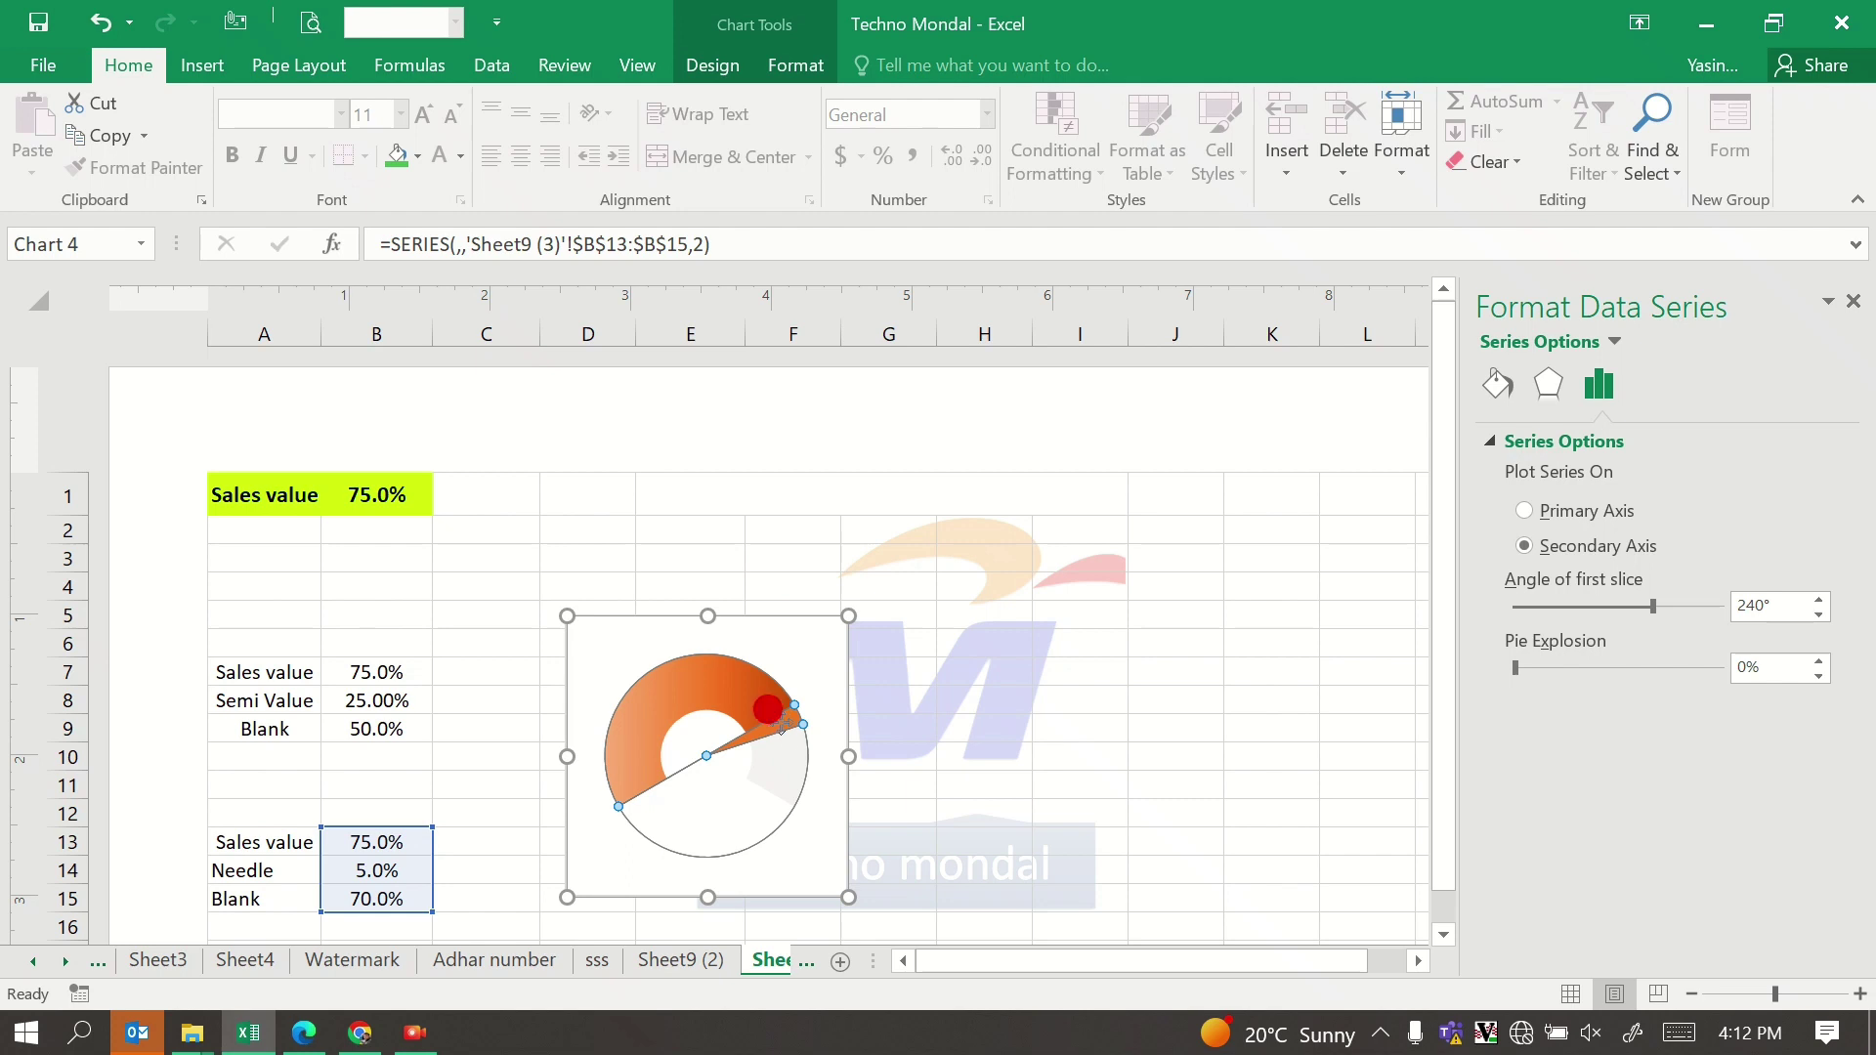
click(782, 722)
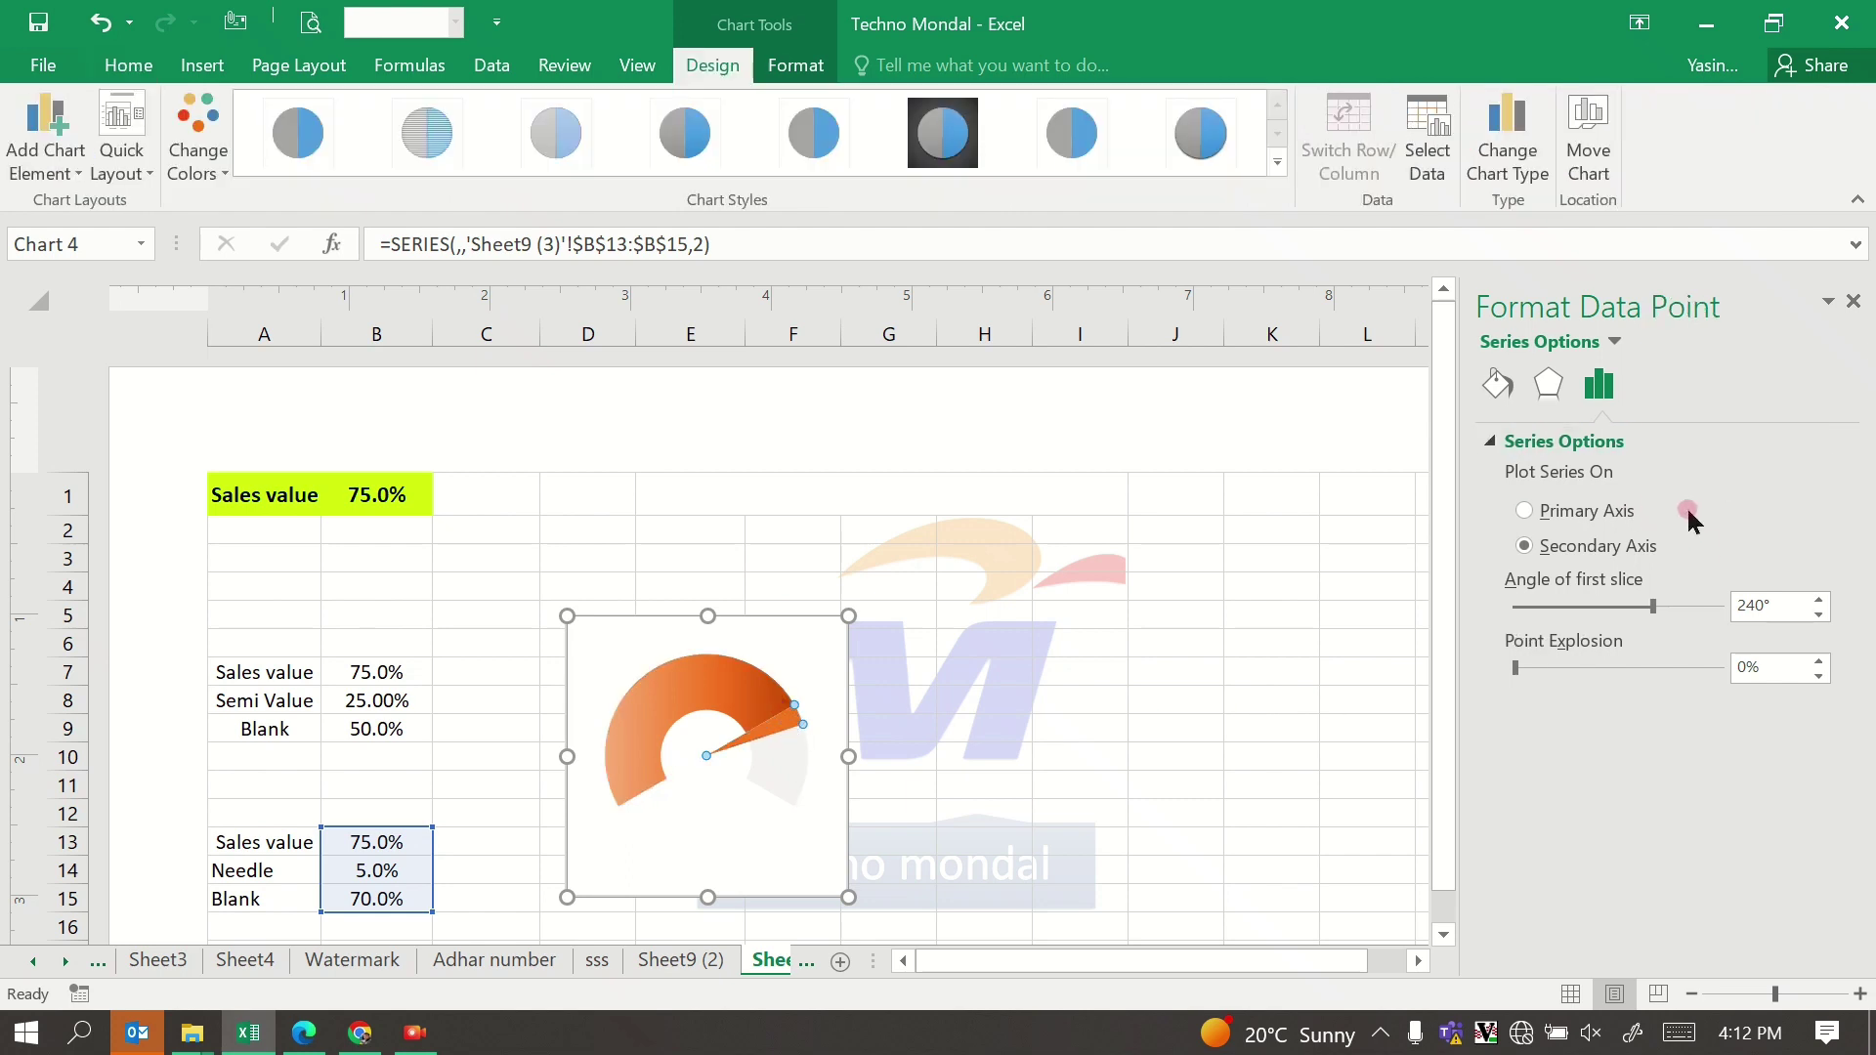
Step: Give the needle slice a solid orange fill
click(1494, 390)
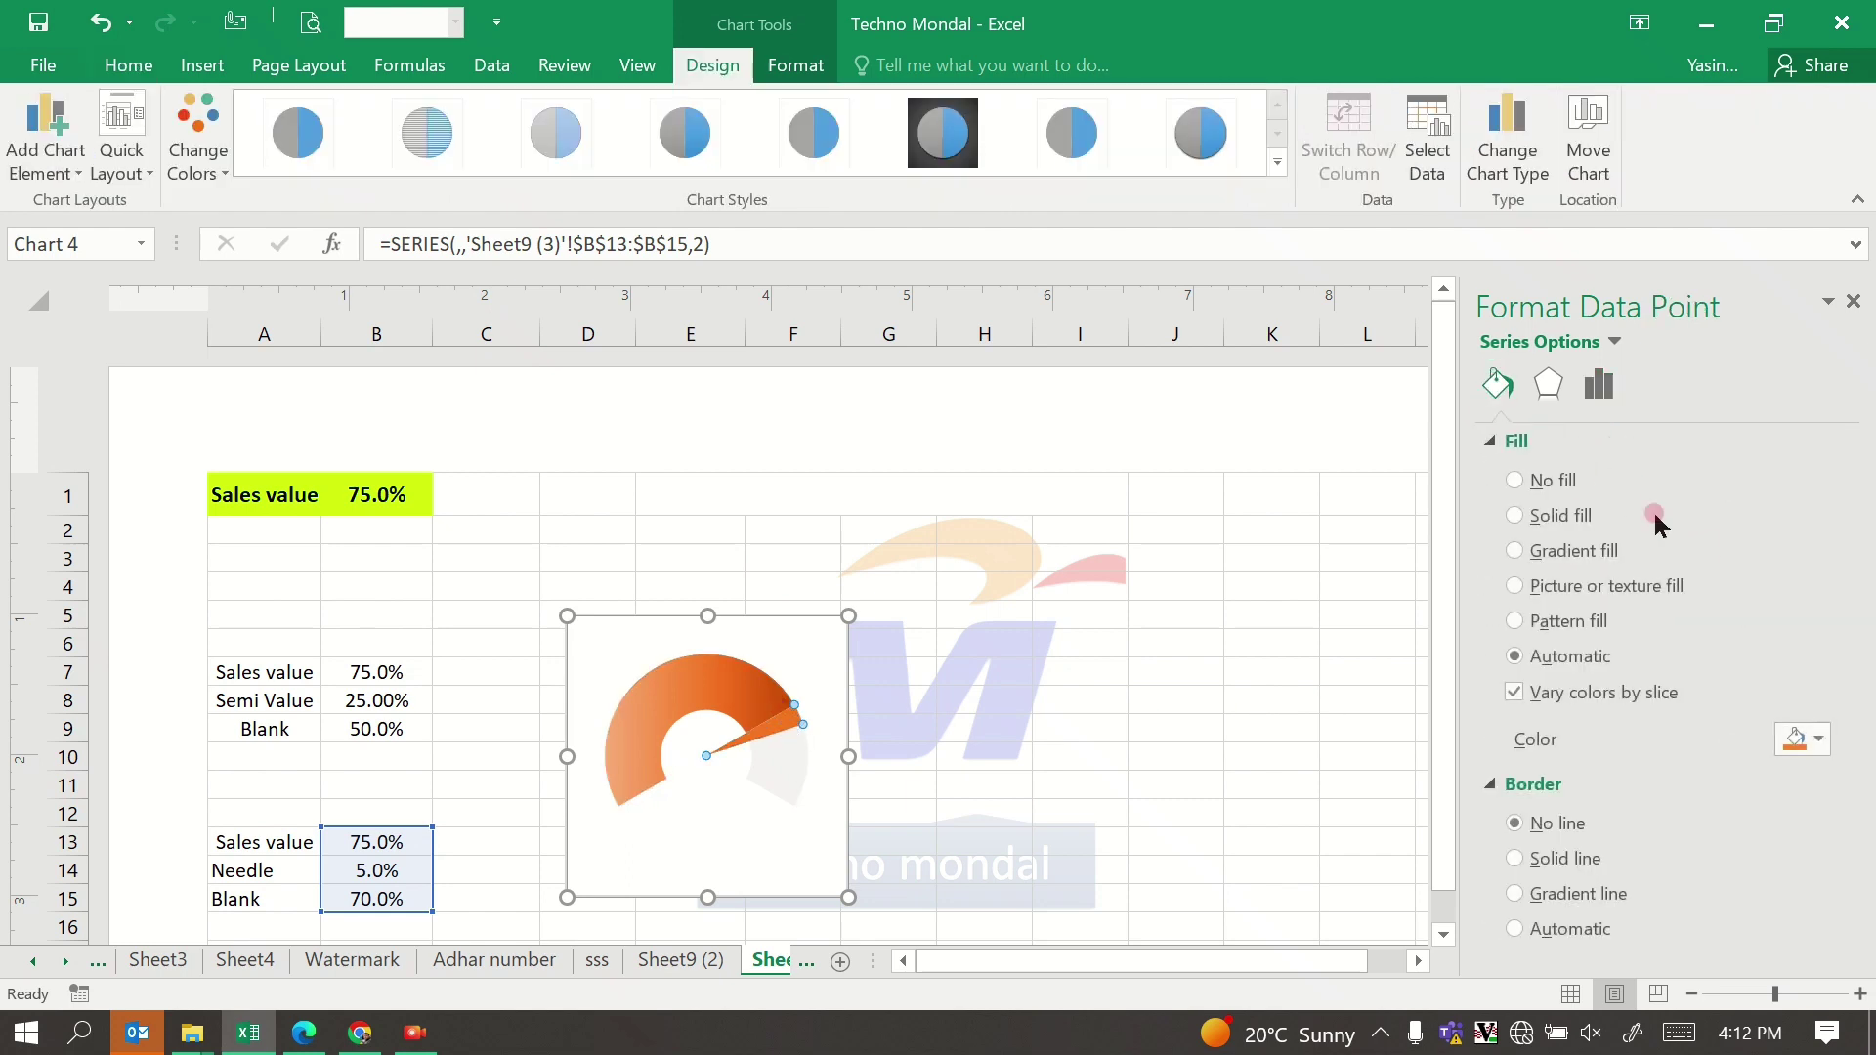
click(1549, 518)
click(1808, 739)
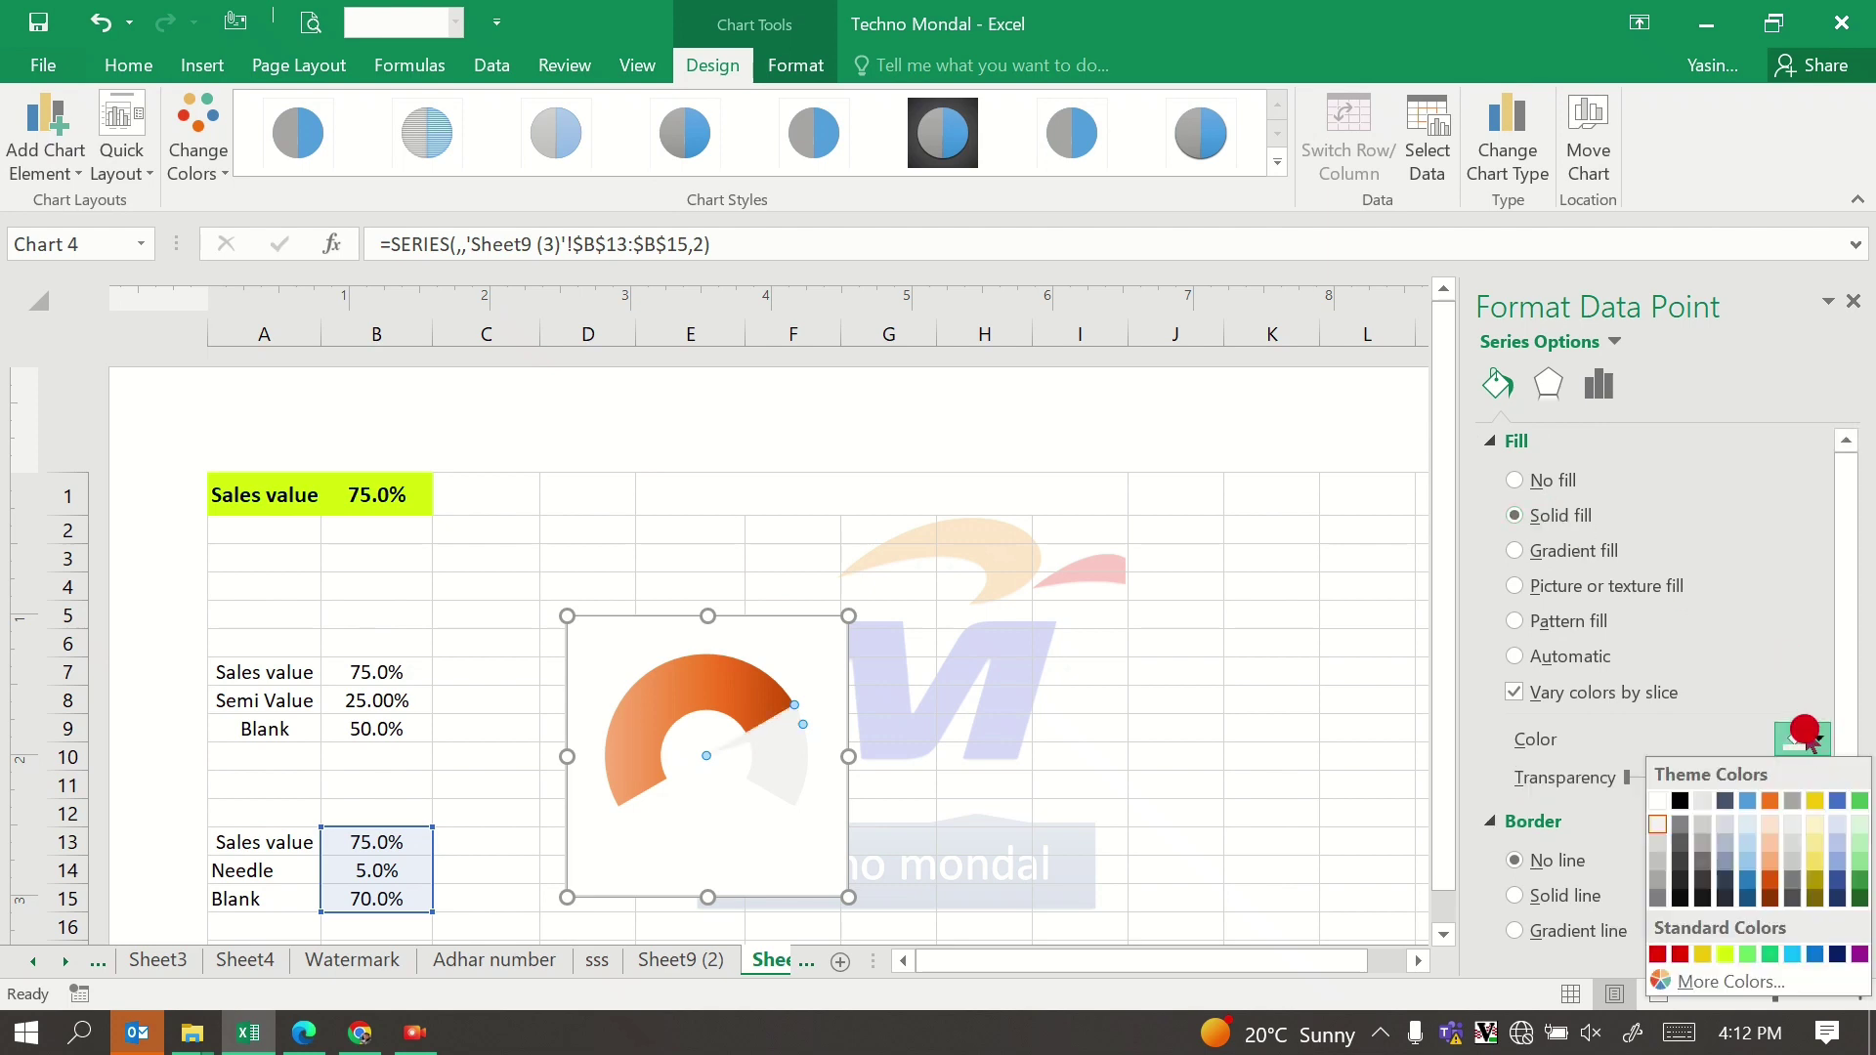
click(1769, 801)
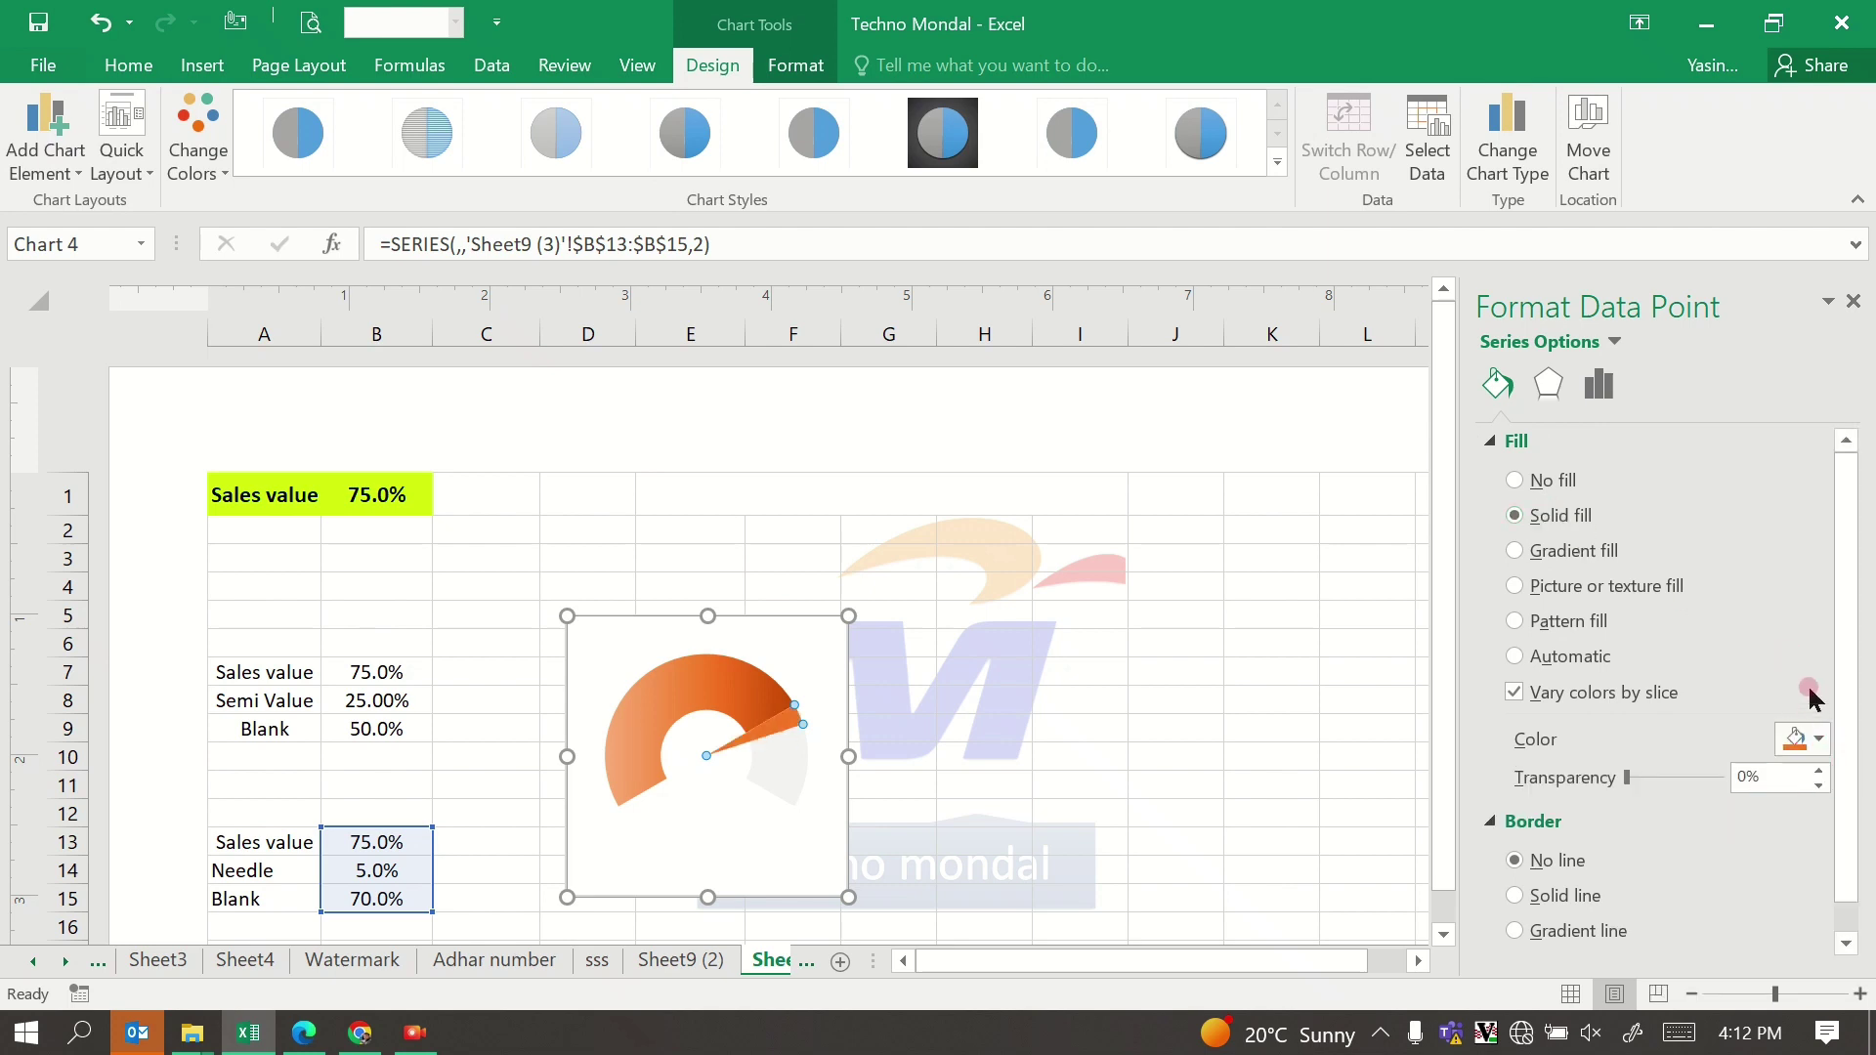
drag(1836, 666, 1838, 718)
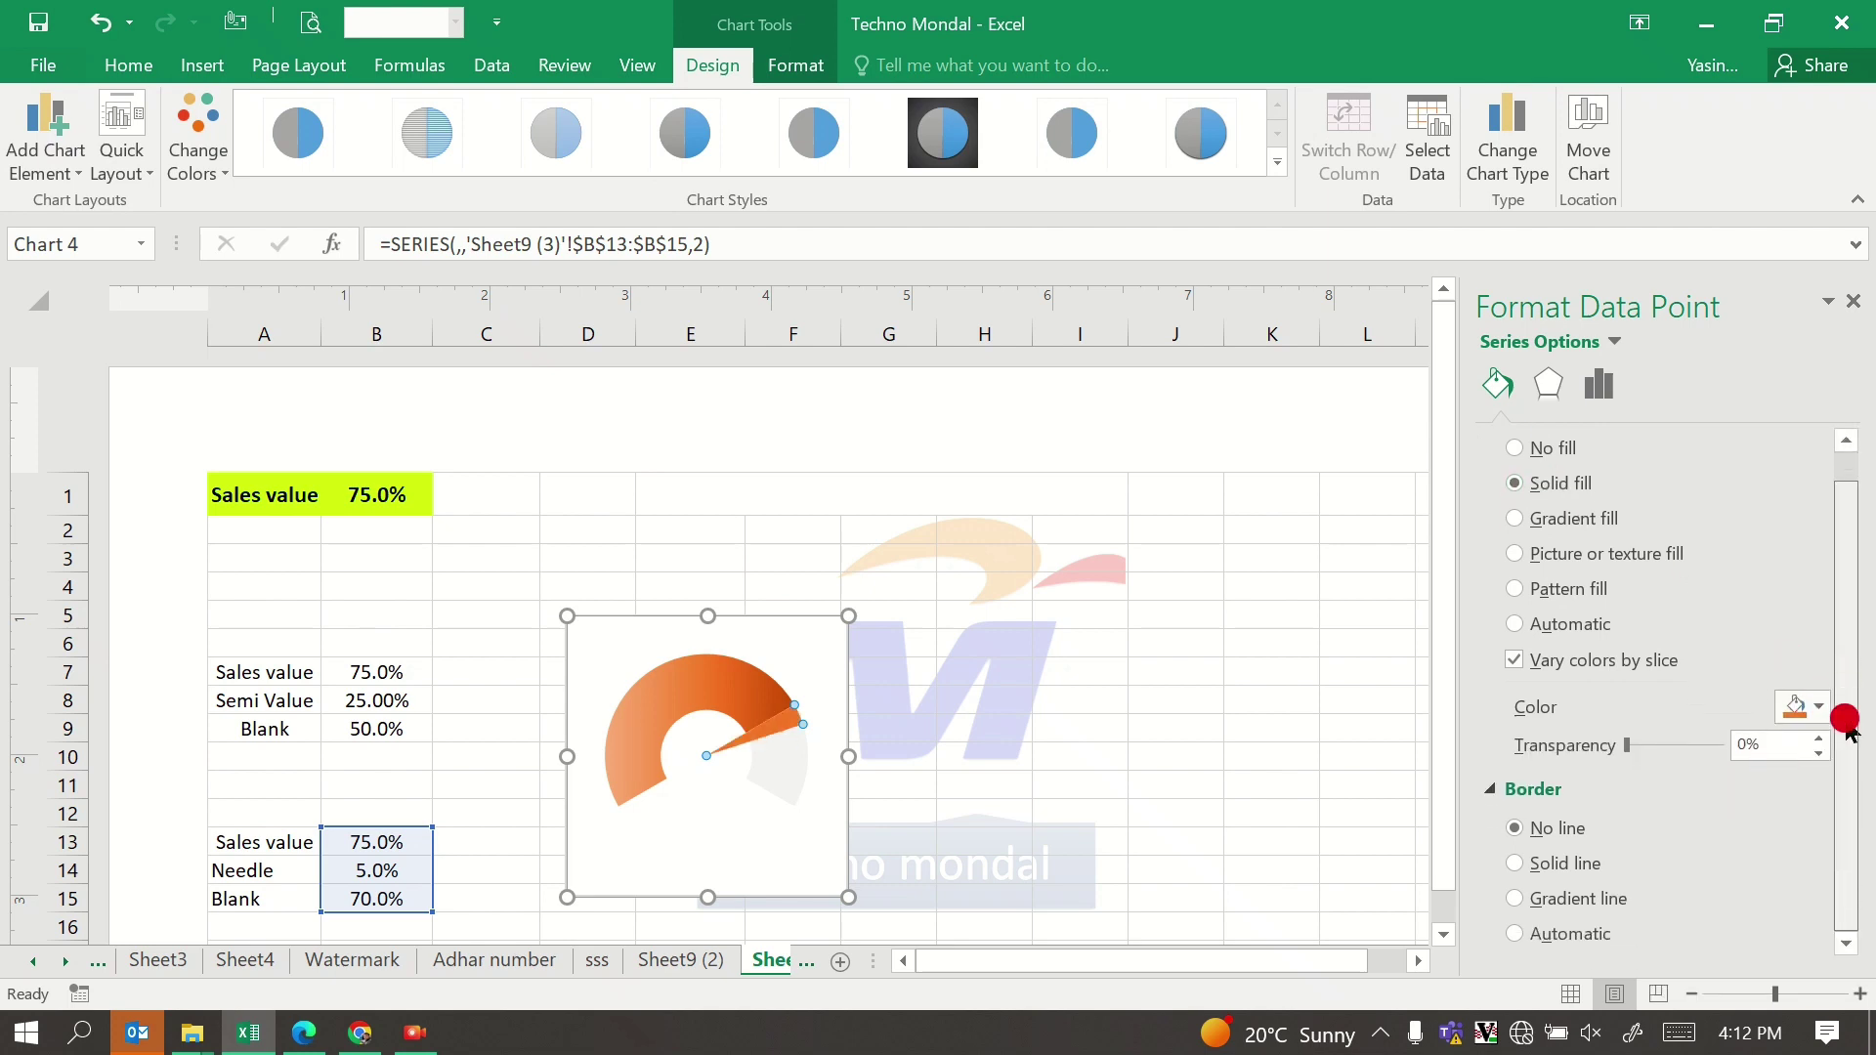
Step: Add a solid orange border, 1 pt wide, to the needle slice
click(1556, 863)
drag(1843, 670, 1842, 758)
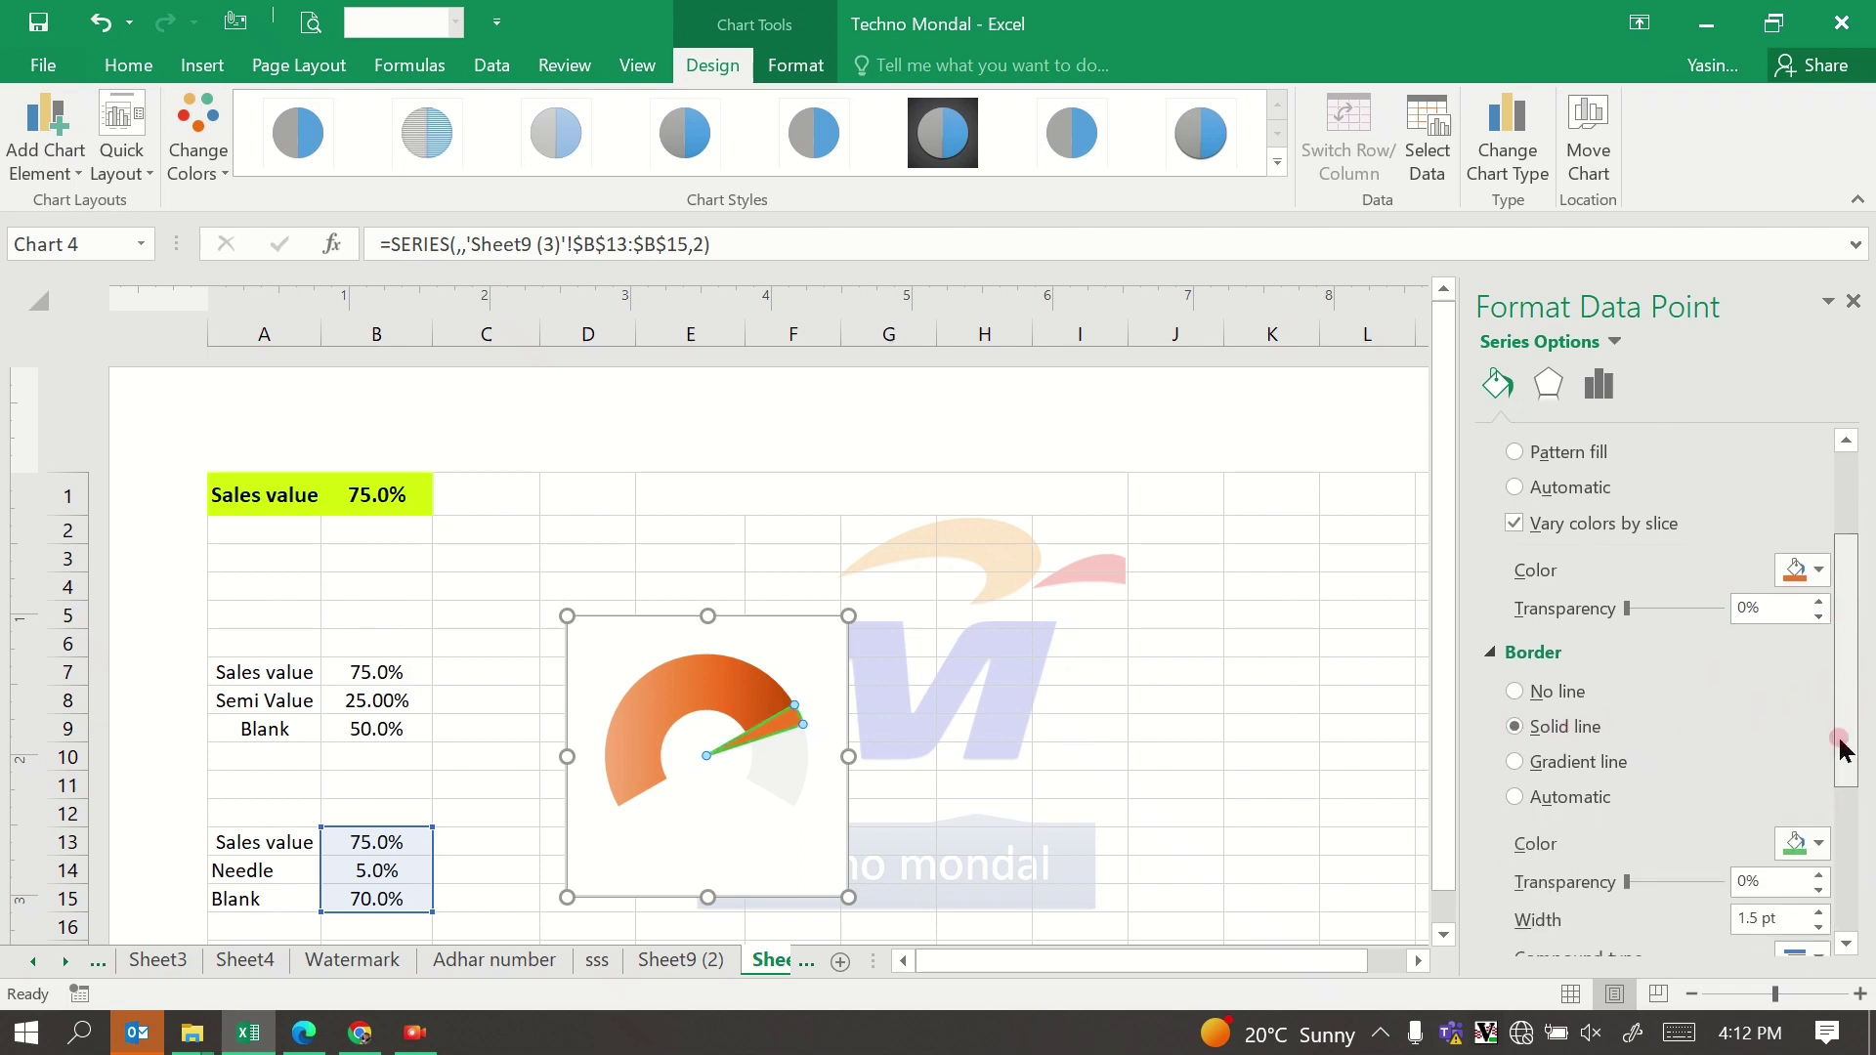
click(1807, 788)
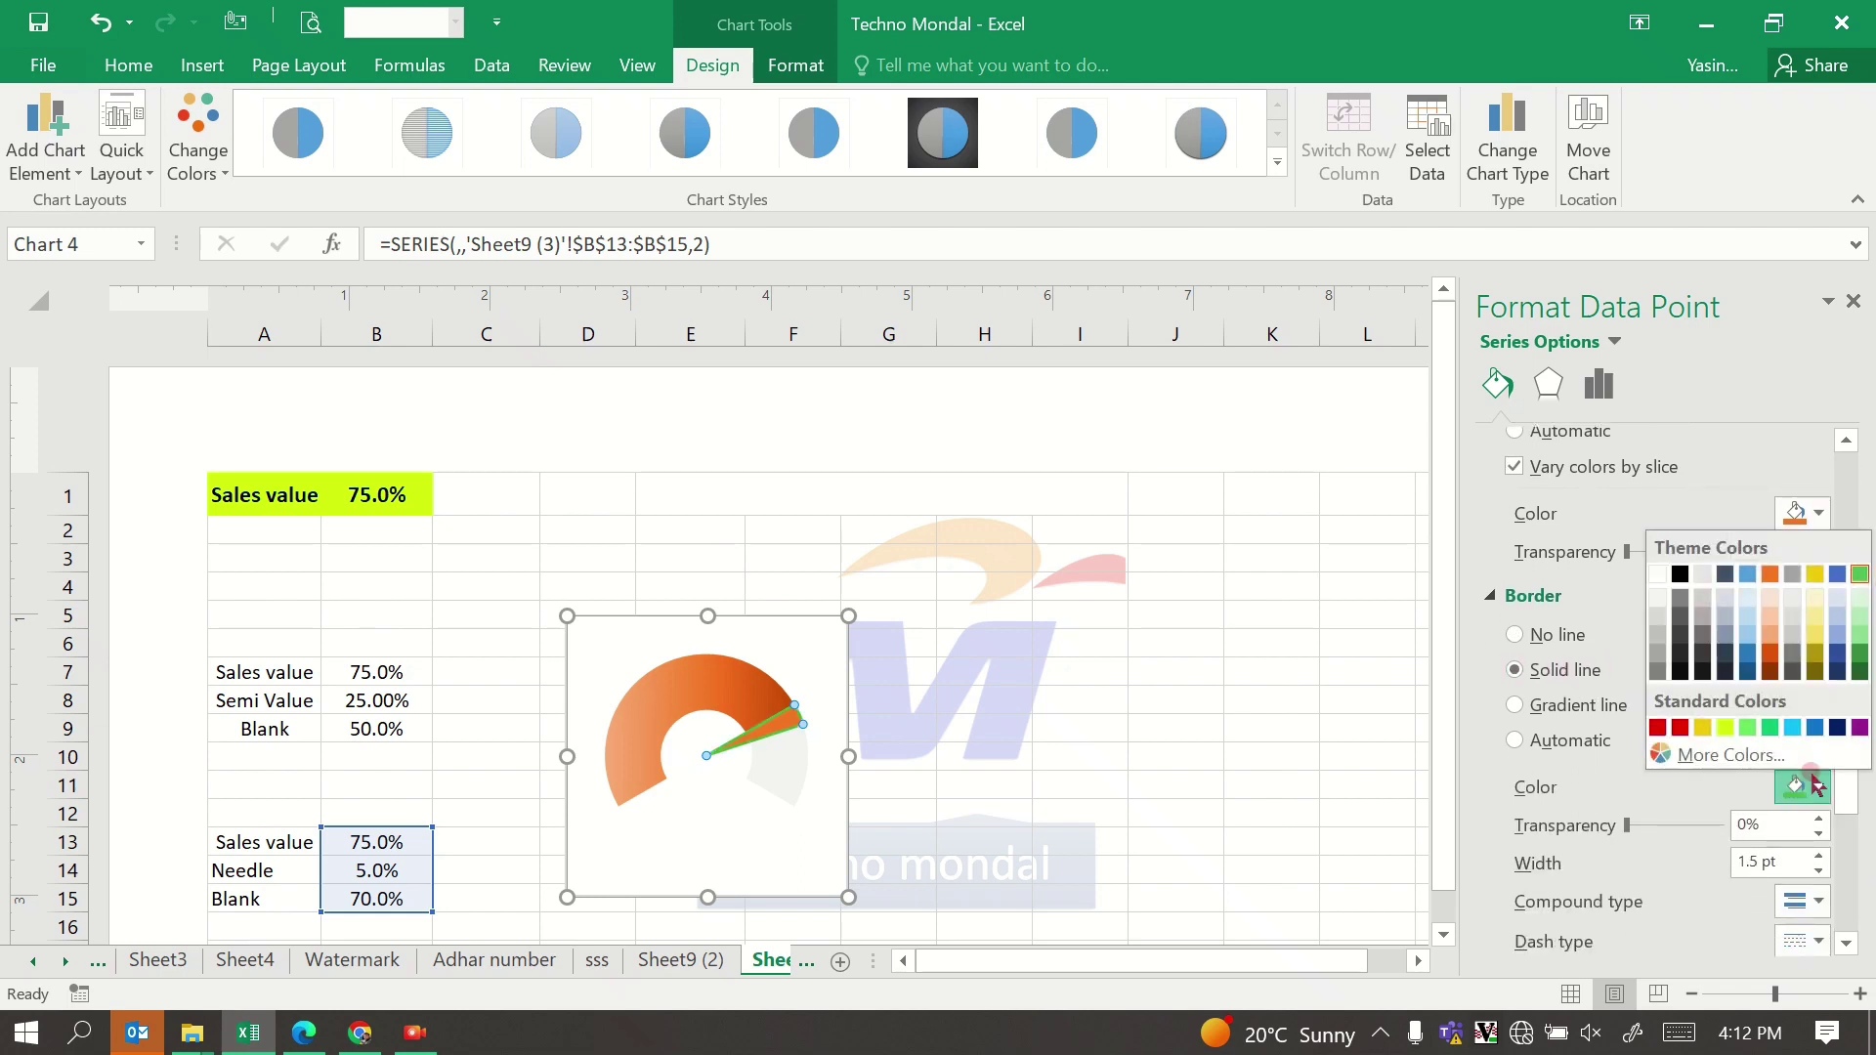
click(1770, 576)
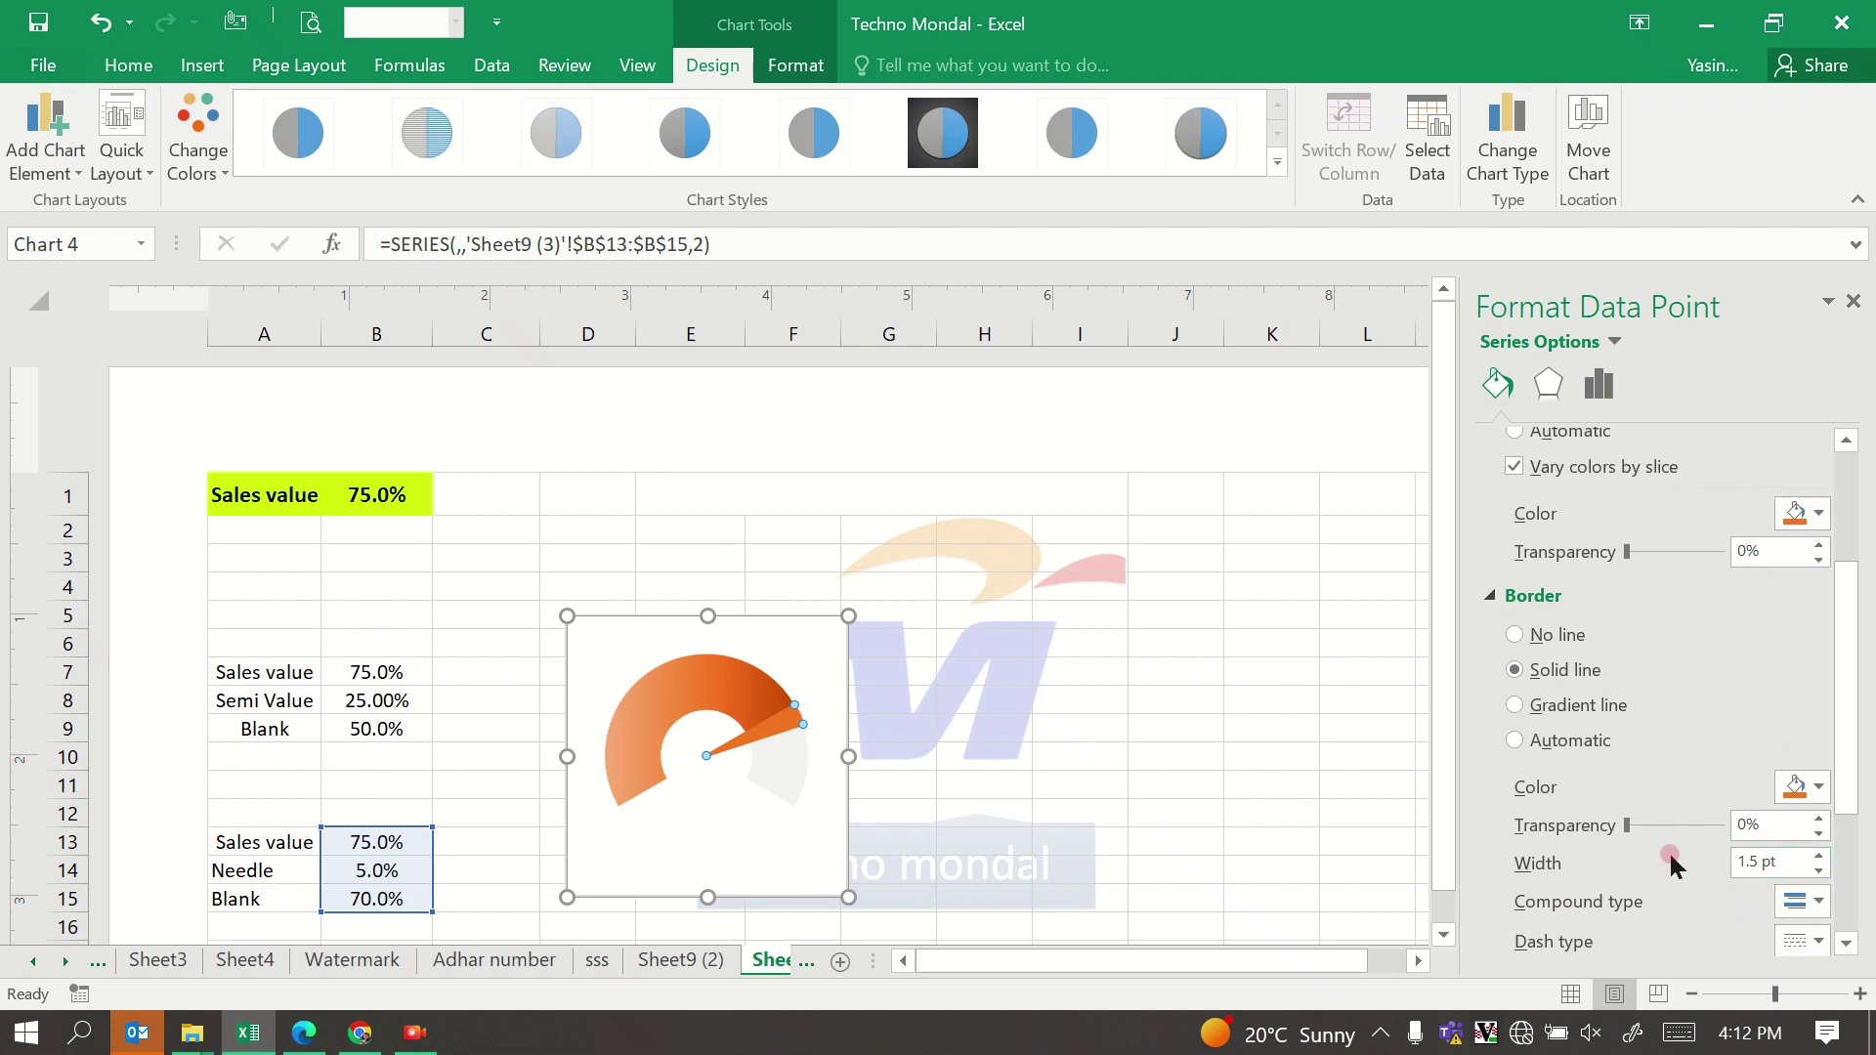
click(1818, 871)
click(1815, 870)
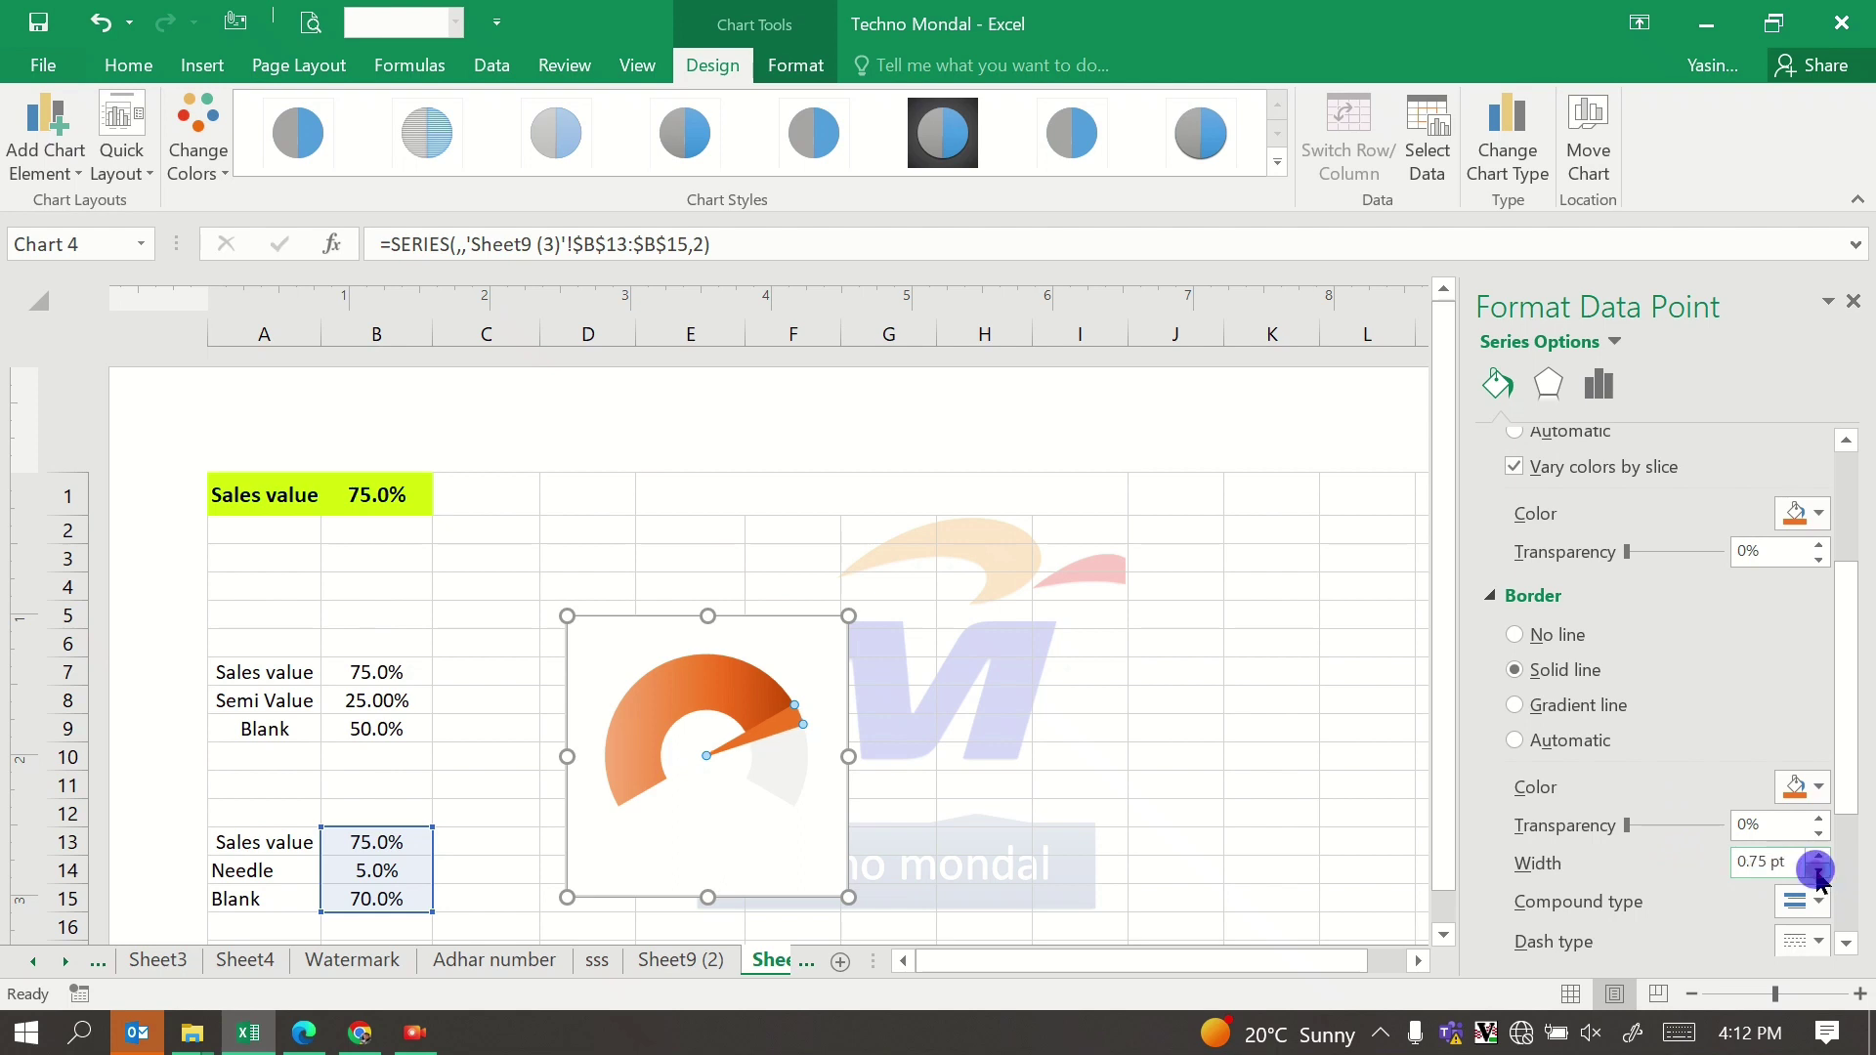
click(1809, 867)
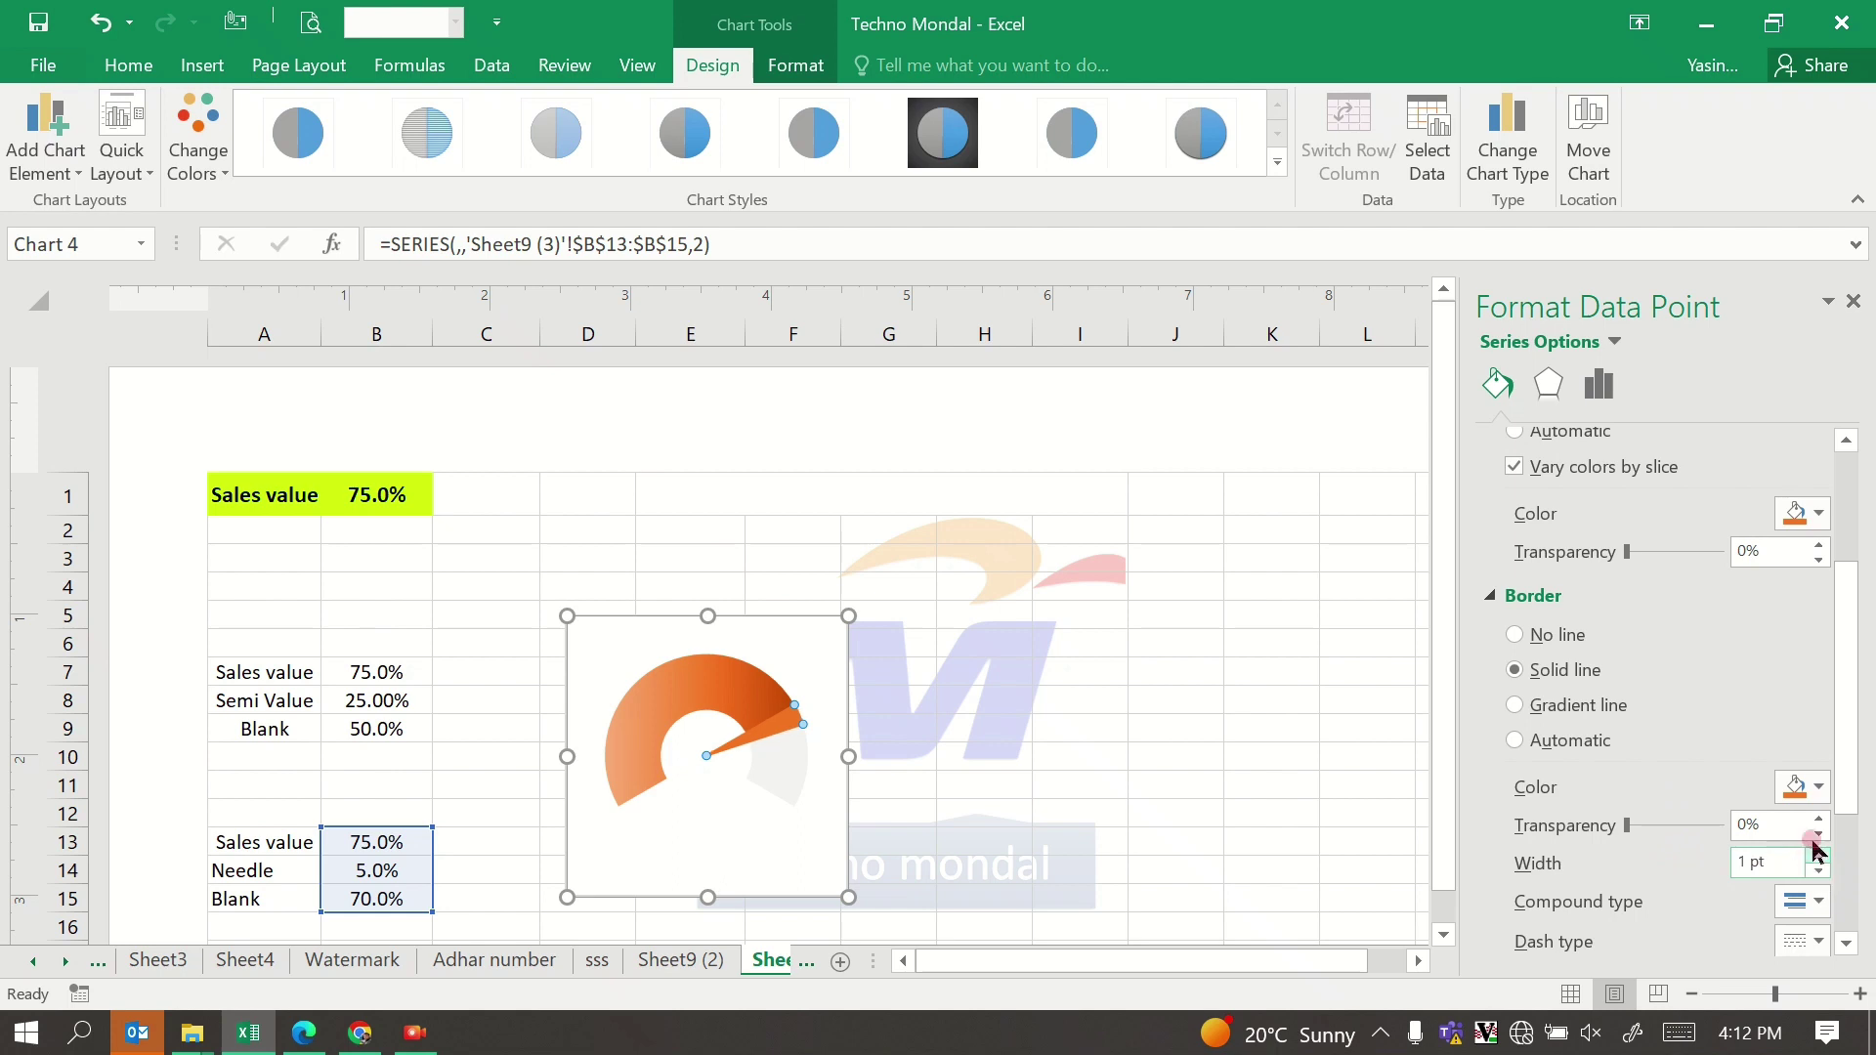
Step: Reset the Needle value in B14 to 0.5% and select the gauge chart
click(1271, 812)
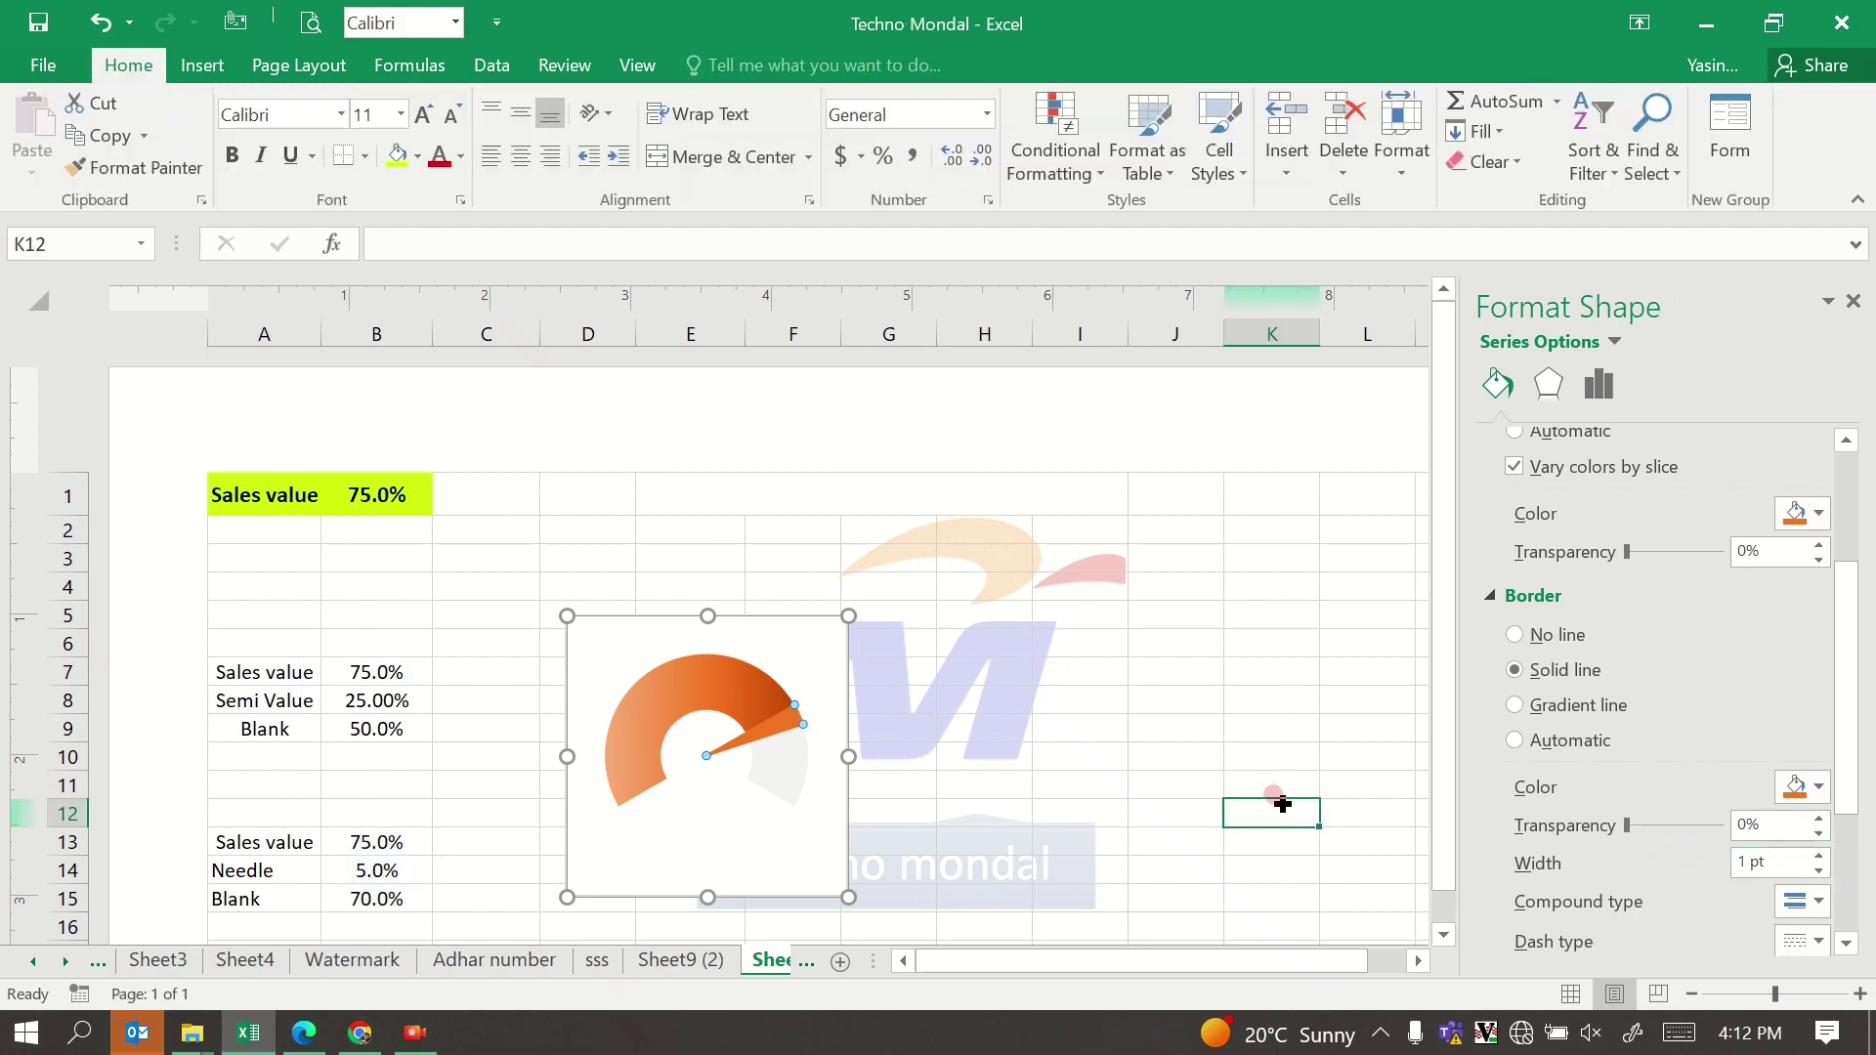
click(349, 870)
text(0.)
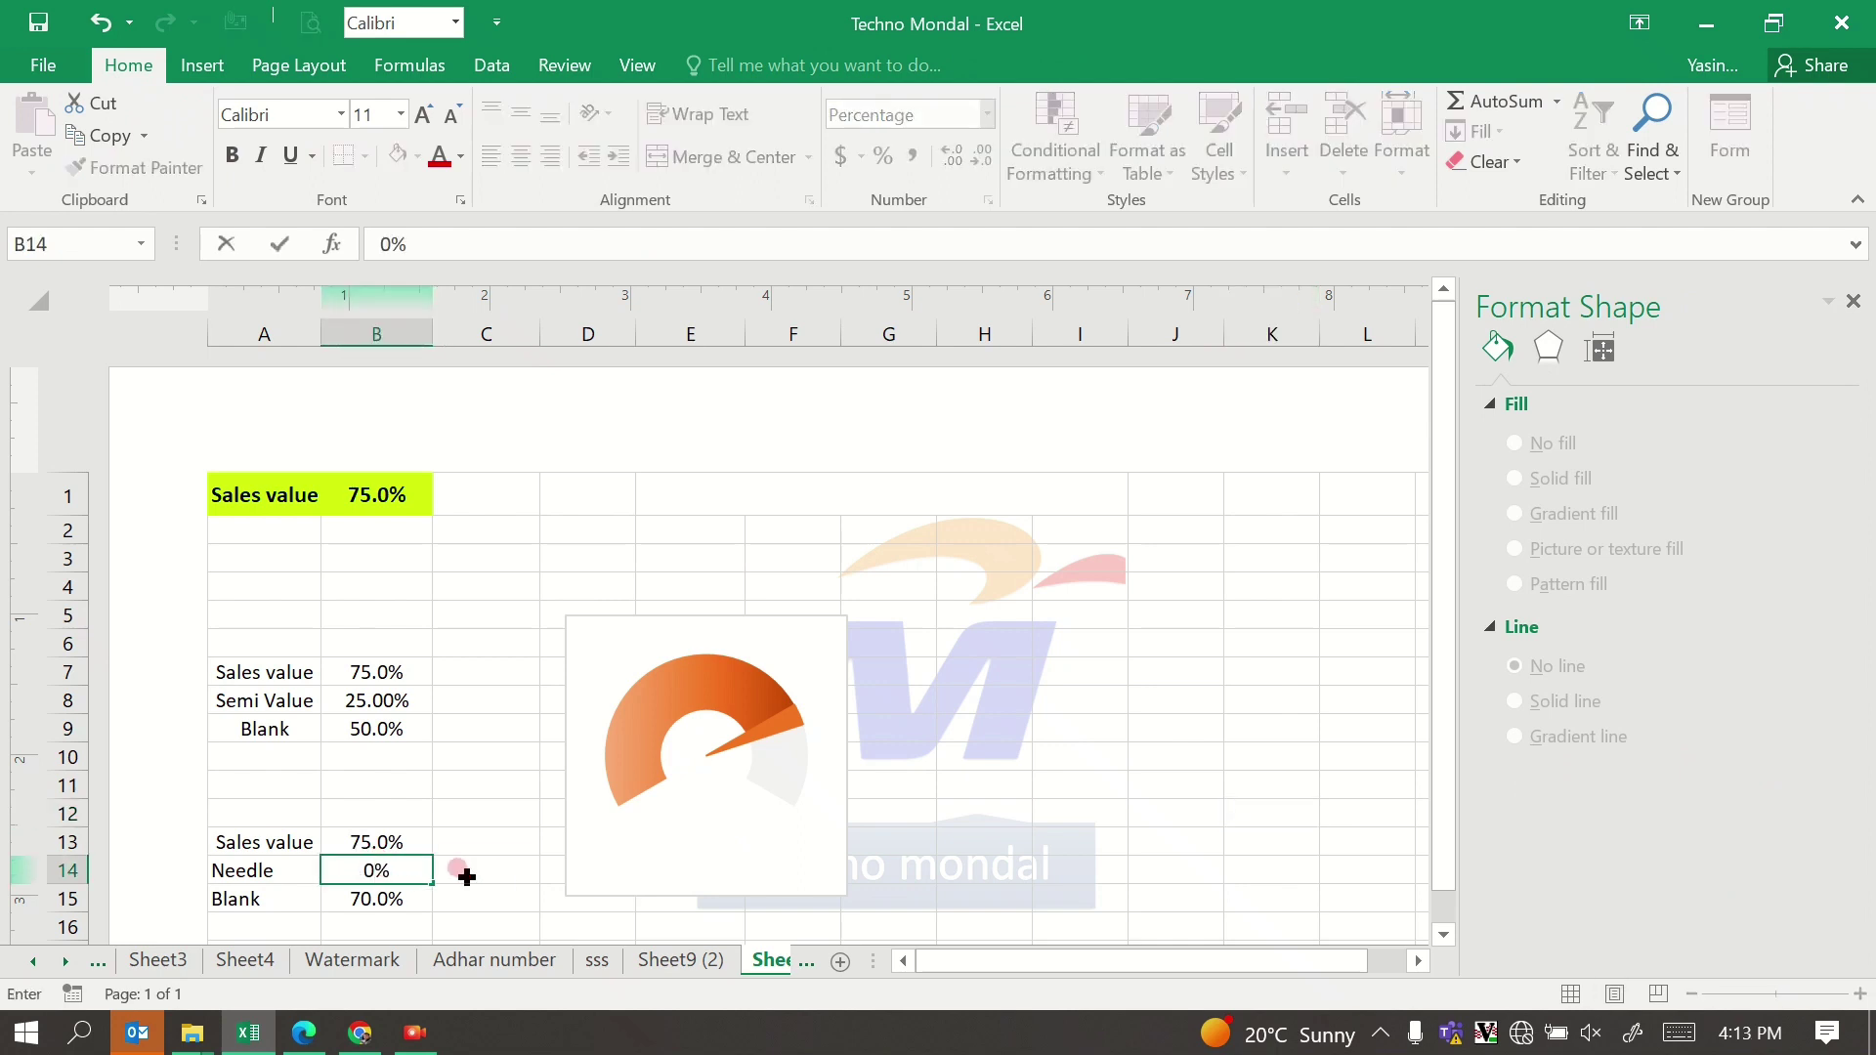
click(1049, 846)
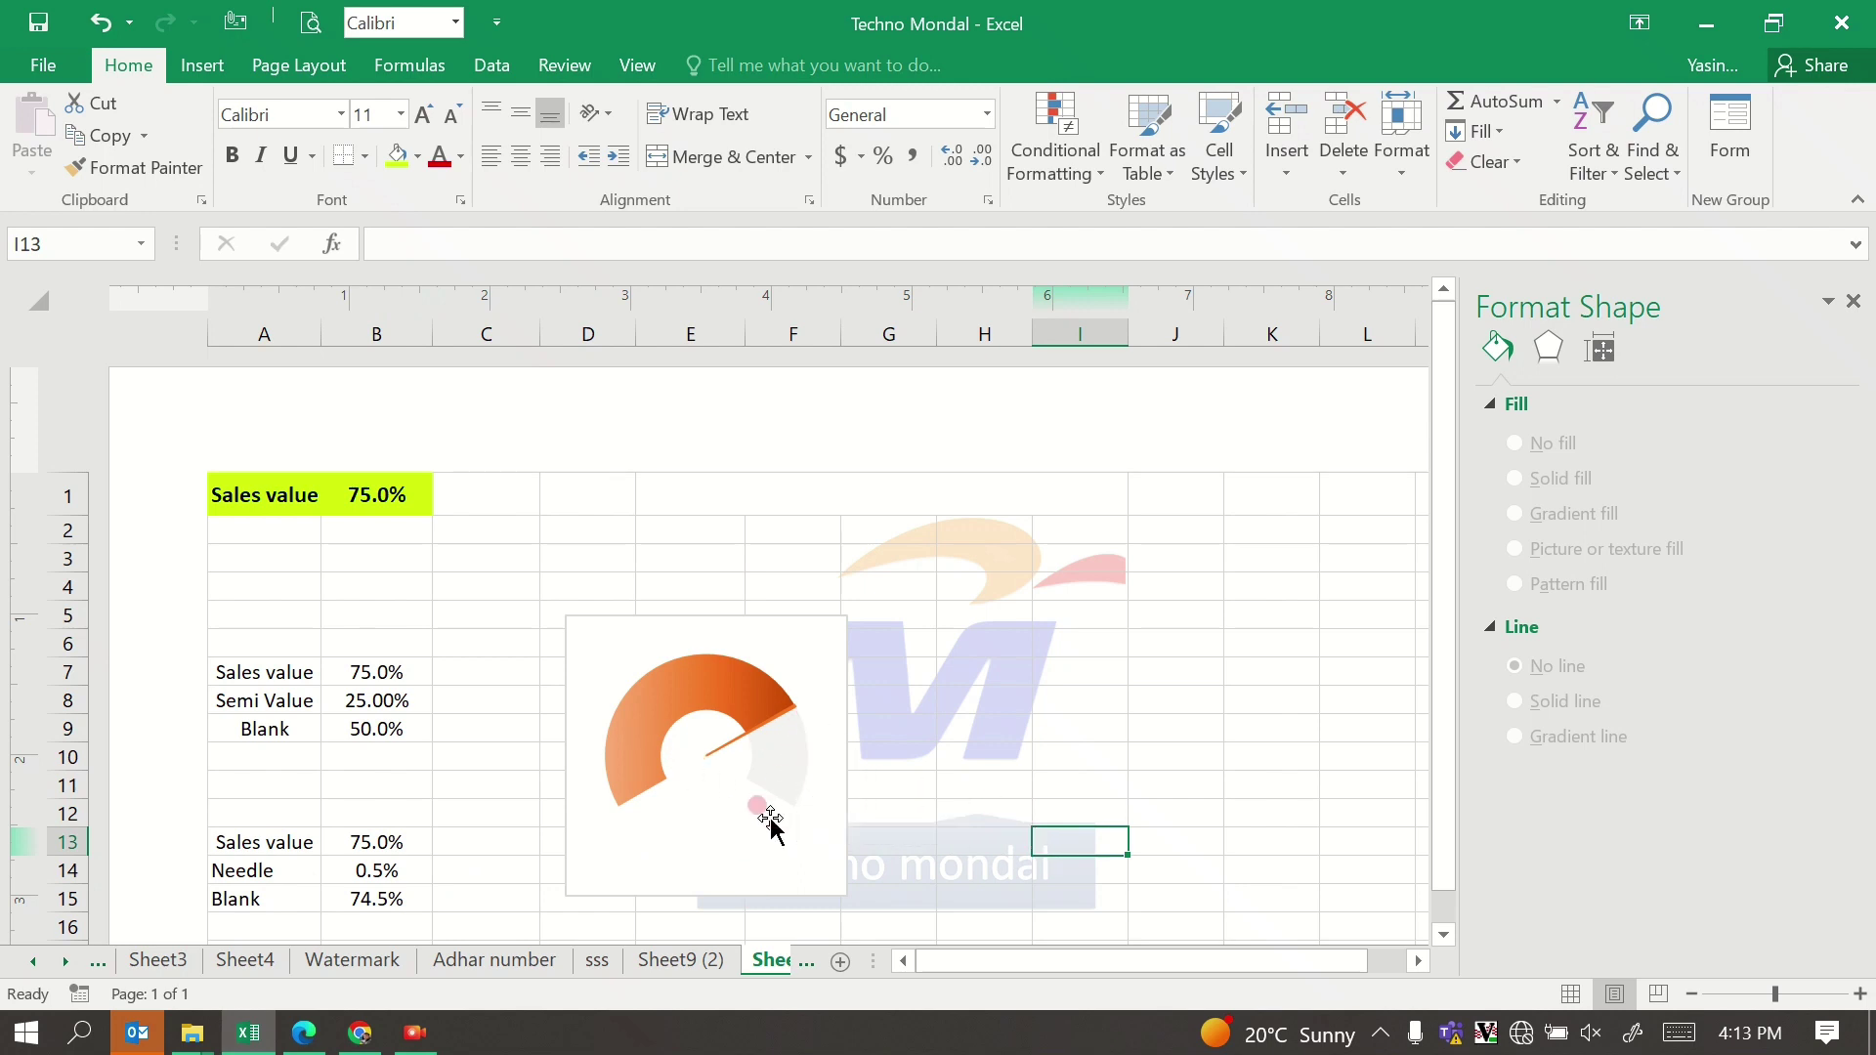
click(1148, 729)
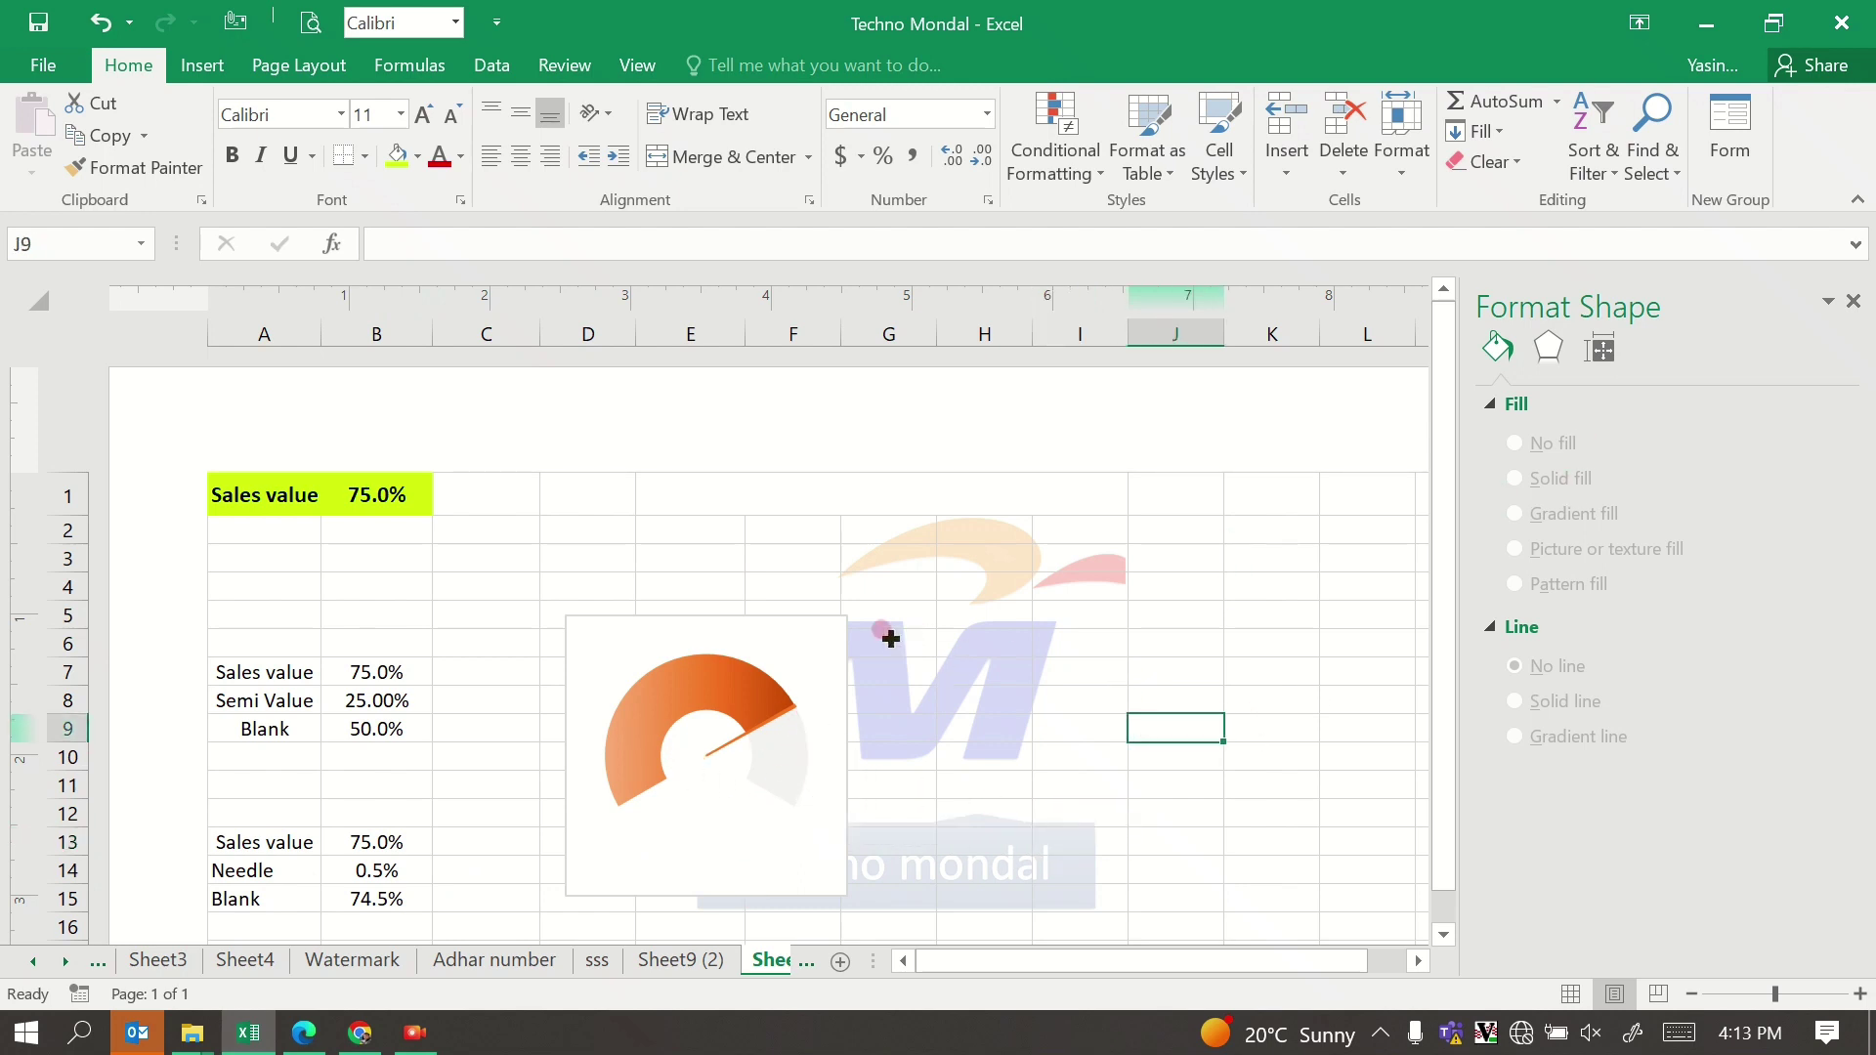
click(820, 630)
Step: Fill the chart area with dark navy through Shape Fill and close the formatting pane
click(789, 65)
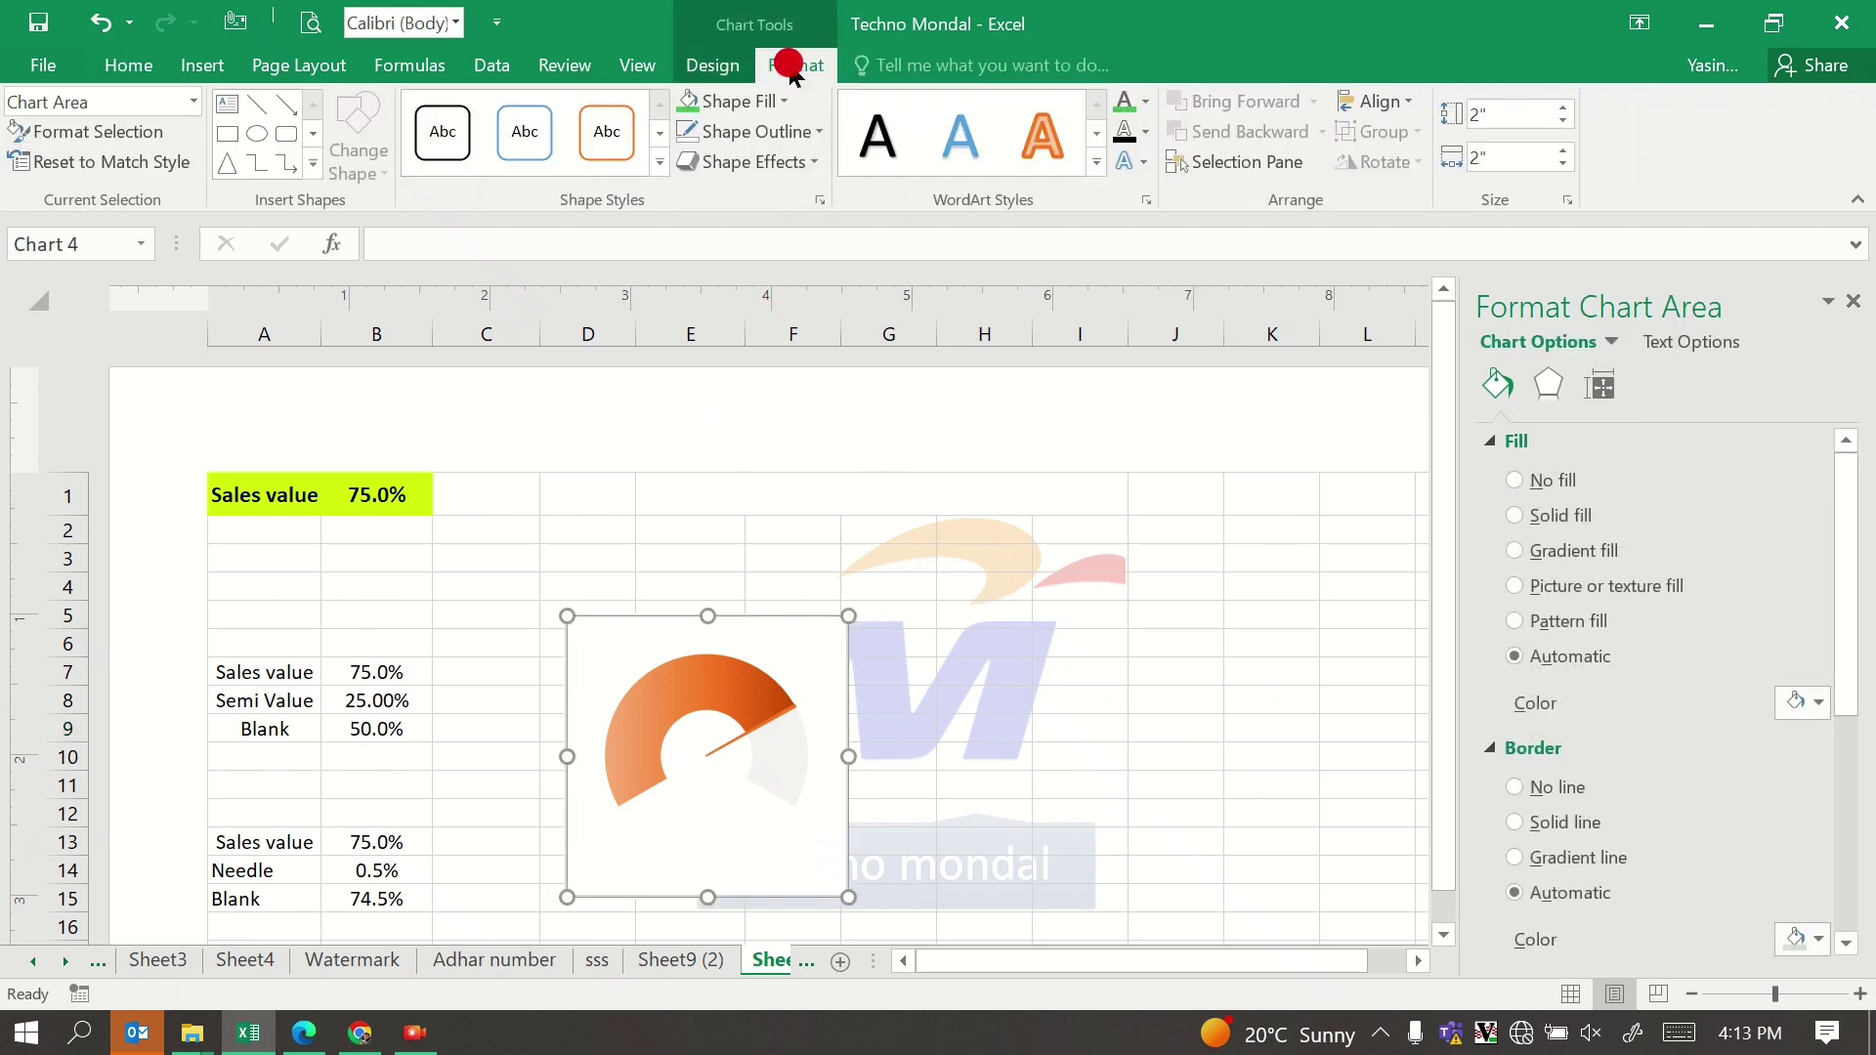
click(742, 102)
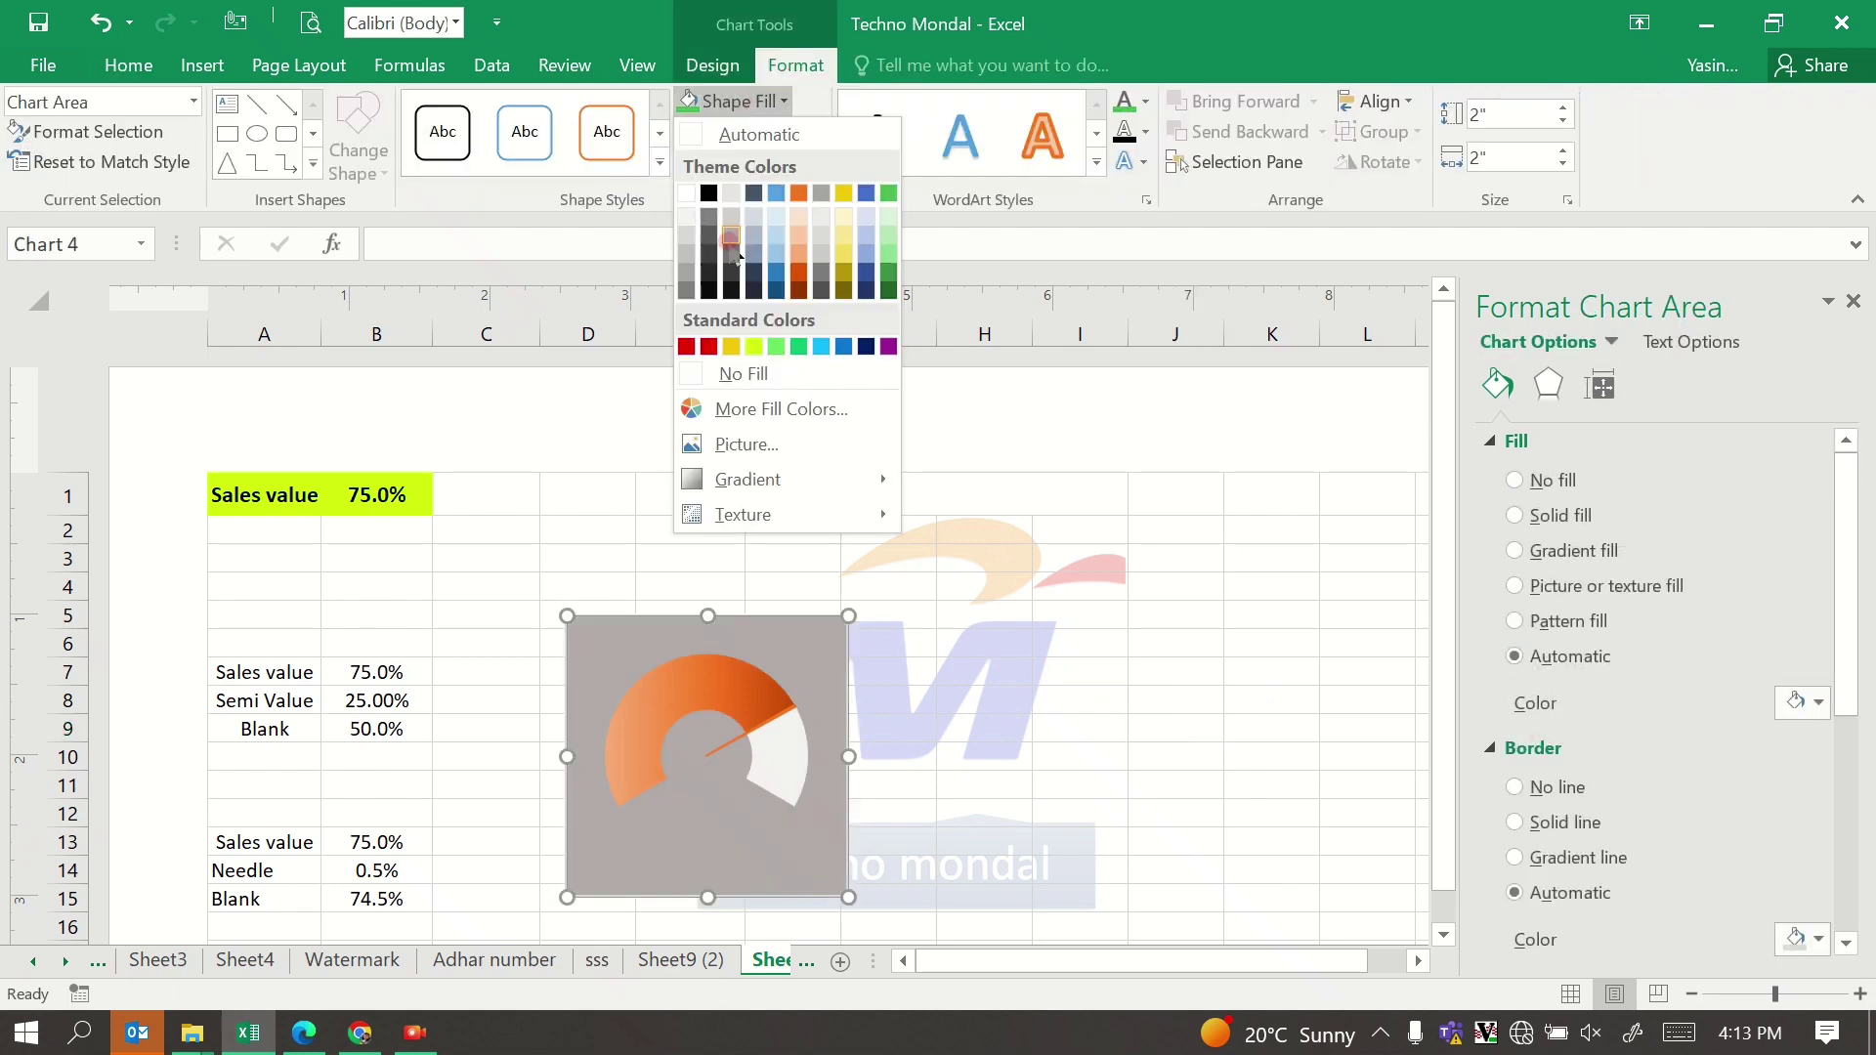
click(754, 290)
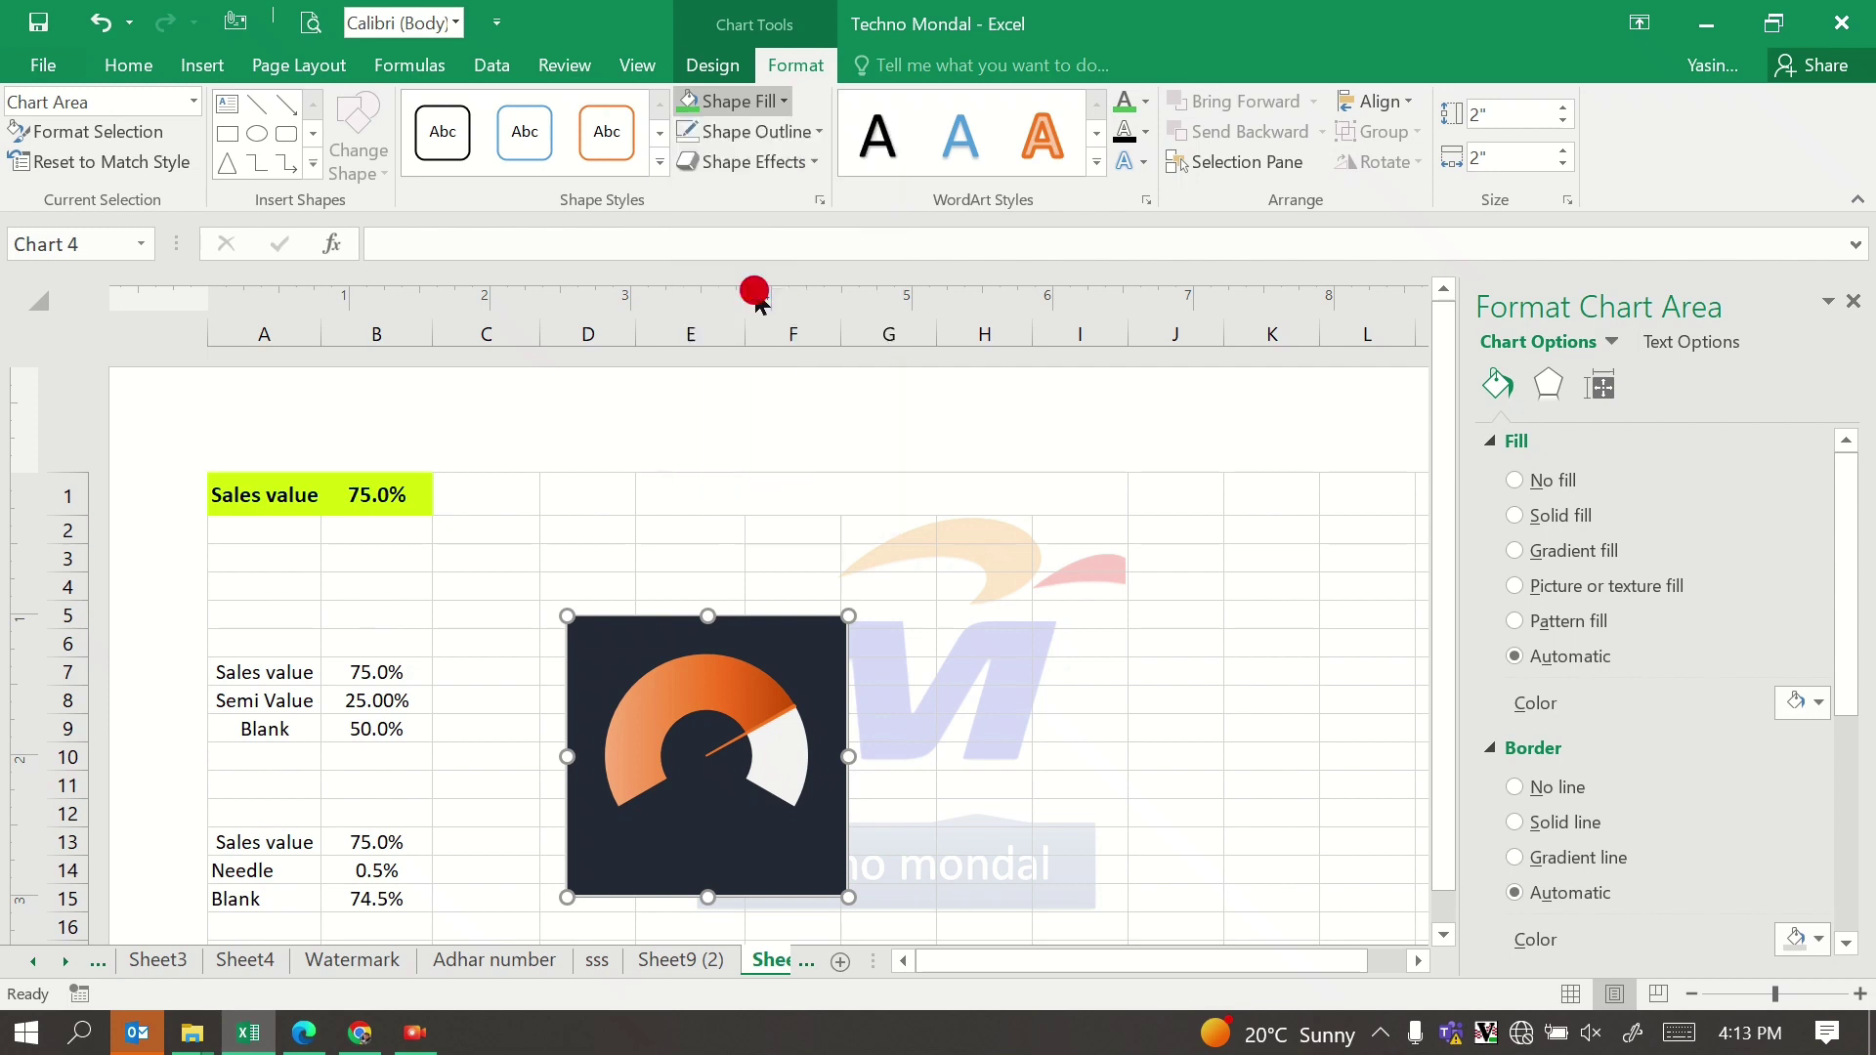
click(1092, 664)
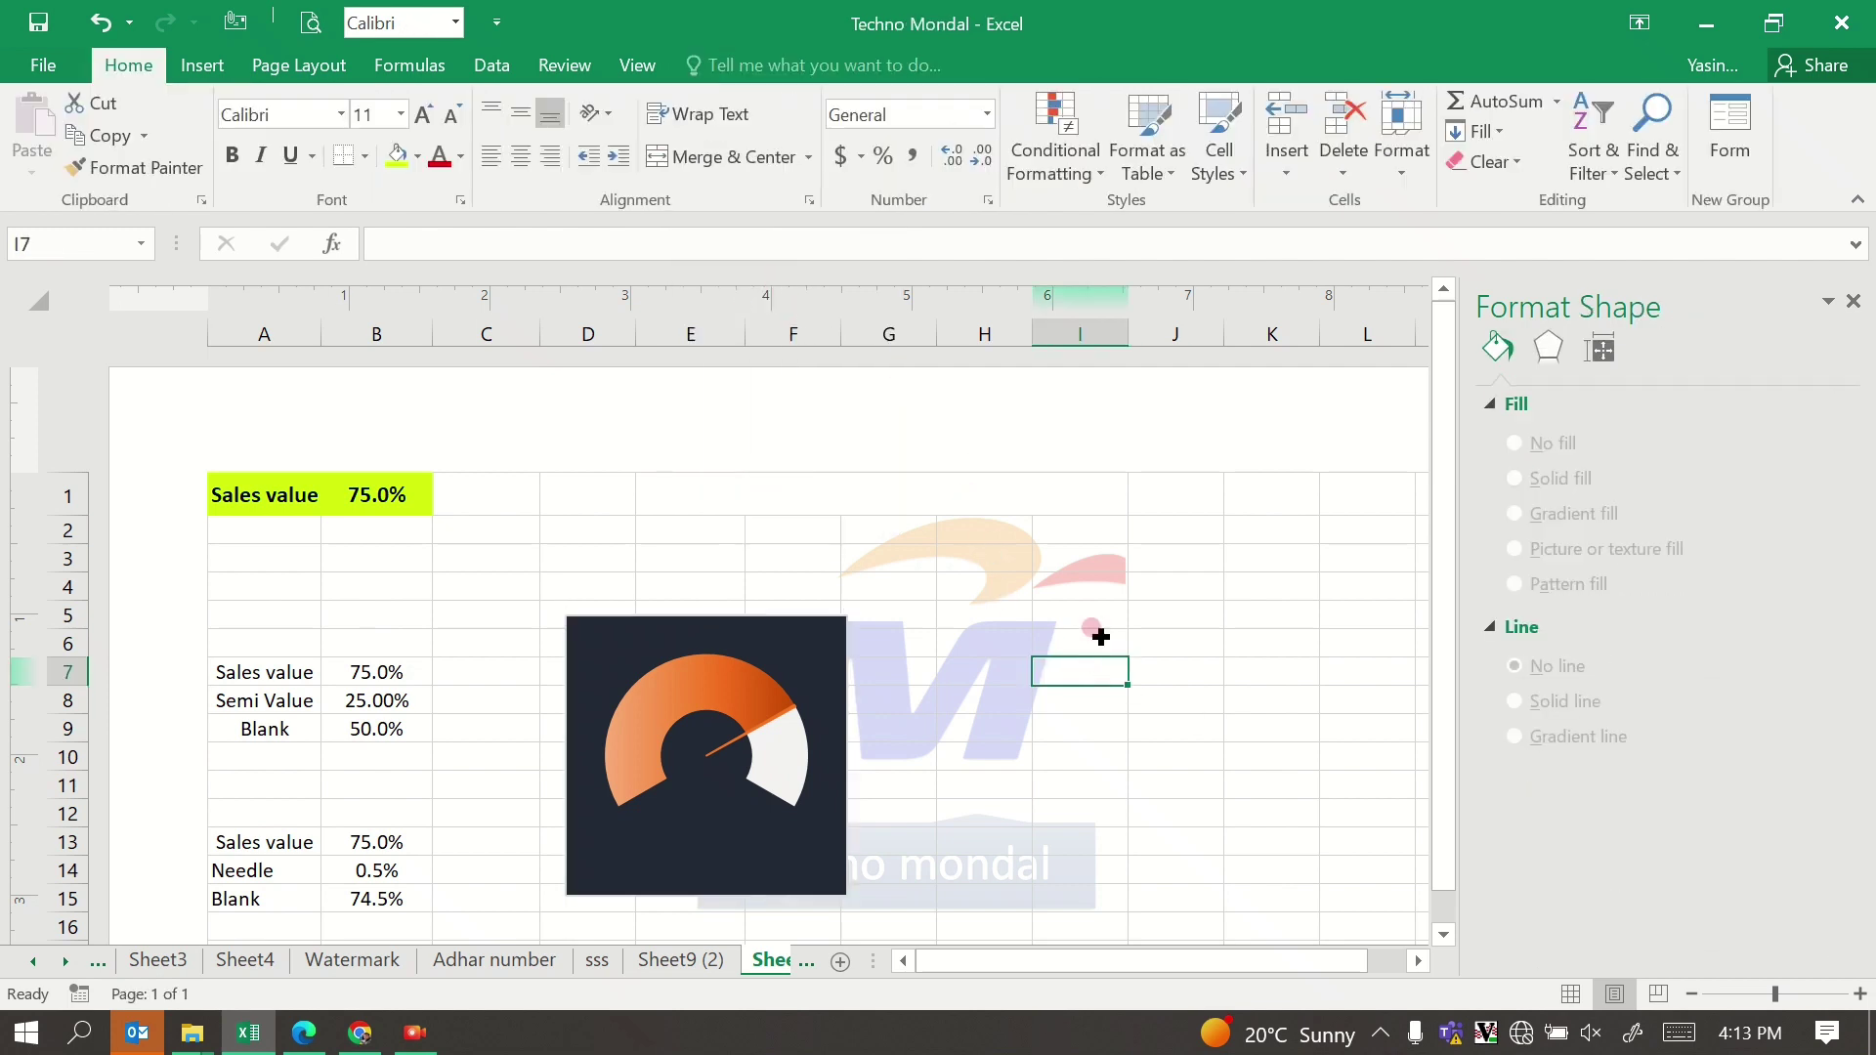
click(1852, 303)
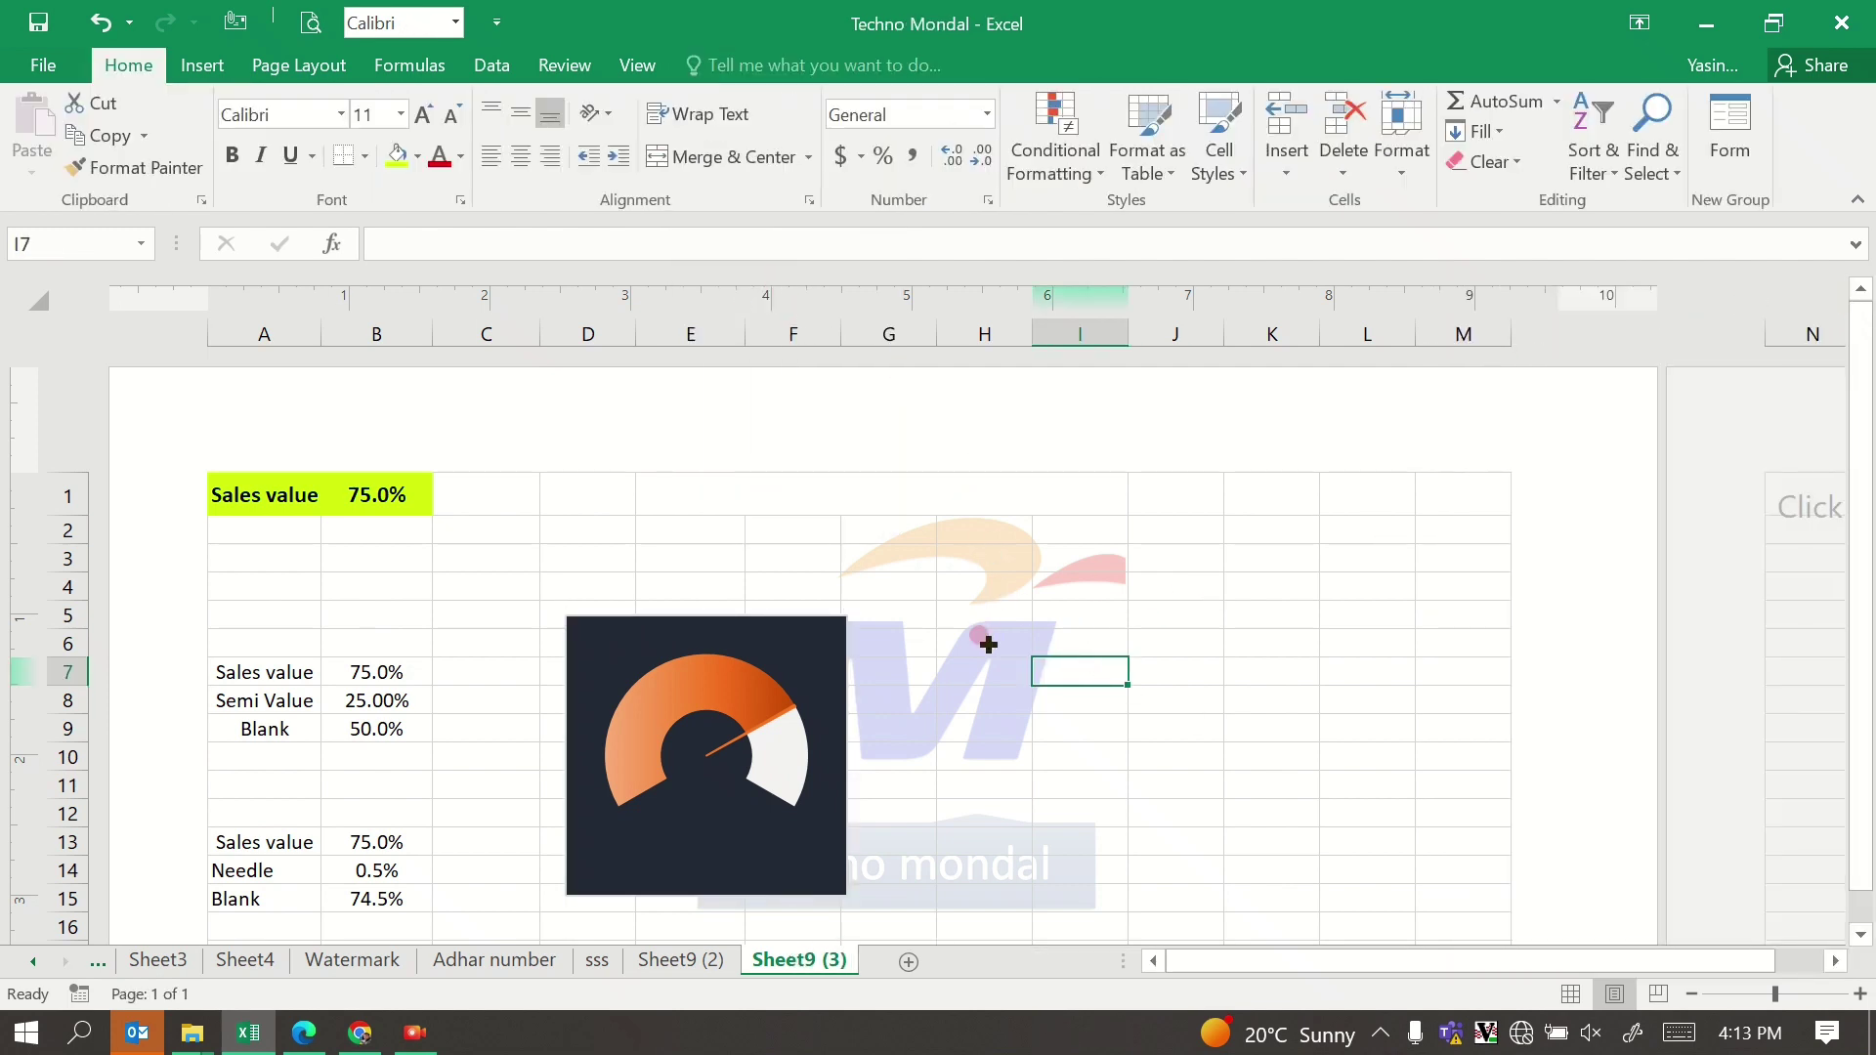
click(977, 669)
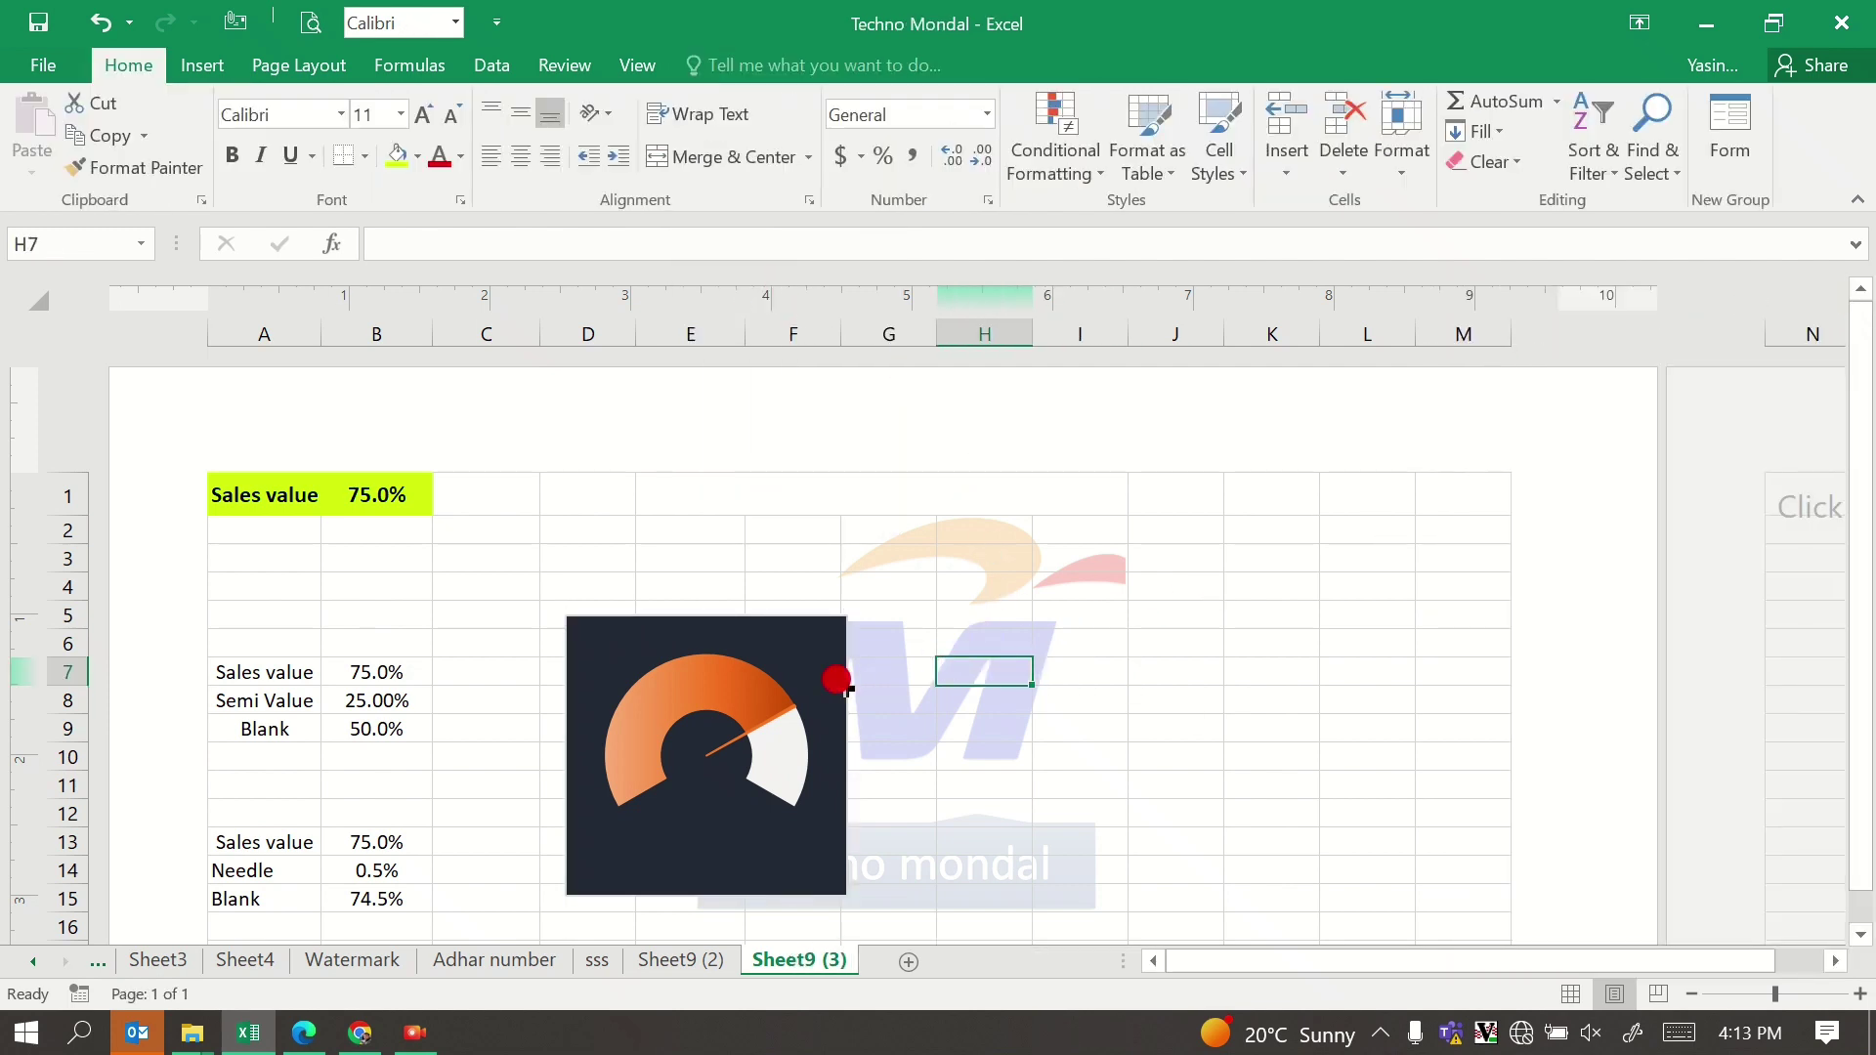
Step: Draw a small oval near cell H6
click(202, 65)
click(430, 104)
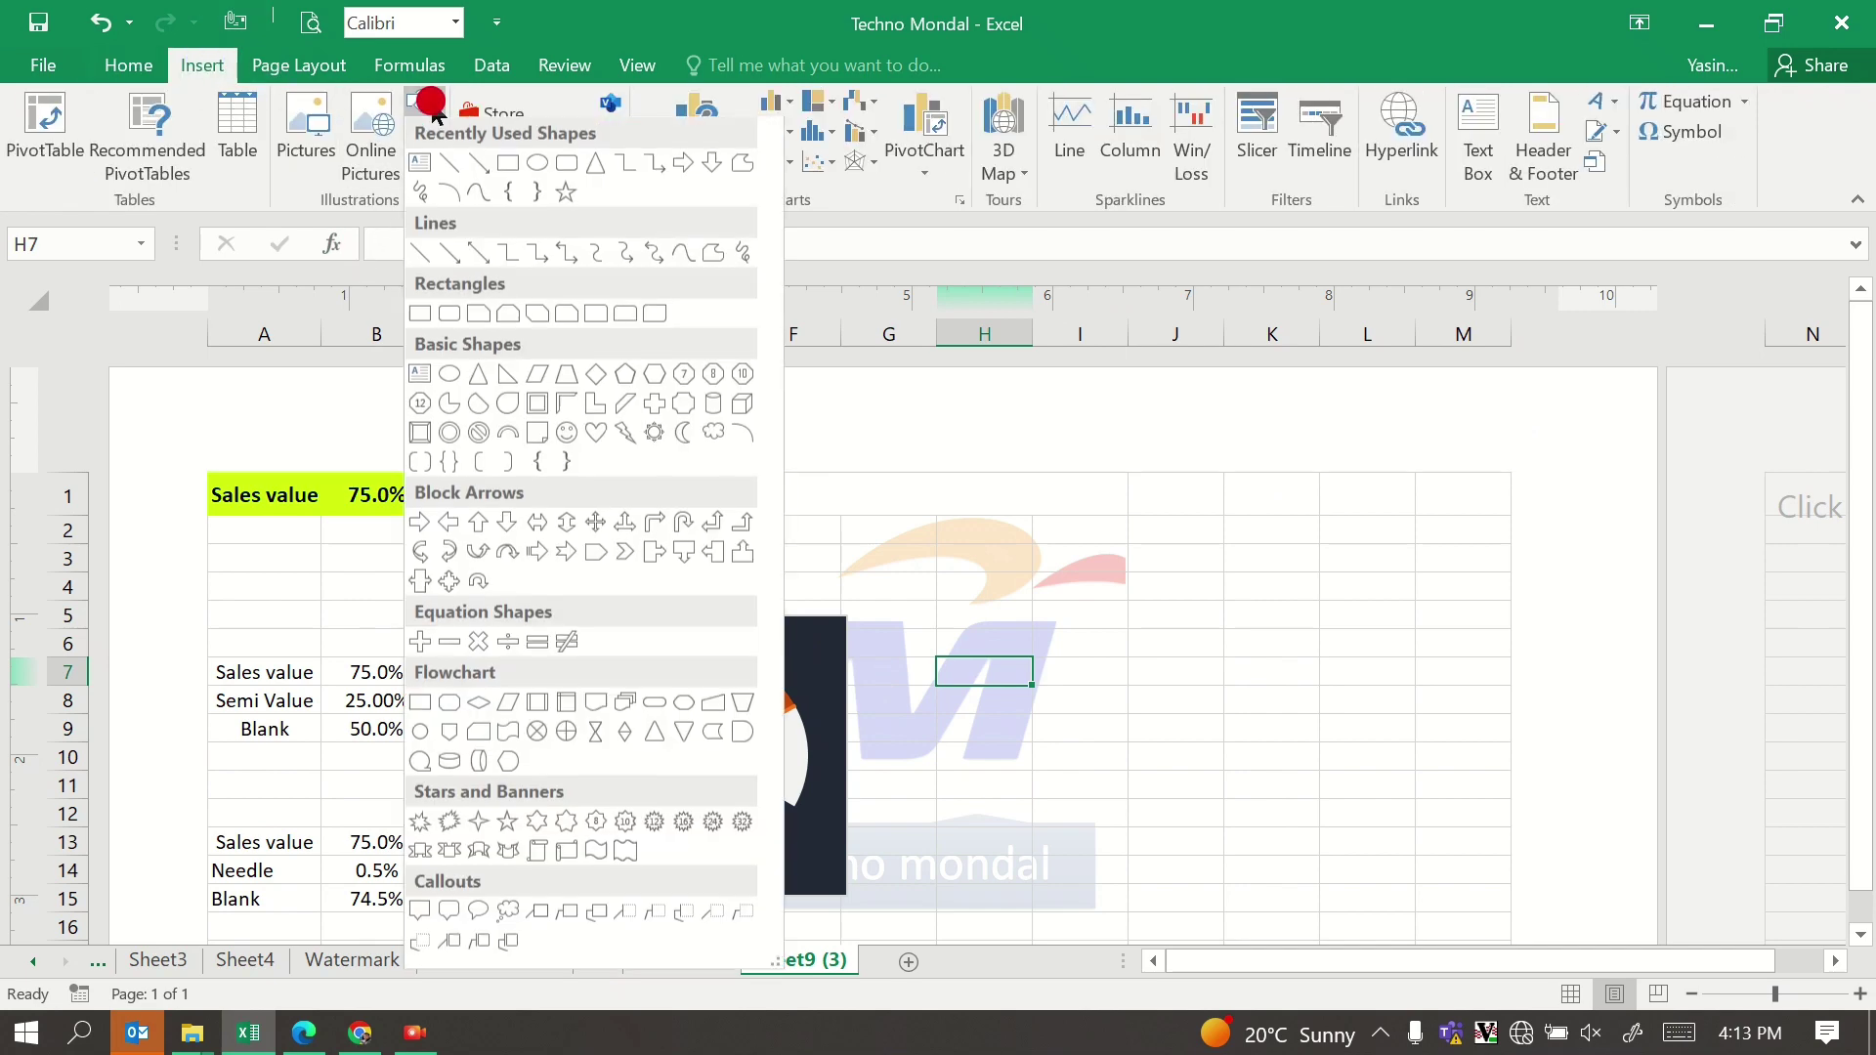
click(537, 168)
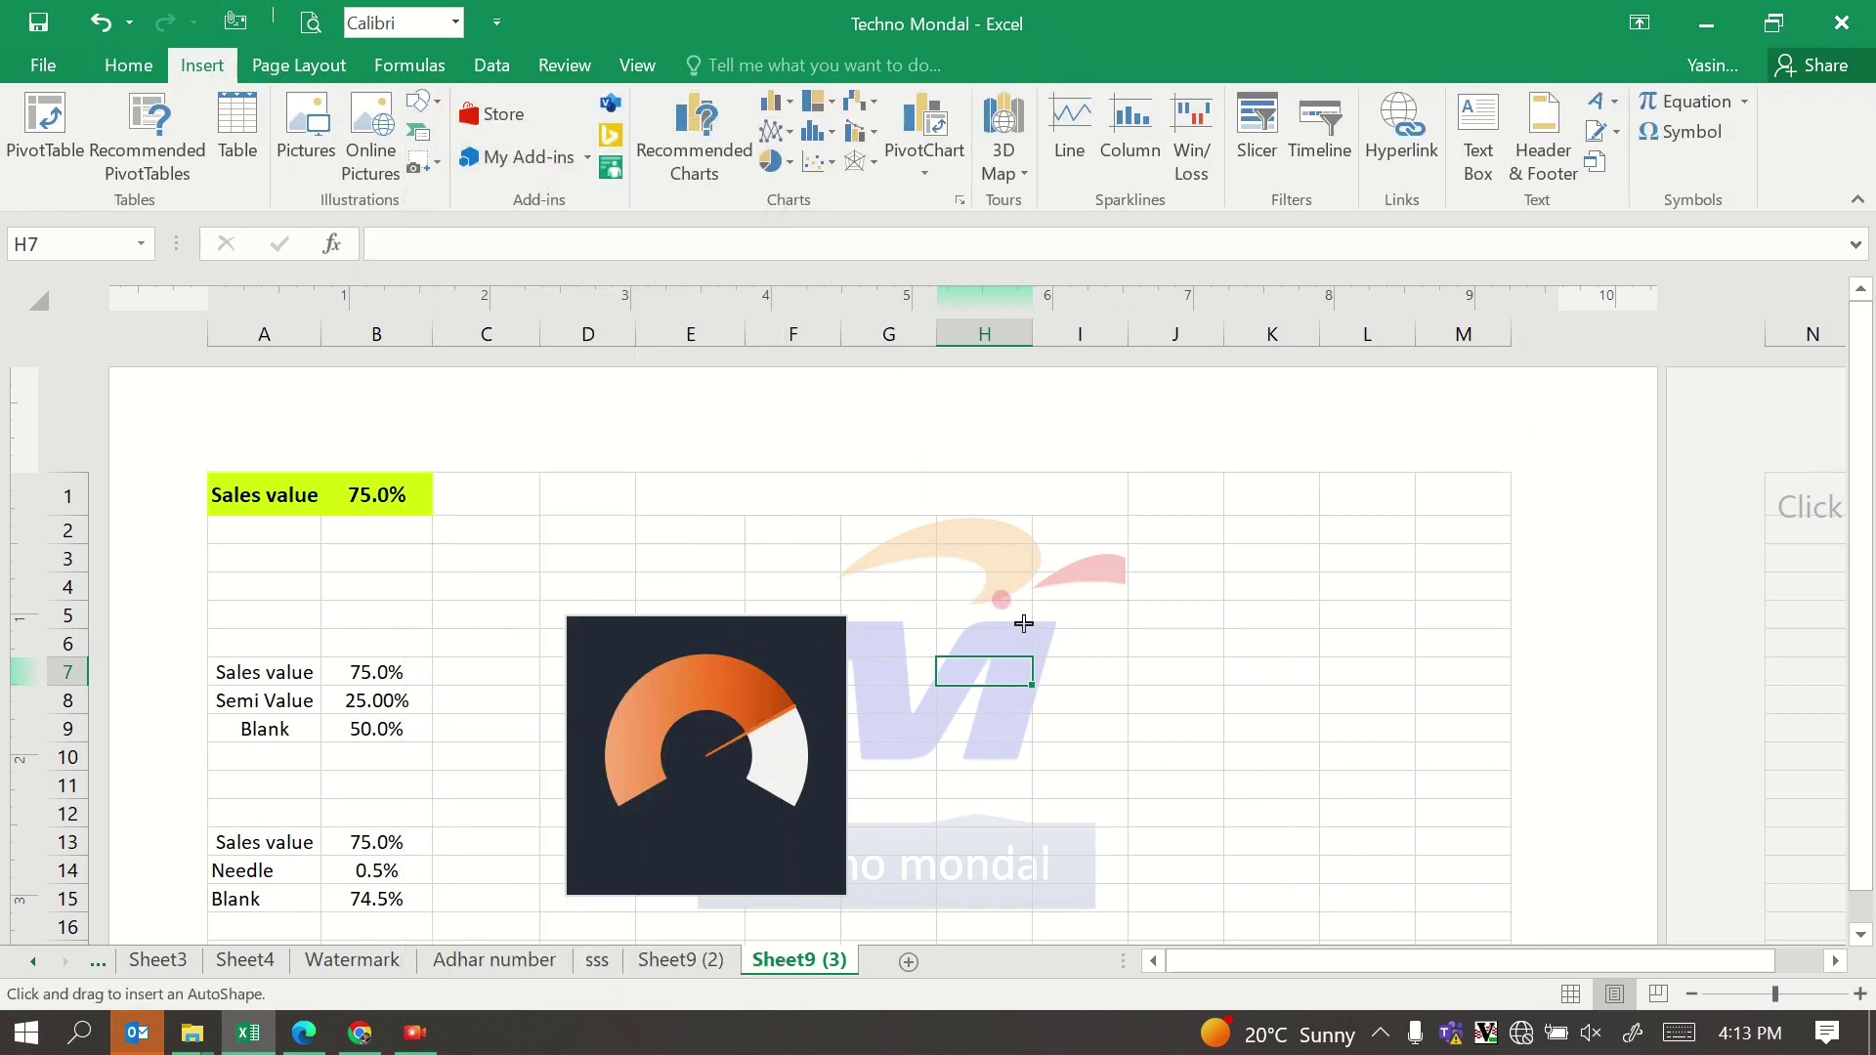
drag(1025, 622, 1070, 666)
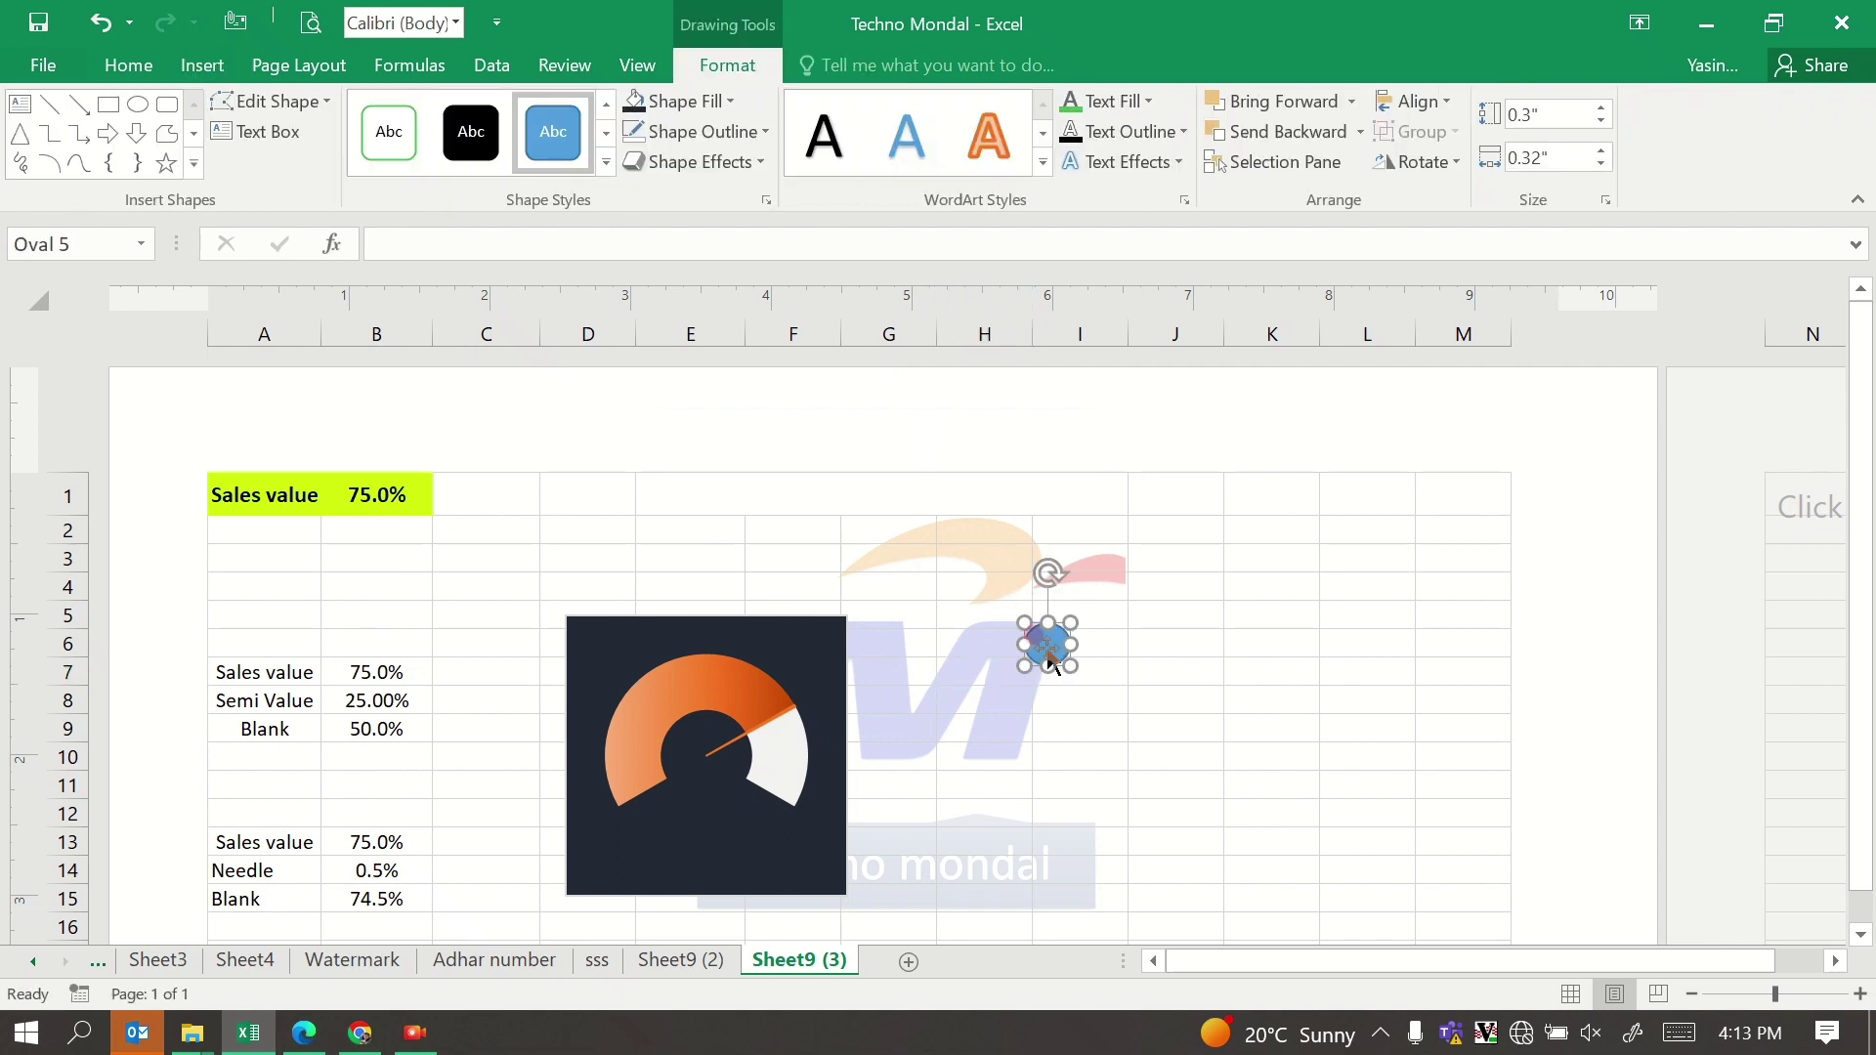
click(1540, 157)
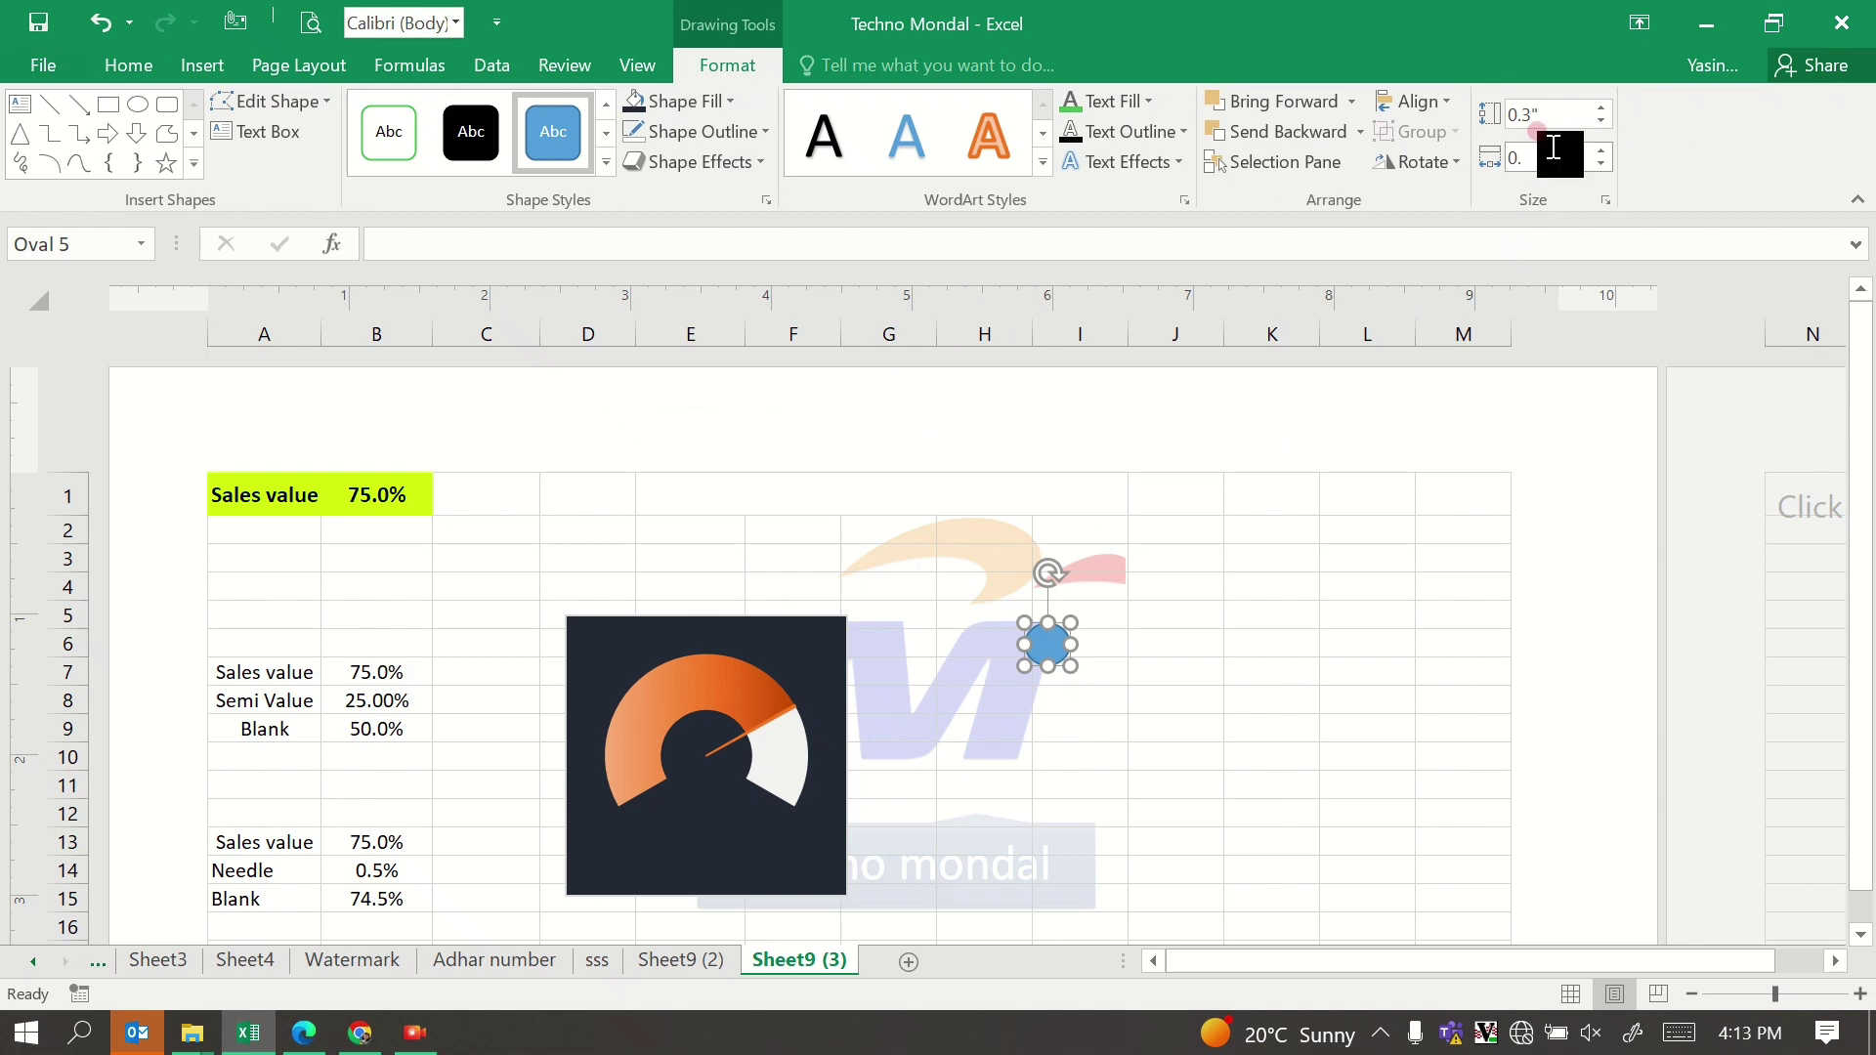
click(1309, 581)
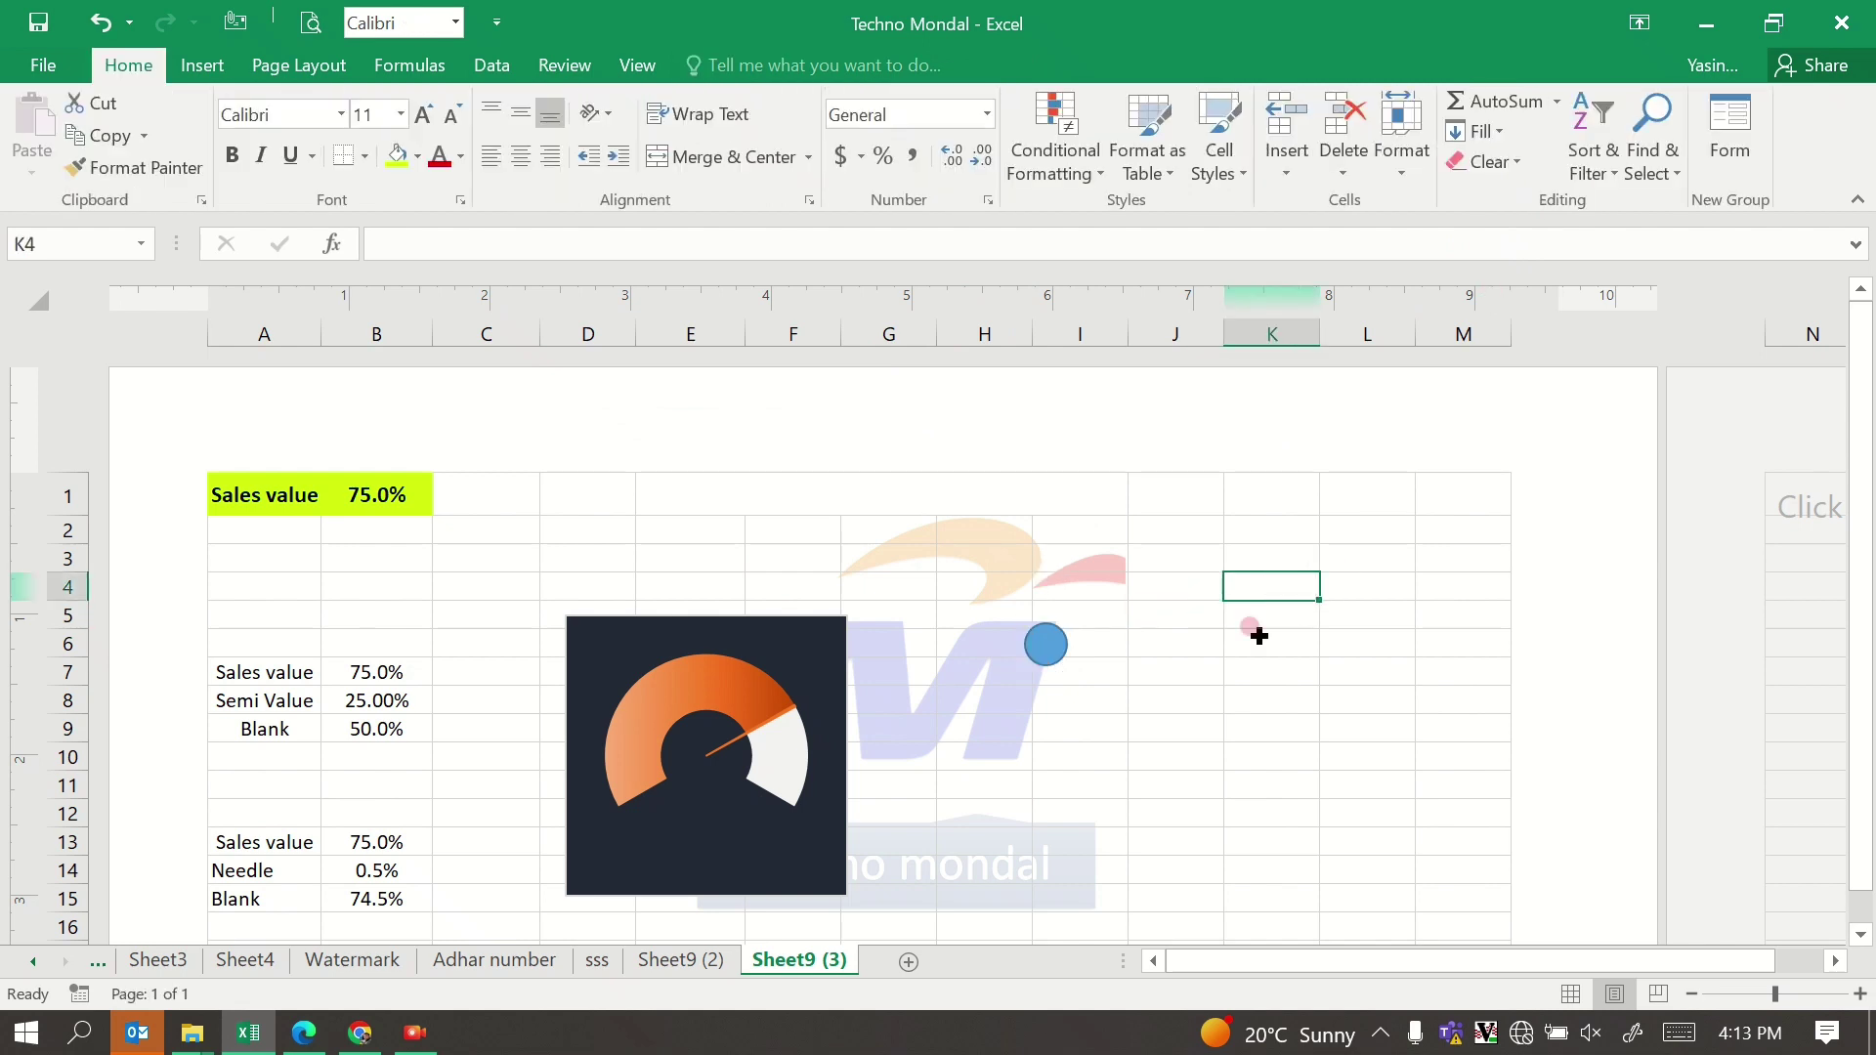
click(1045, 633)
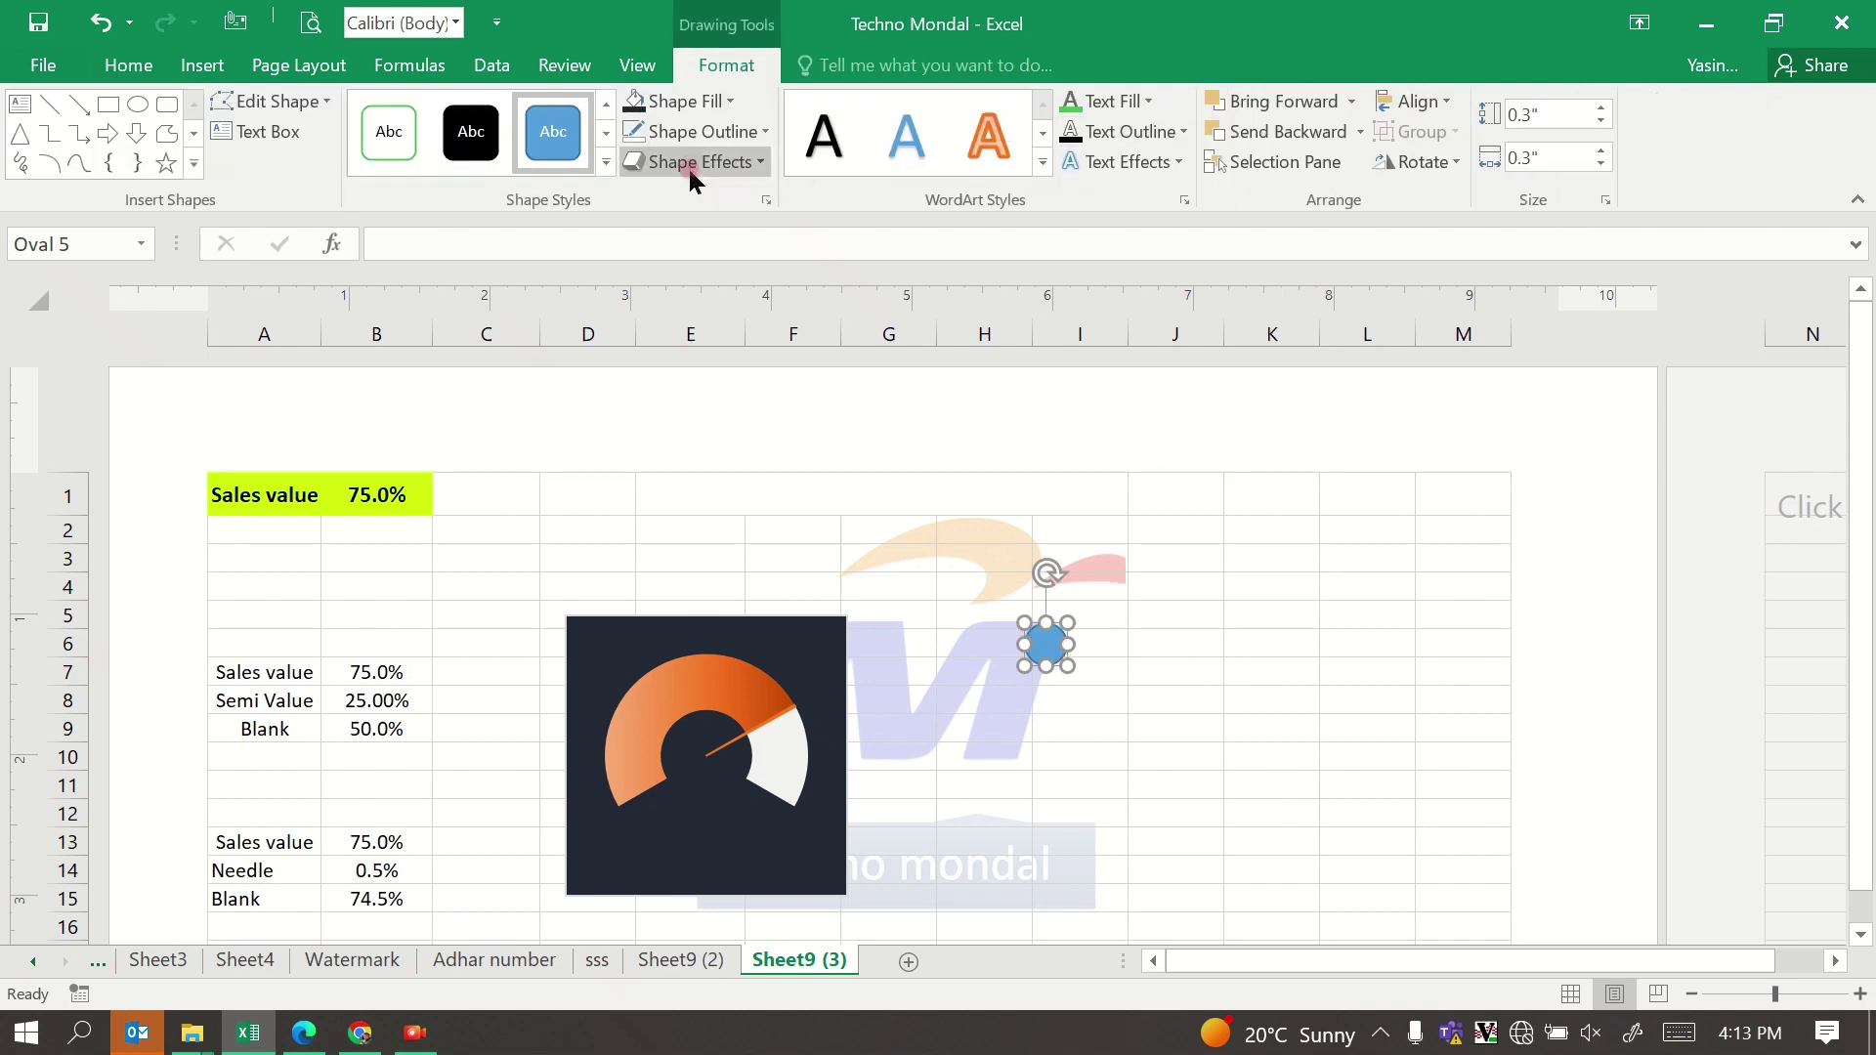
Step: Apply a glossy preset effect and orange fill to the oval, then cut it
click(696, 163)
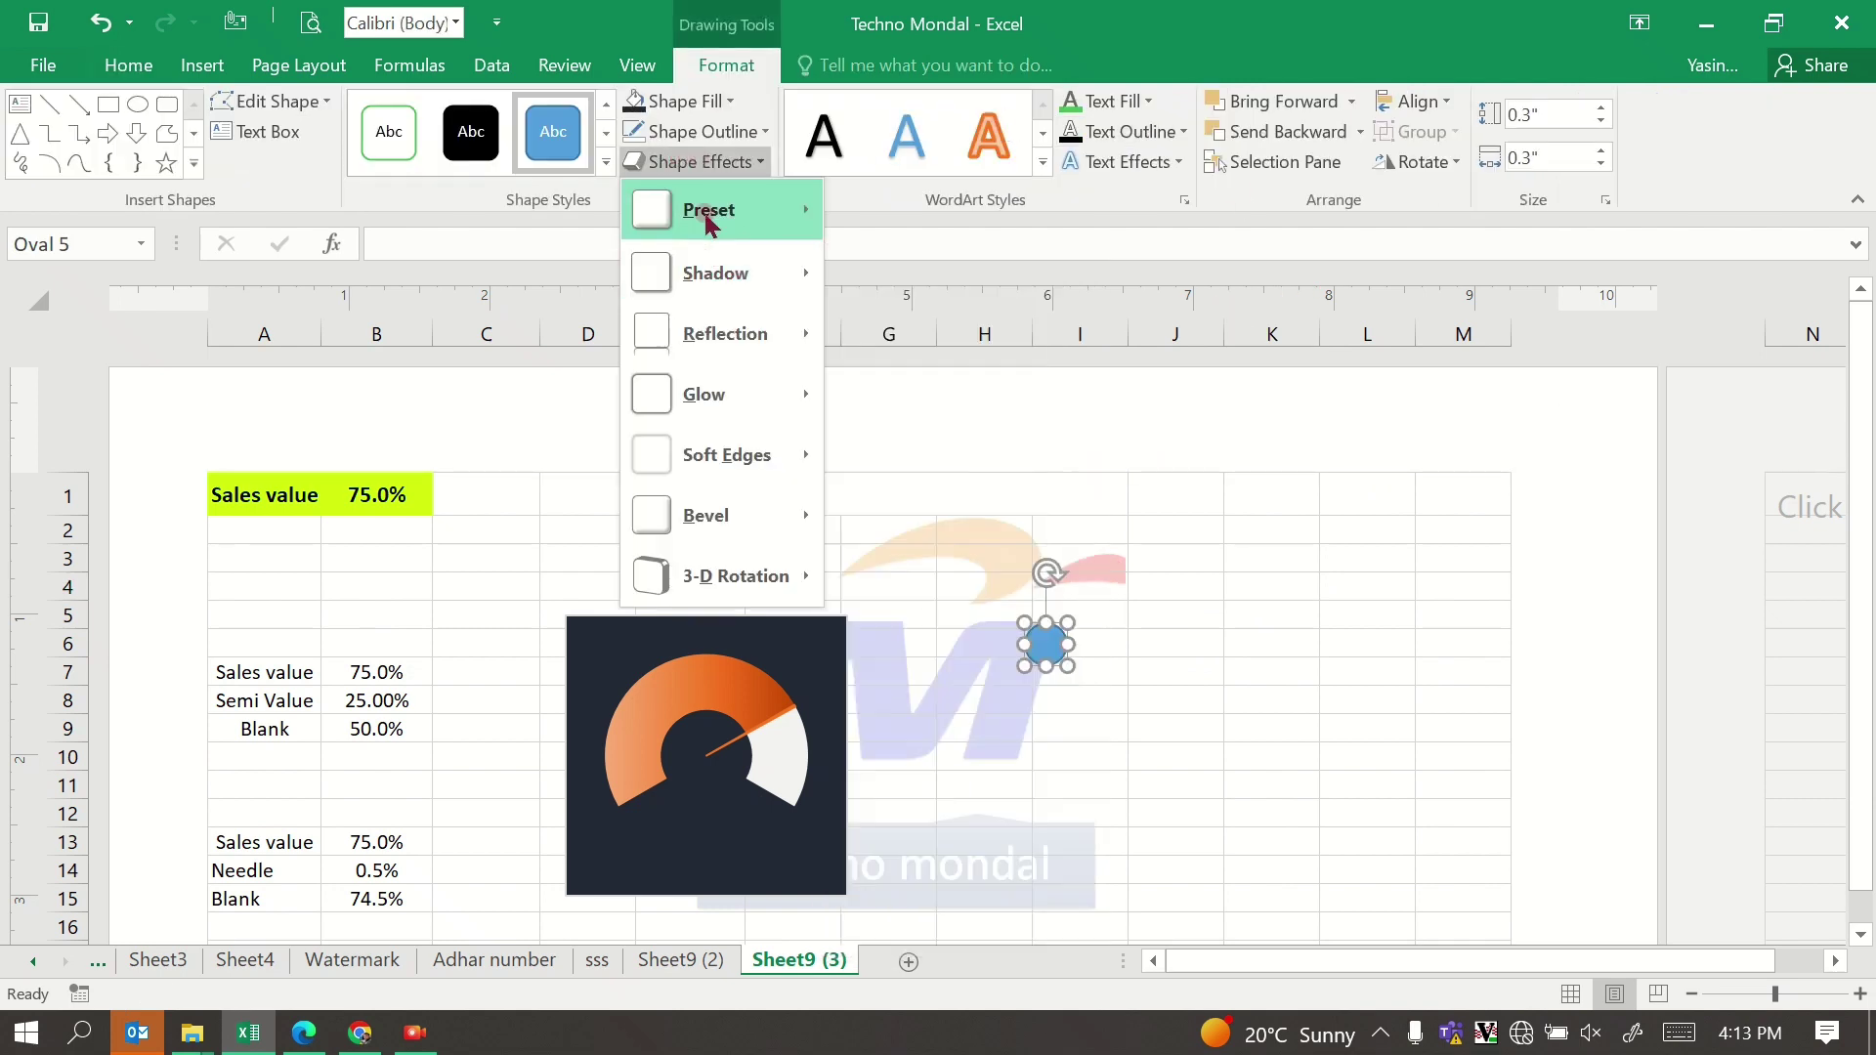
mouse_move(718, 210)
click(1016, 446)
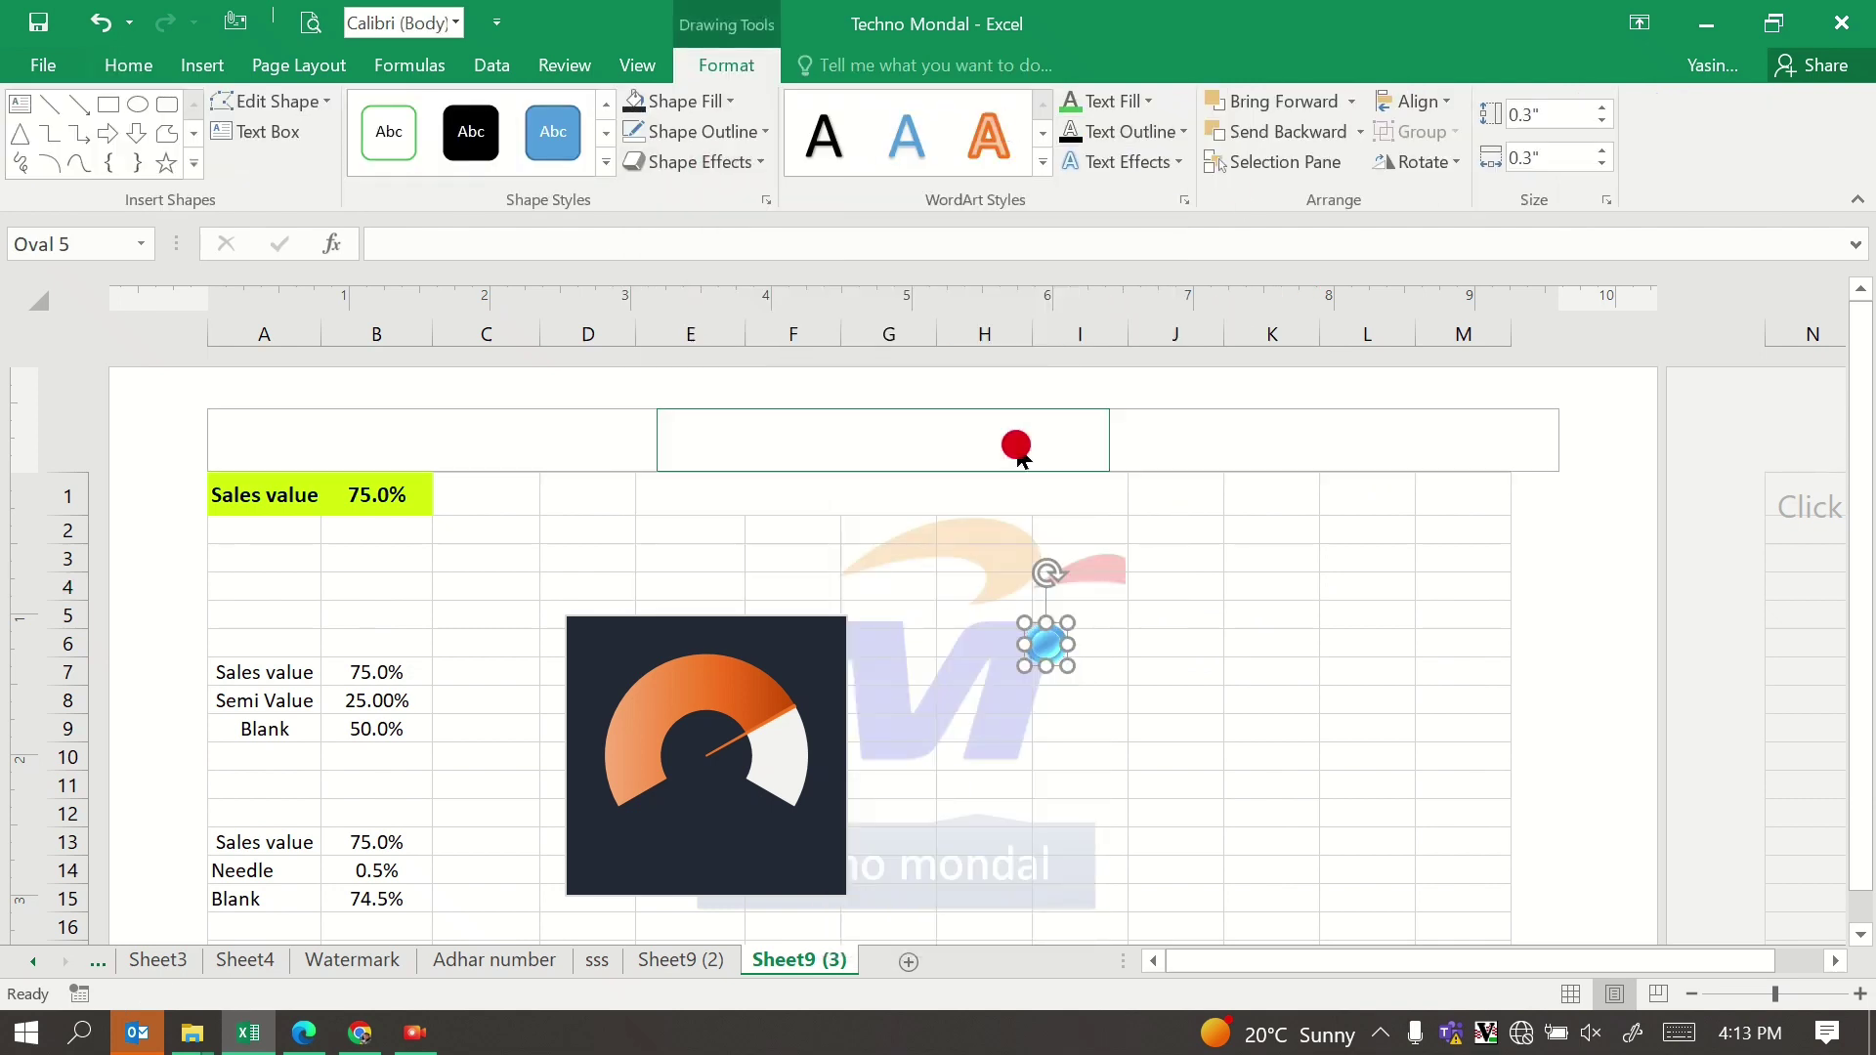
click(1136, 102)
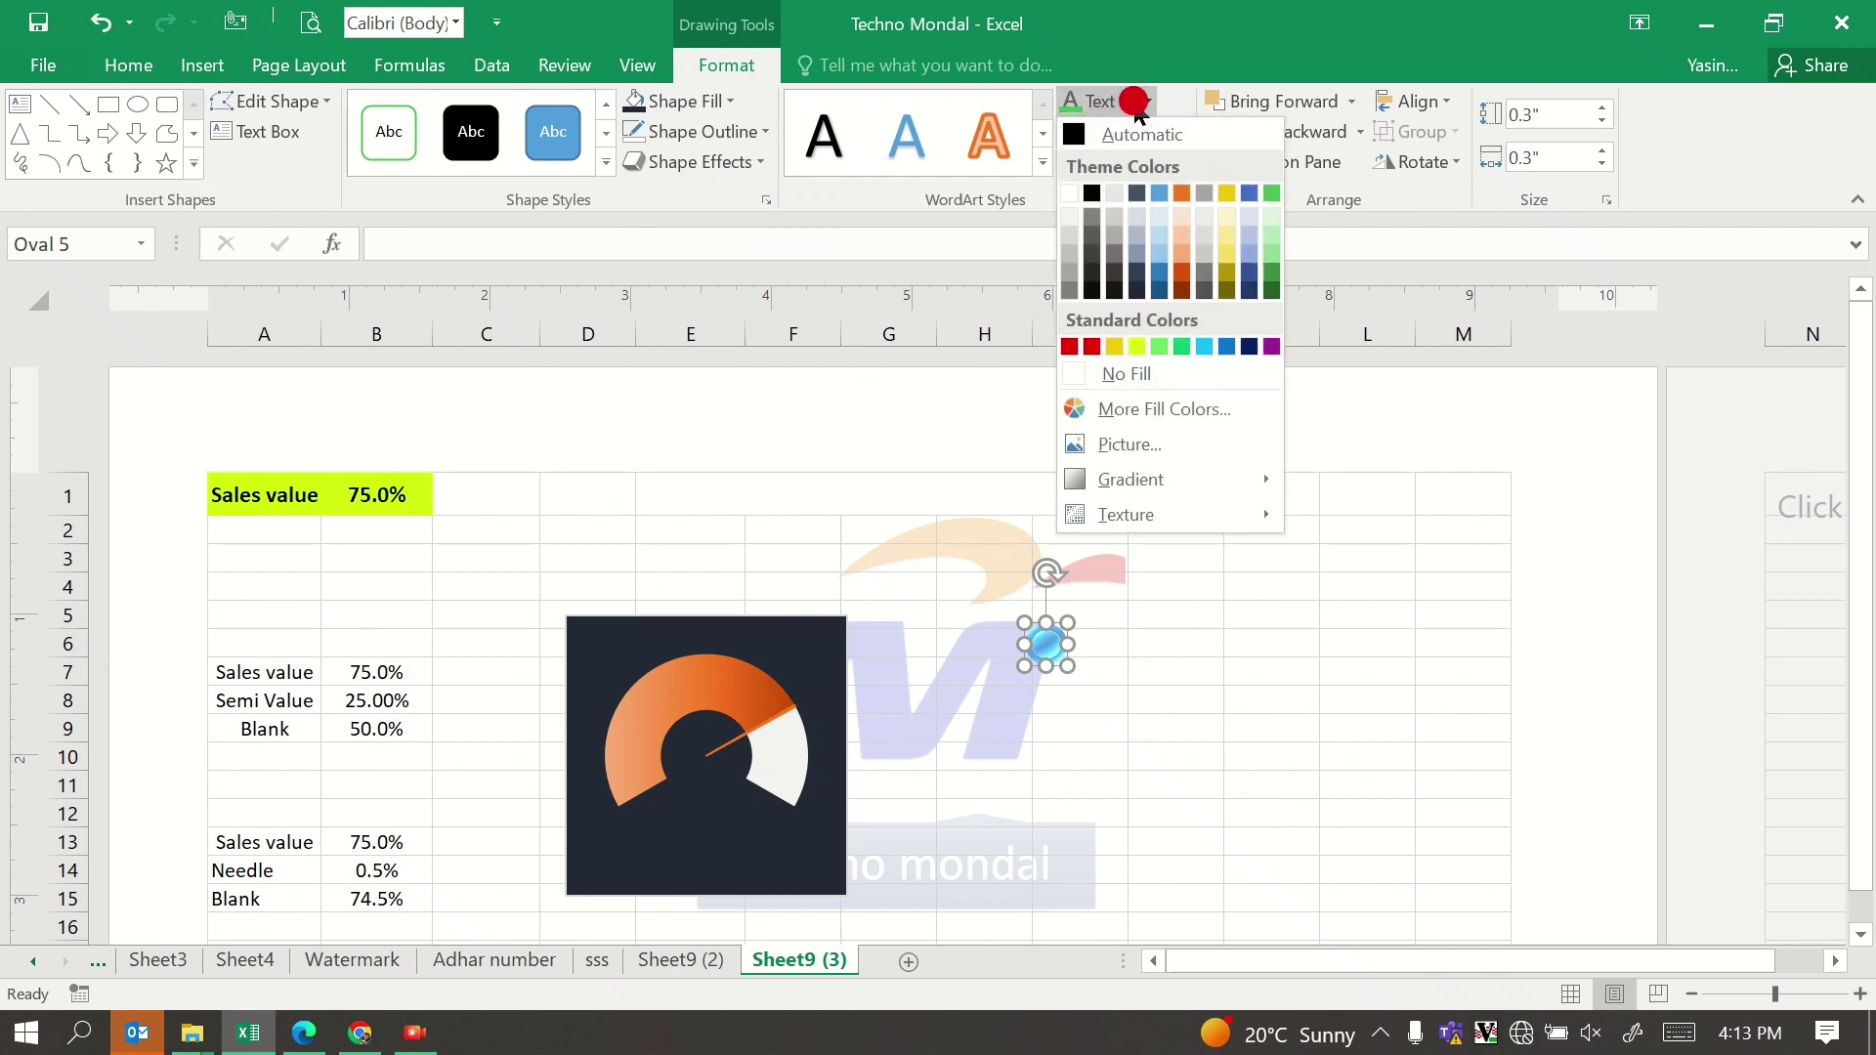
click(703, 101)
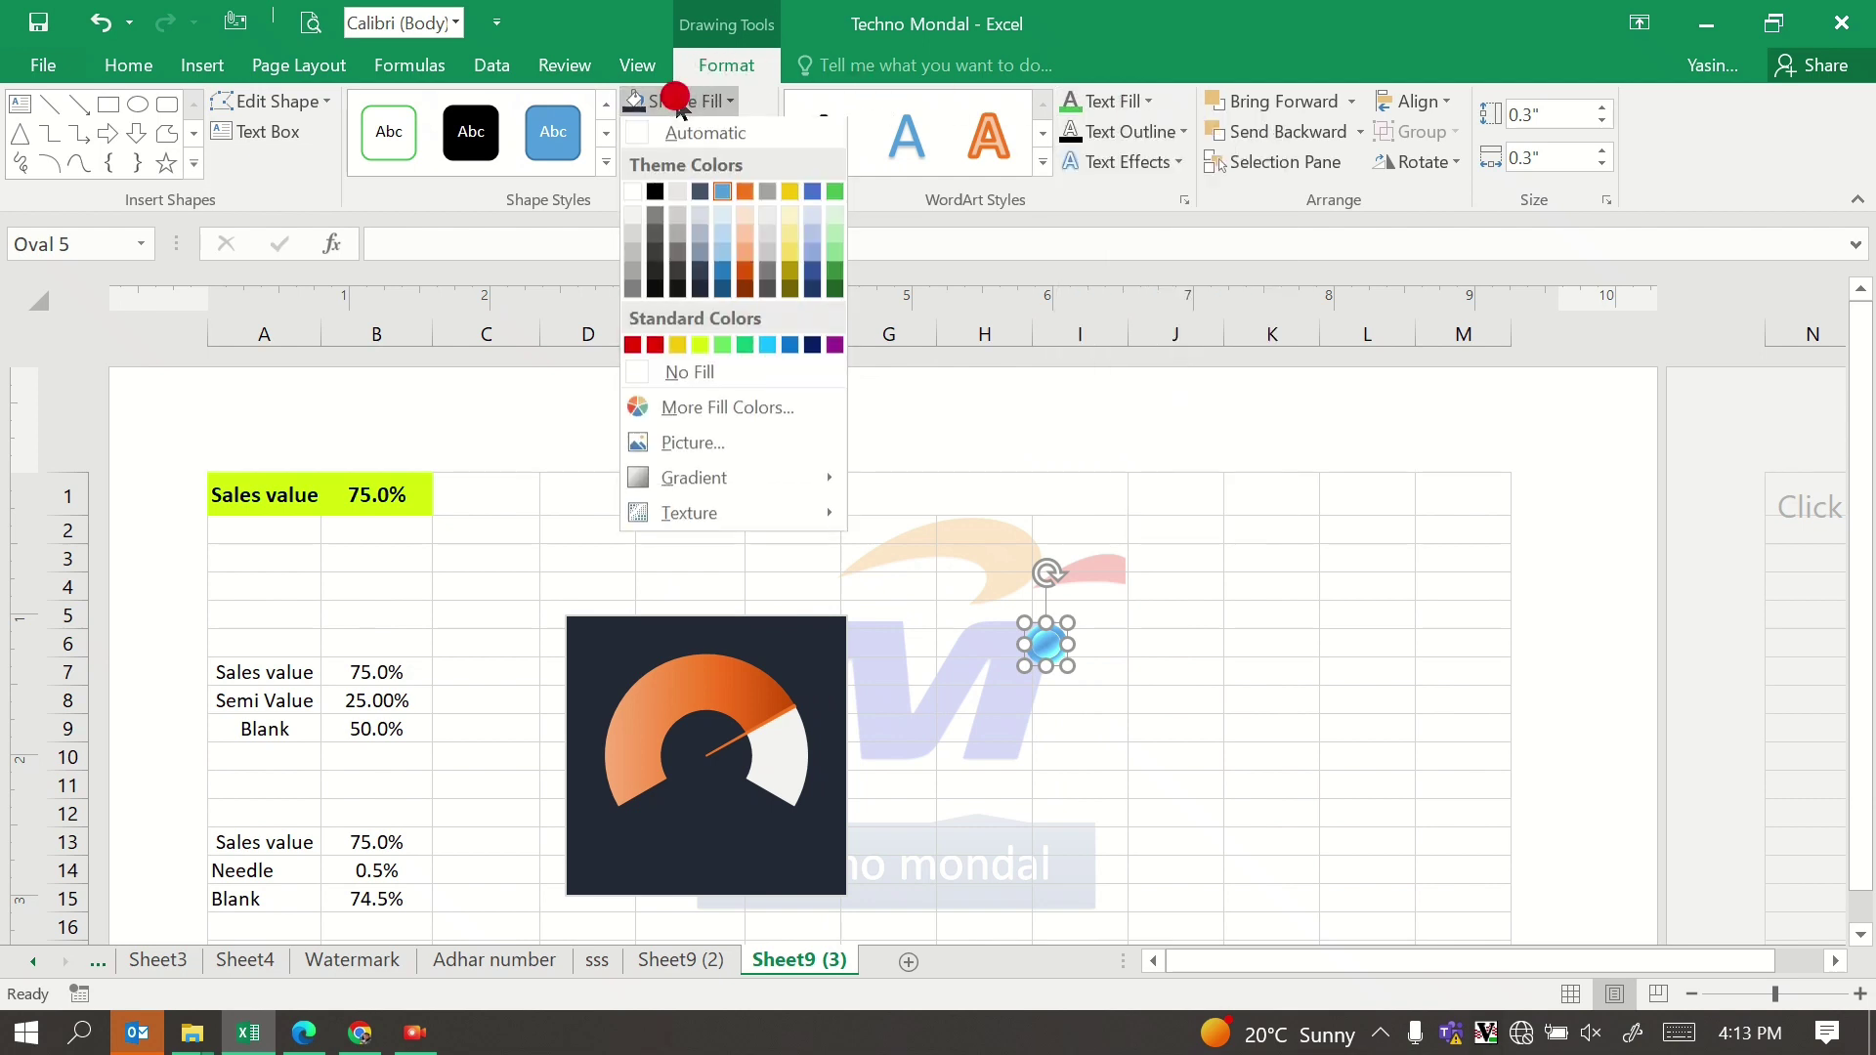
click(748, 188)
click(1162, 612)
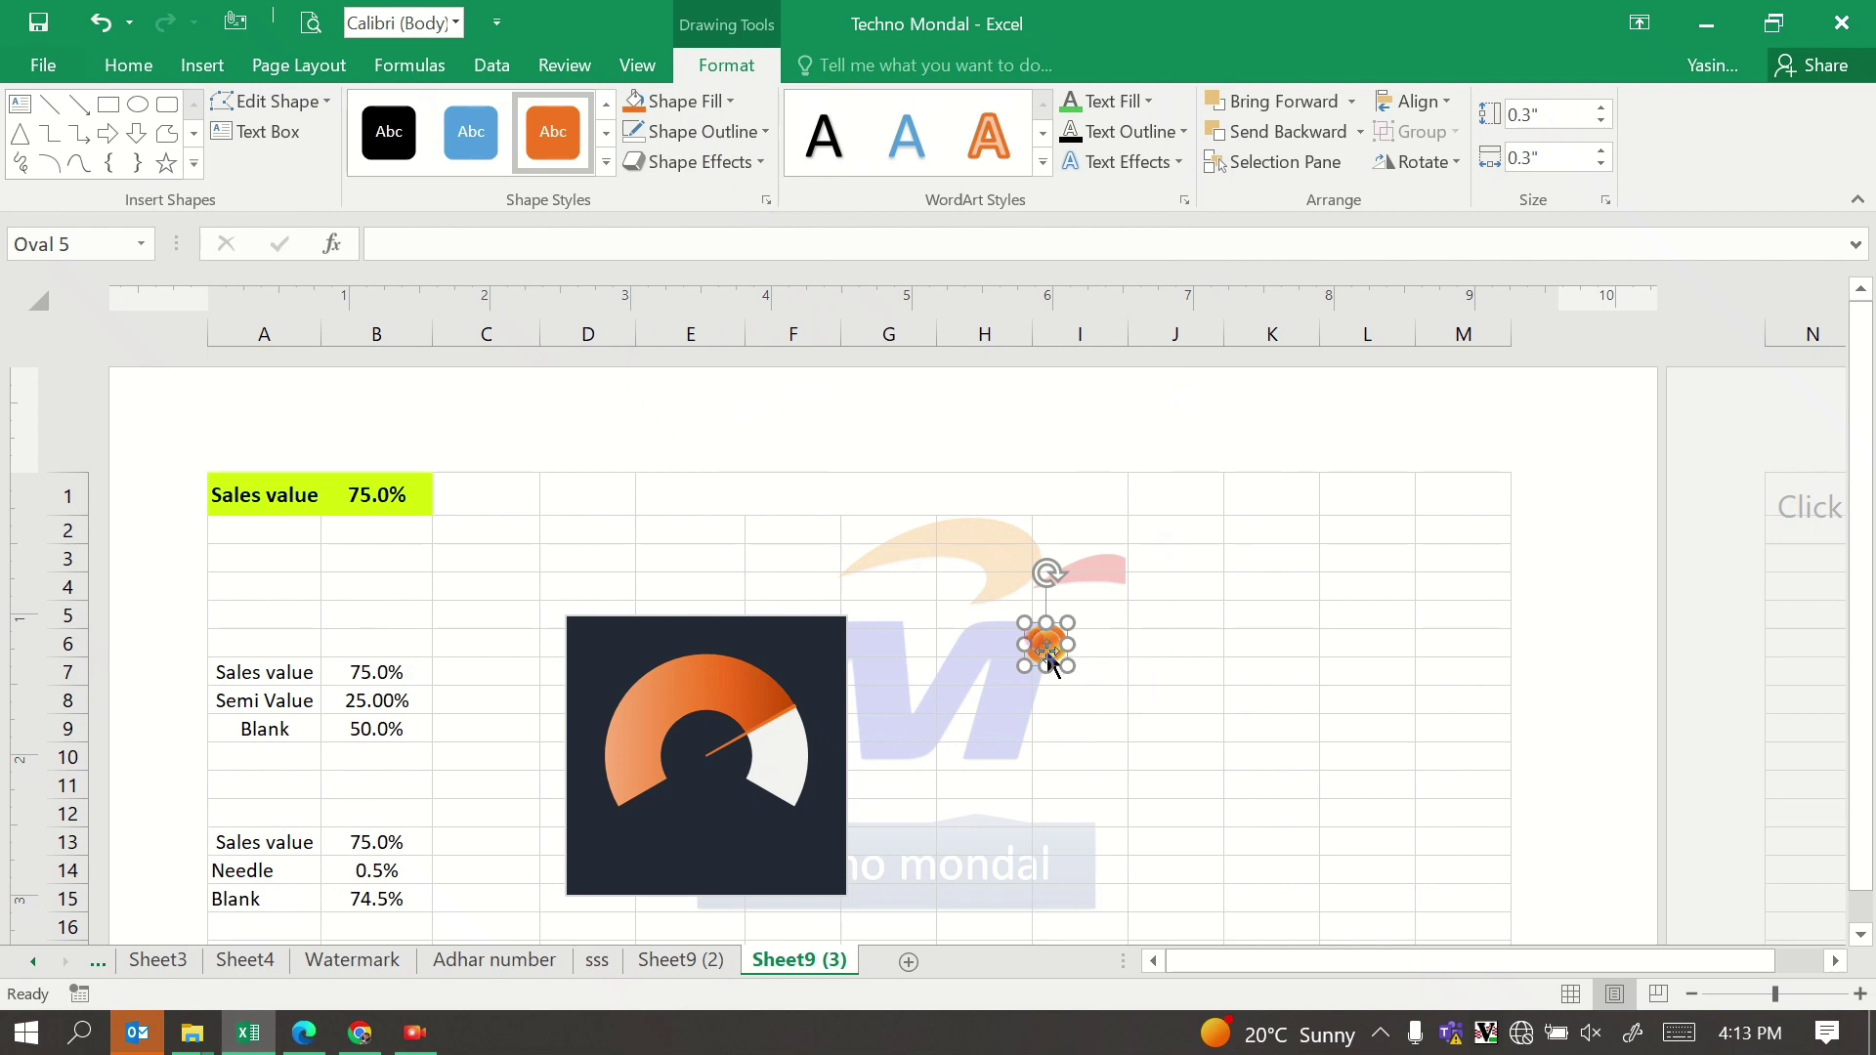
key(ctrl+x)
Step: Paste the orange oval into the chart and drag it onto the gauge's centre
click(630, 637)
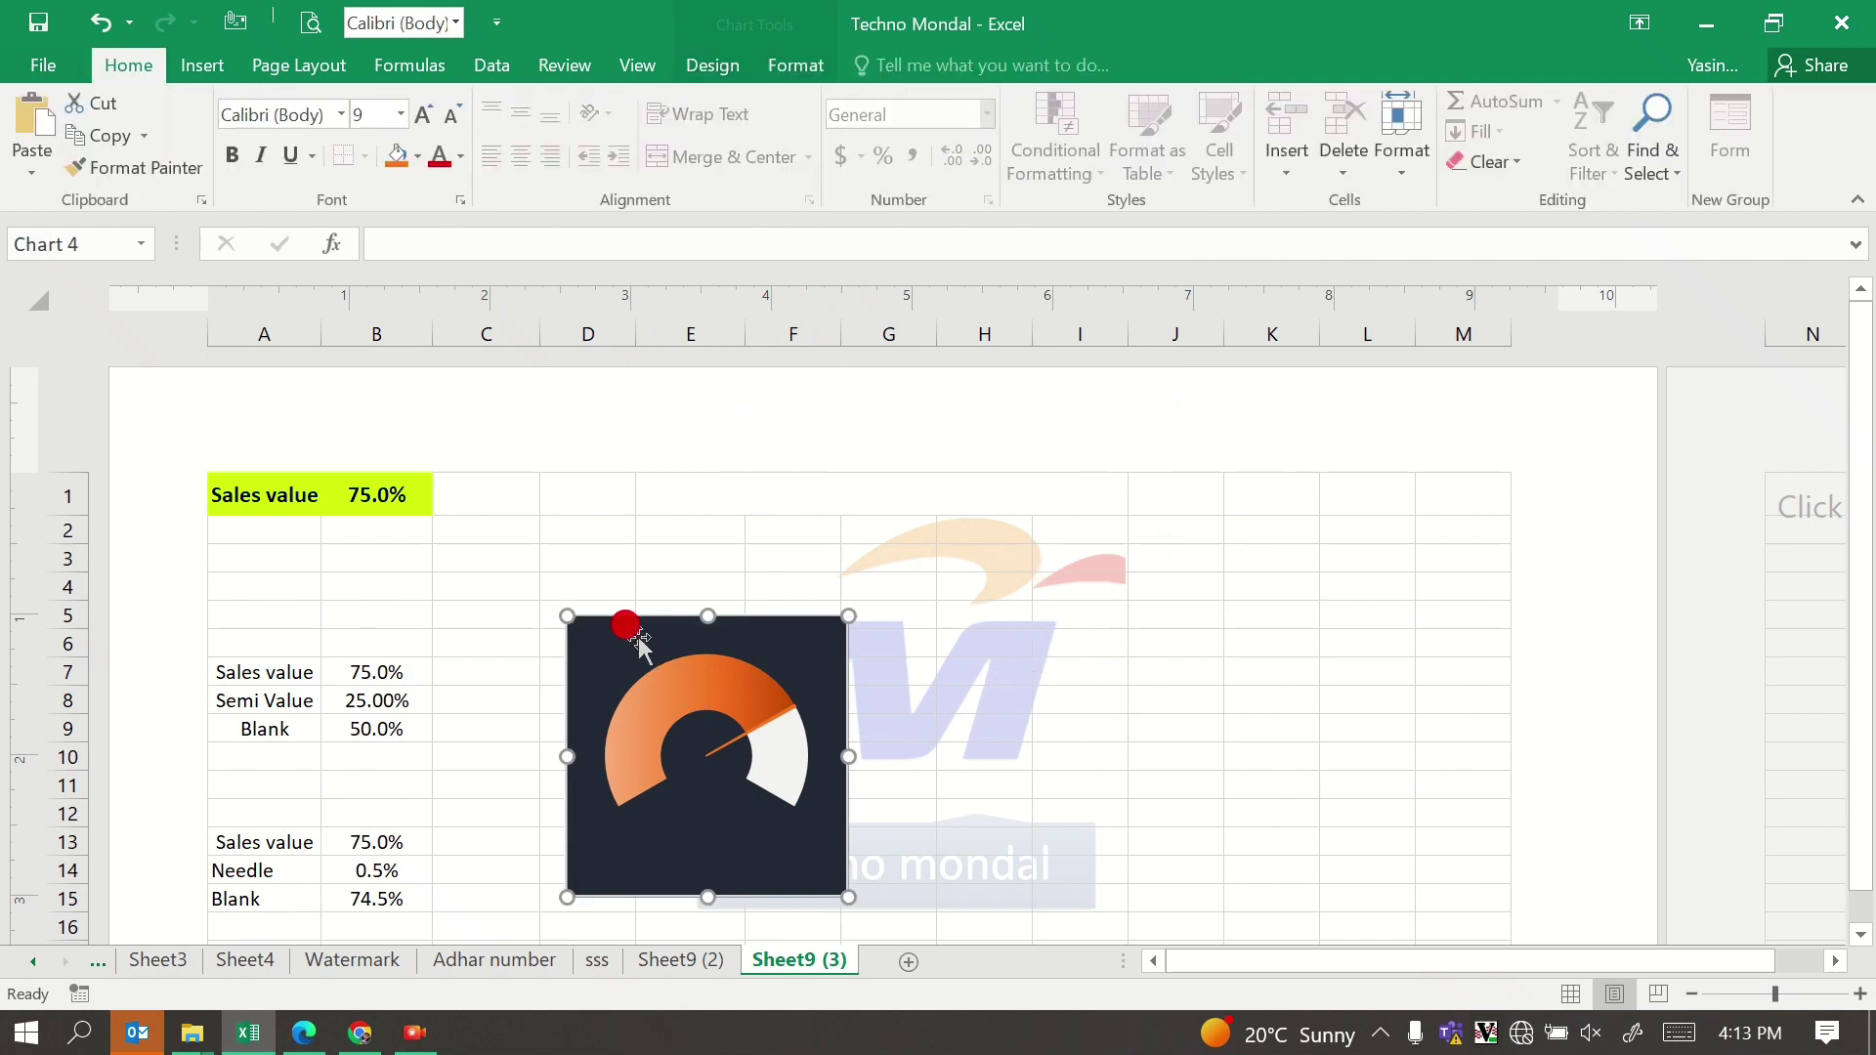
key(ctrl+v)
key(ctrl+v)
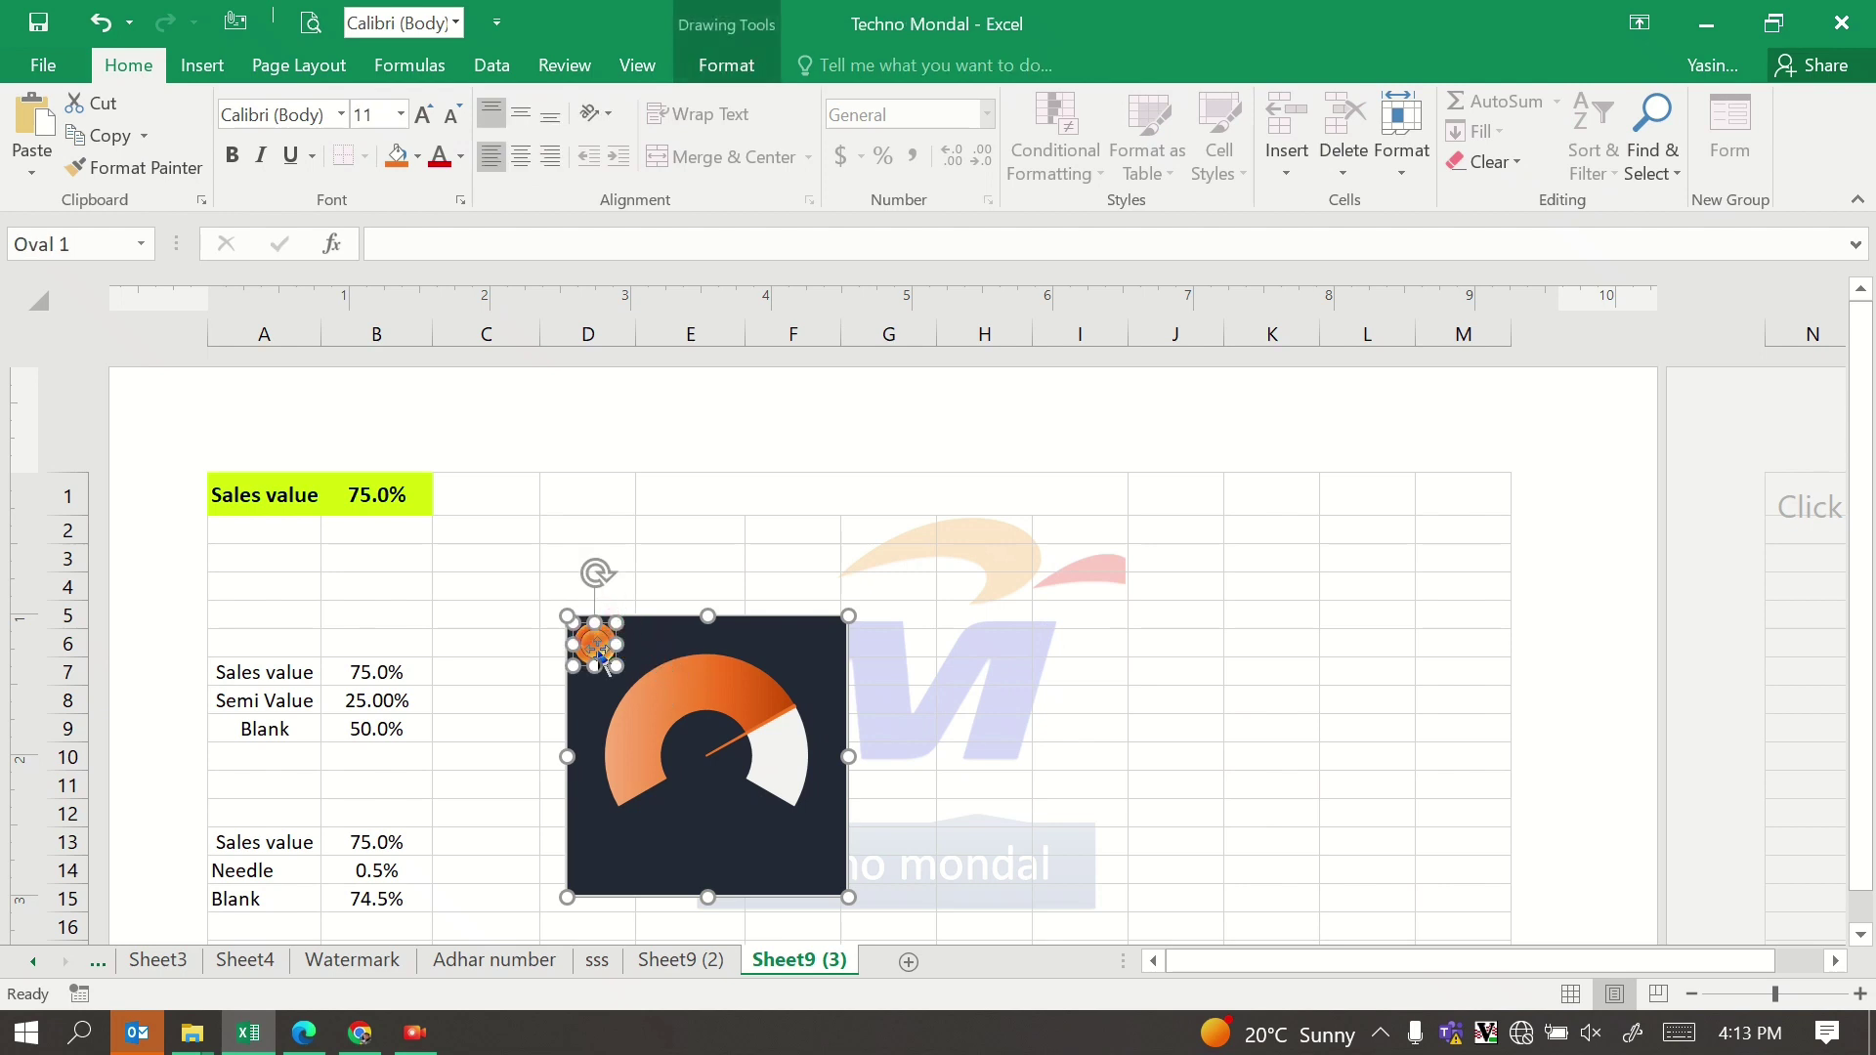
drag(613, 637, 702, 764)
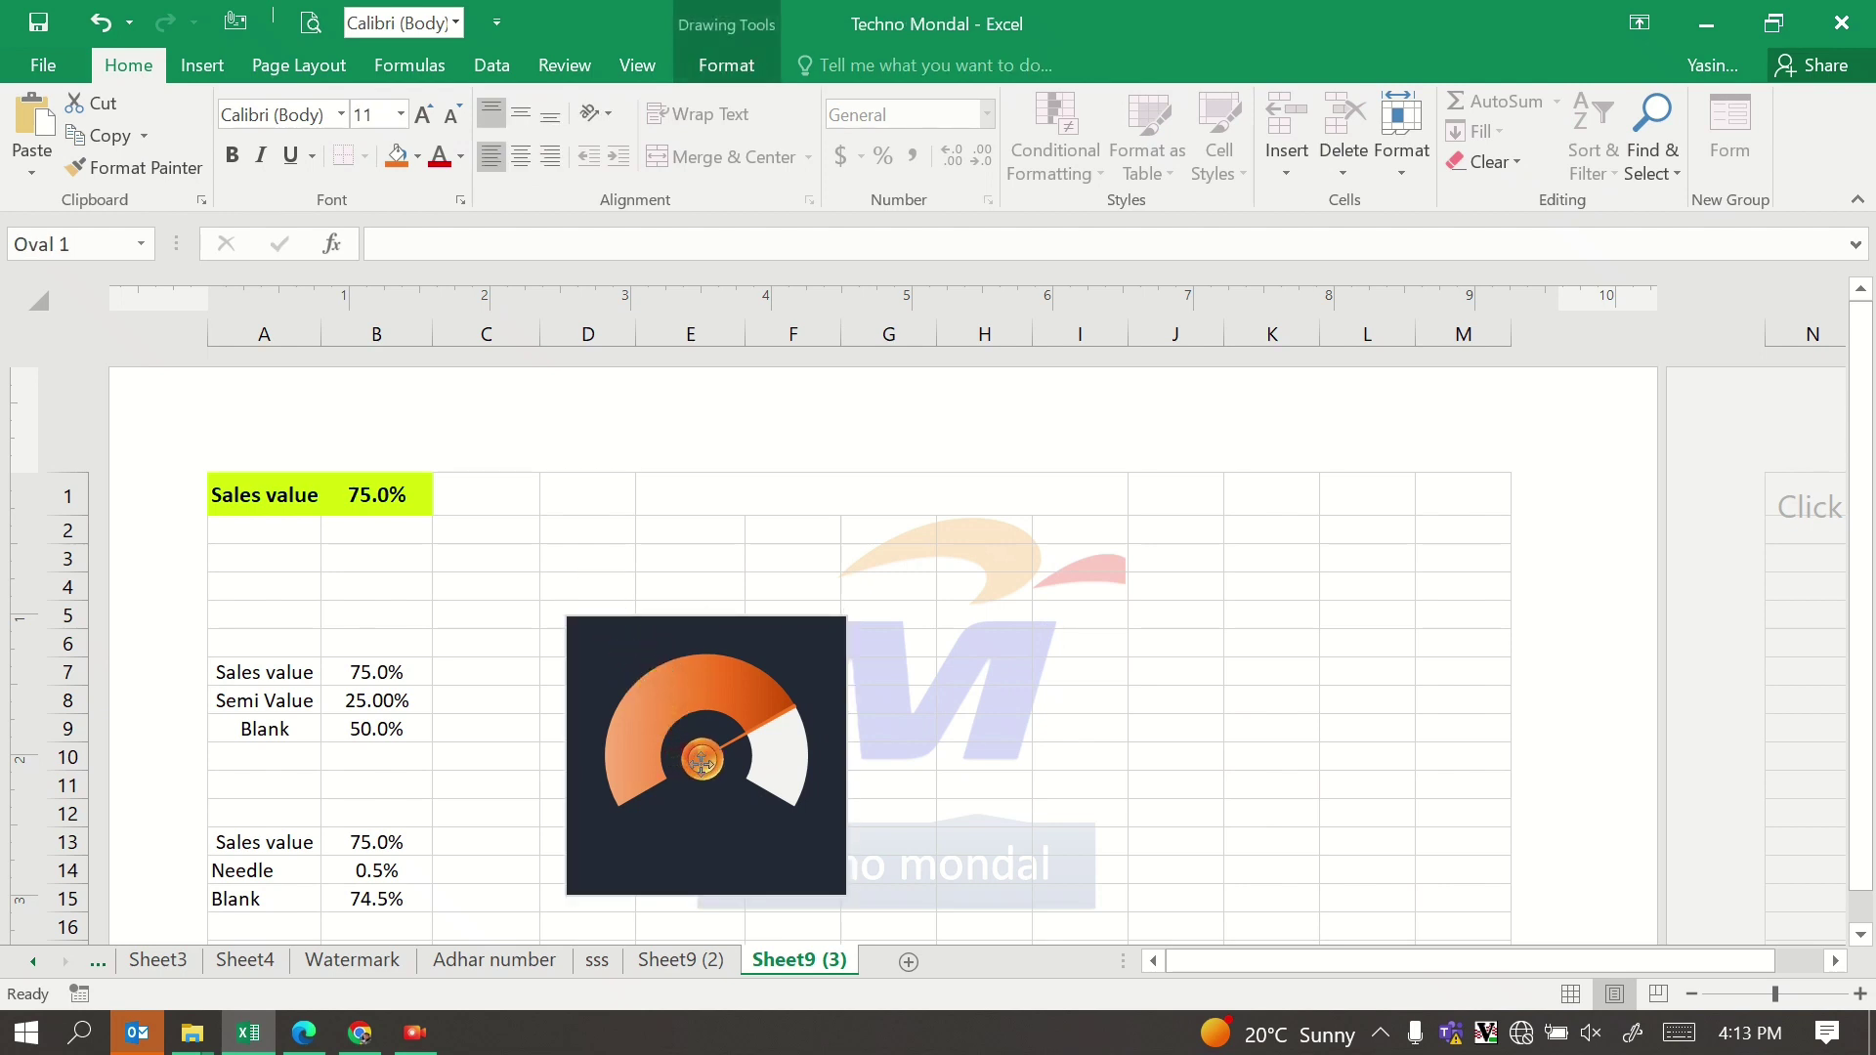
mouse_move(765, 774)
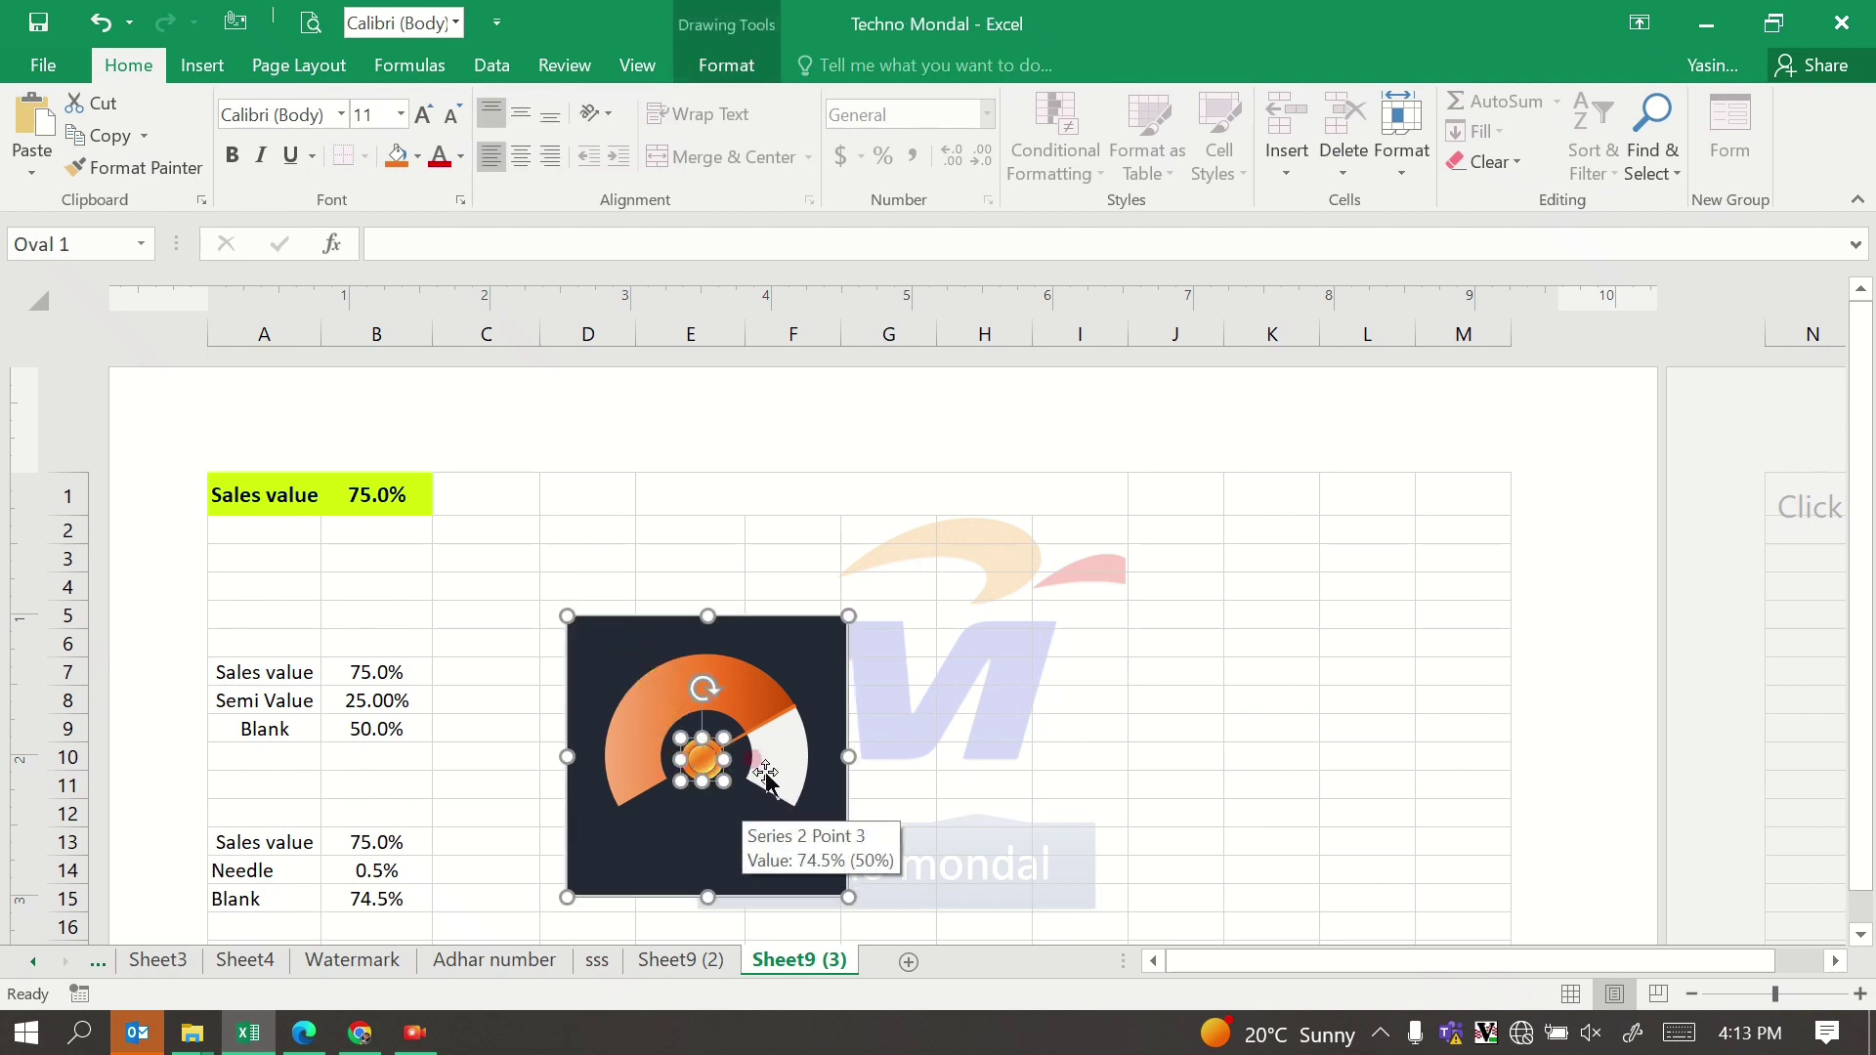
click(1139, 755)
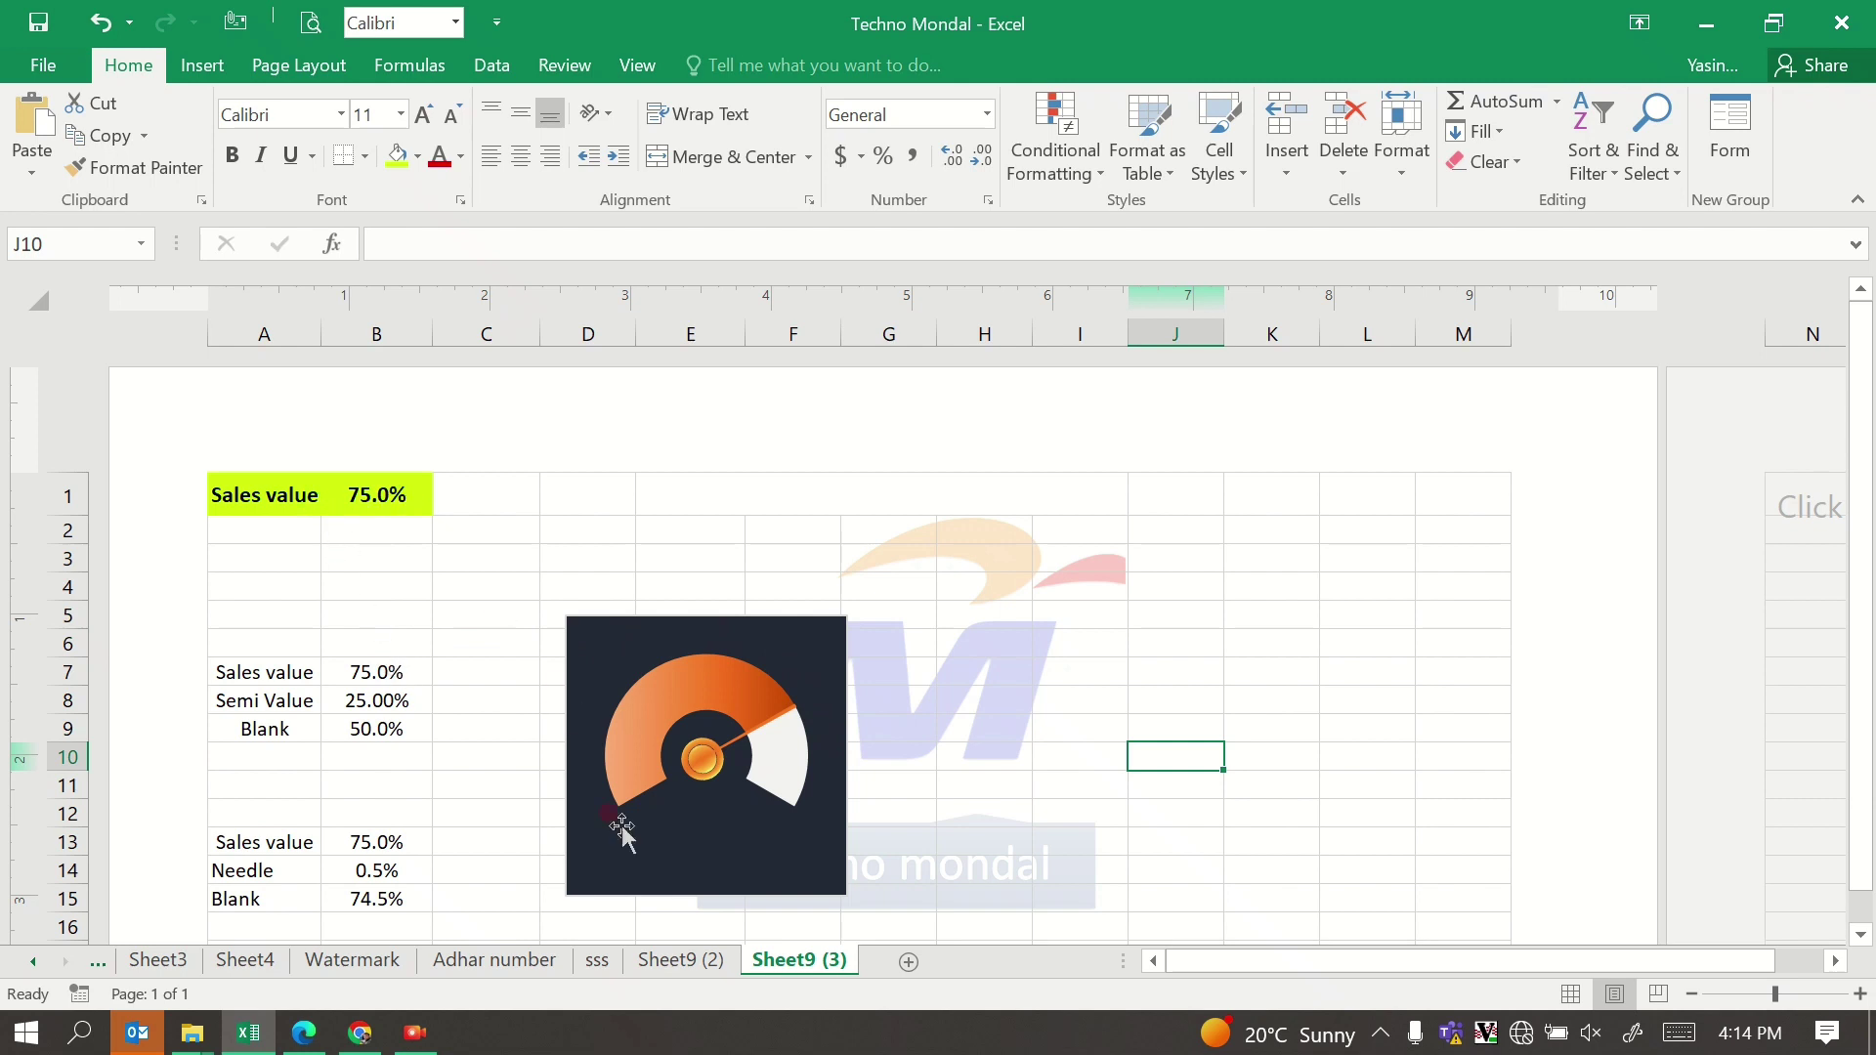
click(241, 673)
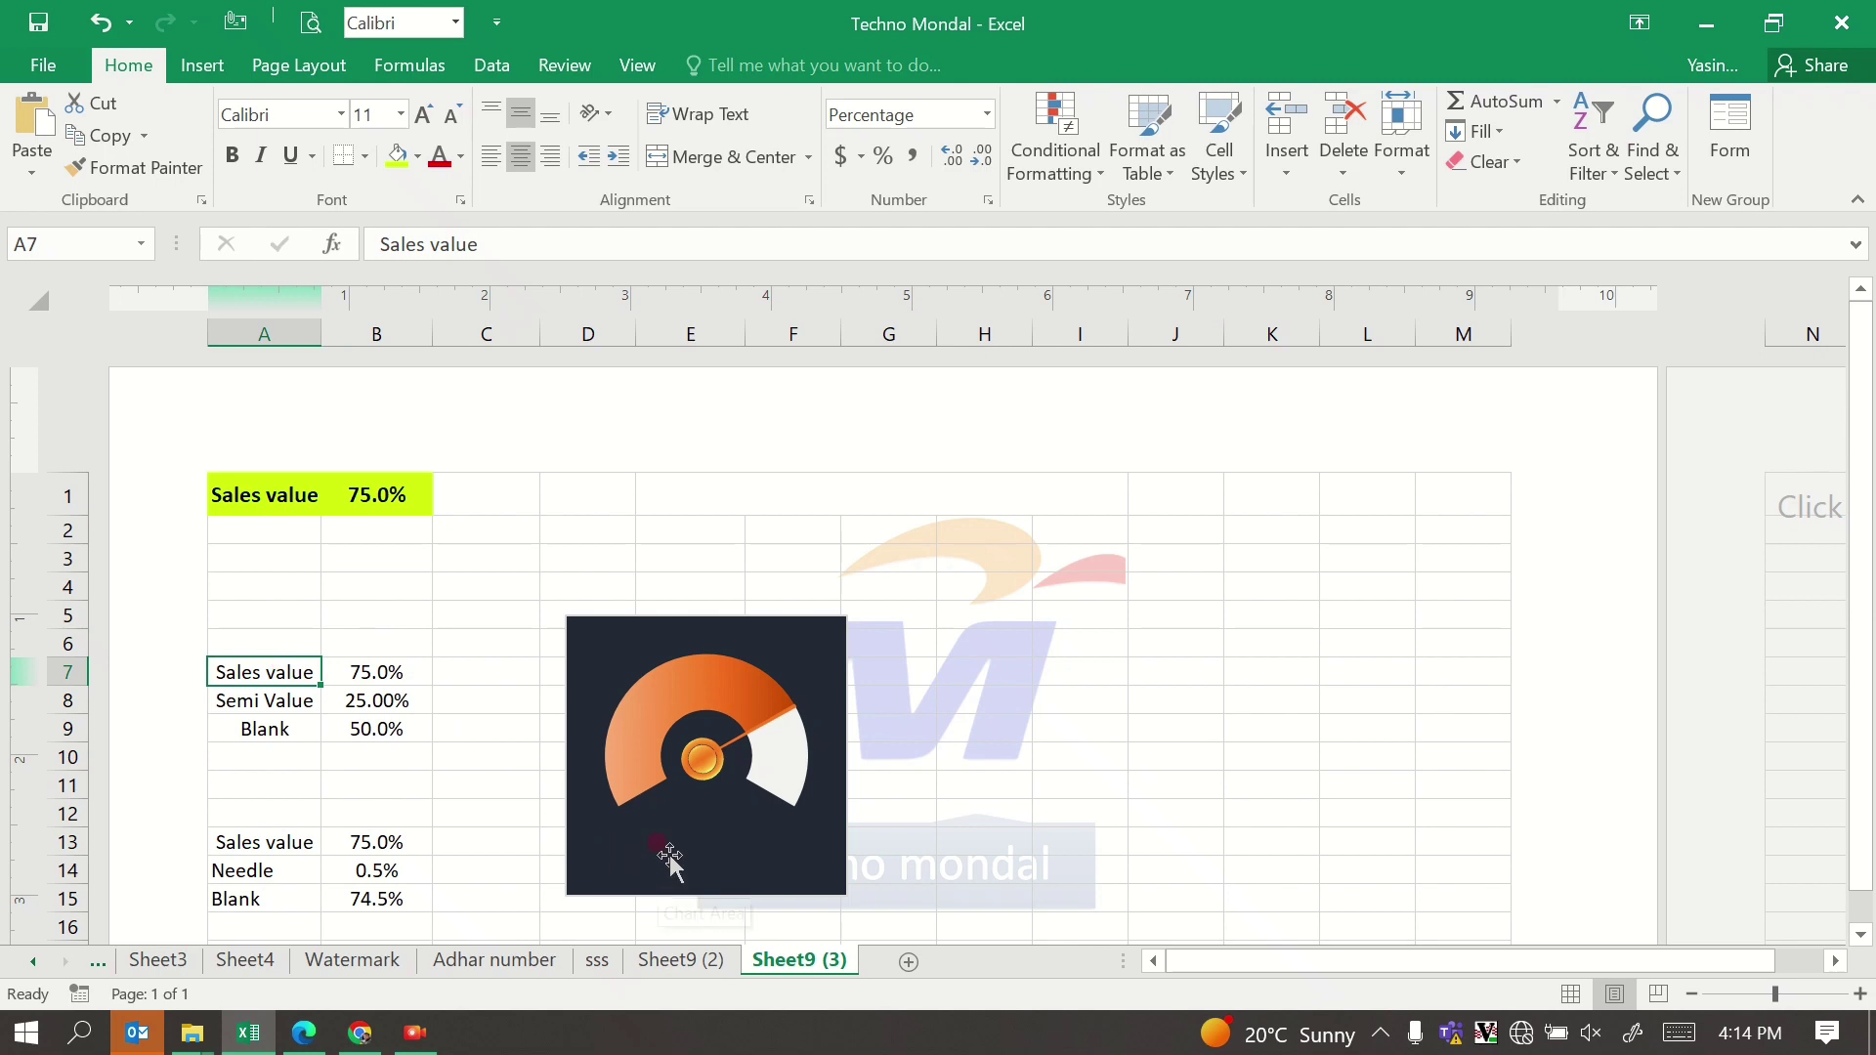
Step: Insert a WordArt box linked to =$B$7 so it shows 75.0%, then cut it from the sheet
click(202, 64)
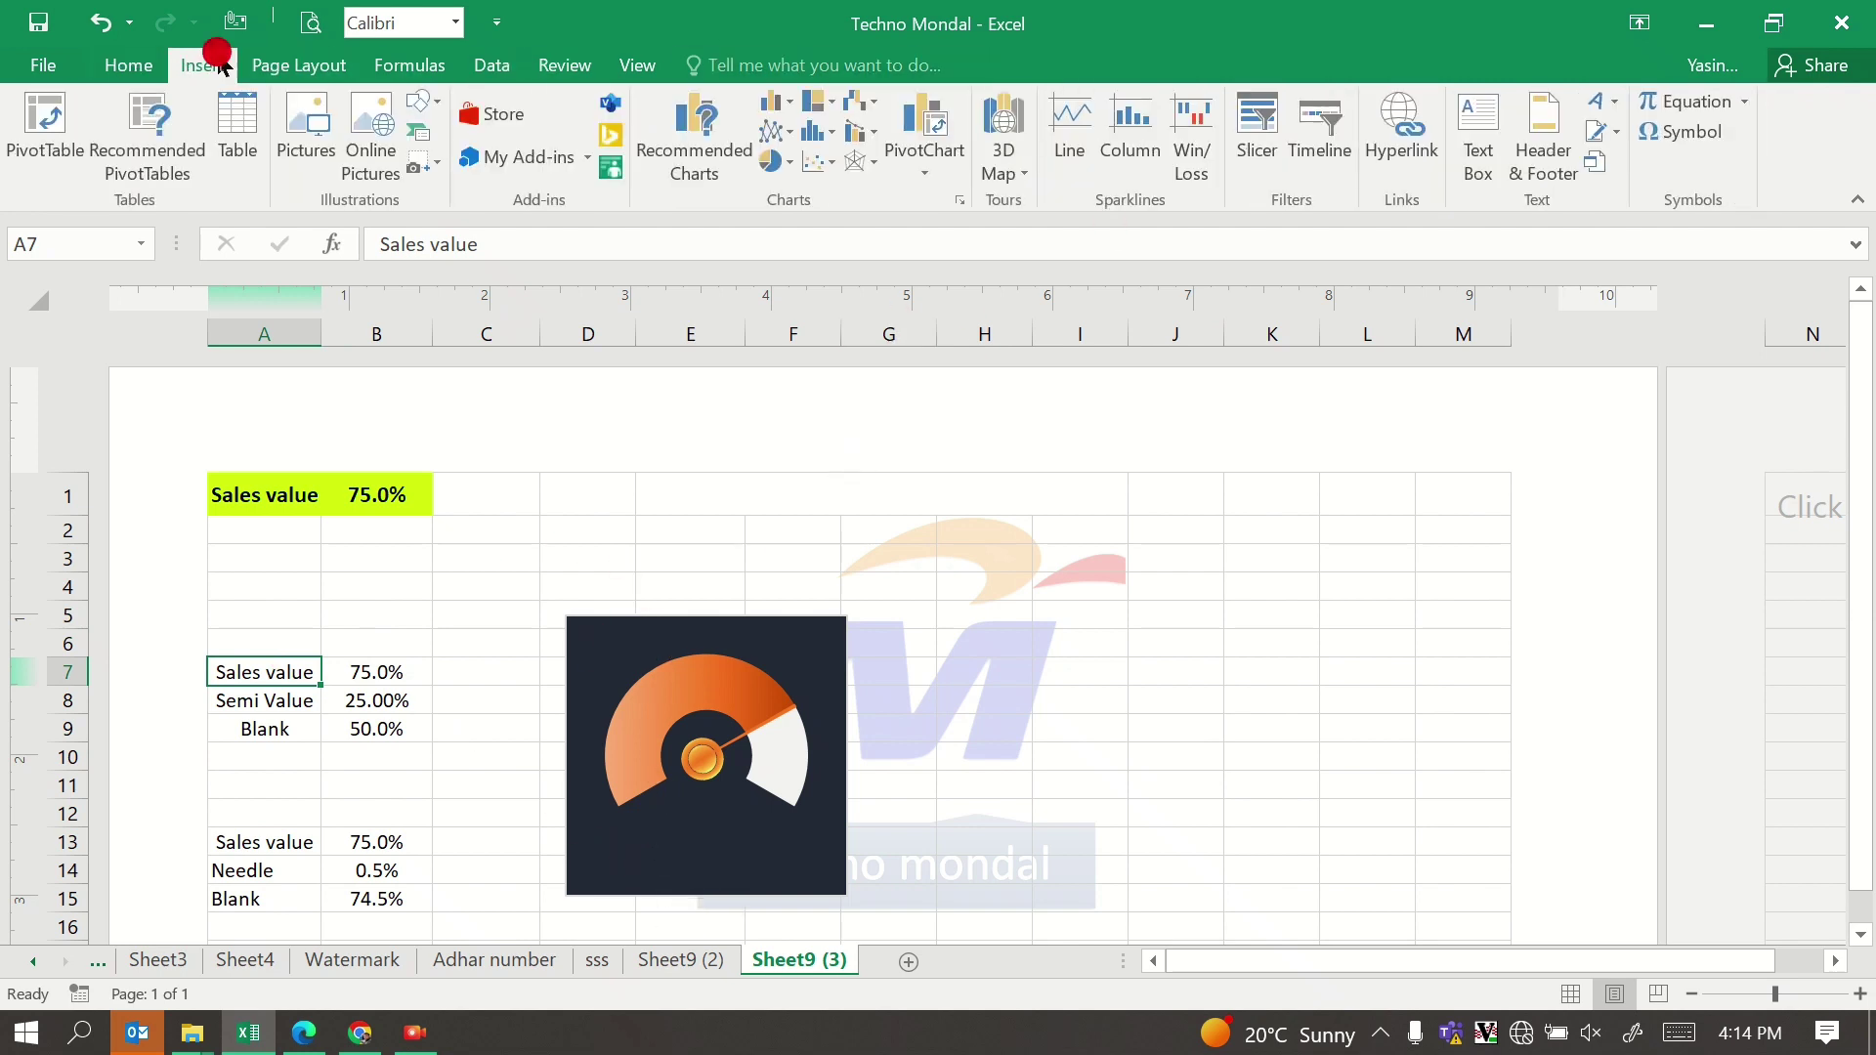
click(1602, 103)
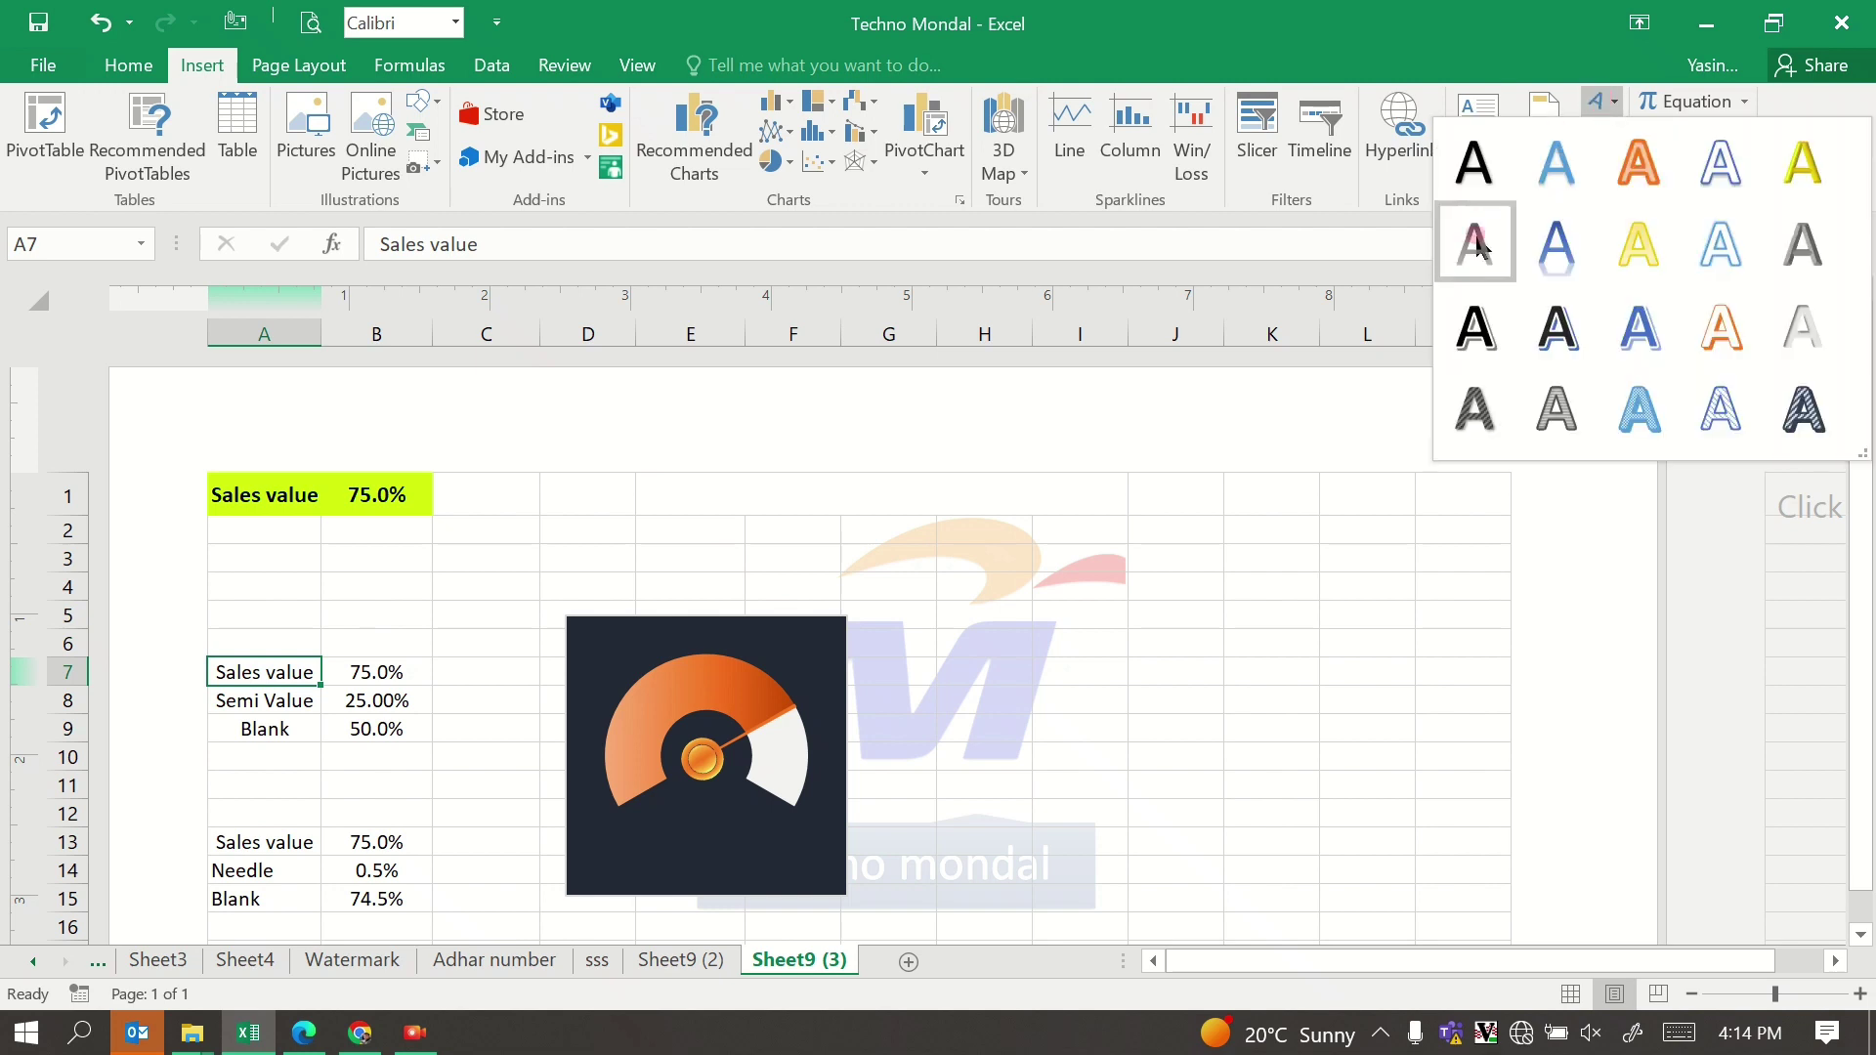
click(1475, 161)
scroll(981, 863, down, 2)
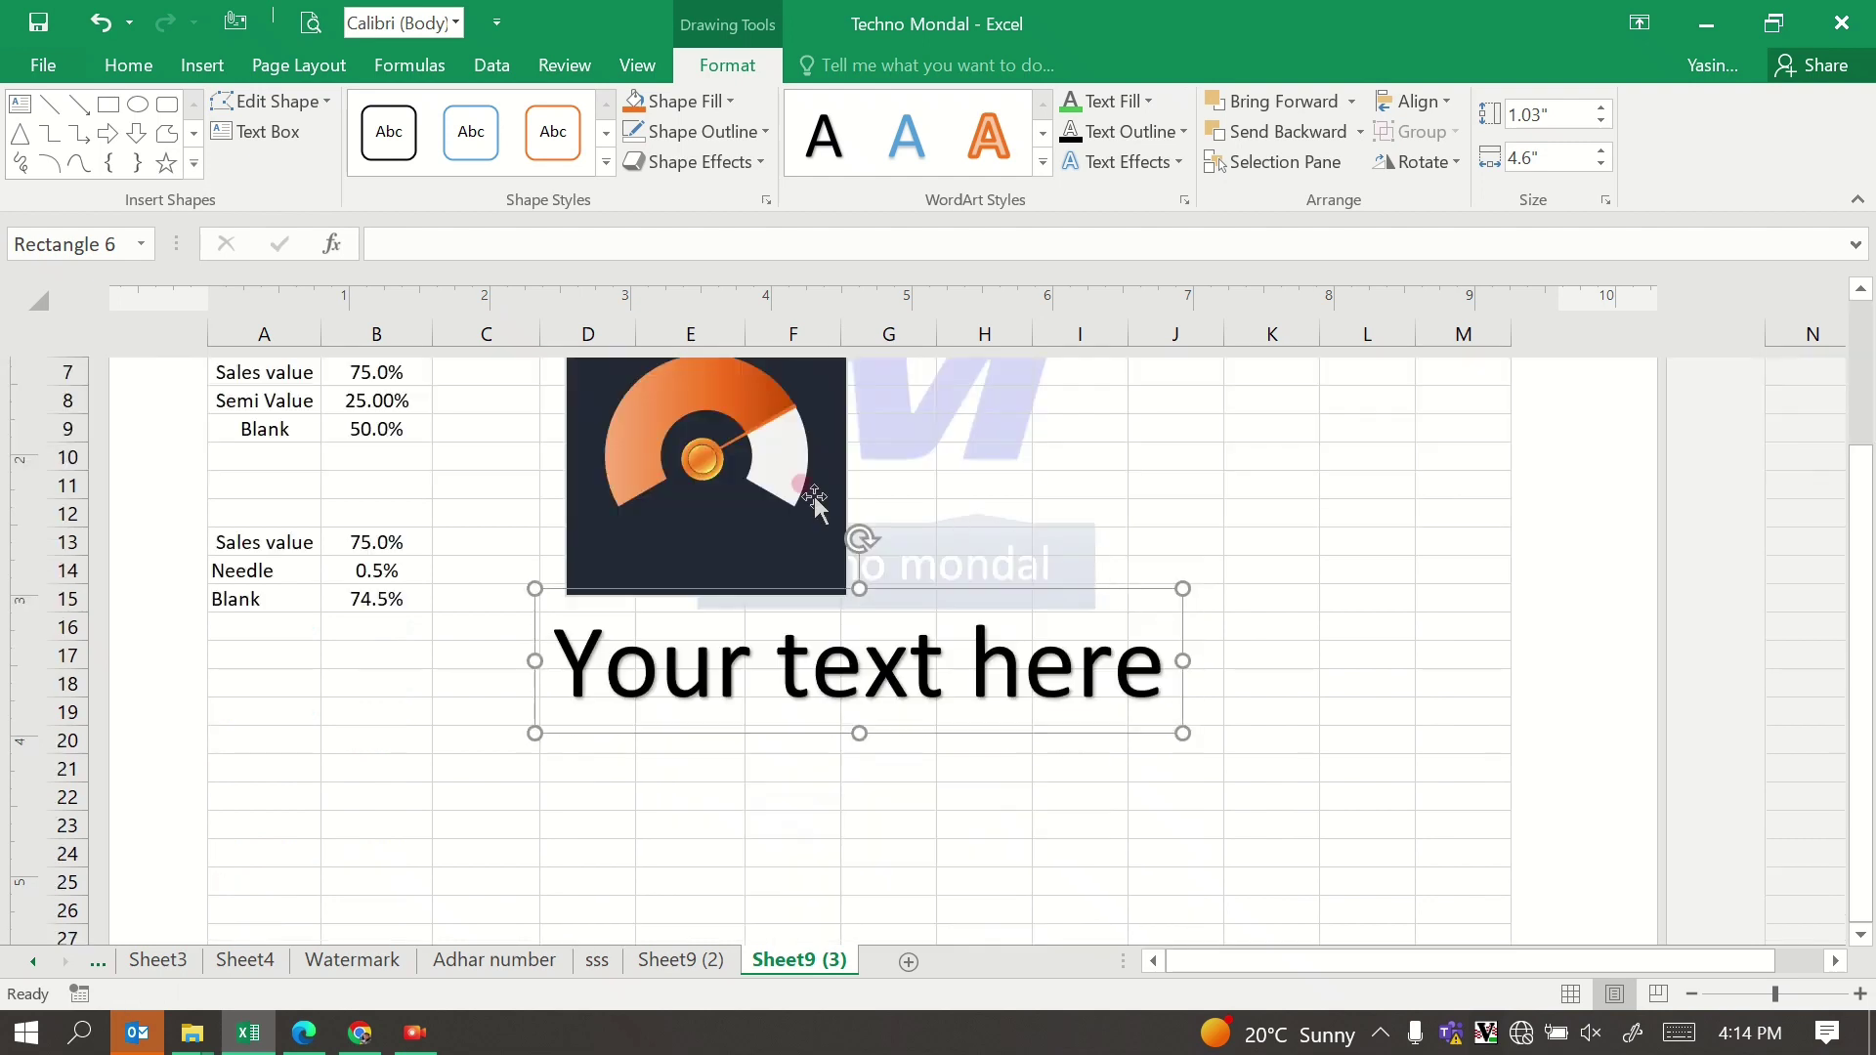
click(439, 243)
text(=)
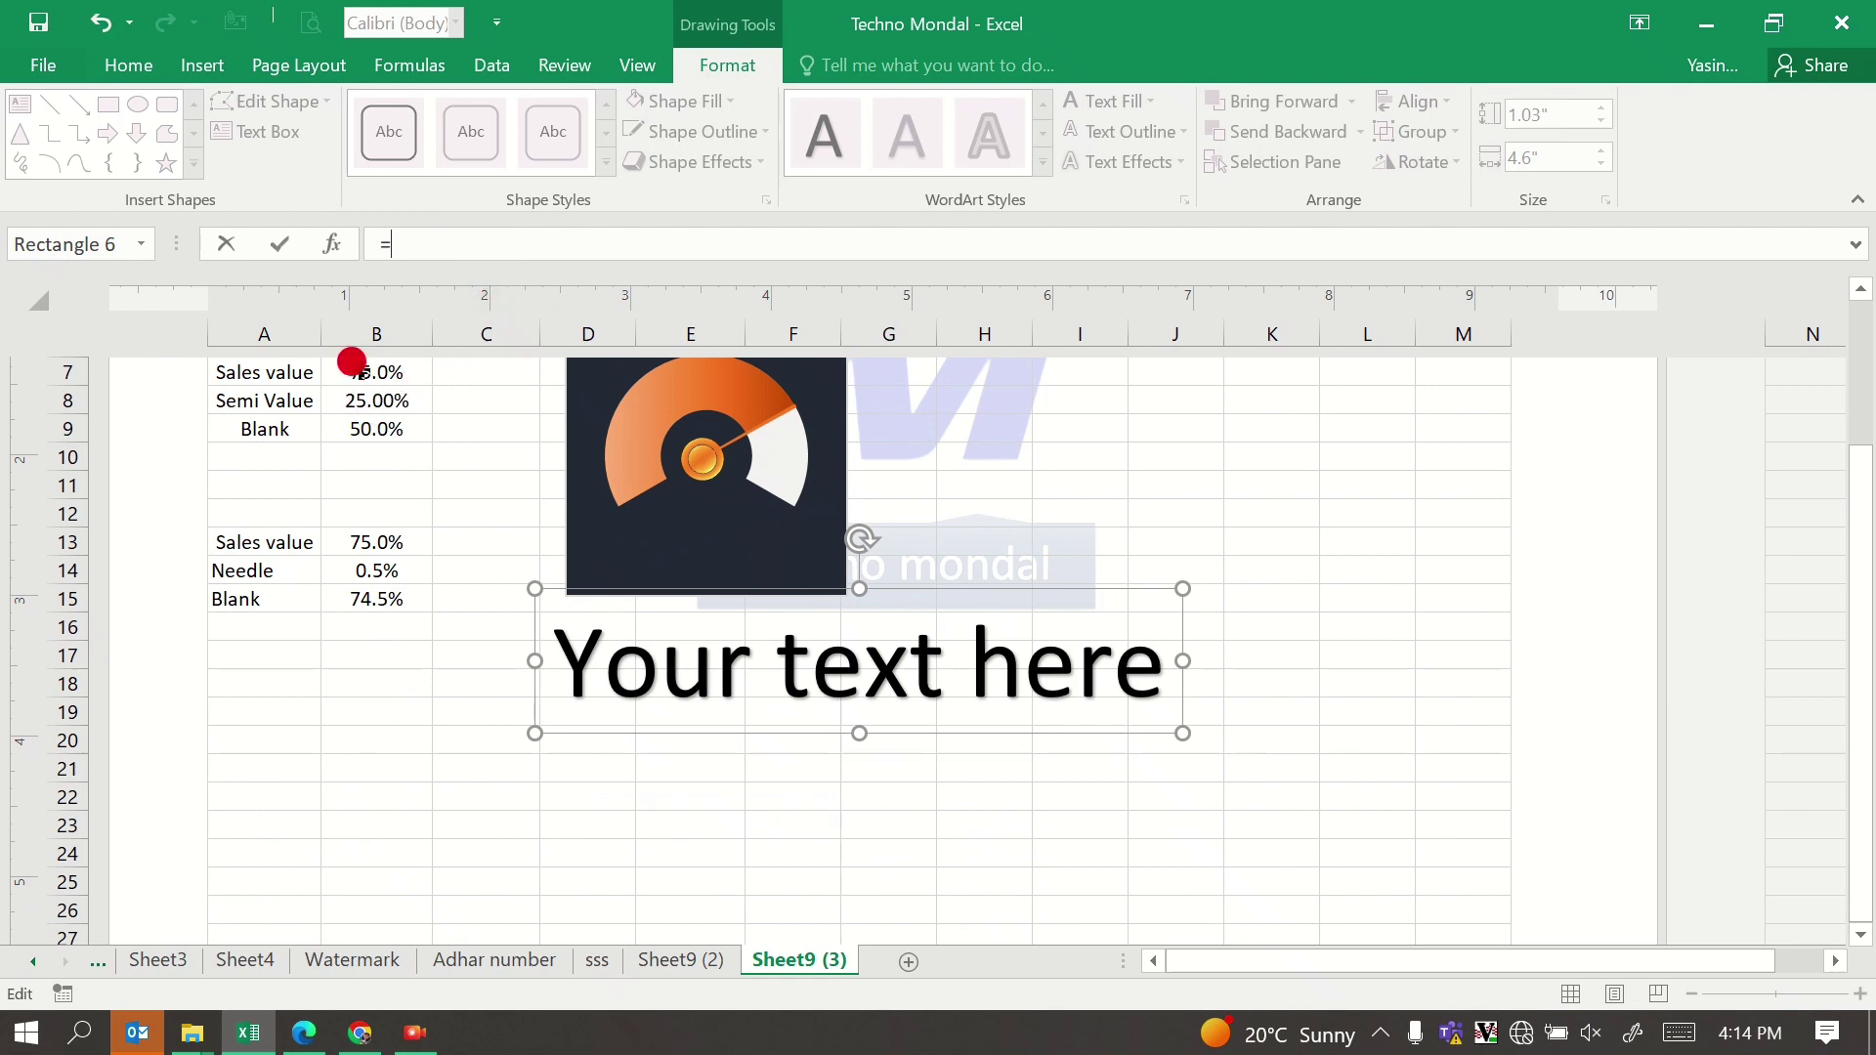
click(352, 367)
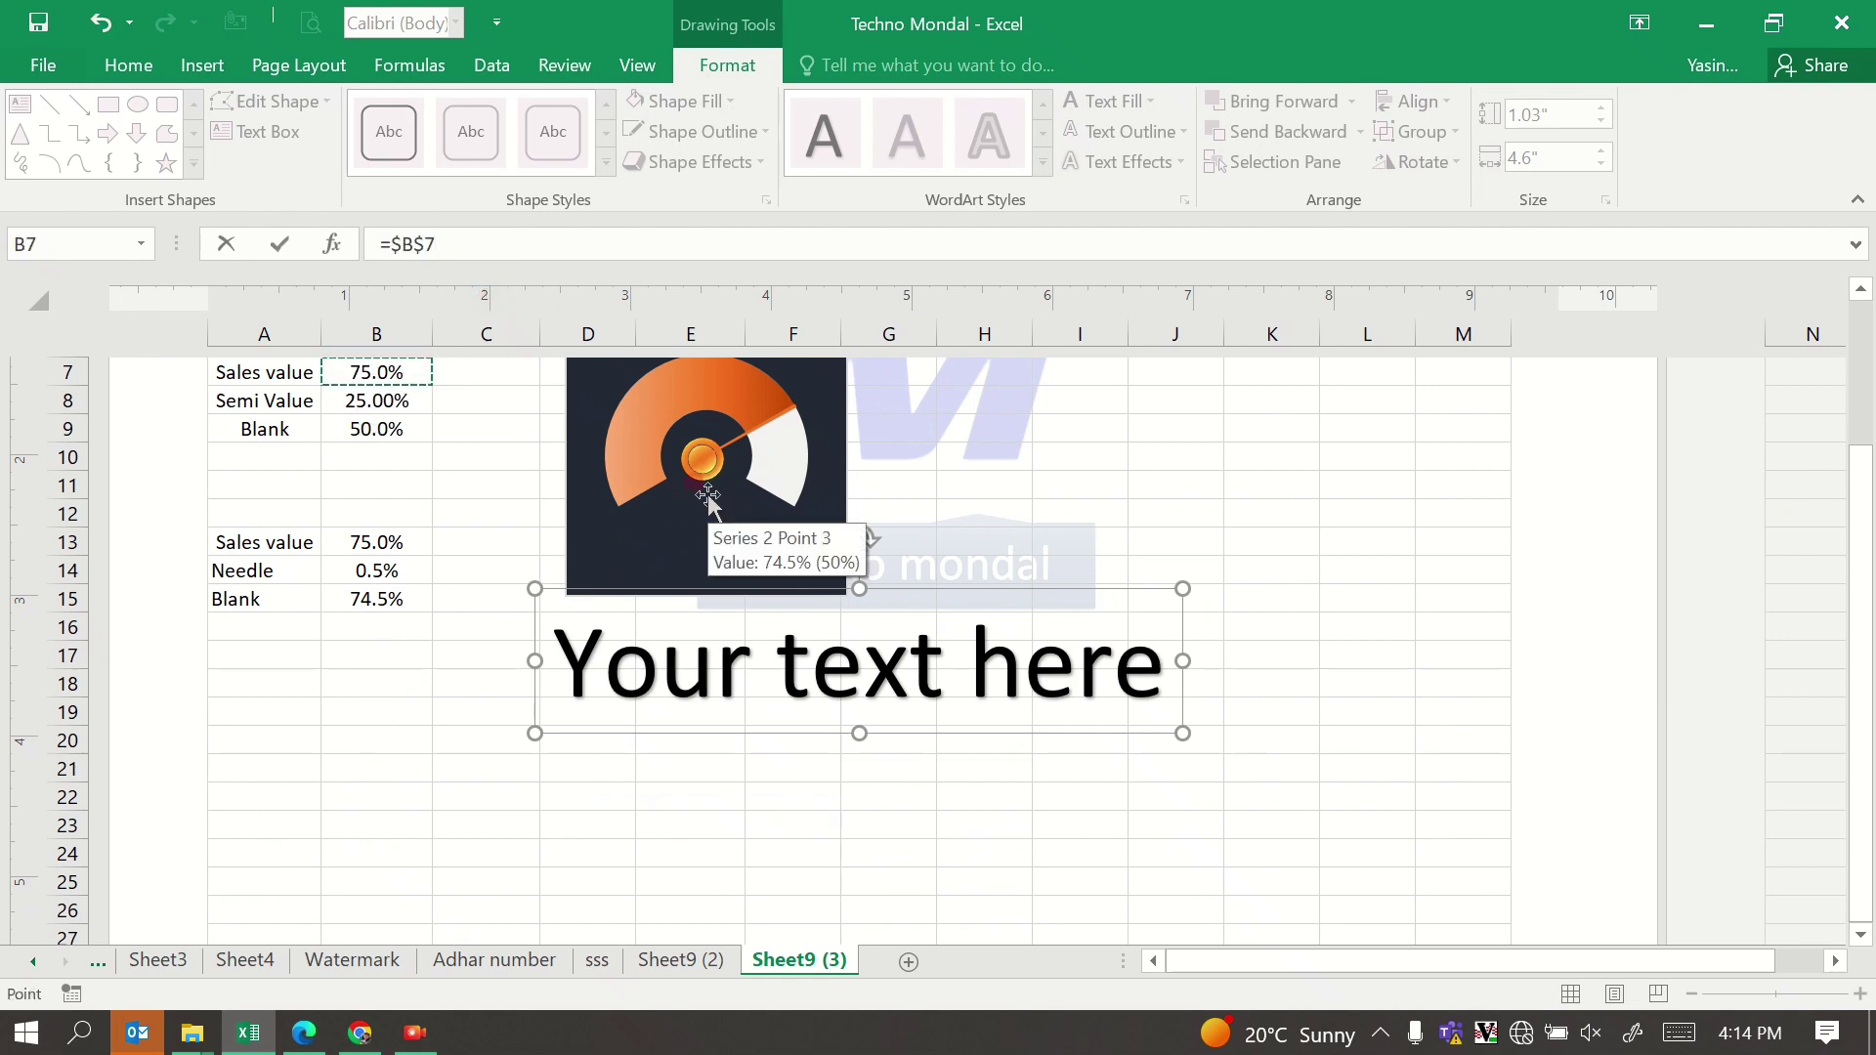
key(Return)
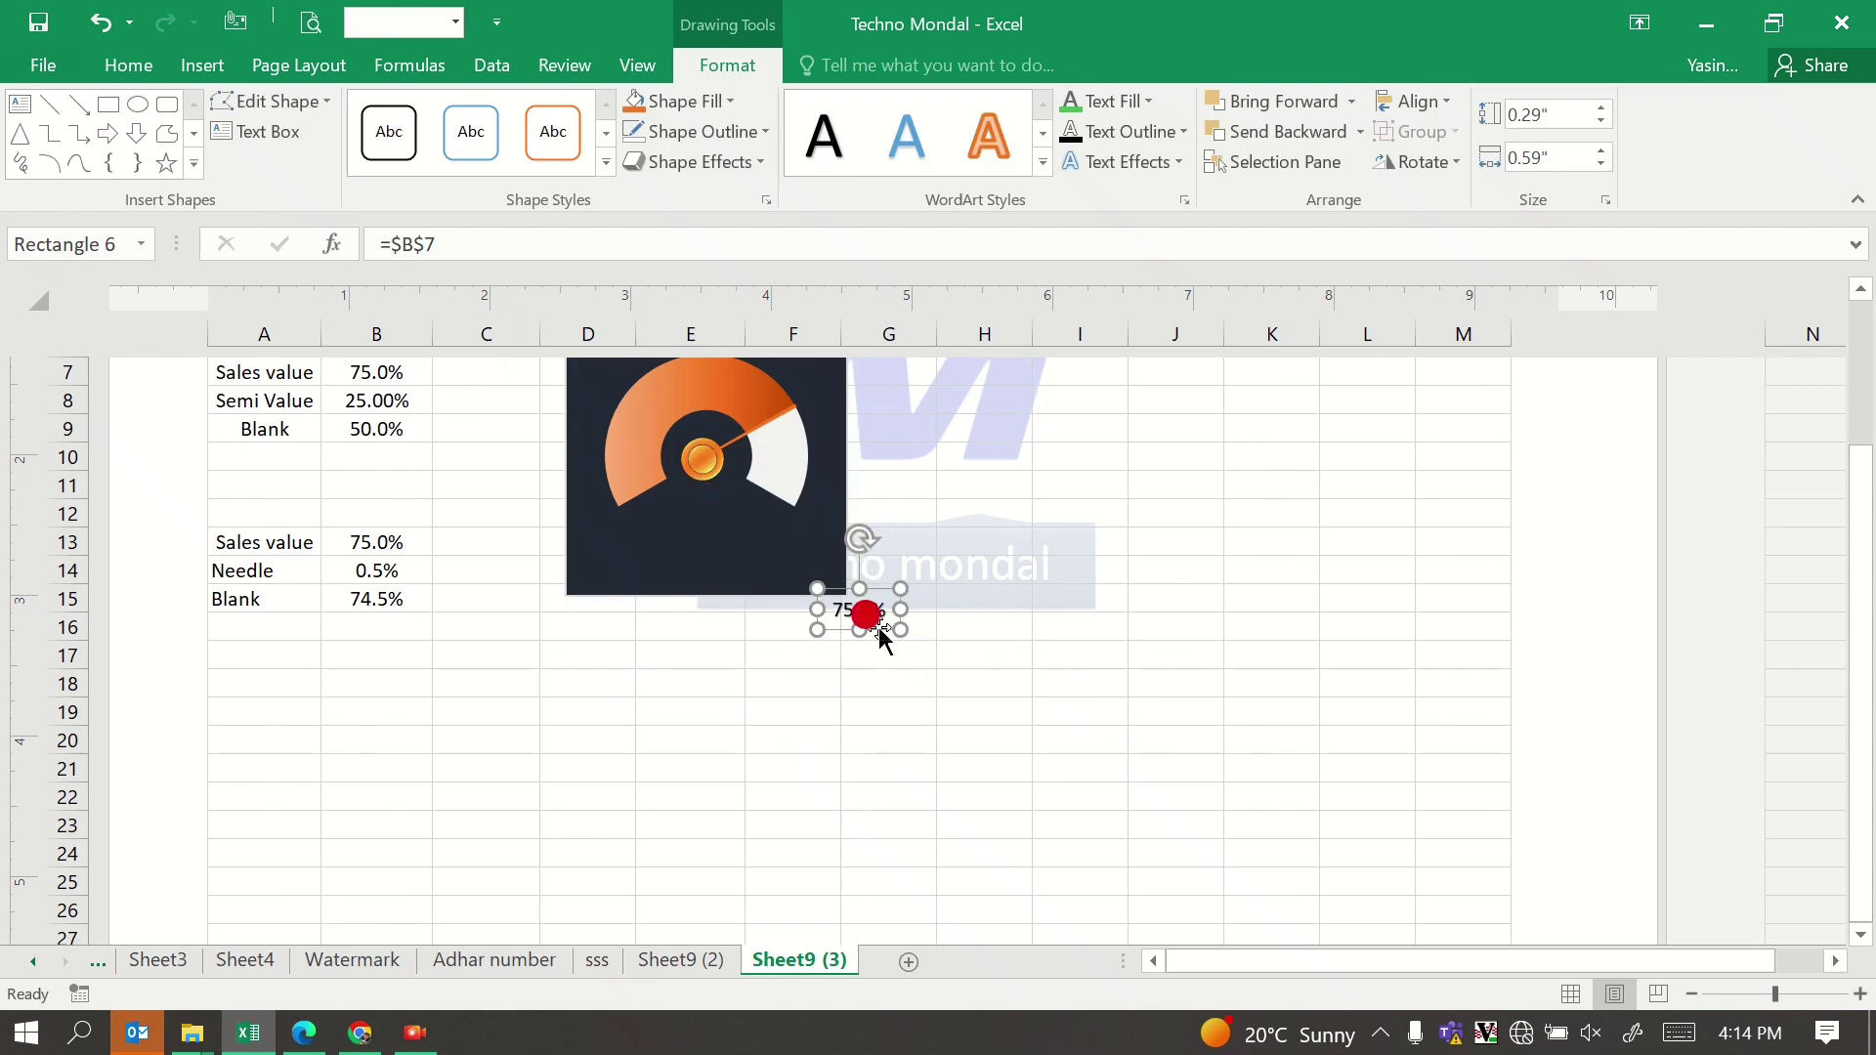
key(Escape)
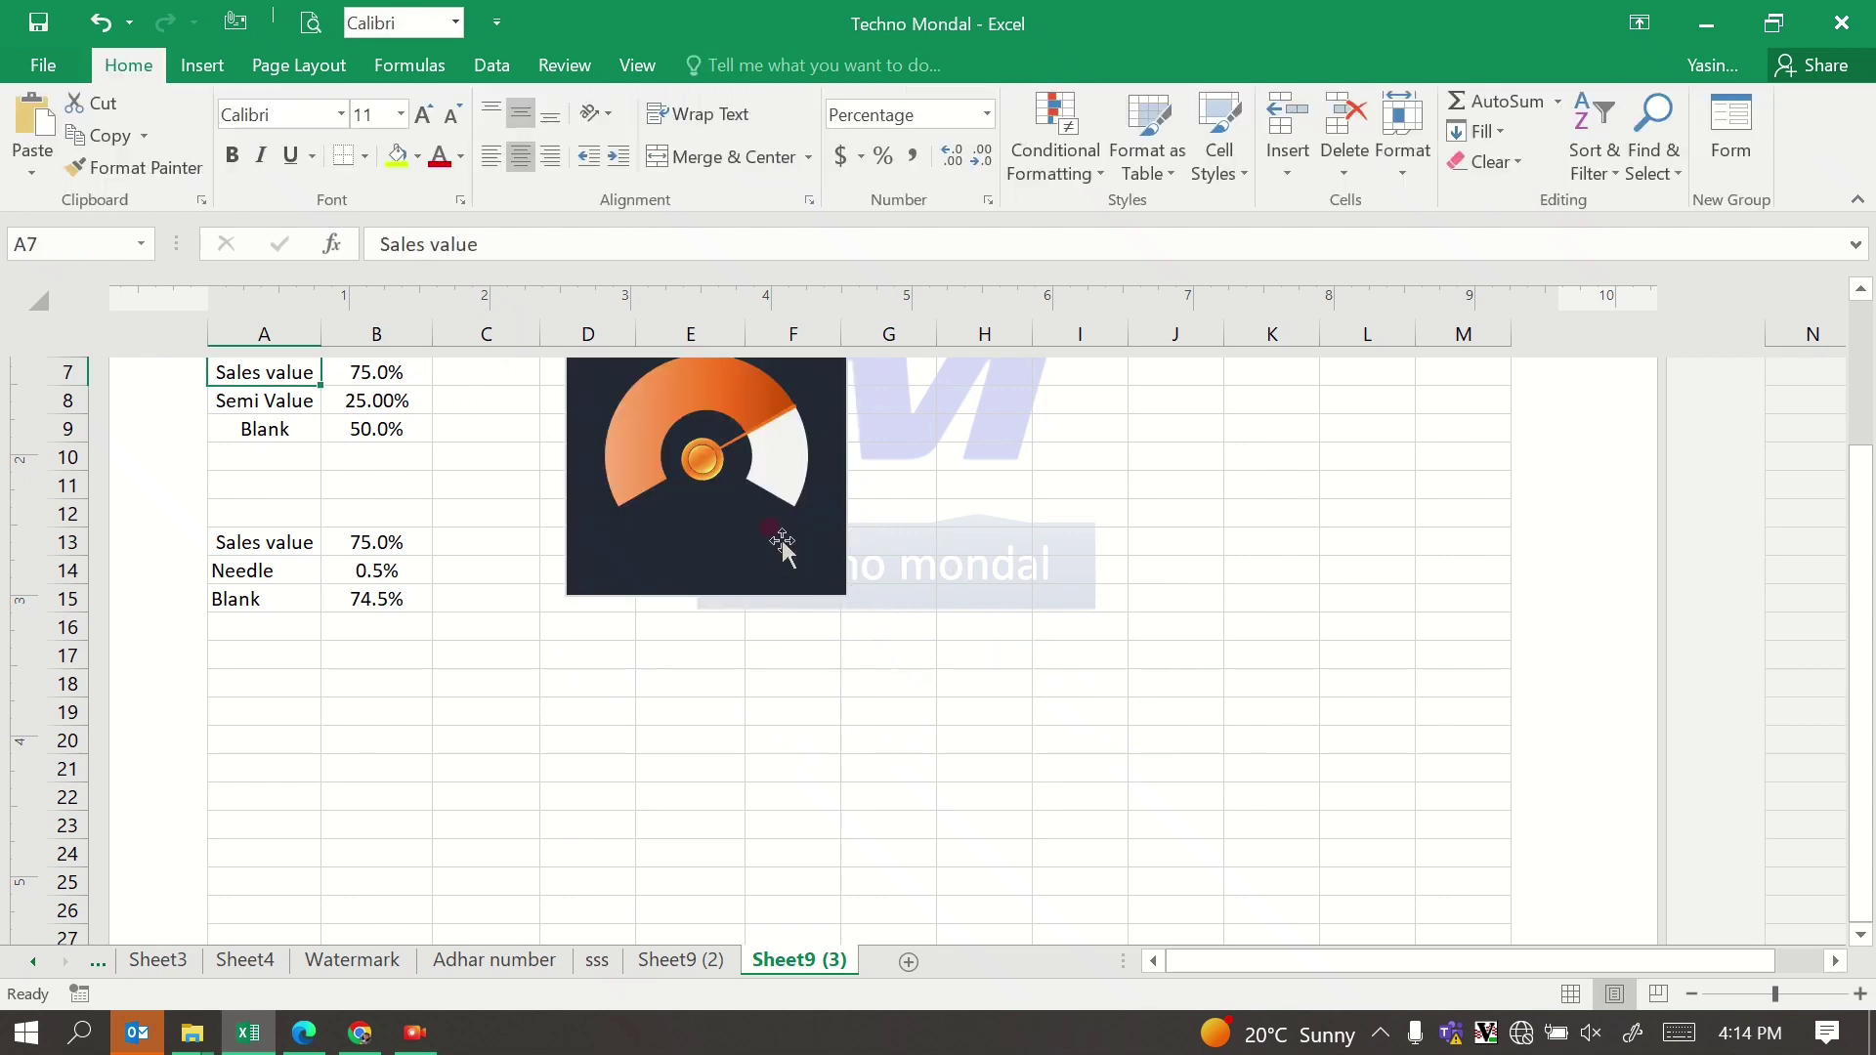
Step: Paste the 75.0% label into the gauge chart and move it just below the hub
scroll(782, 539, up, 3)
click(586, 619)
click(655, 663)
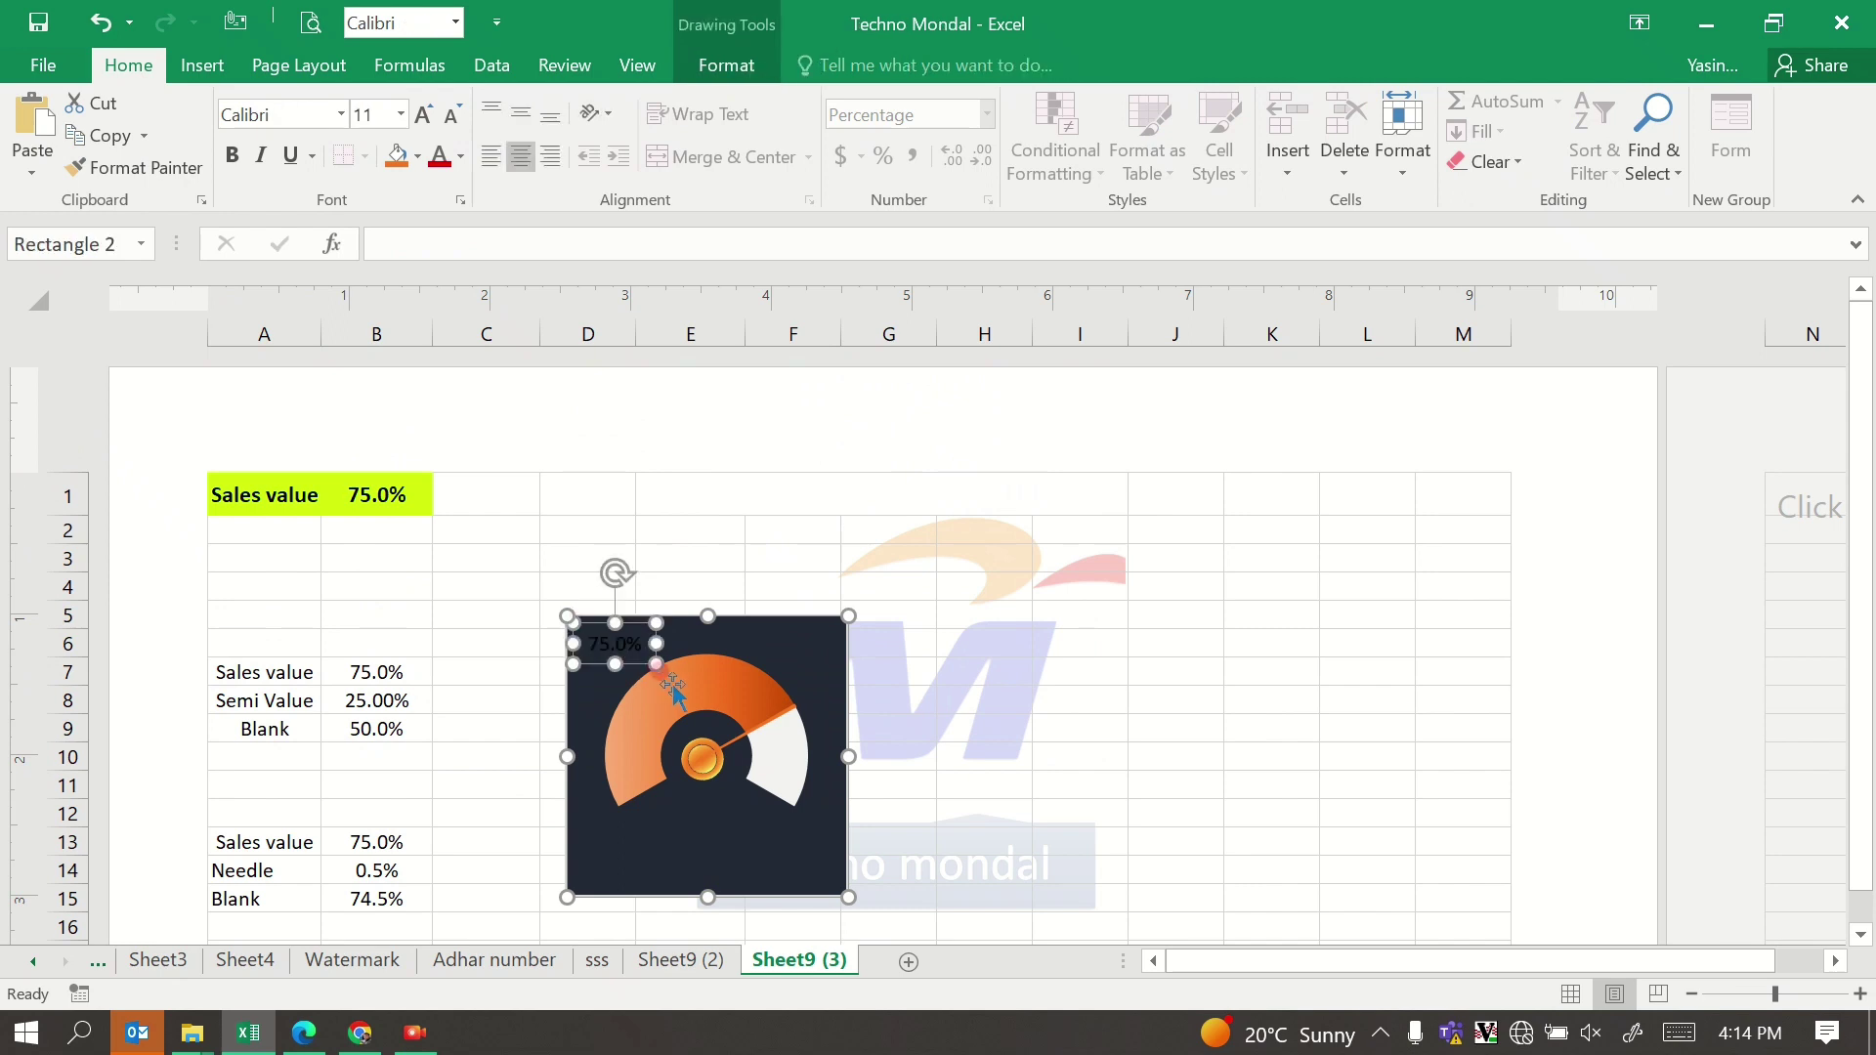
click(630, 661)
click(610, 623)
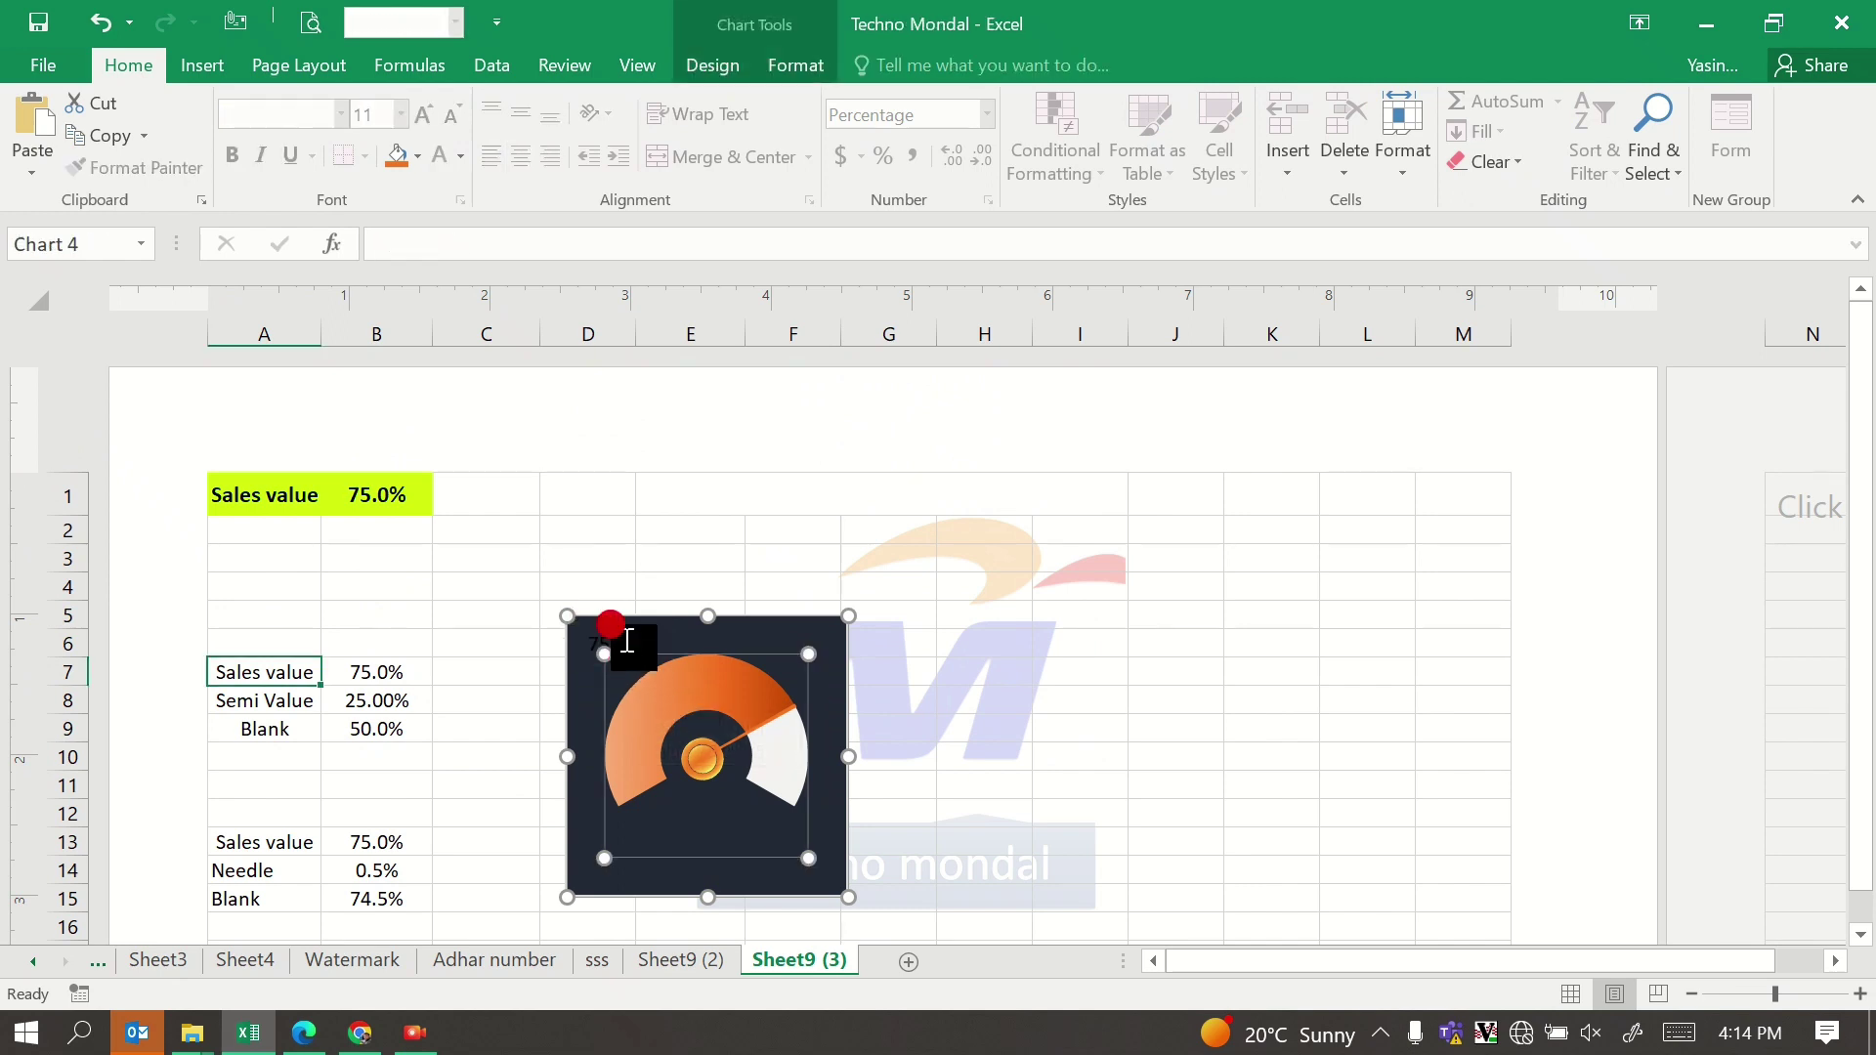
click(625, 640)
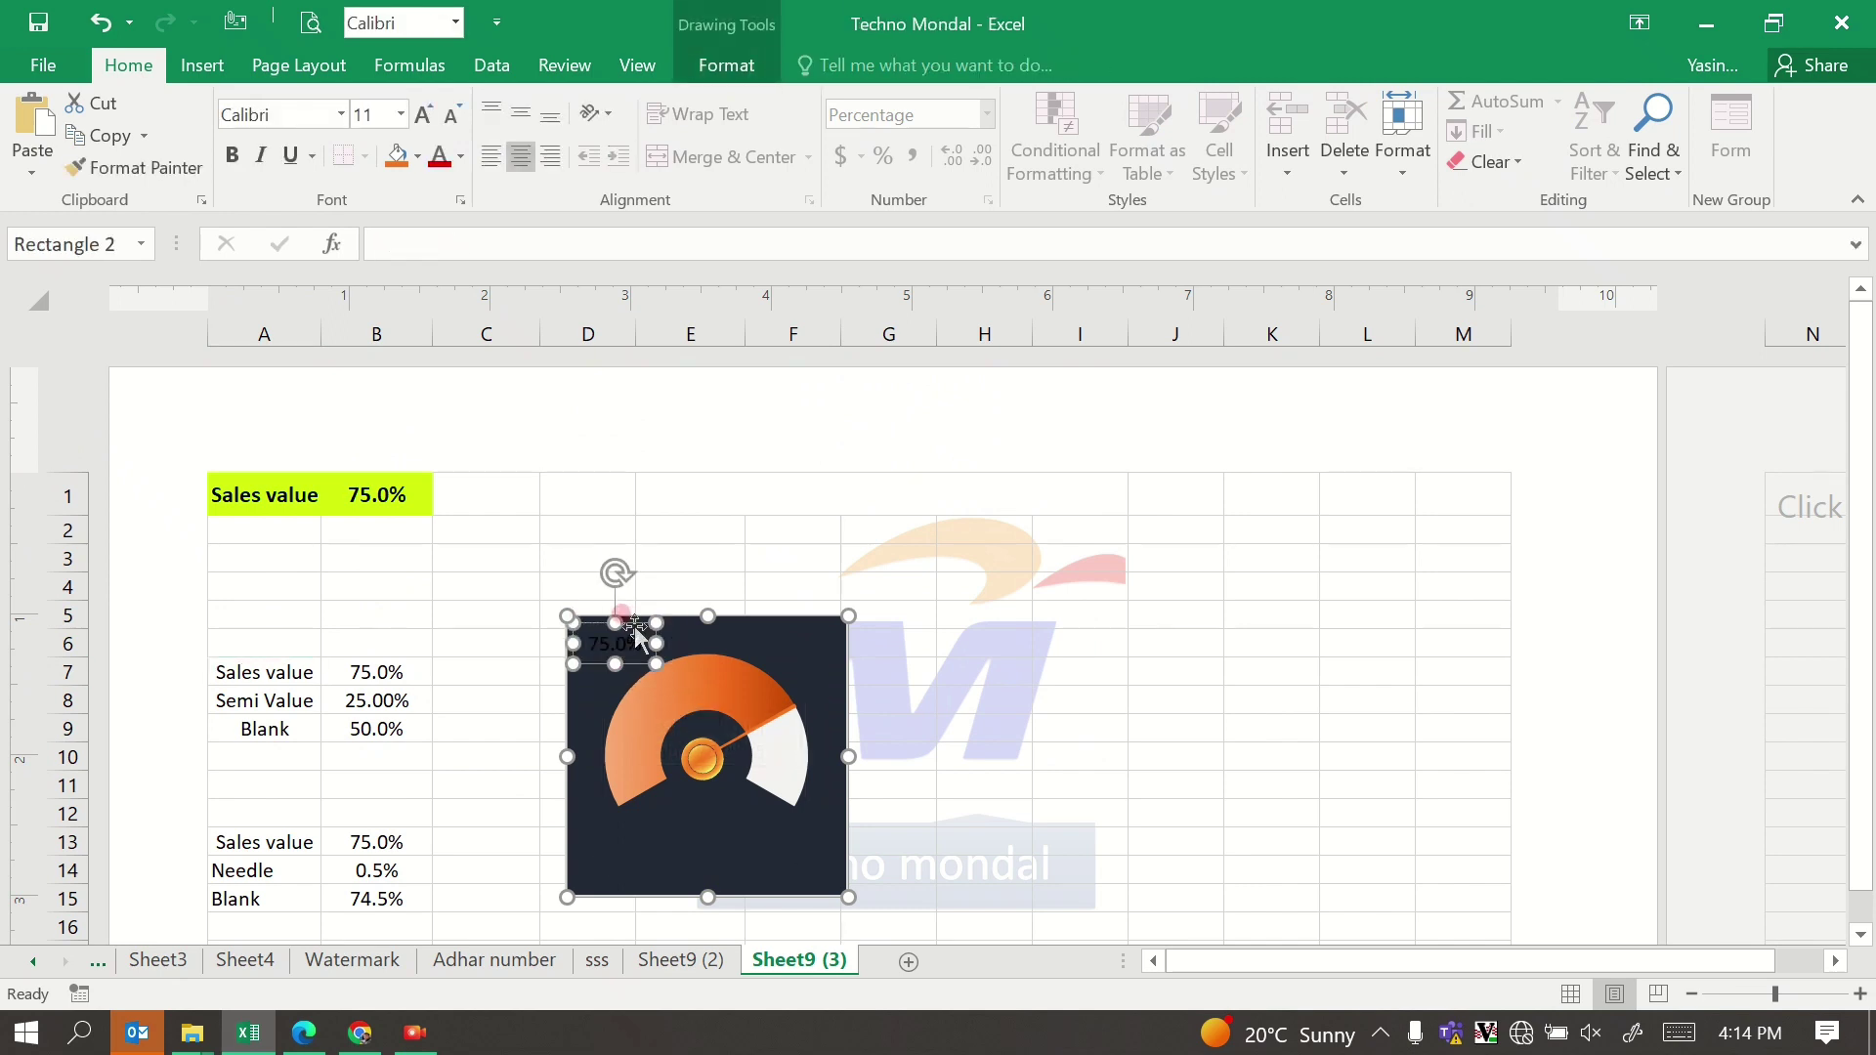
click(622, 617)
double_click(616, 643)
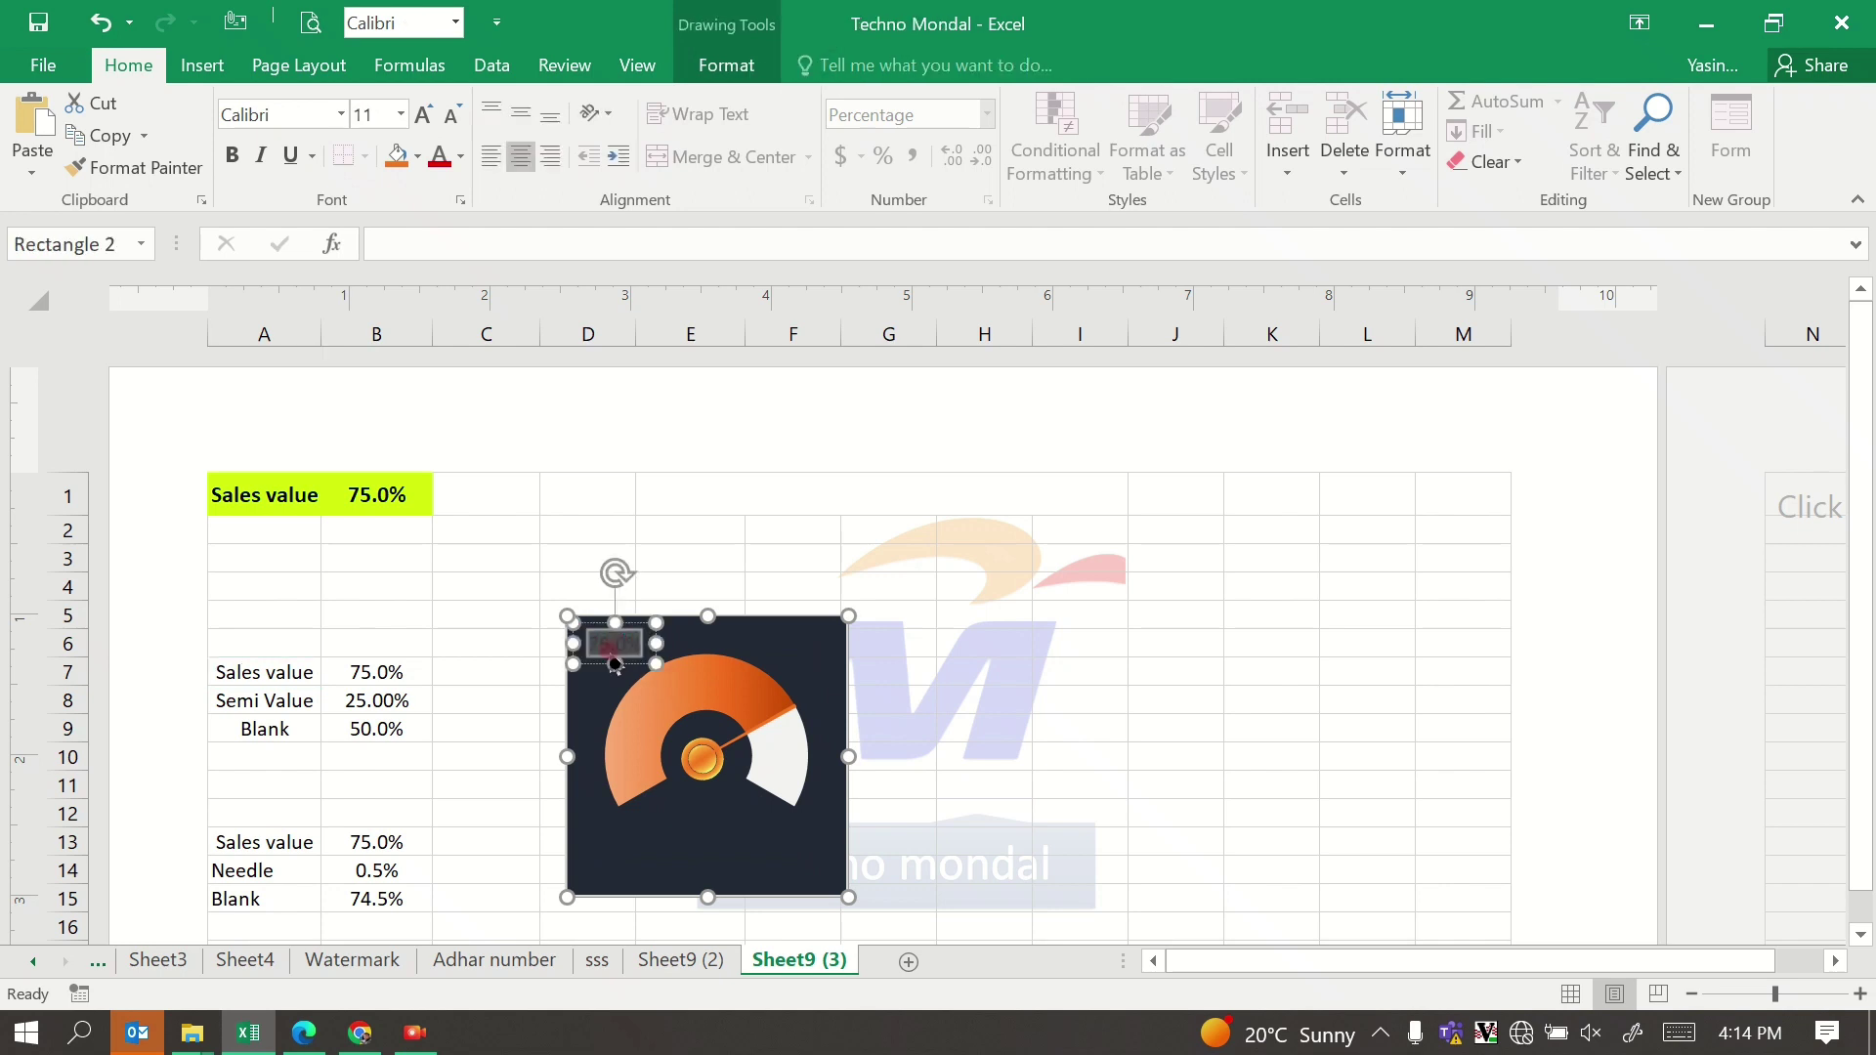
click(594, 664)
click(598, 655)
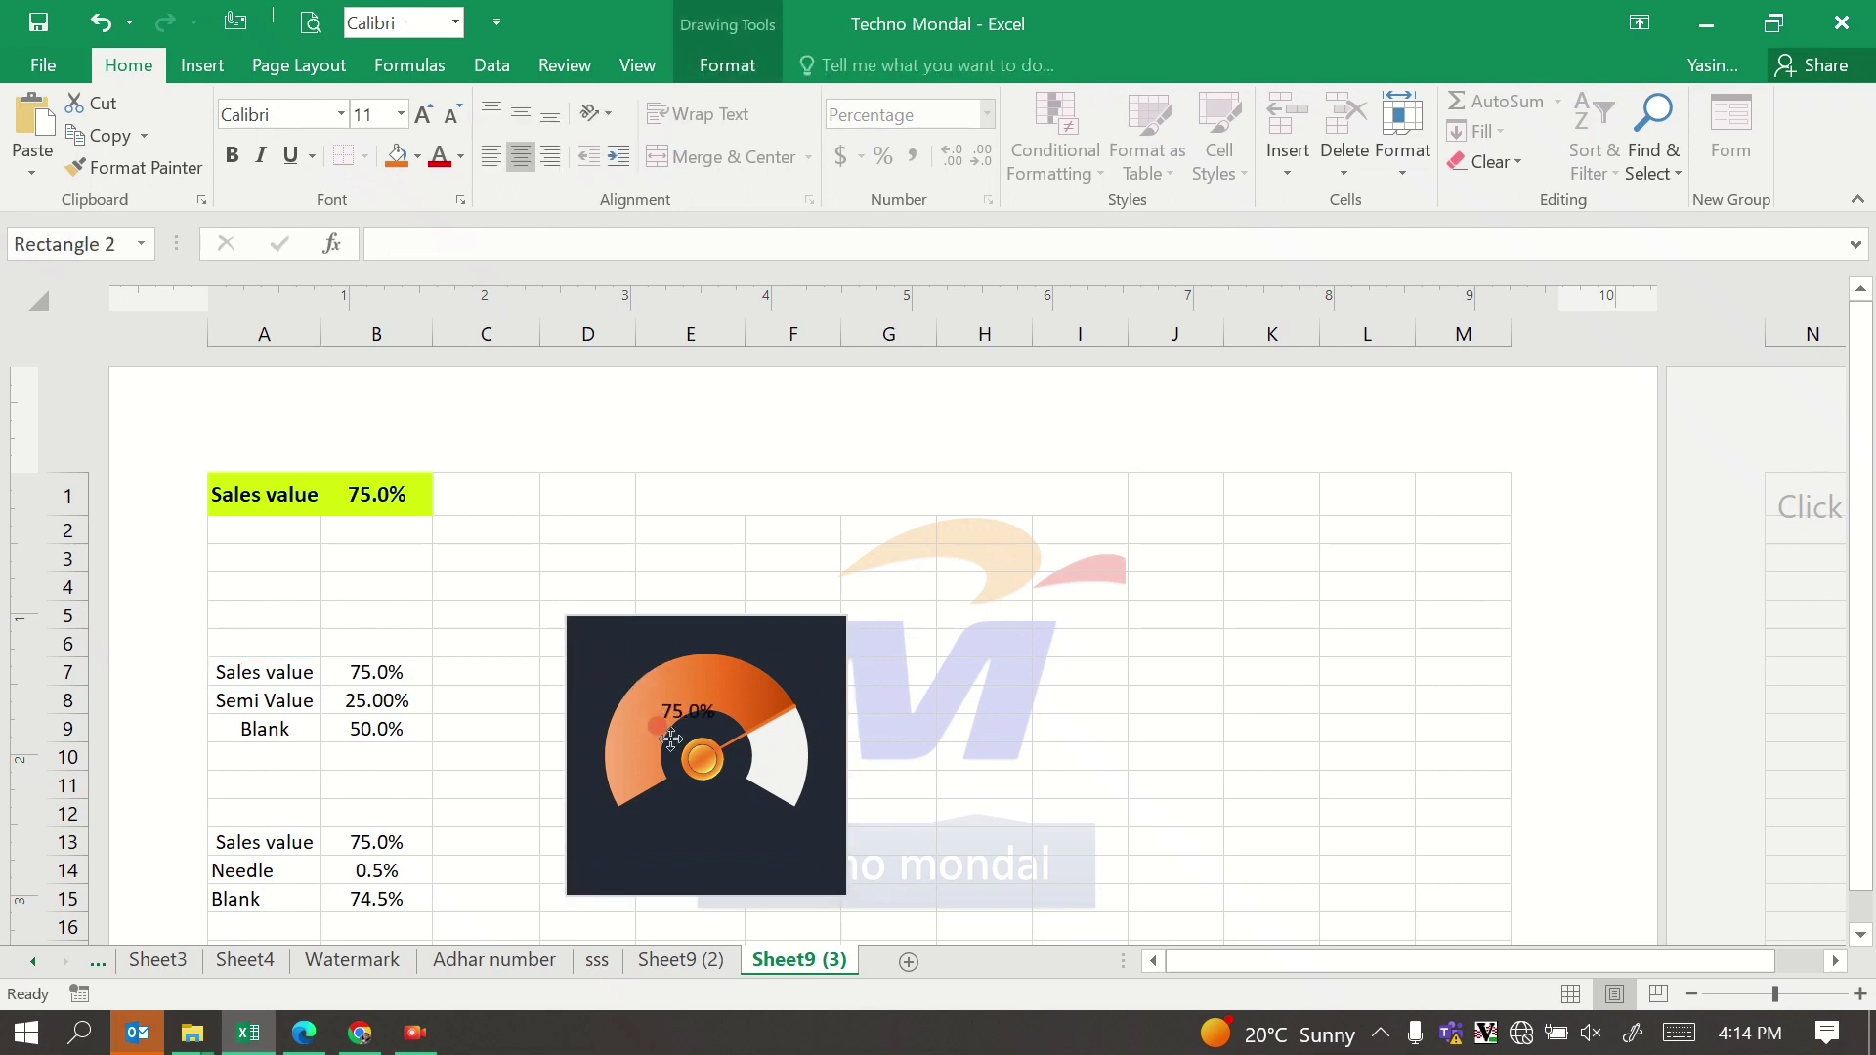
drag(595, 665, 691, 814)
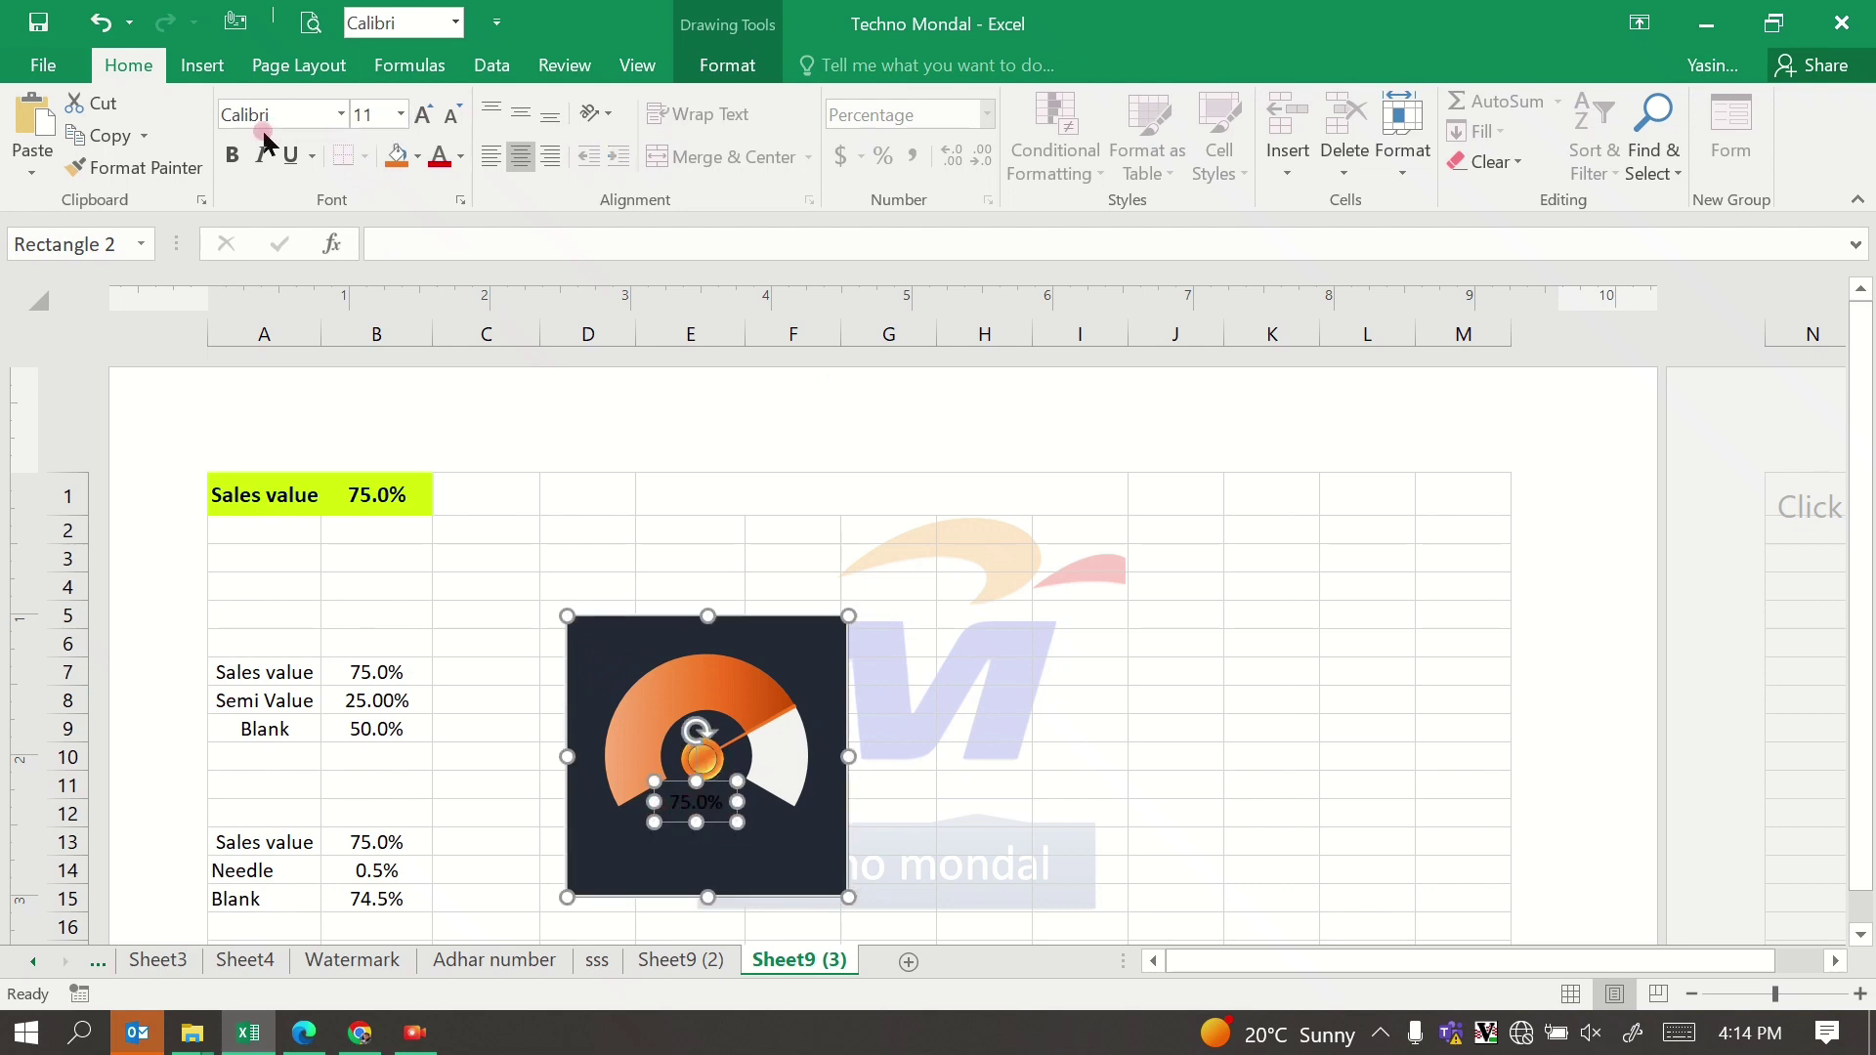
Step: Make the 75.0% label bold at font size 14
click(231, 155)
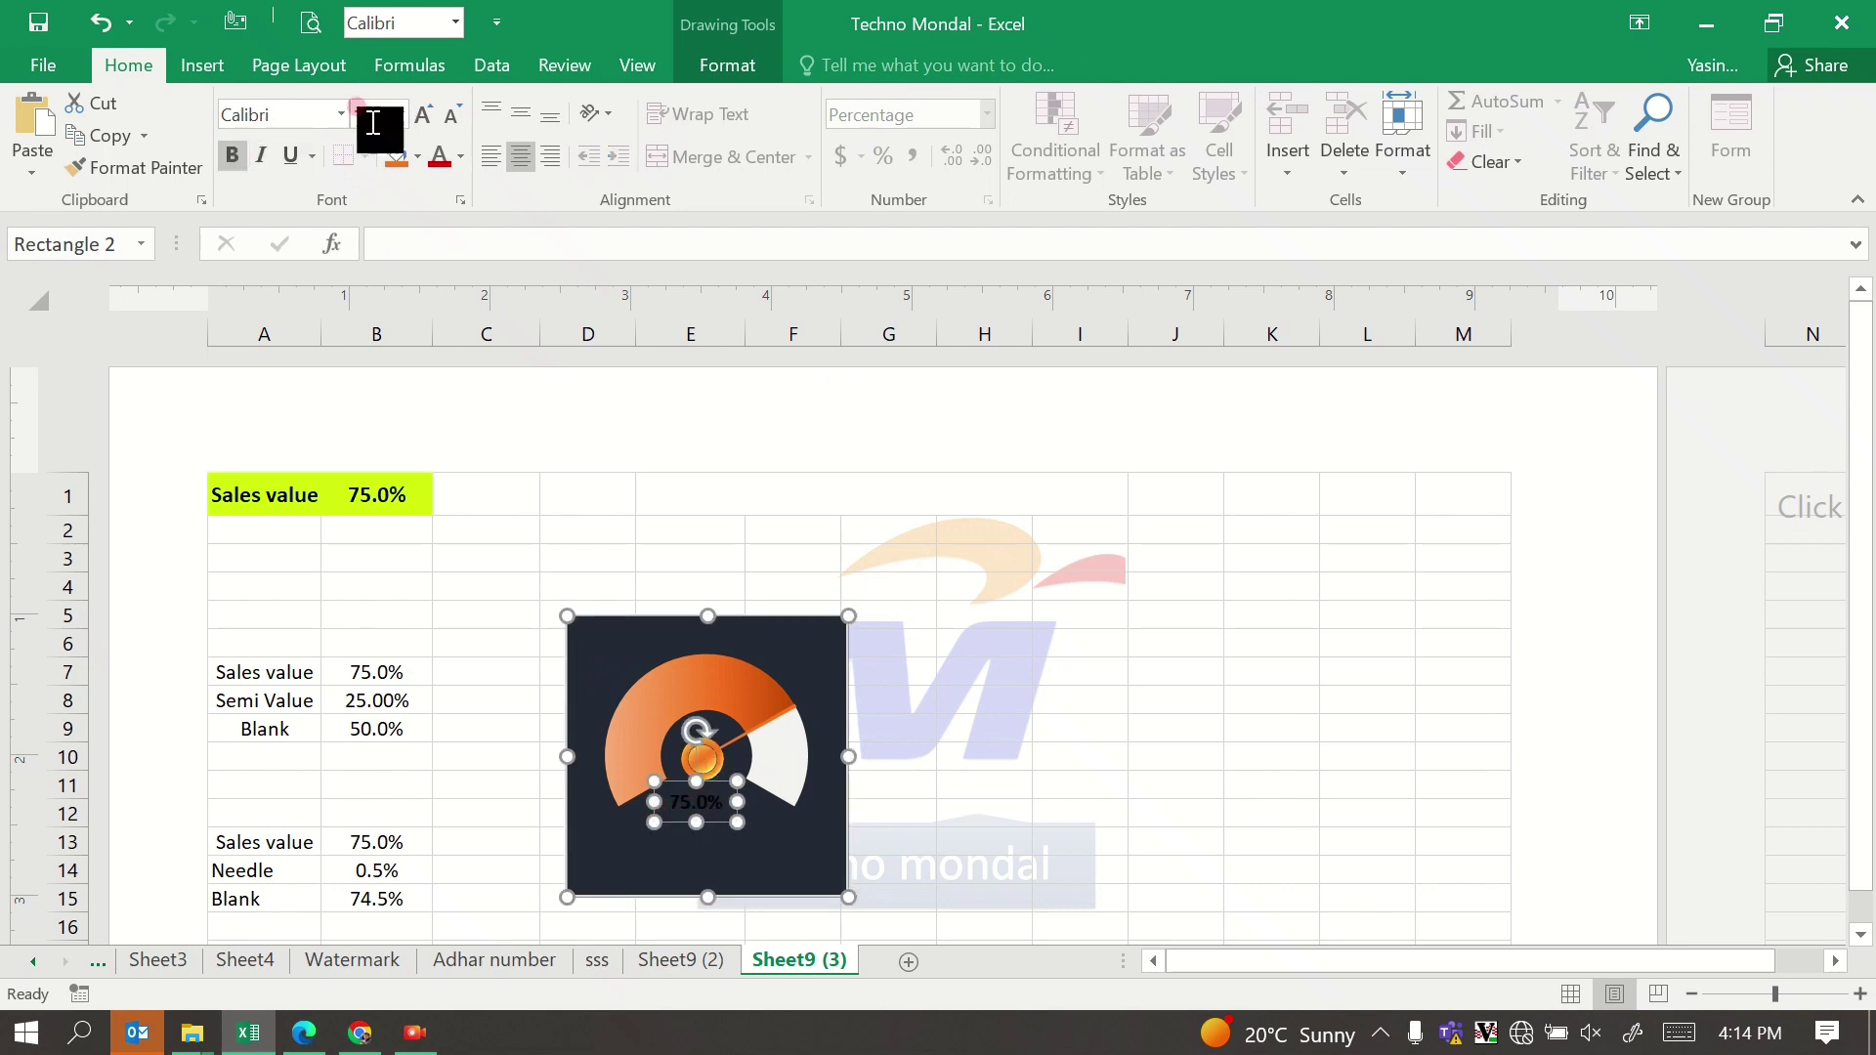
click(425, 114)
click(425, 114)
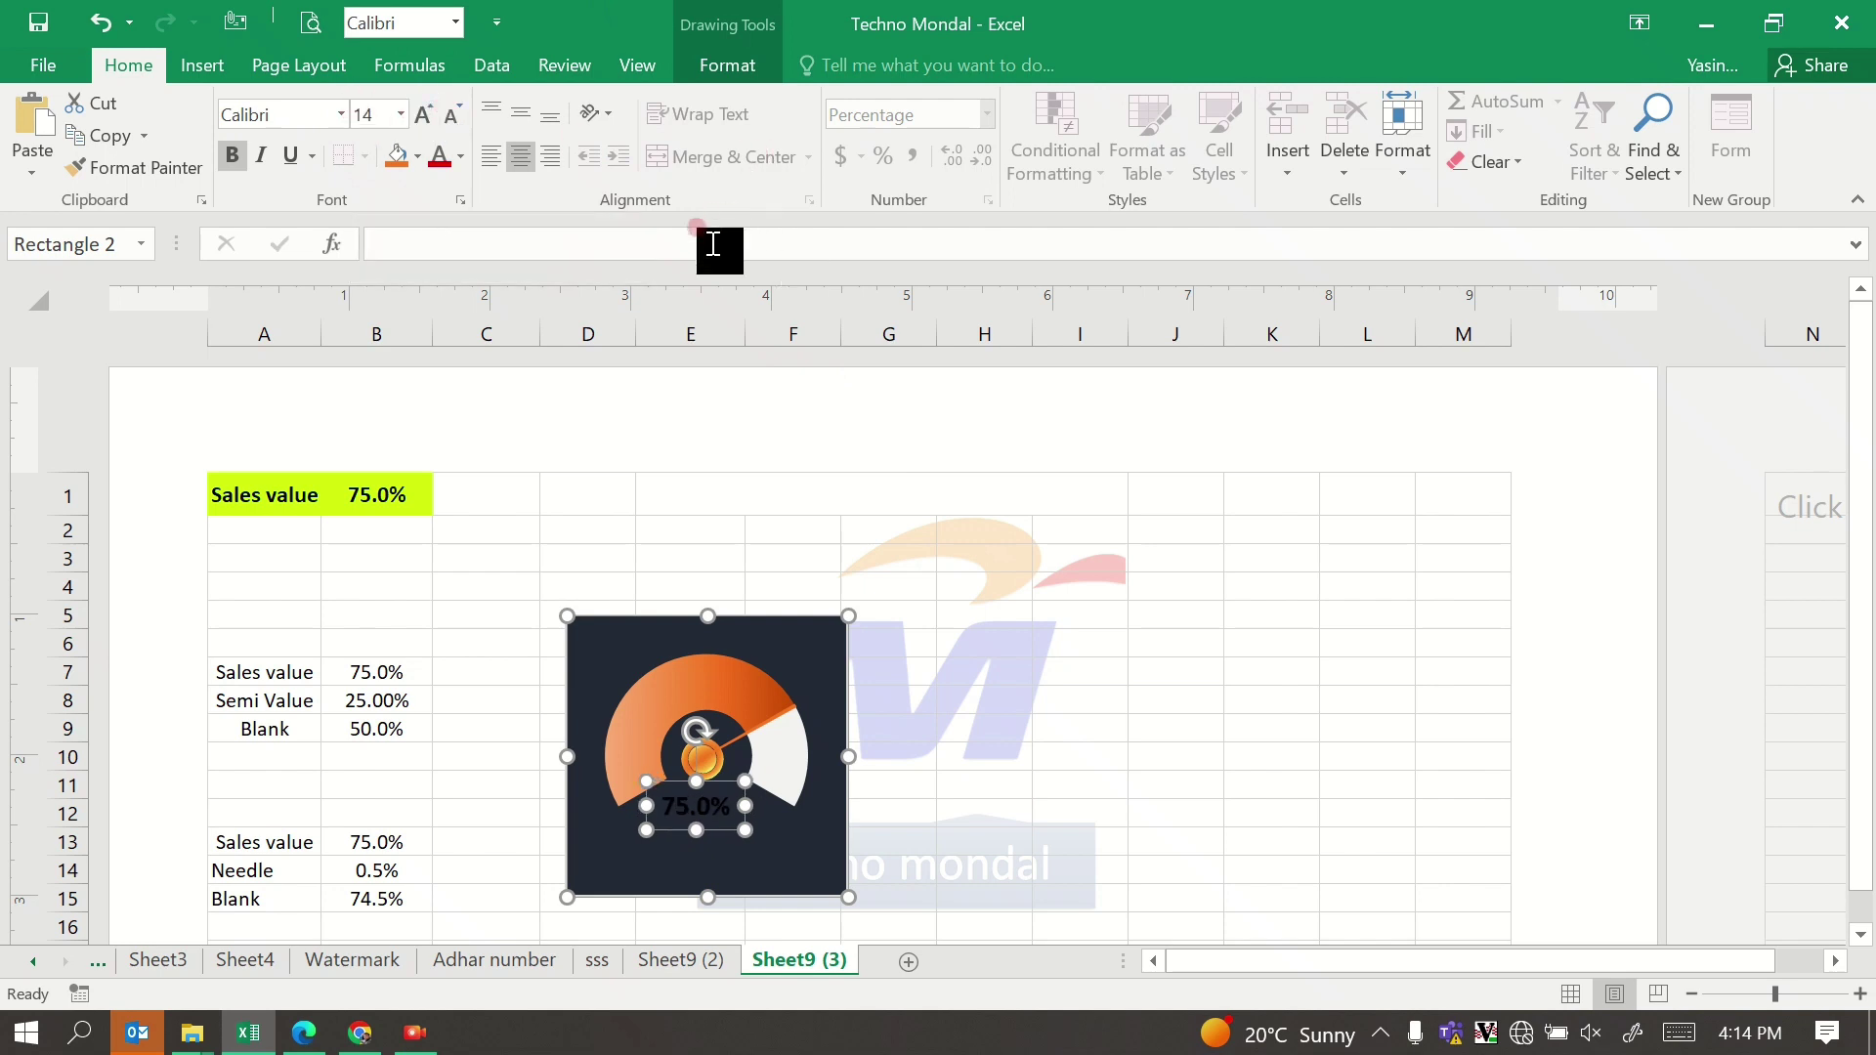
Step: Colour the 75.0% label text orange
click(735, 62)
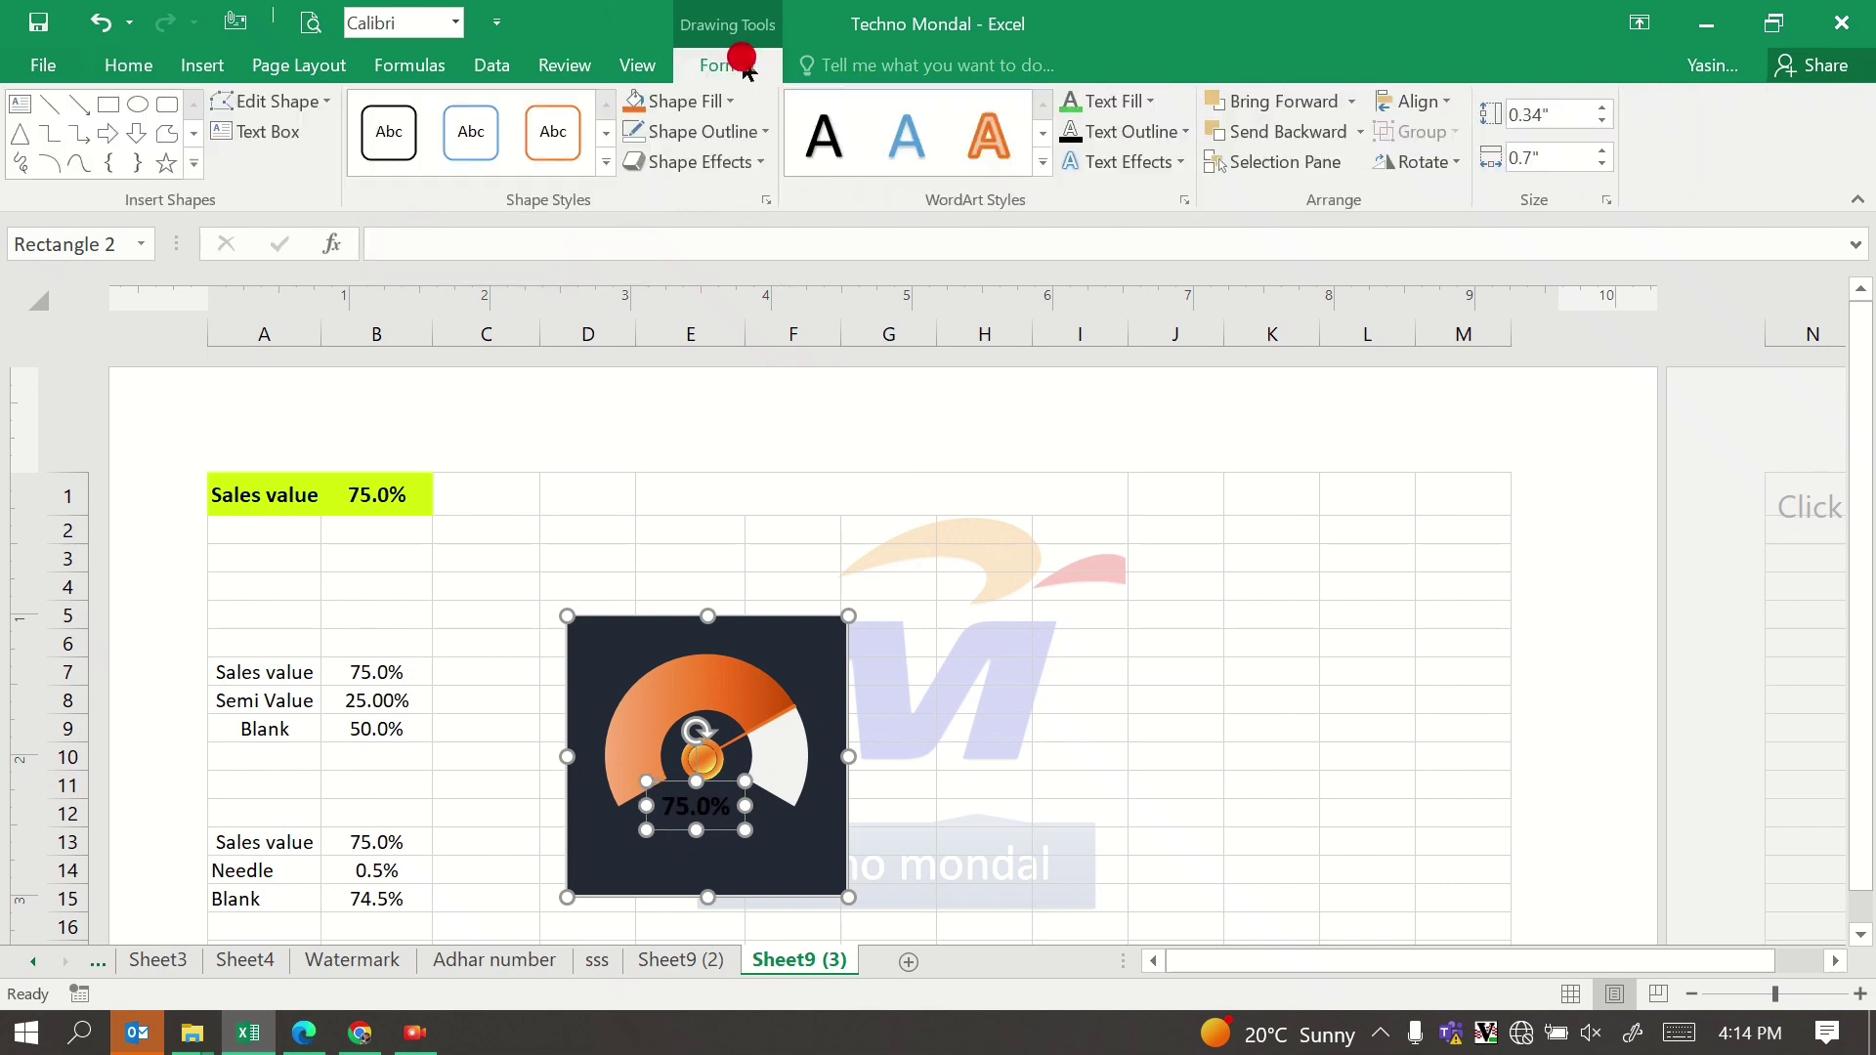
click(1108, 114)
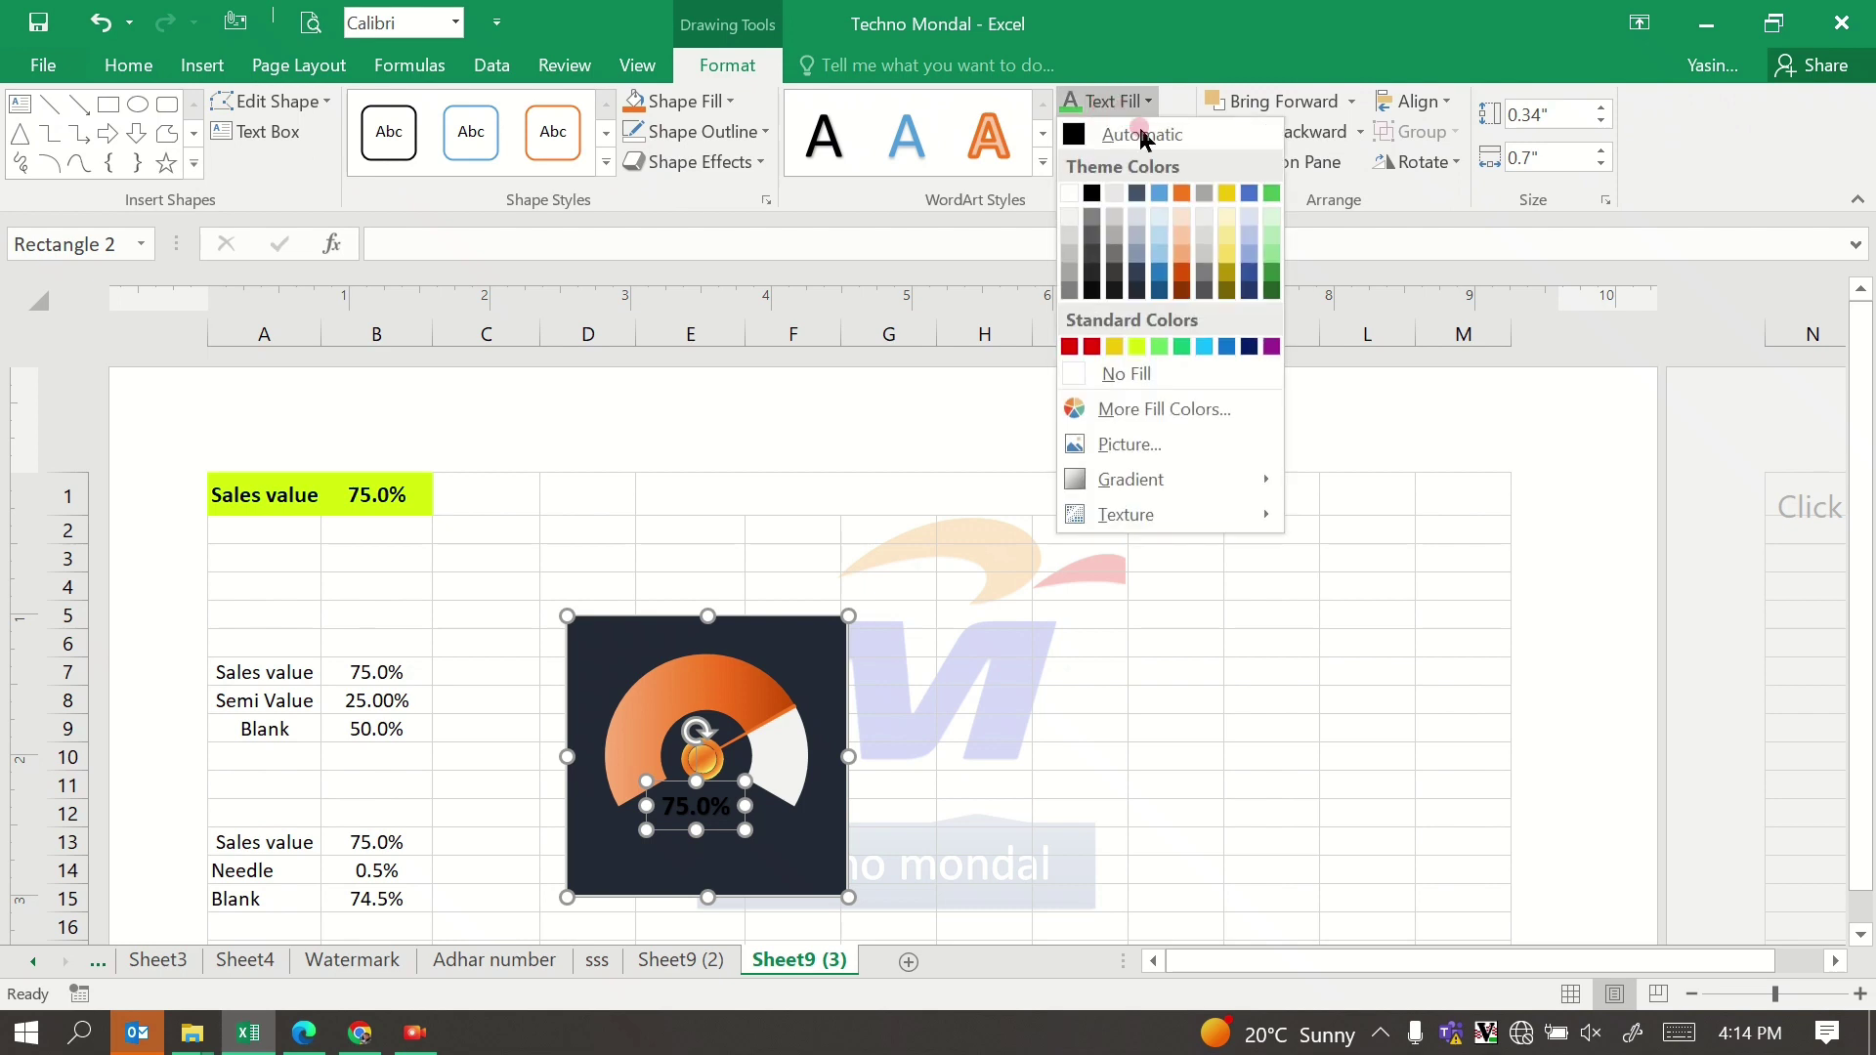
click(1179, 191)
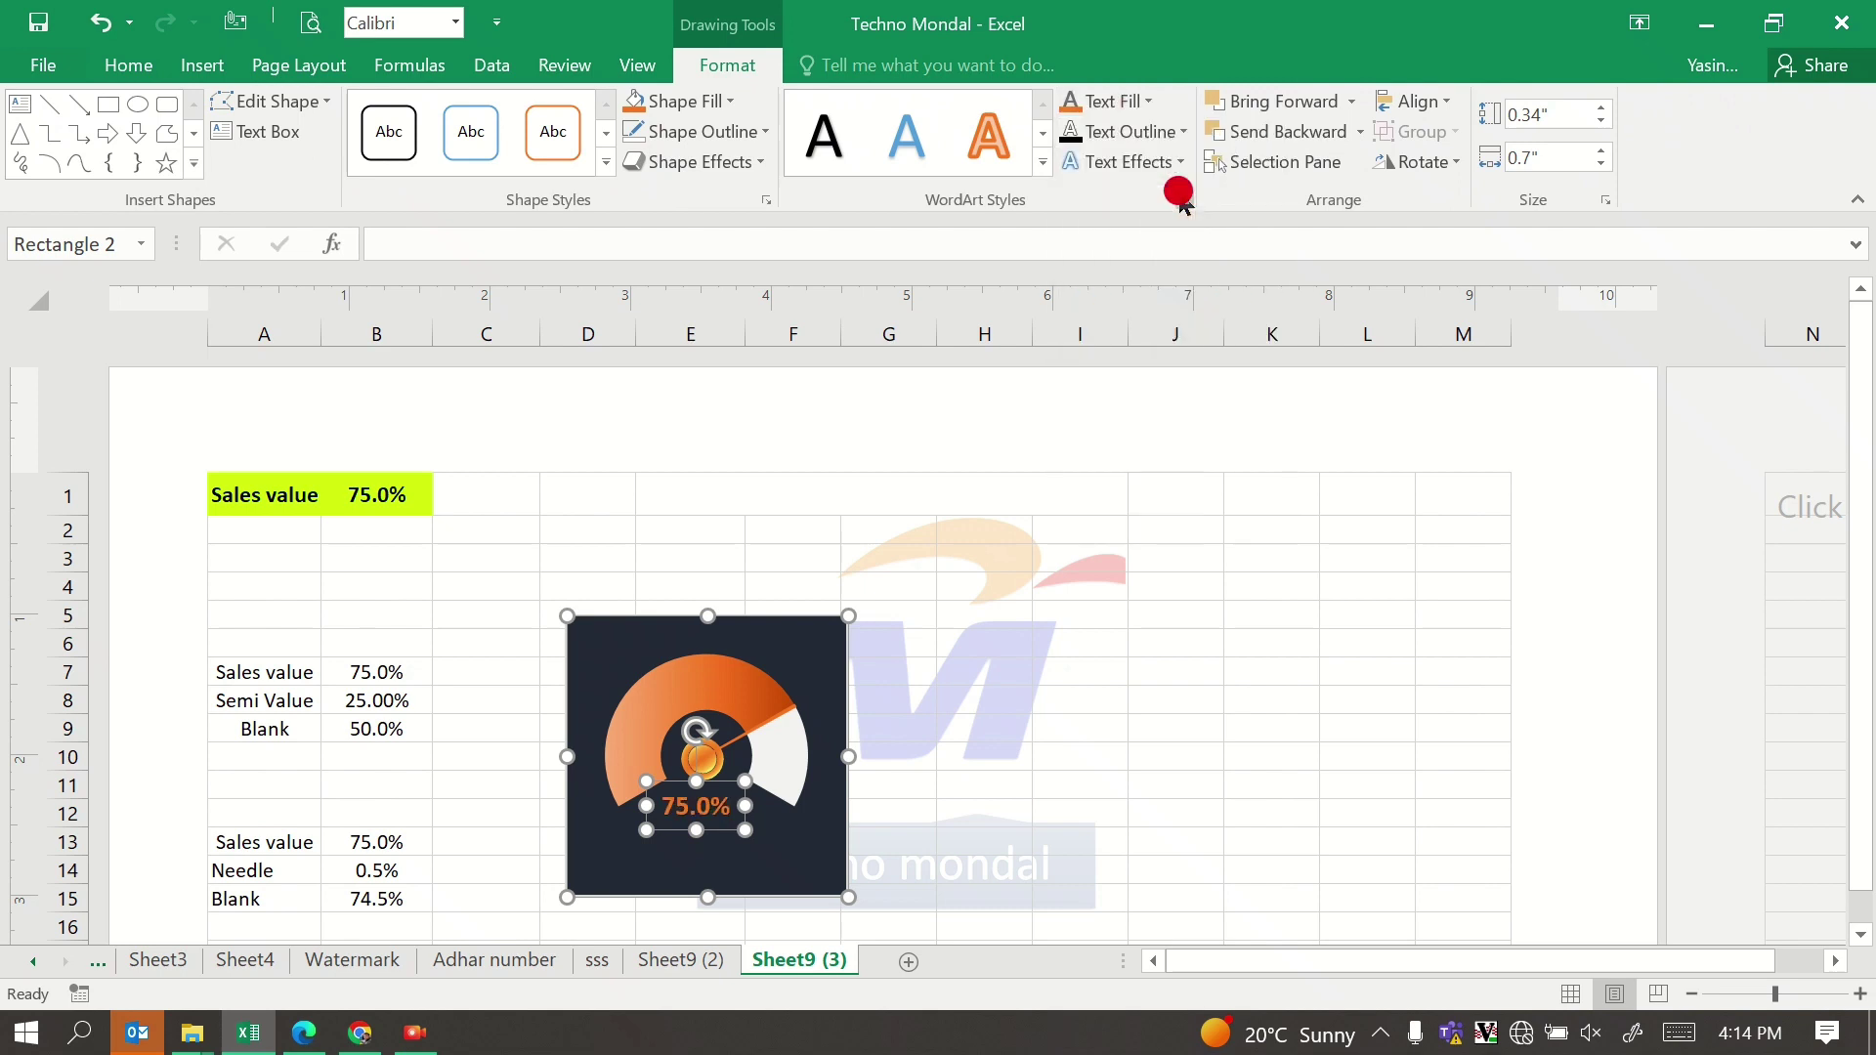
Step: Nudge the 75.0% label so it sits centred under the hub, then deselect it
click(827, 789)
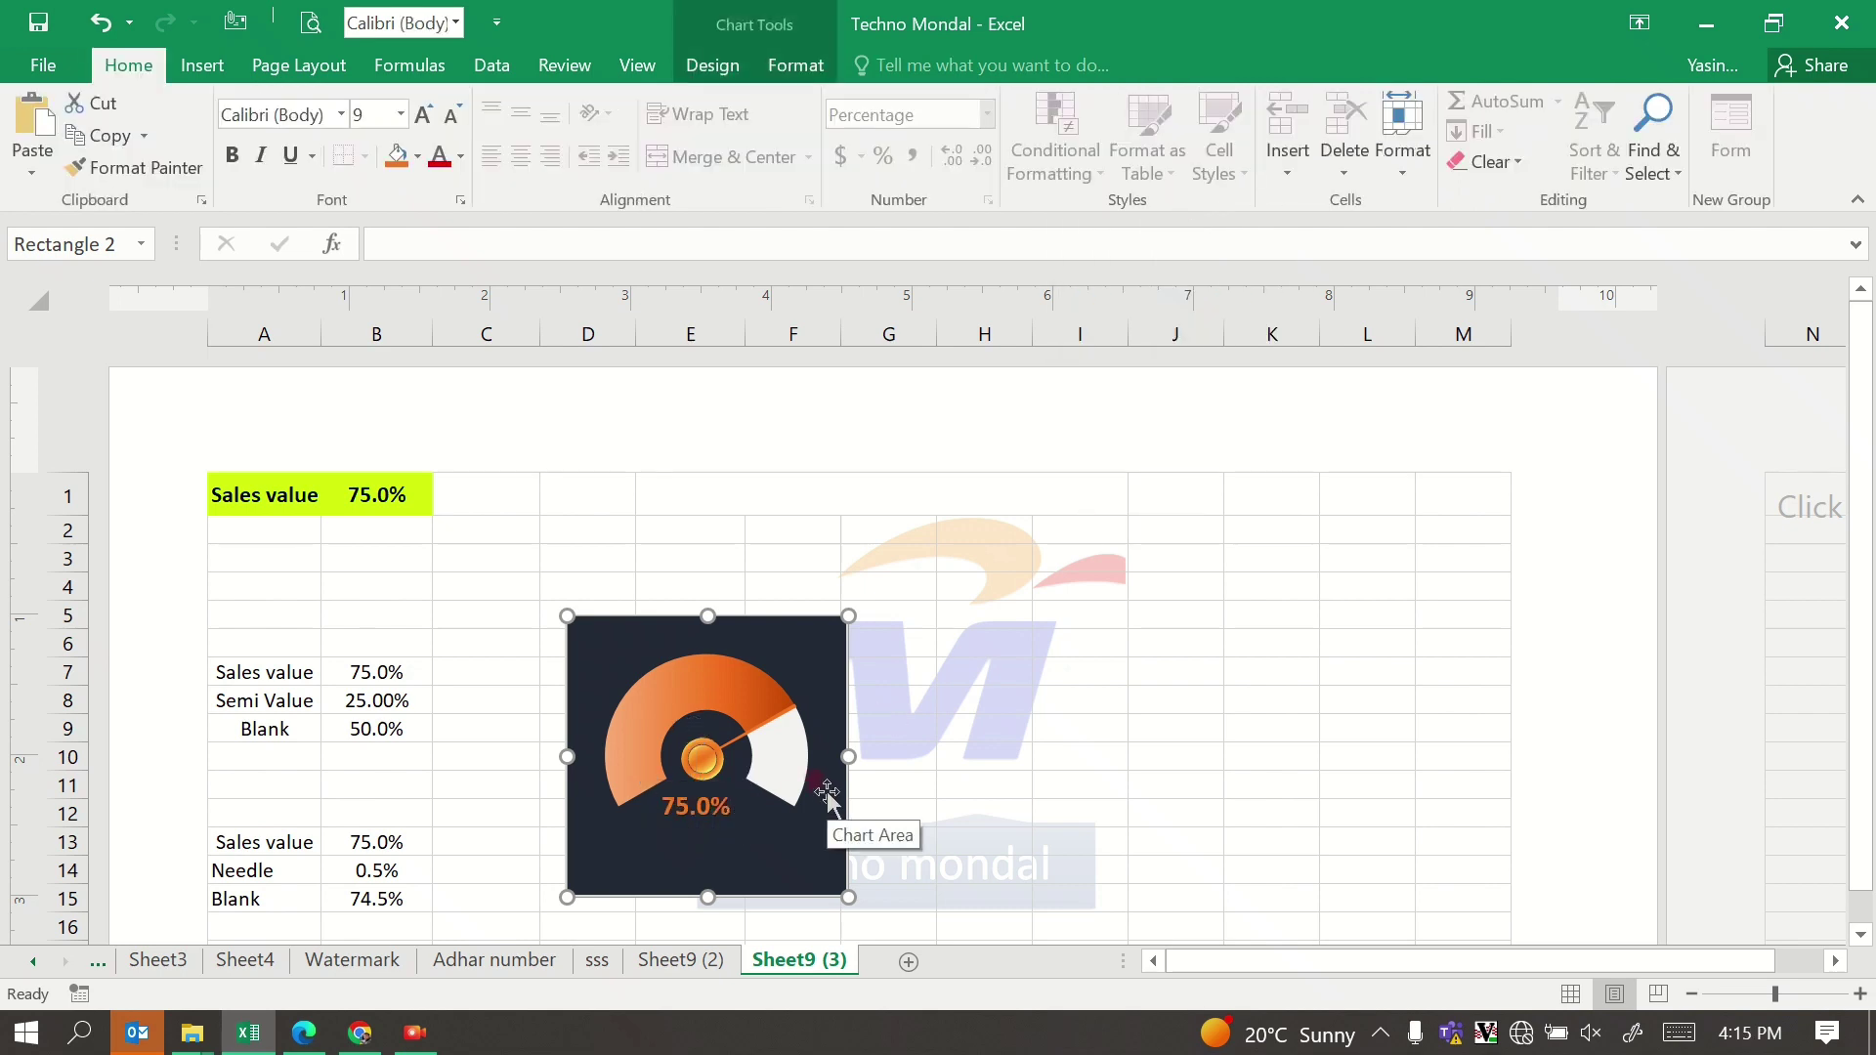
click(725, 807)
click(749, 801)
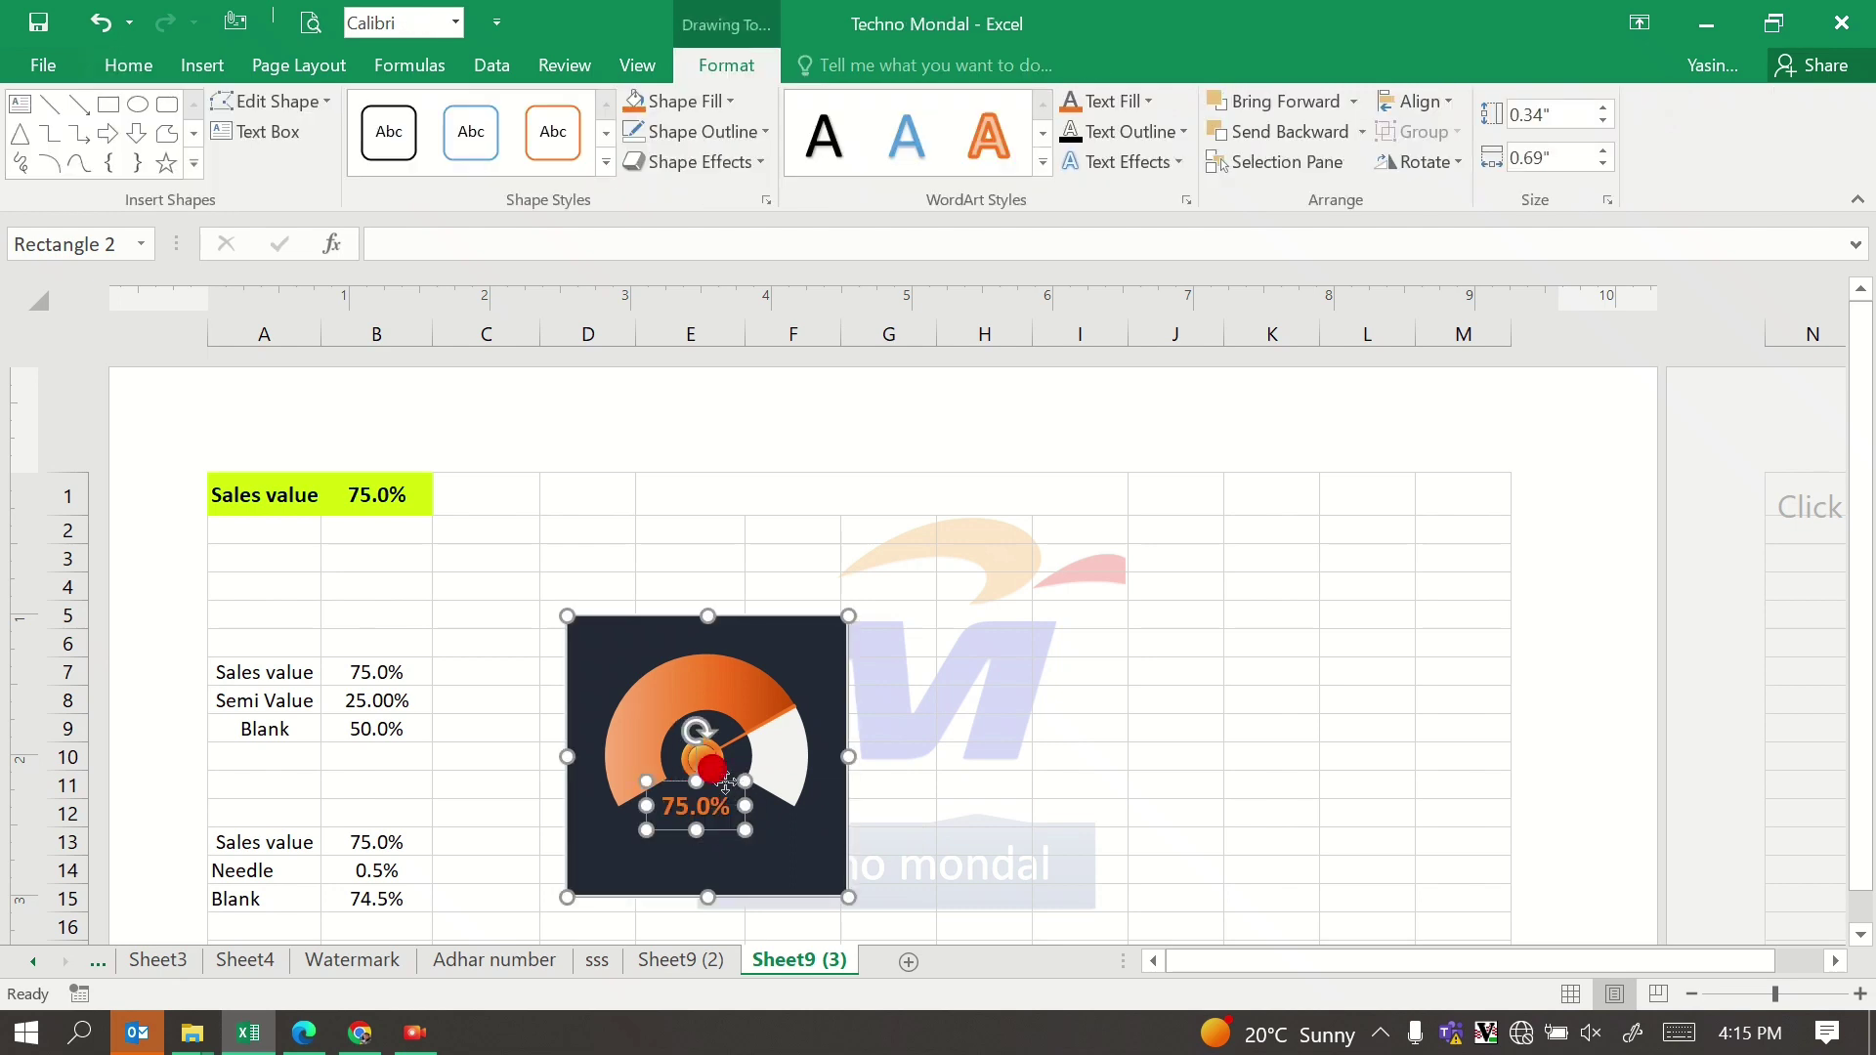
drag(726, 781, 735, 776)
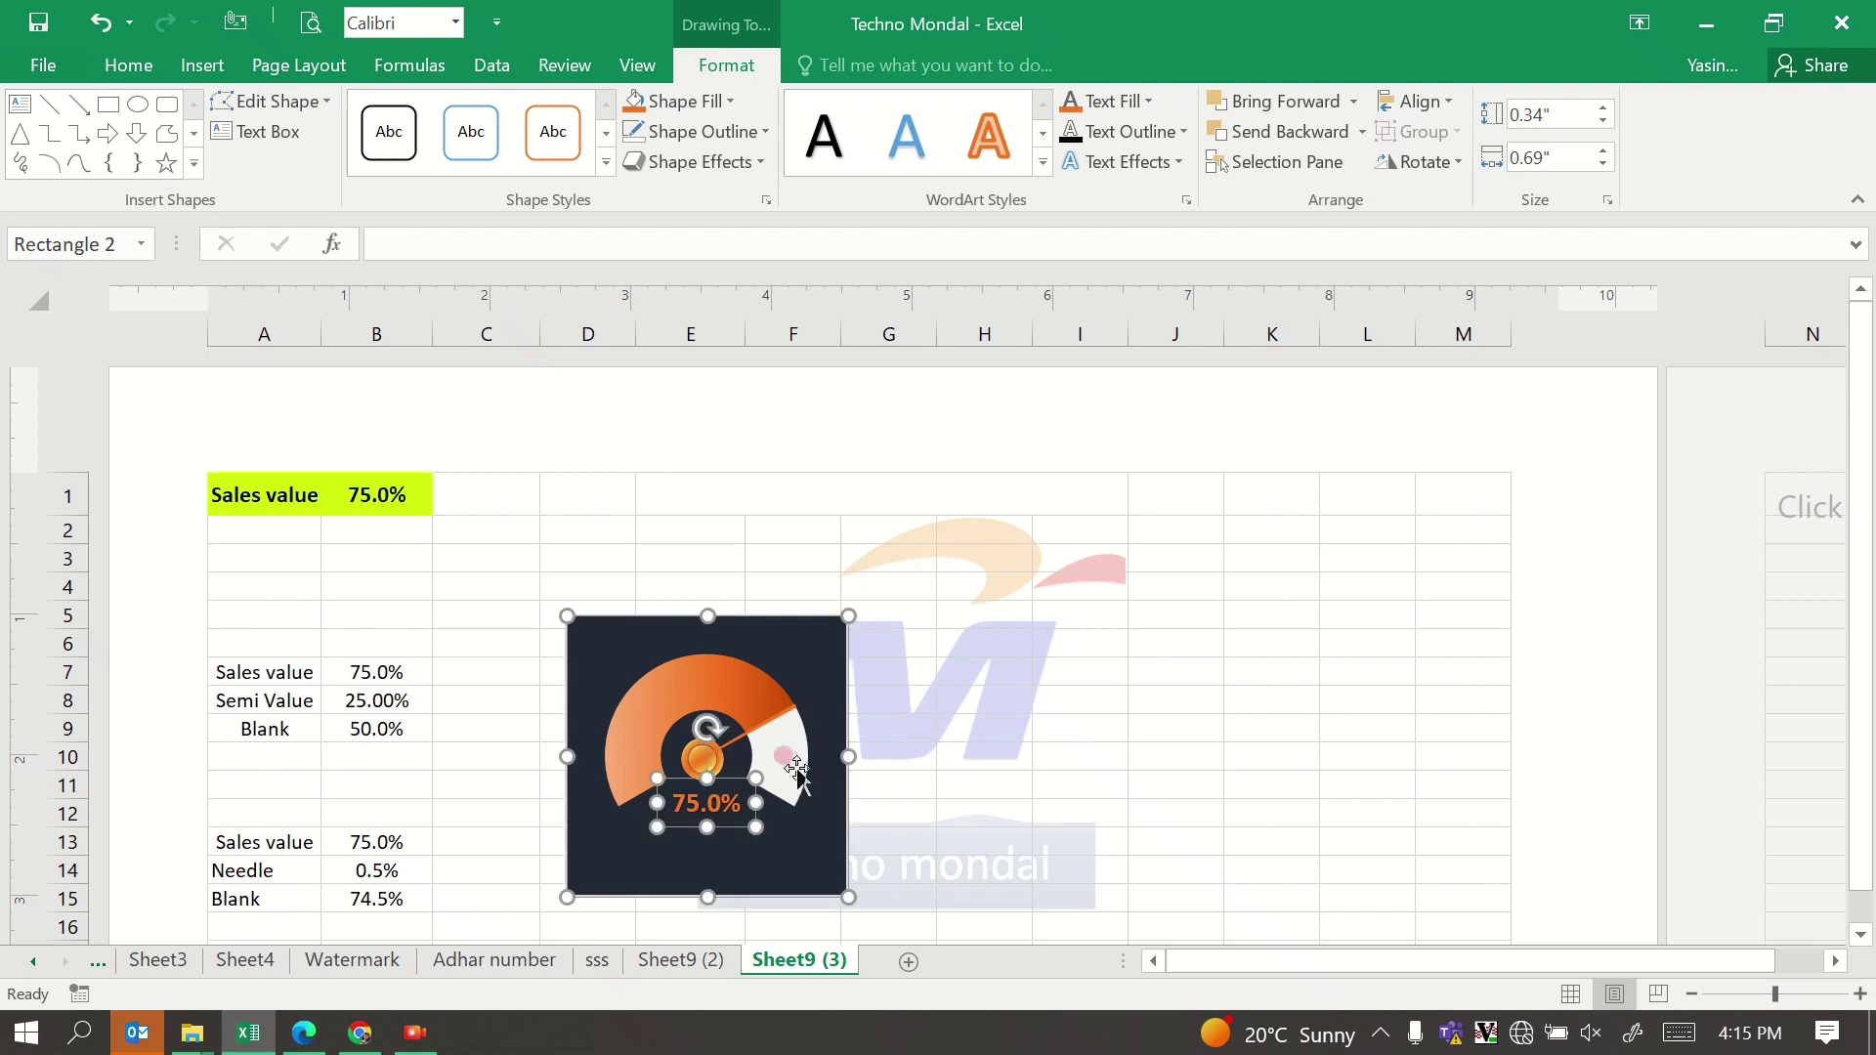
click(1151, 720)
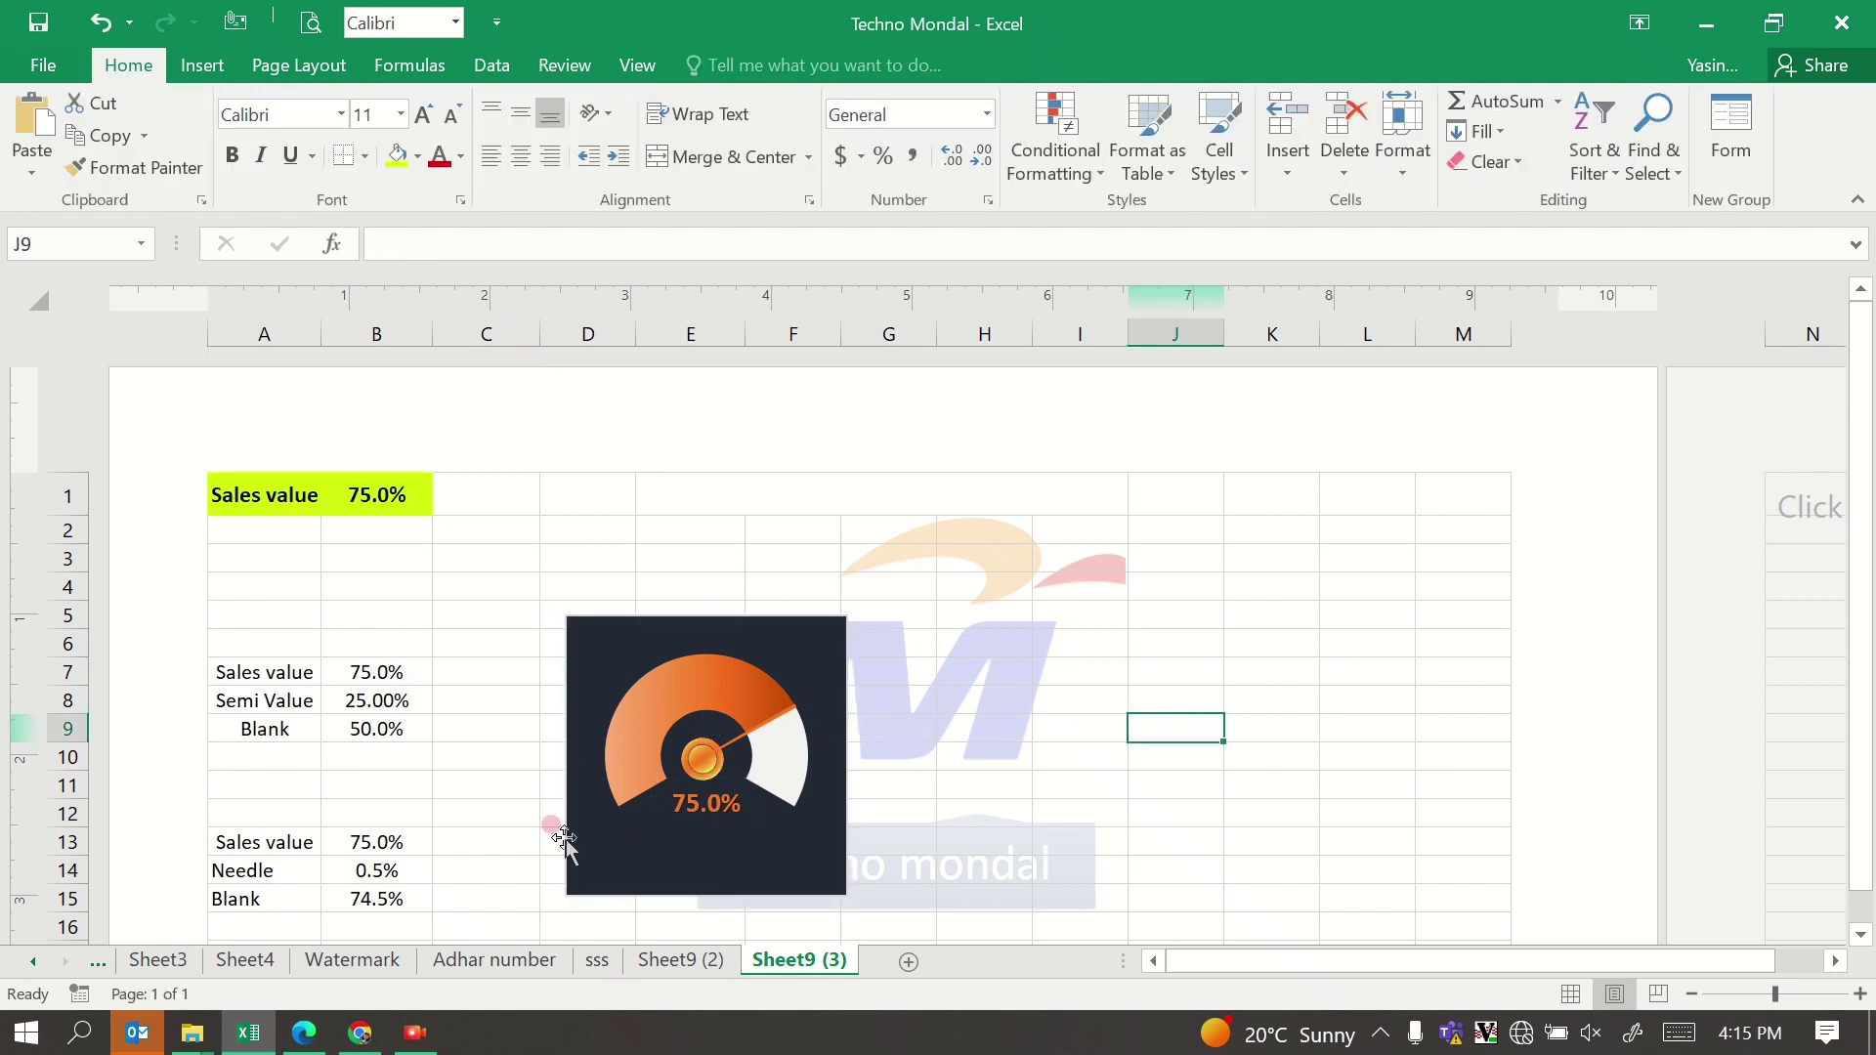
click(272, 691)
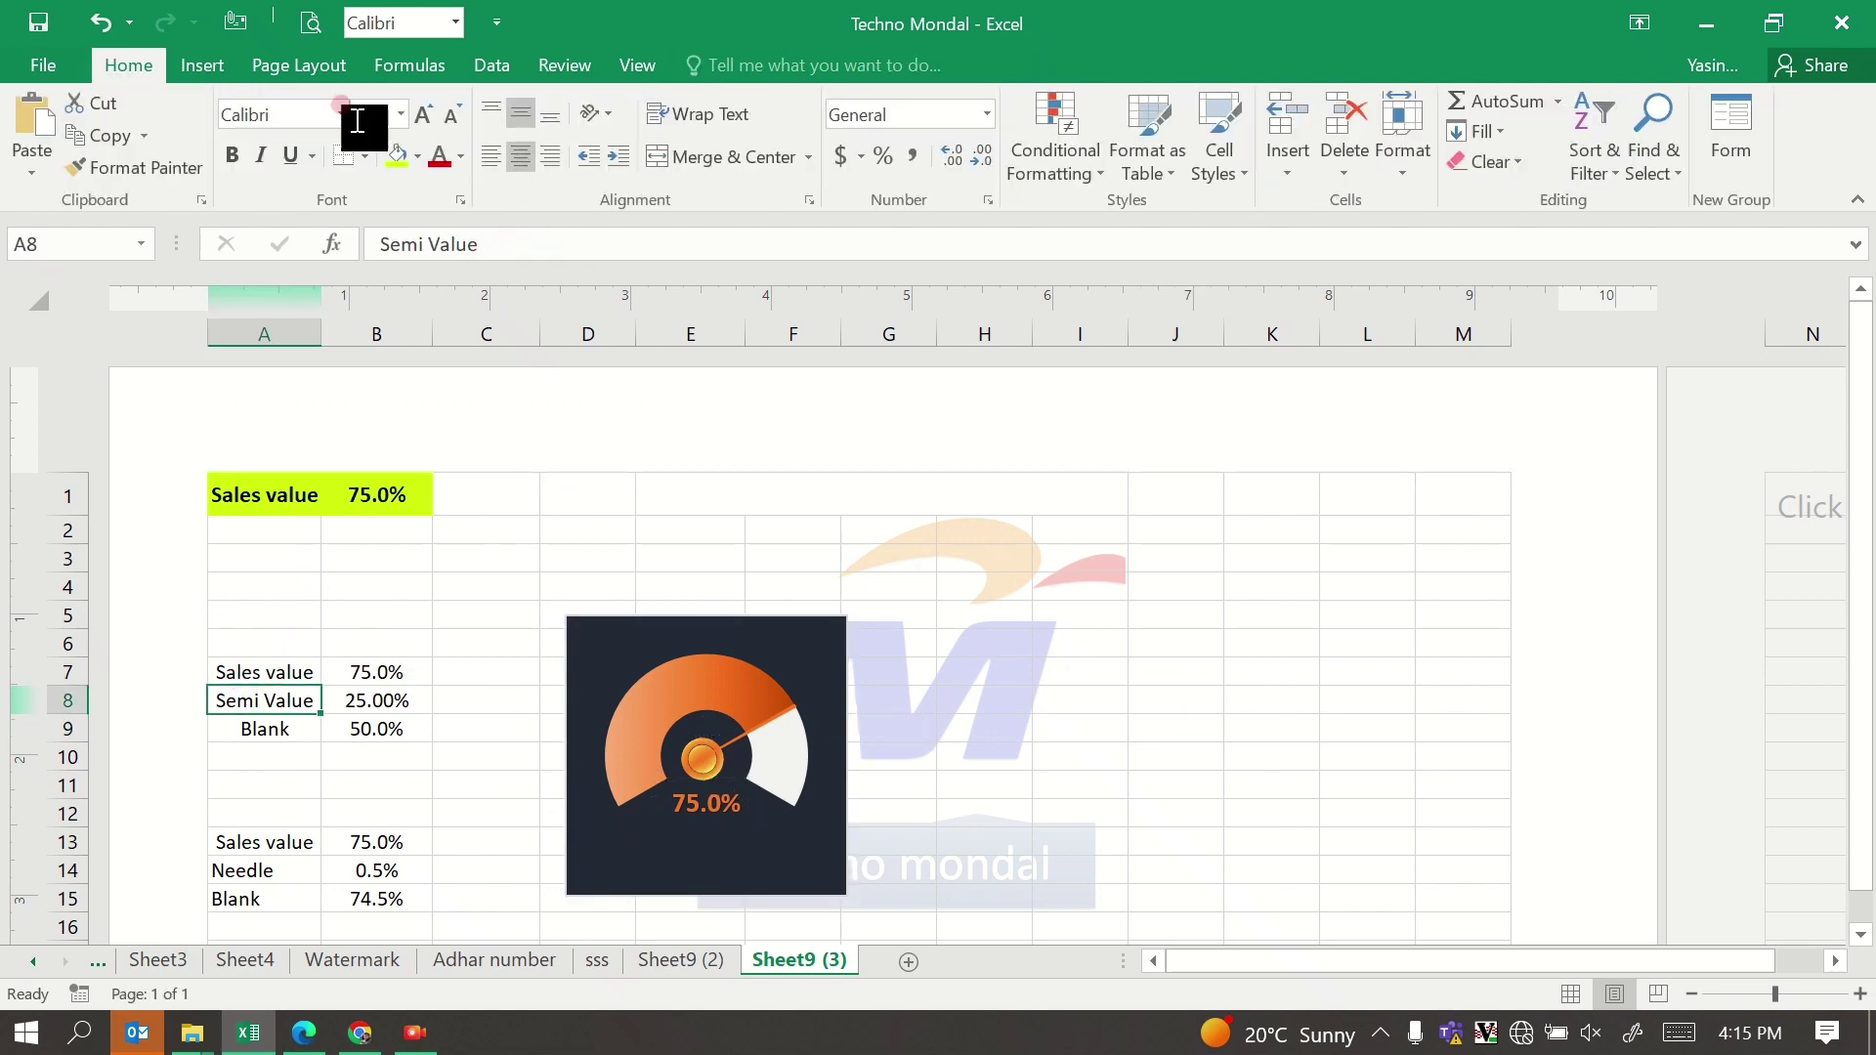
Step: Insert a WordArt box in the gauge linked to =A7 so it reads 'Sales value'
click(202, 64)
click(1595, 103)
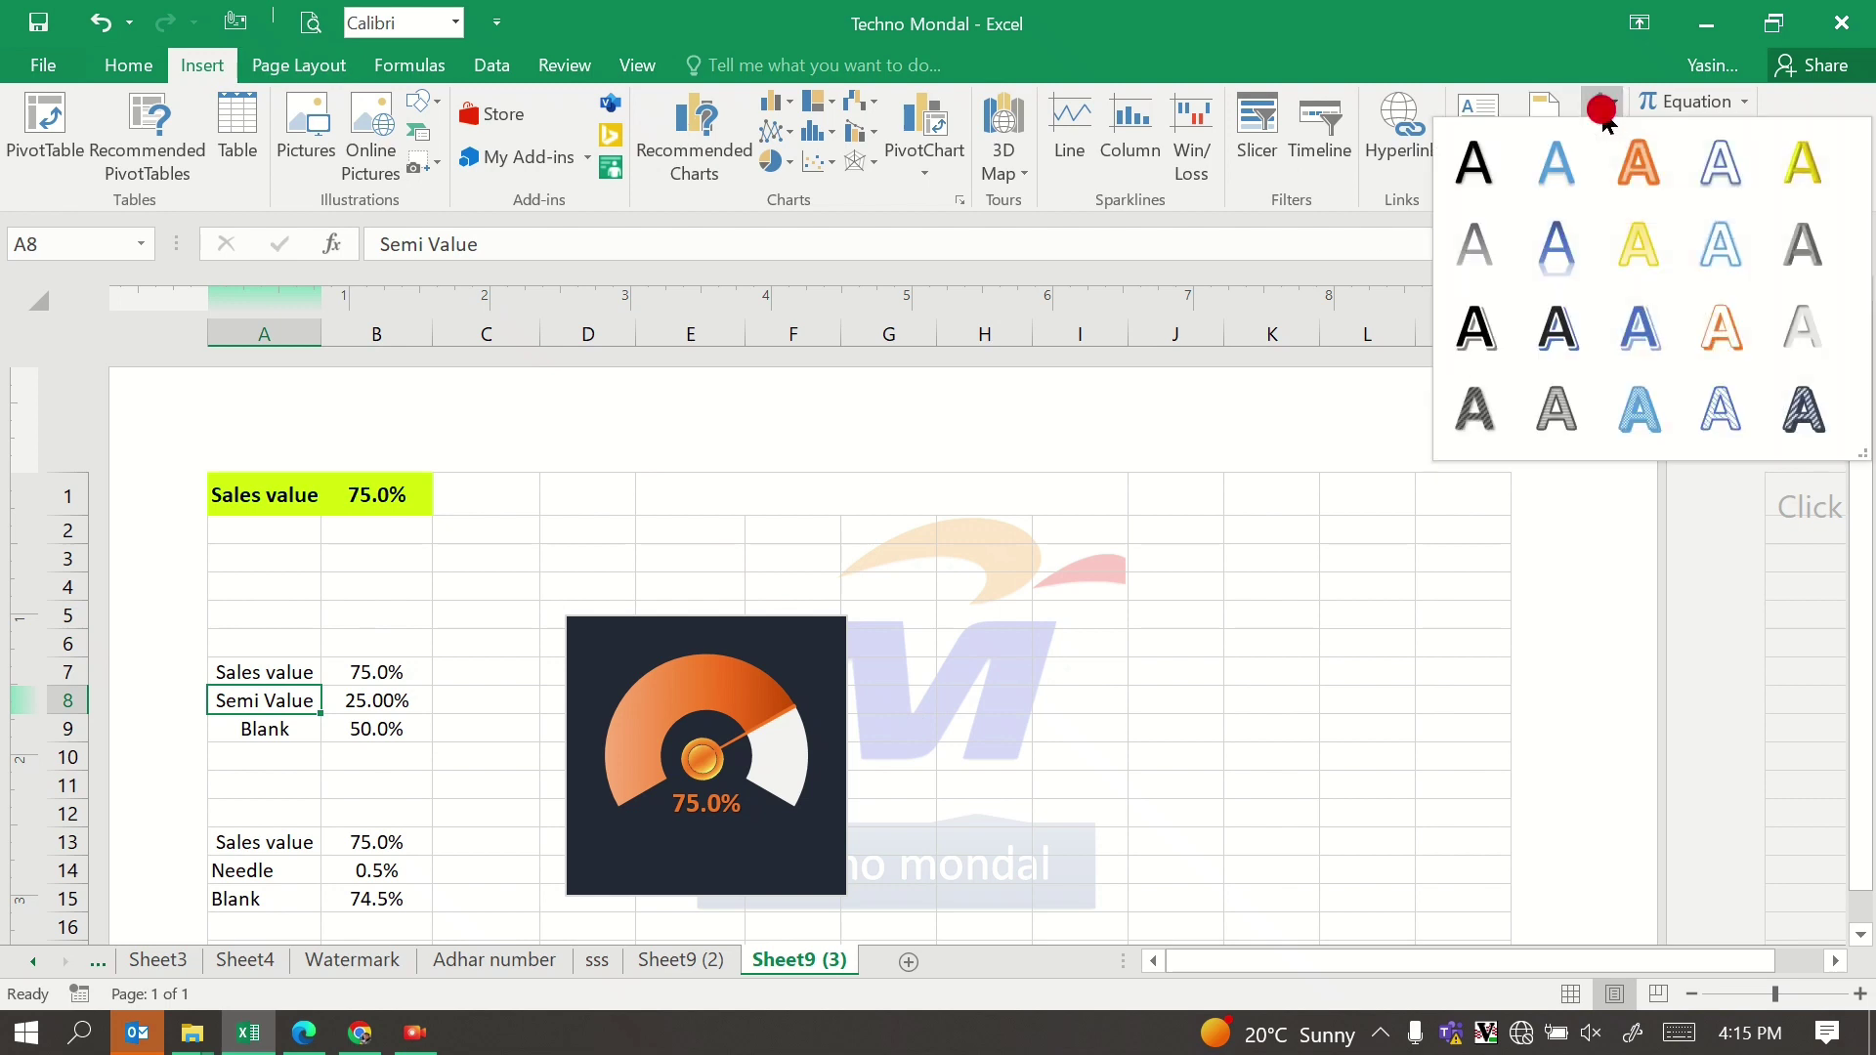
click(1493, 158)
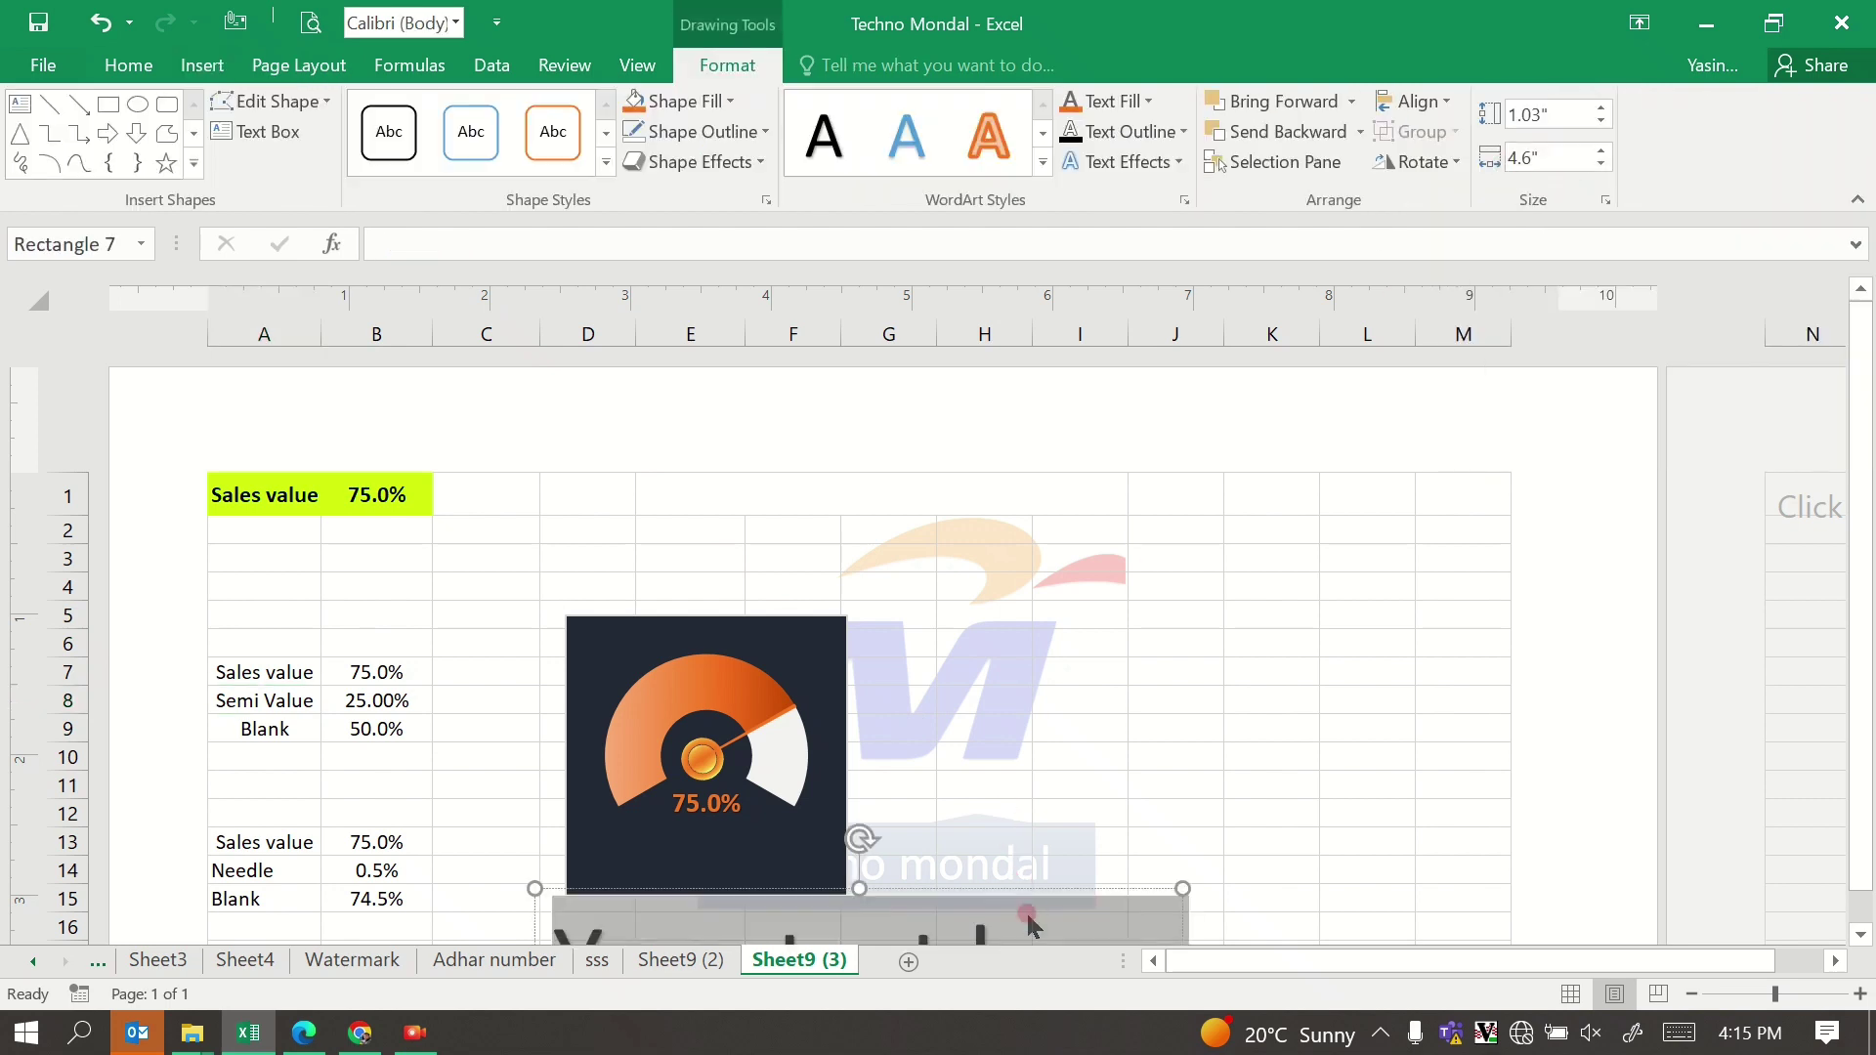
click(1147, 891)
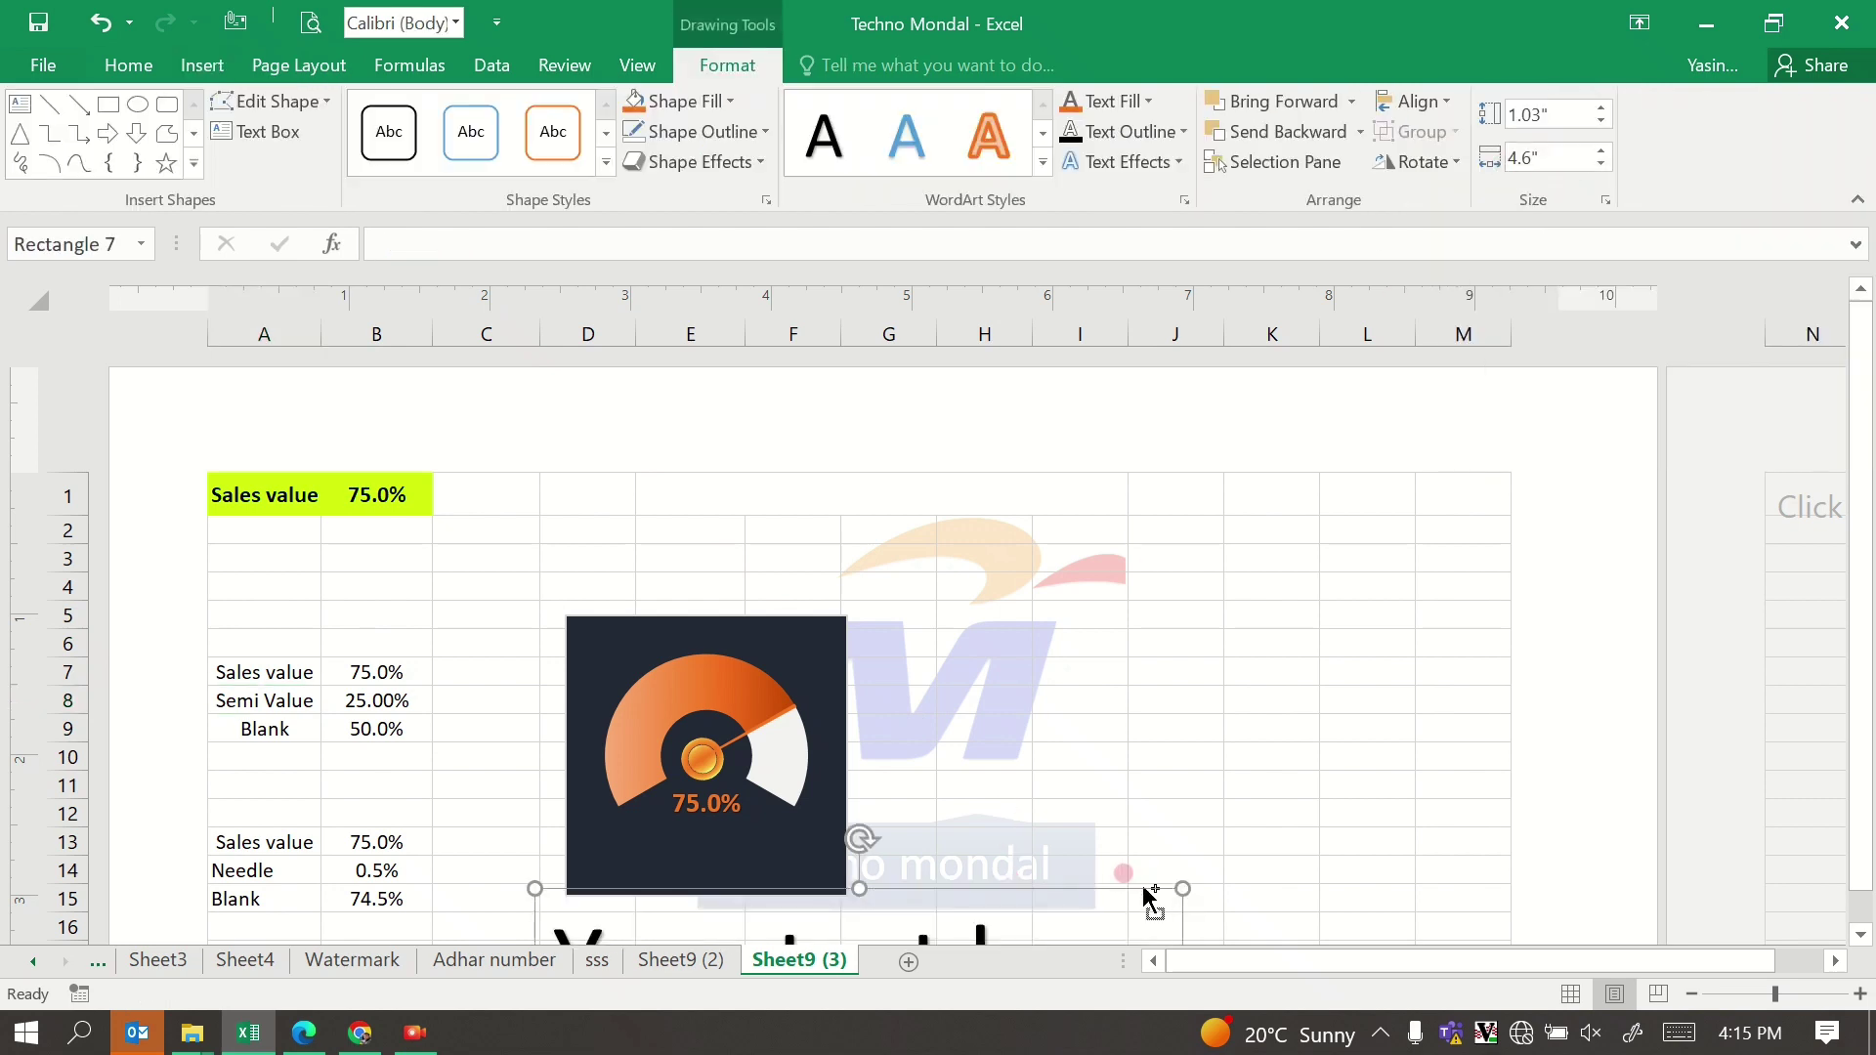
key(Delete)
click(606, 643)
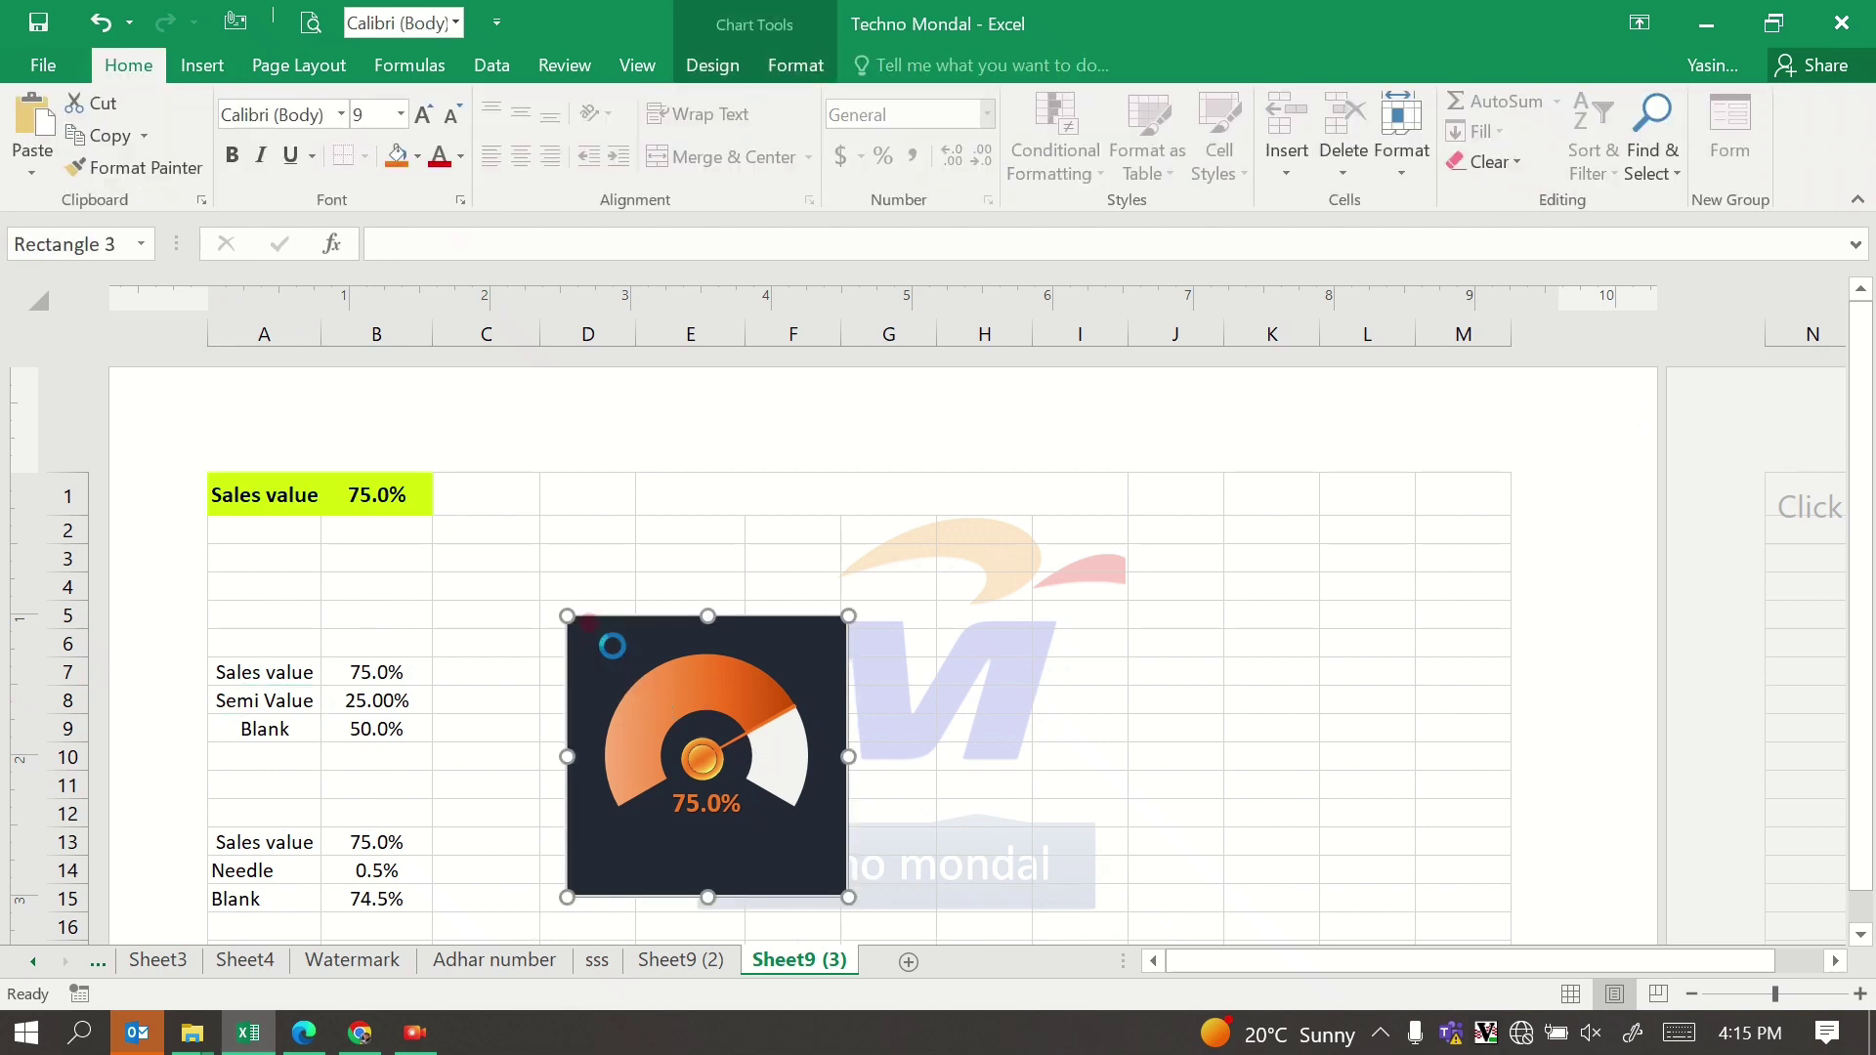
click(408, 235)
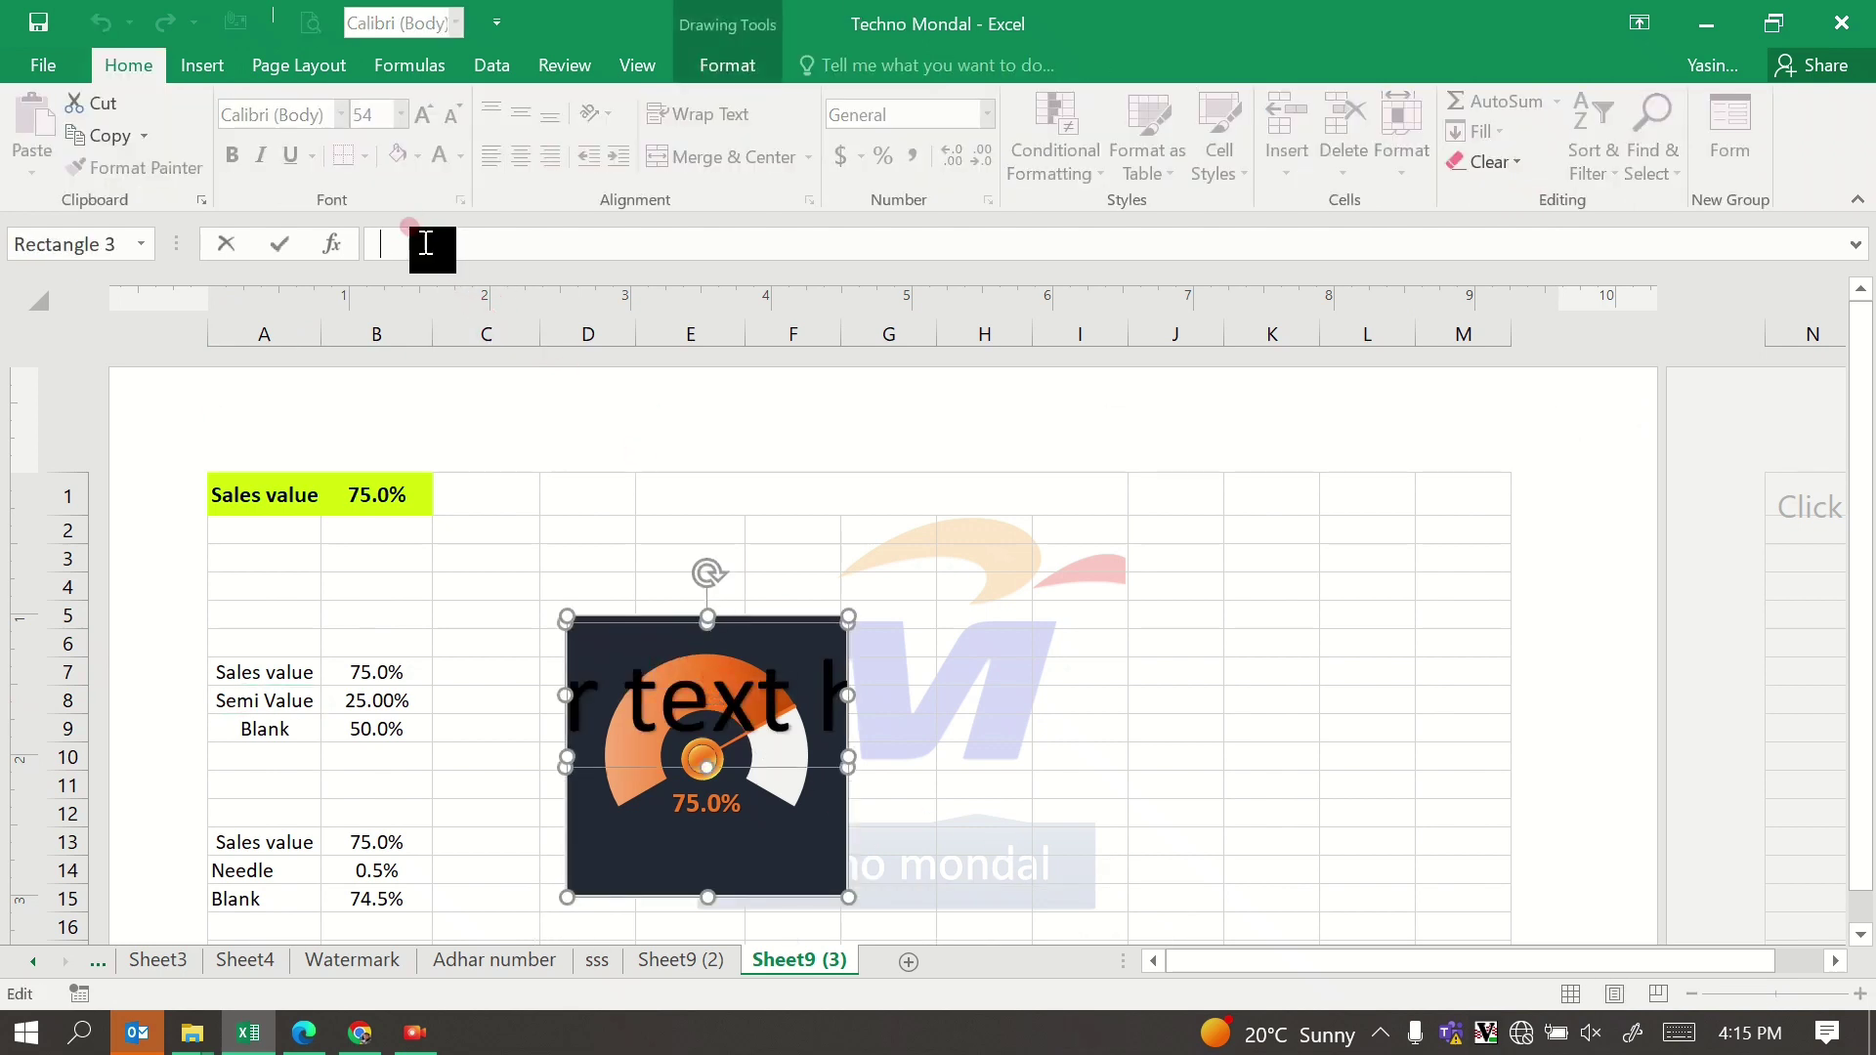
text(=)
click(257, 692)
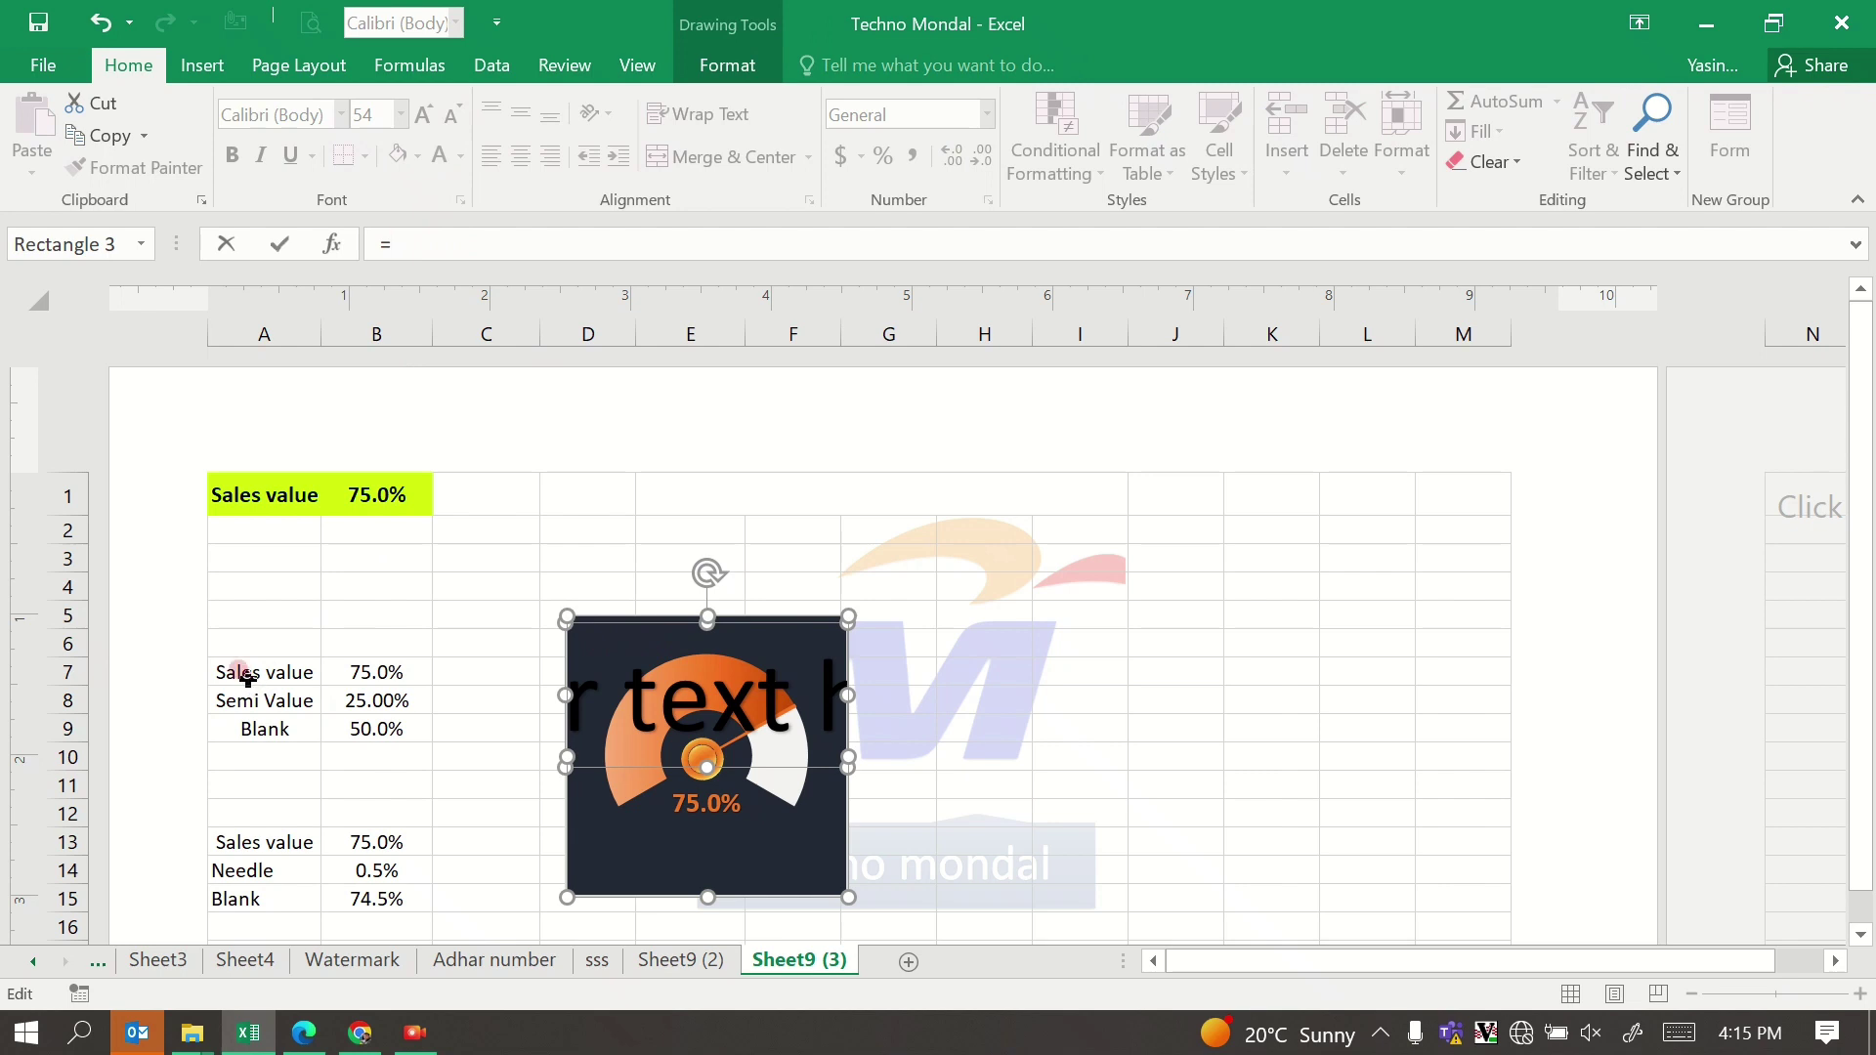
click(248, 679)
key(Return)
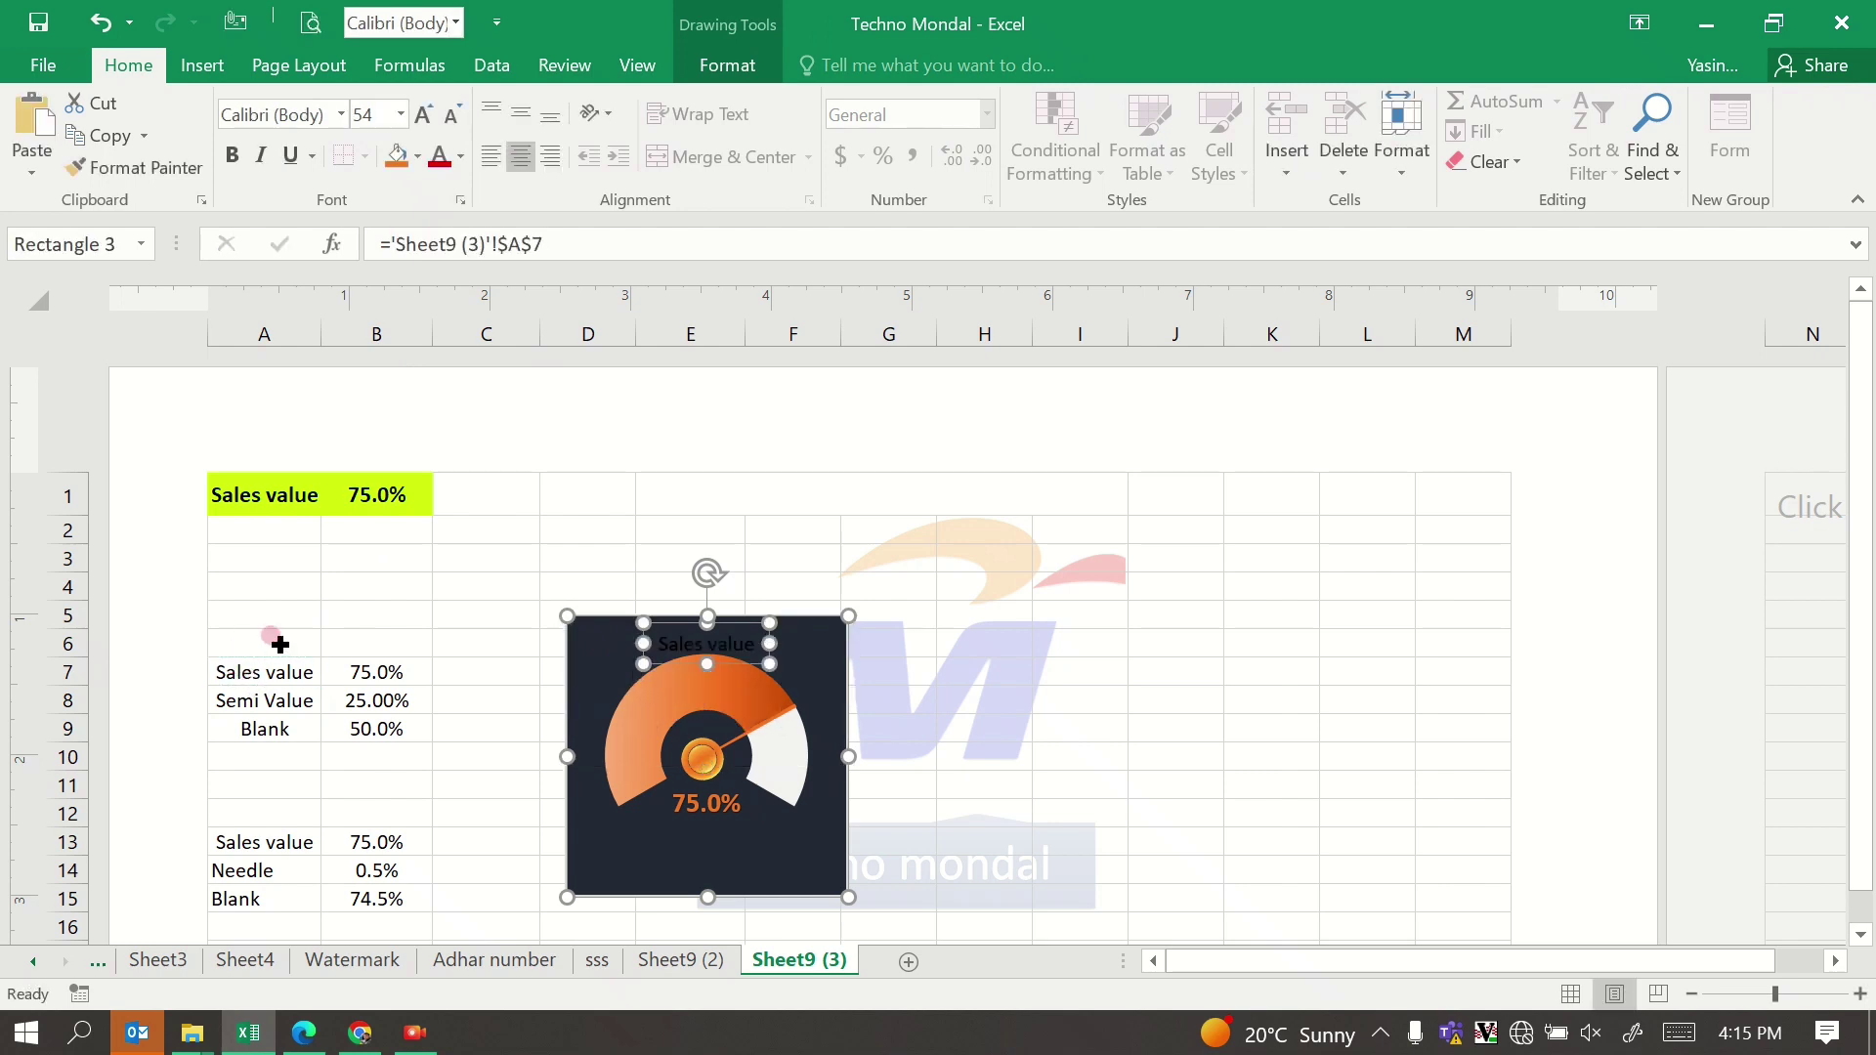
Step: Place the Sales value caption below 75.0% and copy the label's orange bold formatting onto it
click(655, 652)
drag(670, 674, 664, 869)
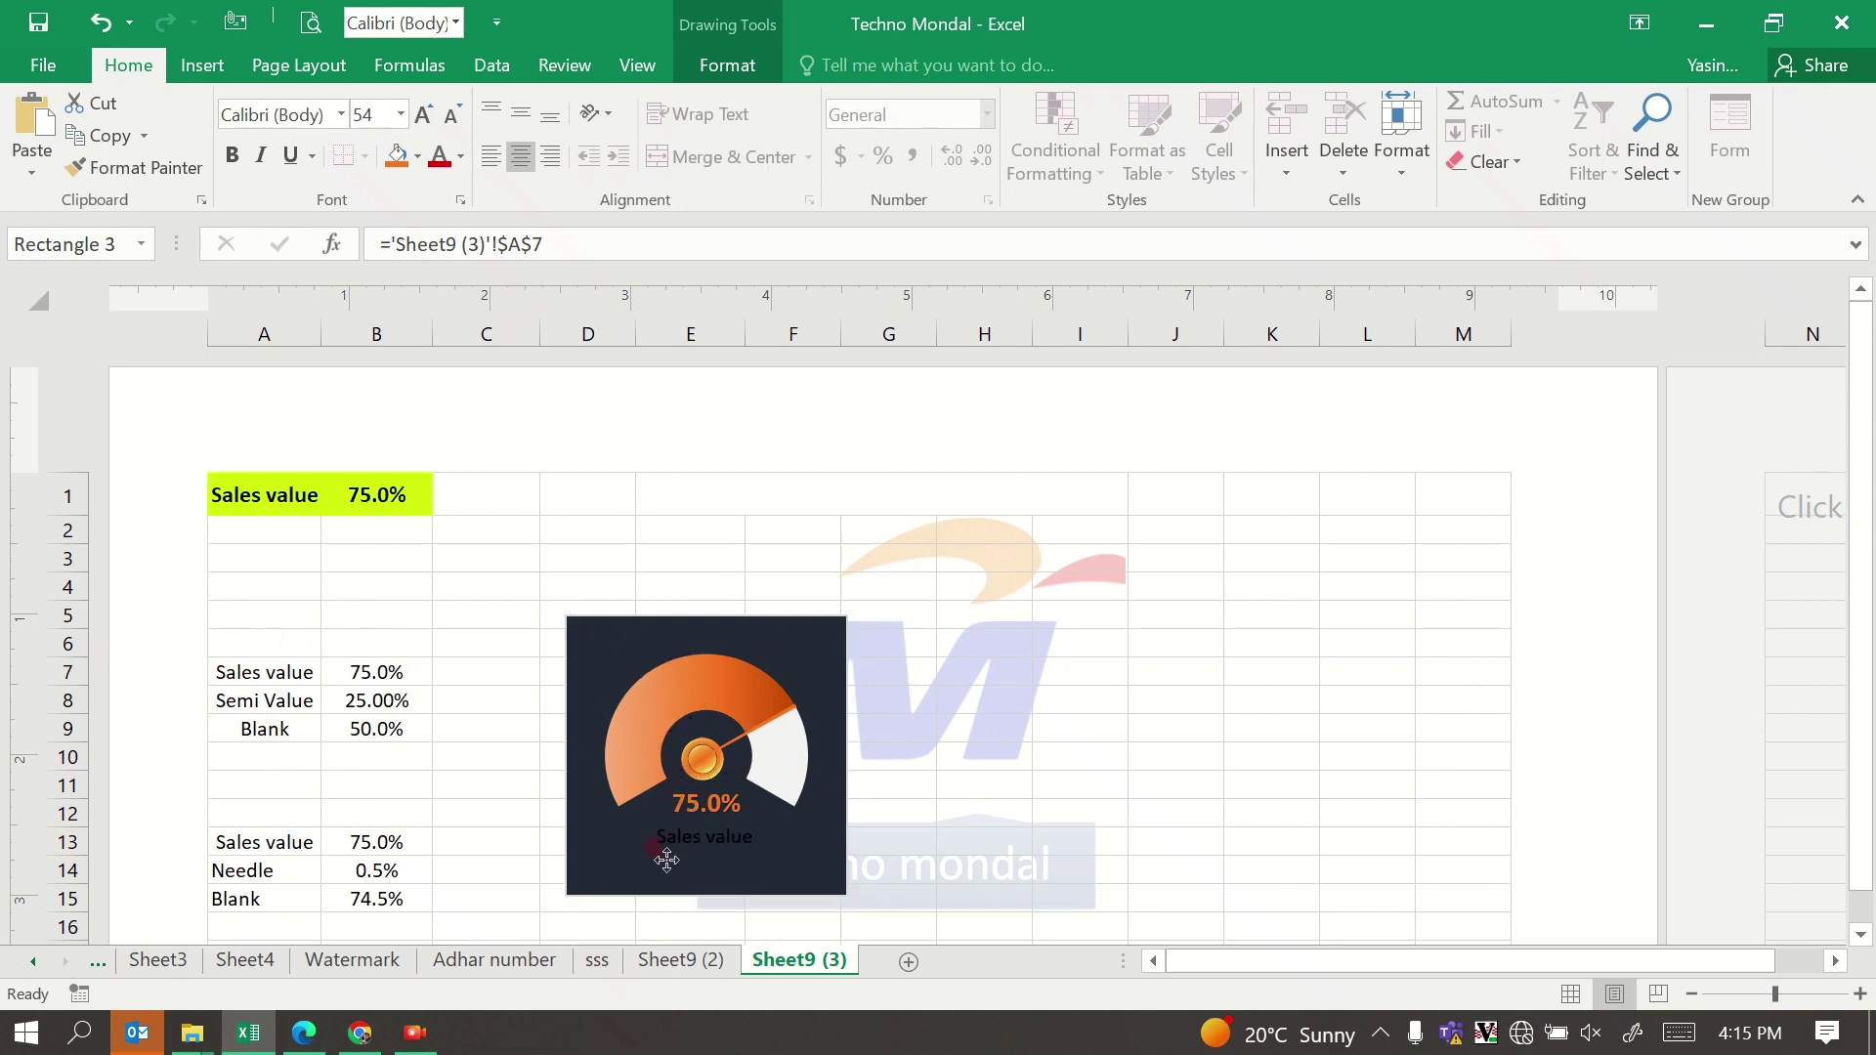
click(679, 786)
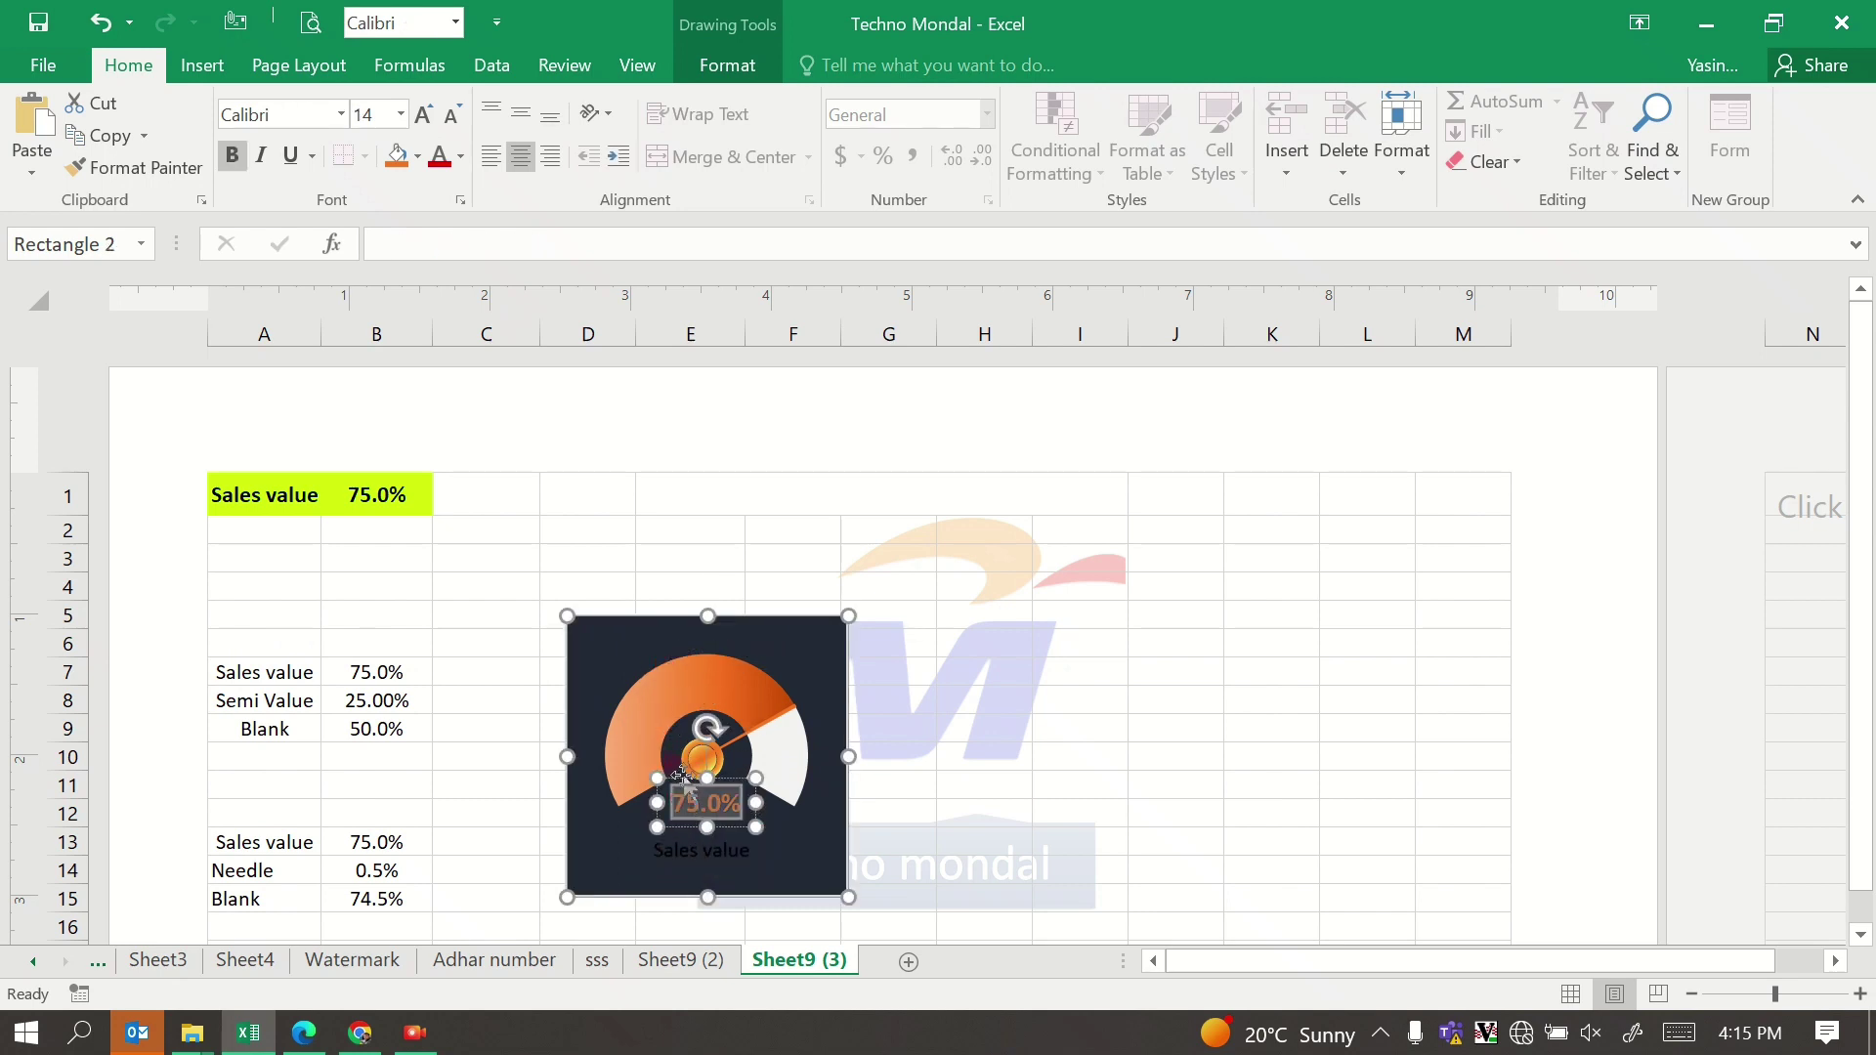
click(137, 167)
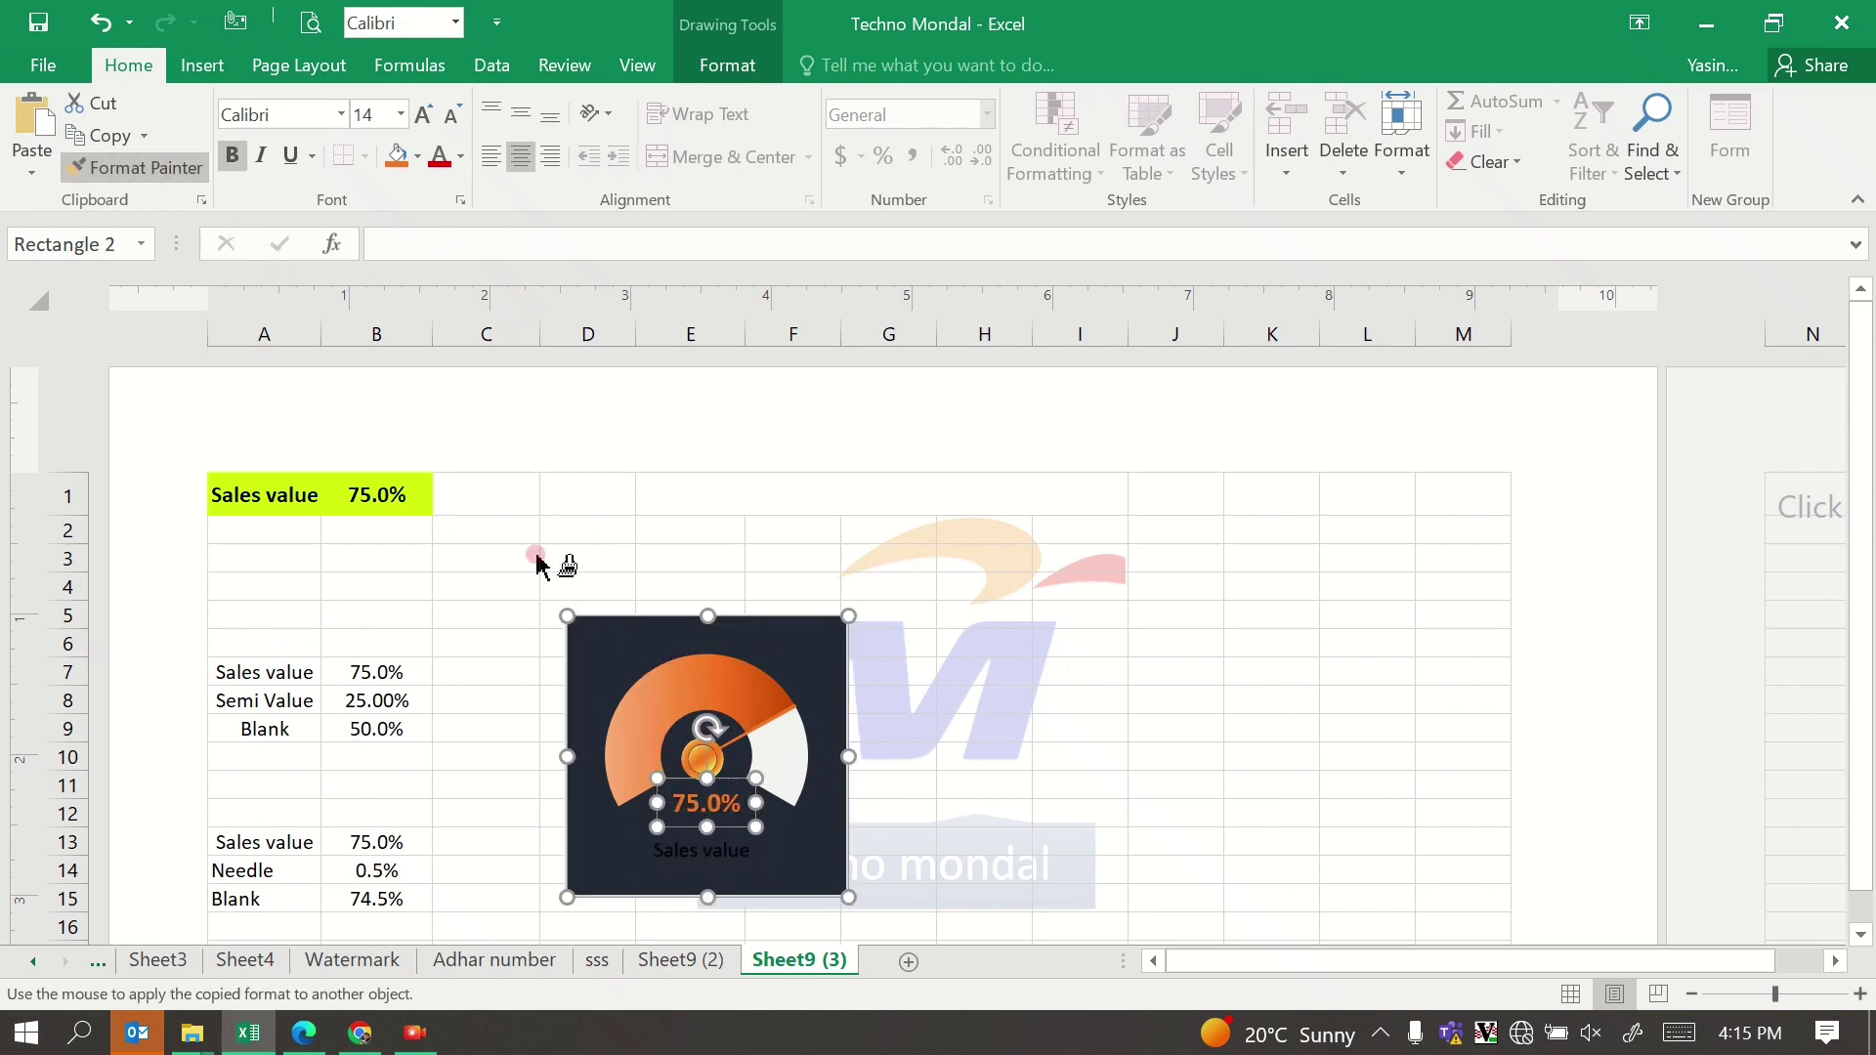
click(683, 859)
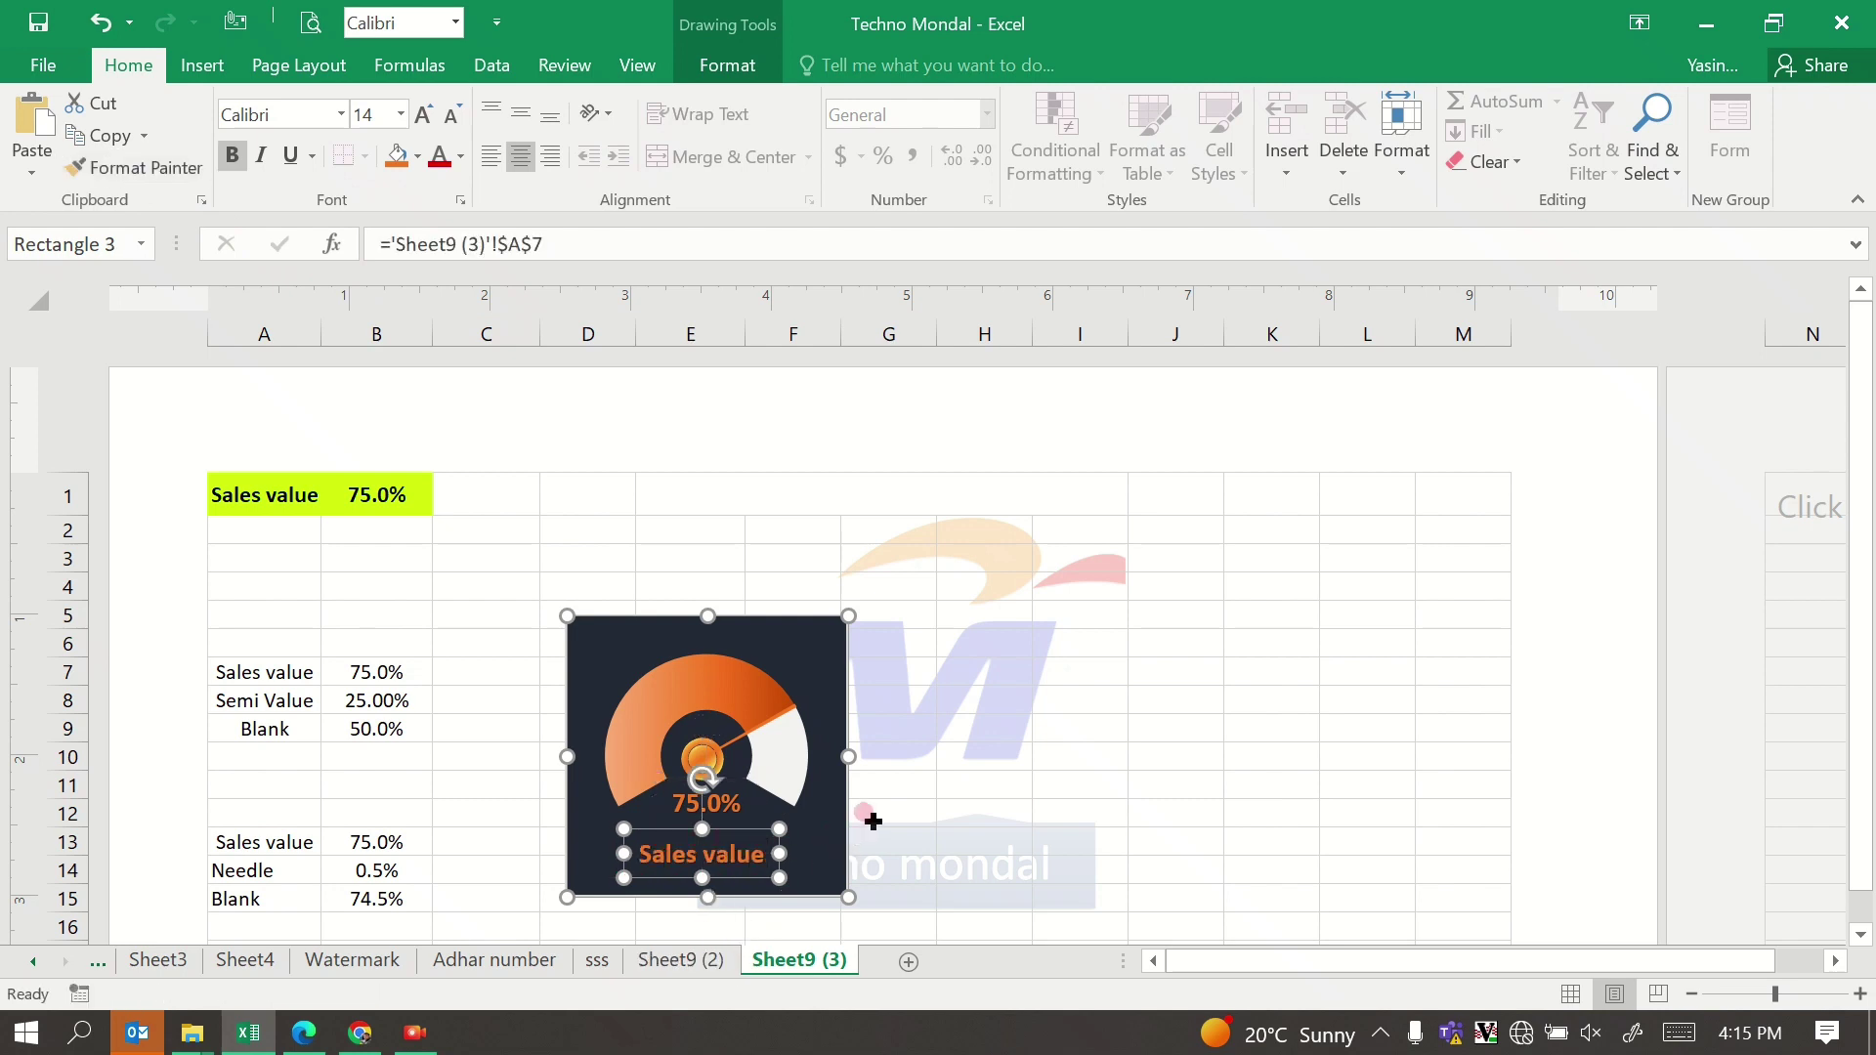
click(1139, 757)
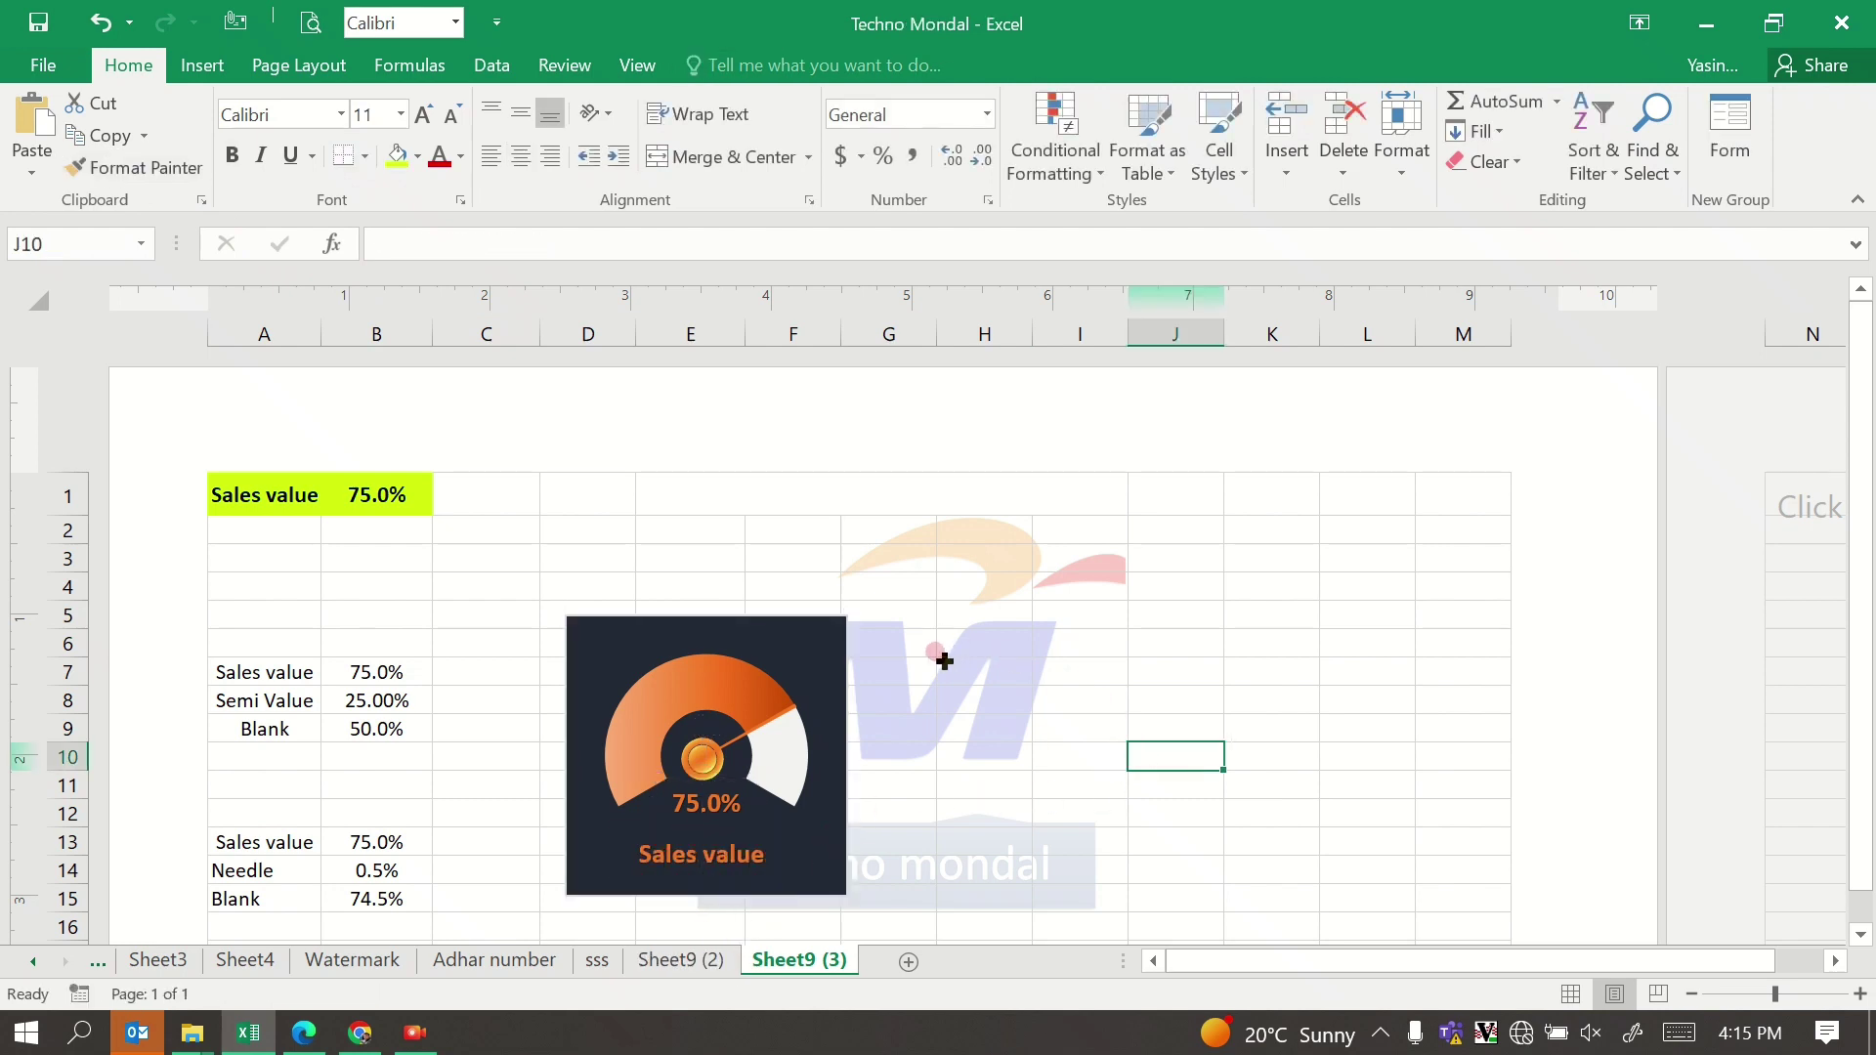
Step: Duplicate the finished gauge twice with Ctrl+D and arrange the three gauges in a row
click(370, 499)
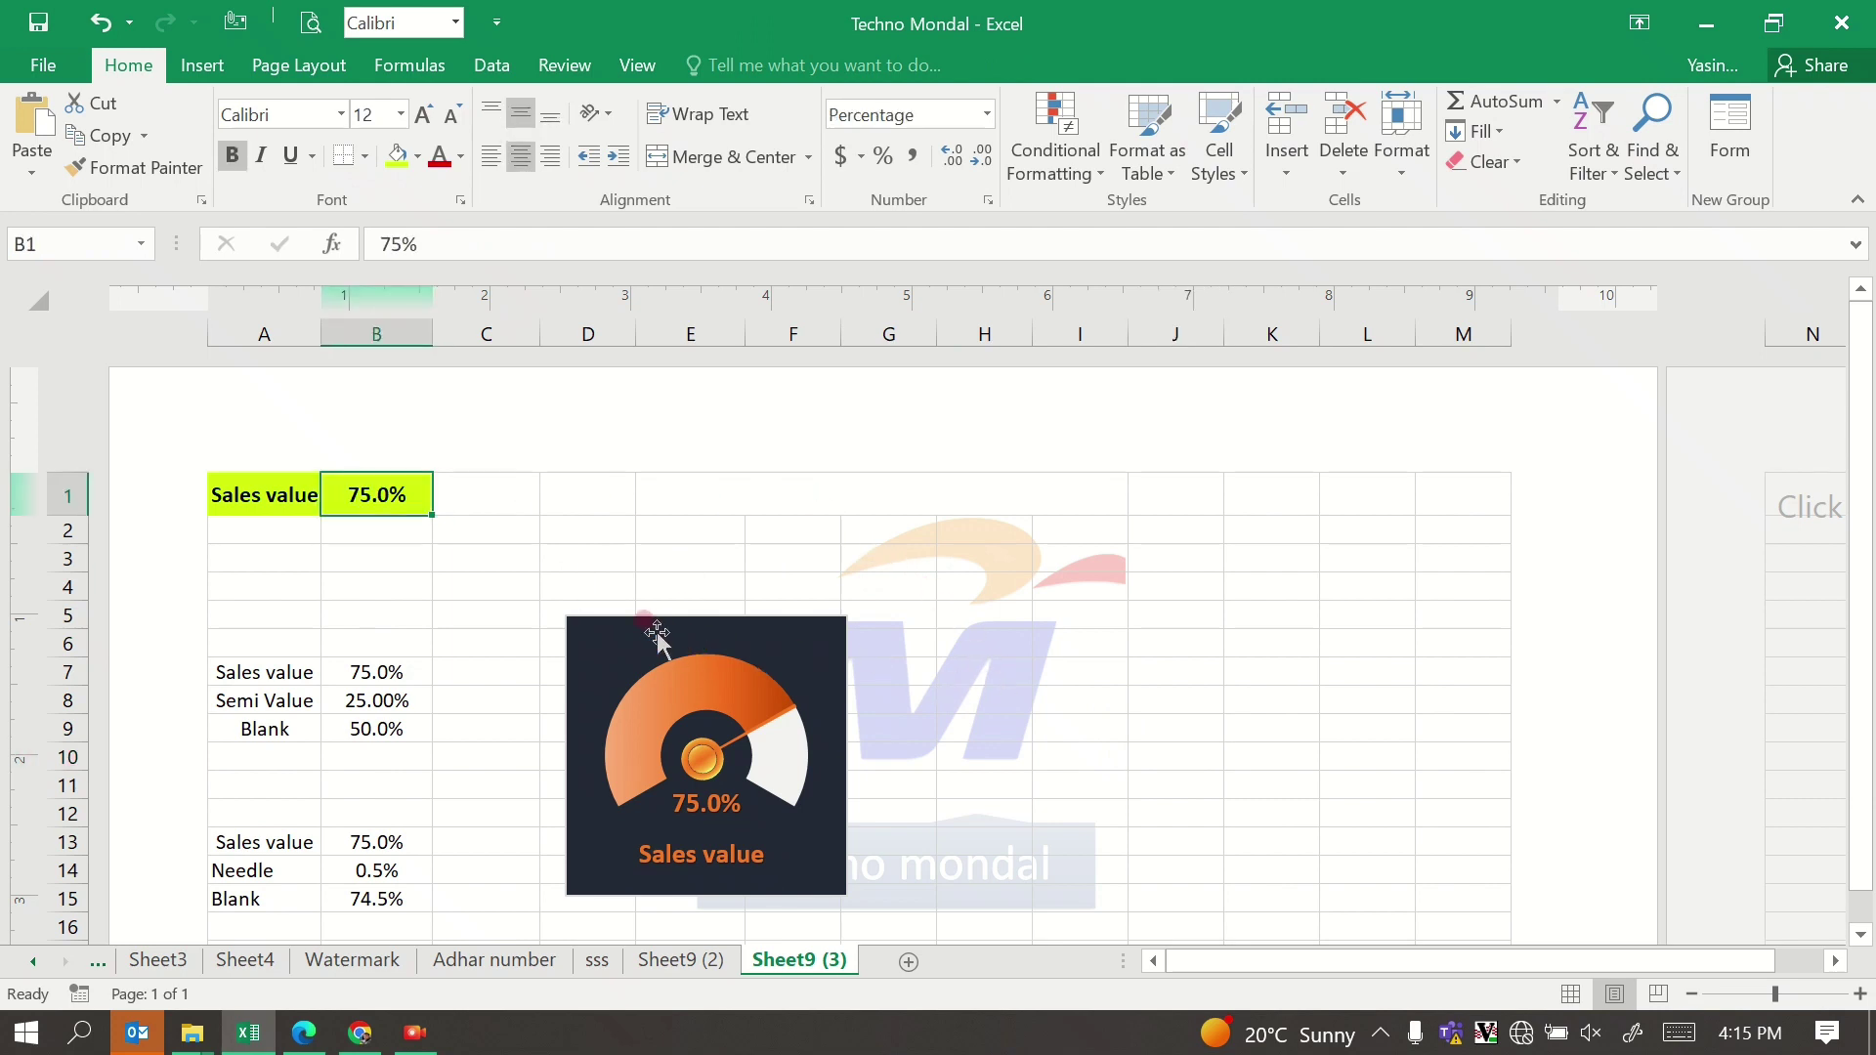
click(609, 627)
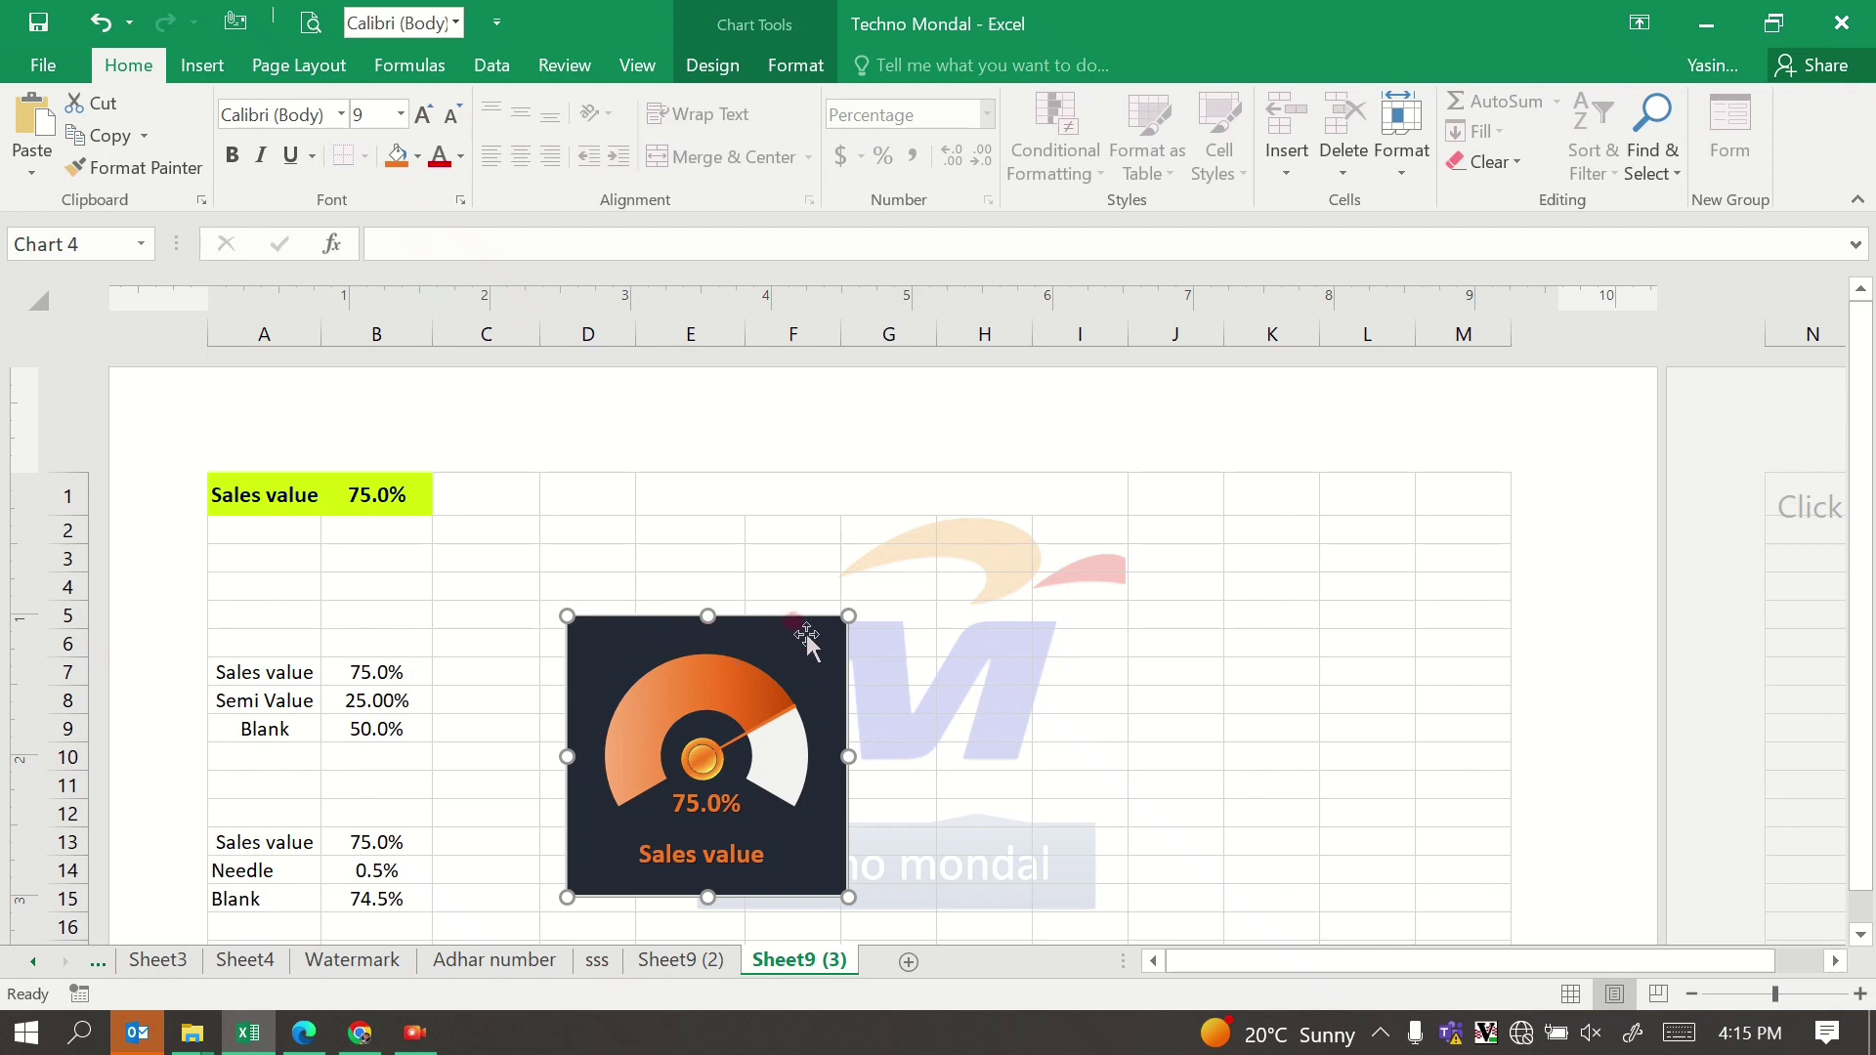
key(ctrl+d)
key(ctrl+d)
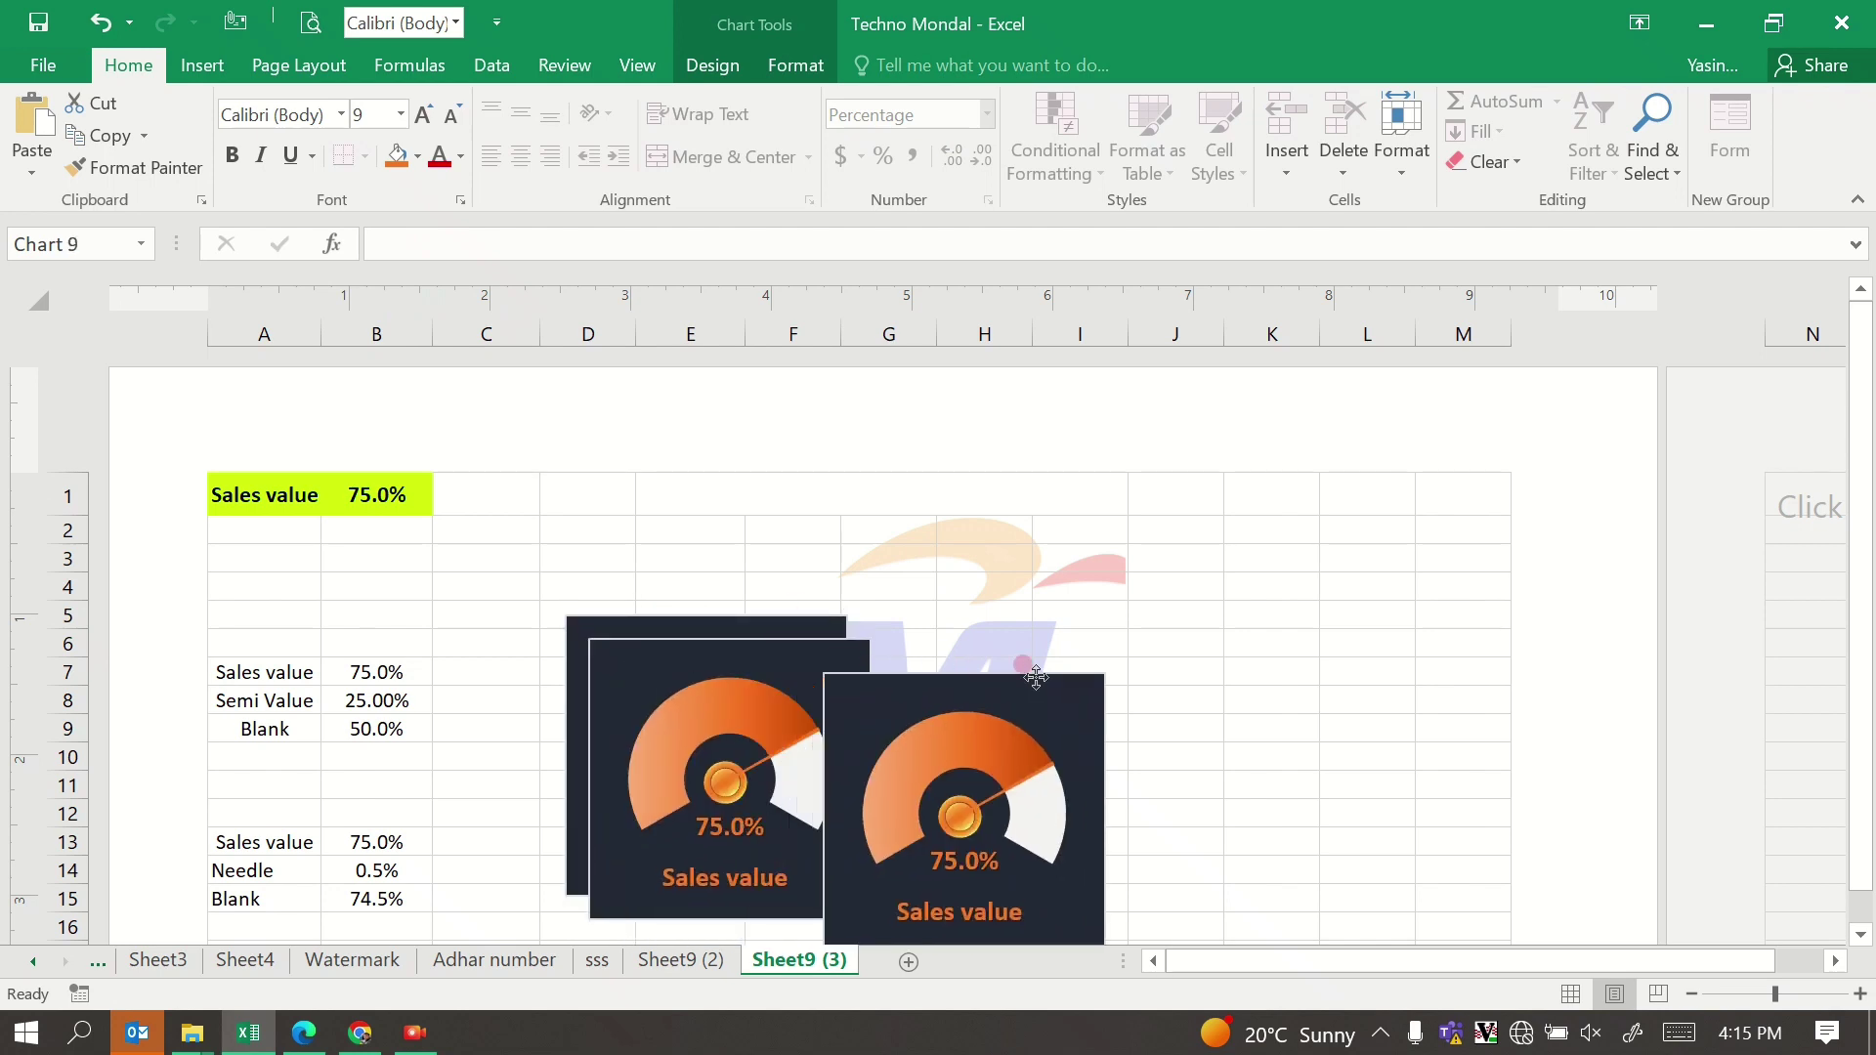
drag(781, 669, 1225, 615)
click(833, 640)
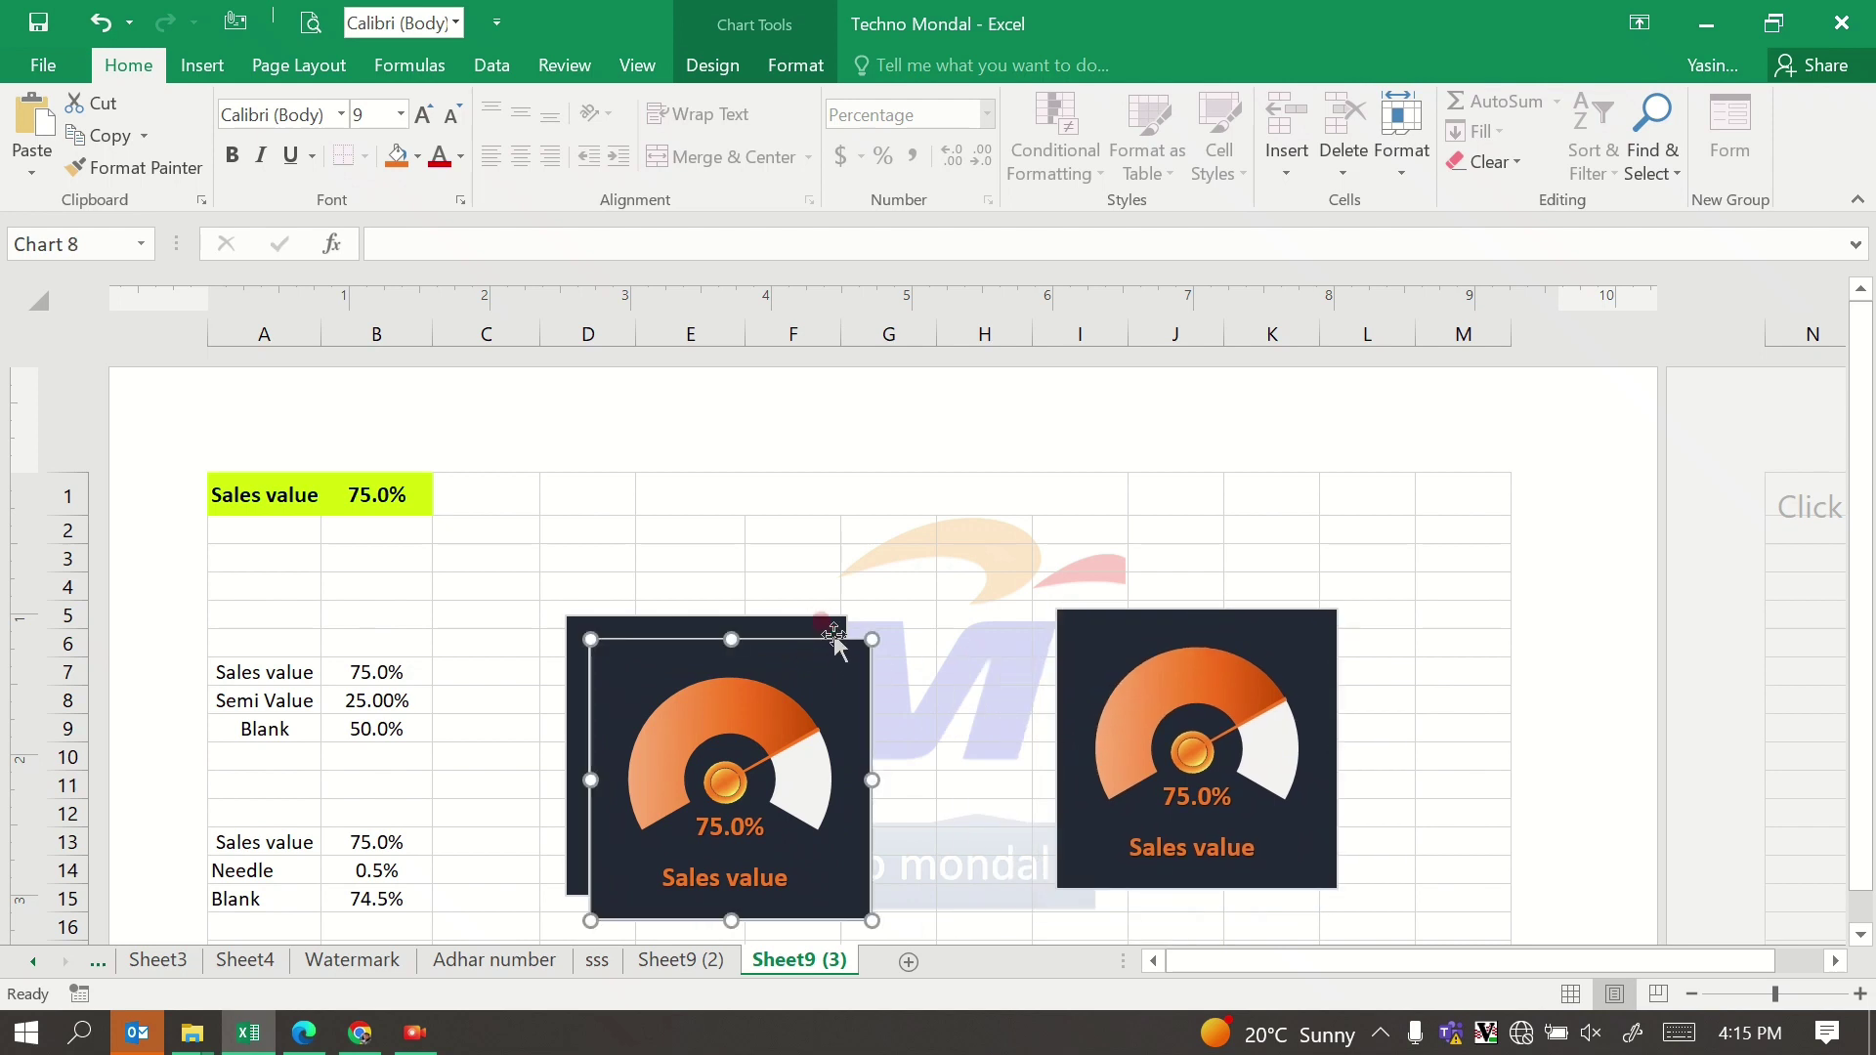
drag(833, 640, 1416, 654)
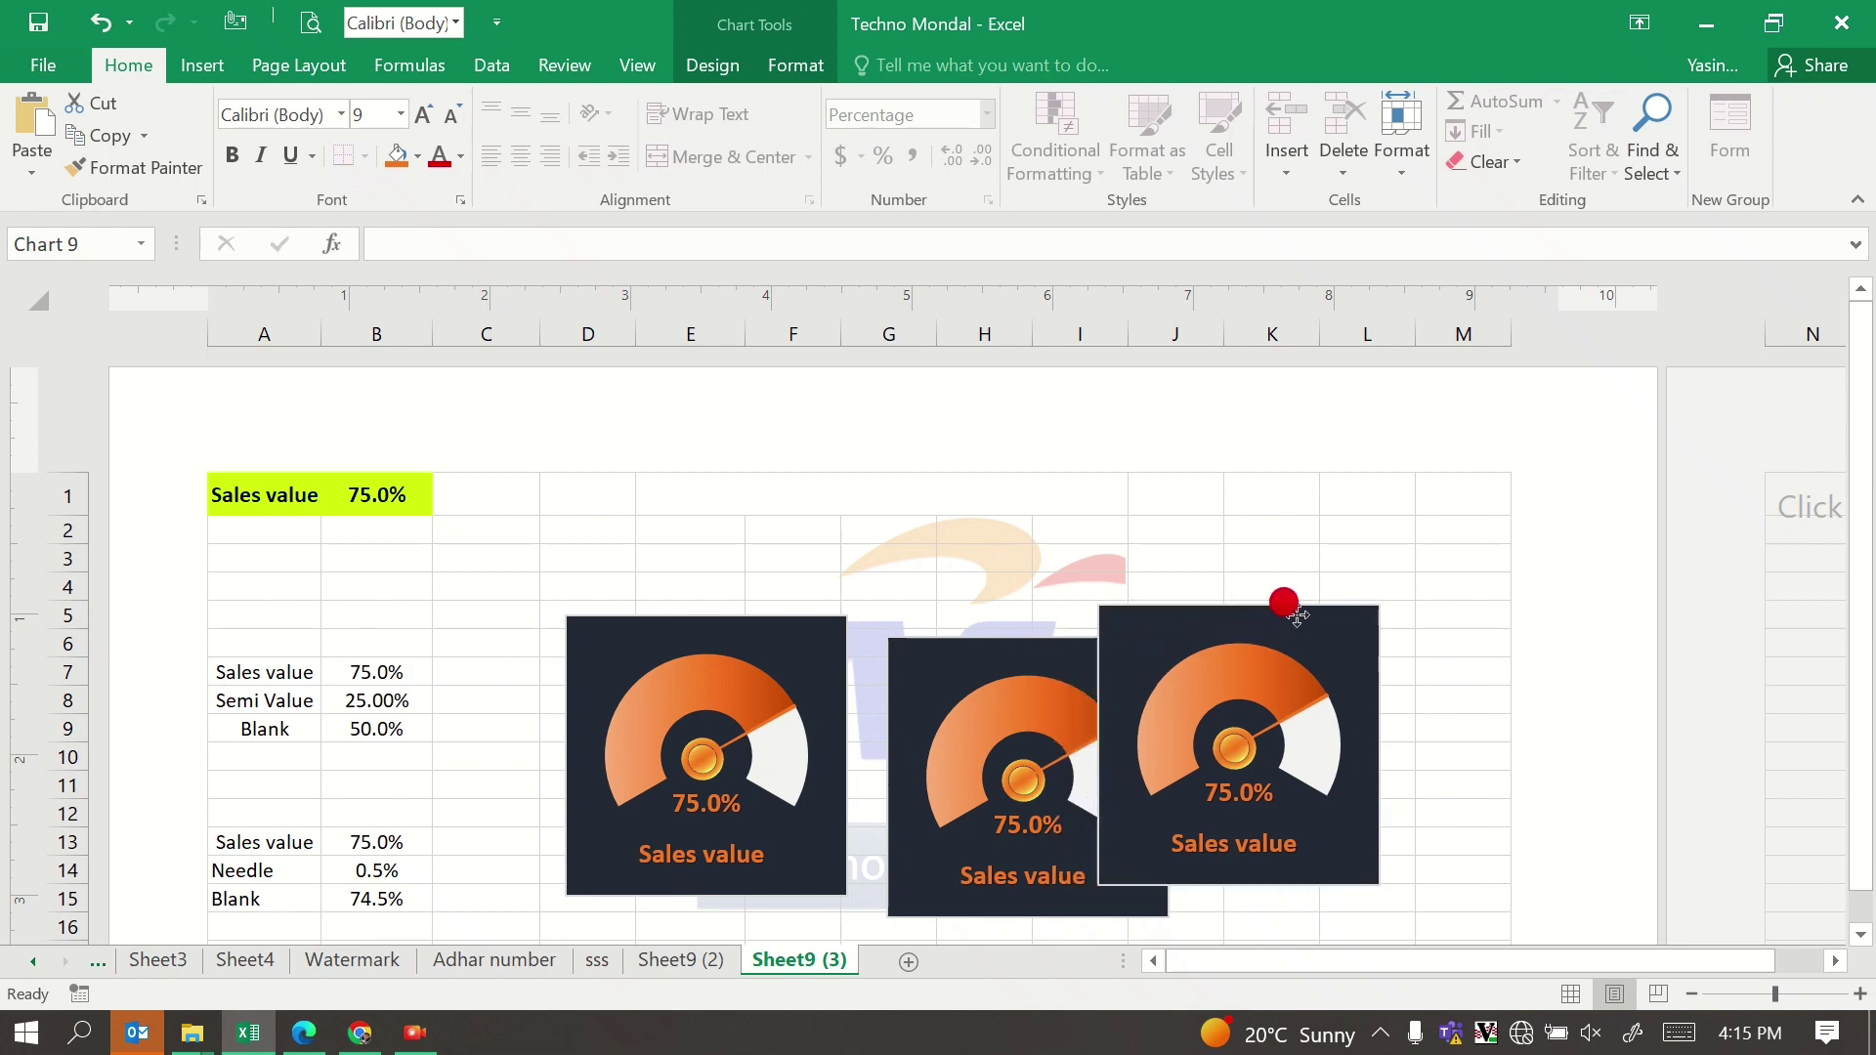
click(924, 643)
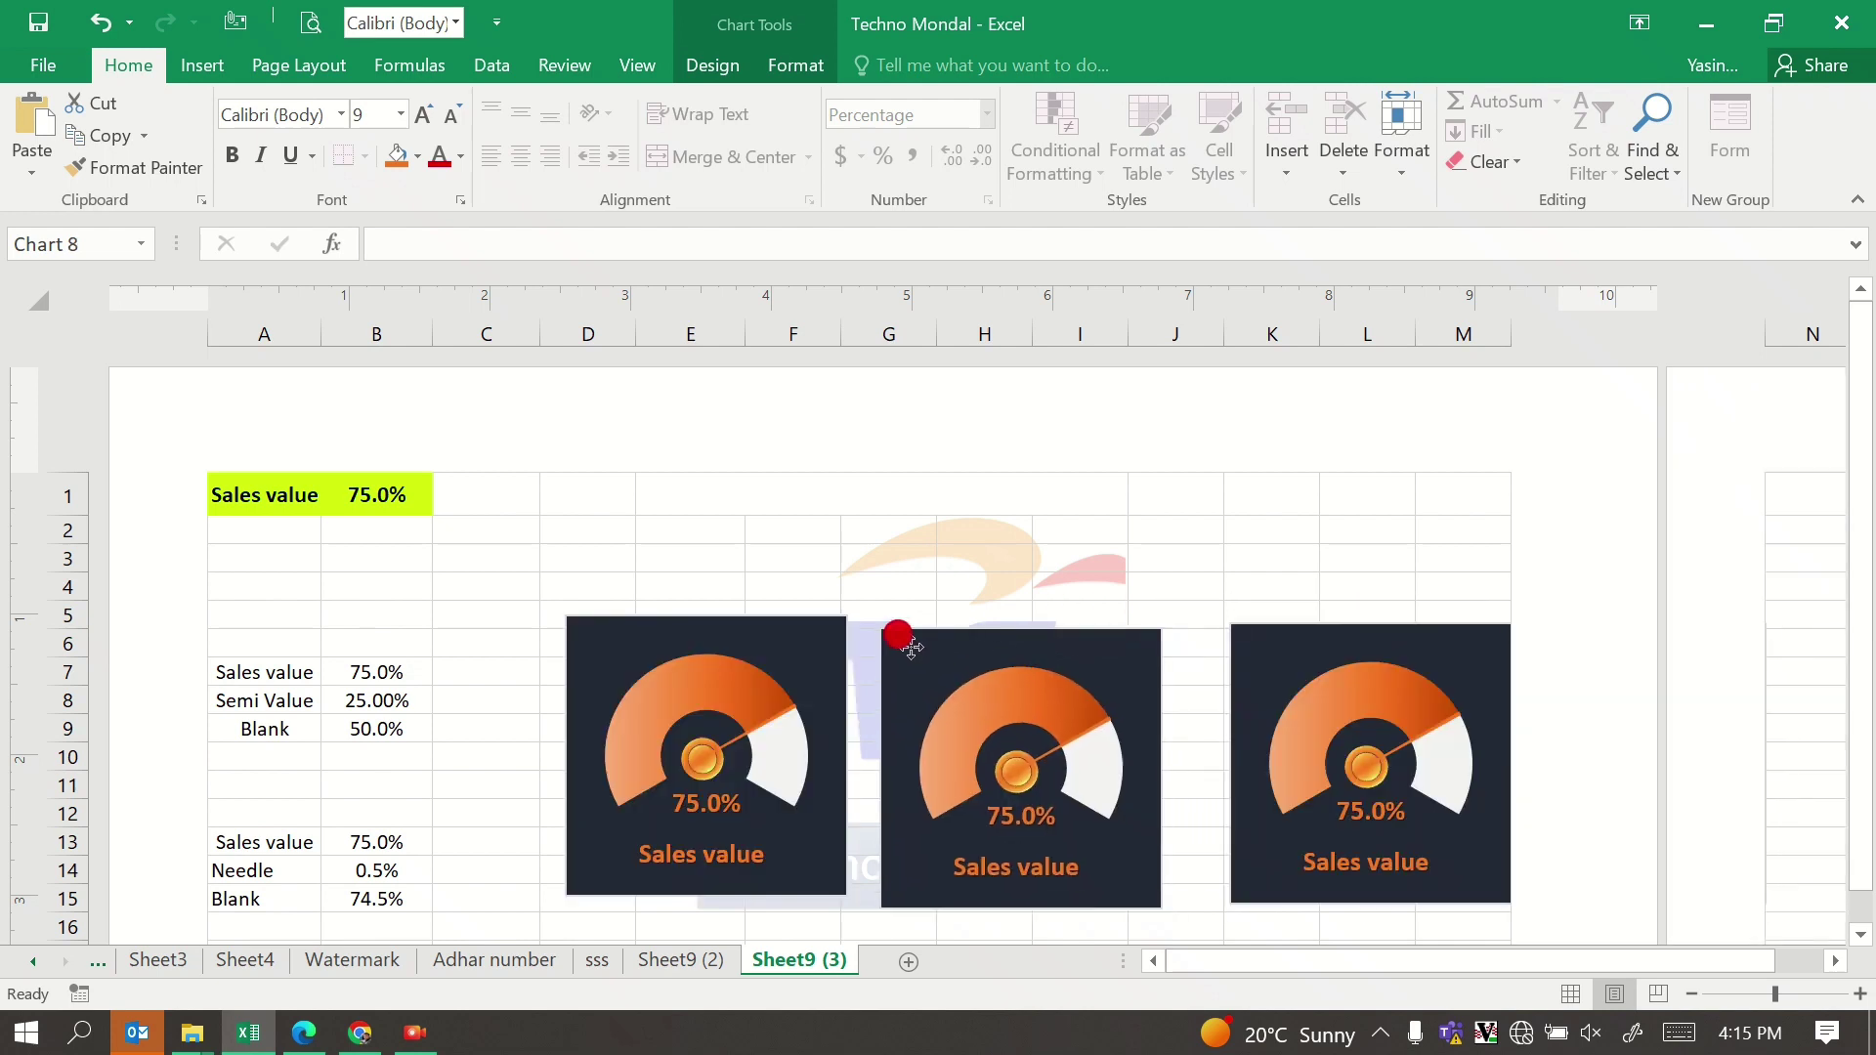
drag(899, 637, 887, 635)
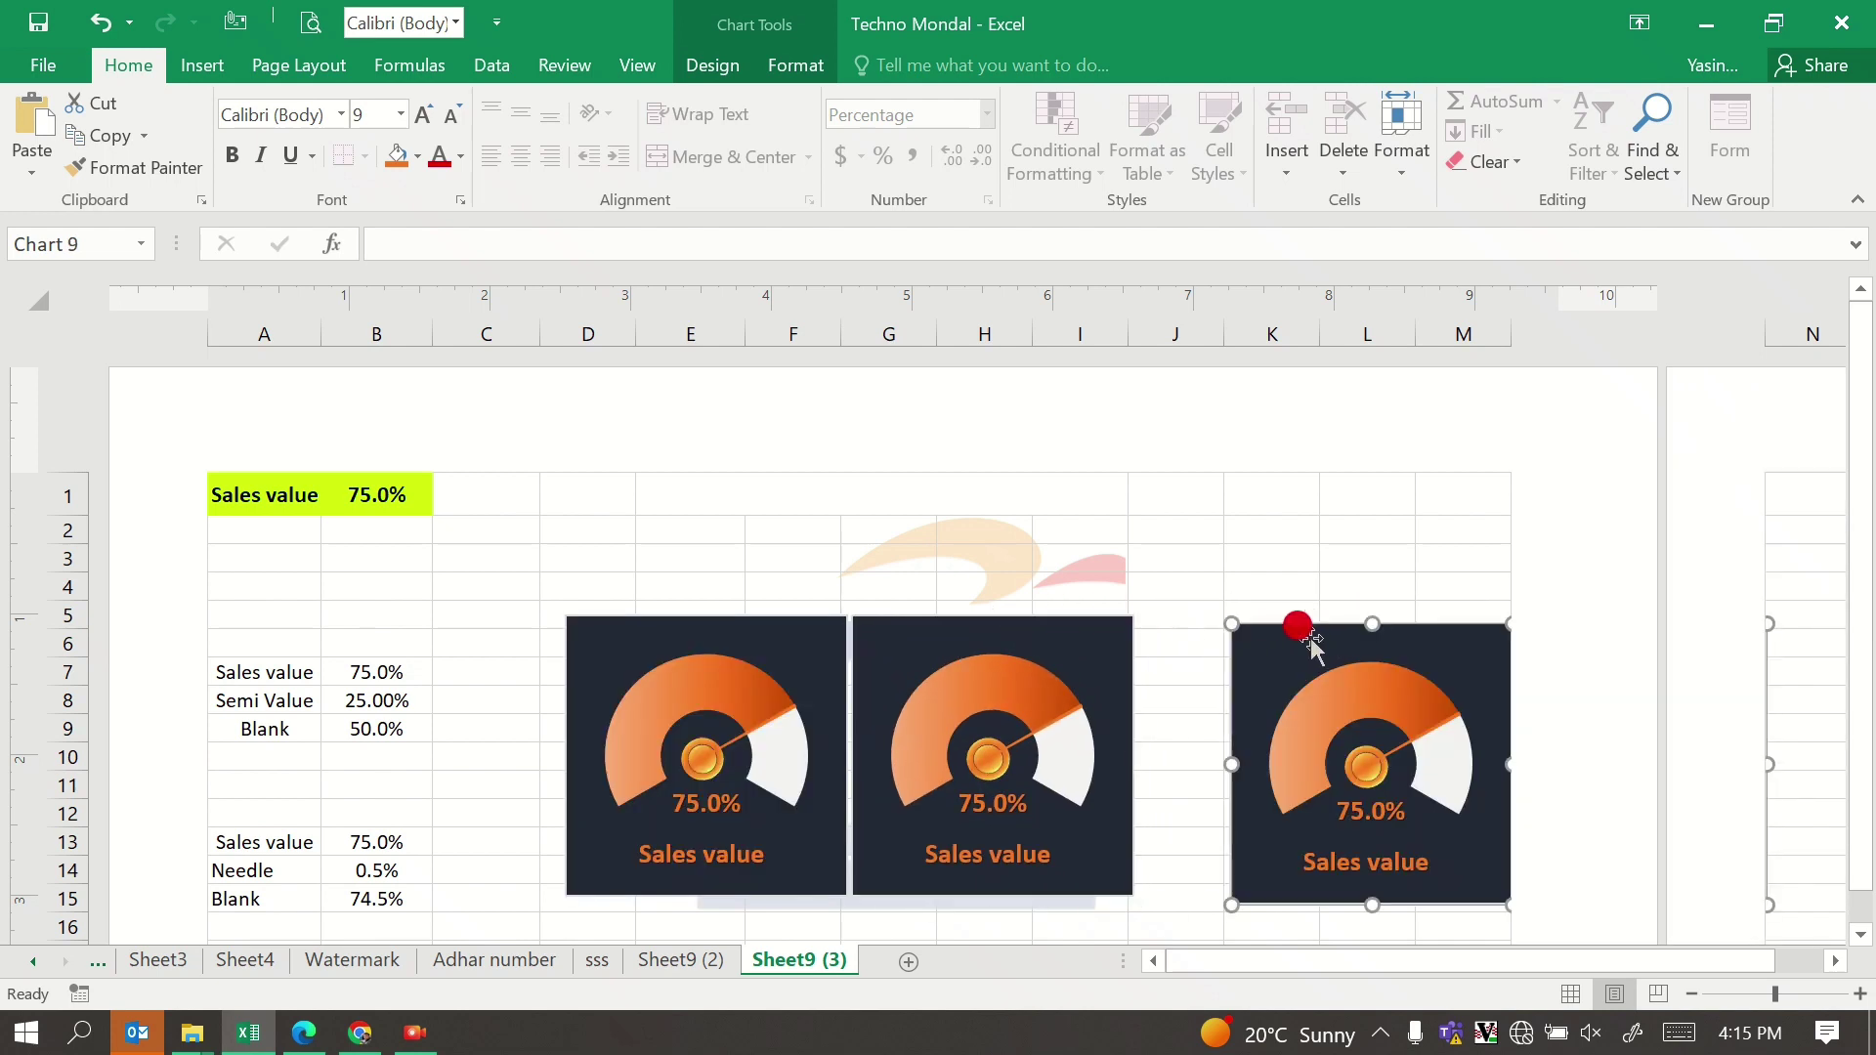
drag(1301, 633, 1222, 631)
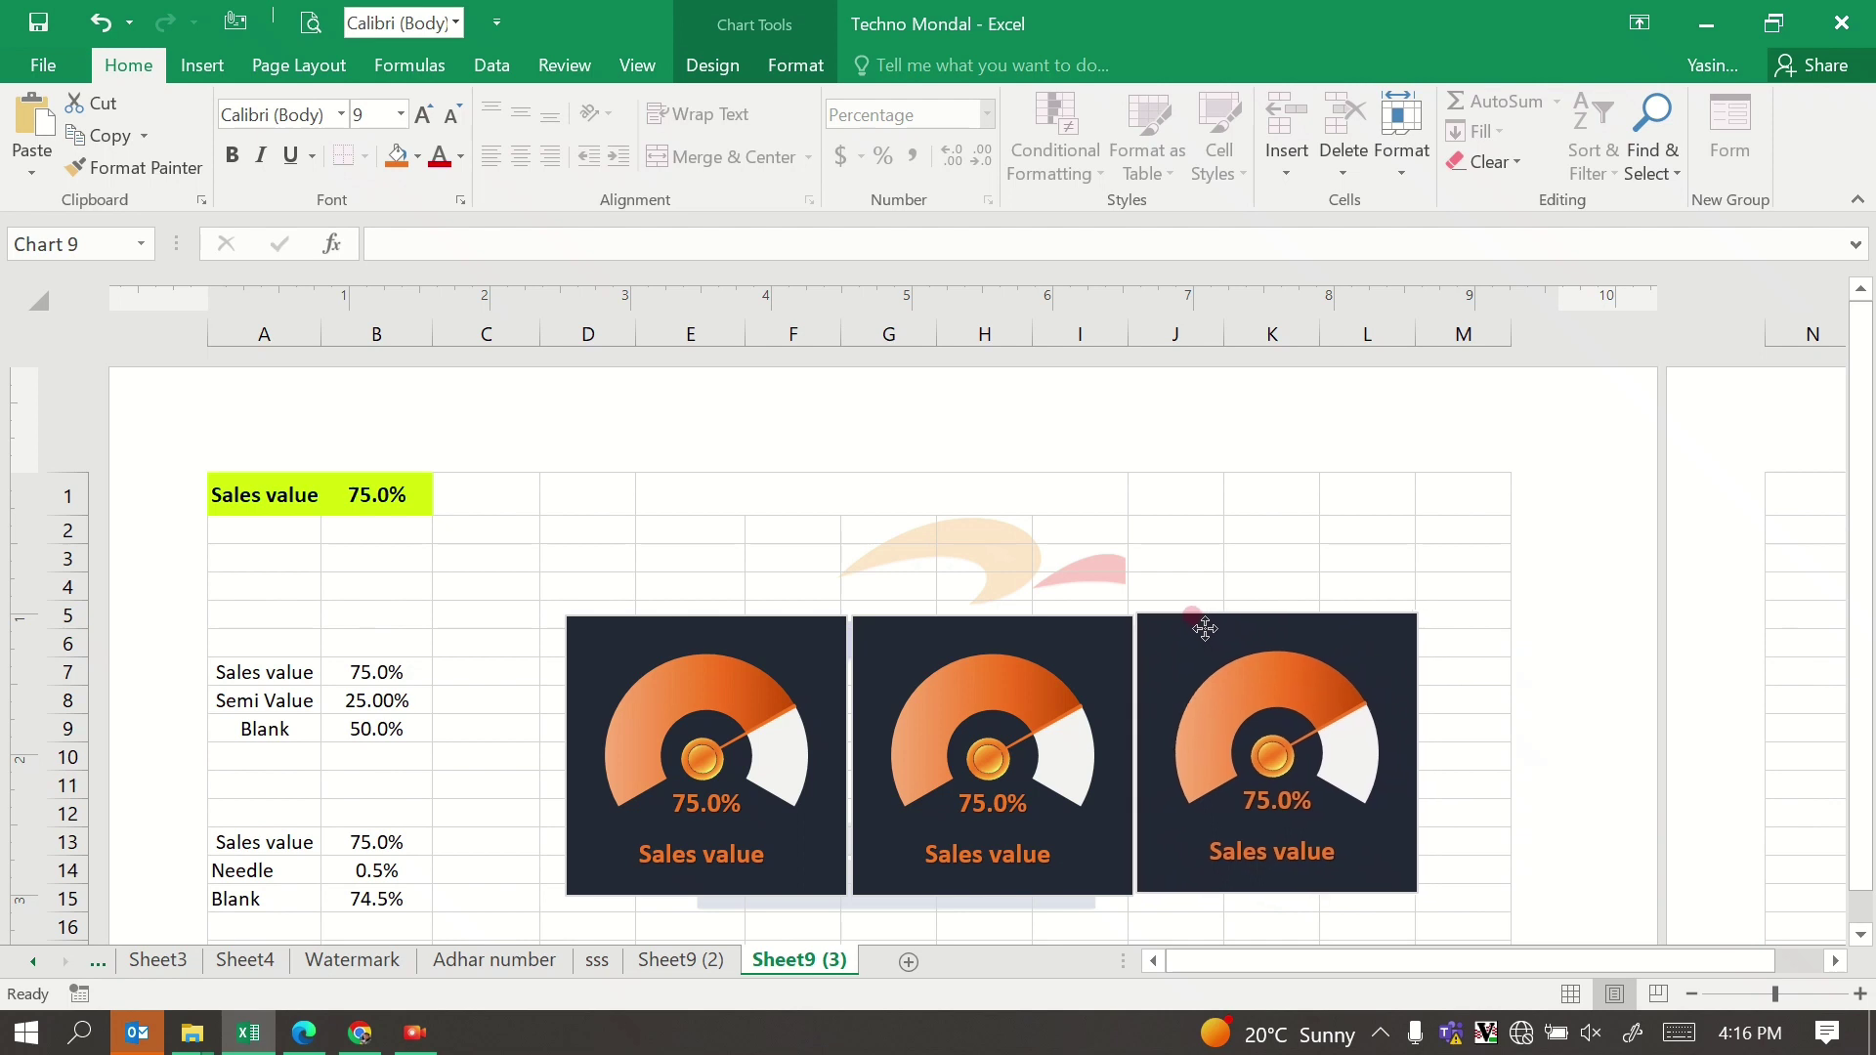
click(1236, 565)
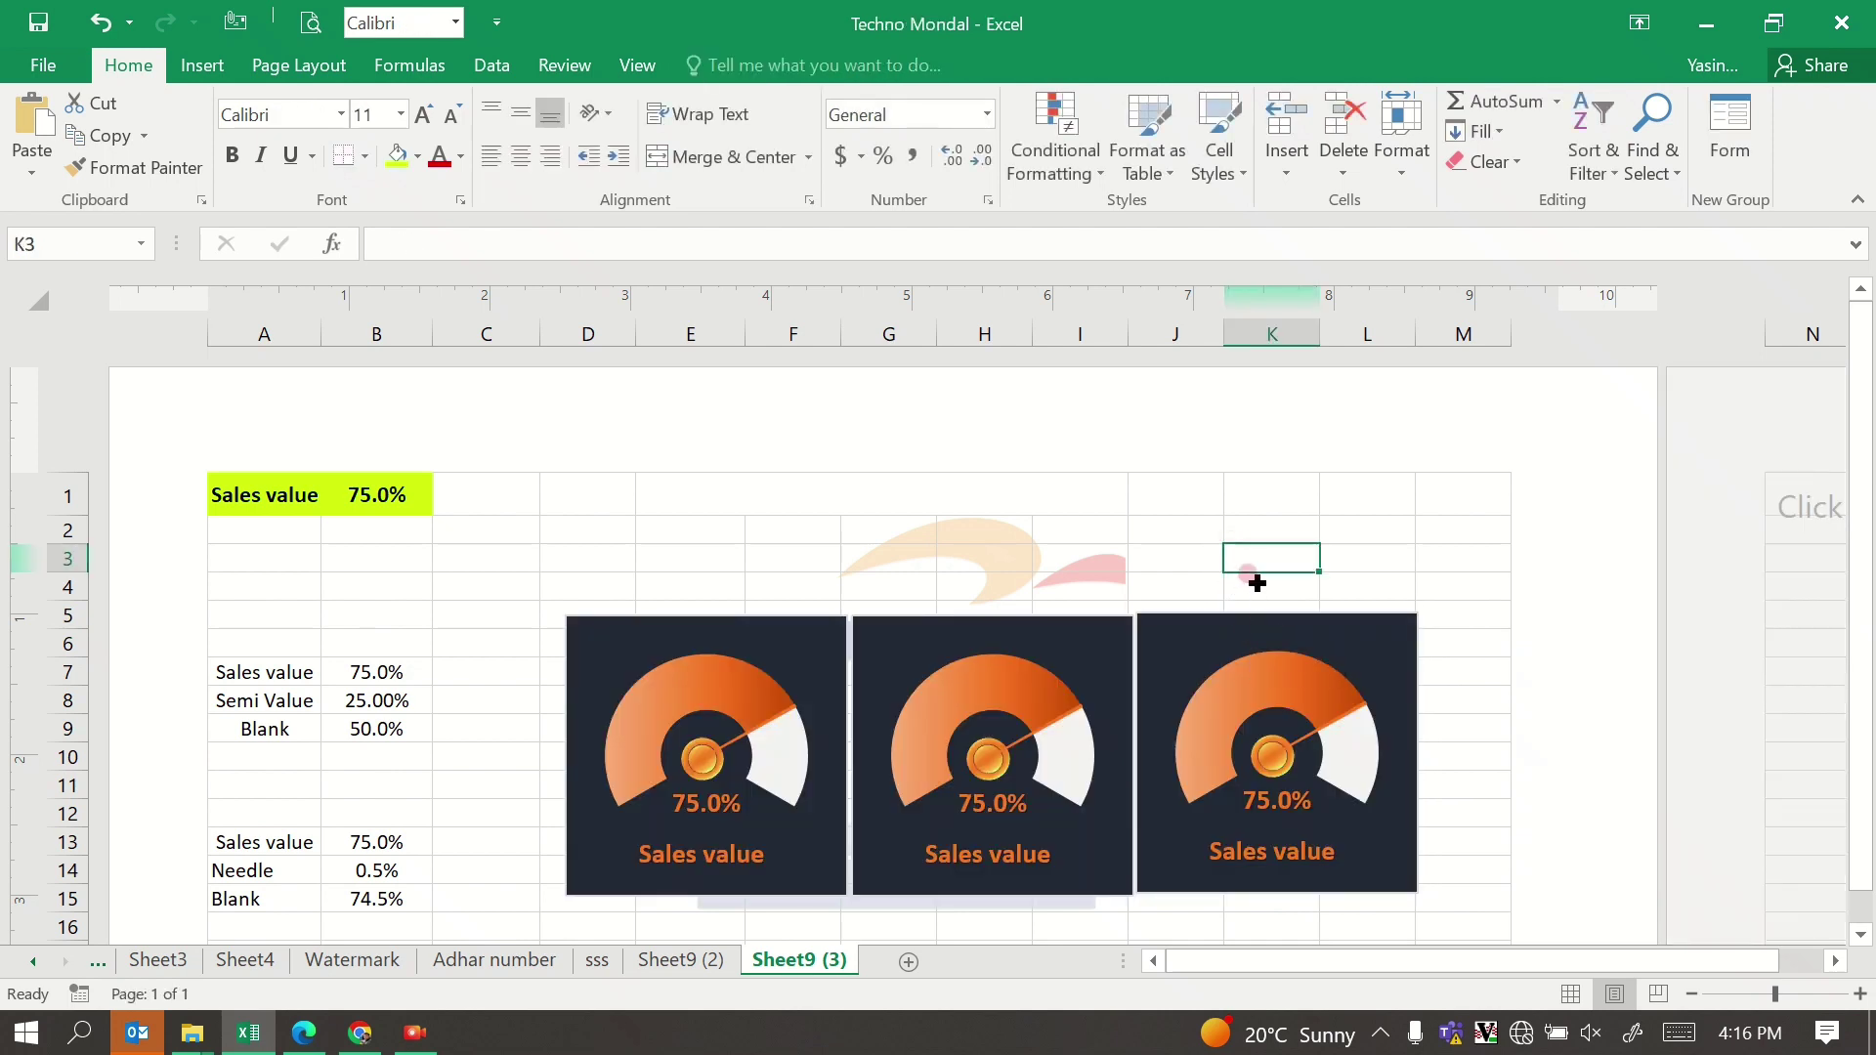
Step: Set the Needle value in B14 to 5%
click(955, 697)
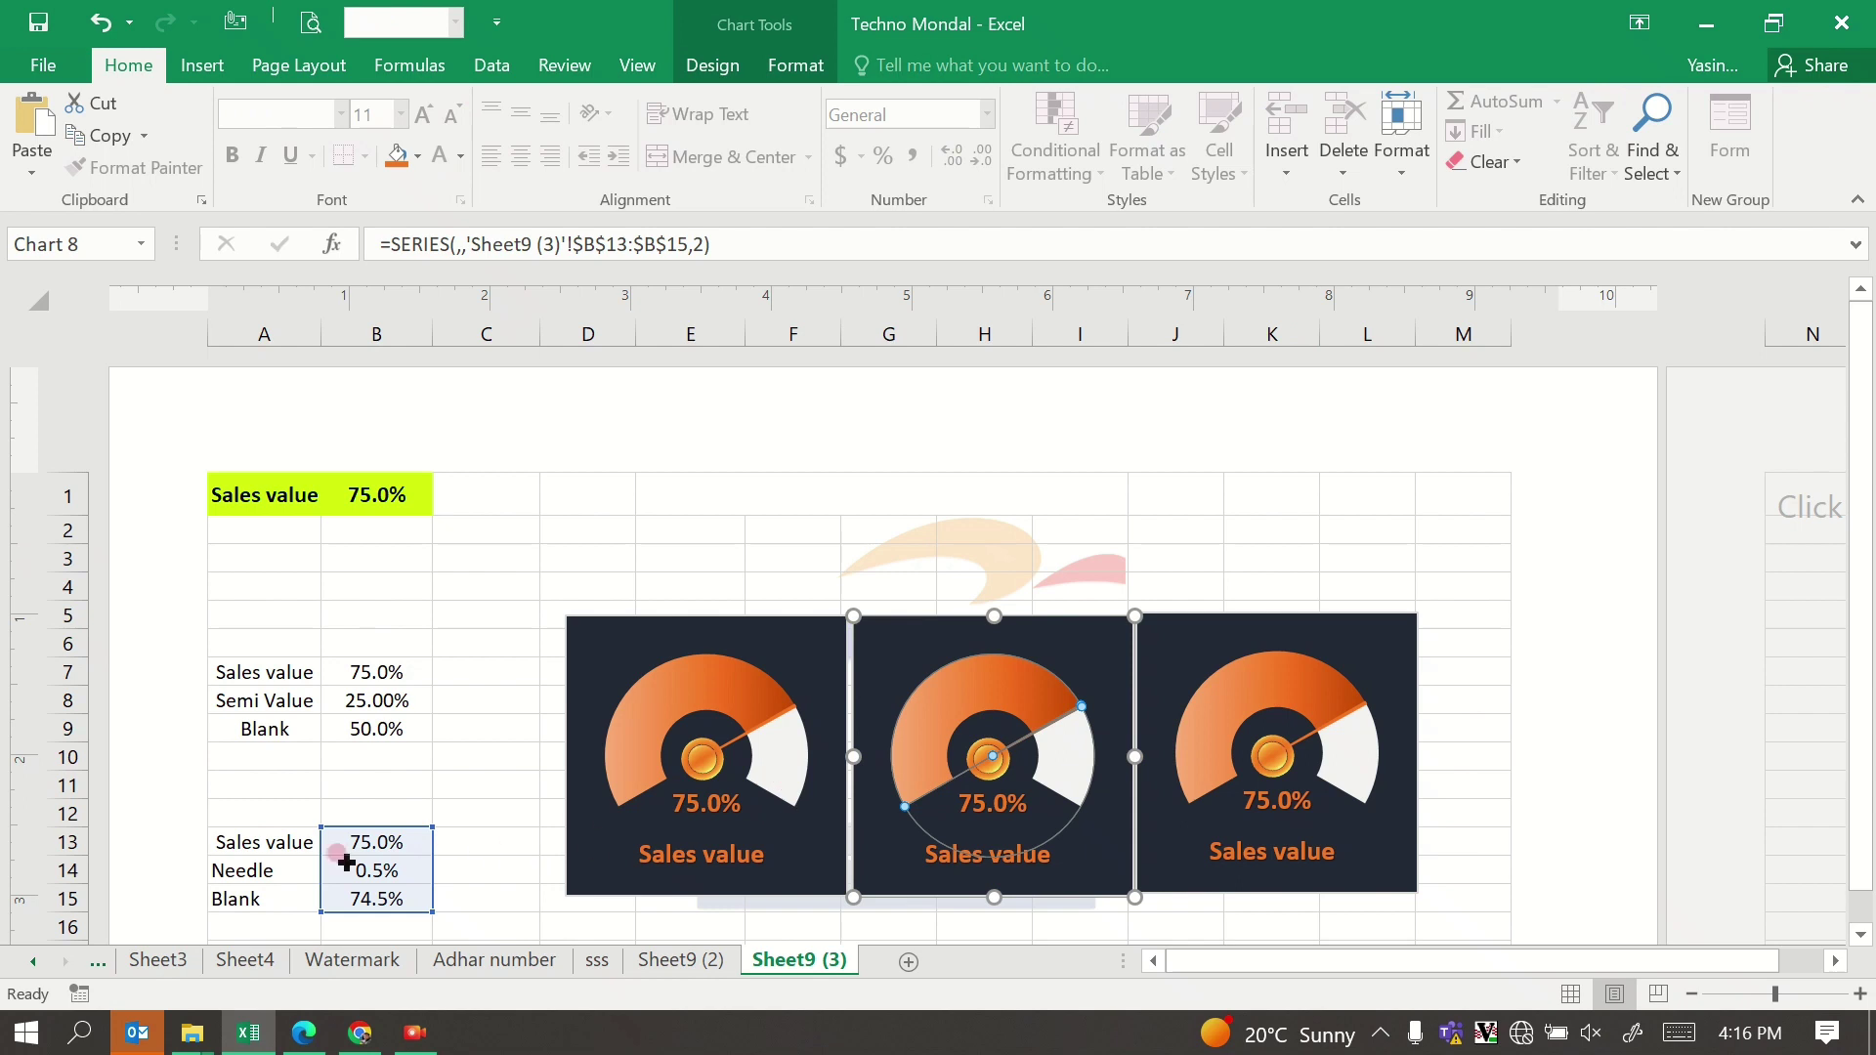
click(376, 871)
text(5)
click(591, 528)
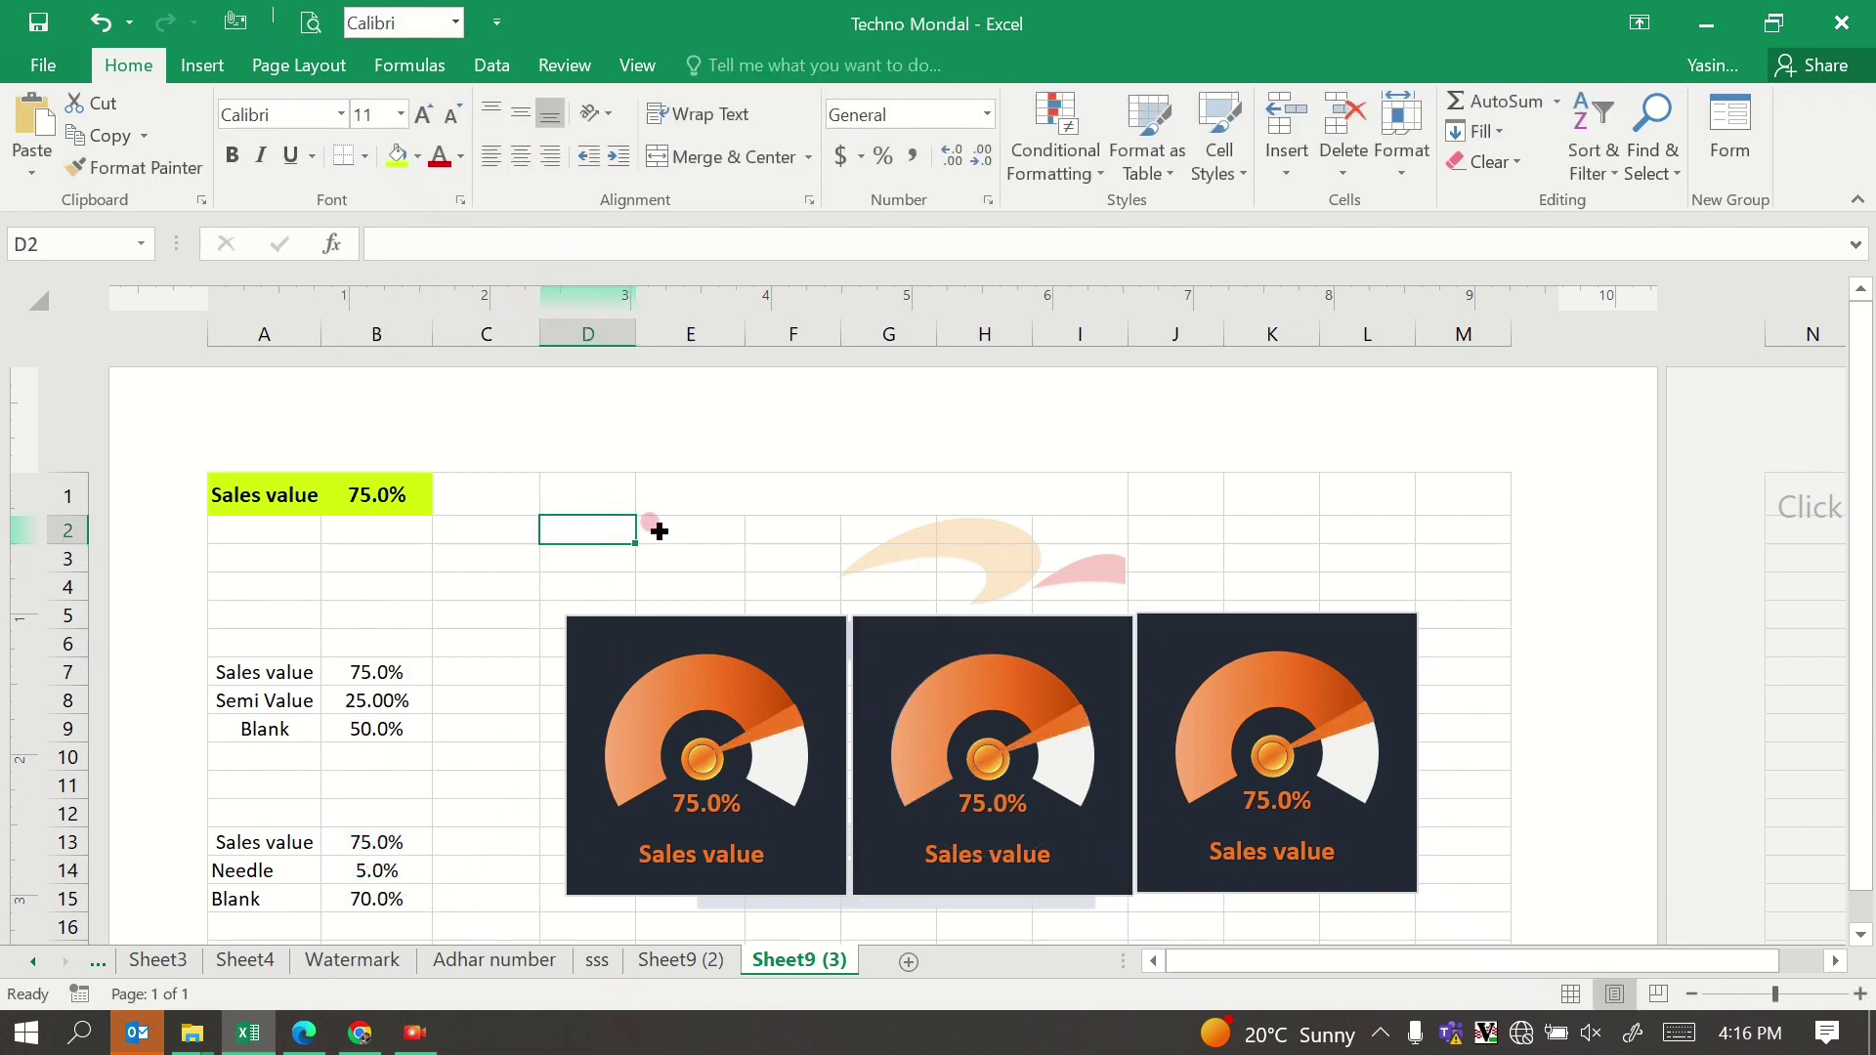
Step: Give the middle gauge's needle slice a solid blue fill and a blue border
click(1072, 743)
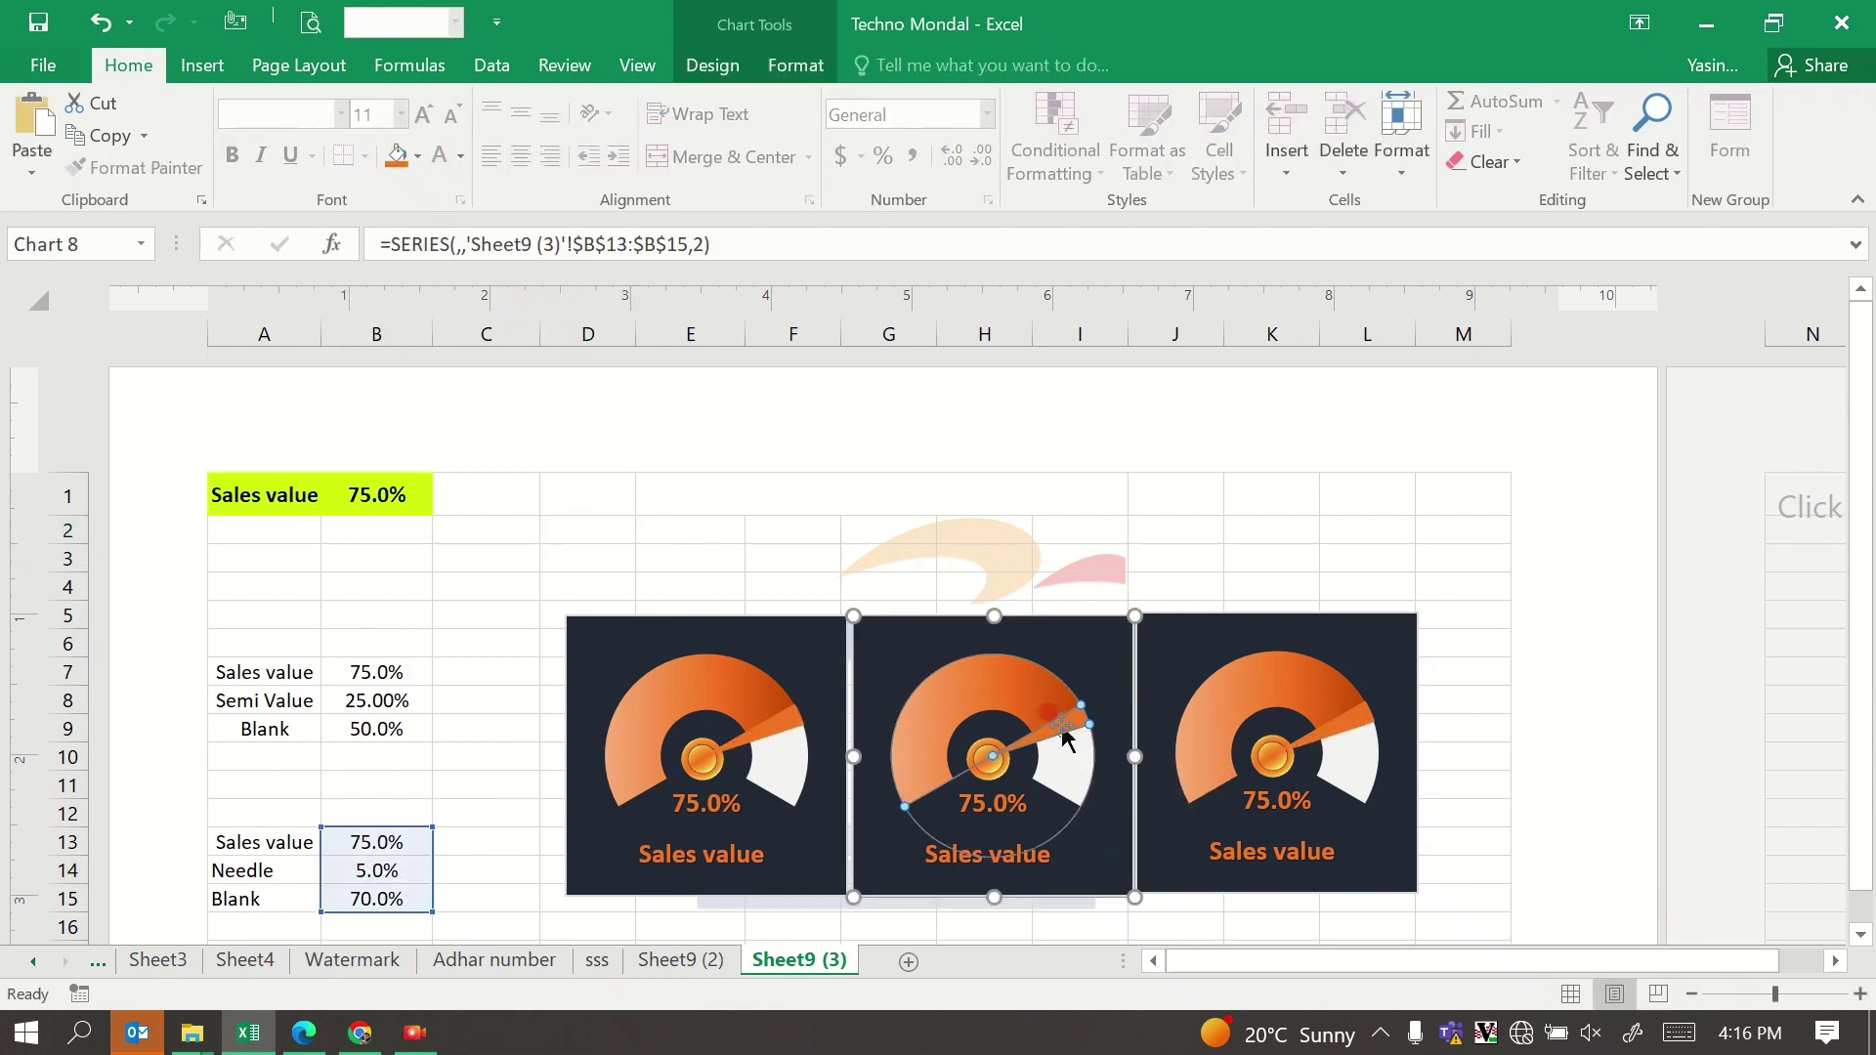
double_click(1062, 731)
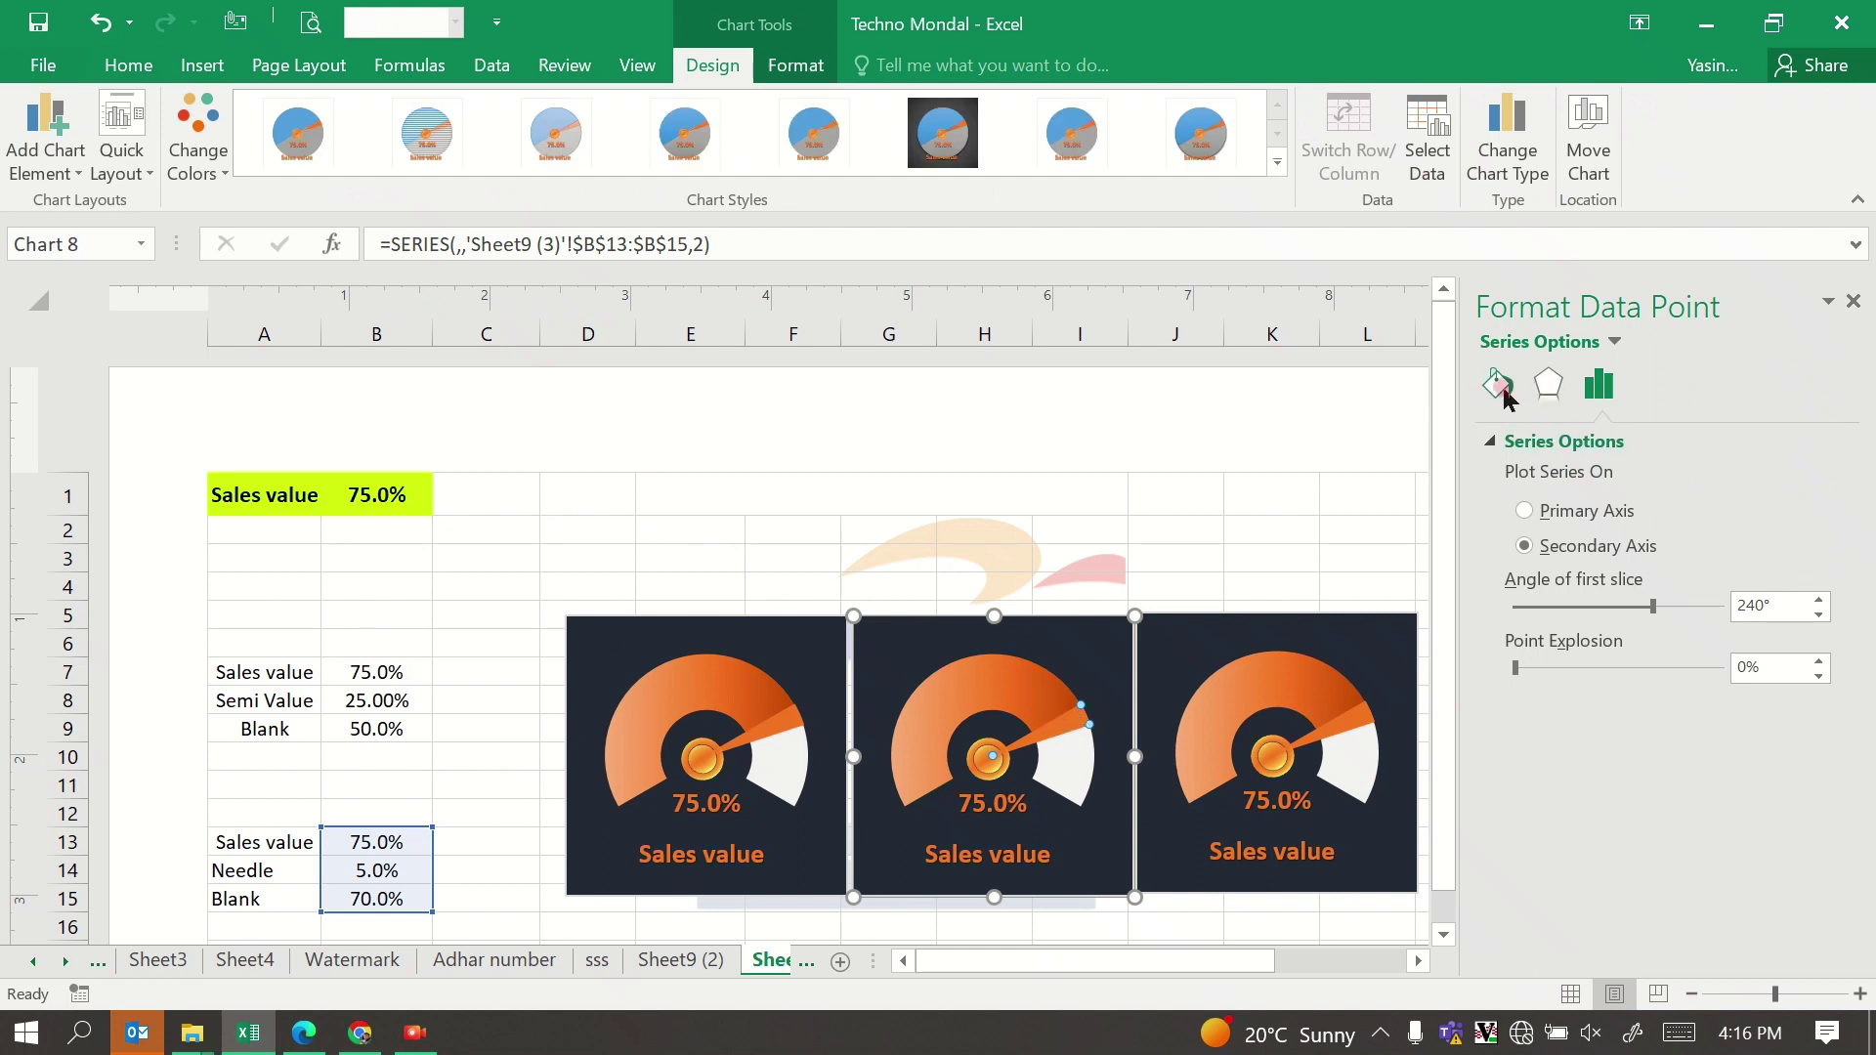
click(1498, 383)
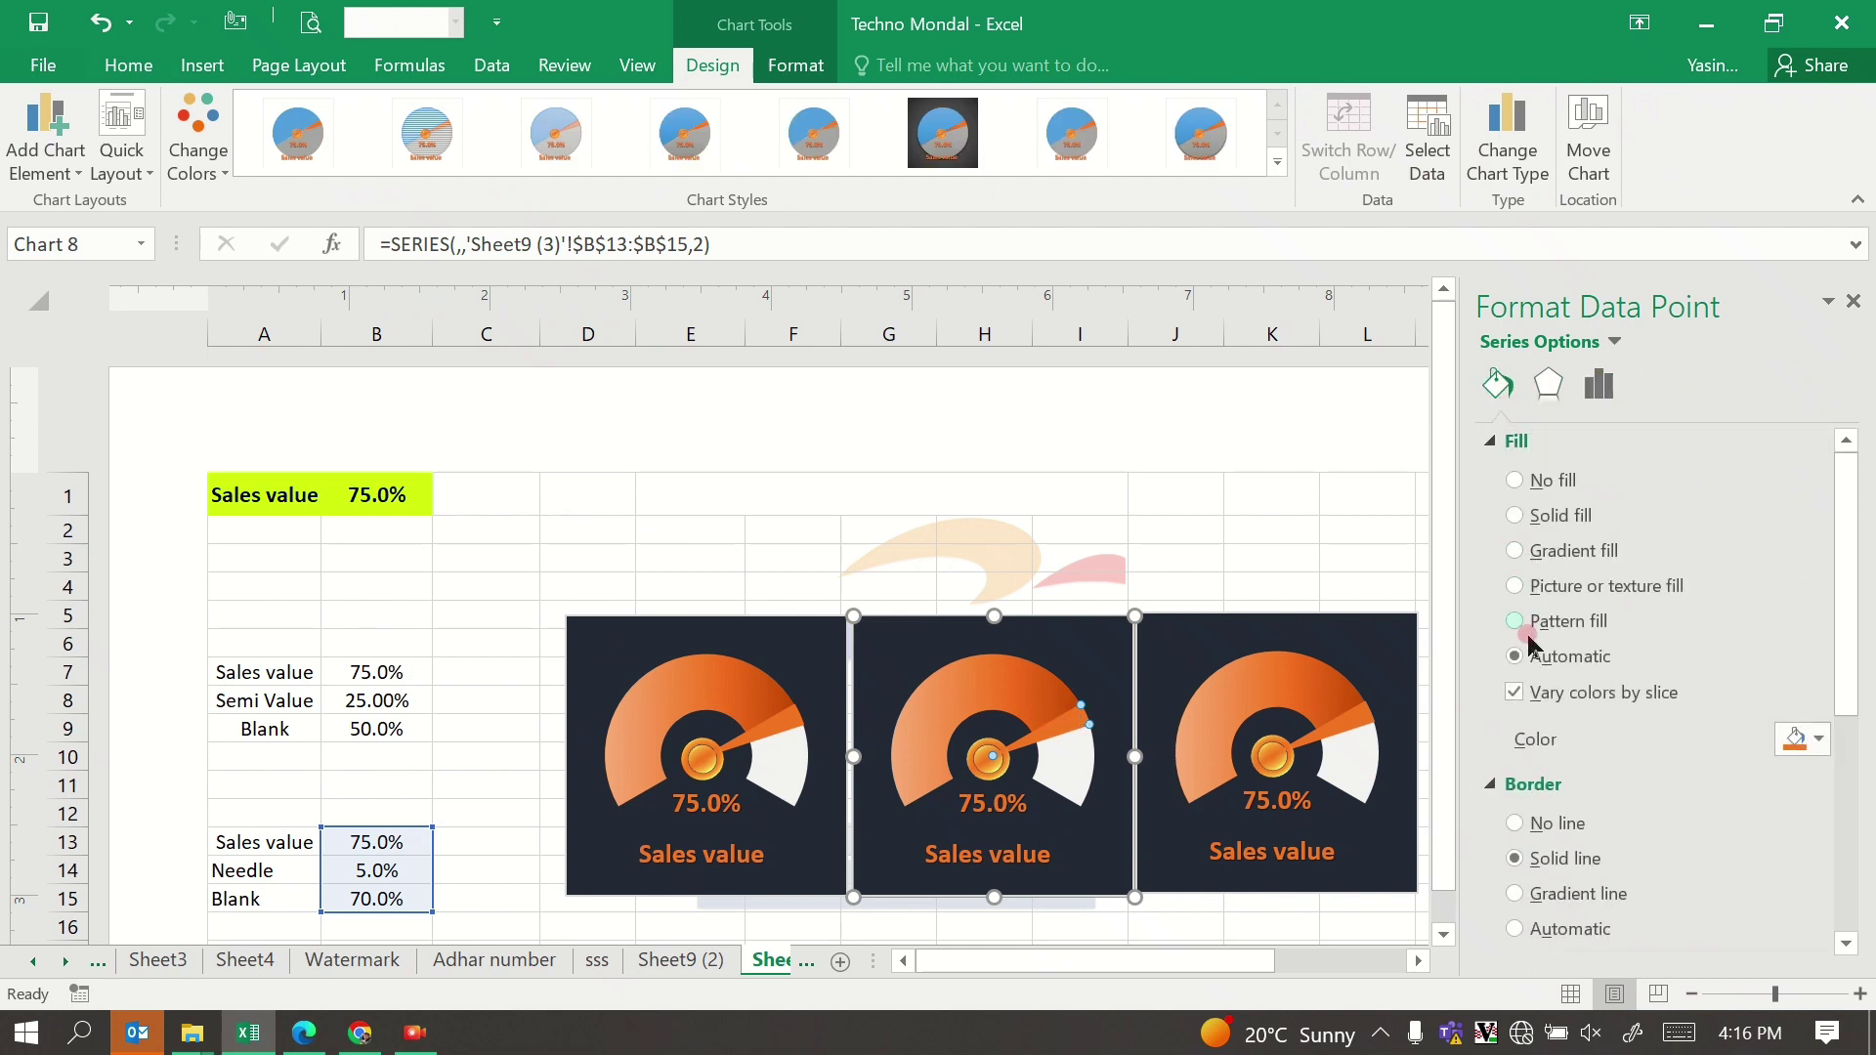
click(1538, 524)
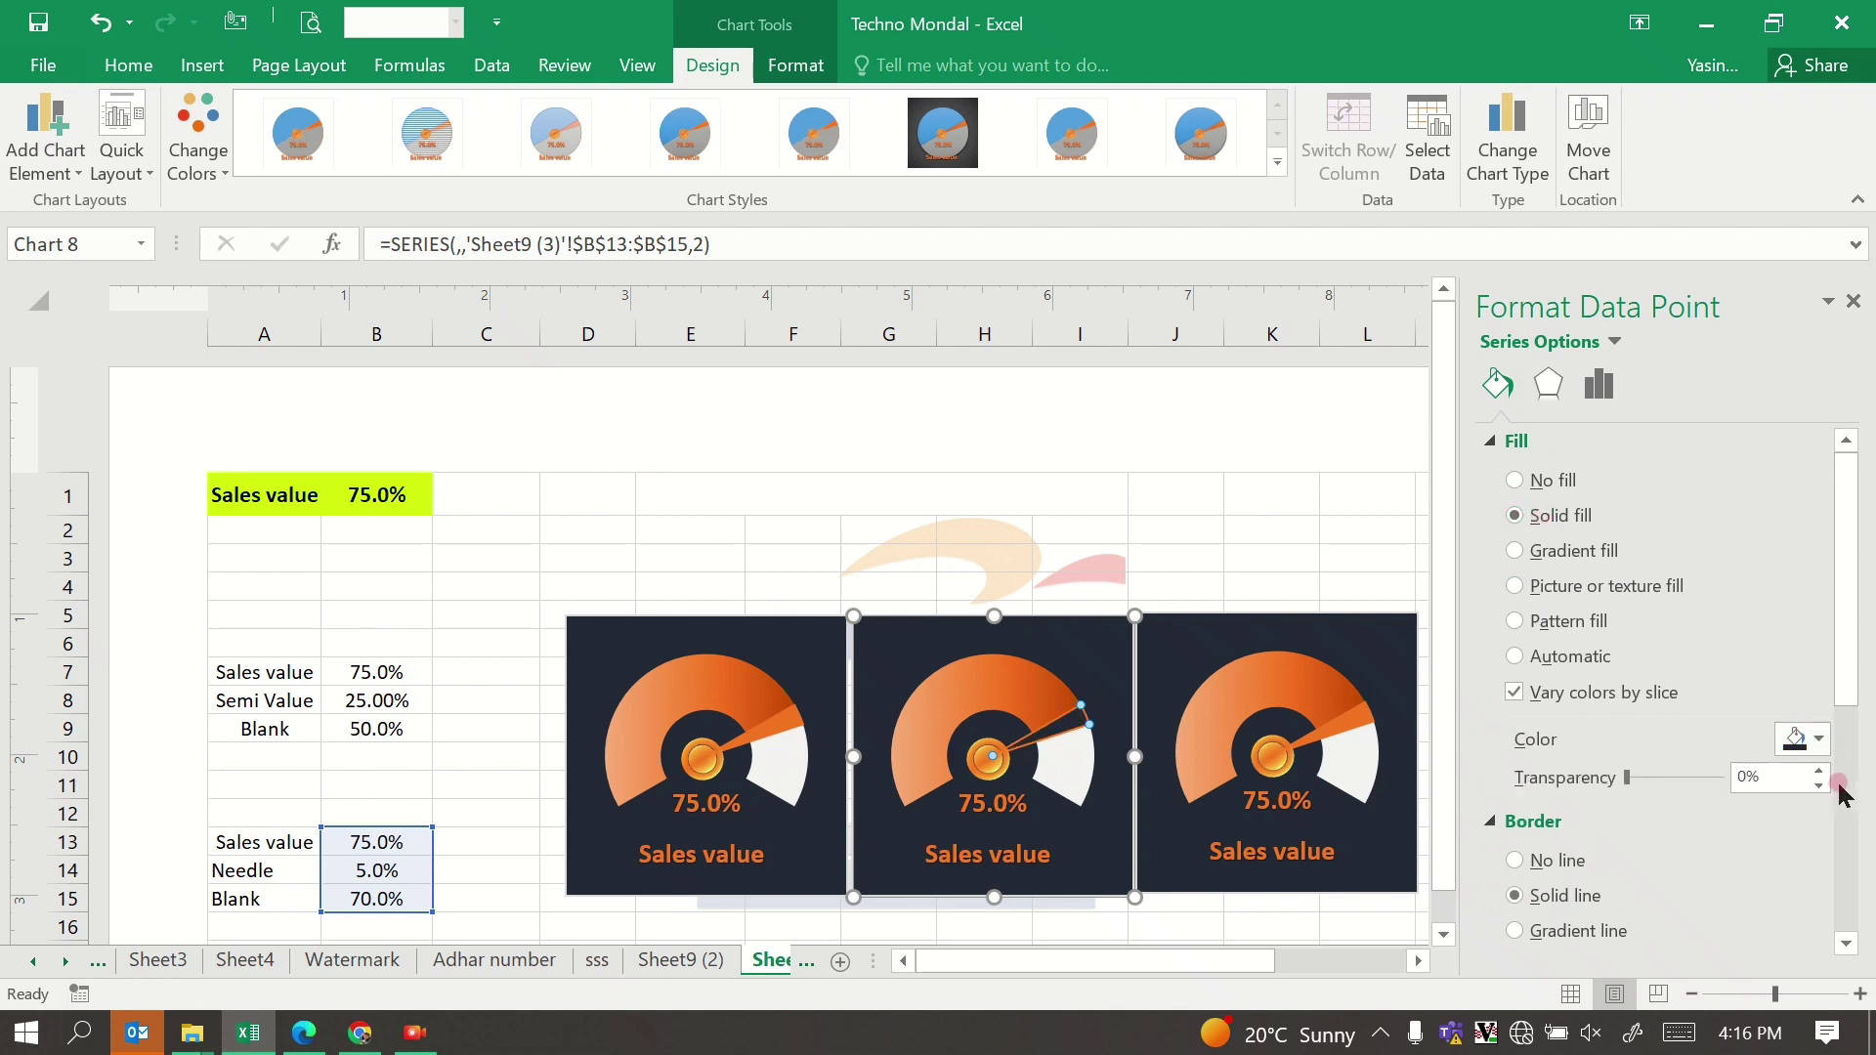
click(1800, 740)
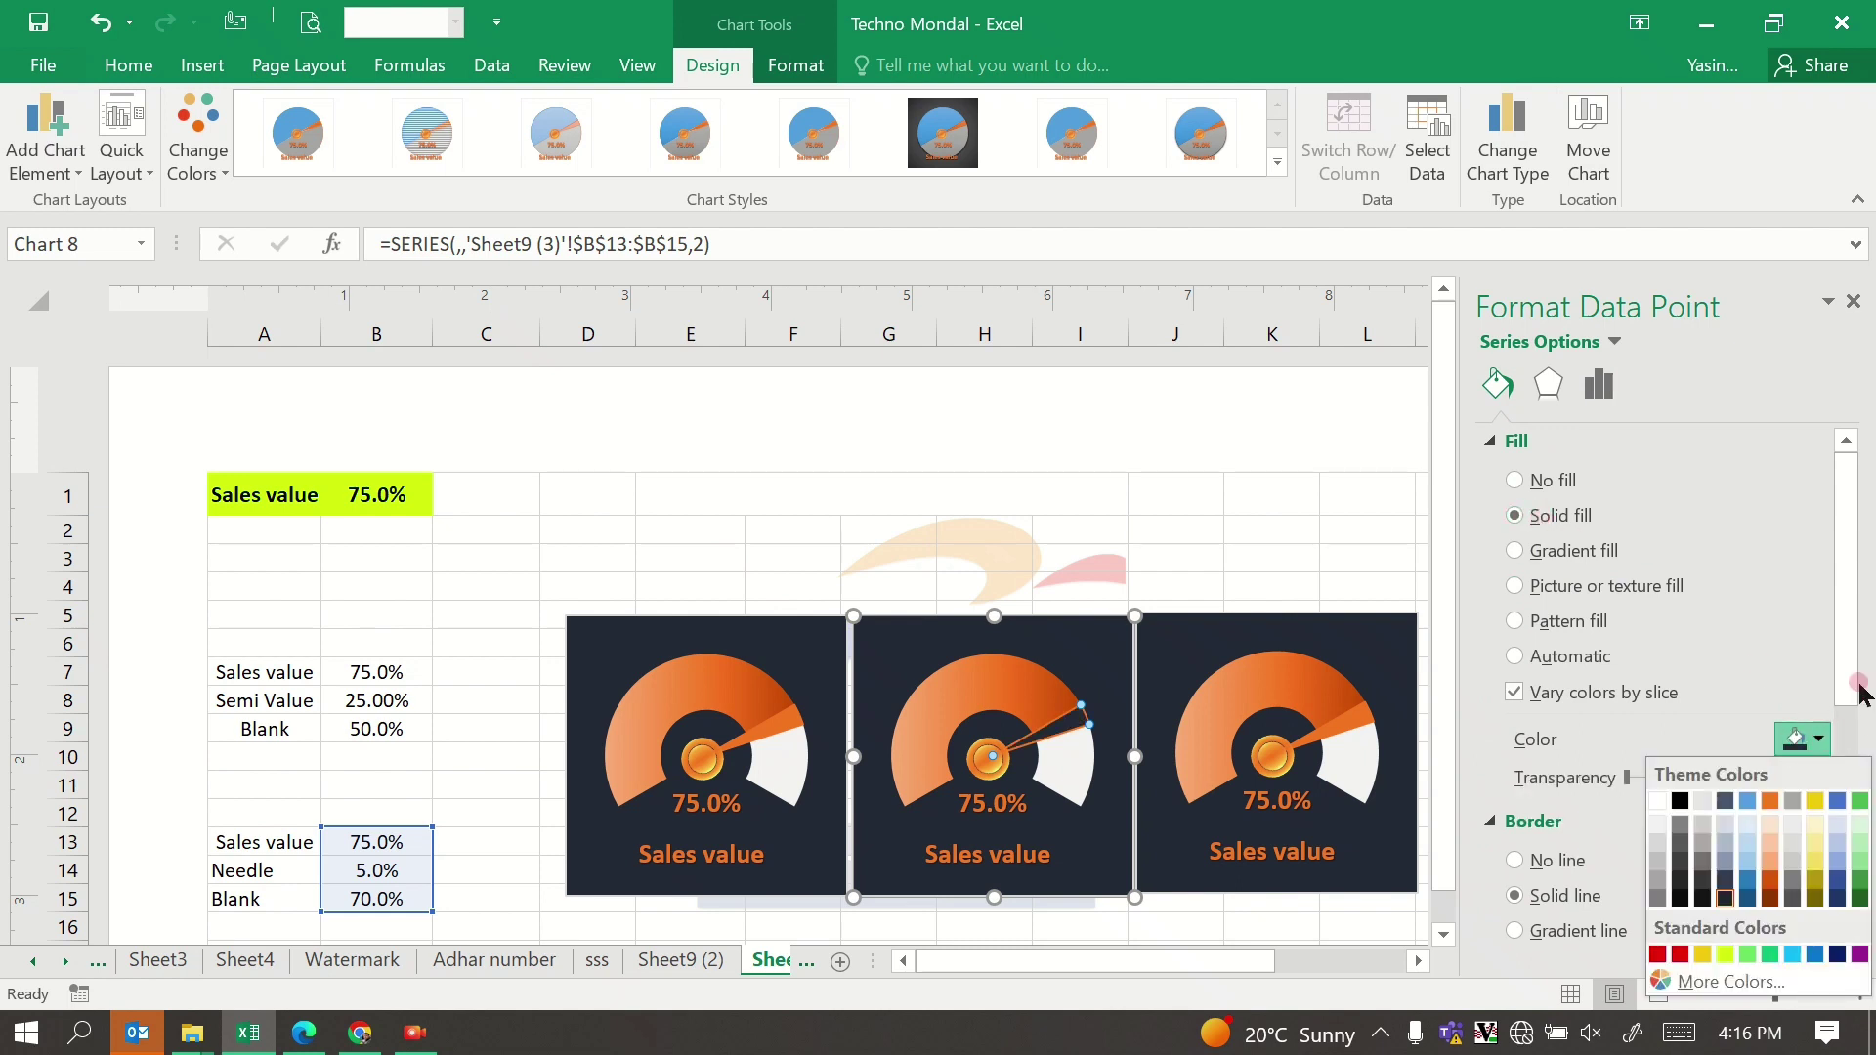
click(1838, 804)
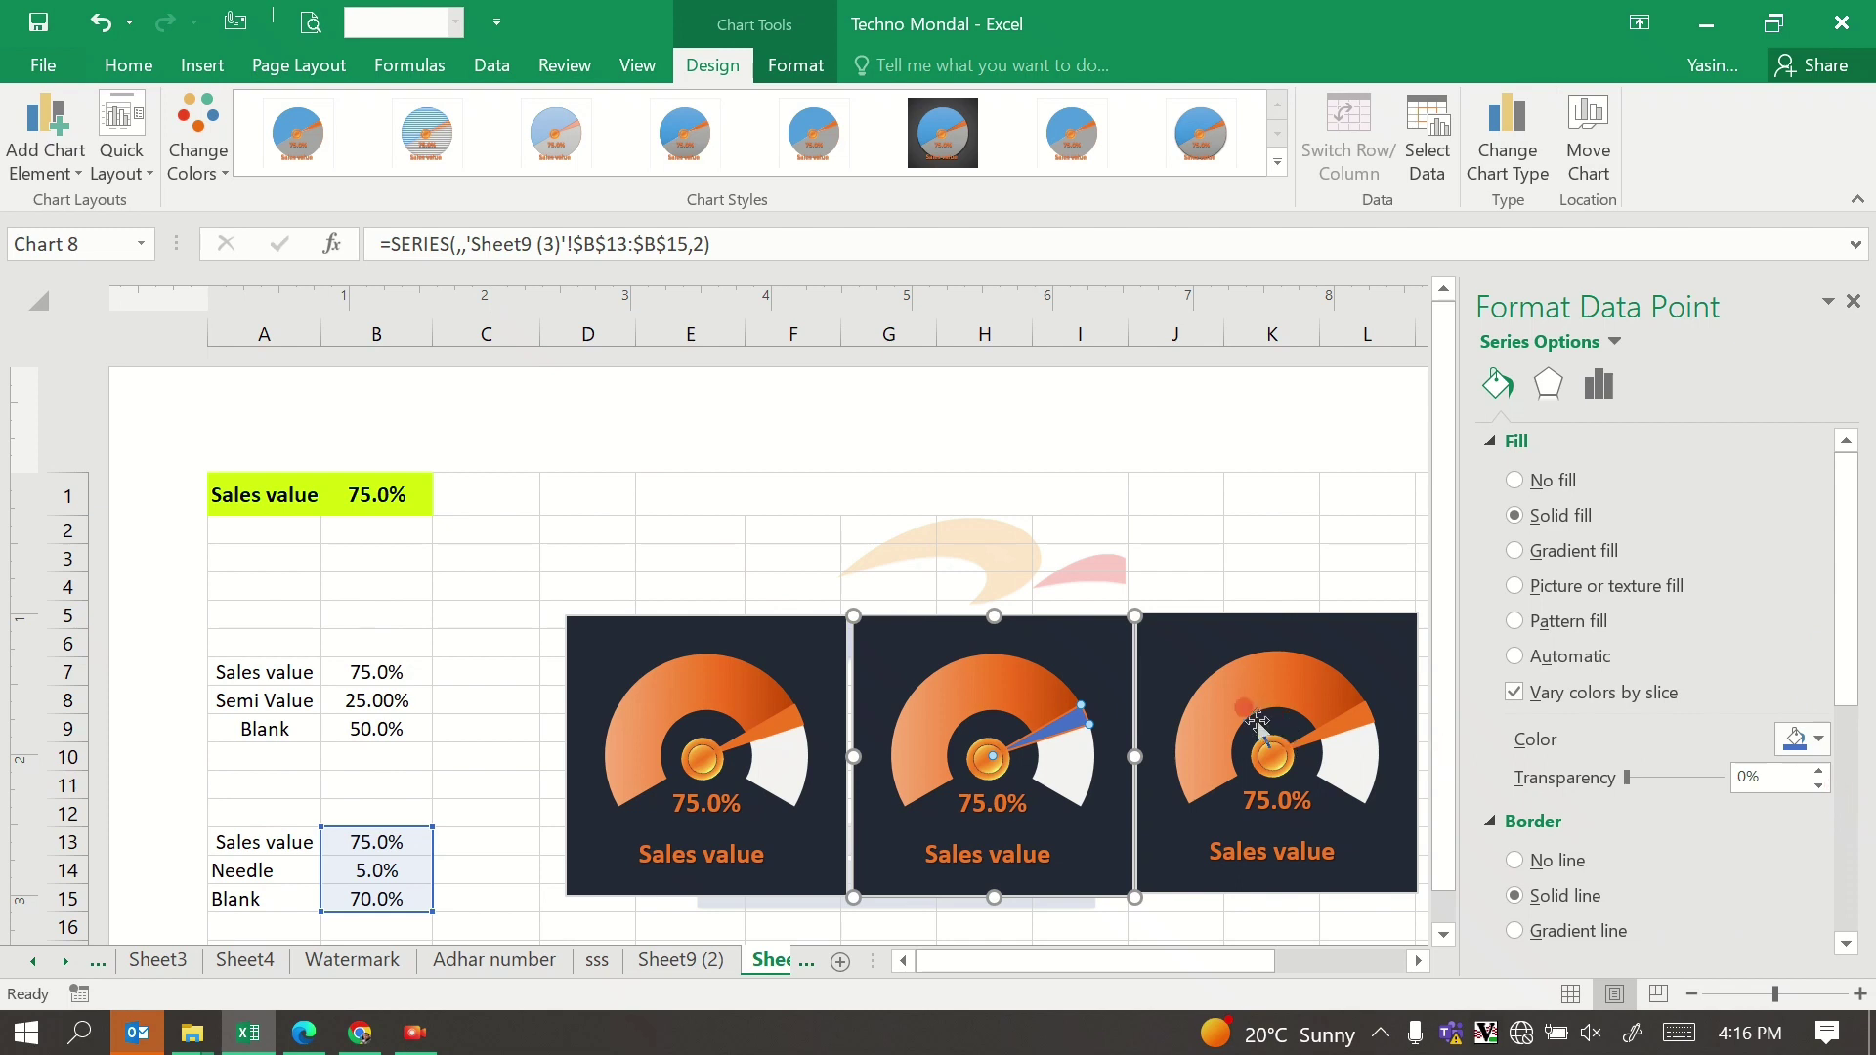
click(1569, 893)
drag(1846, 636, 1846, 741)
click(1806, 803)
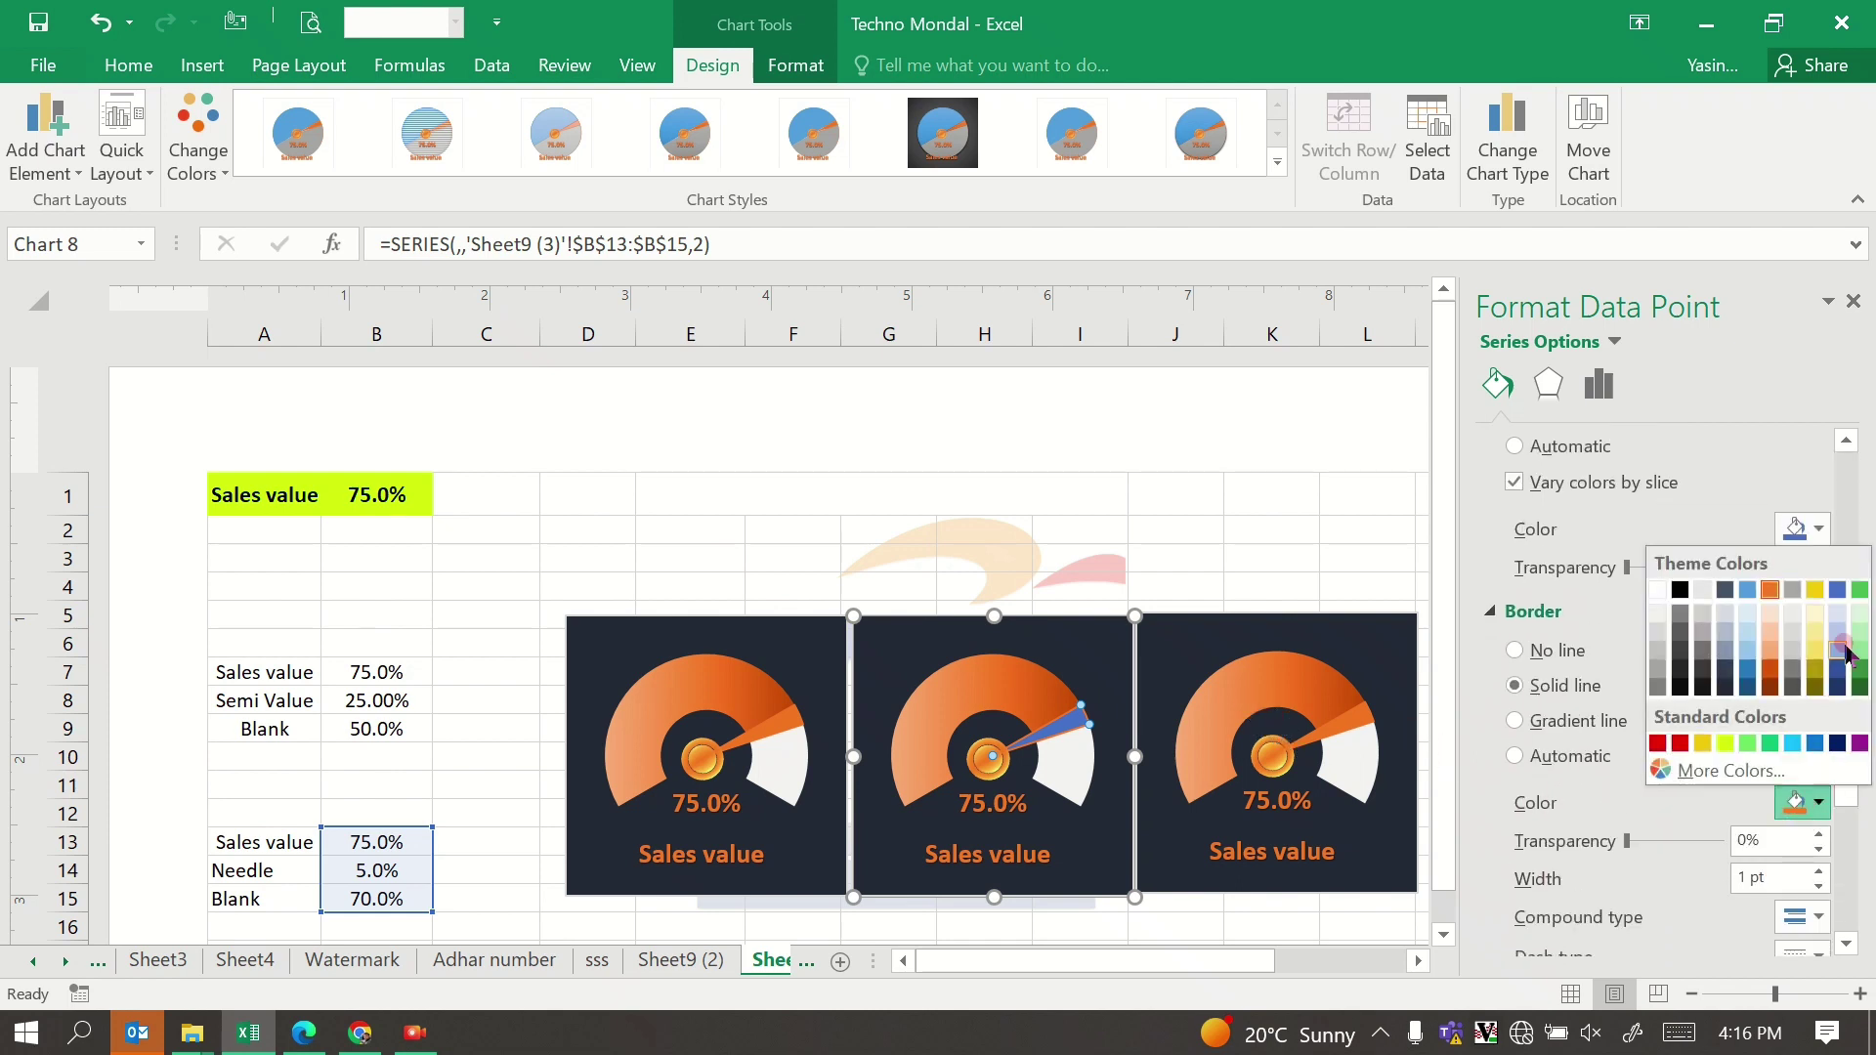
click(1839, 646)
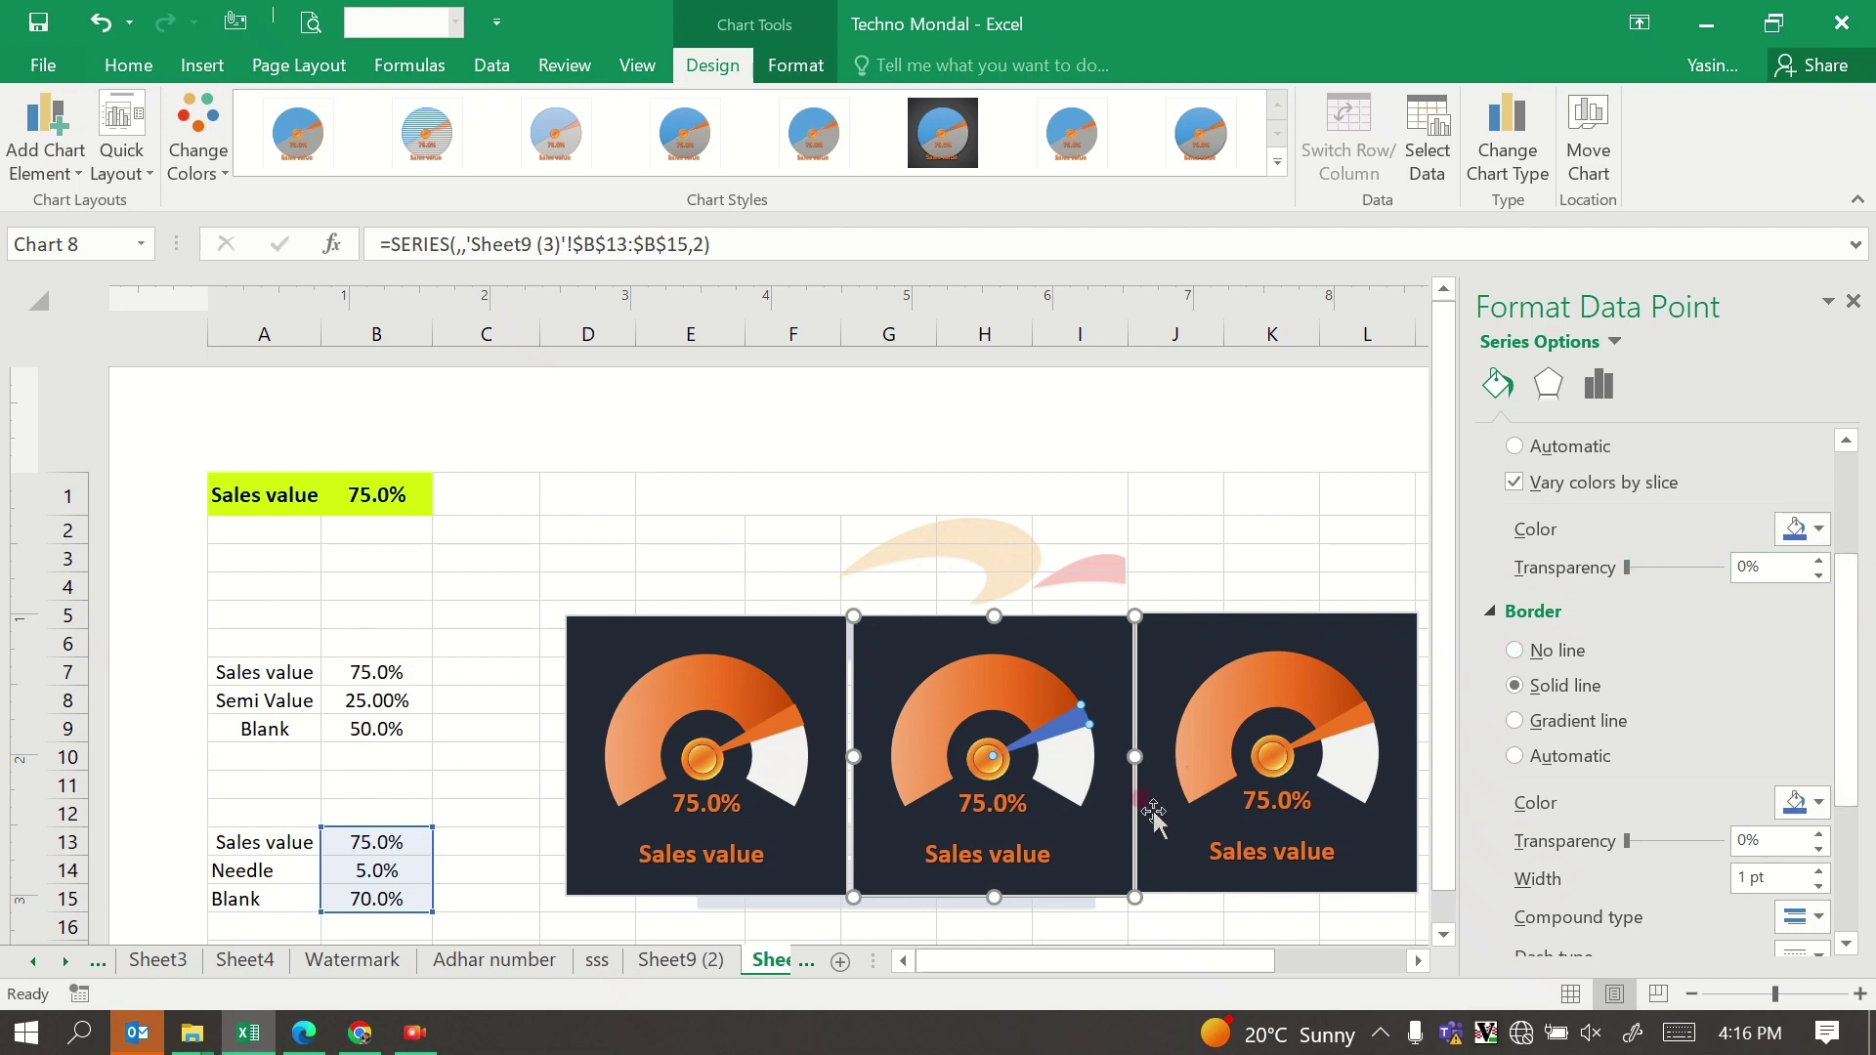
click(992, 805)
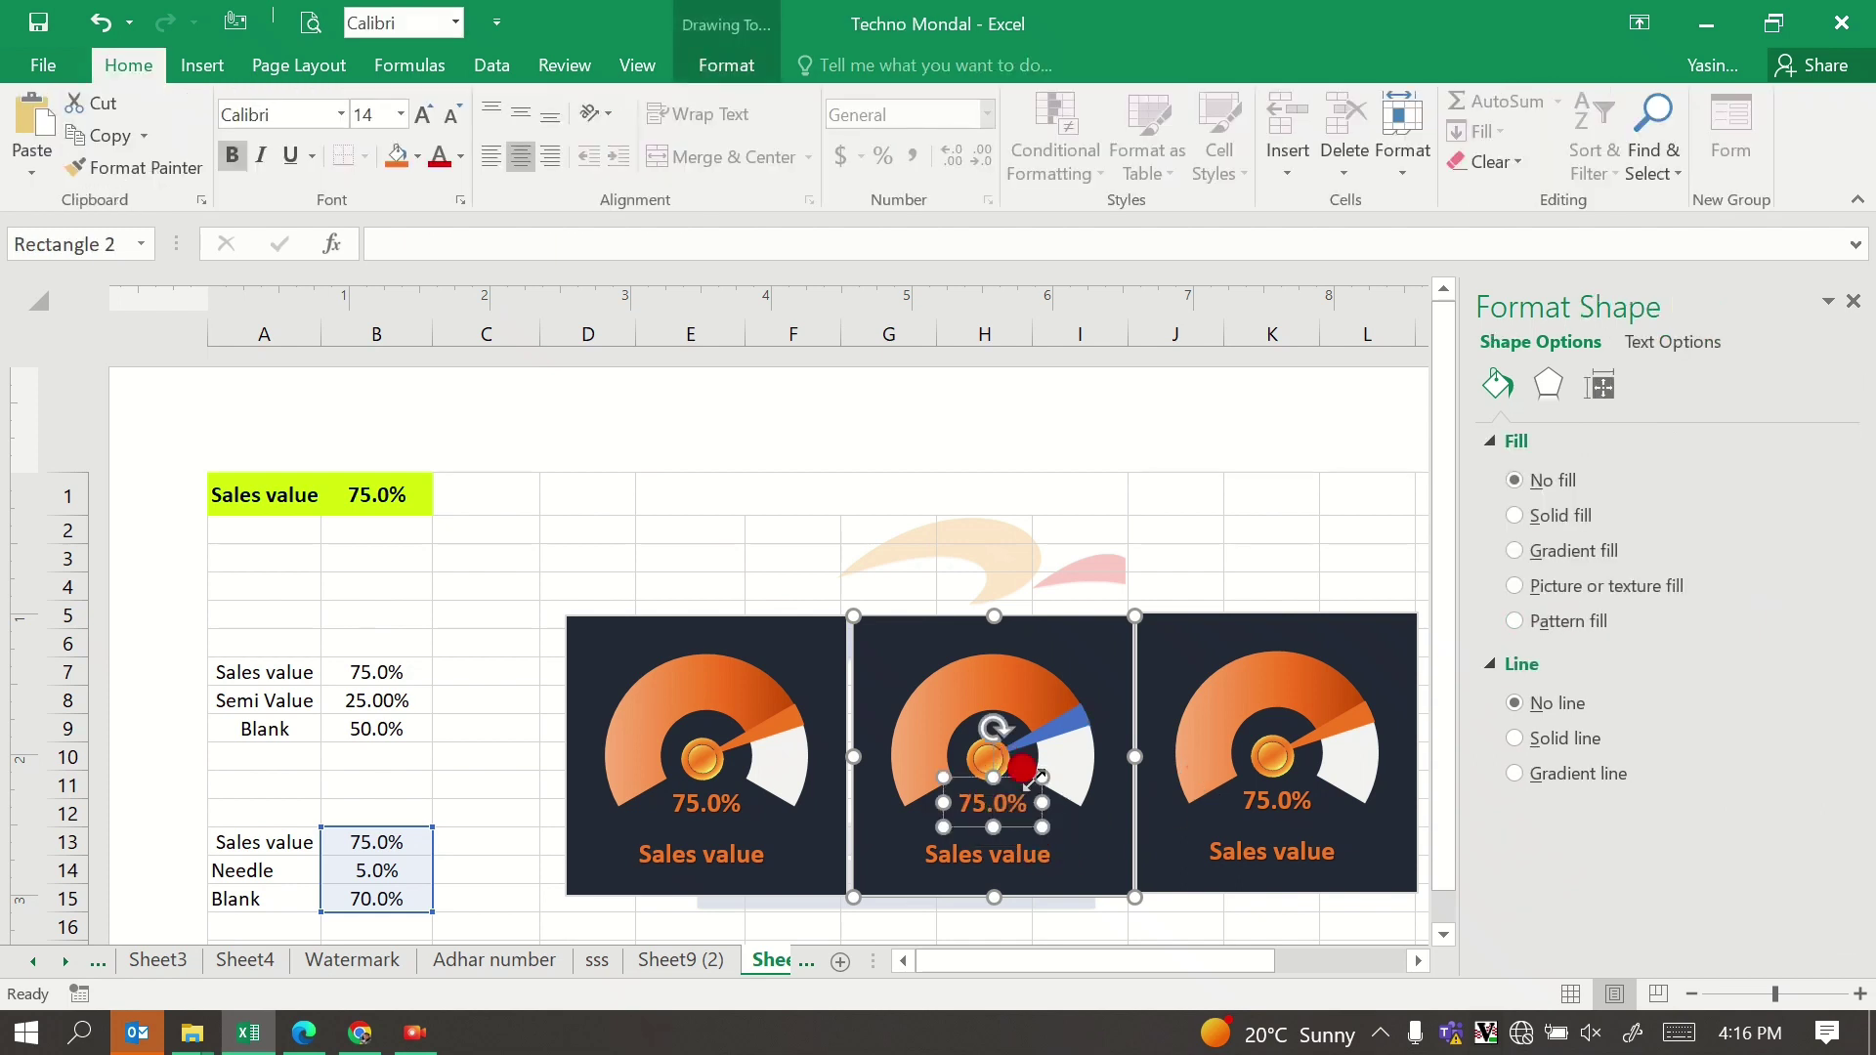
Step: Colour the middle gauge's 75.0% and Sales value label text blue
click(726, 64)
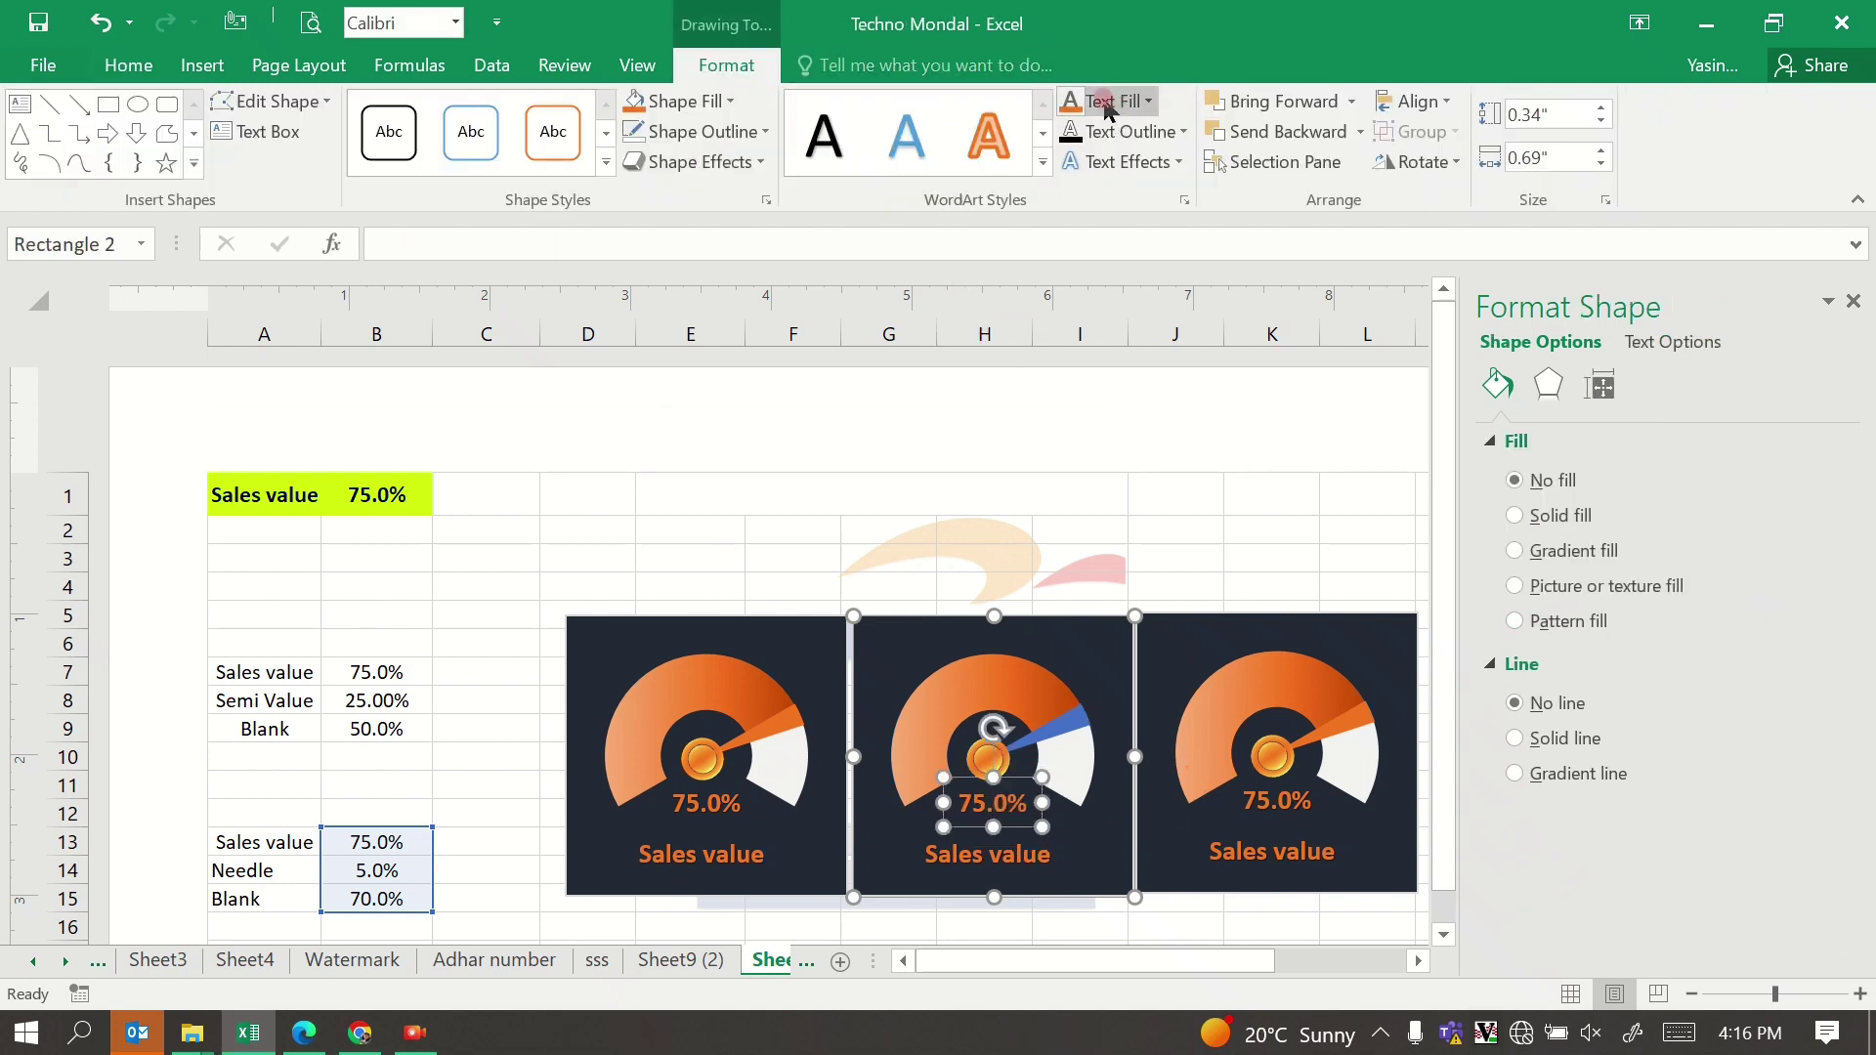
click(1109, 104)
click(1238, 196)
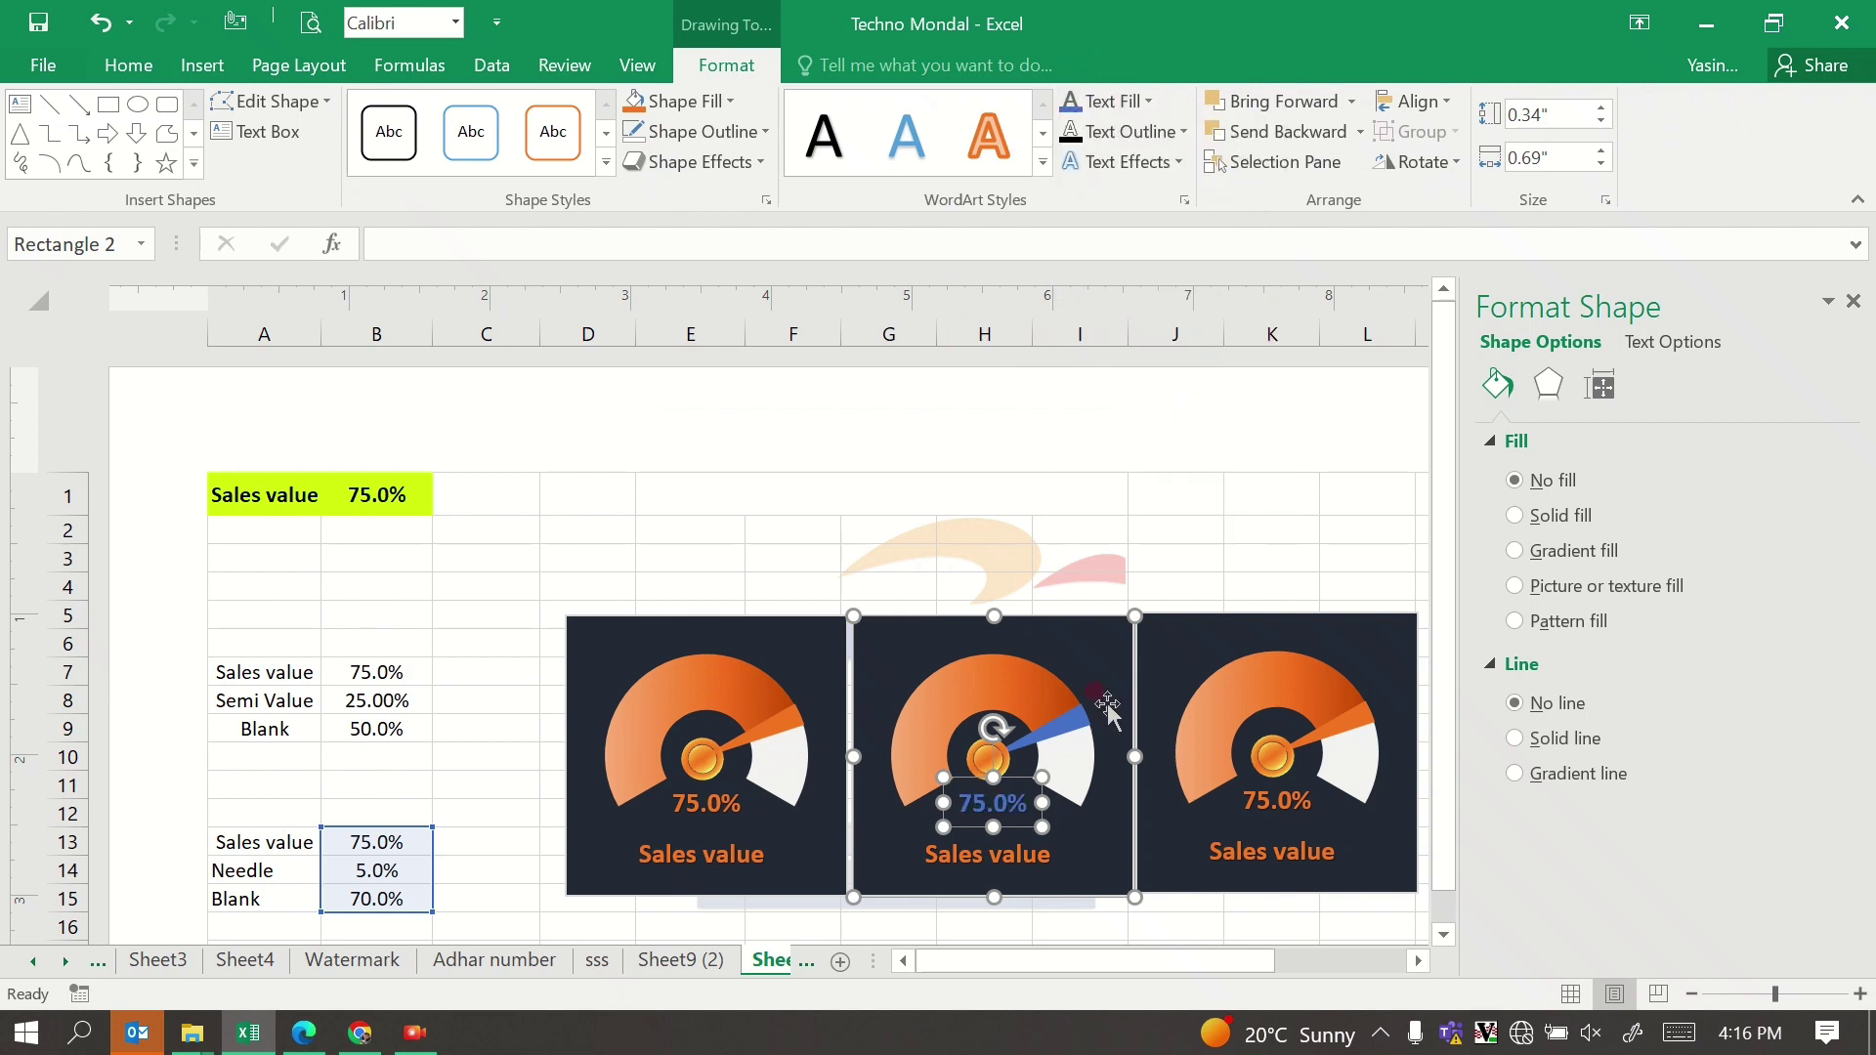
click(998, 856)
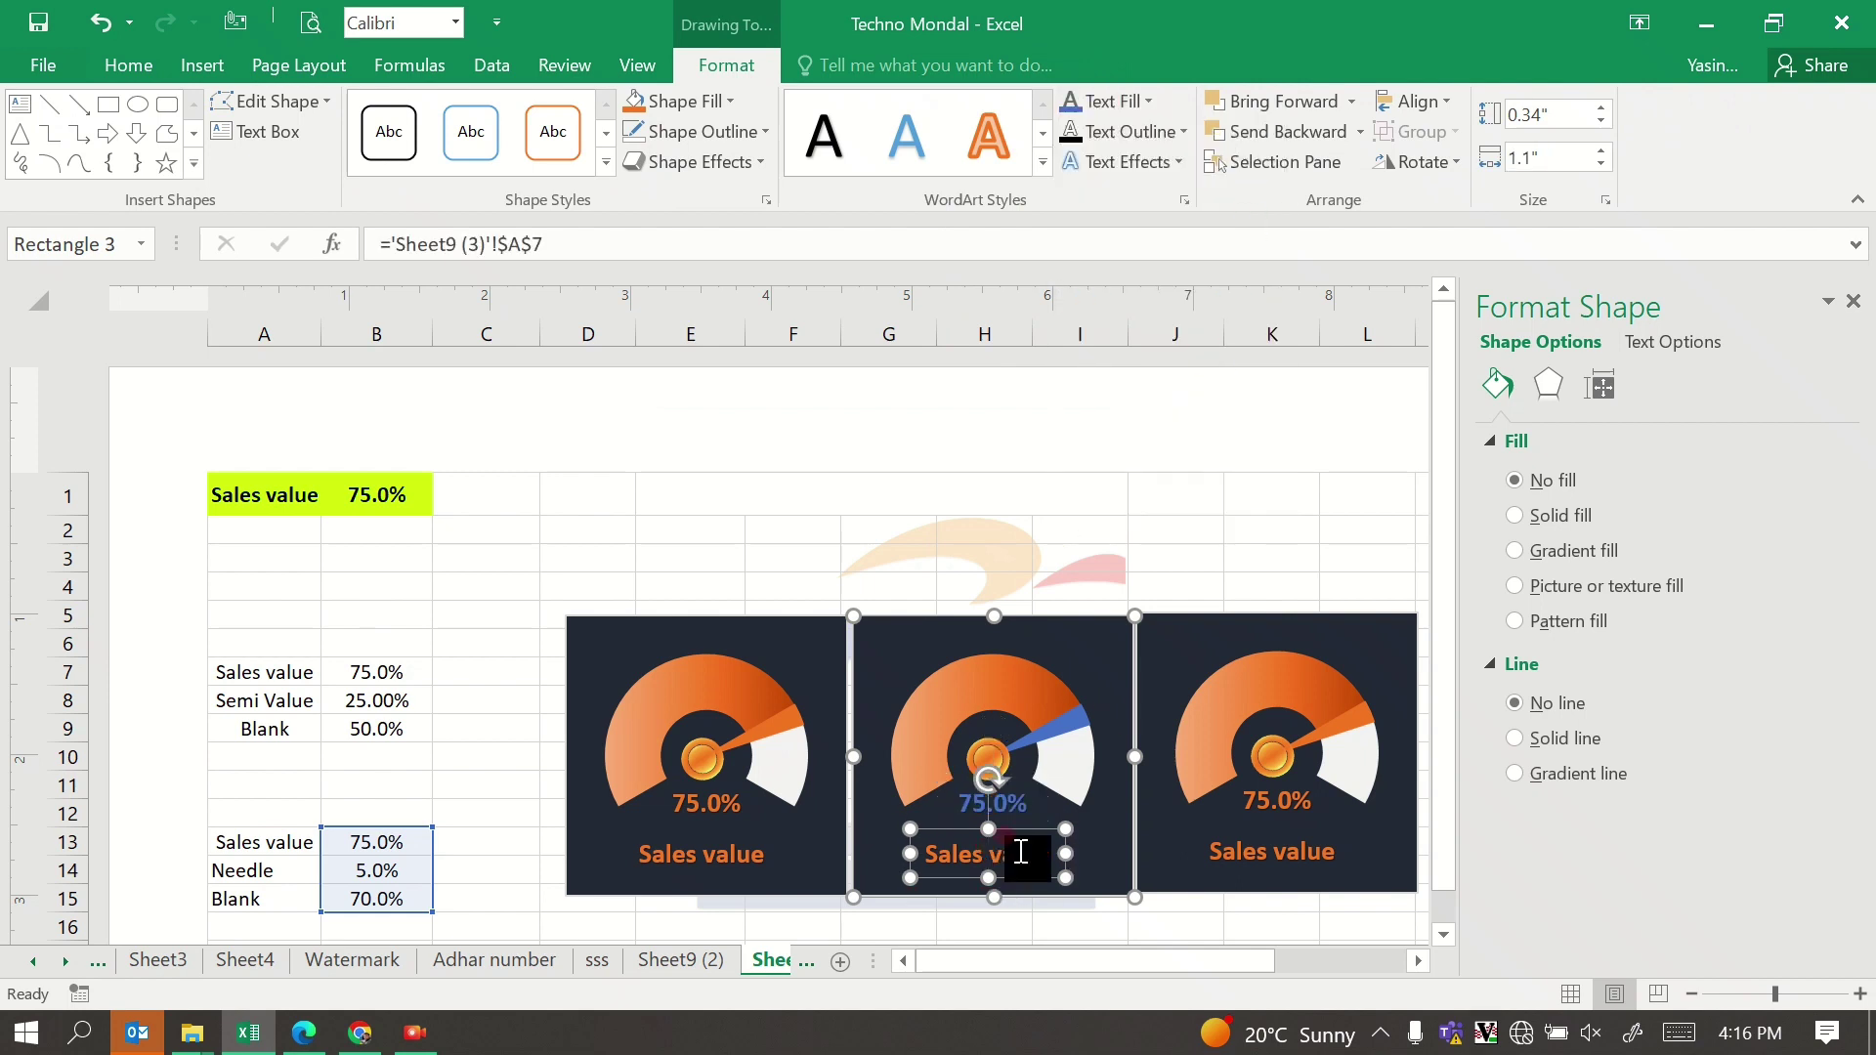
click(1084, 105)
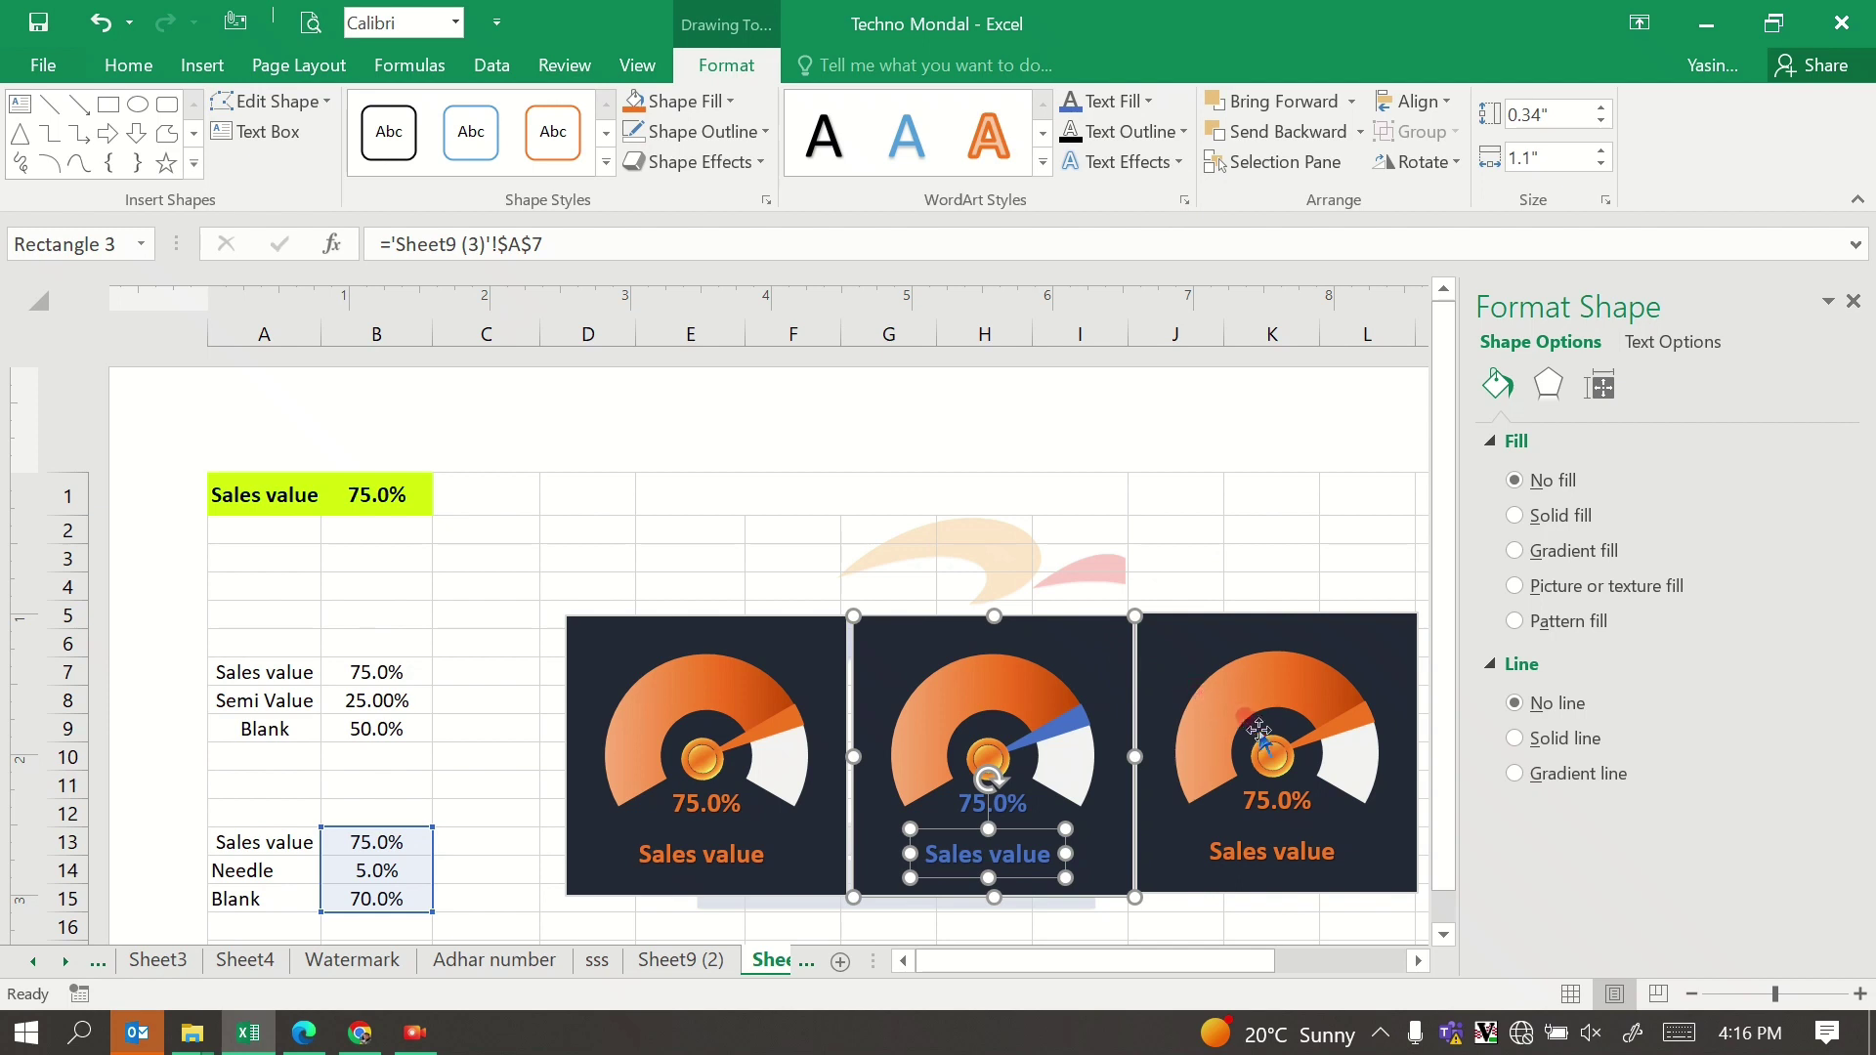
Step: Fill the middle gauge's centre knob blue and close the formatting pane
click(986, 758)
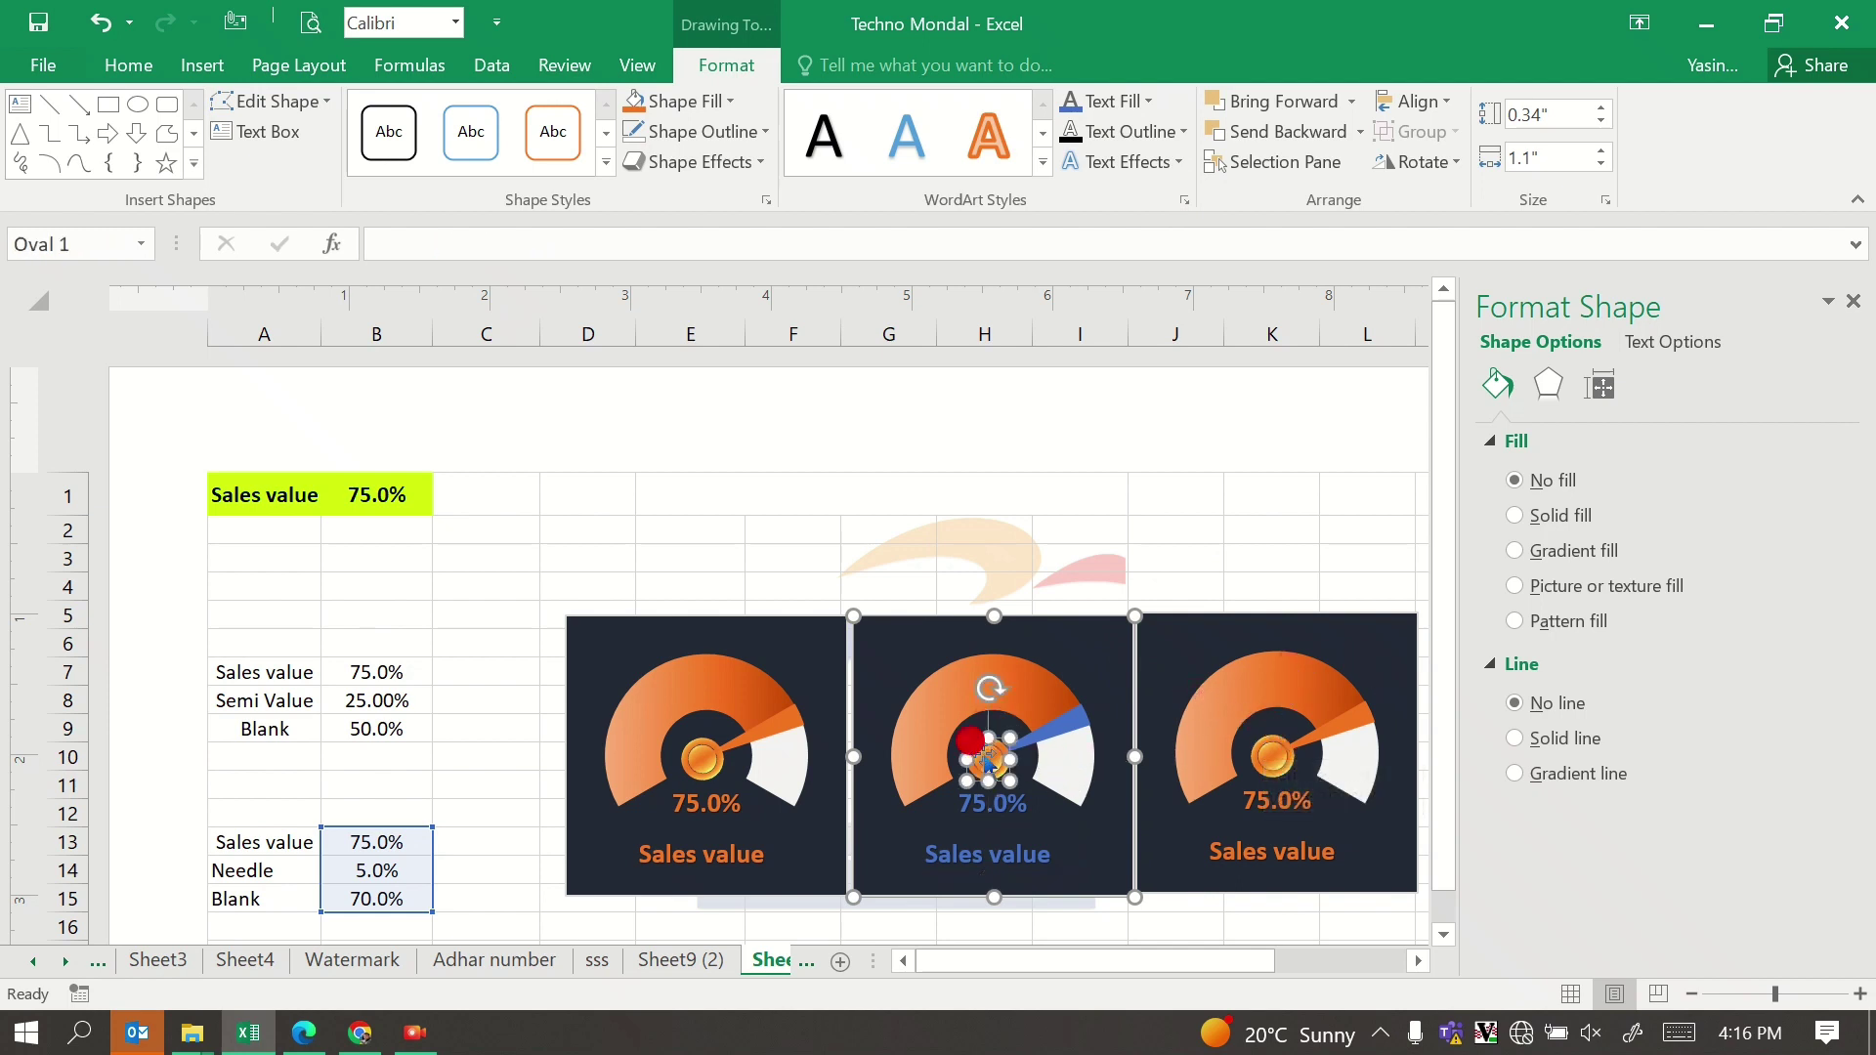
click(684, 102)
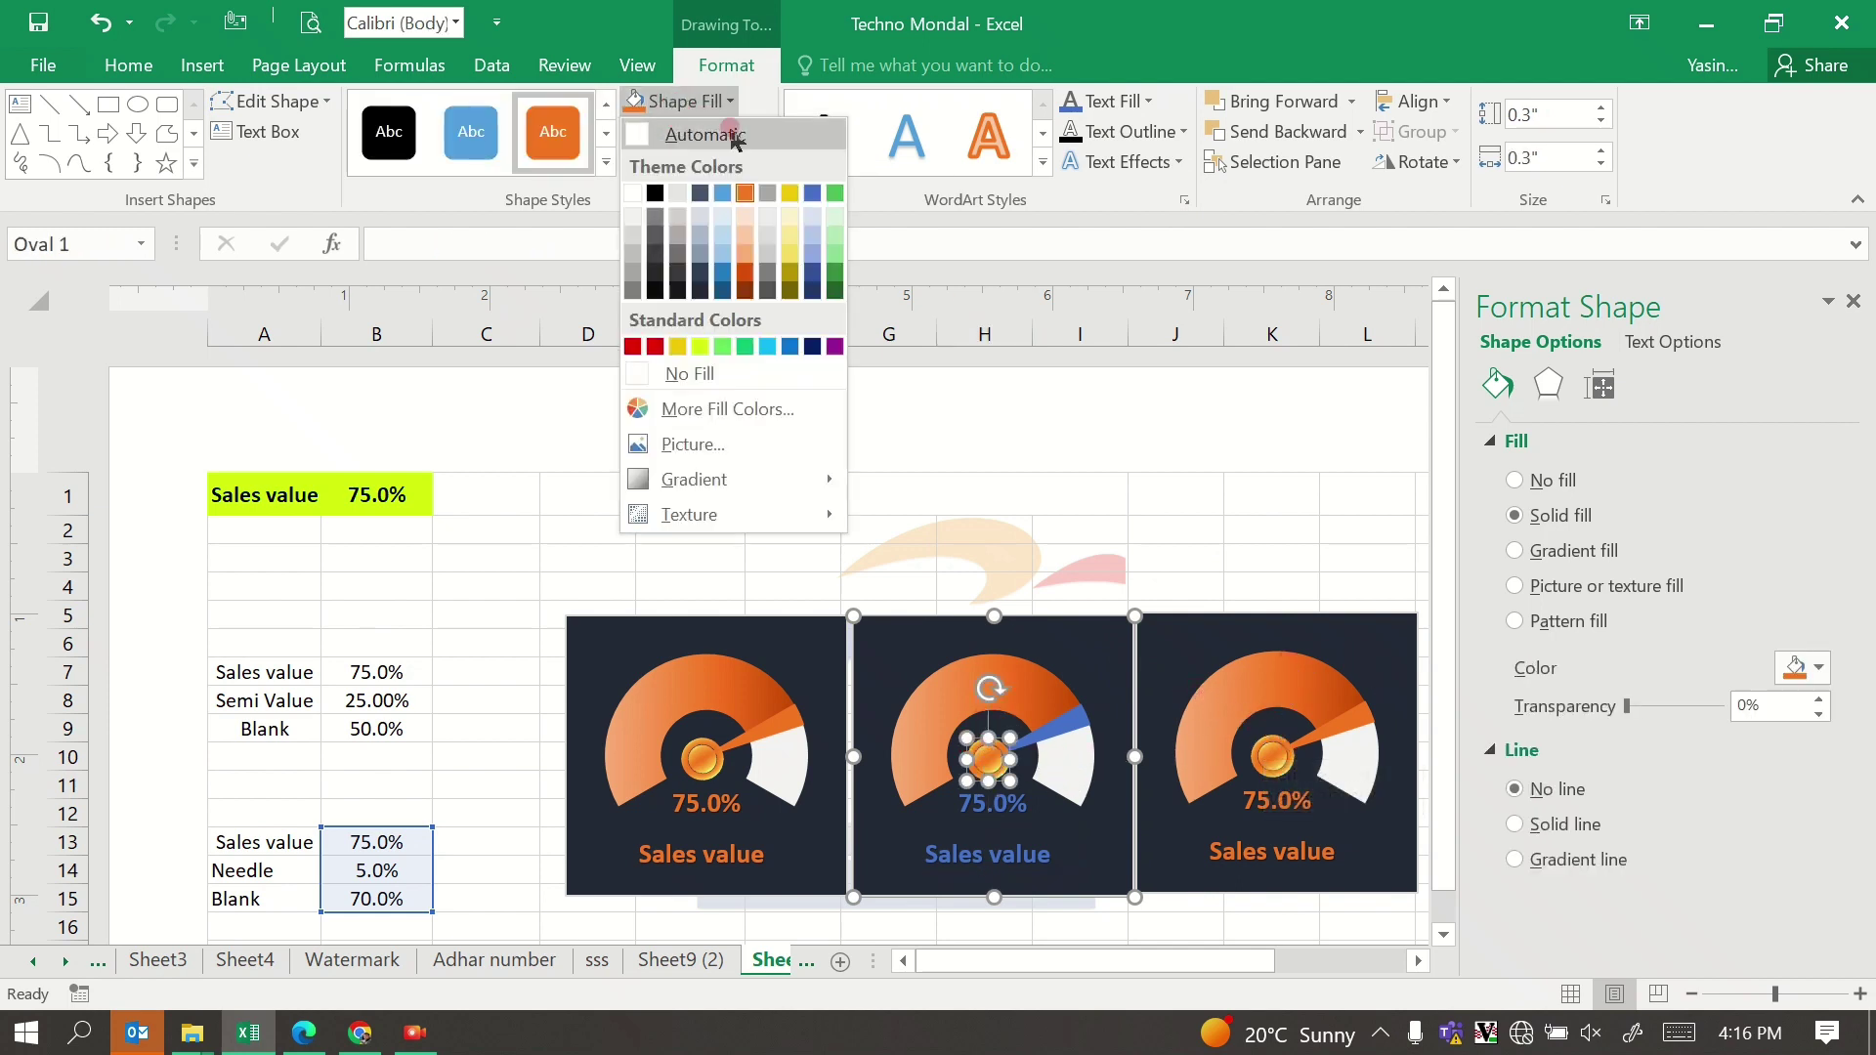
click(813, 195)
click(1852, 302)
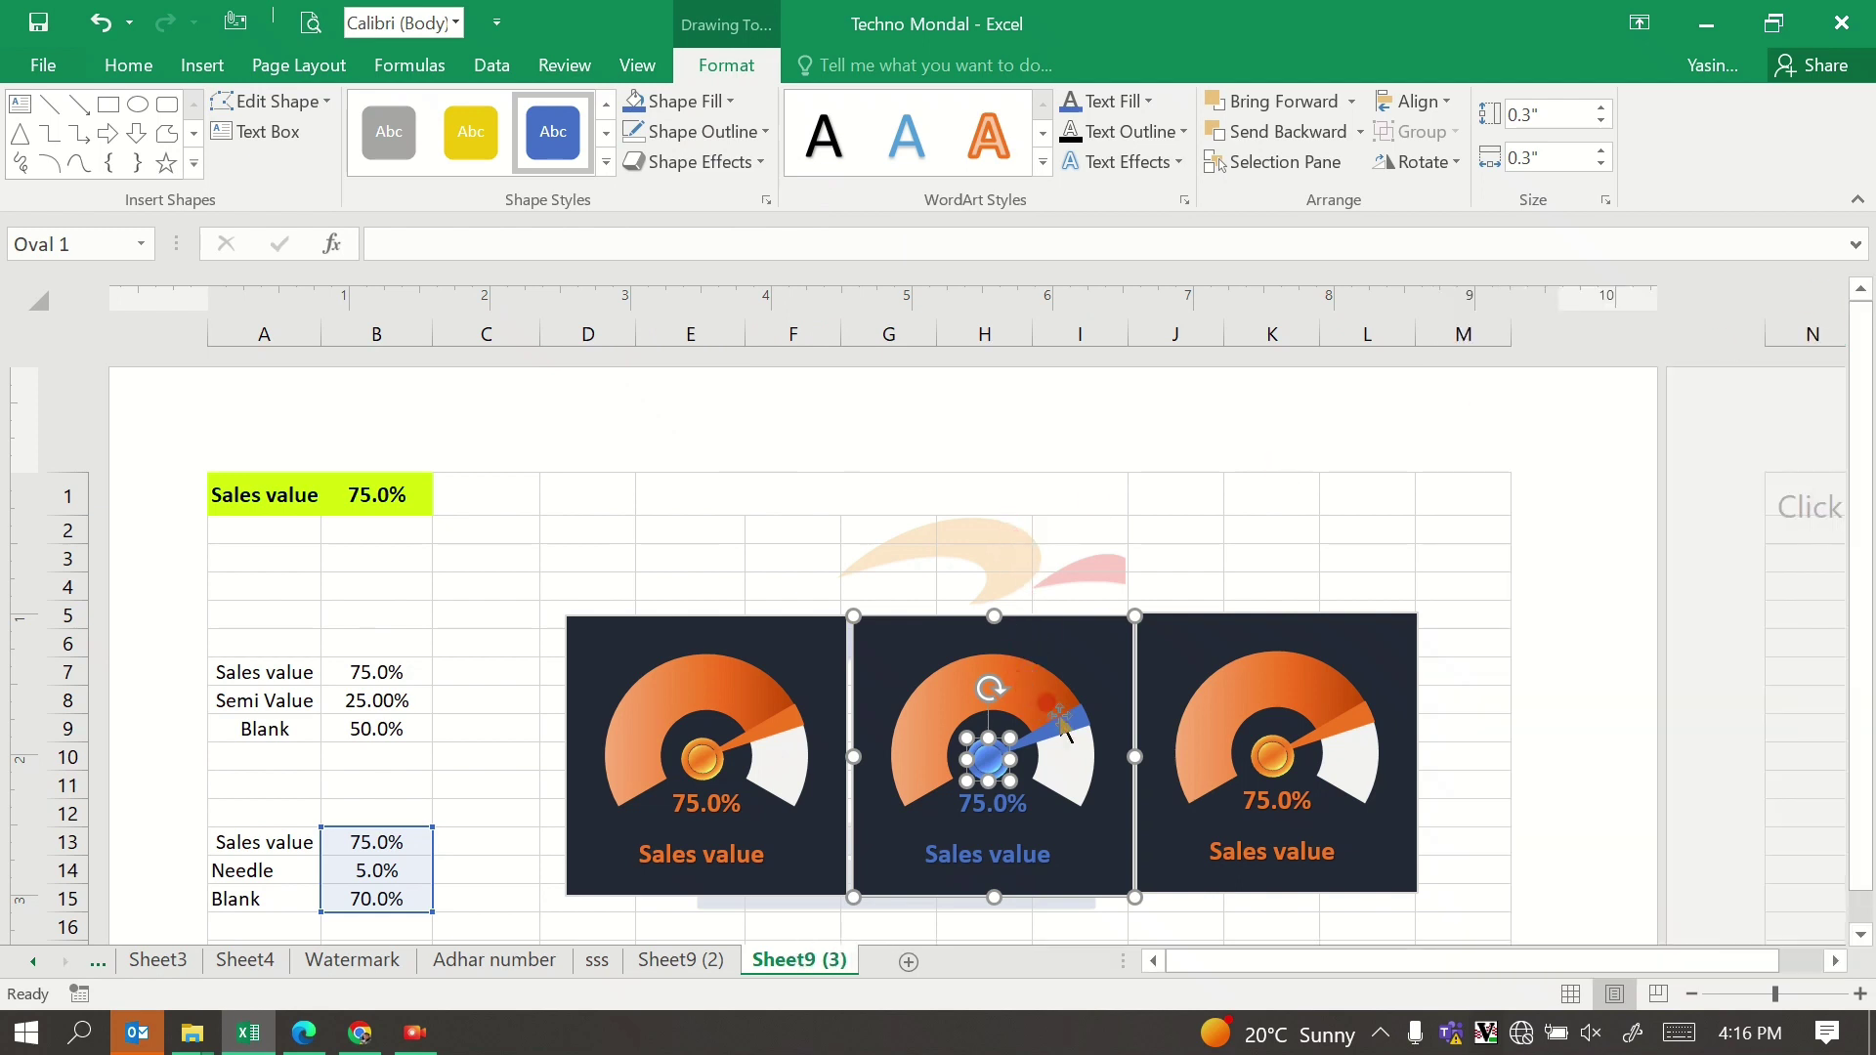
Step: Uncheck Secondary Axis for the middle gauge's Series2 needle pie in Change Series Chart Type
right_click(1016, 679)
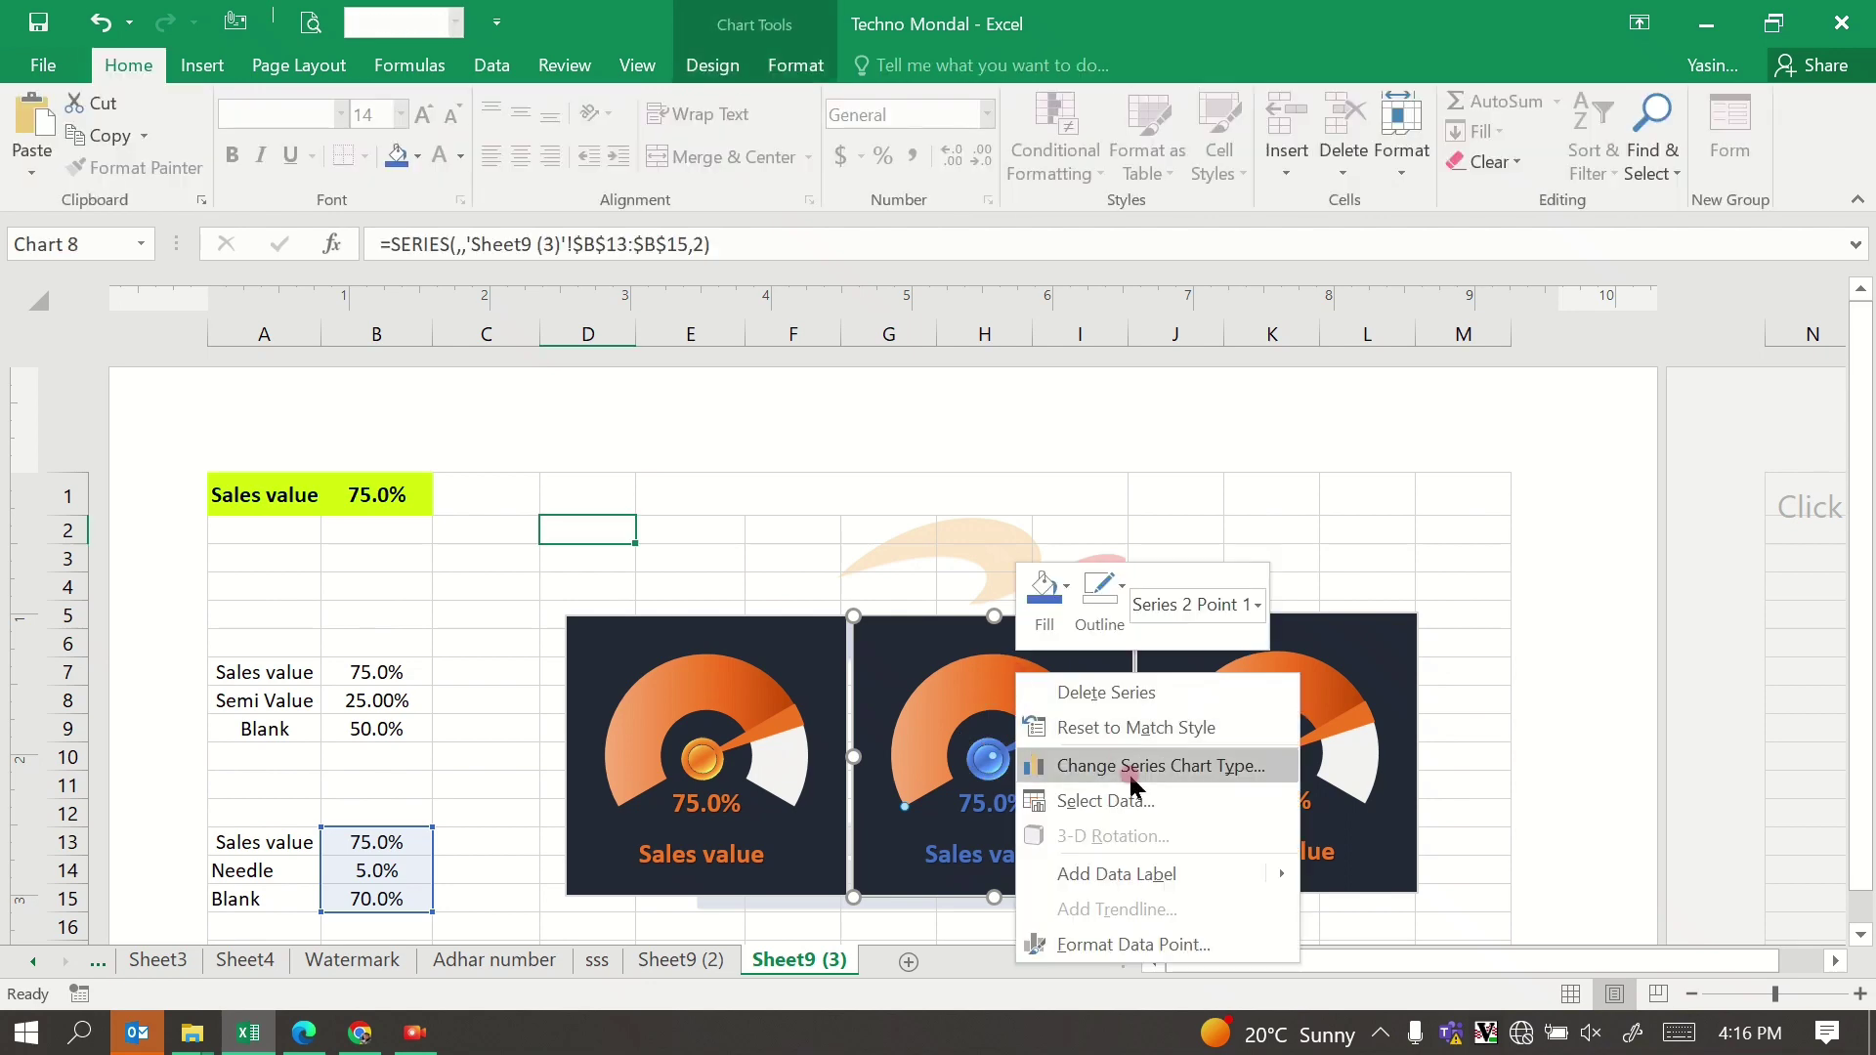
click(1114, 796)
click(1110, 772)
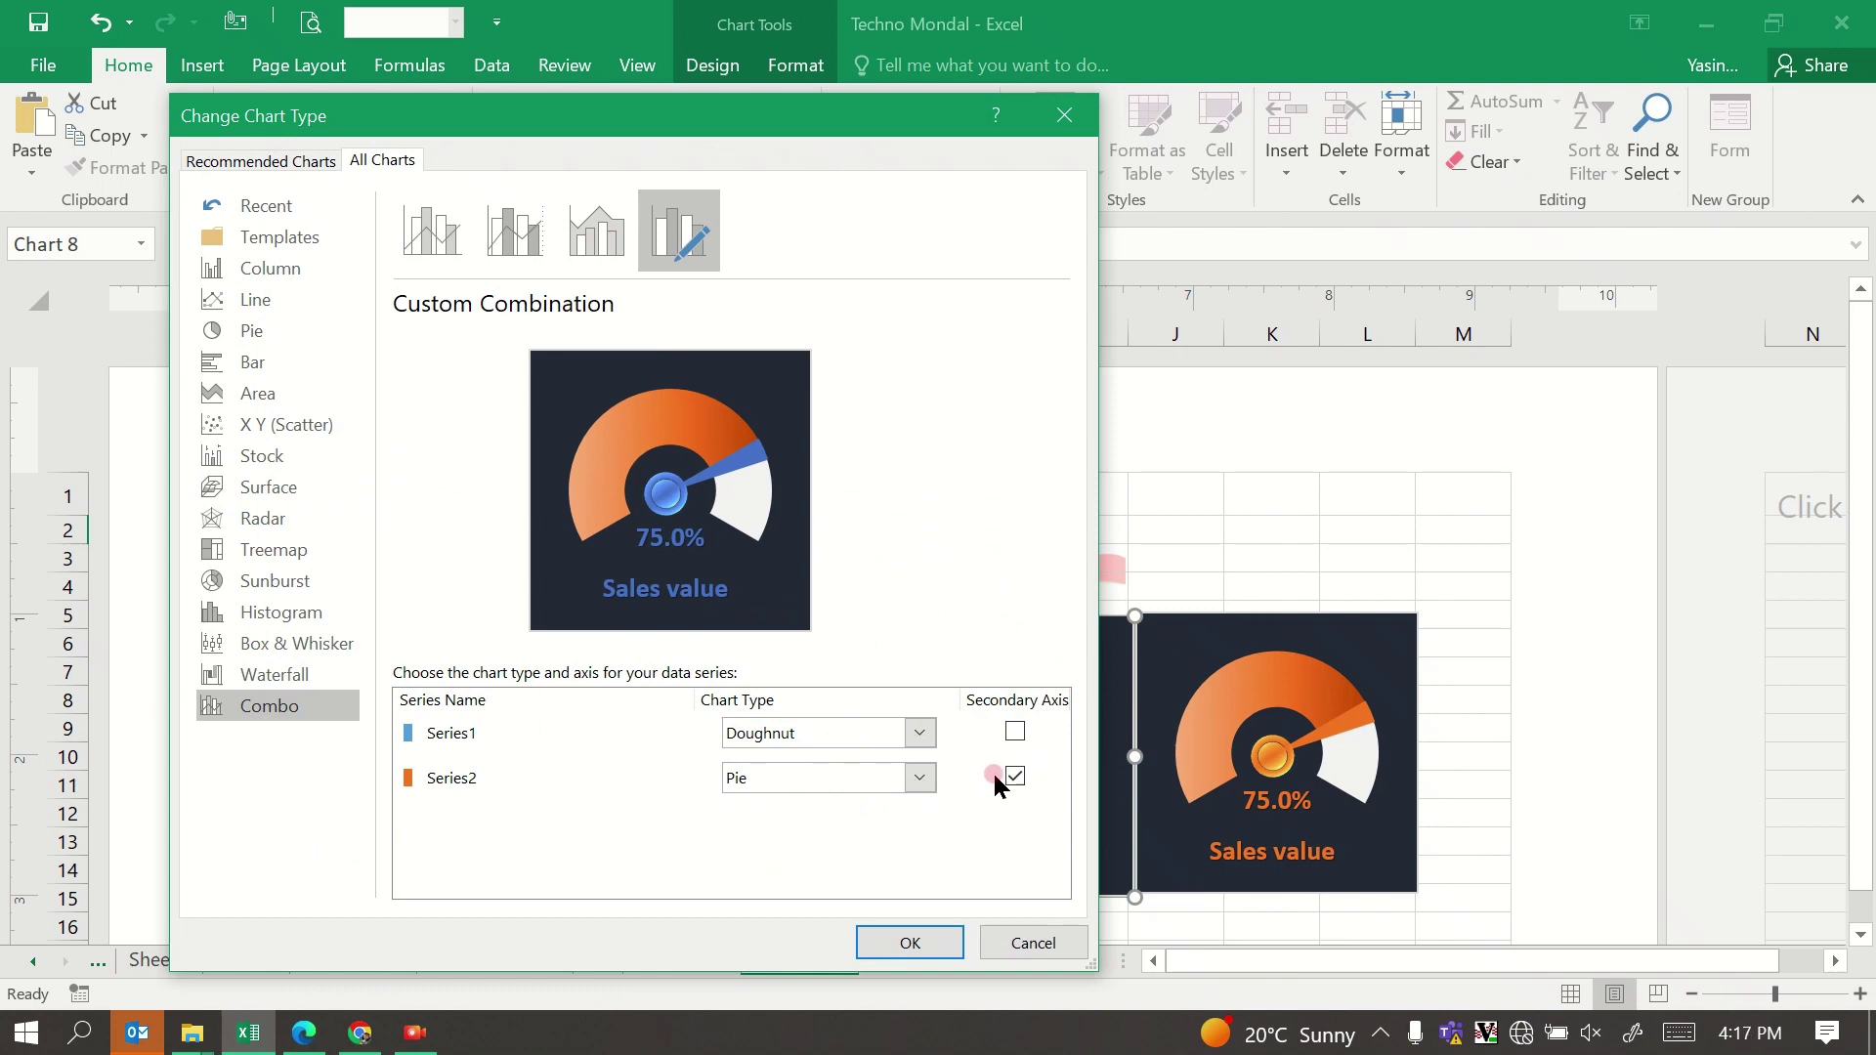
click(1016, 777)
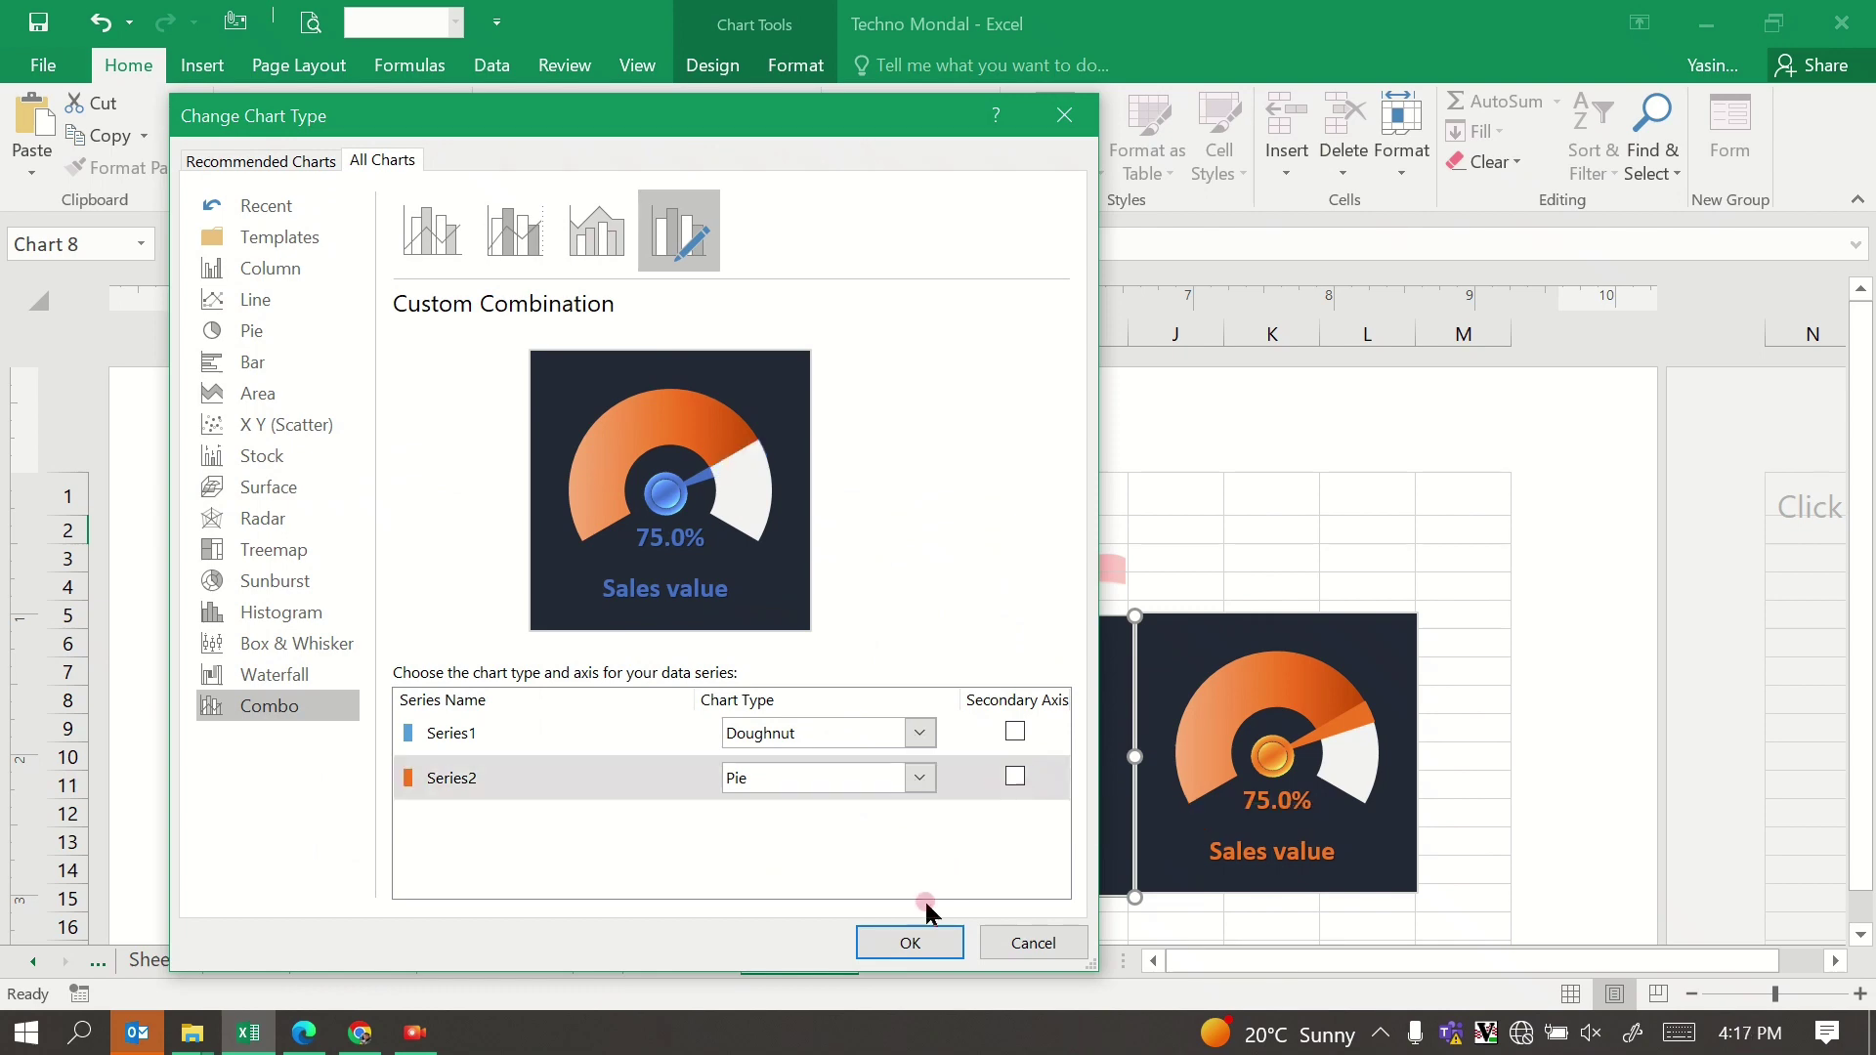
click(889, 932)
click(967, 670)
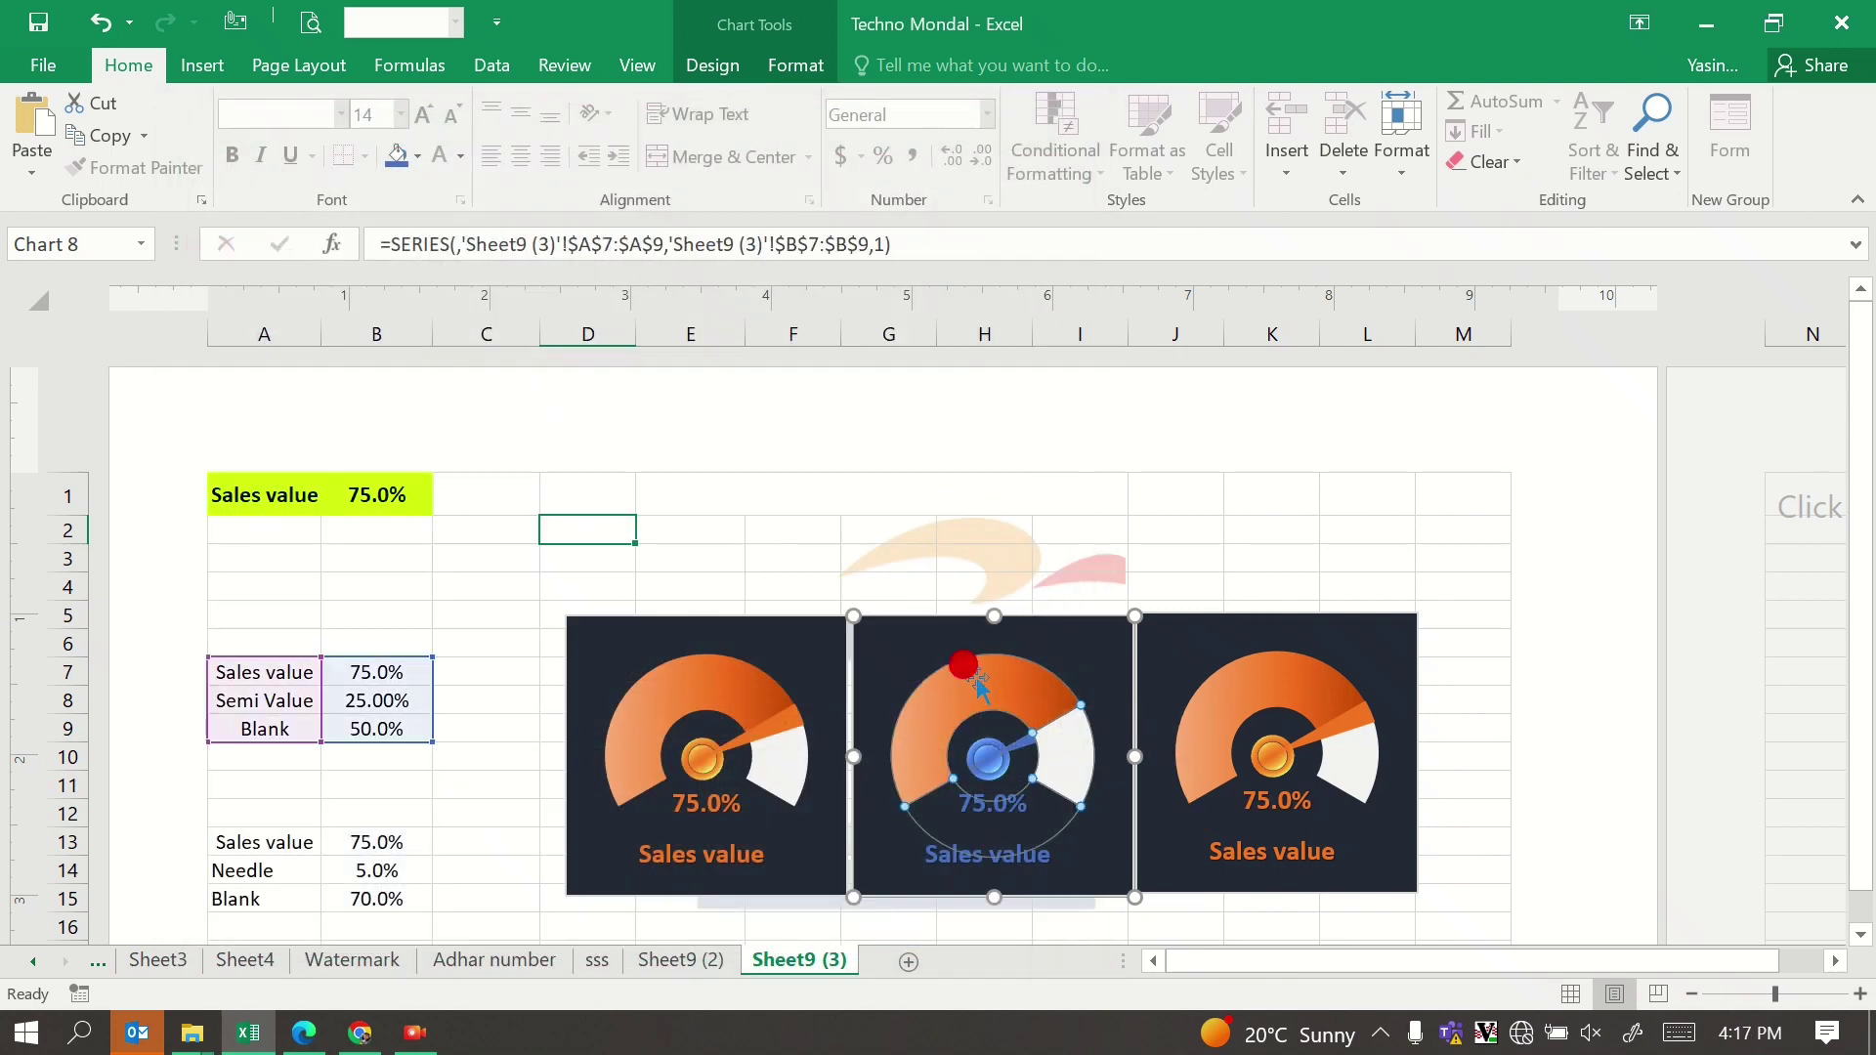
Step: Fill the middle gauge's arc slice with the blue Medium Gradient - Accent 5 preset
double_click(976, 678)
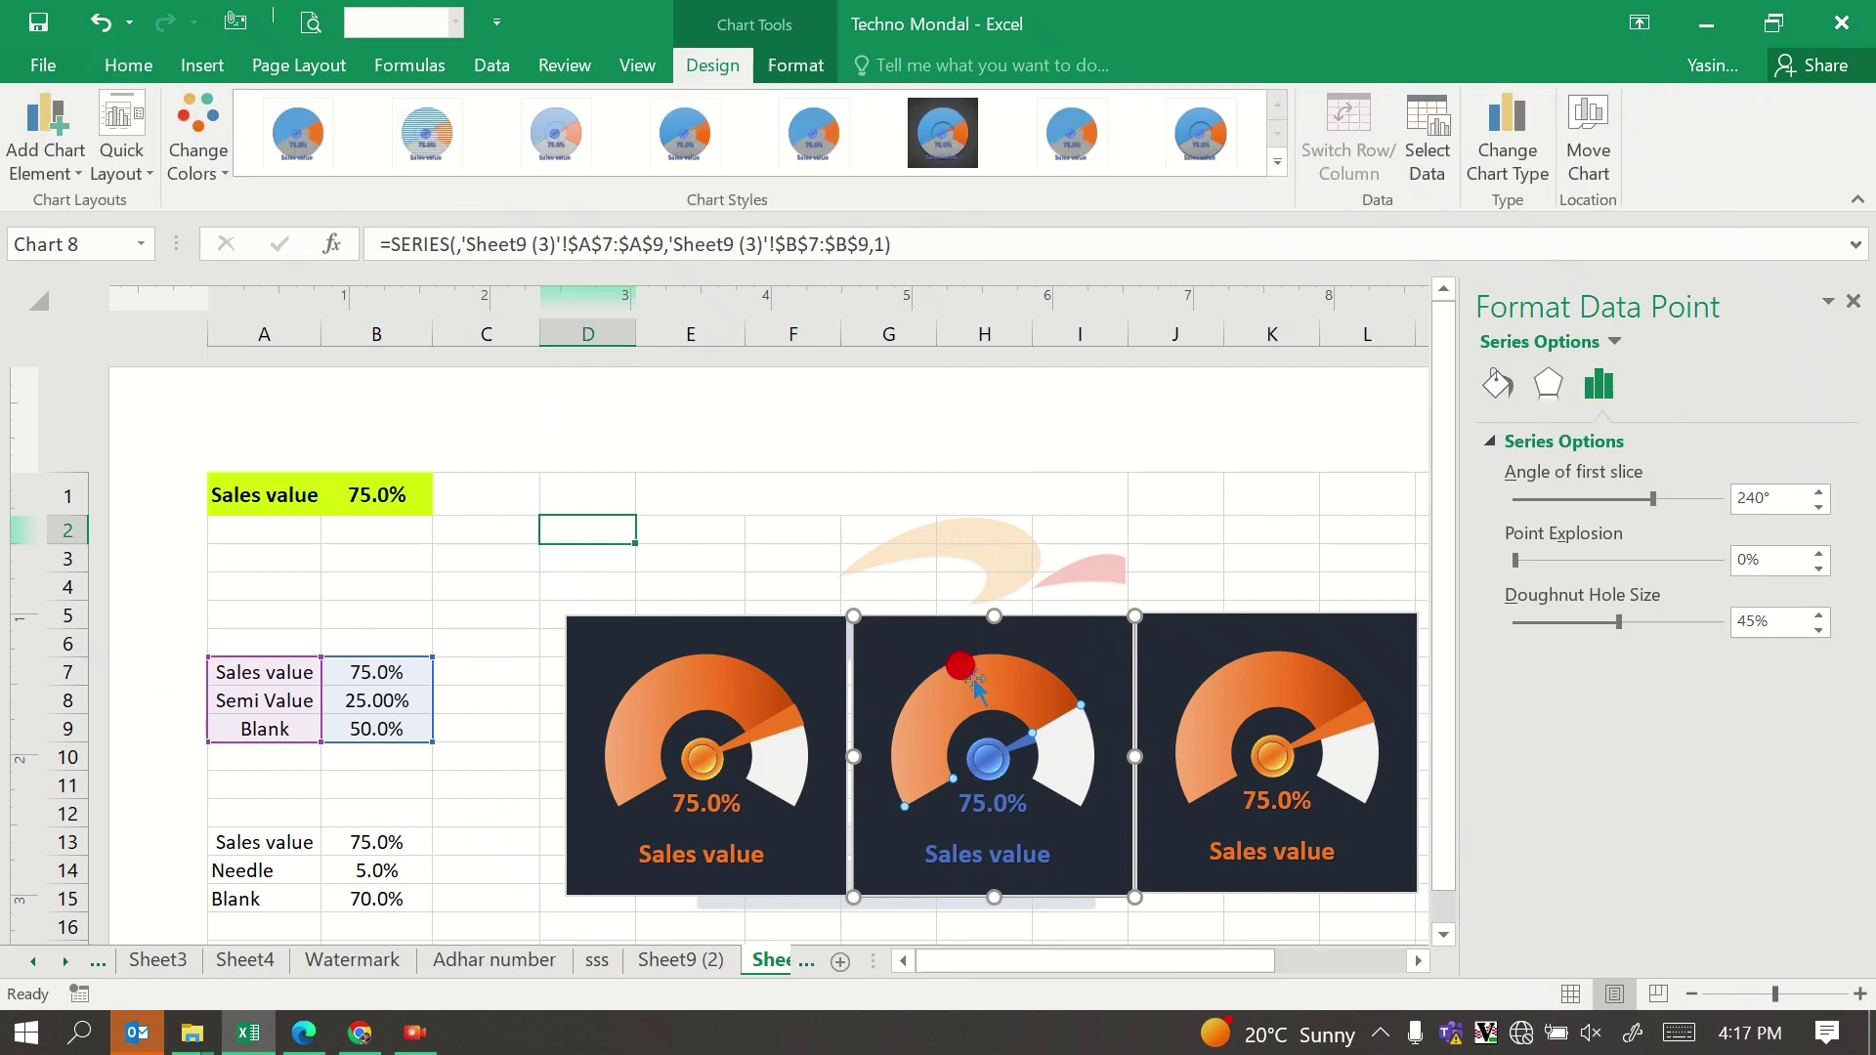
click(1498, 383)
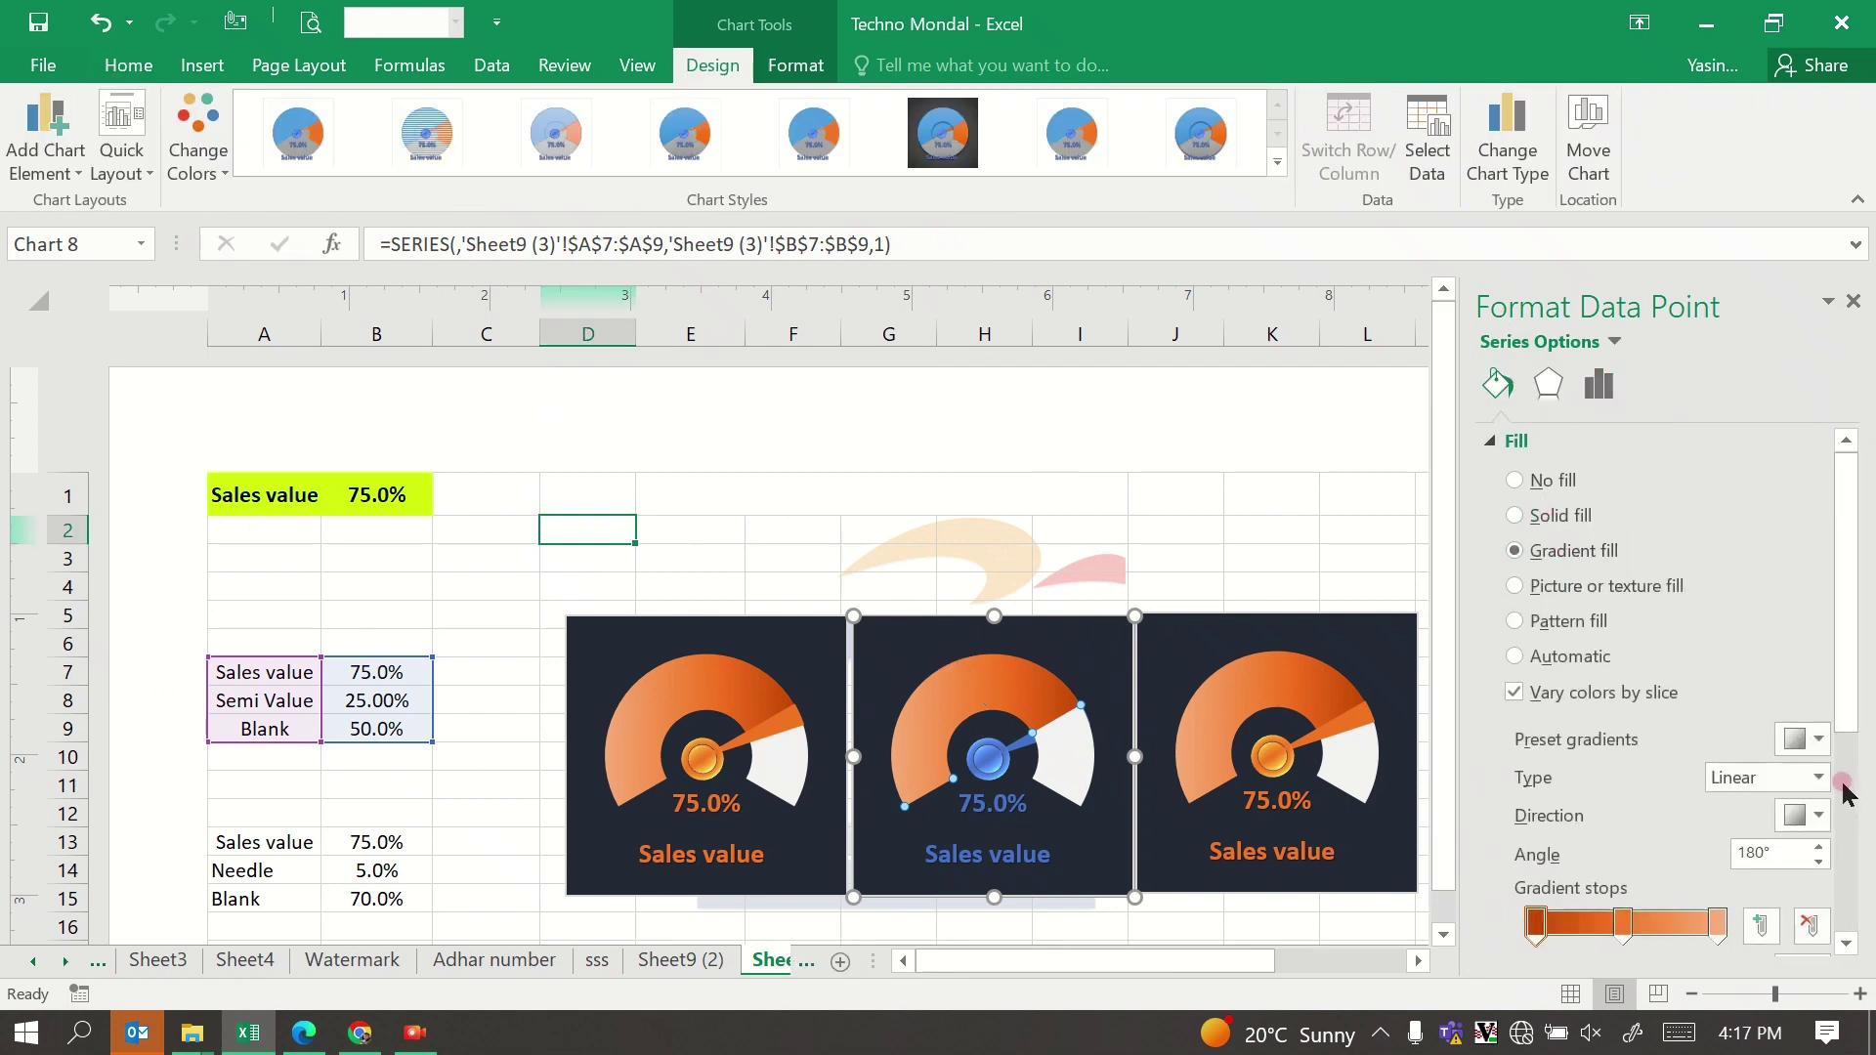
click(1818, 739)
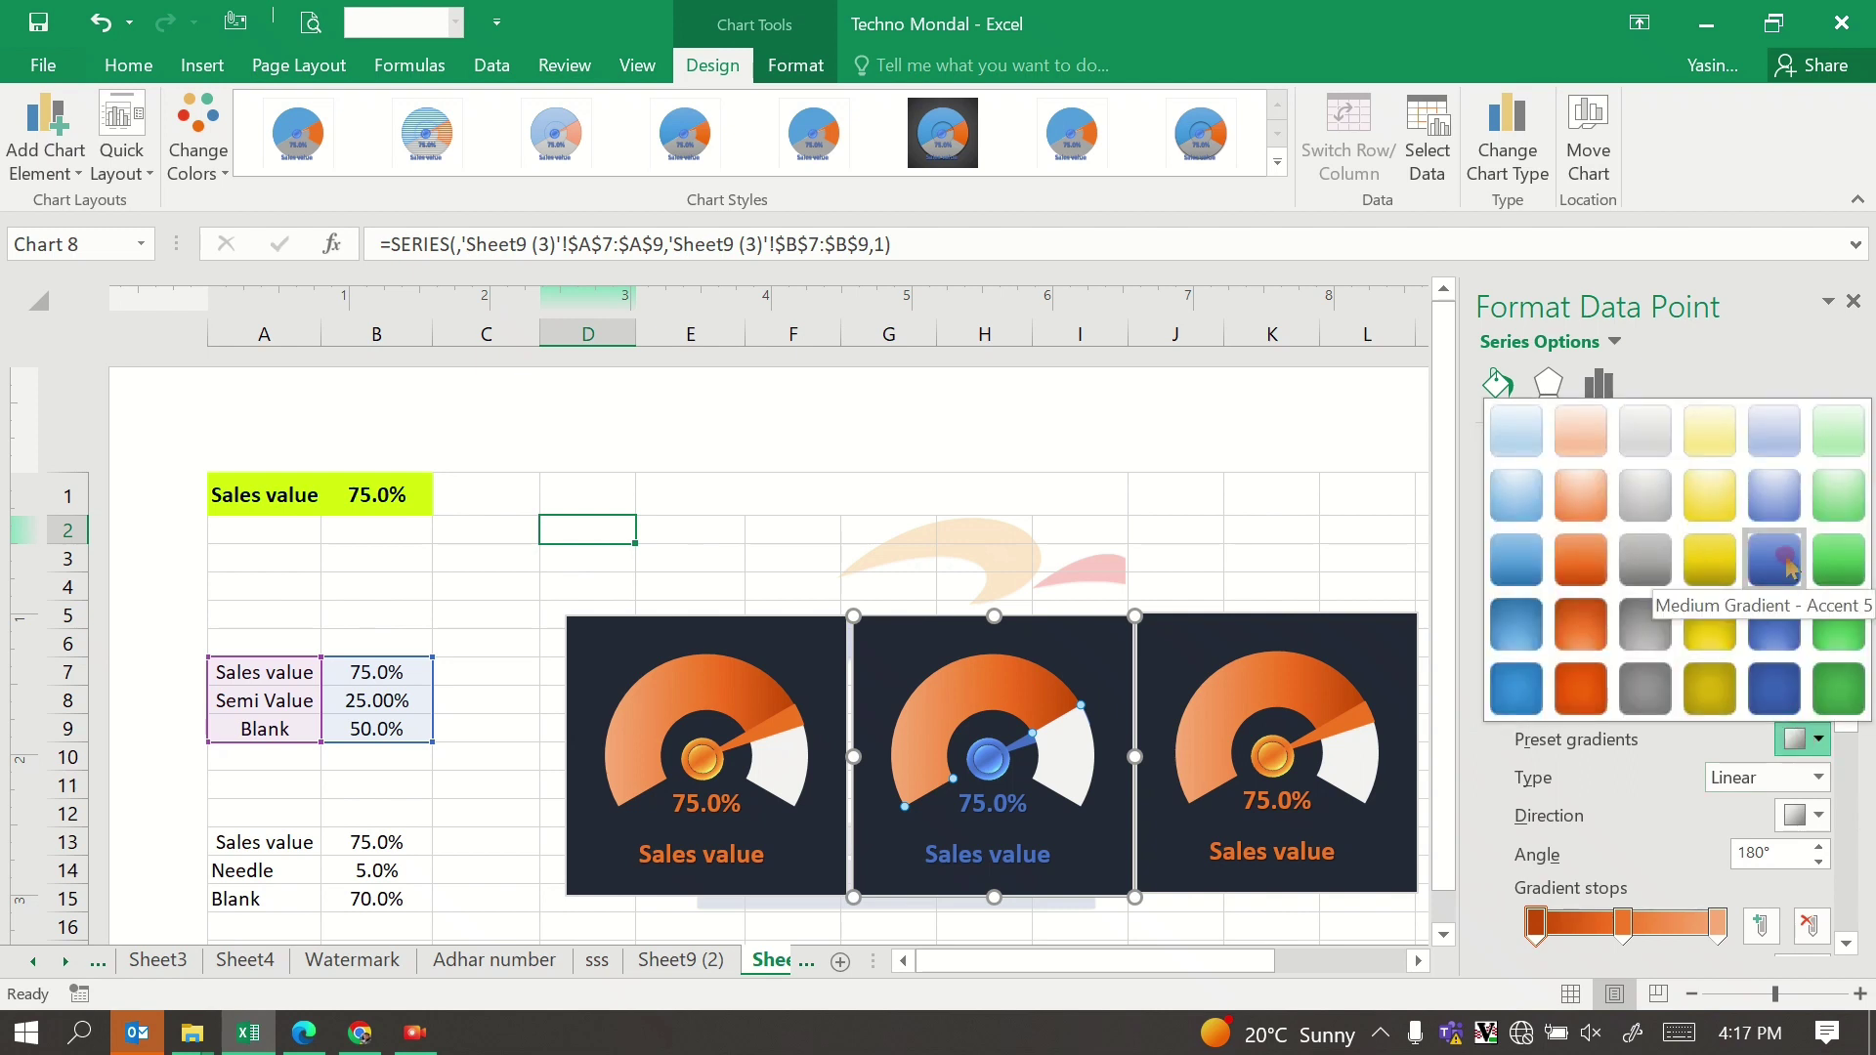
click(1778, 561)
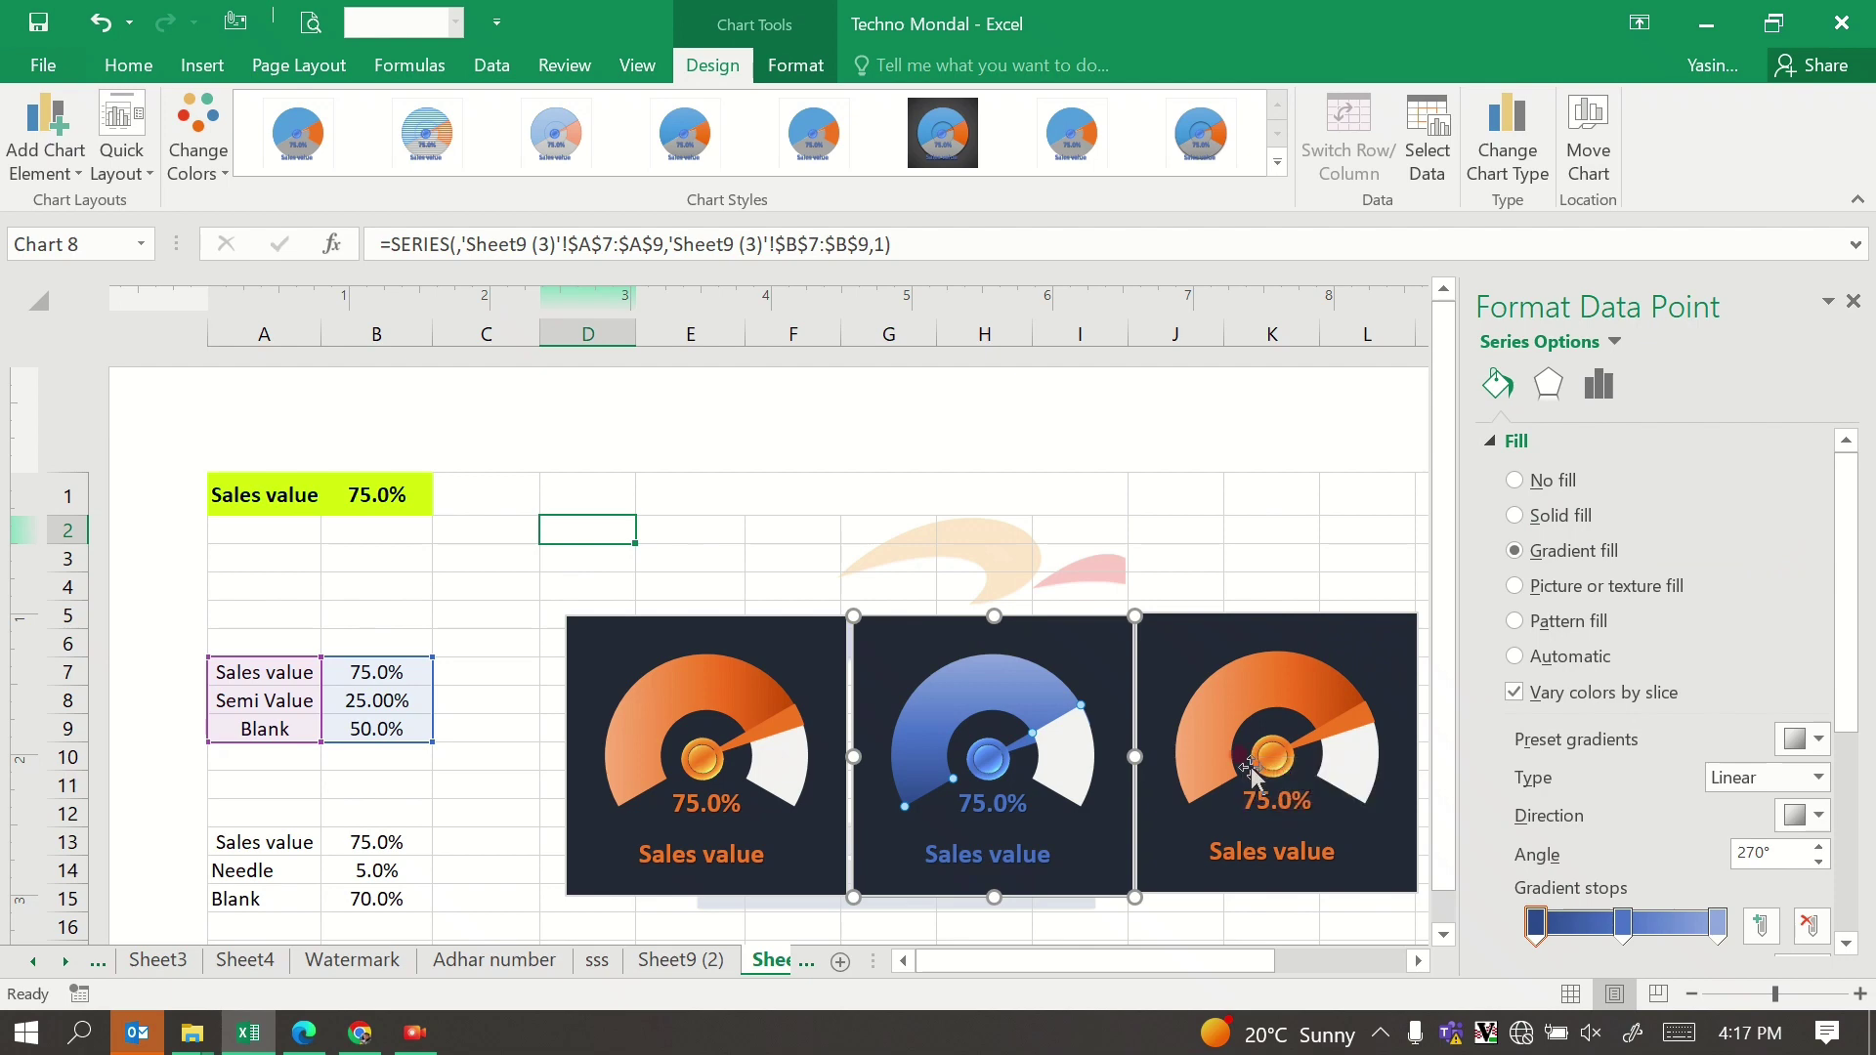
Step: Put Series2 back on the secondary axis via Change Series Chart Type
right_click(1034, 684)
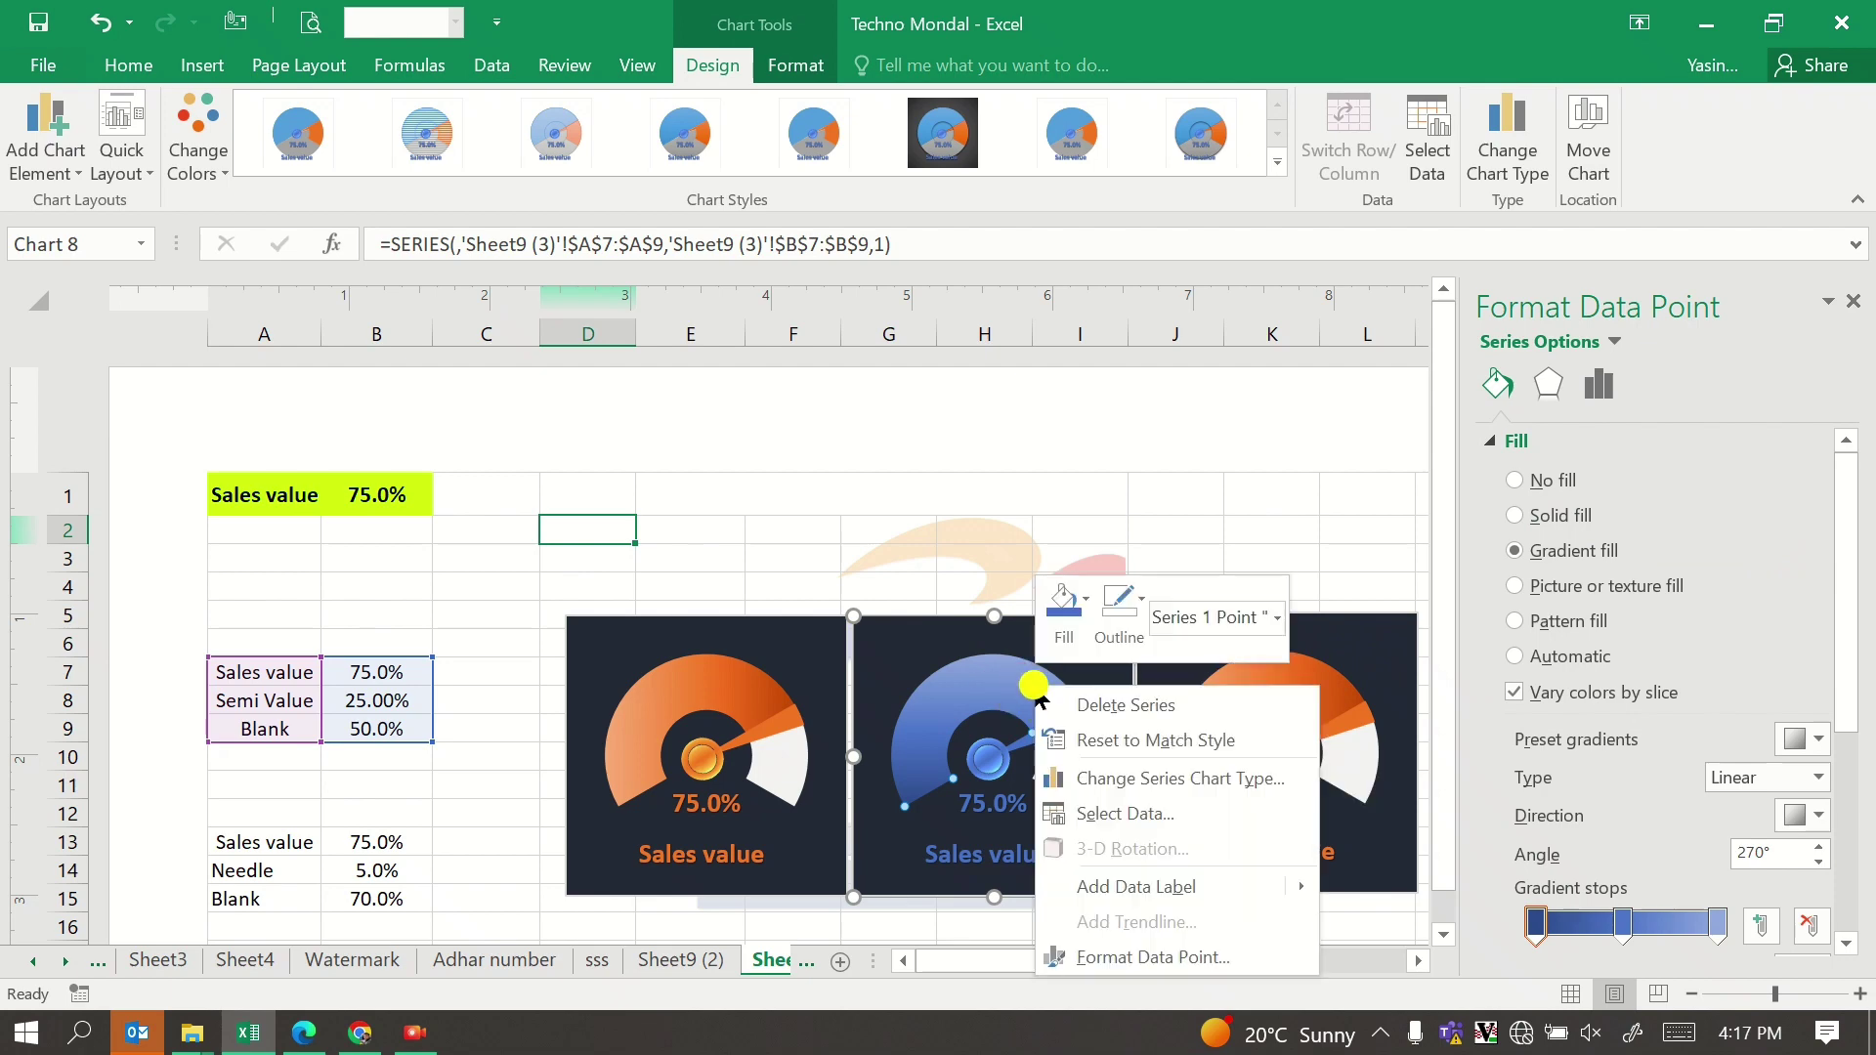
click(1141, 778)
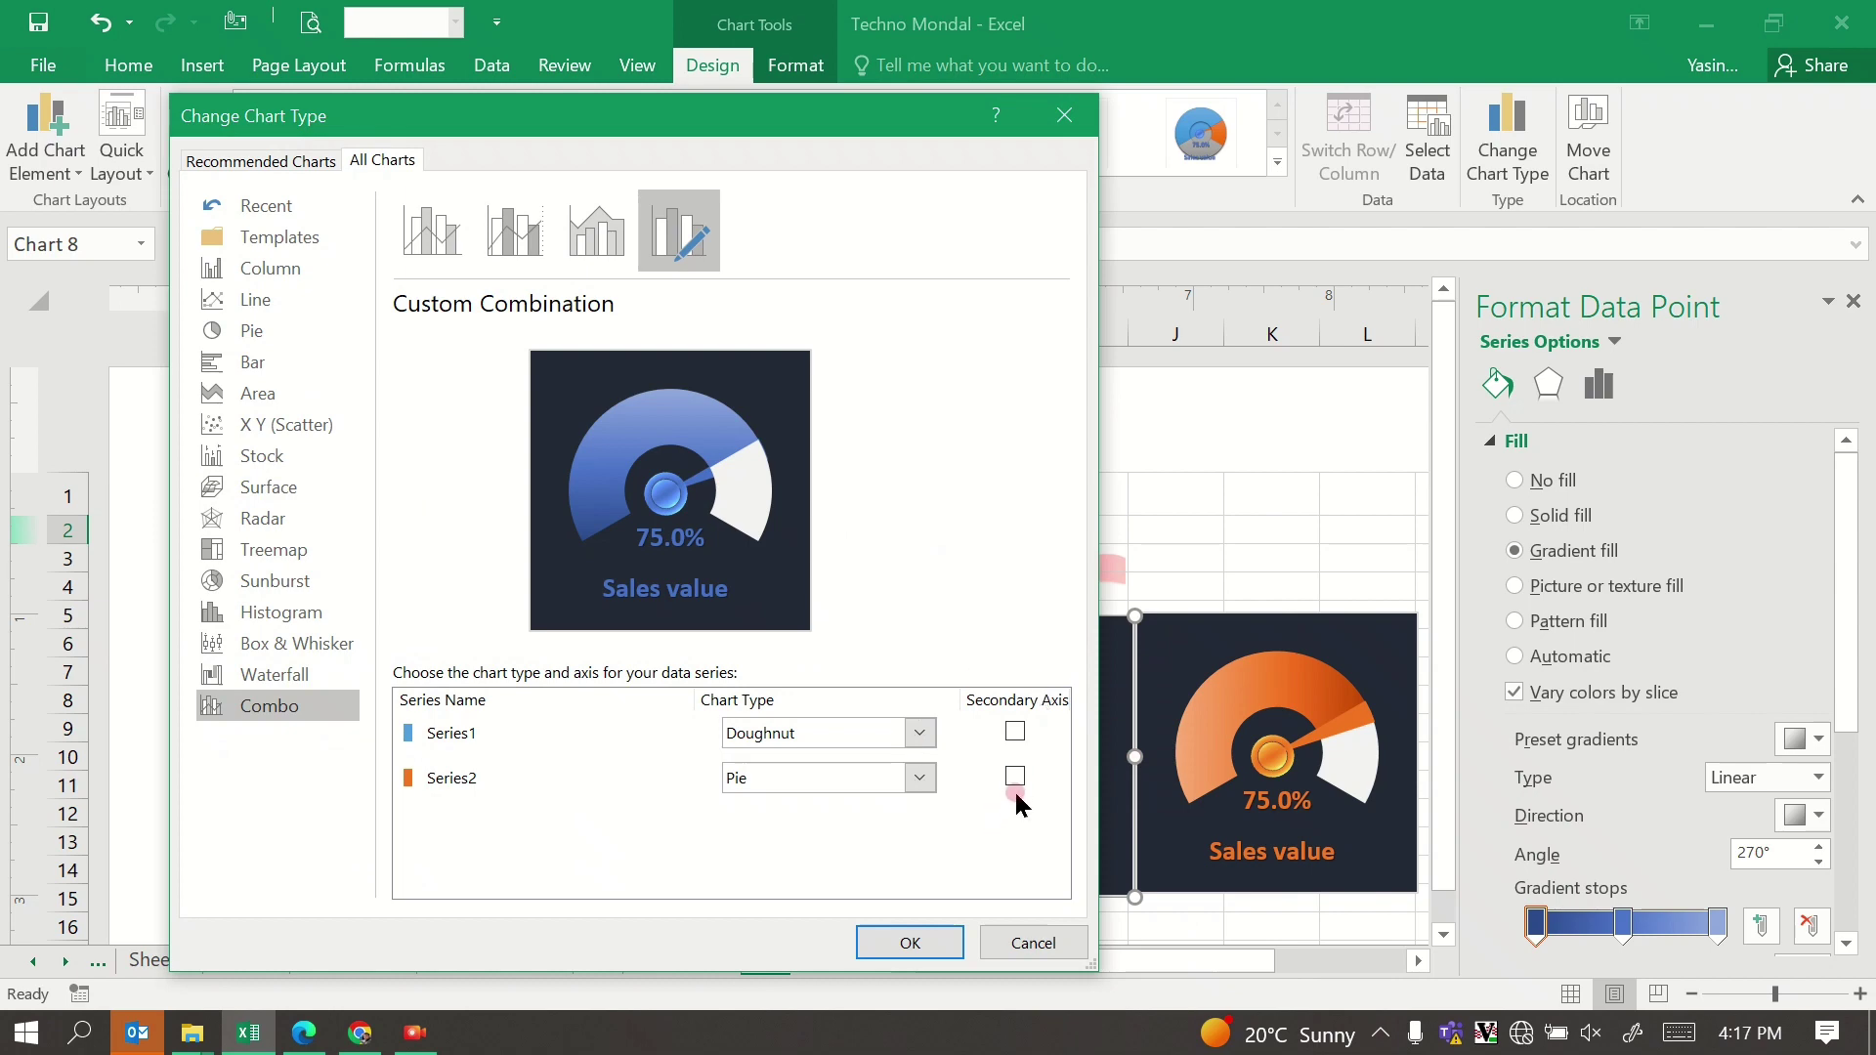
click(1014, 776)
click(913, 942)
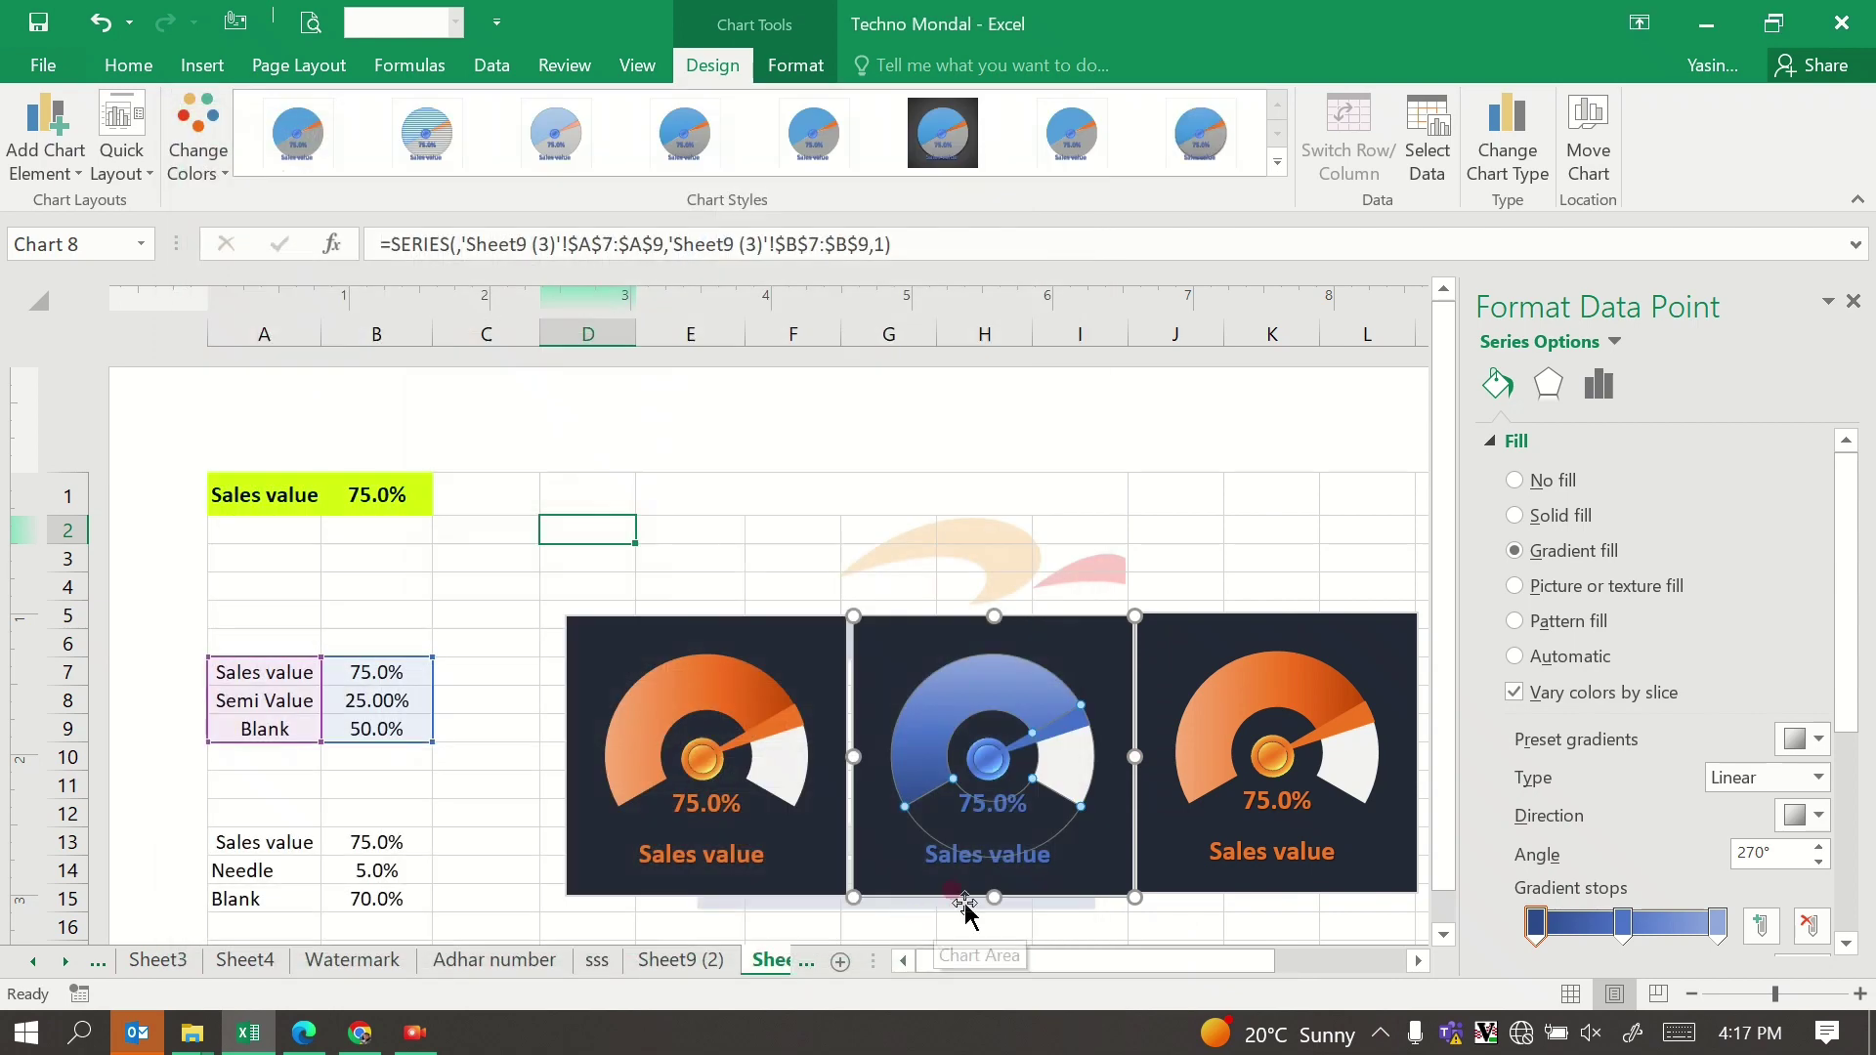
click(1182, 524)
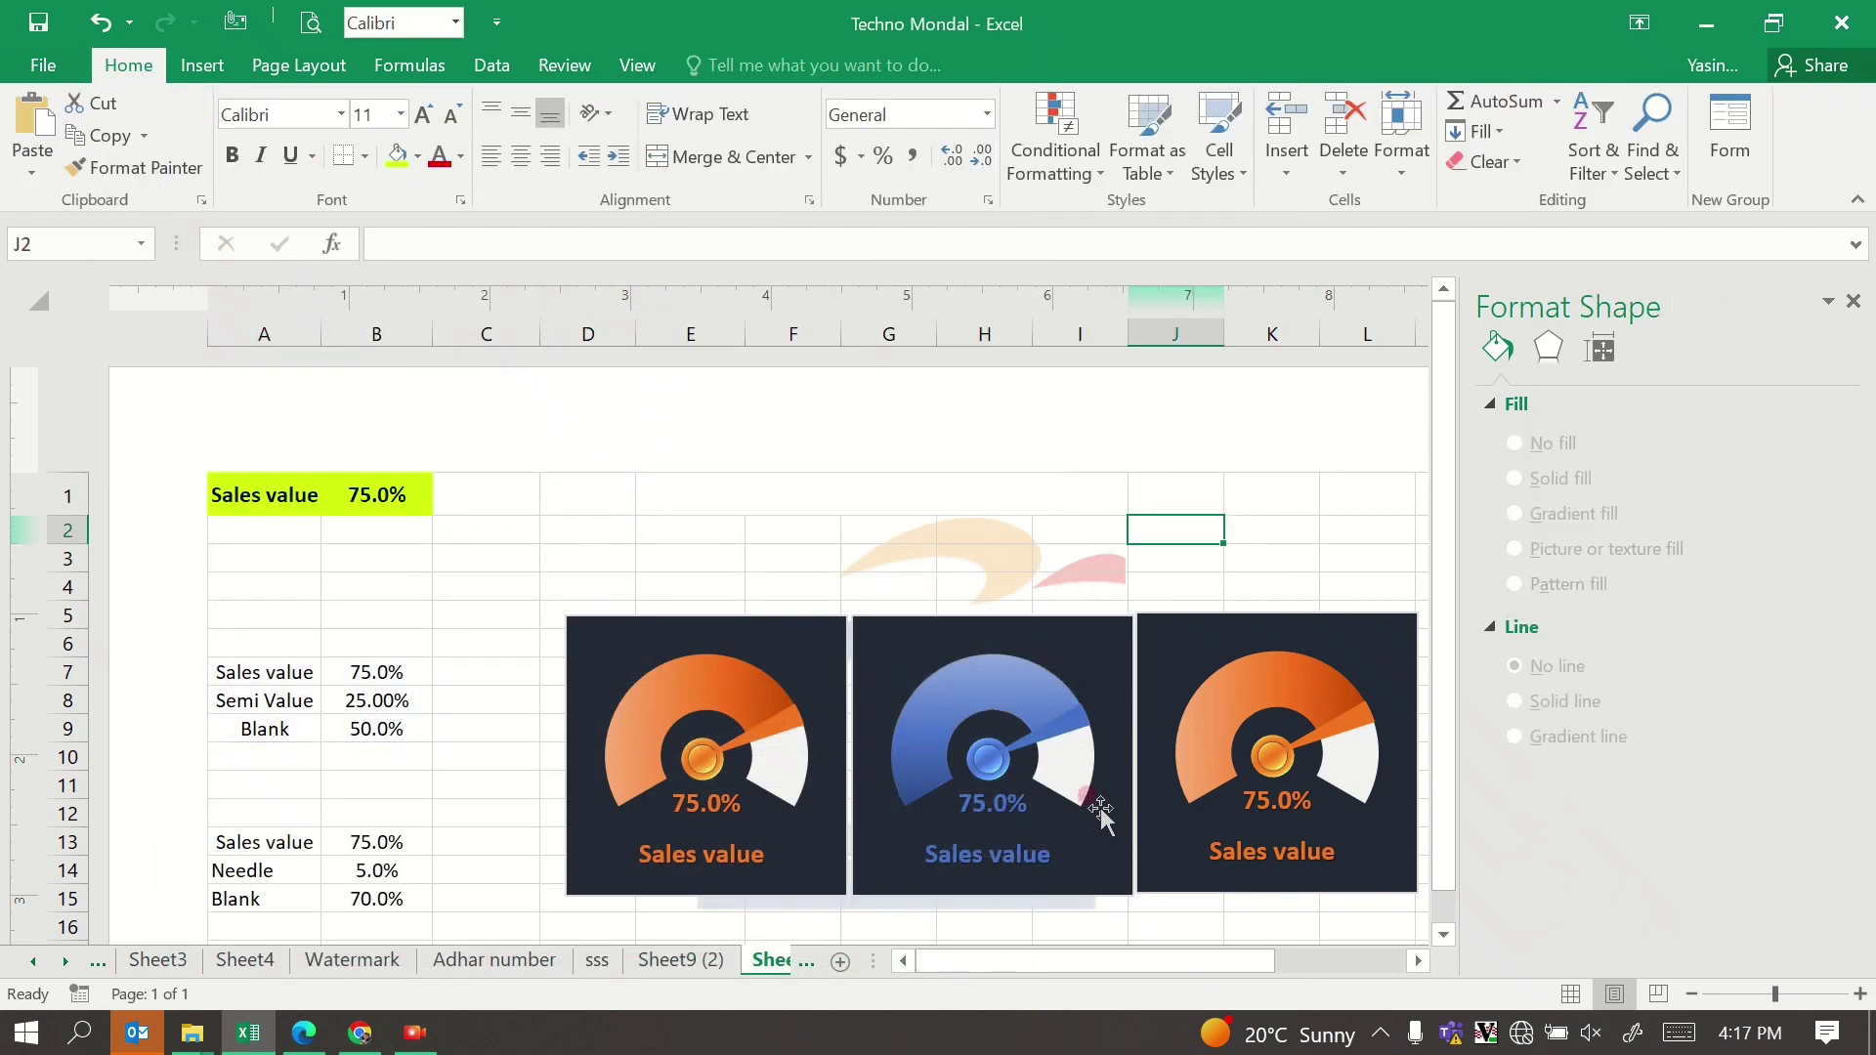
Step: Give the right gauge's needle slice a solid green fill and a green border
click(1345, 733)
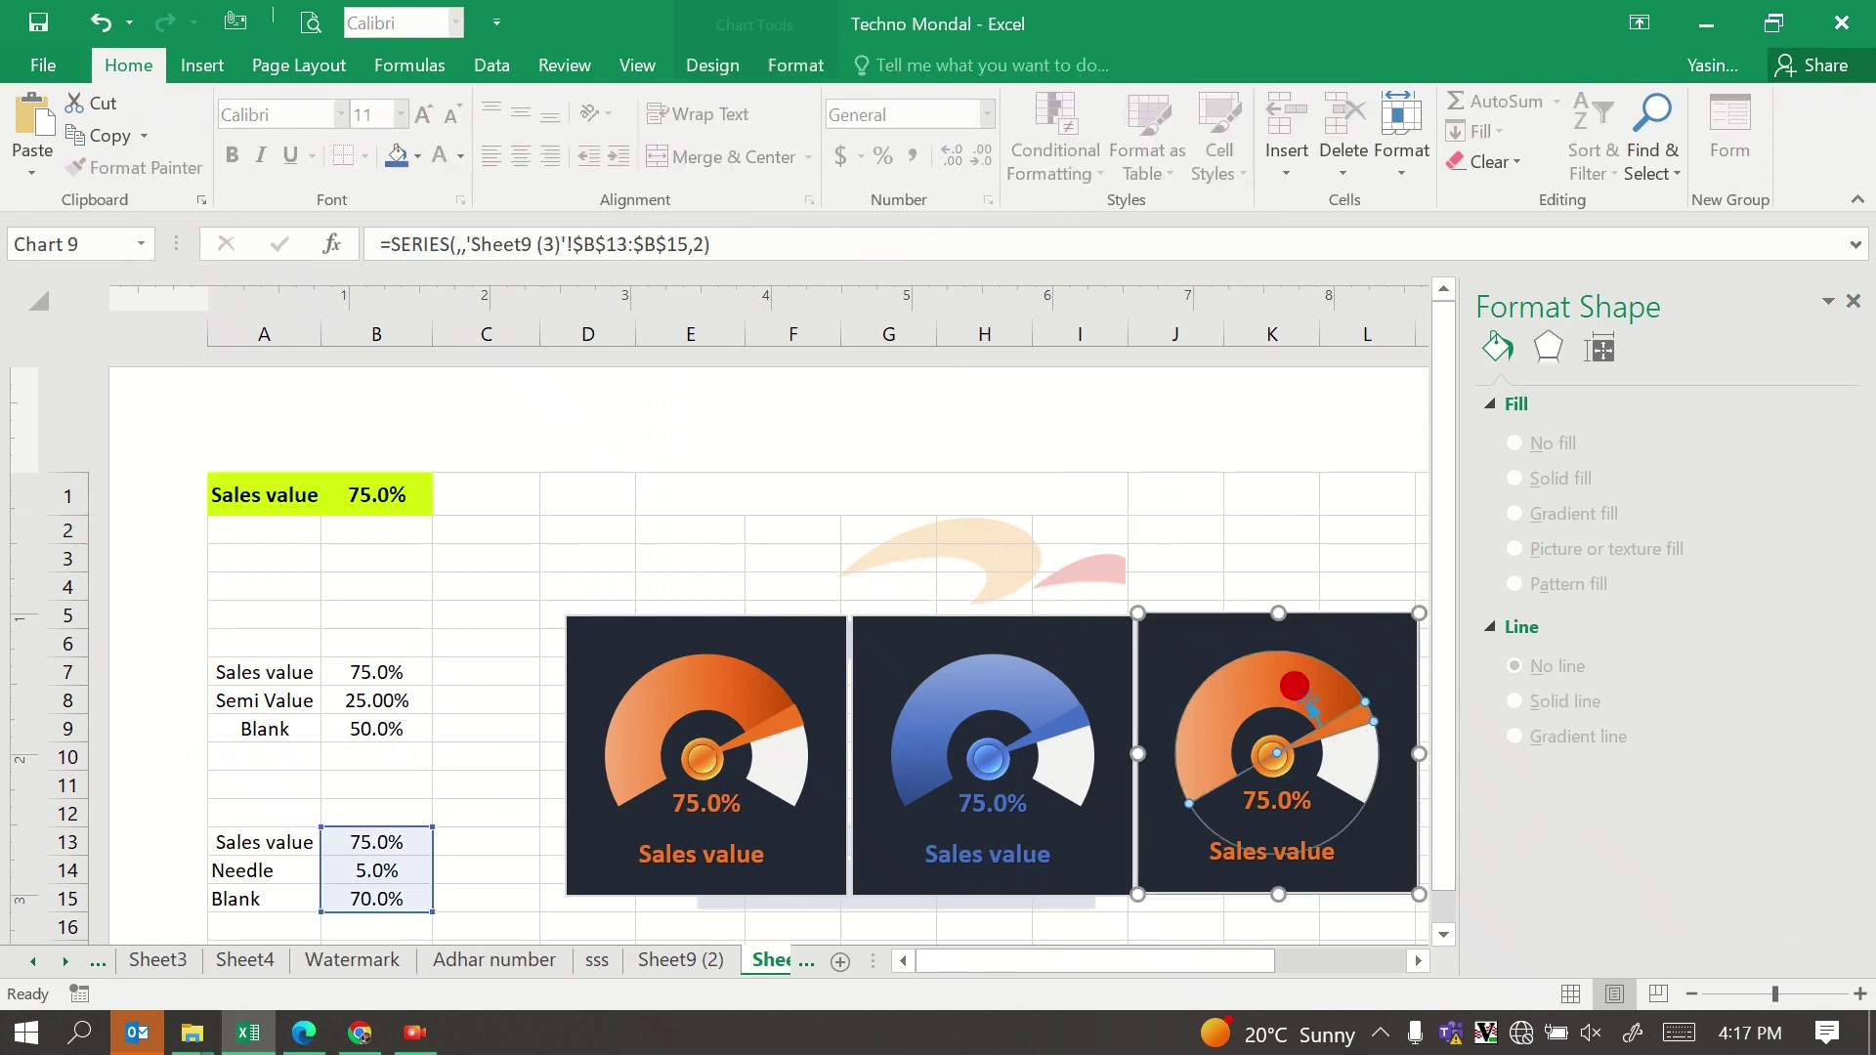
click(1348, 735)
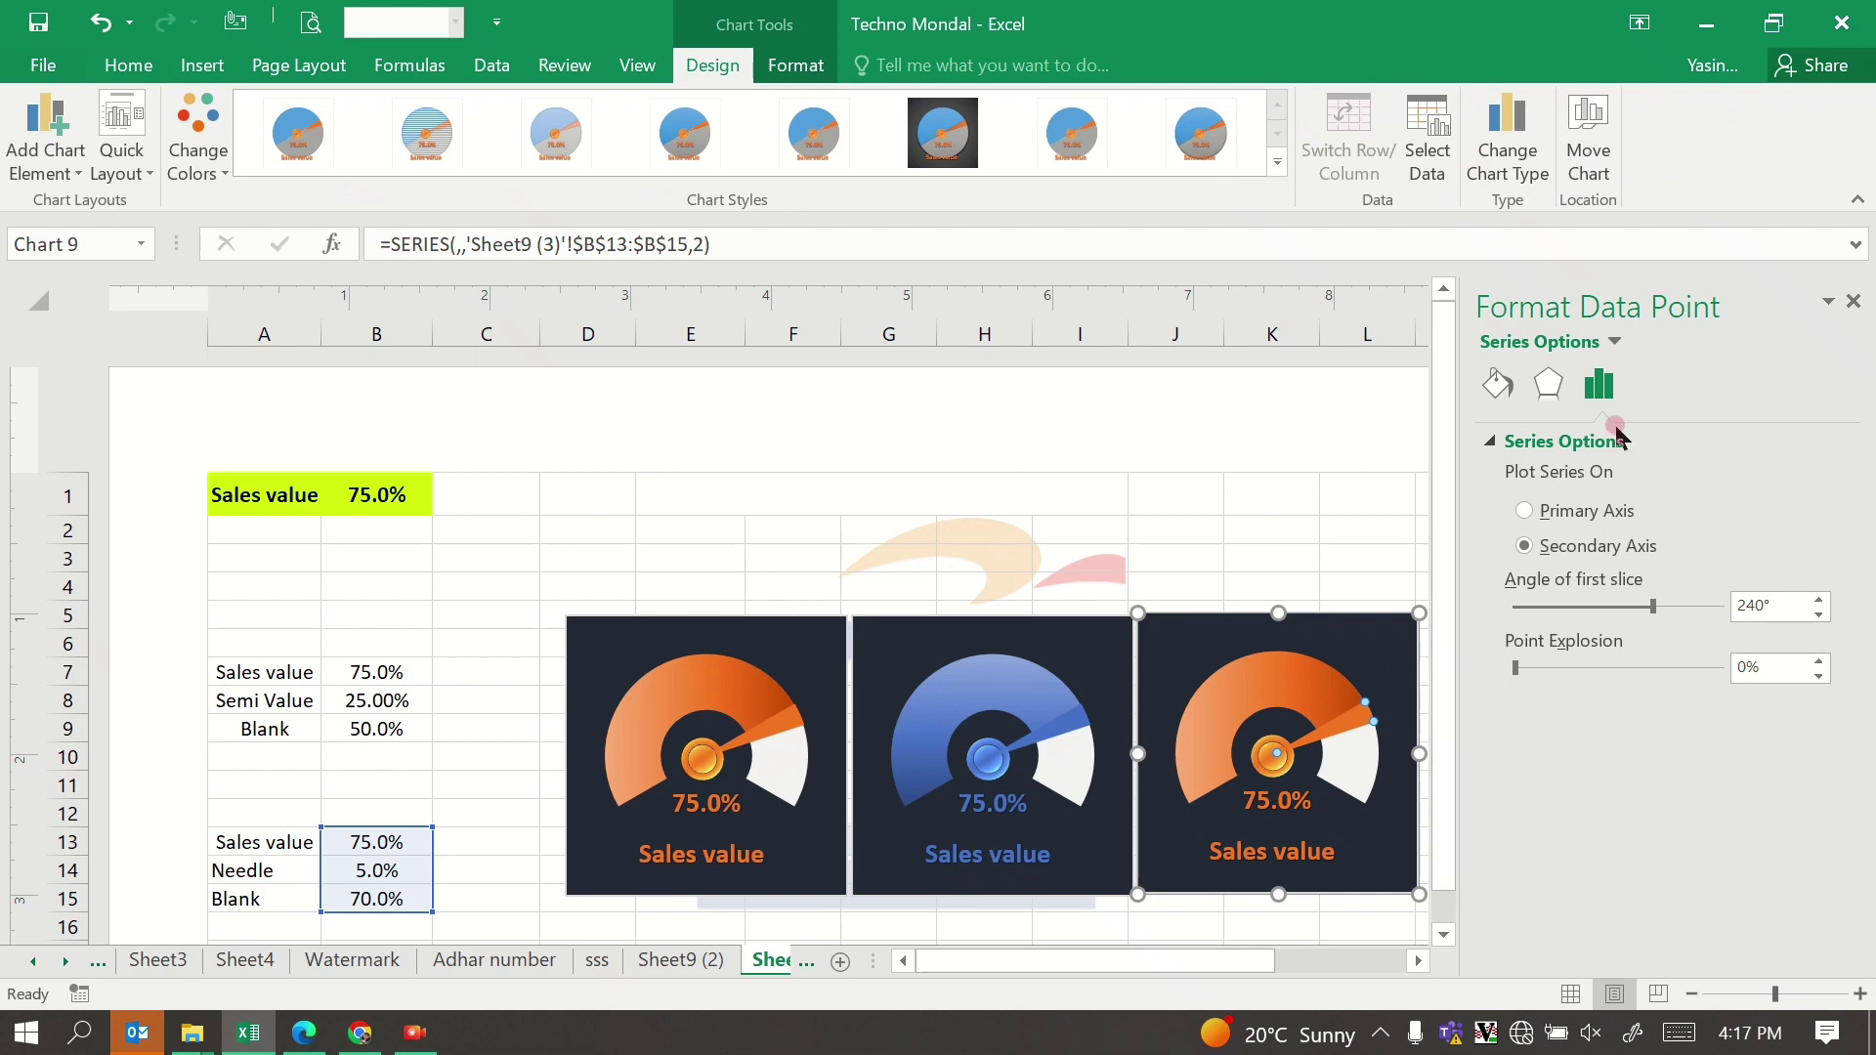
click(1496, 384)
click(1516, 515)
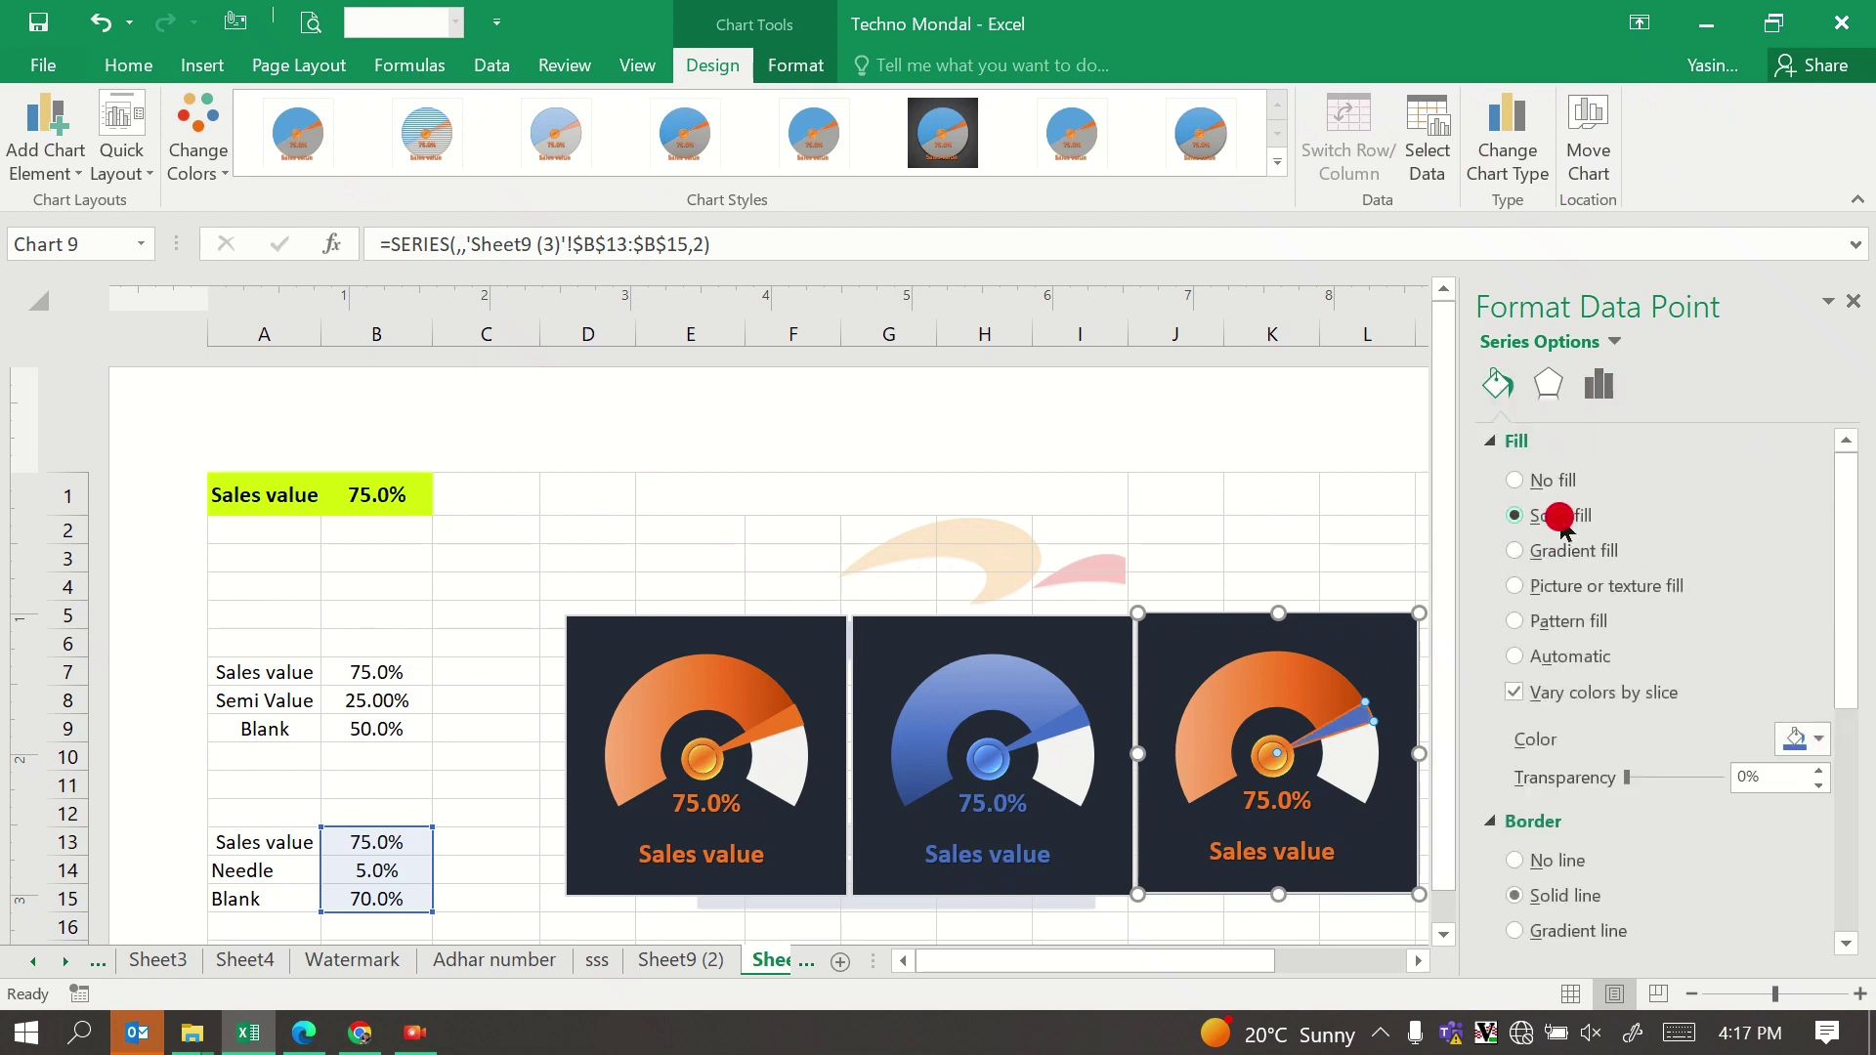
click(1805, 740)
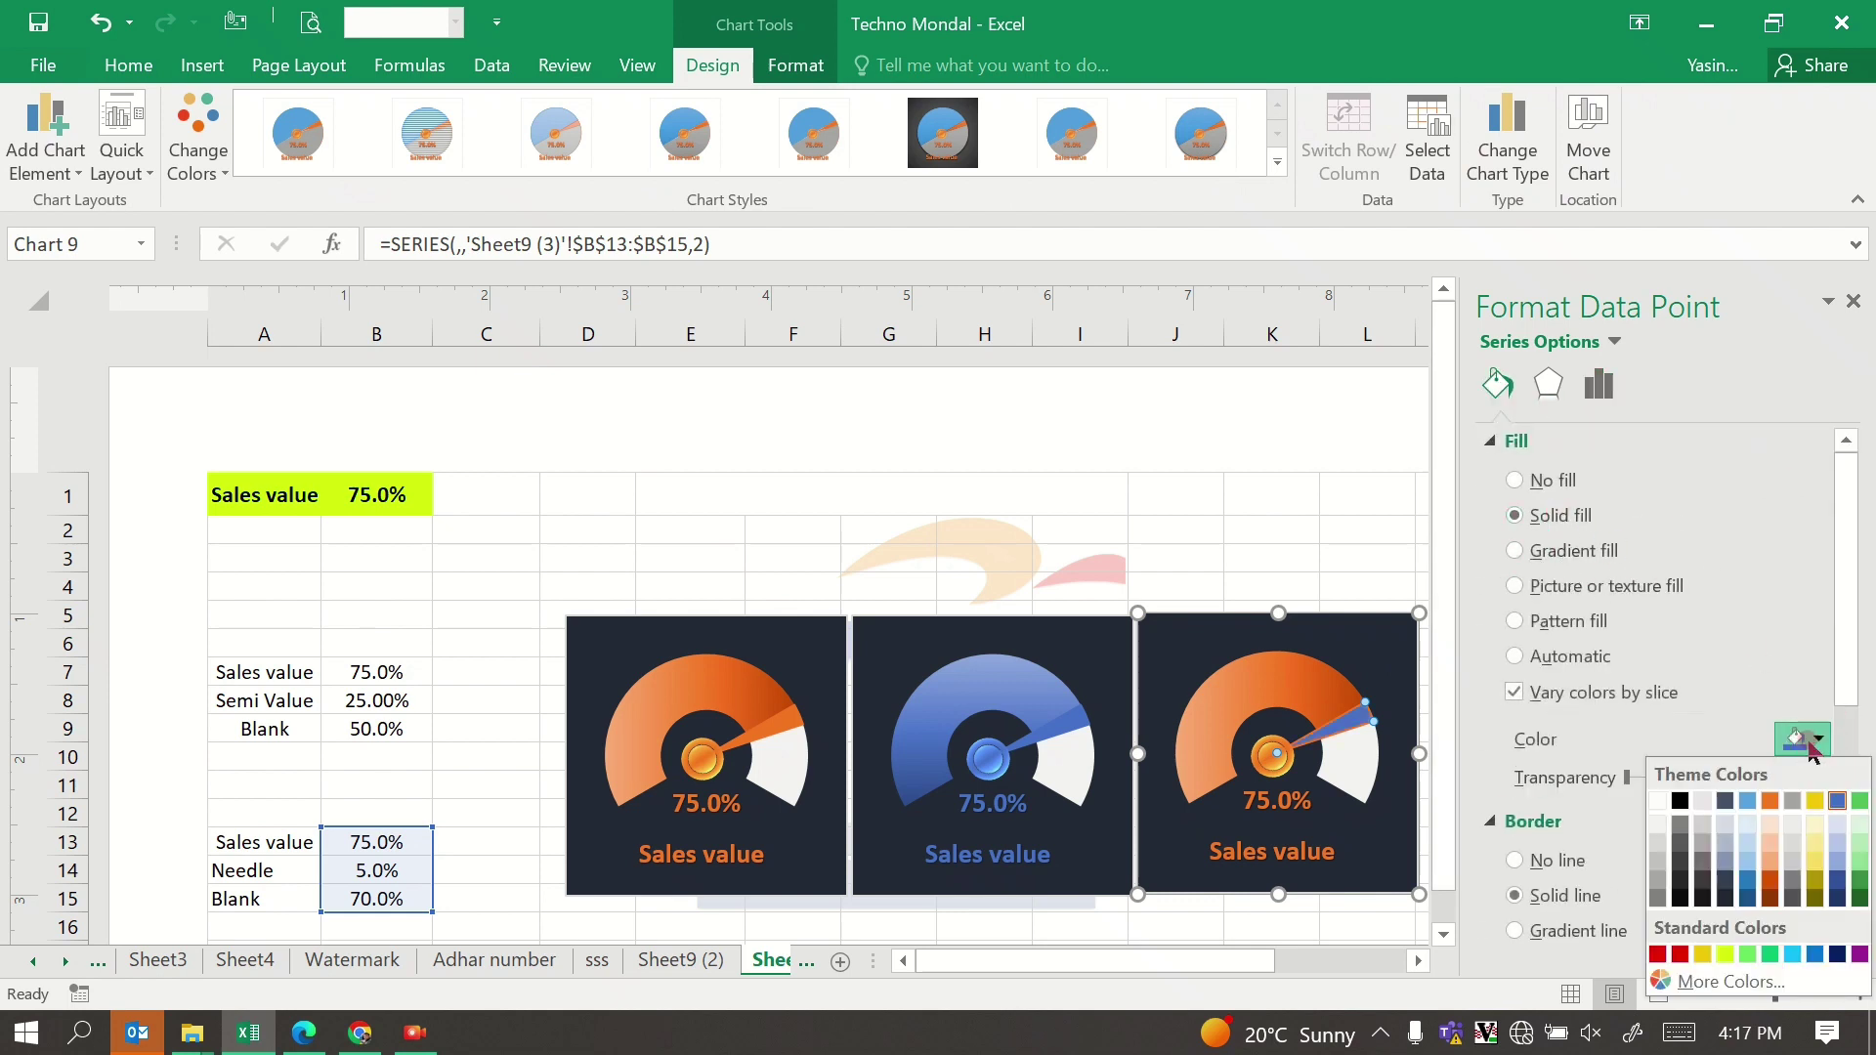
click(1859, 801)
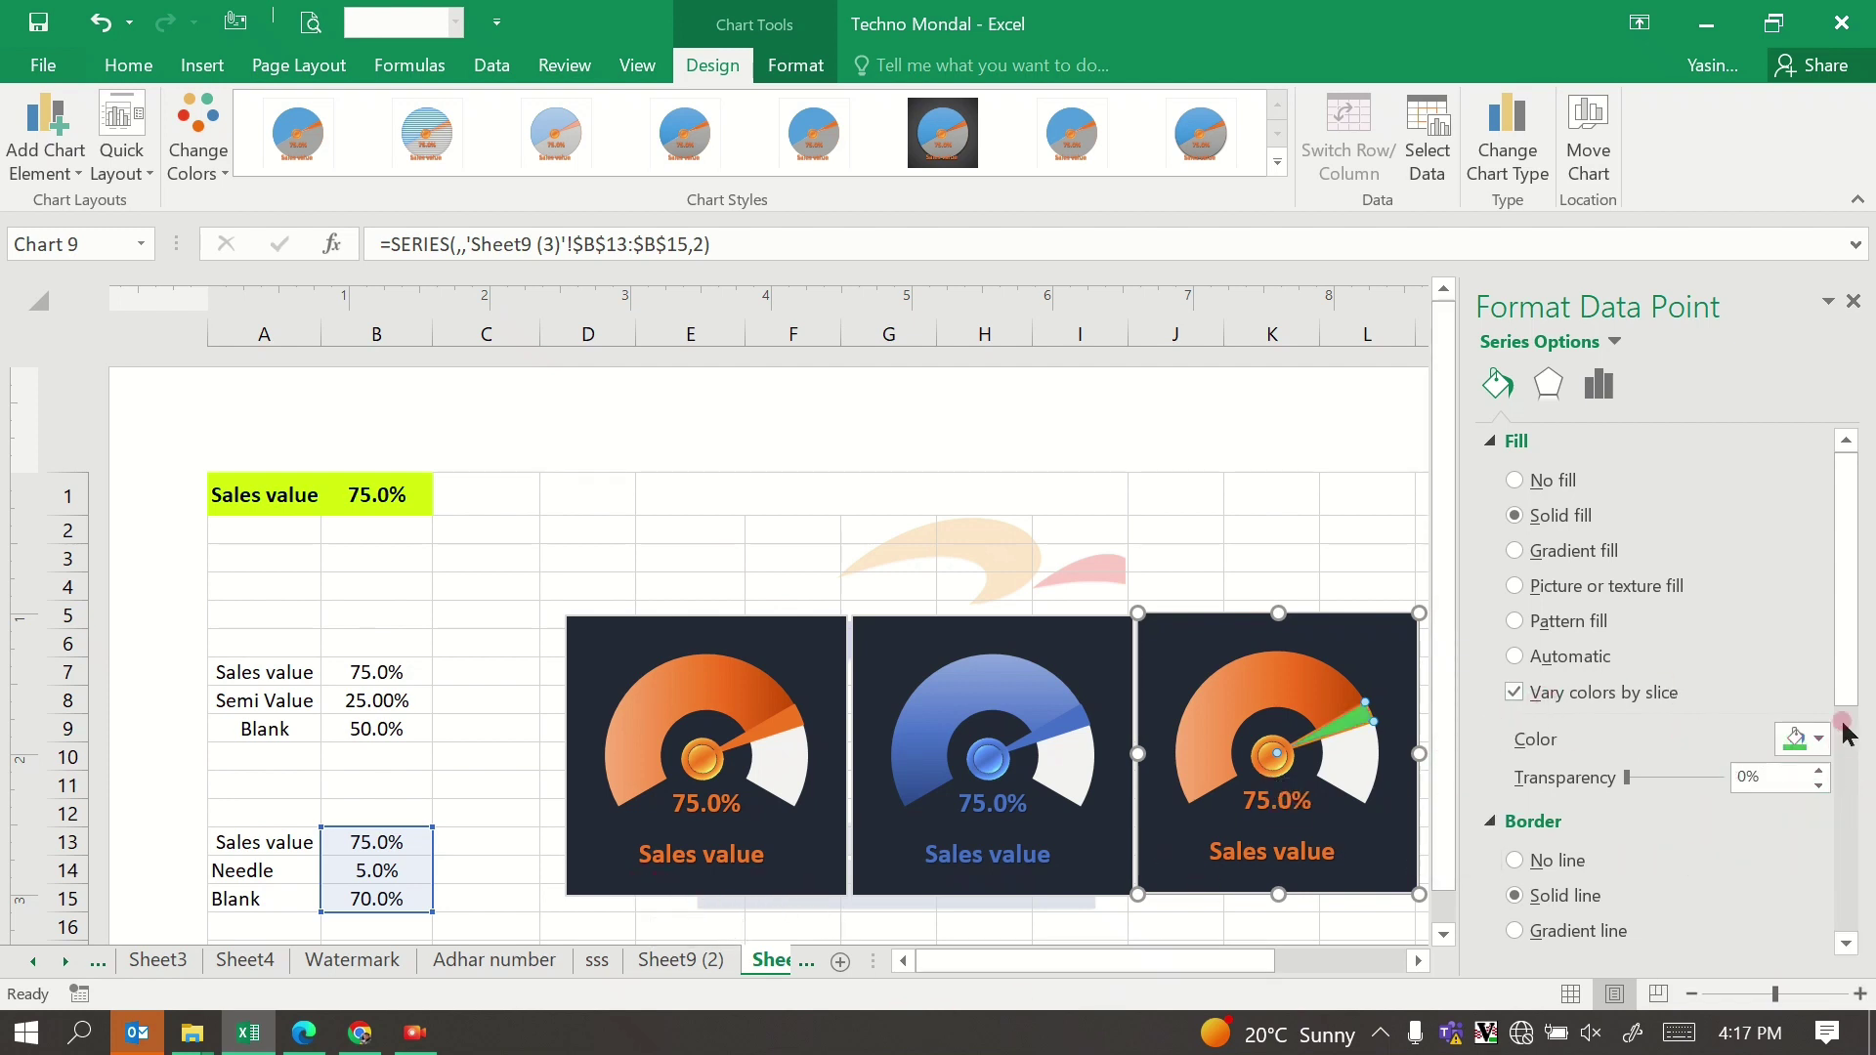
drag(1837, 674, 1834, 764)
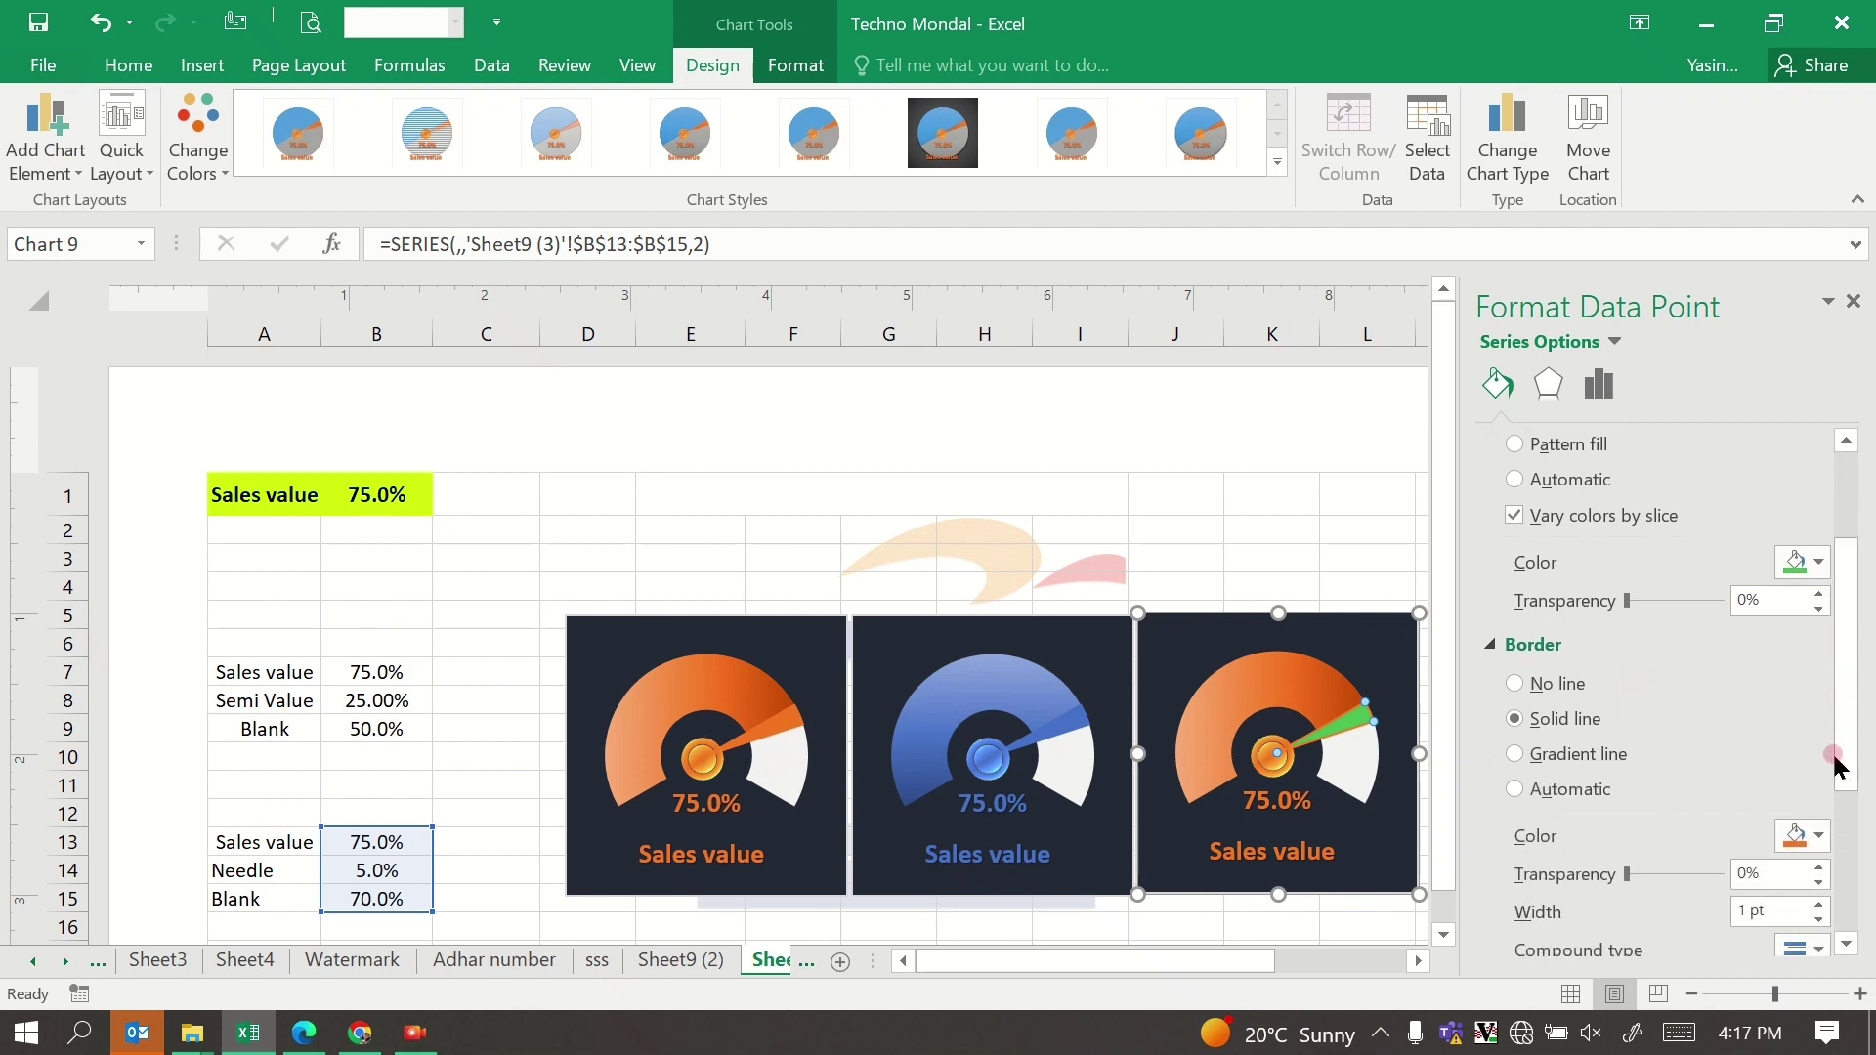
click(1815, 835)
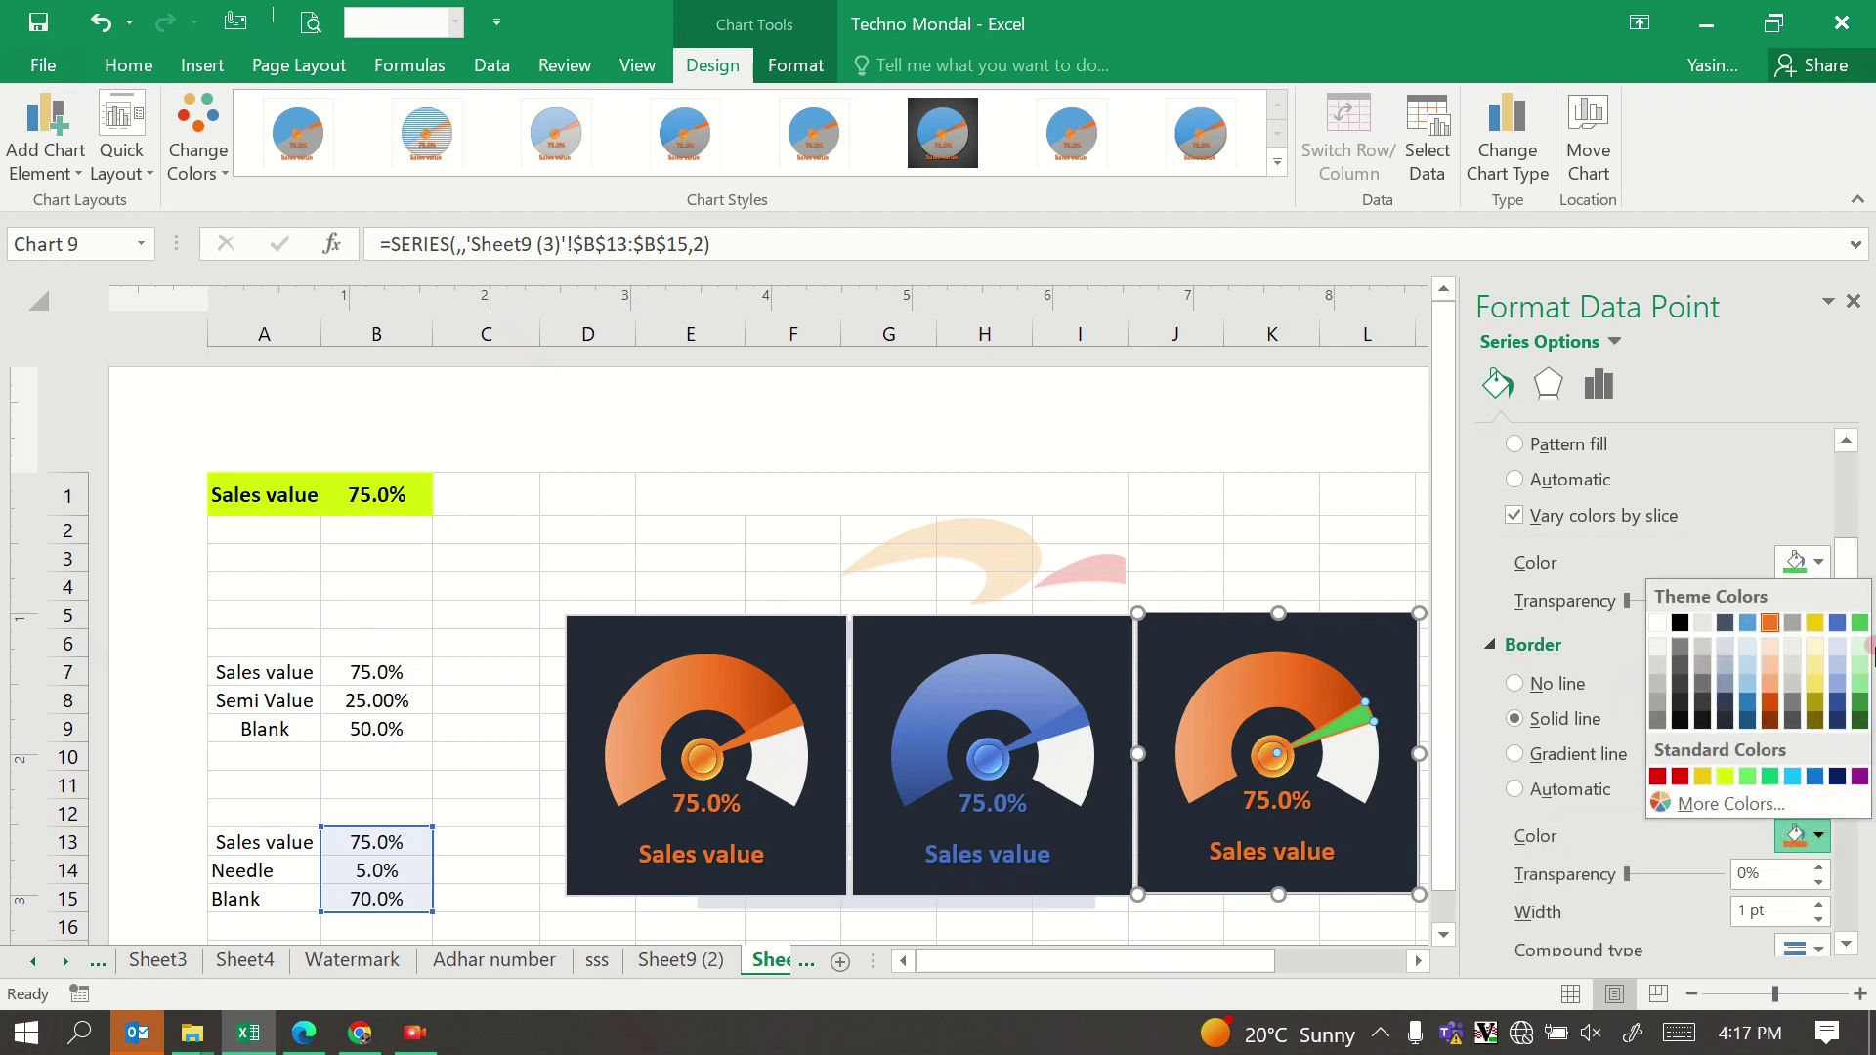
click(1858, 628)
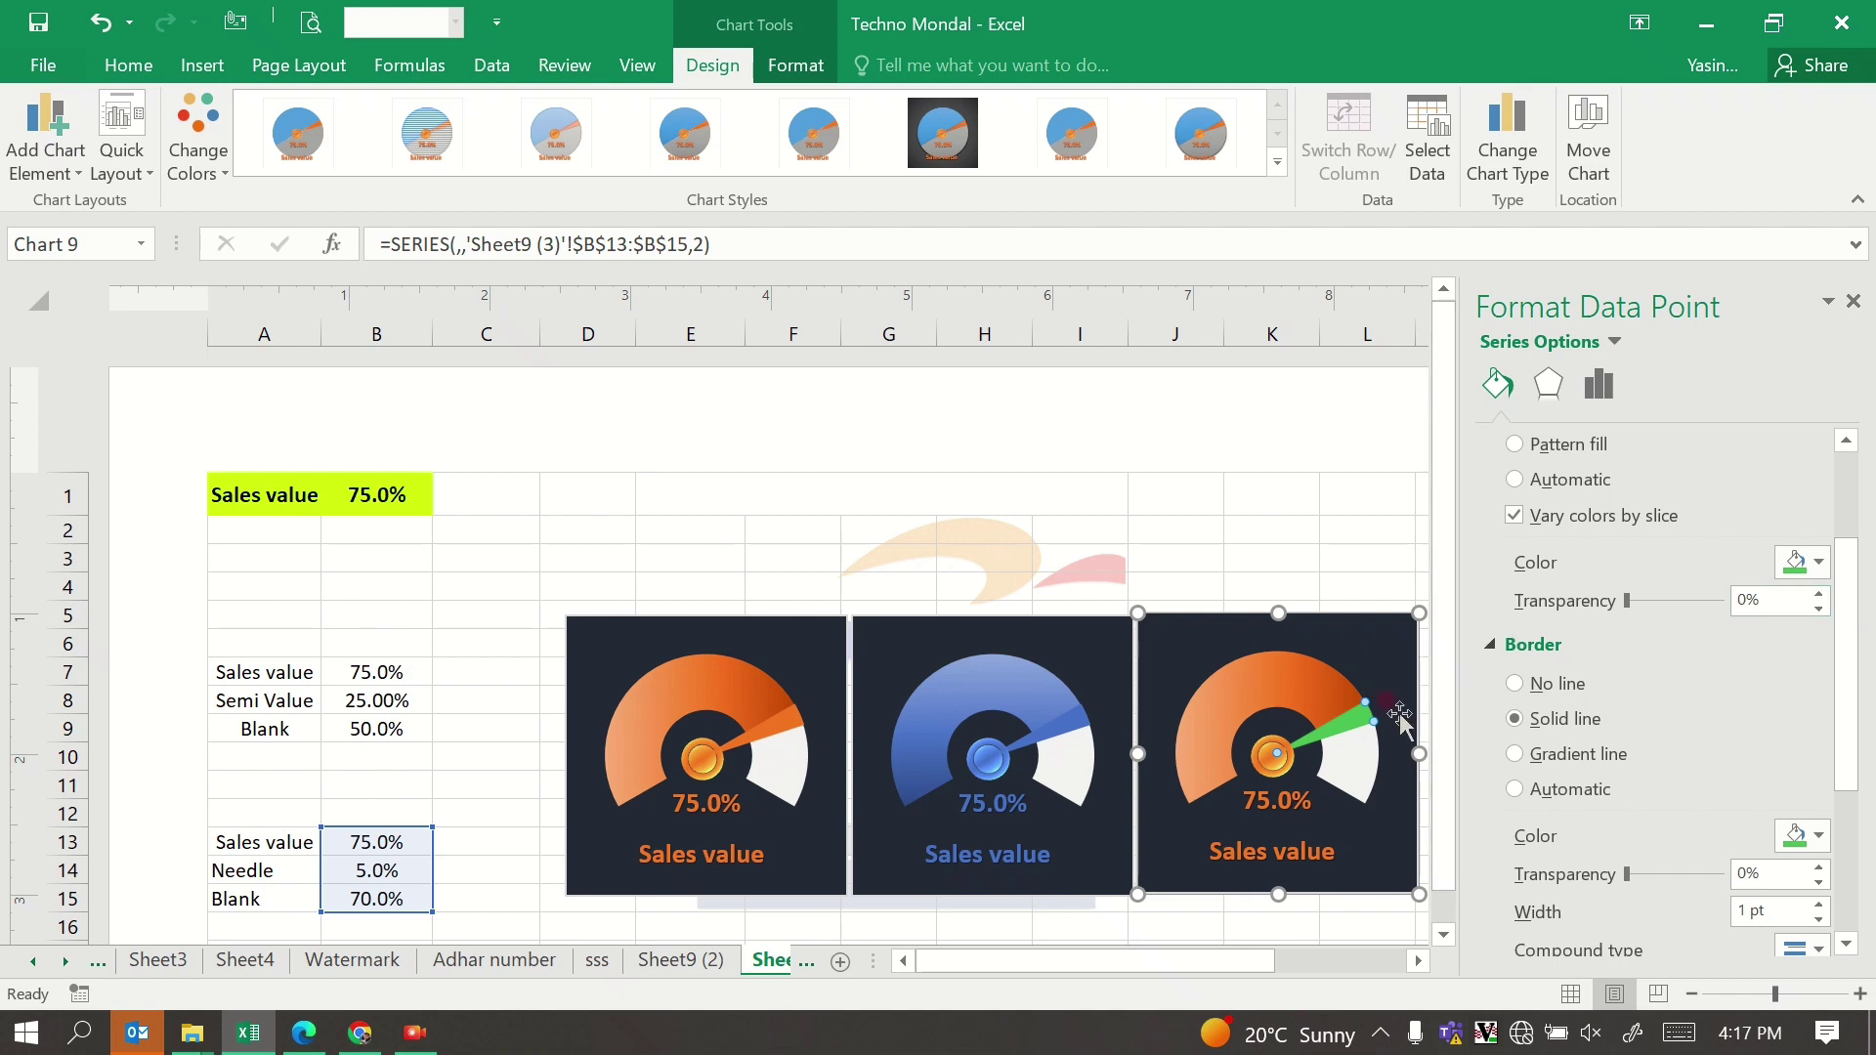
click(1280, 799)
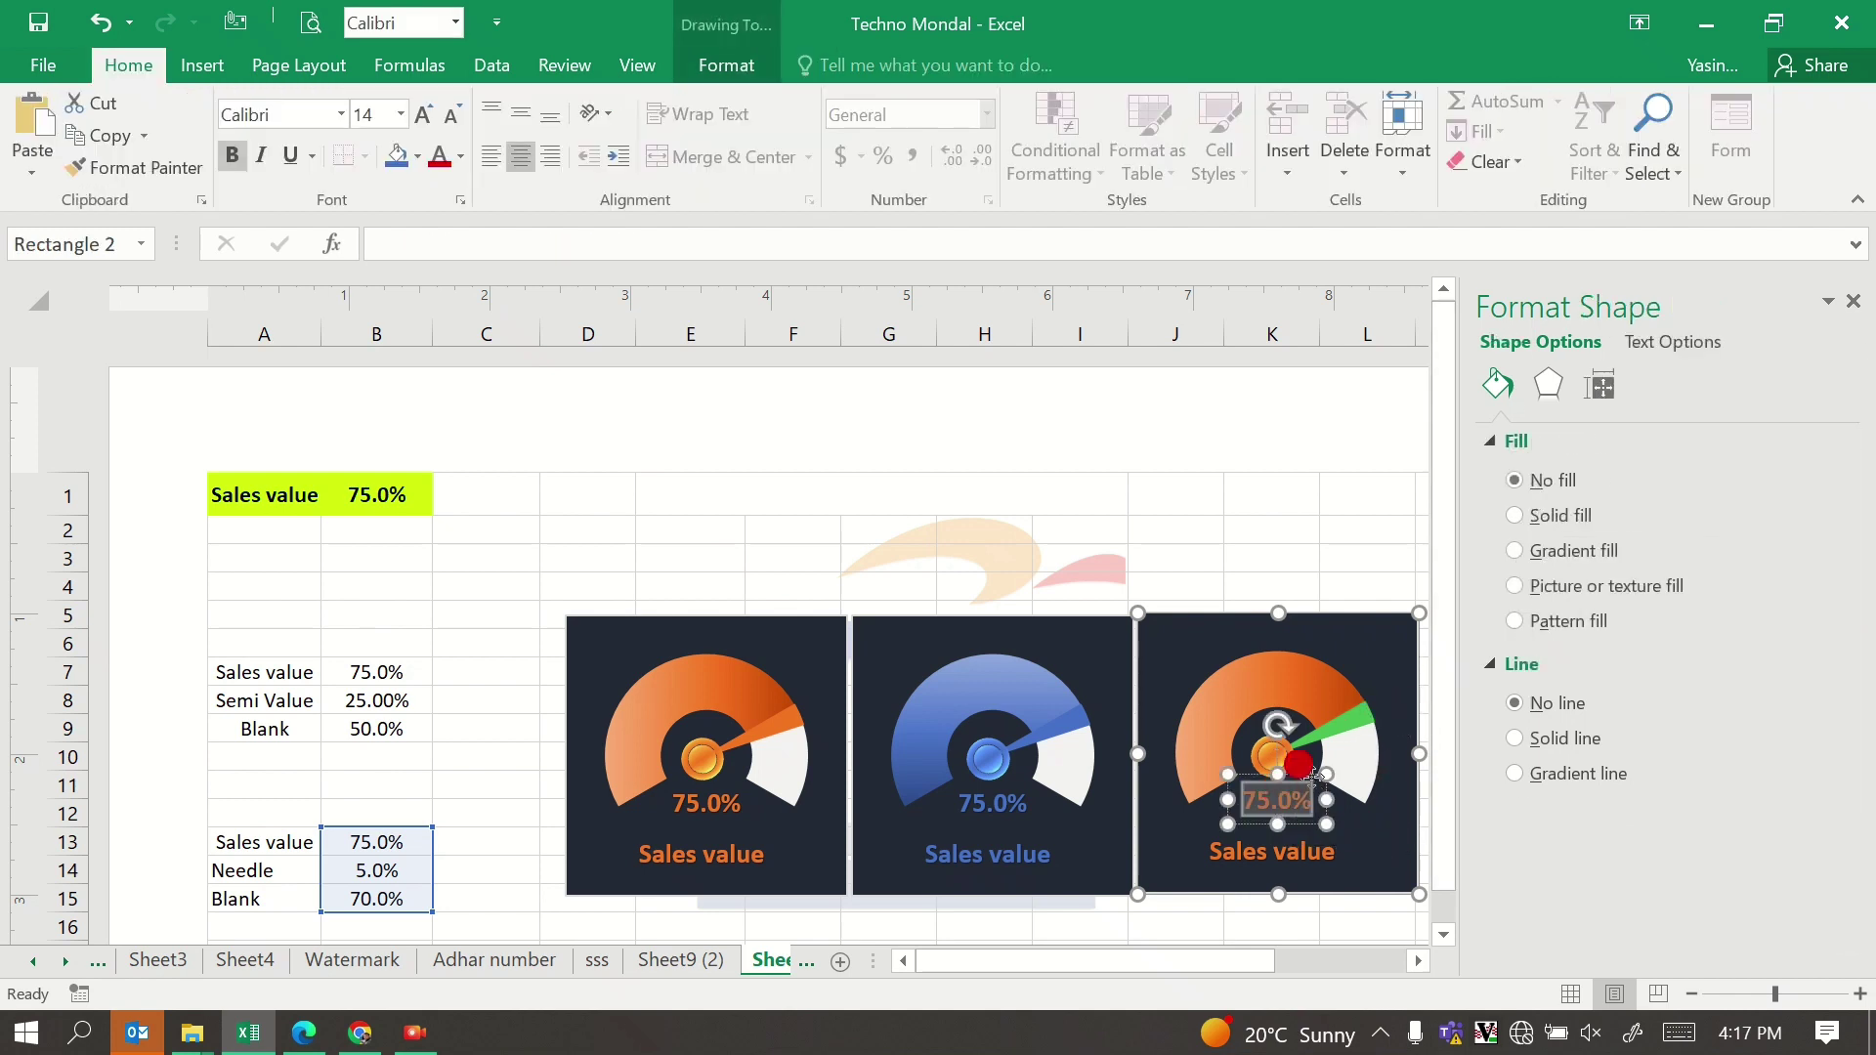
Step: Colour the third gauge's 75.0% label and Sales value caption green to match its needle
click(730, 62)
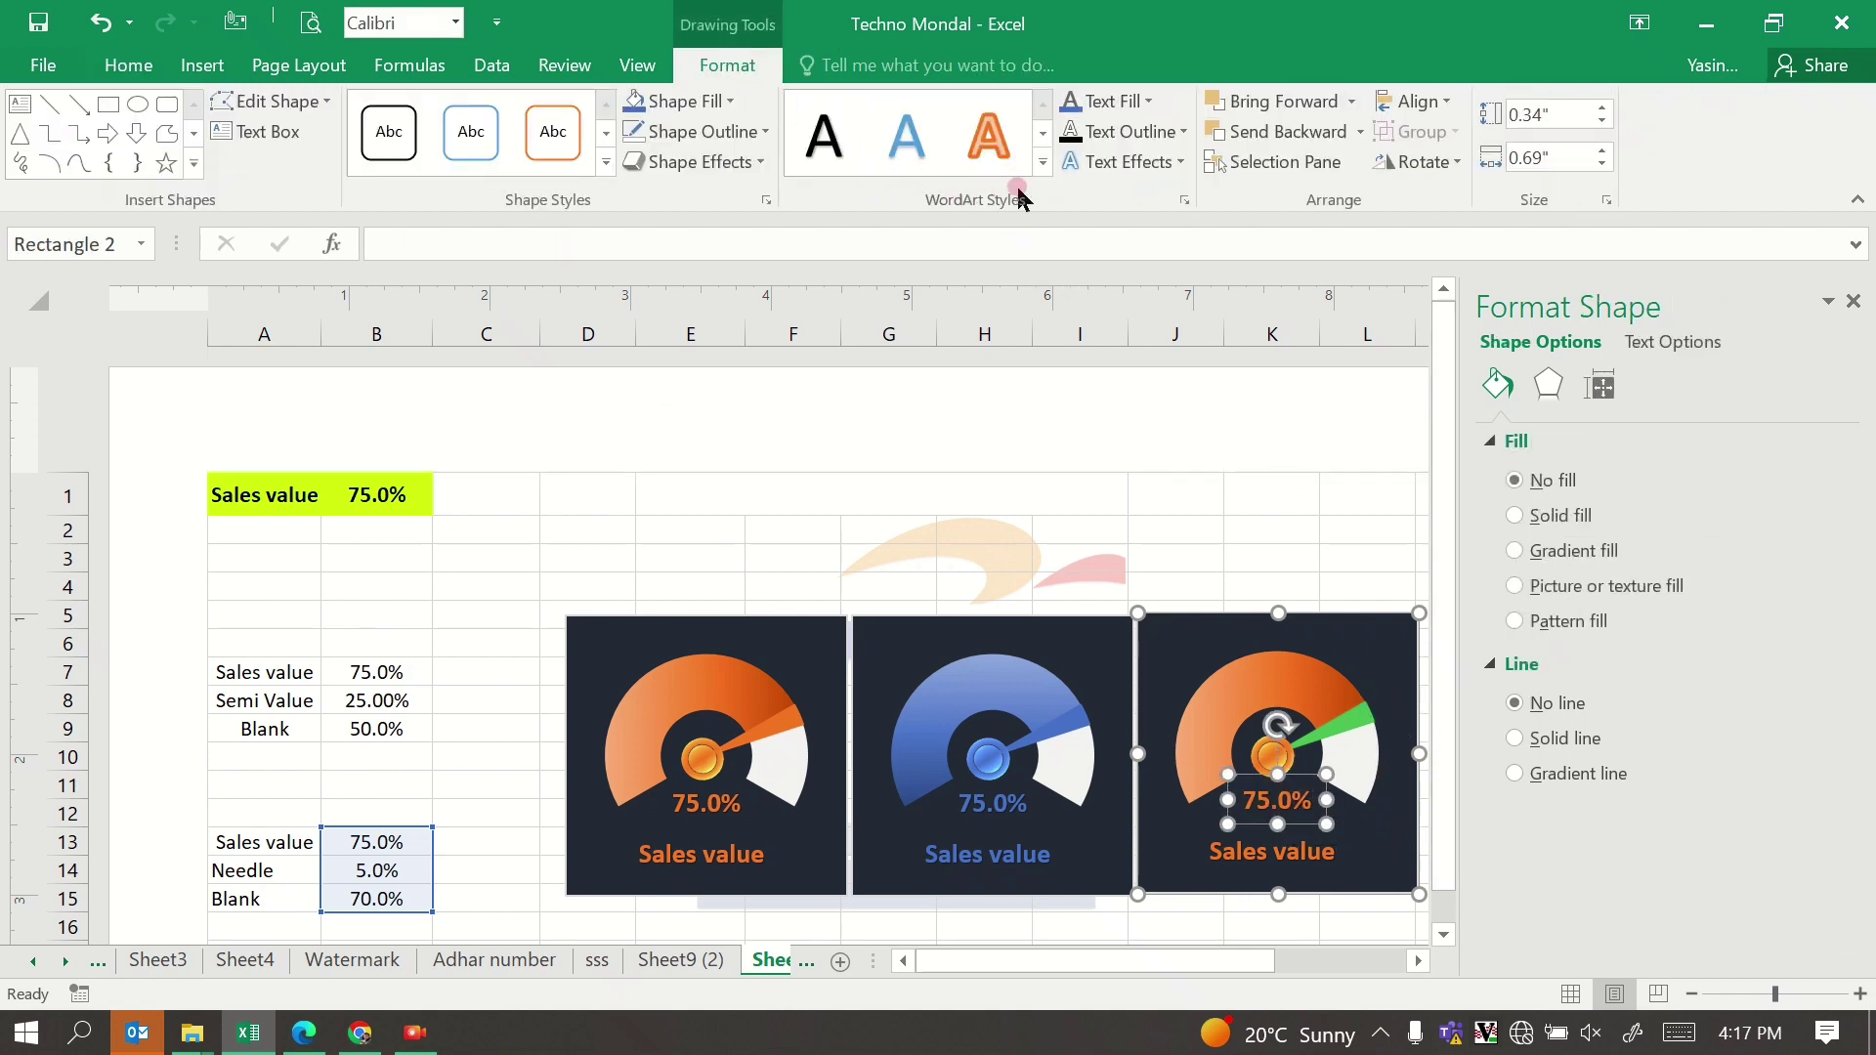
click(1130, 100)
click(1271, 193)
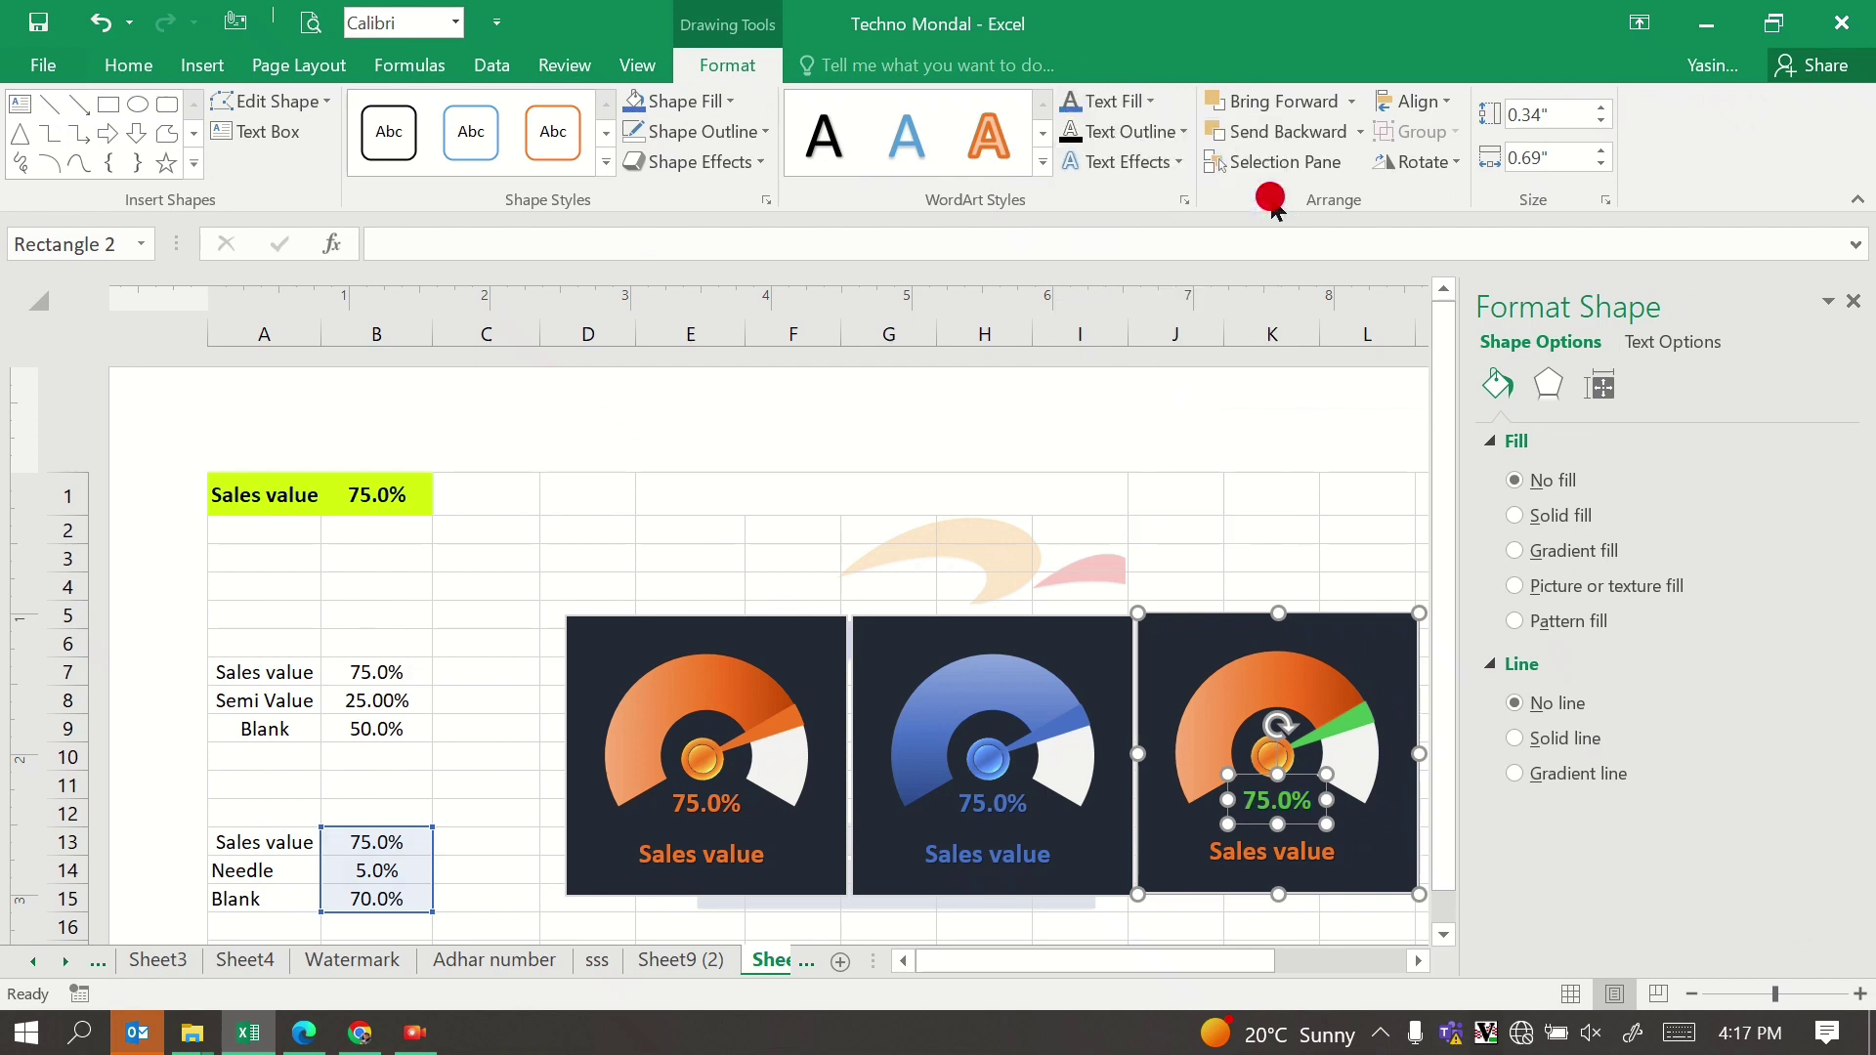
click(1270, 858)
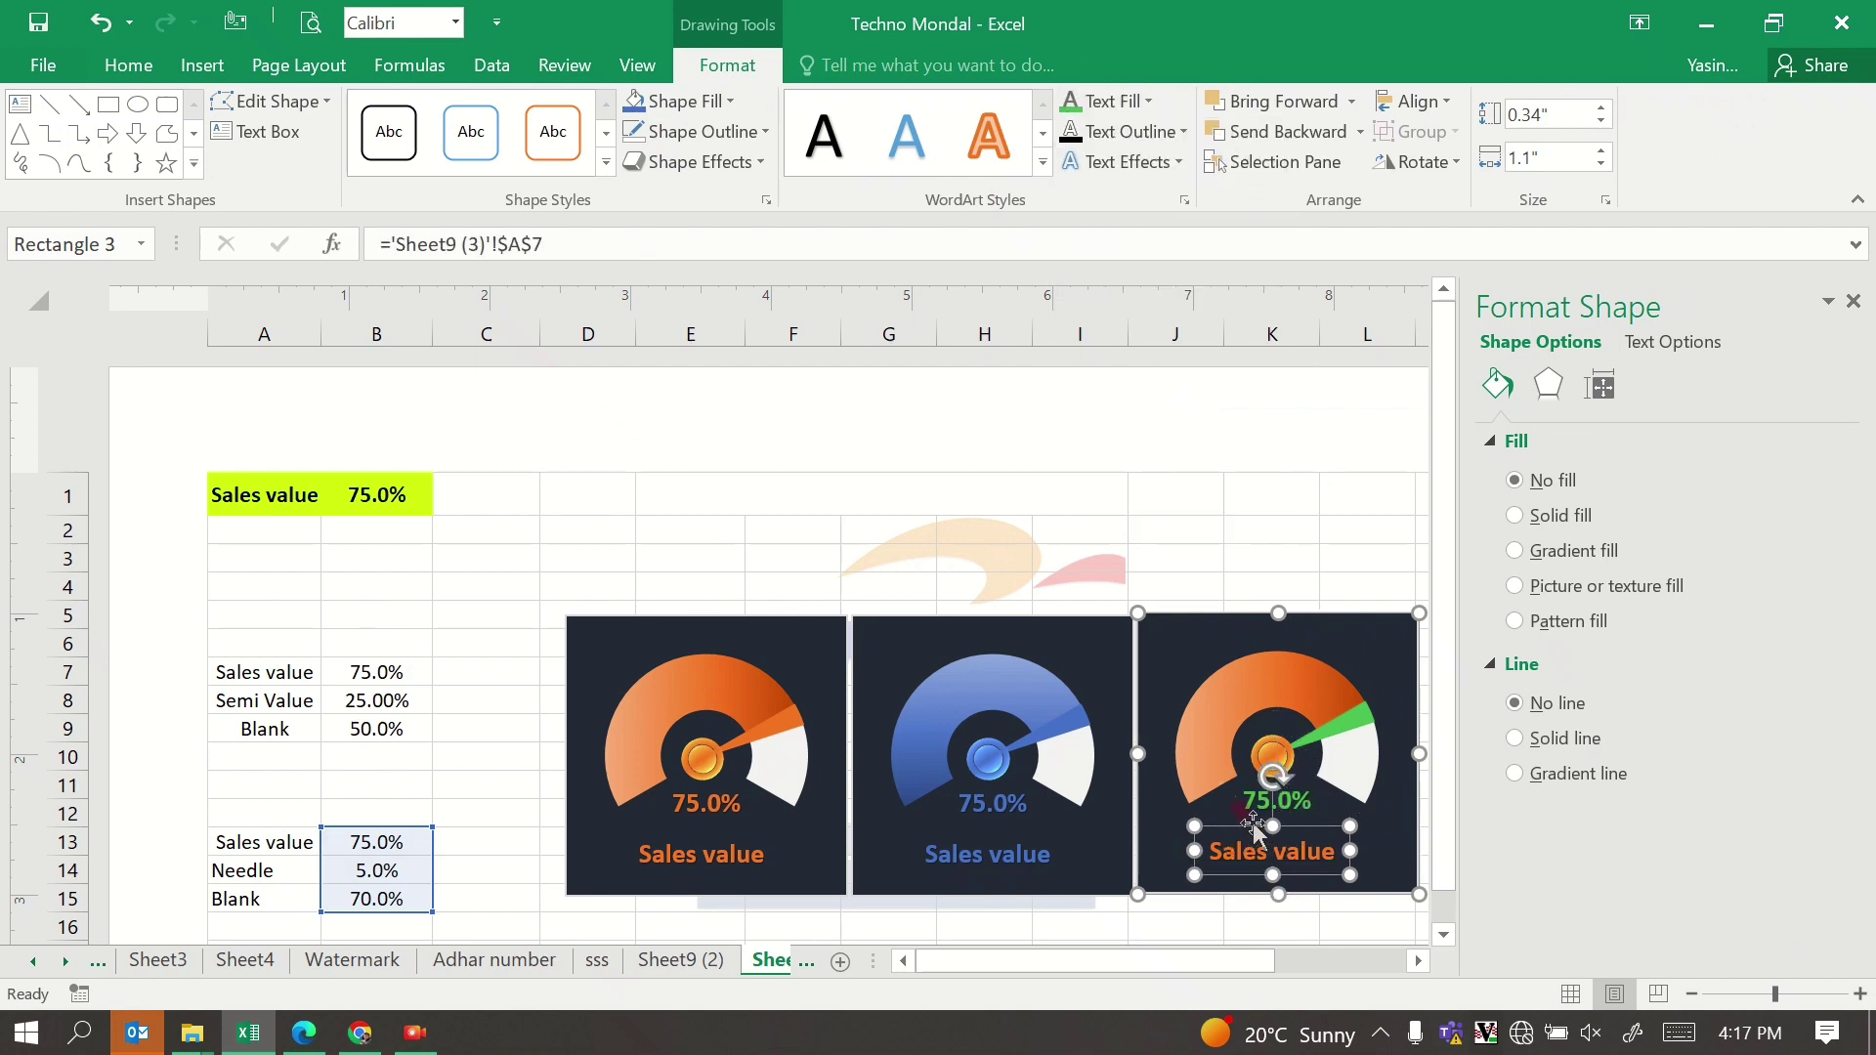
click(1069, 113)
click(1175, 528)
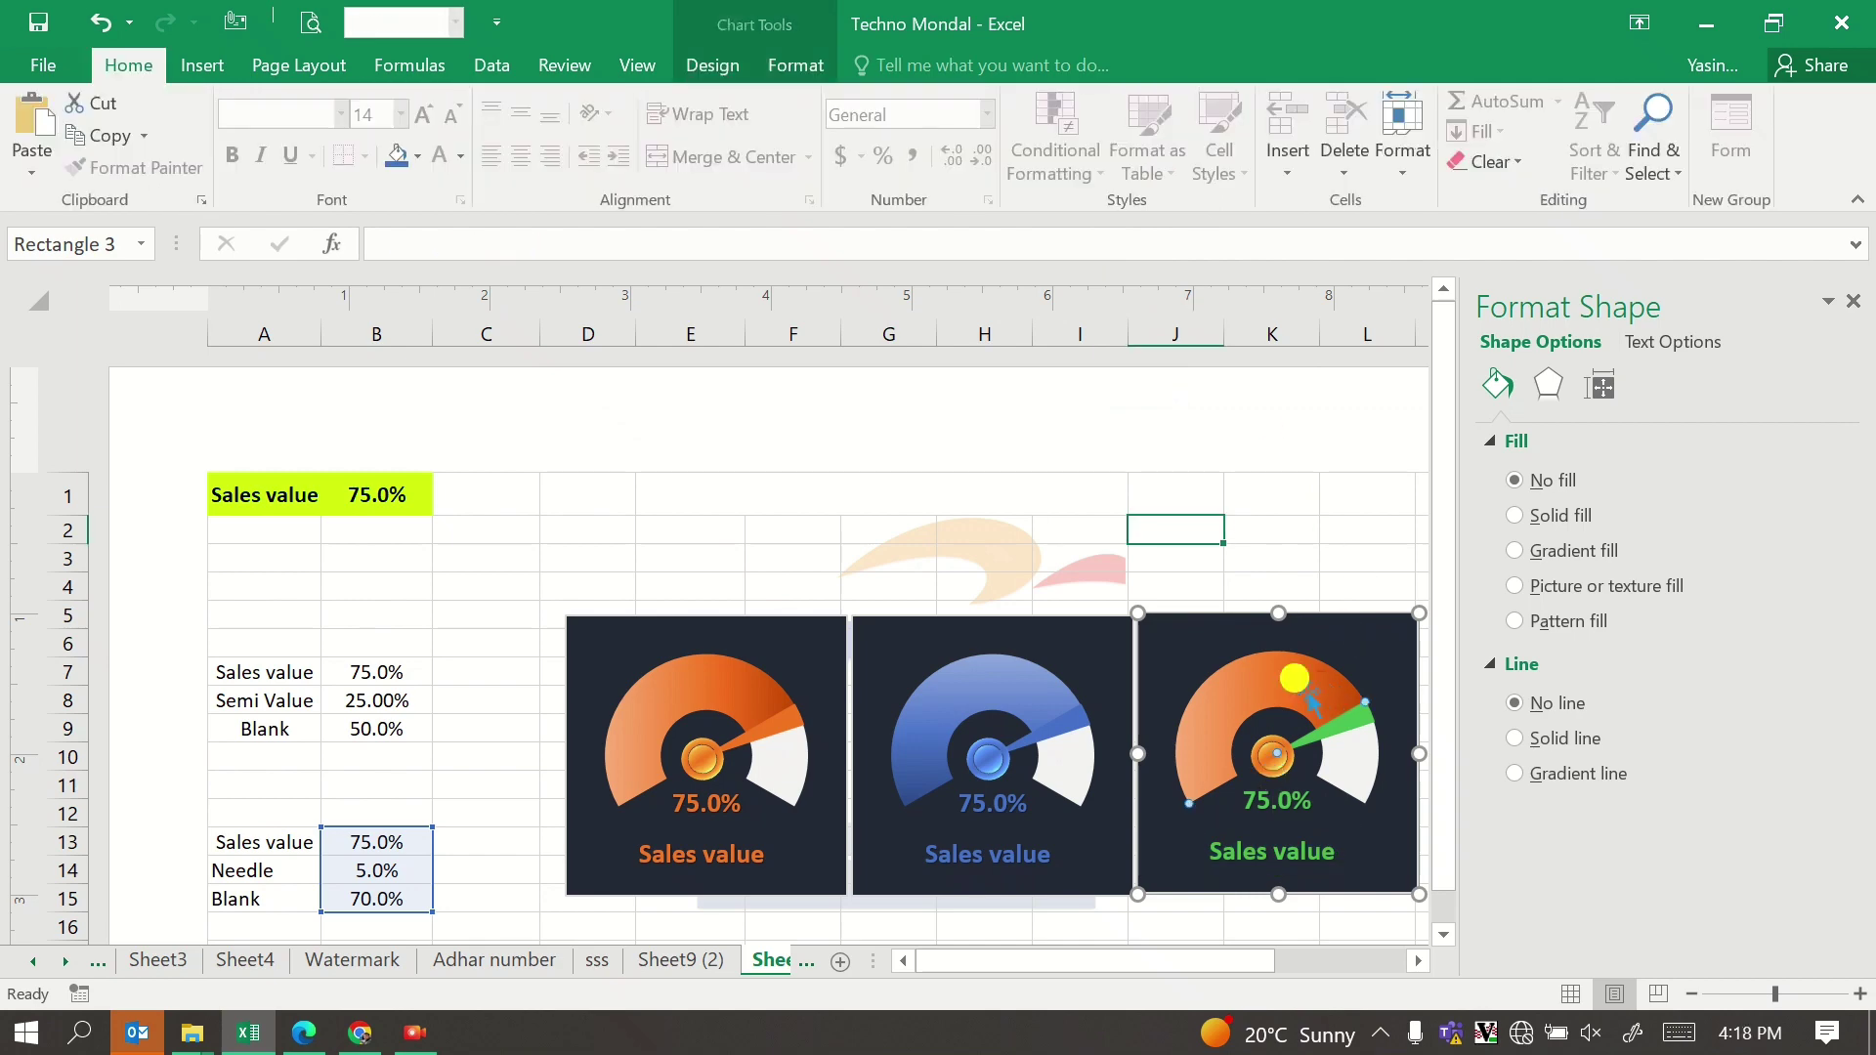
click(1309, 684)
Step: Take the third gauge's needle pie series (Series2) off the secondary axis
right_click(1309, 684)
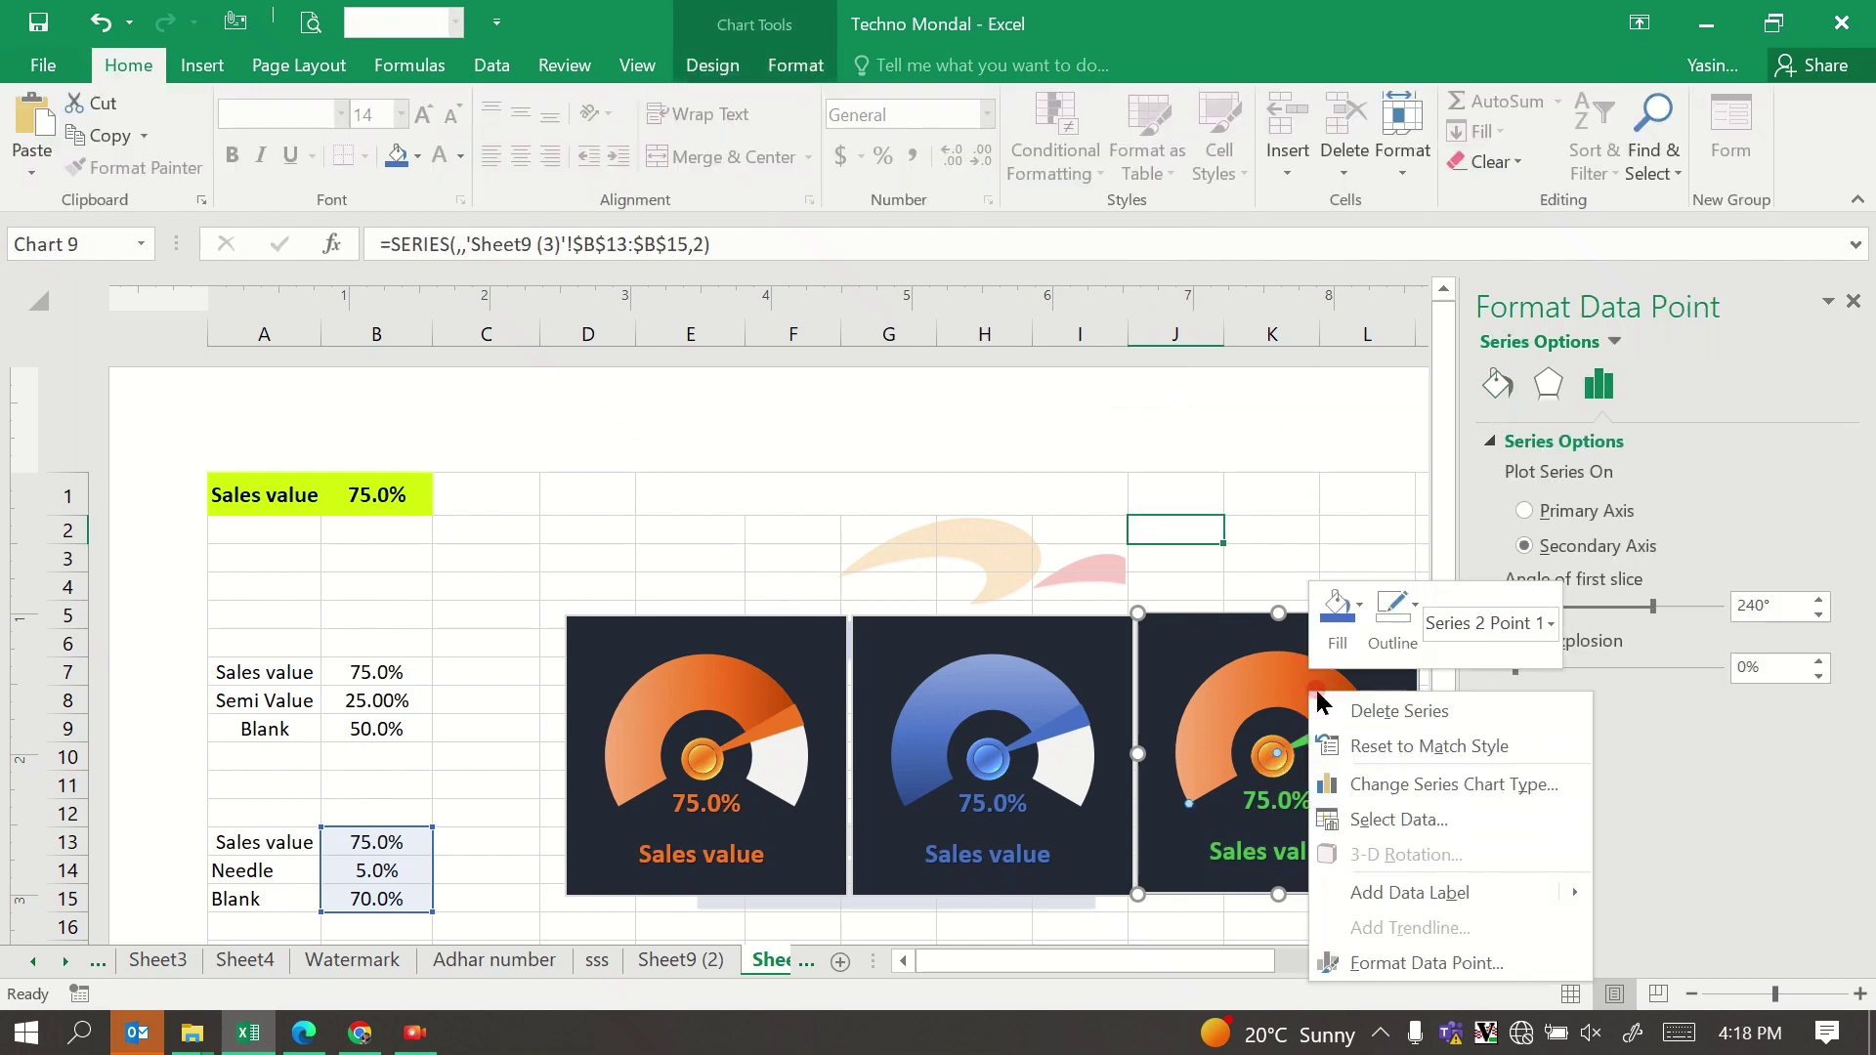
click(1427, 786)
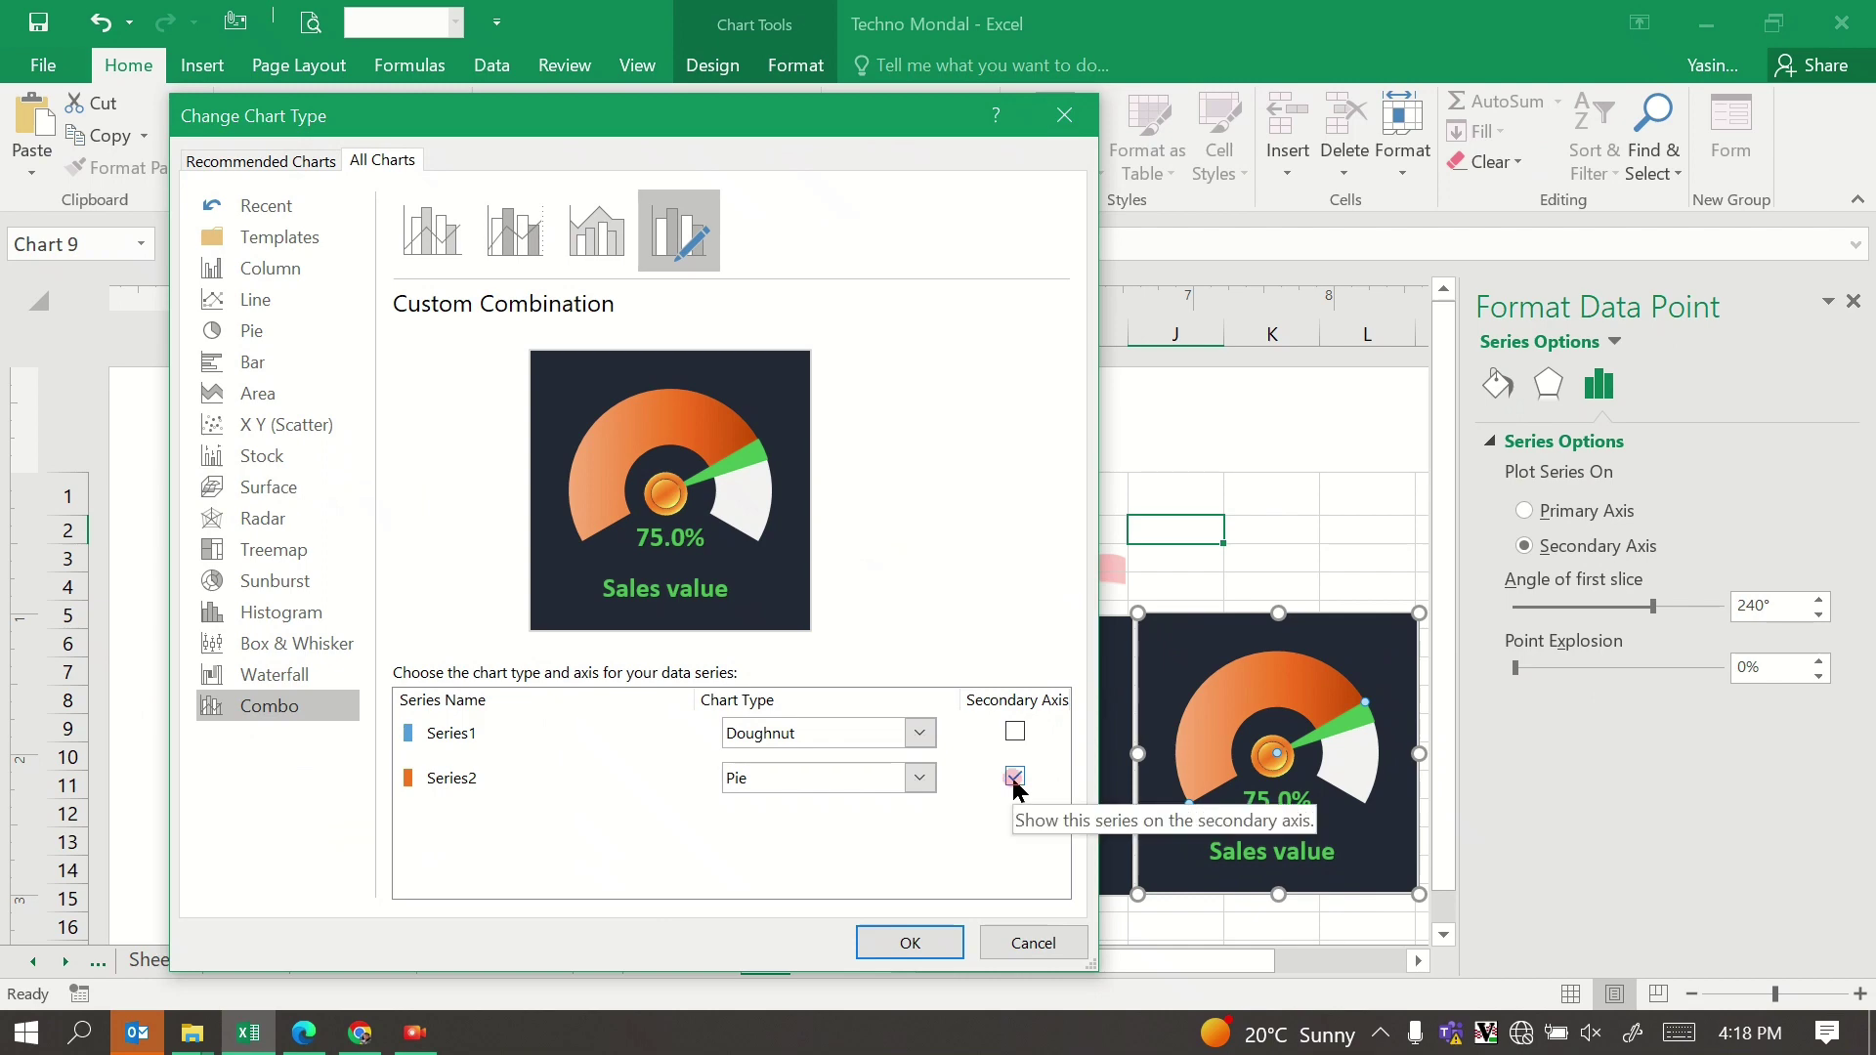
click(1014, 777)
click(892, 939)
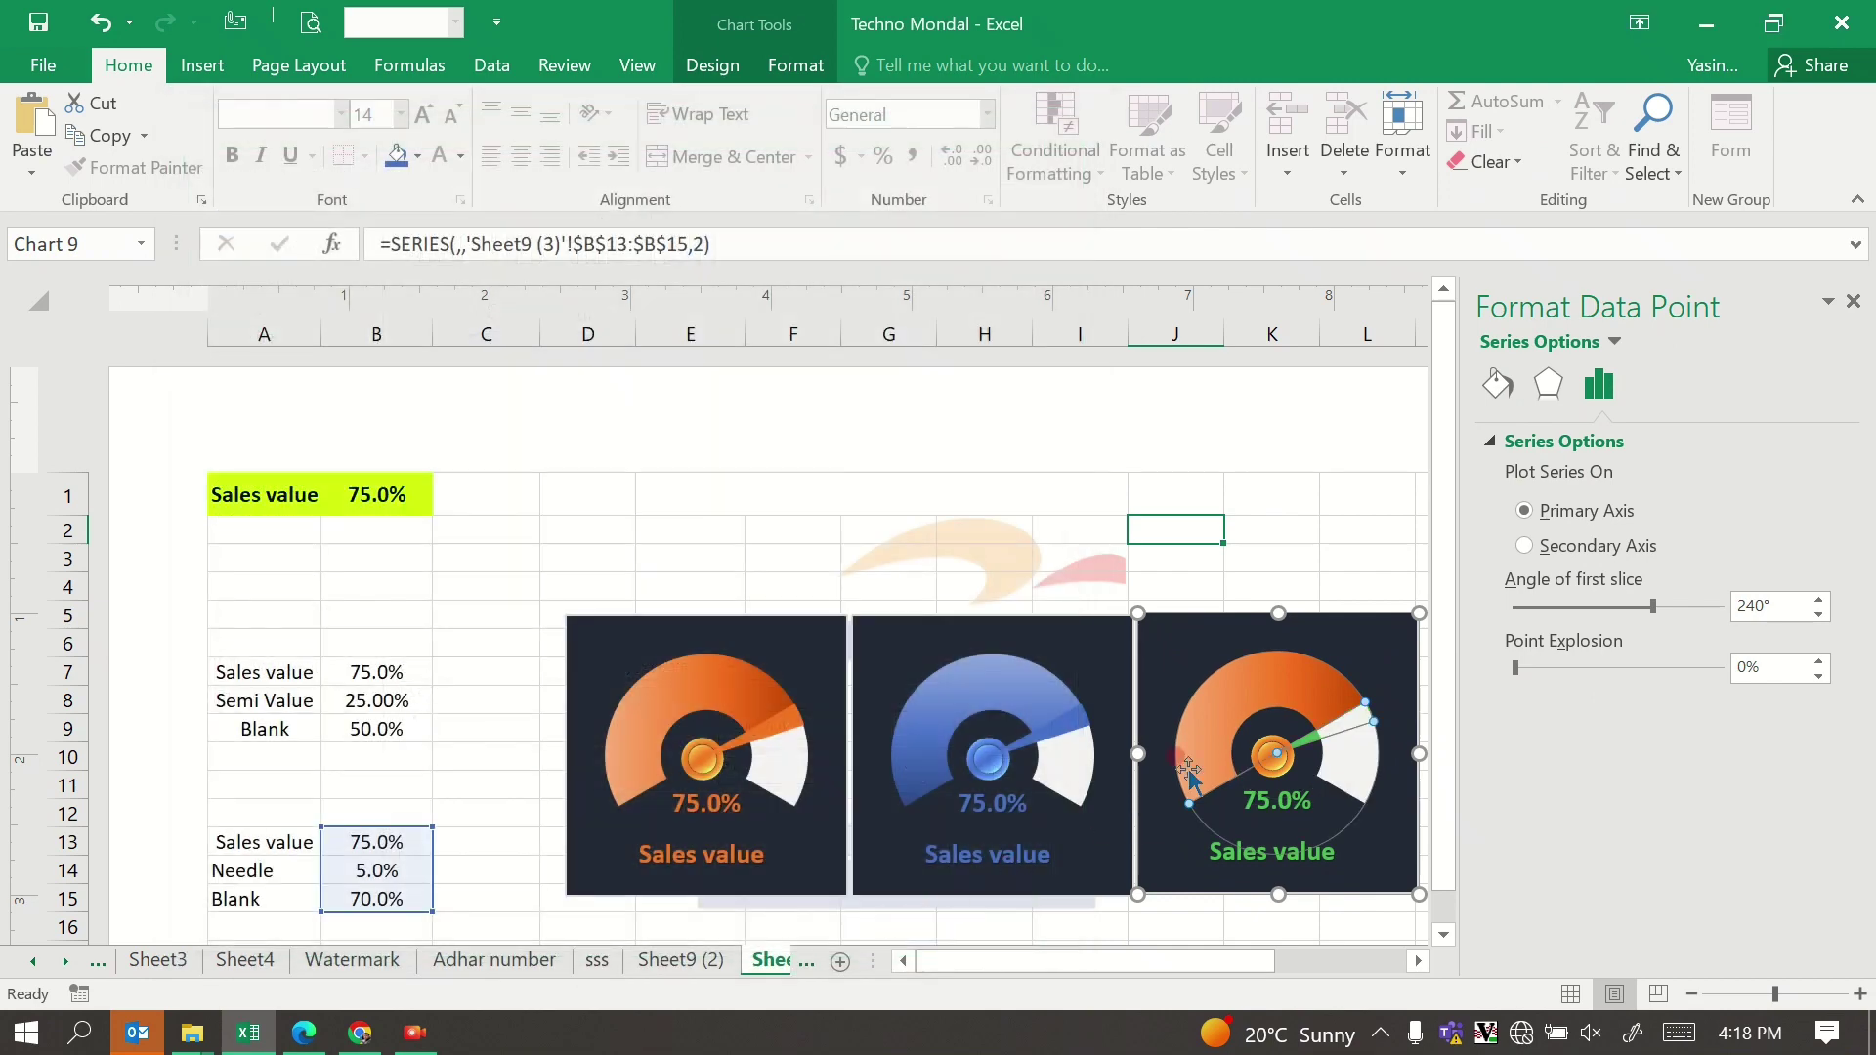
Step: Fill the third gauge's arc slice with a green preset gradient
click(1249, 684)
click(1341, 621)
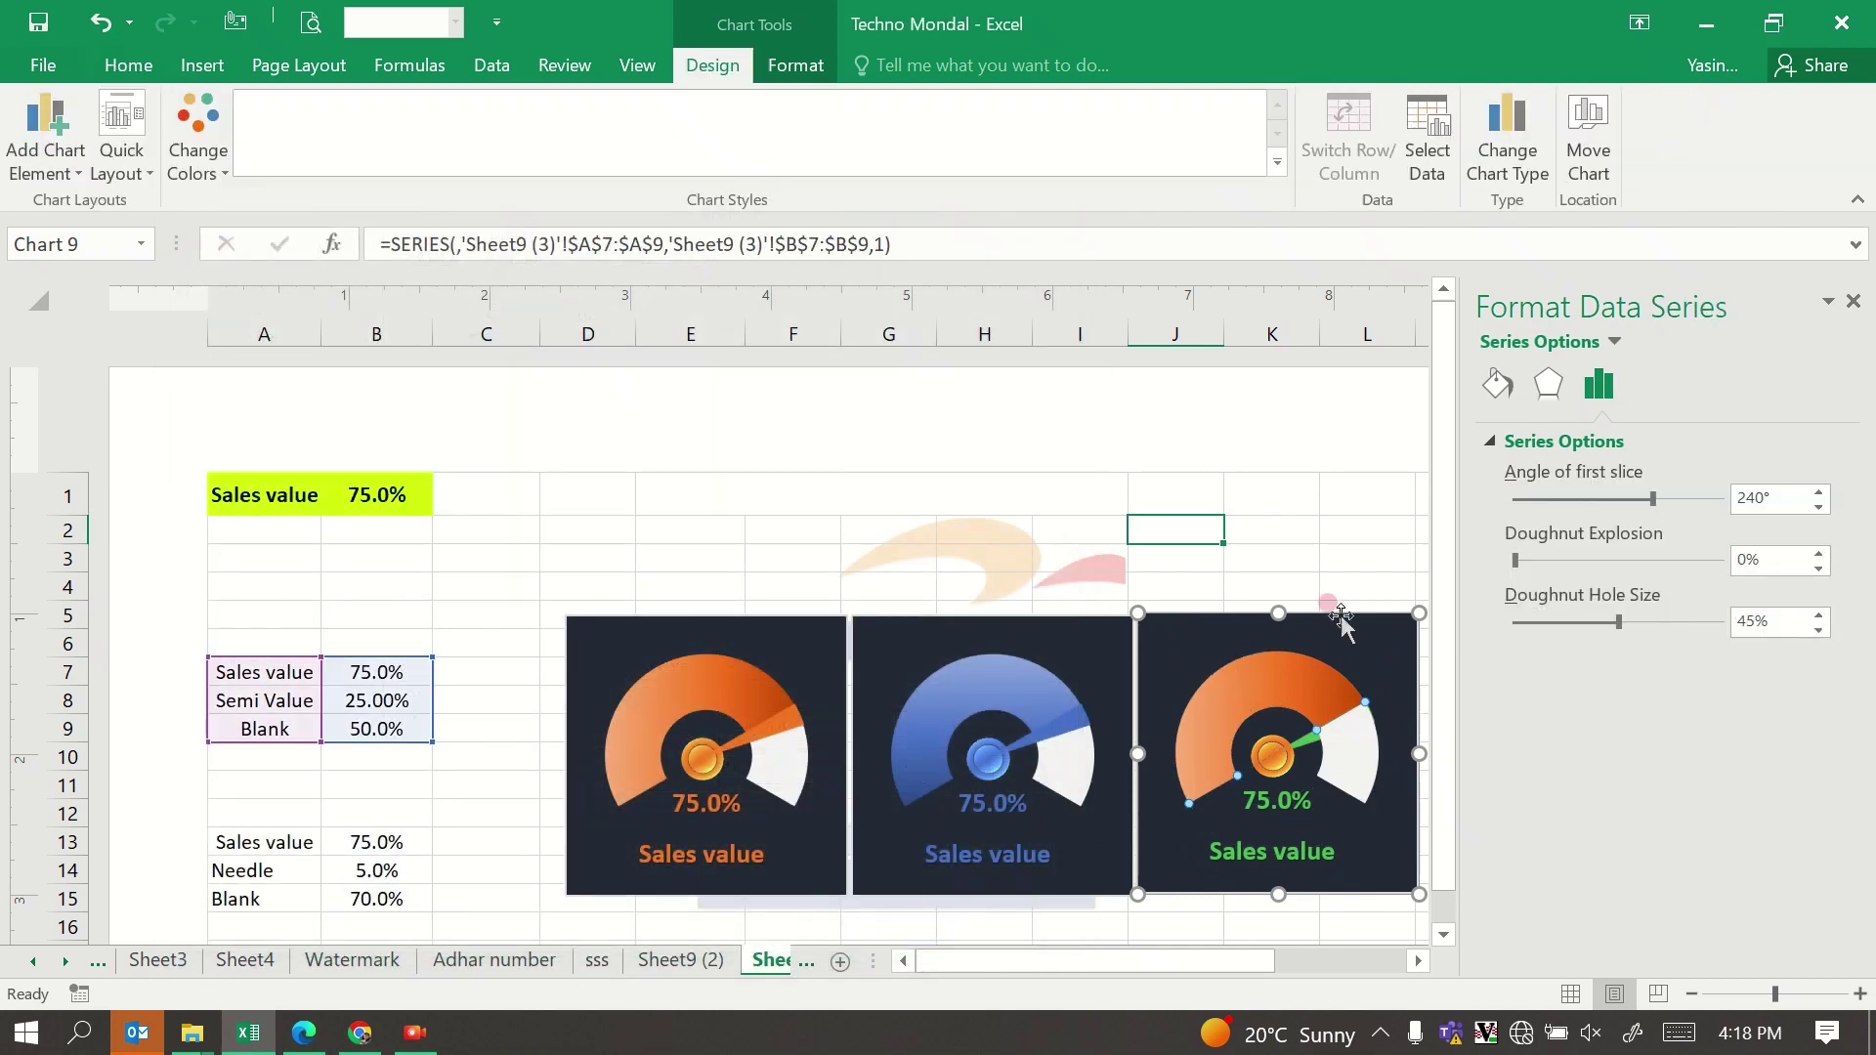
click(1497, 383)
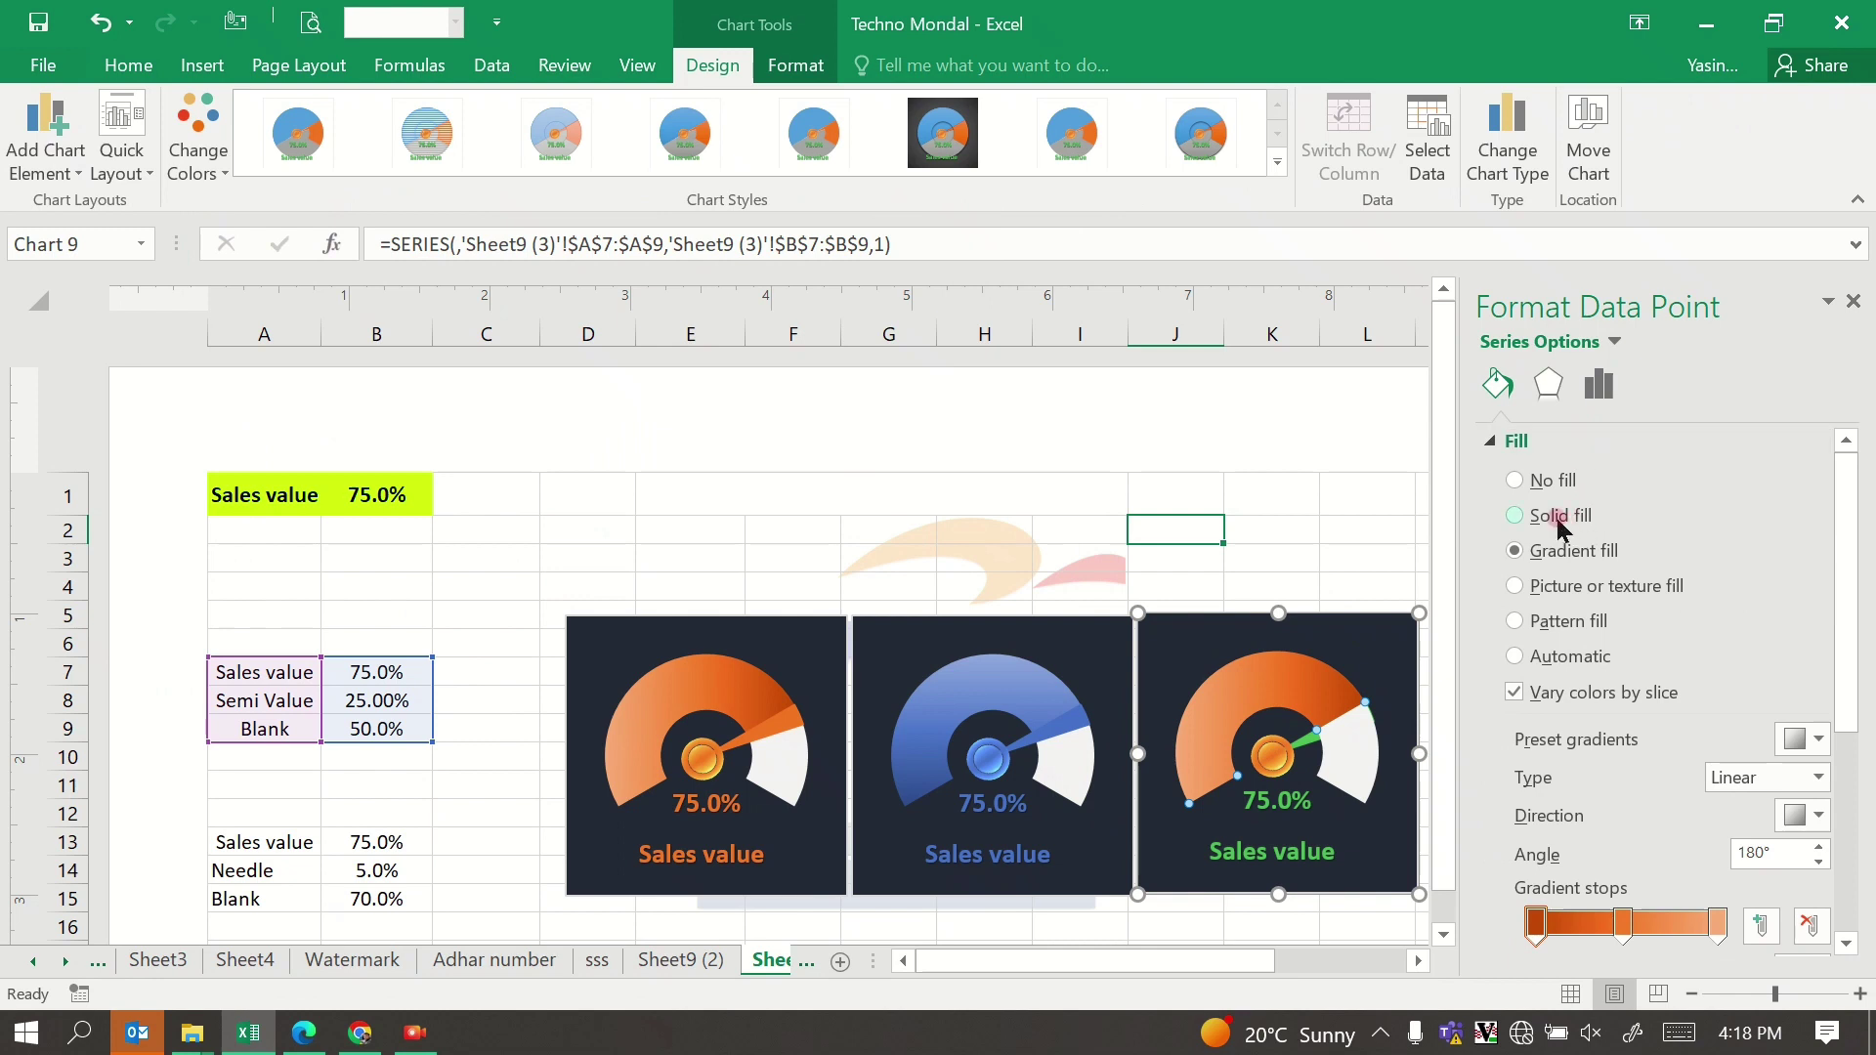
click(1817, 739)
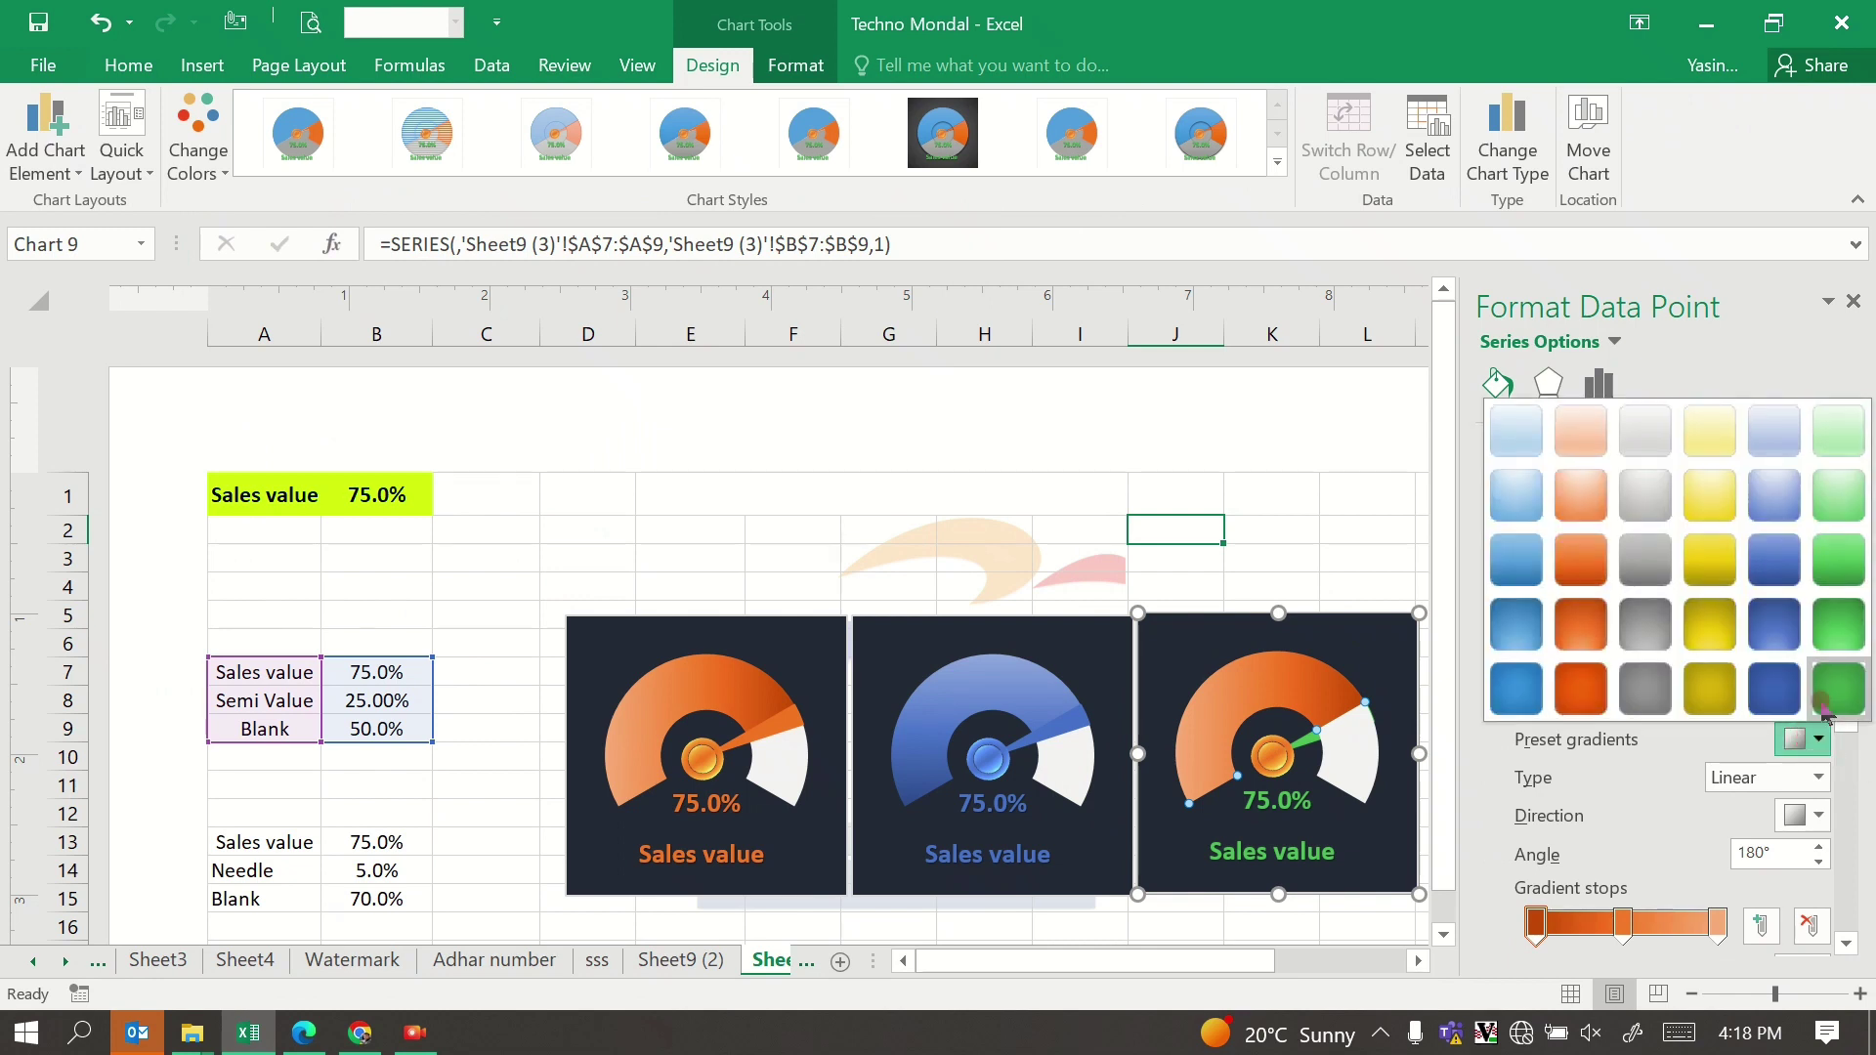
click(1836, 559)
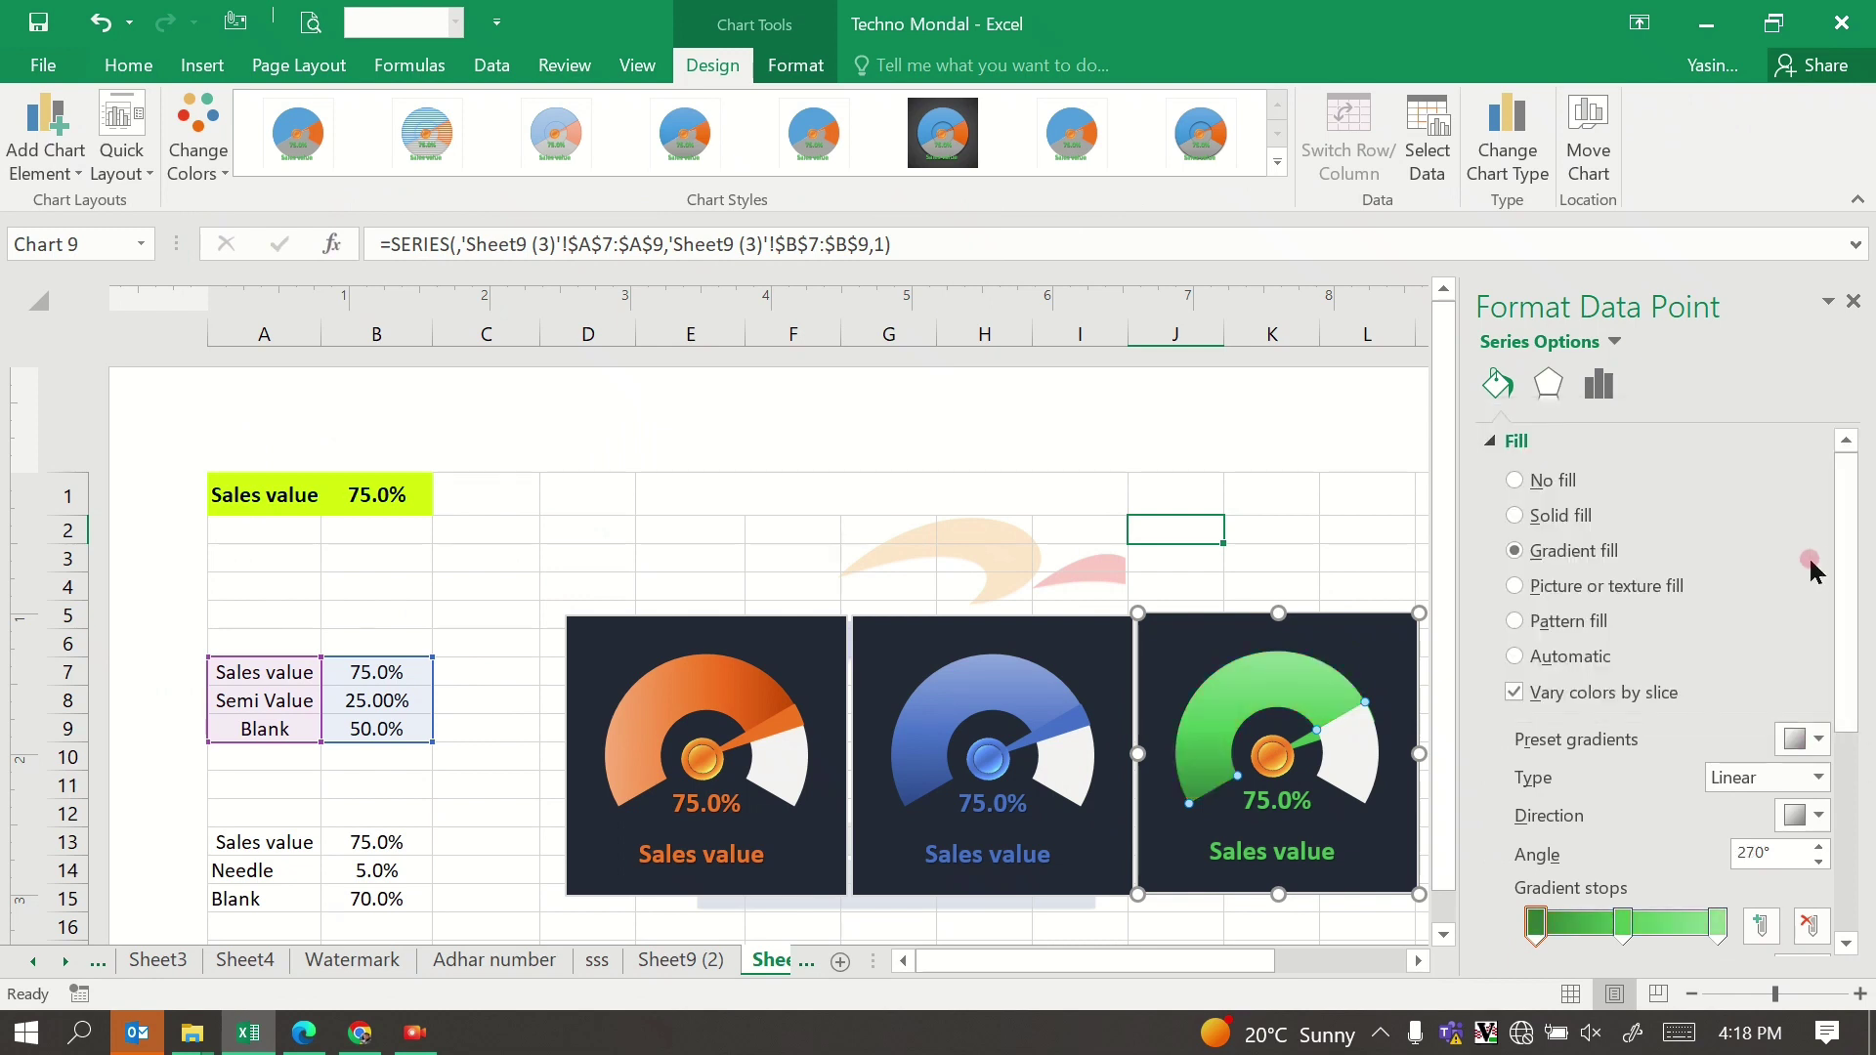
click(1267, 753)
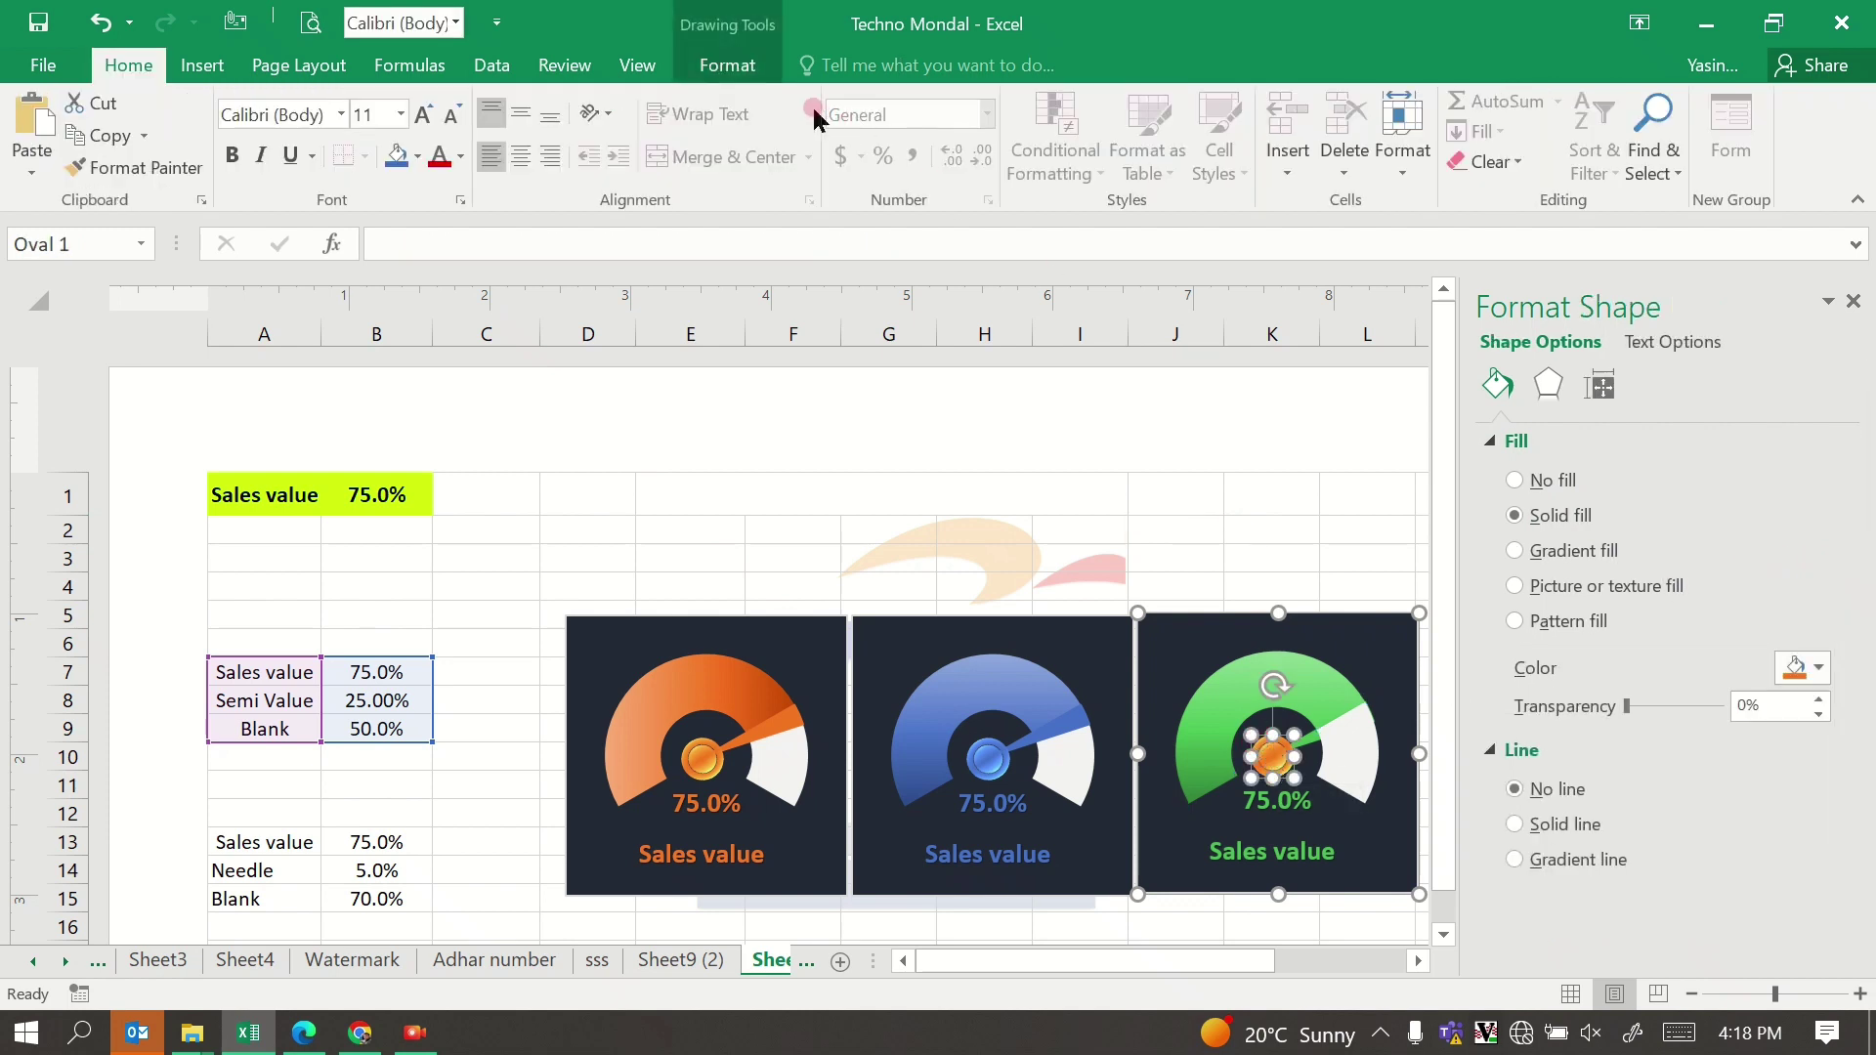
Step: Fill the third gauge's centre hub circle green
click(727, 64)
click(687, 101)
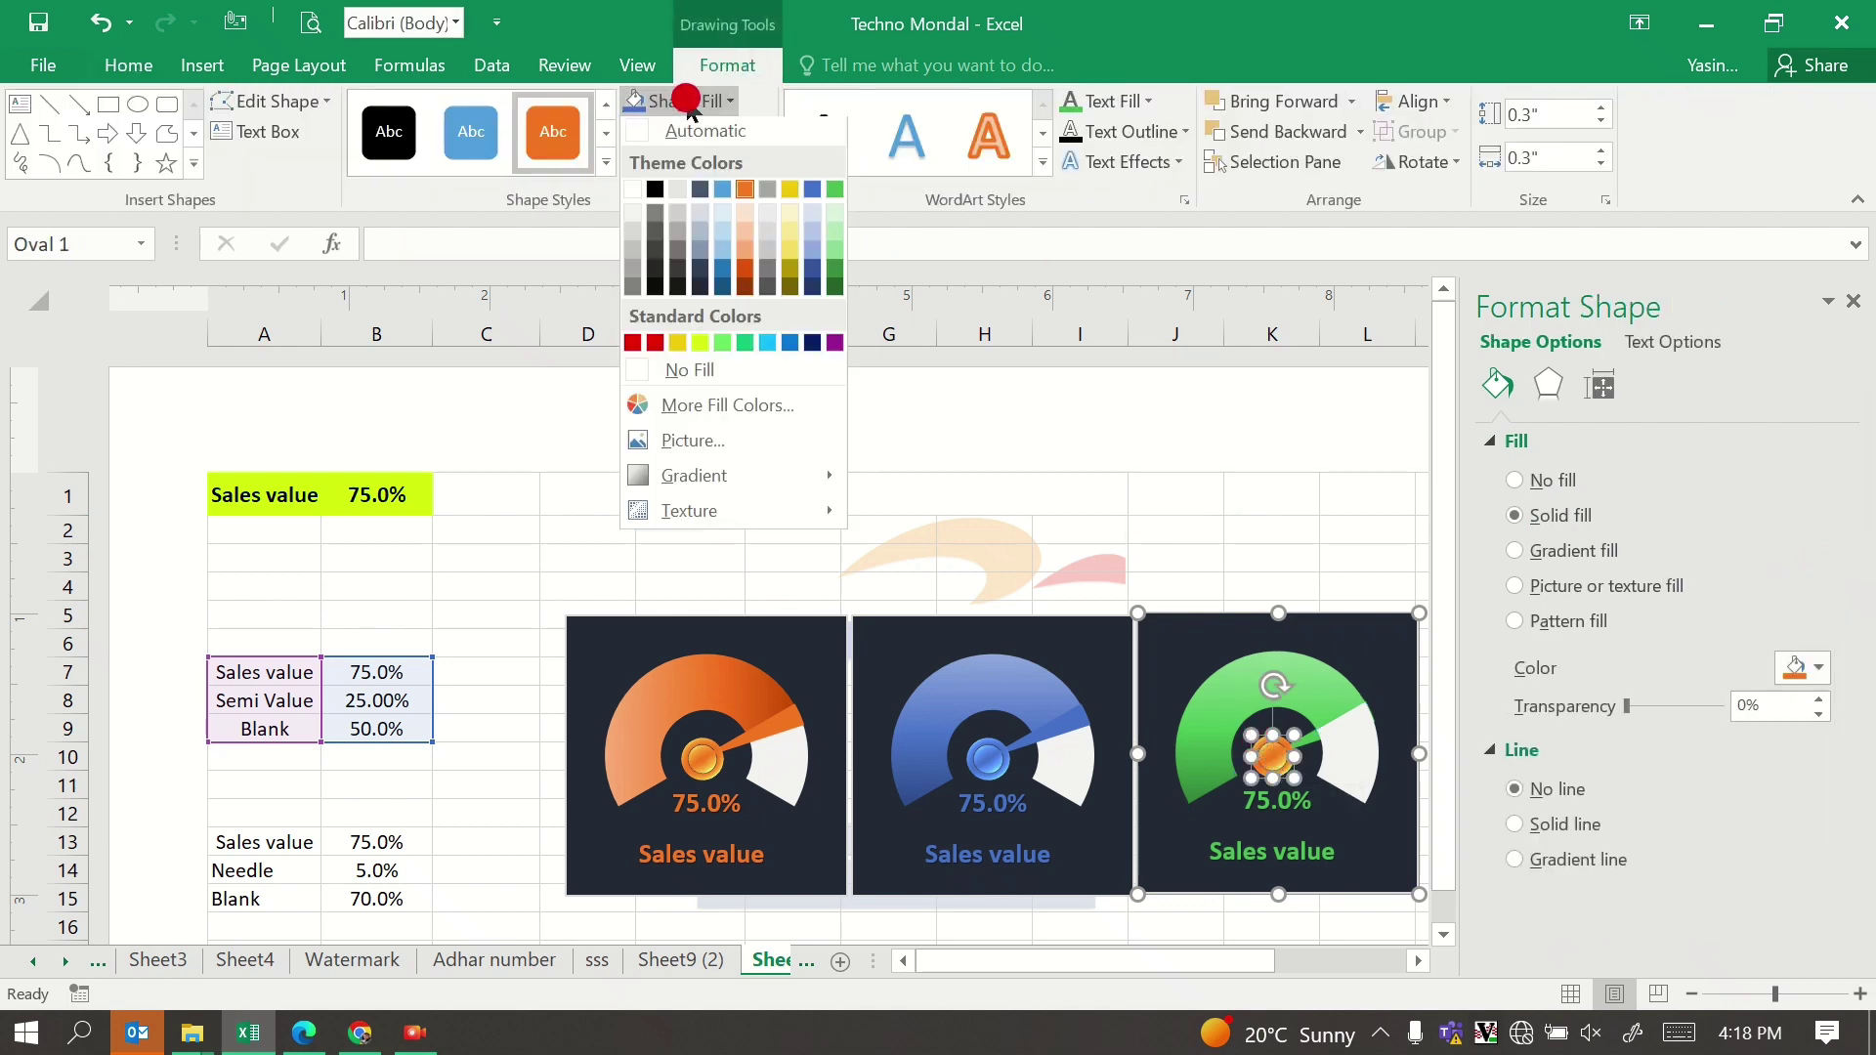
click(834, 189)
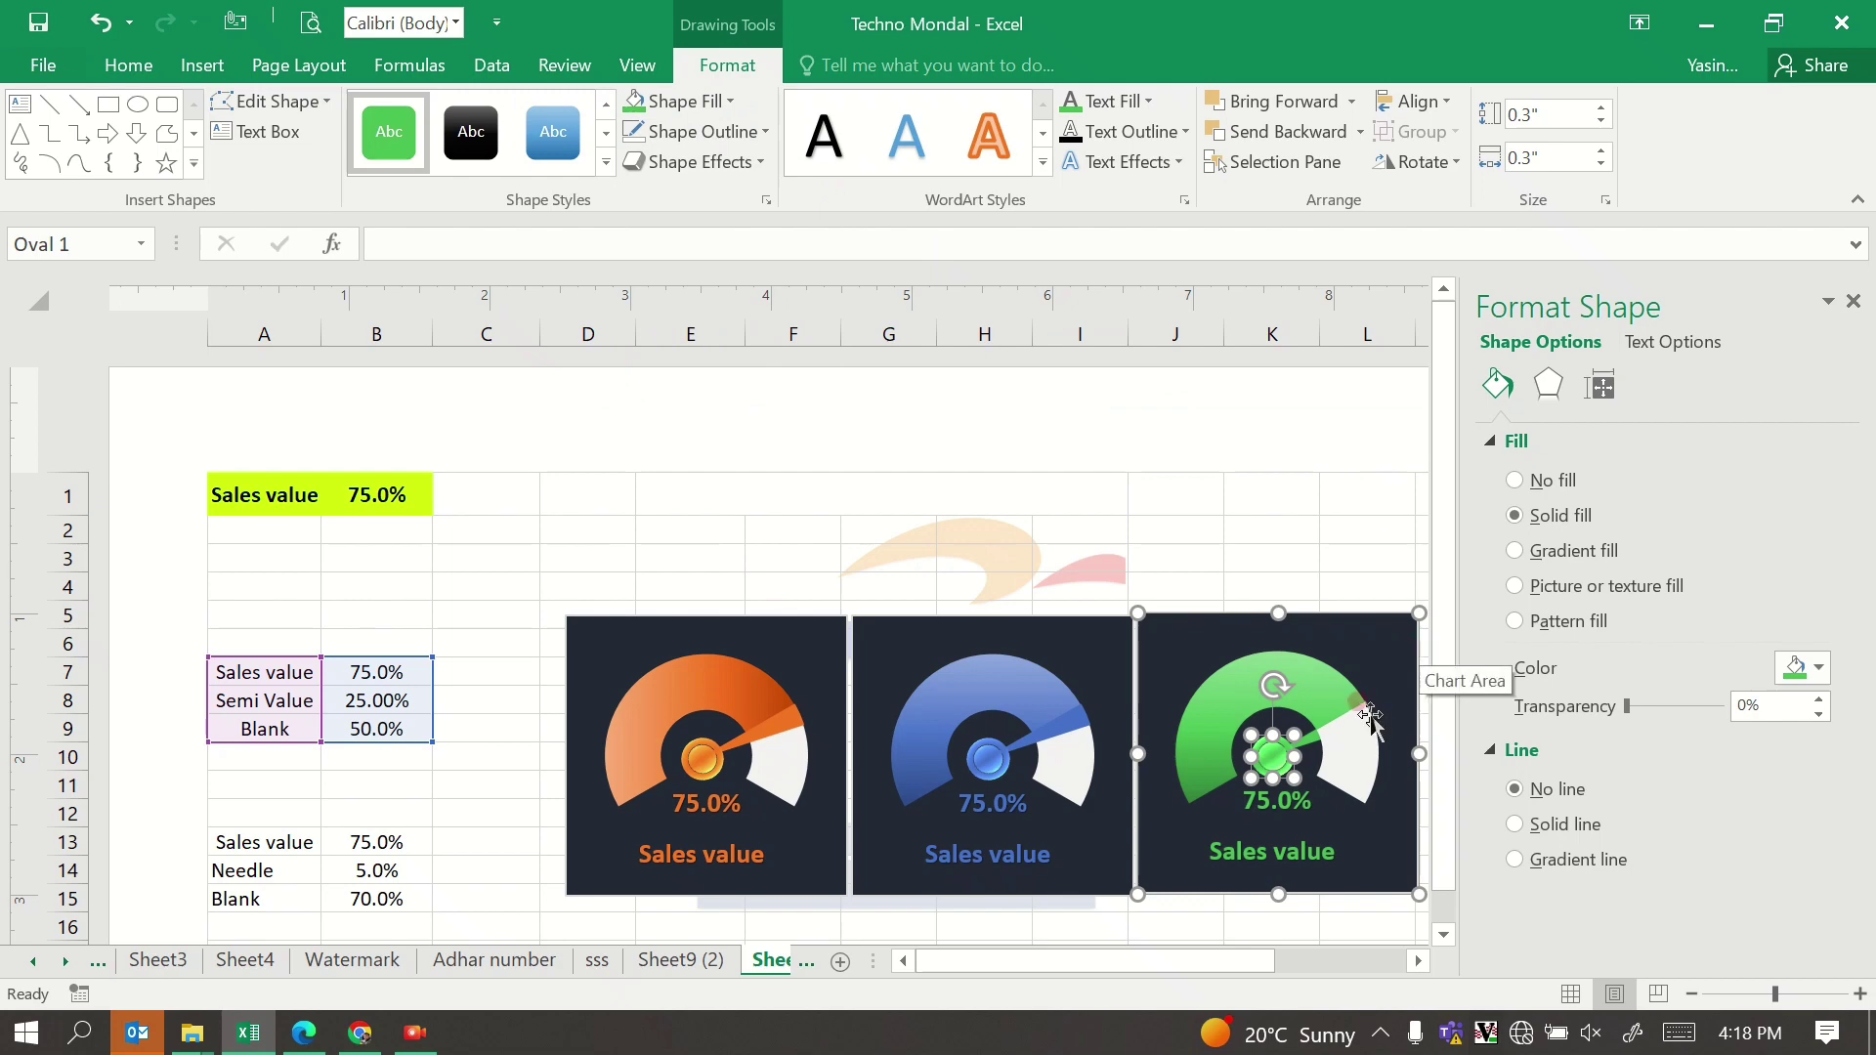
Step: Put the needle pie series (Series2) back on the secondary axis and close the formatting pane
right_click(1307, 681)
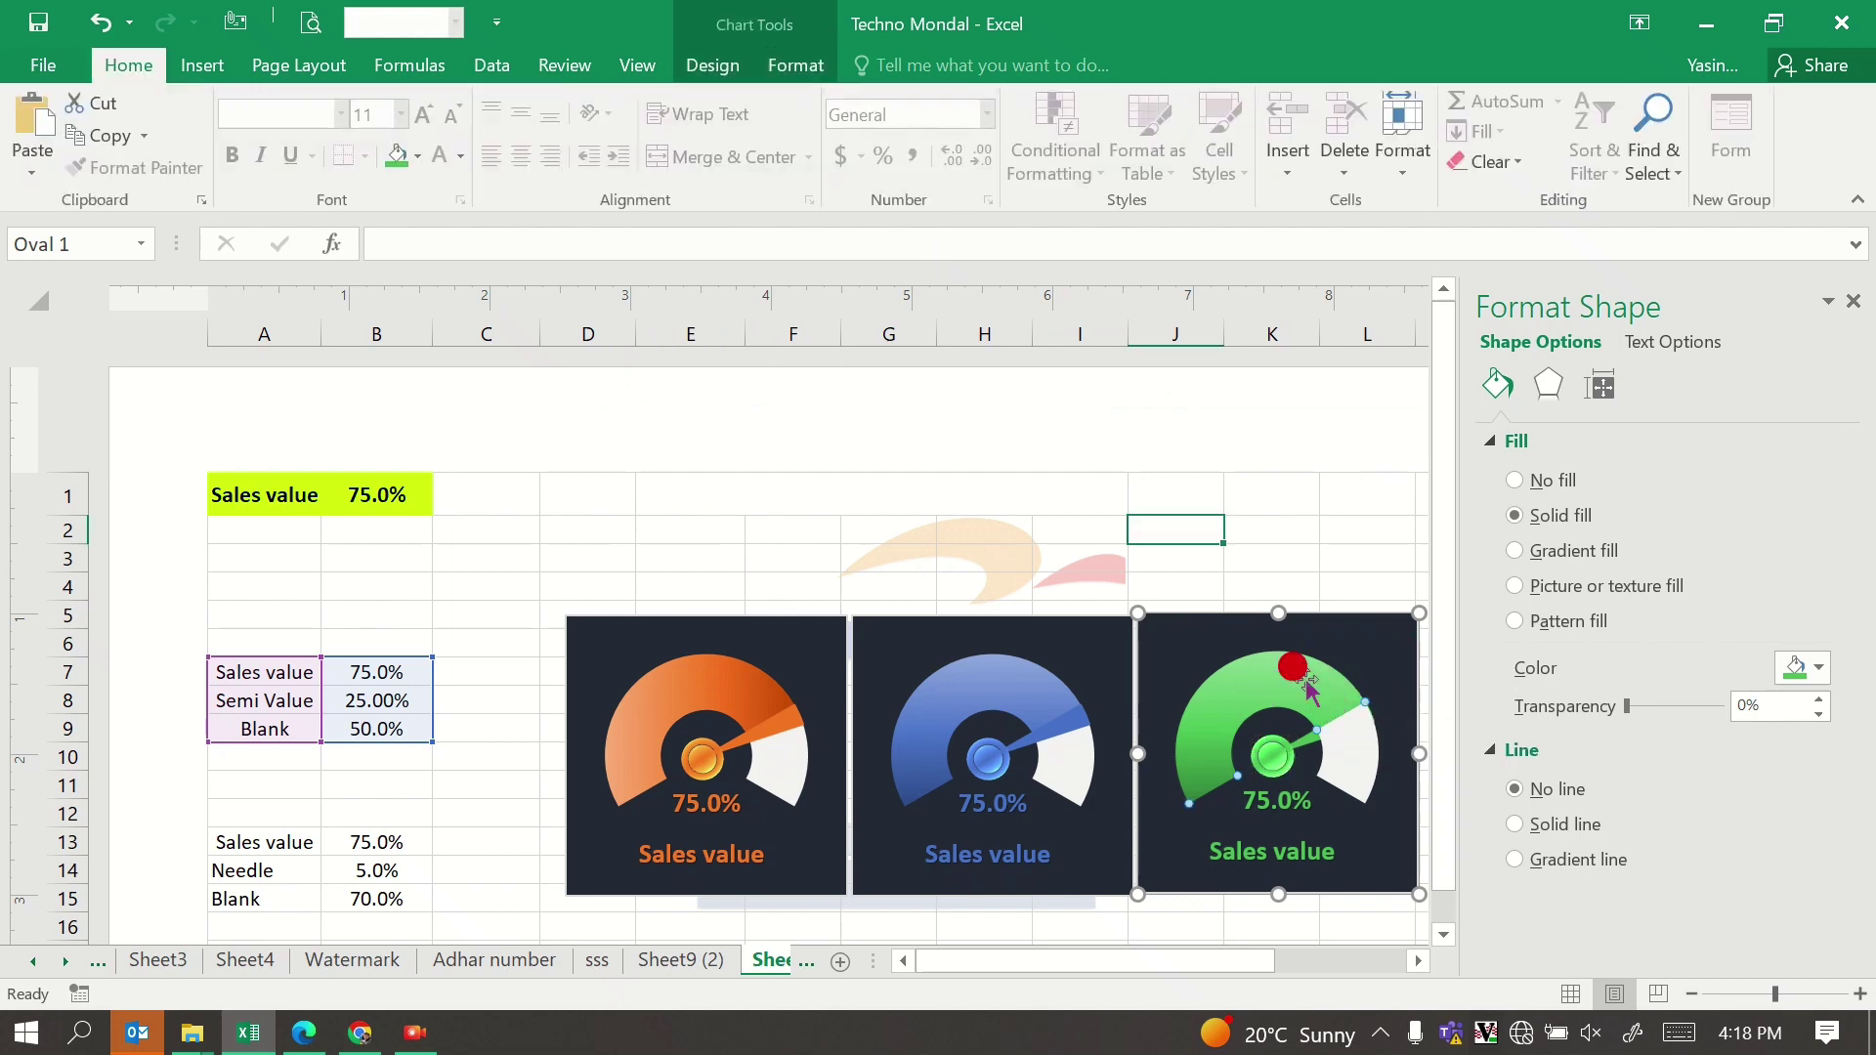
click(1413, 772)
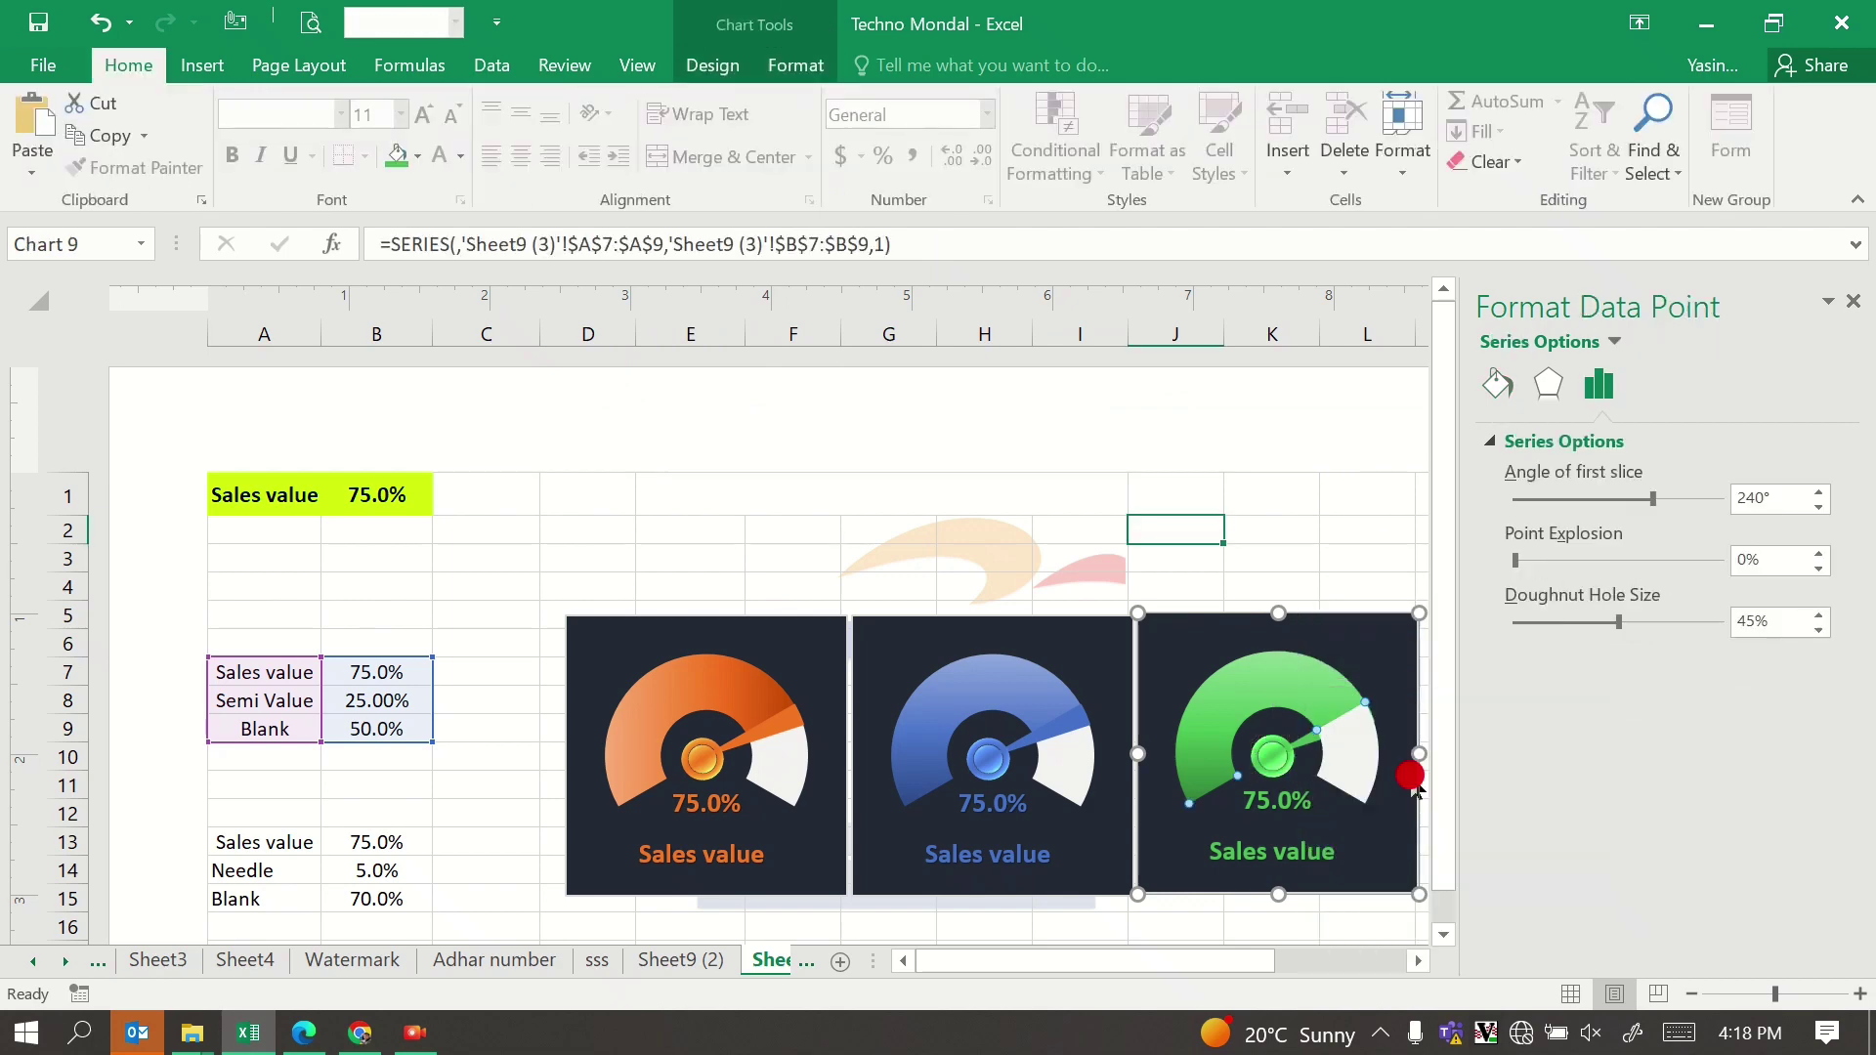
click(1015, 776)
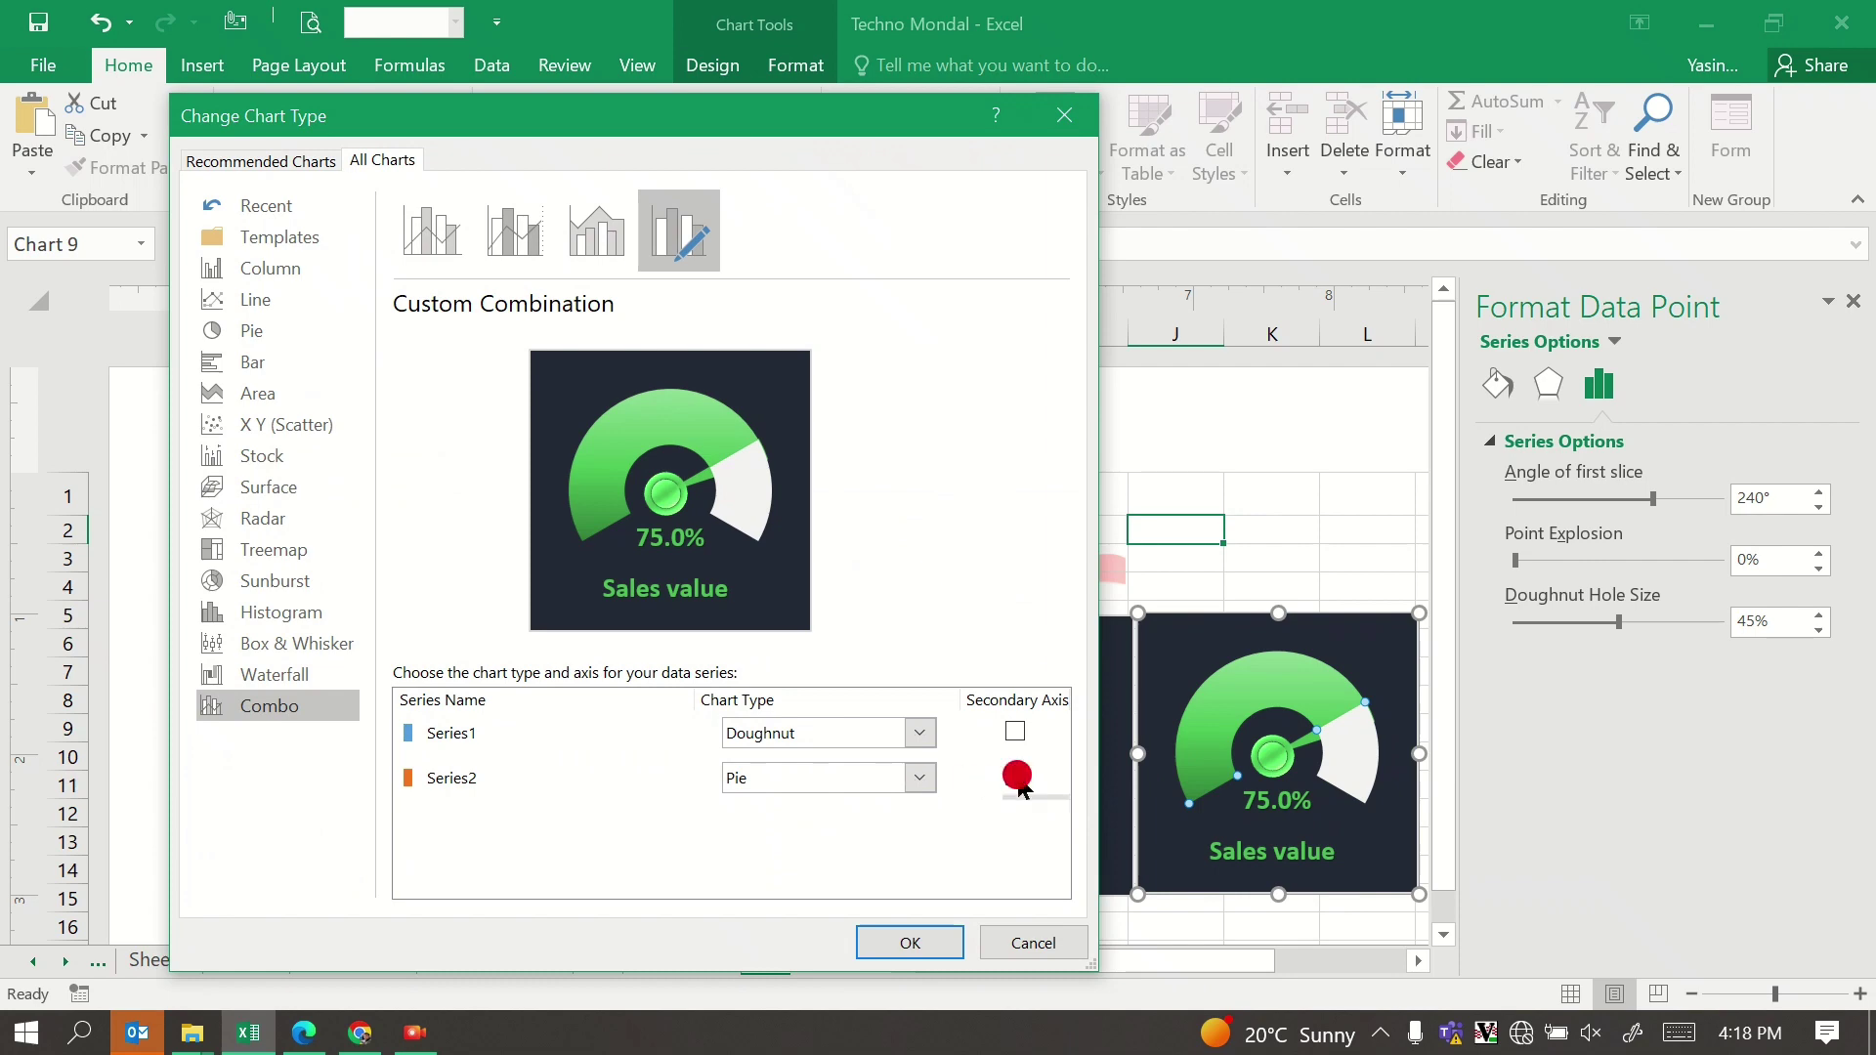
click(912, 940)
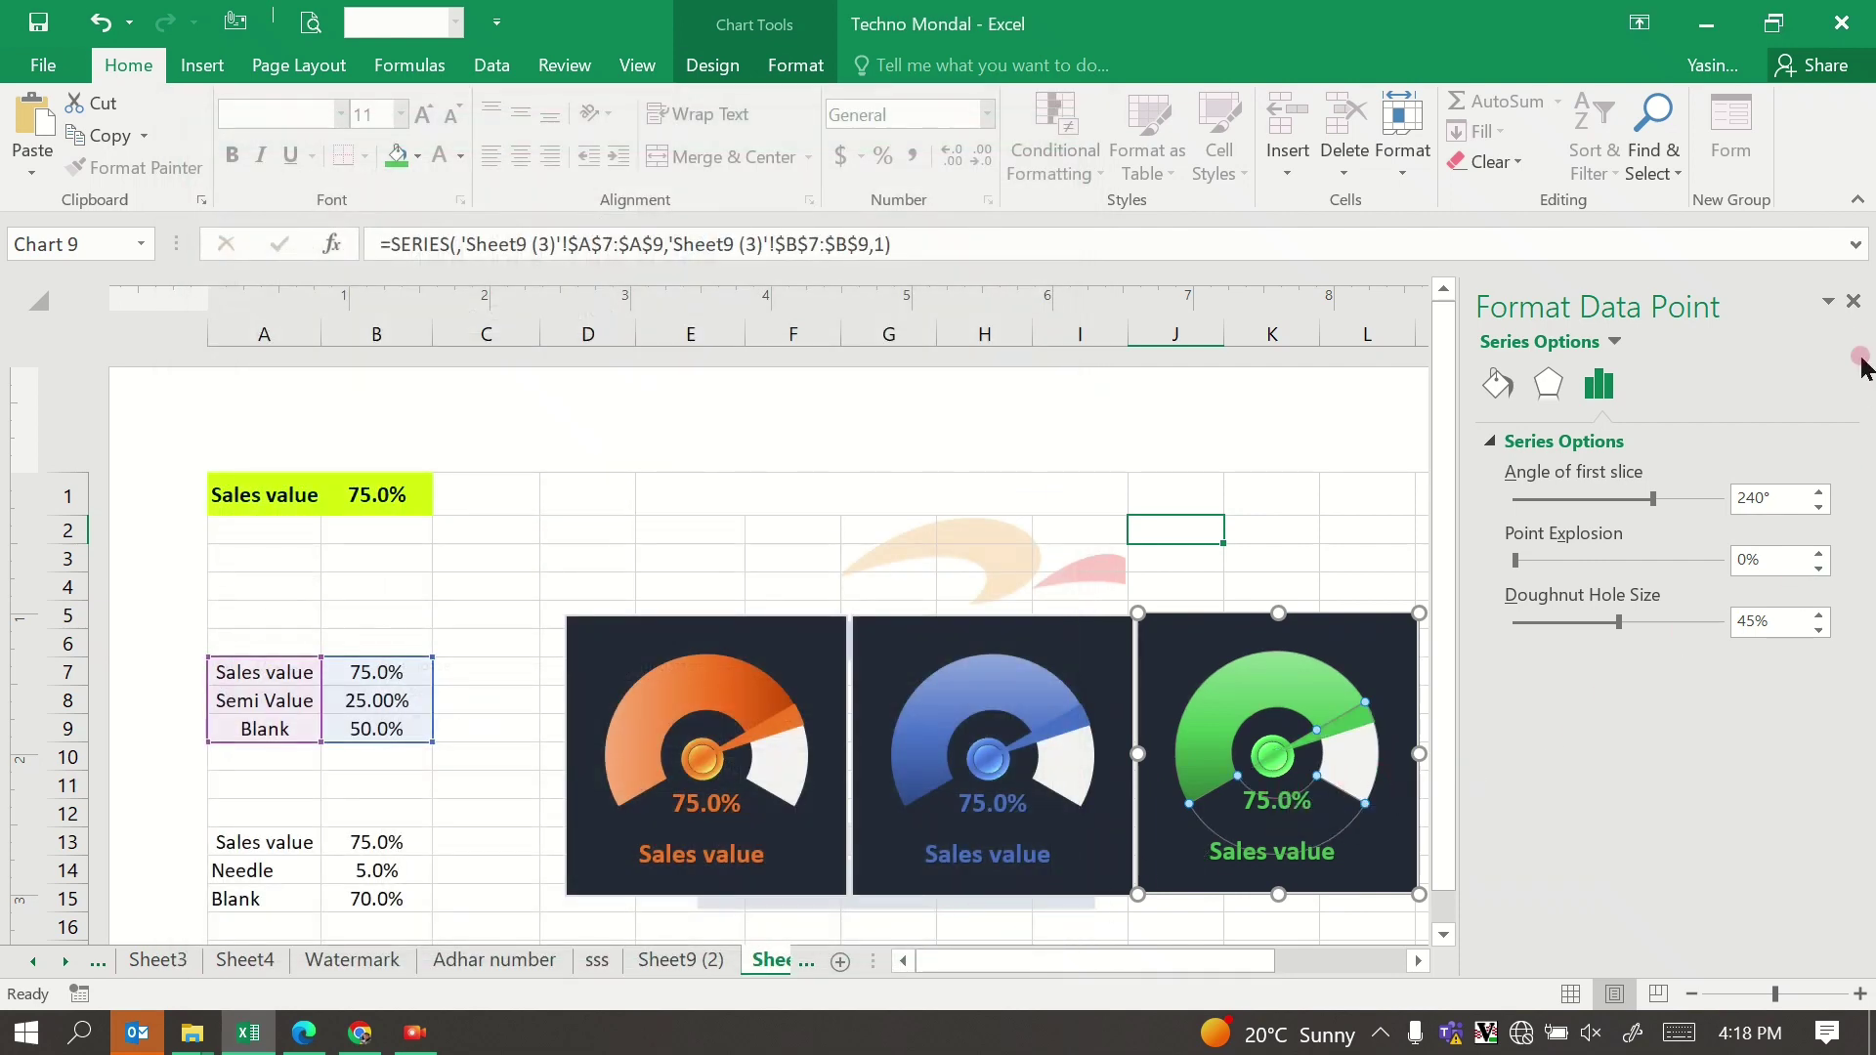
click(1853, 302)
Step: Set Needle in B14 to 0.5% so Blank becomes 74.5% and needles thin out
click(1306, 527)
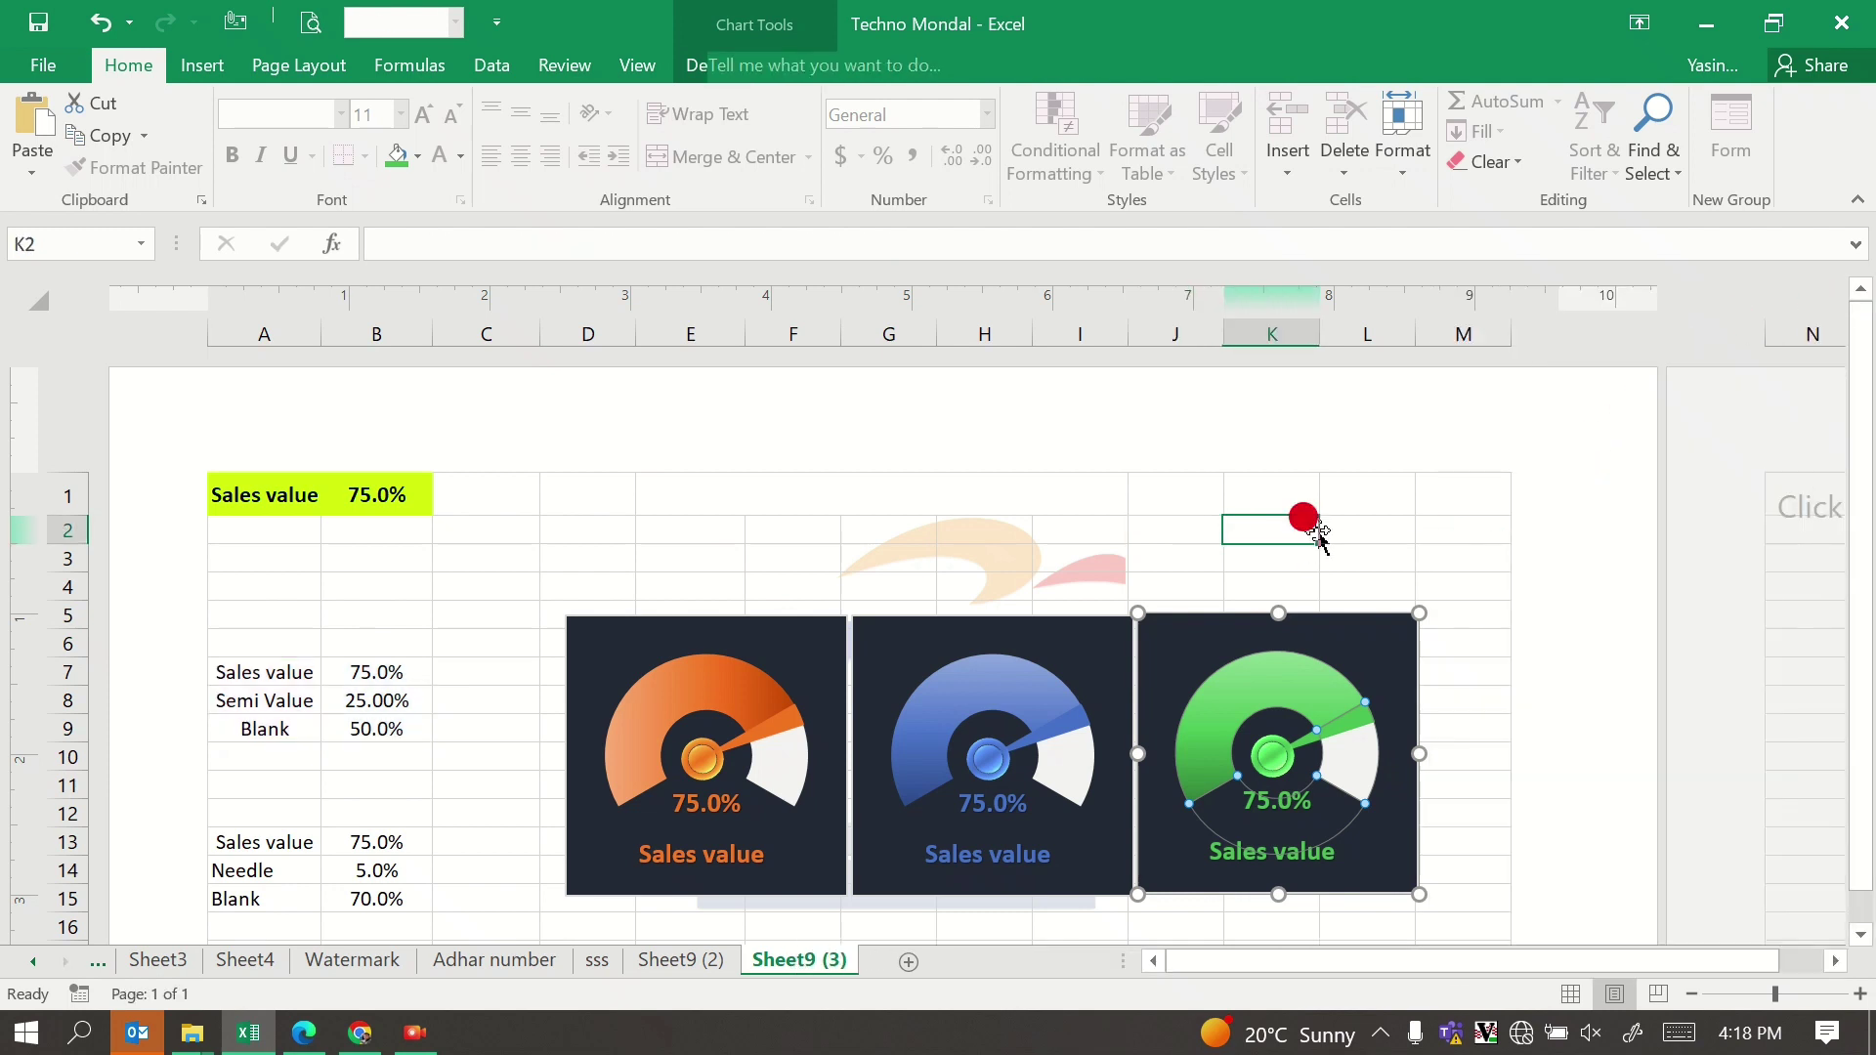
click(386, 866)
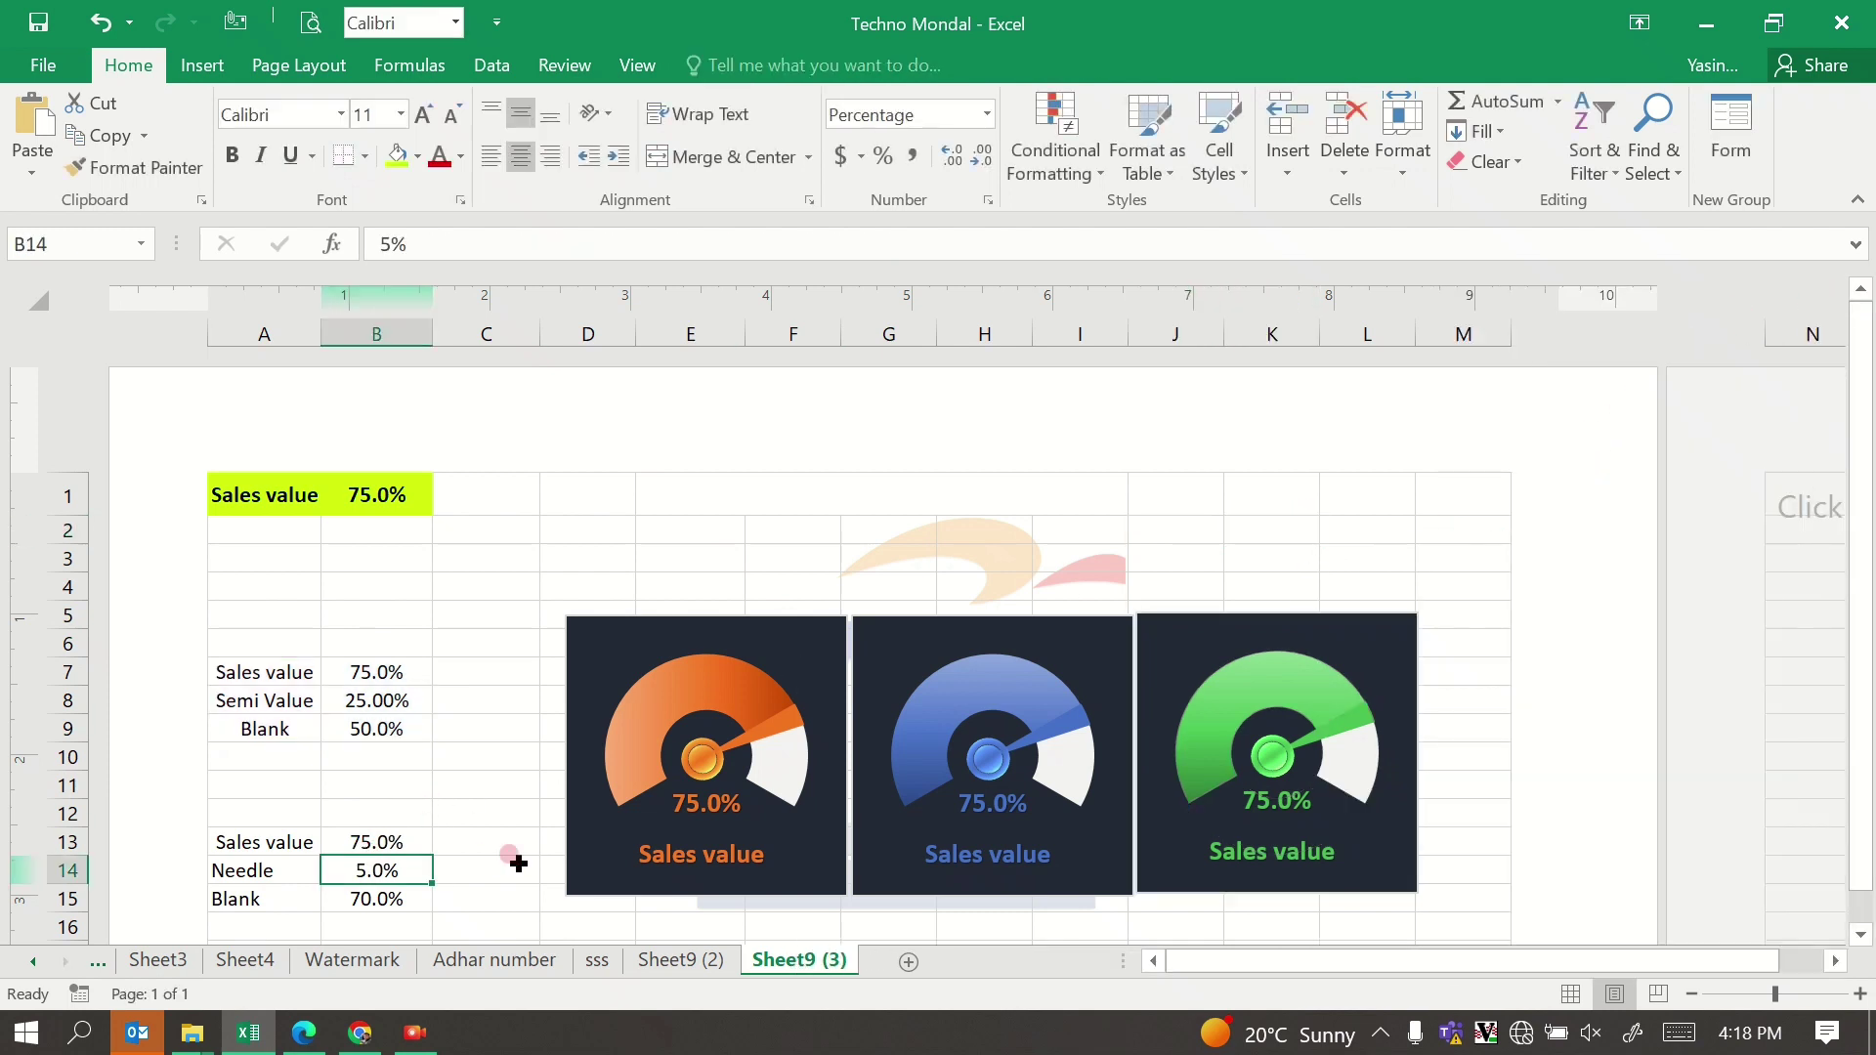
text(0.5)
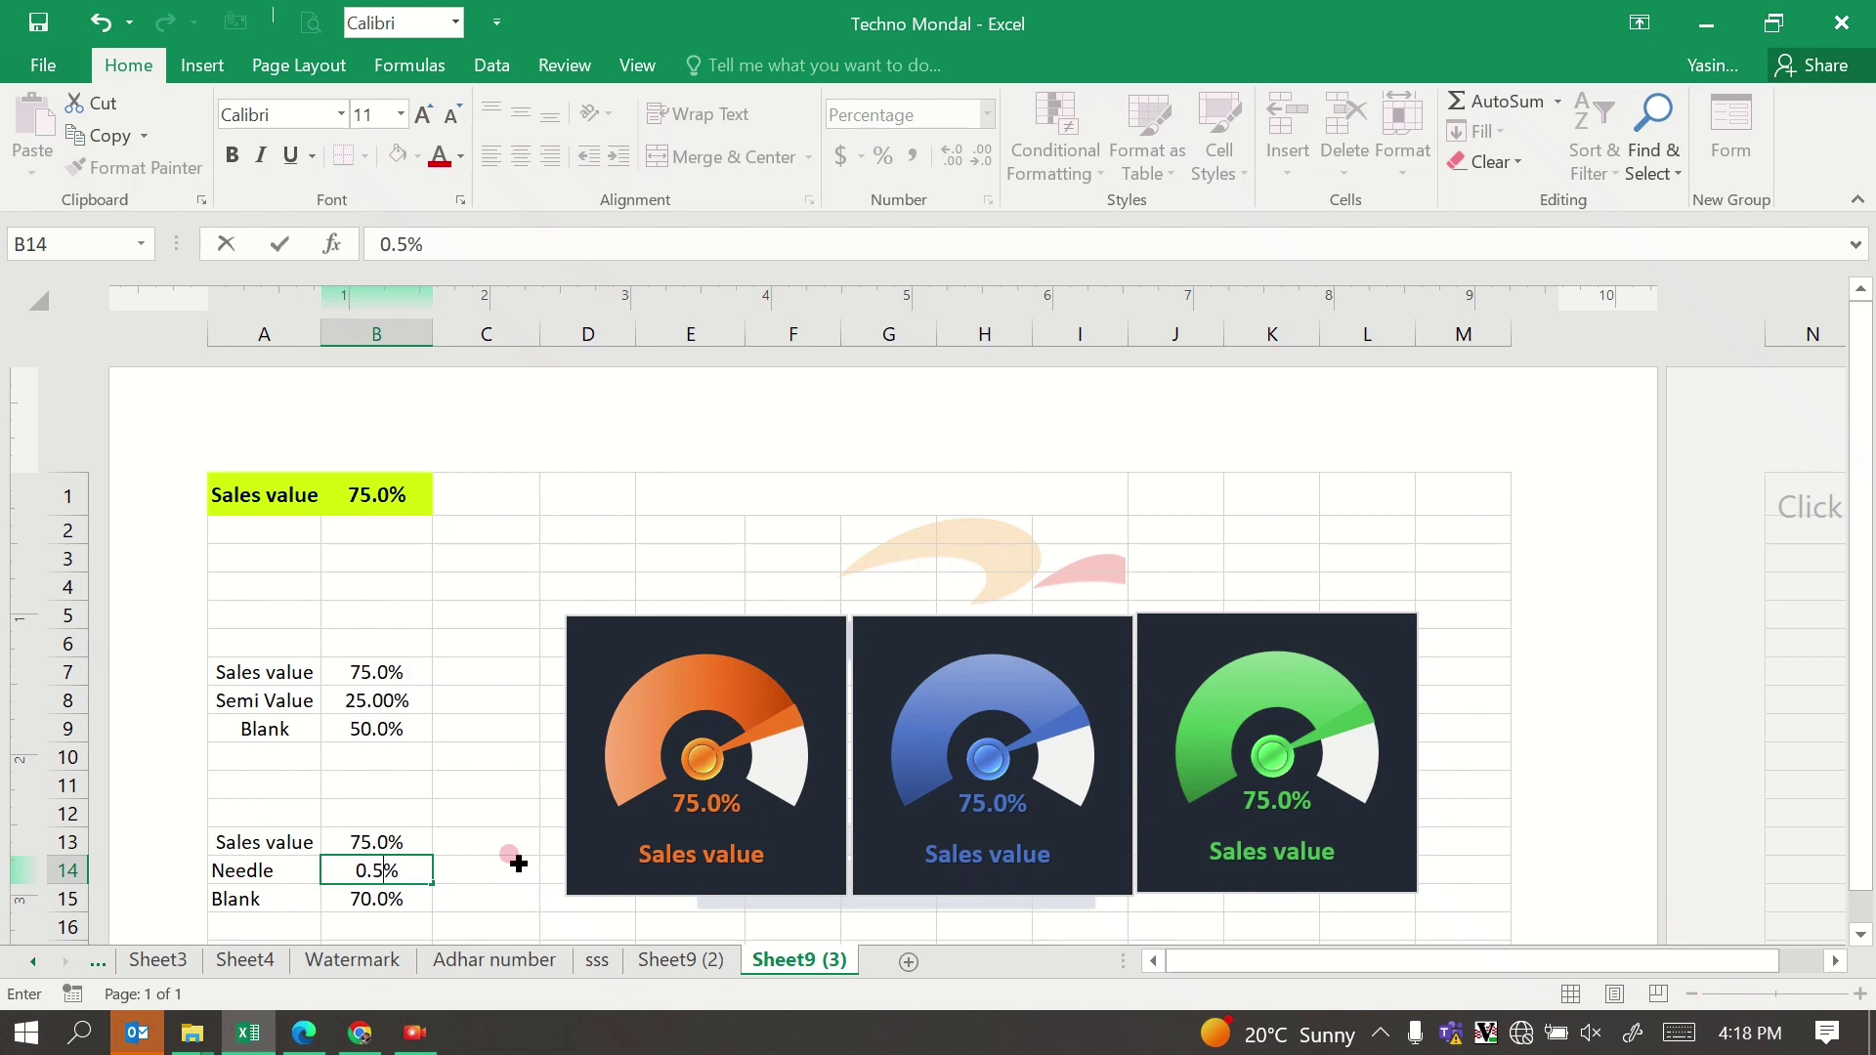
key(Return)
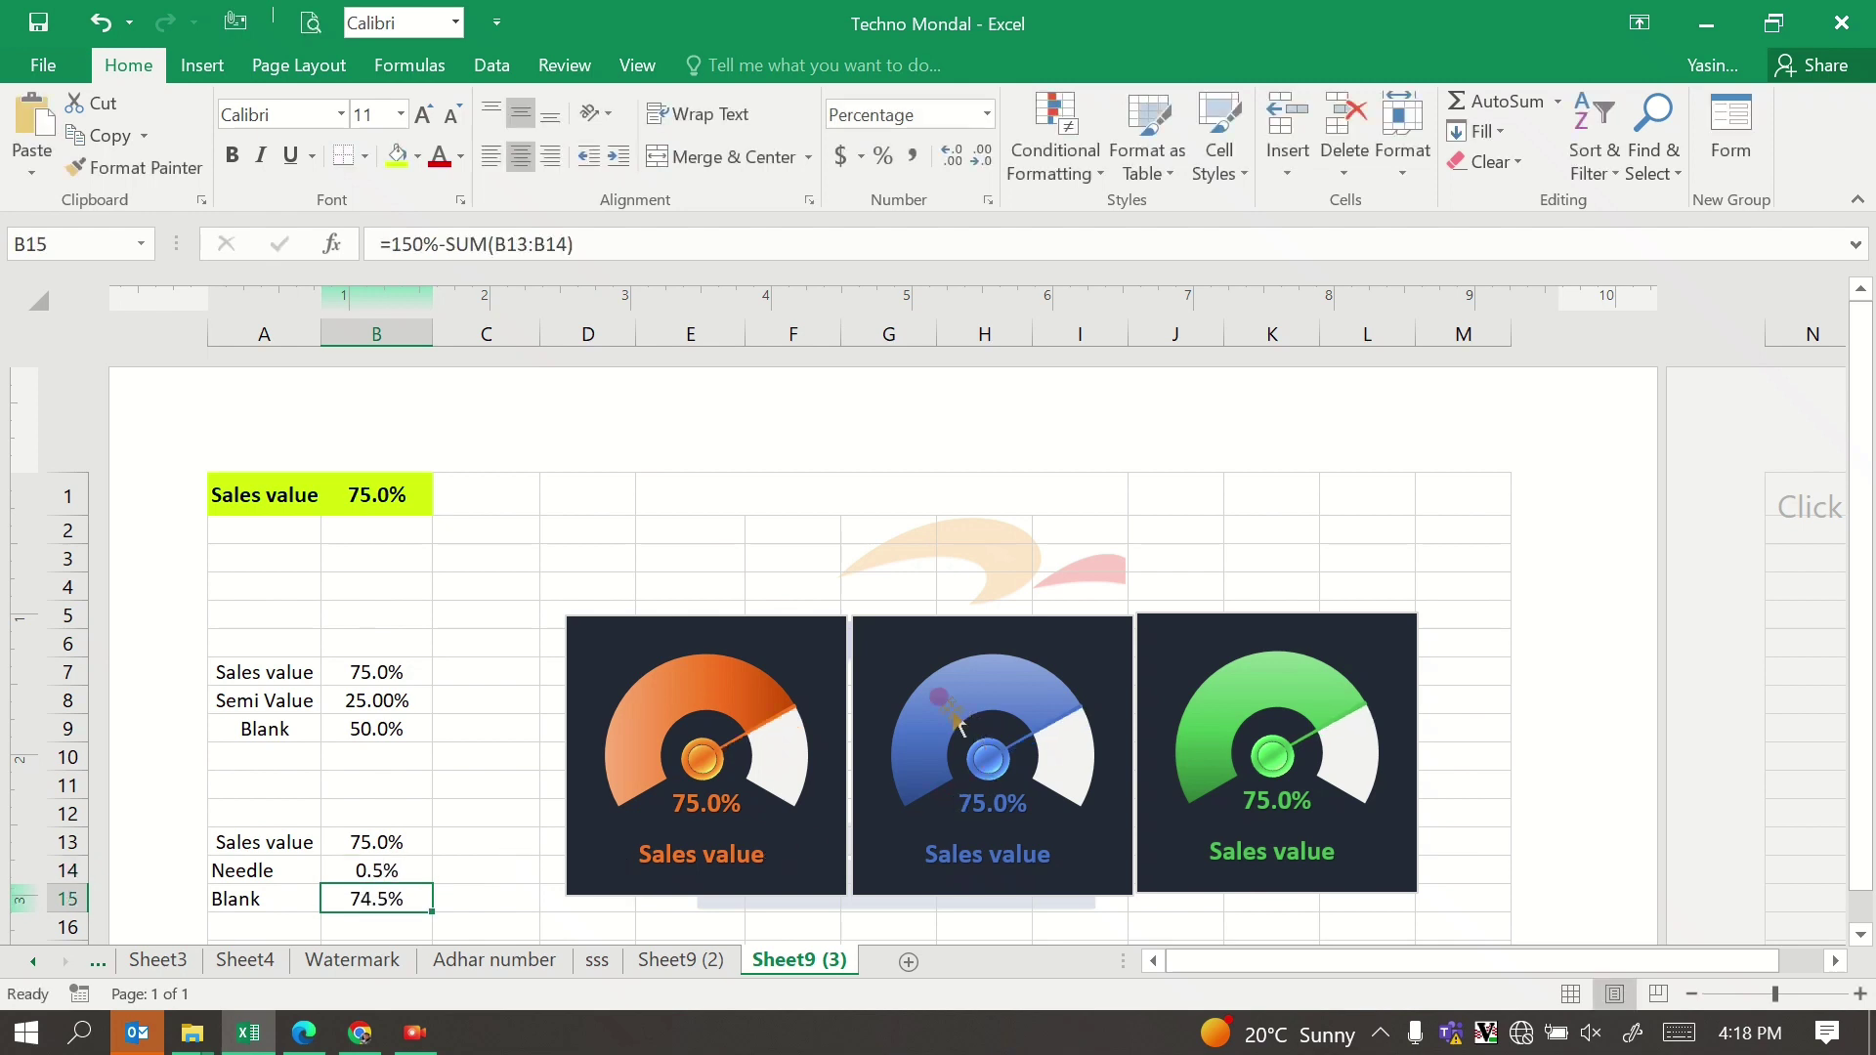
click(586, 530)
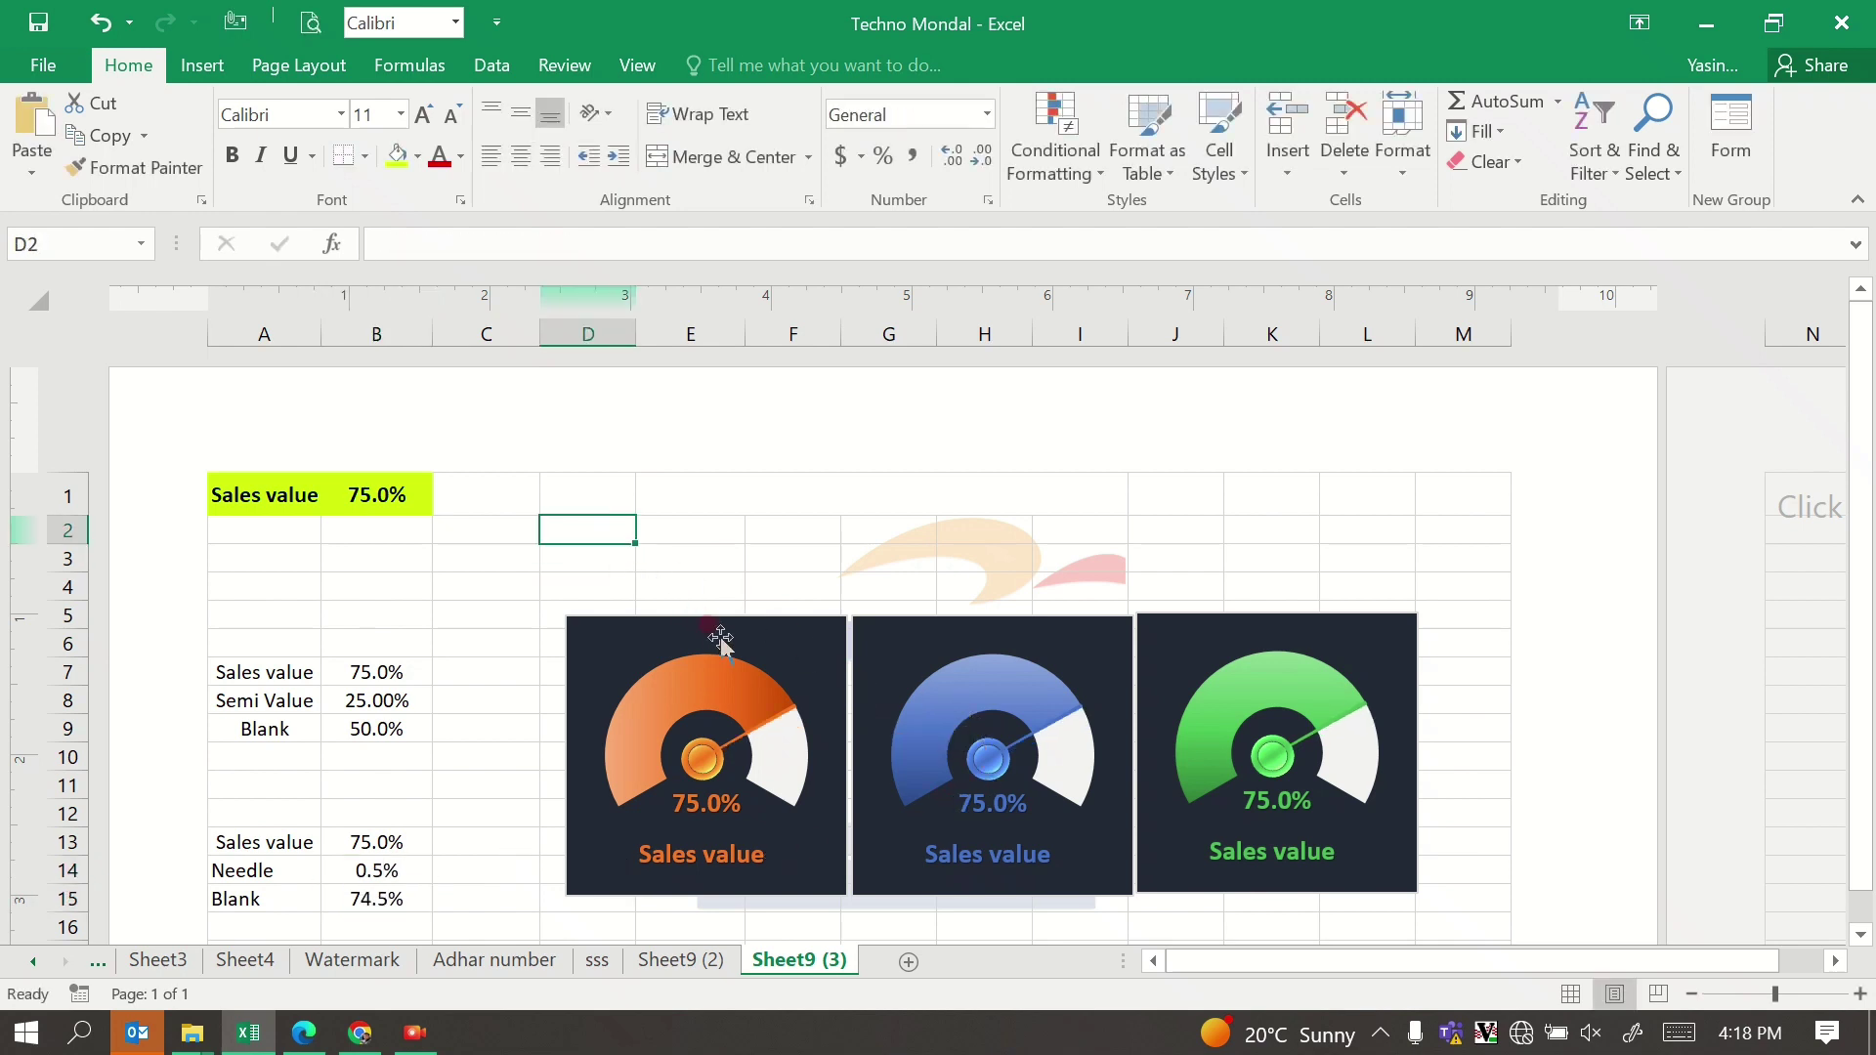
click(369, 493)
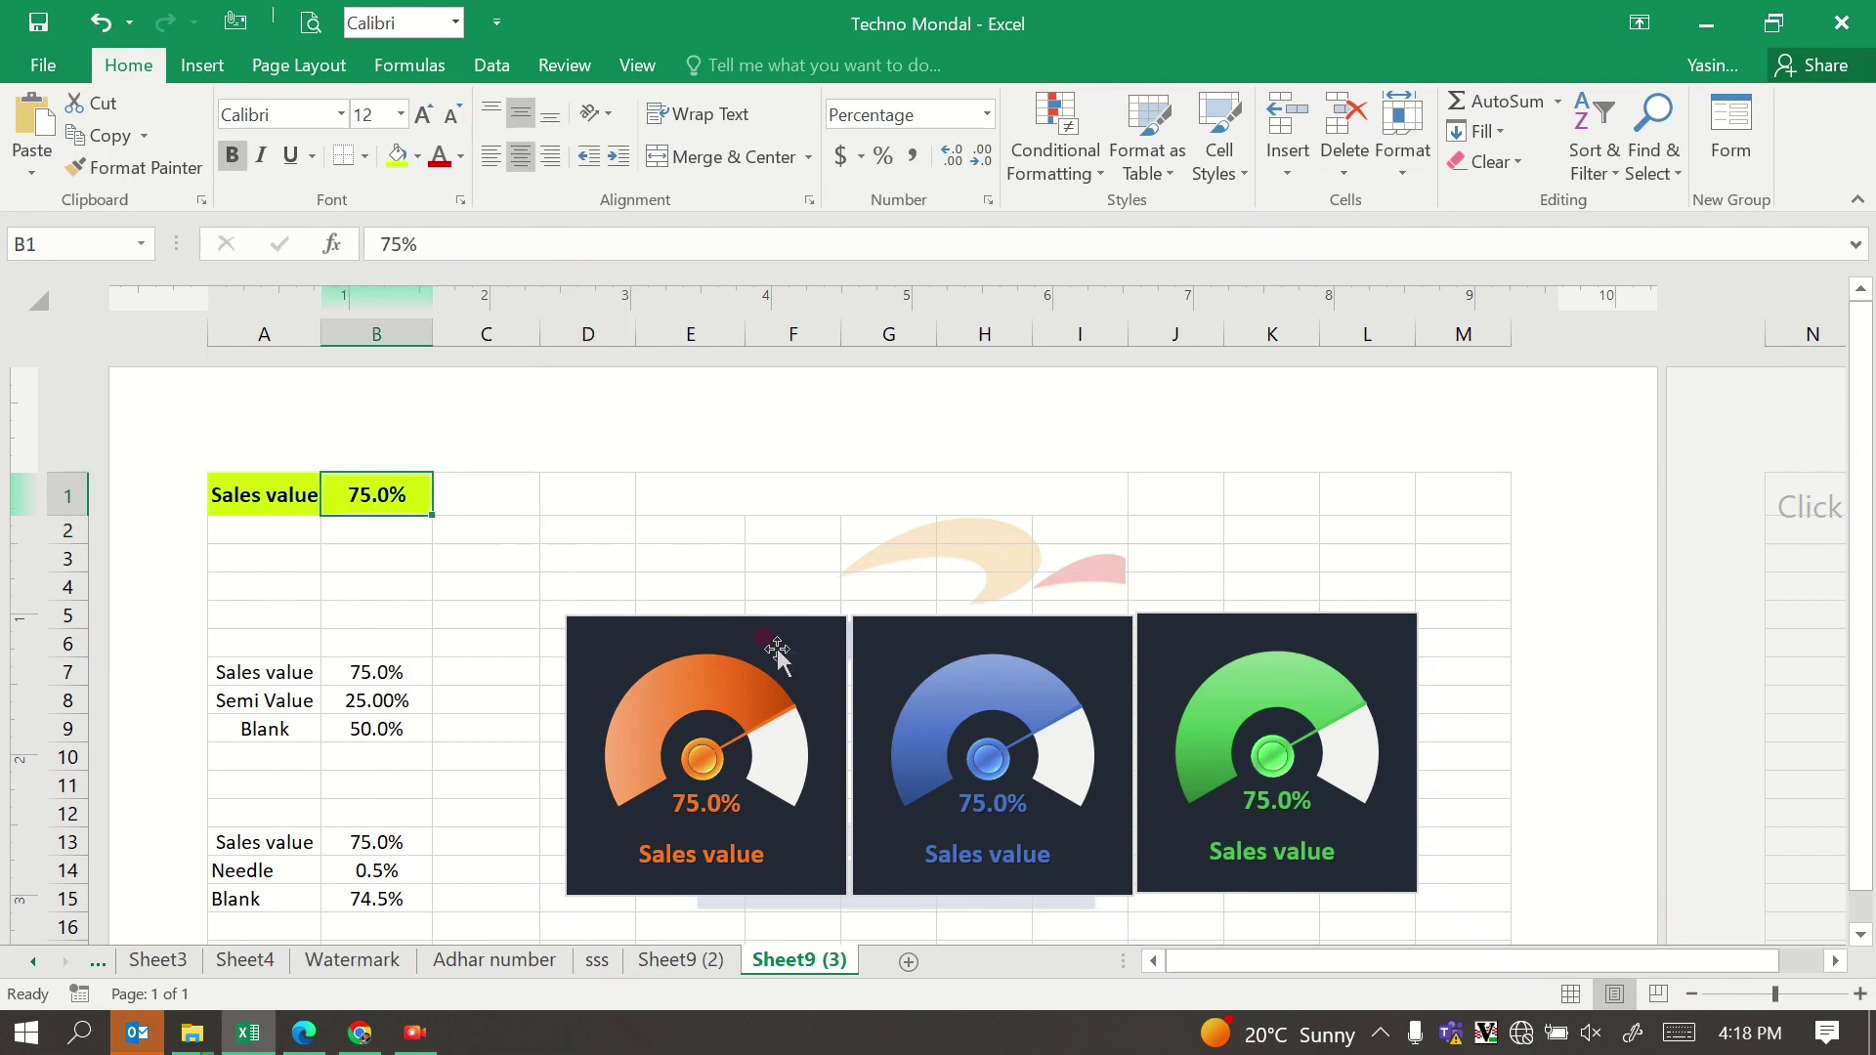
Step: Enter Sales values 78% and 65% in B1, clearing the stray 54% from B2
text(78)
key(Return)
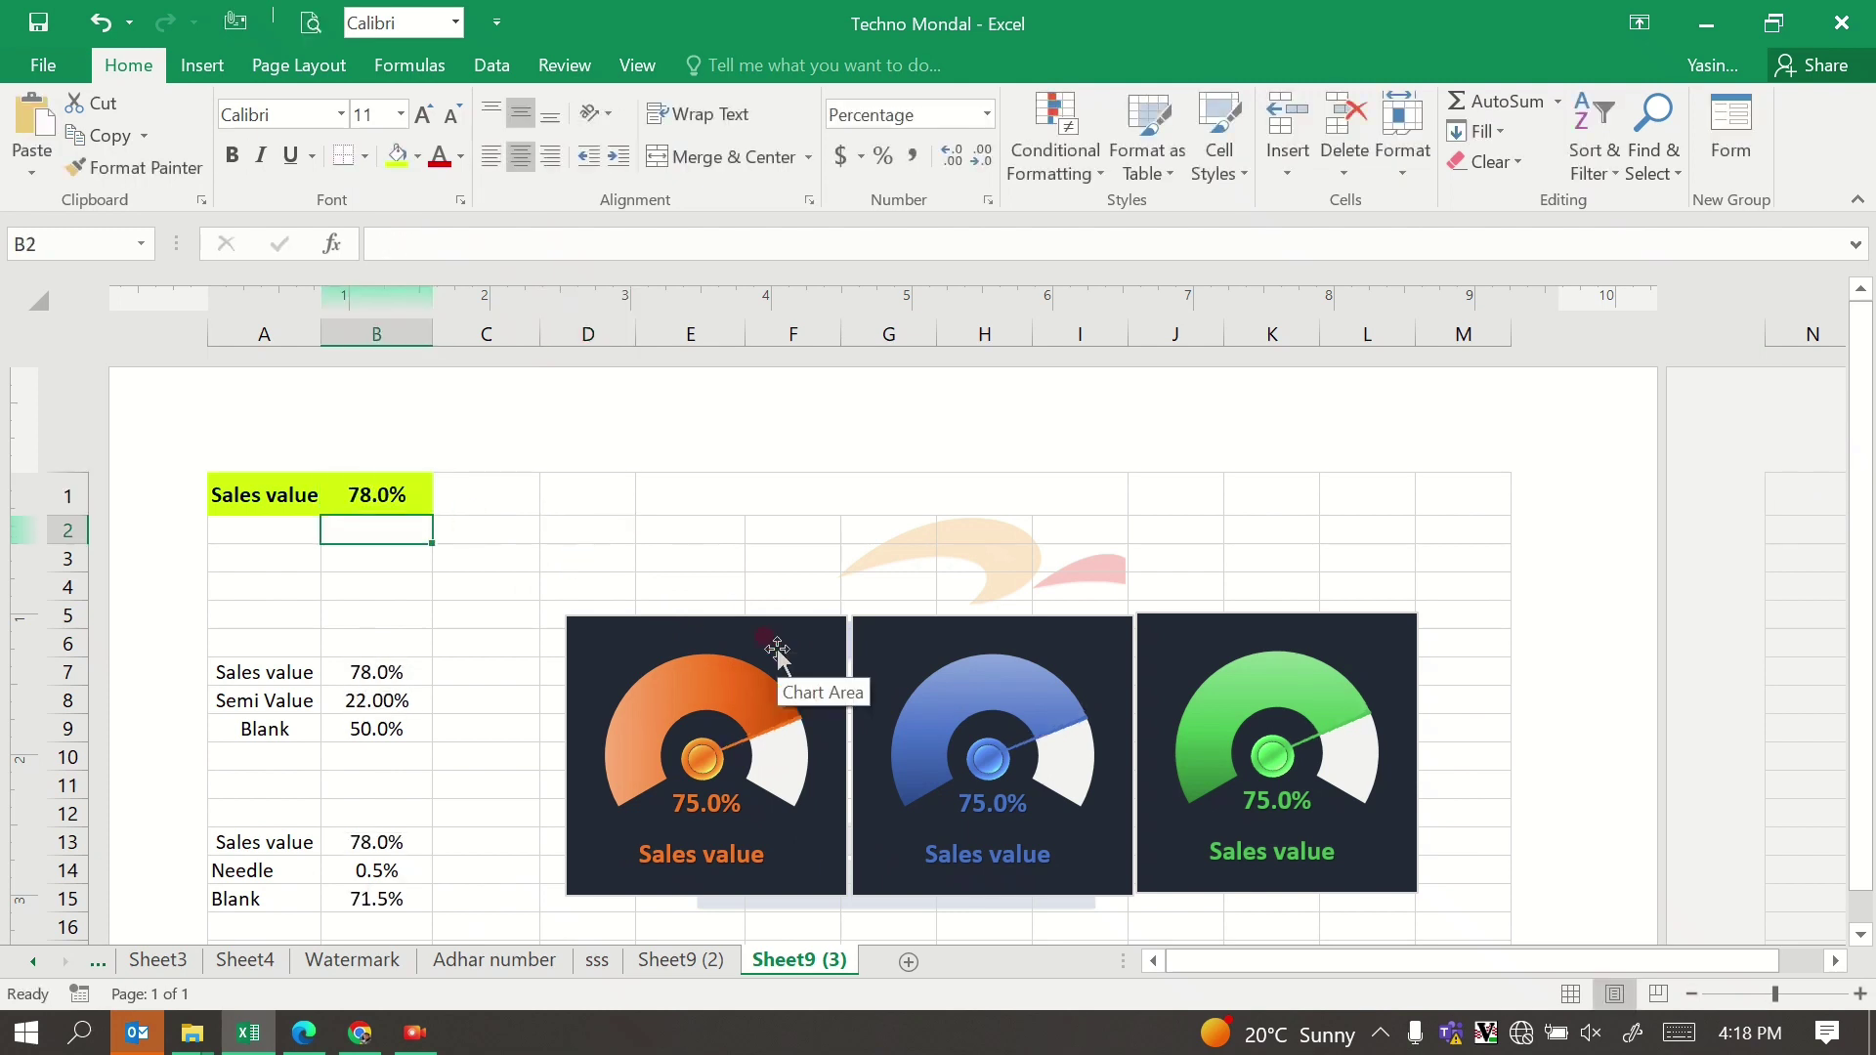
text(54)
key(Return)
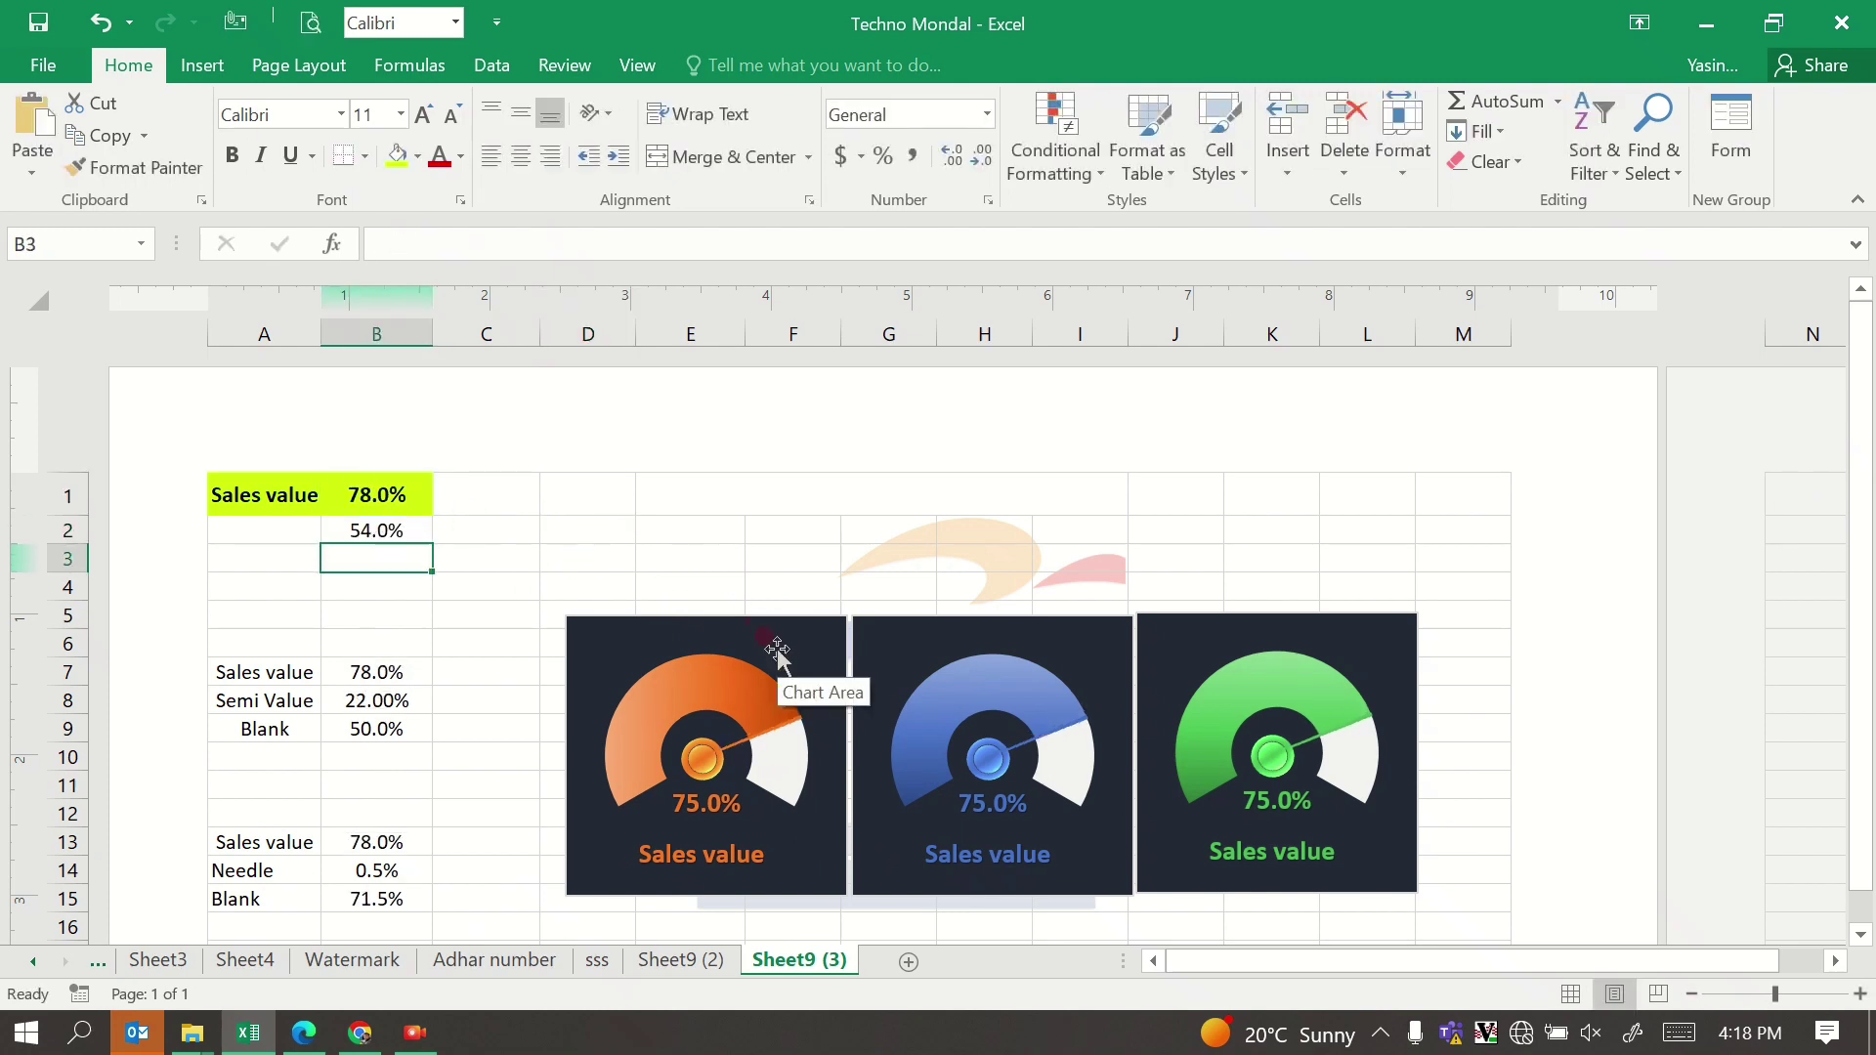
click(354, 493)
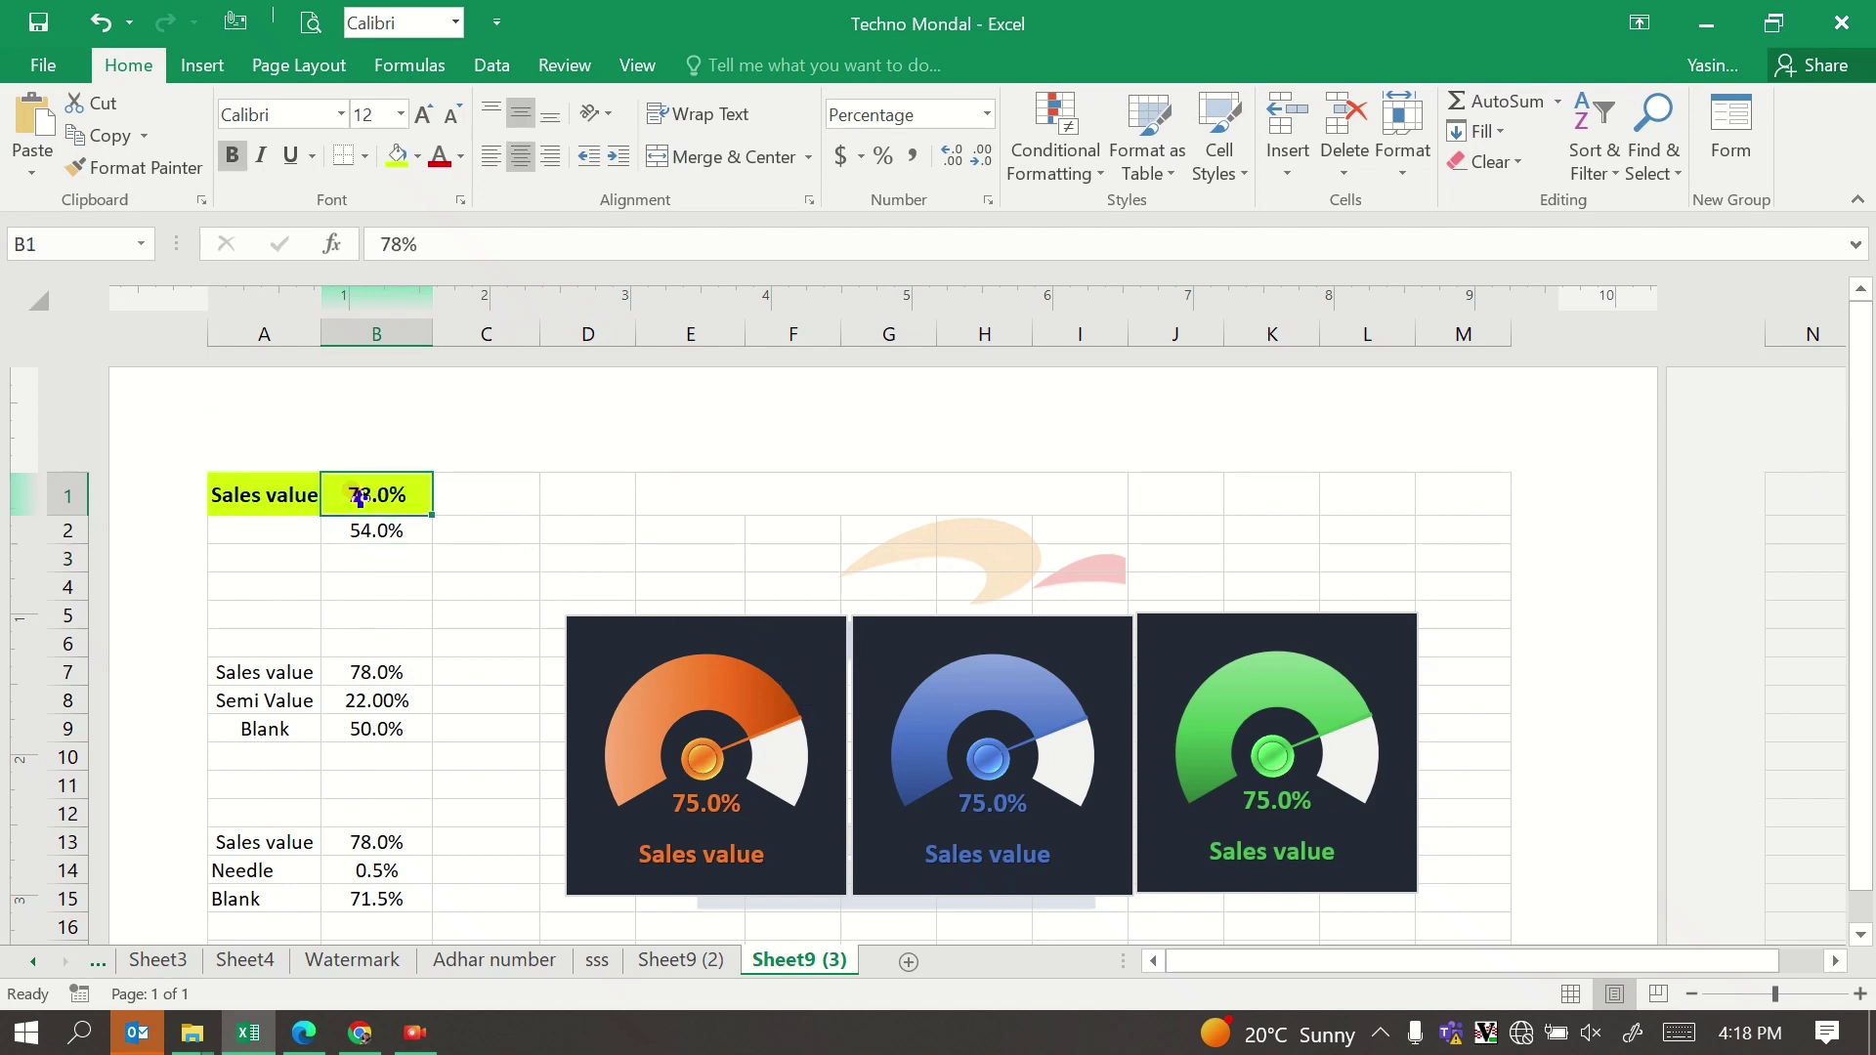
text(65)
key(Return)
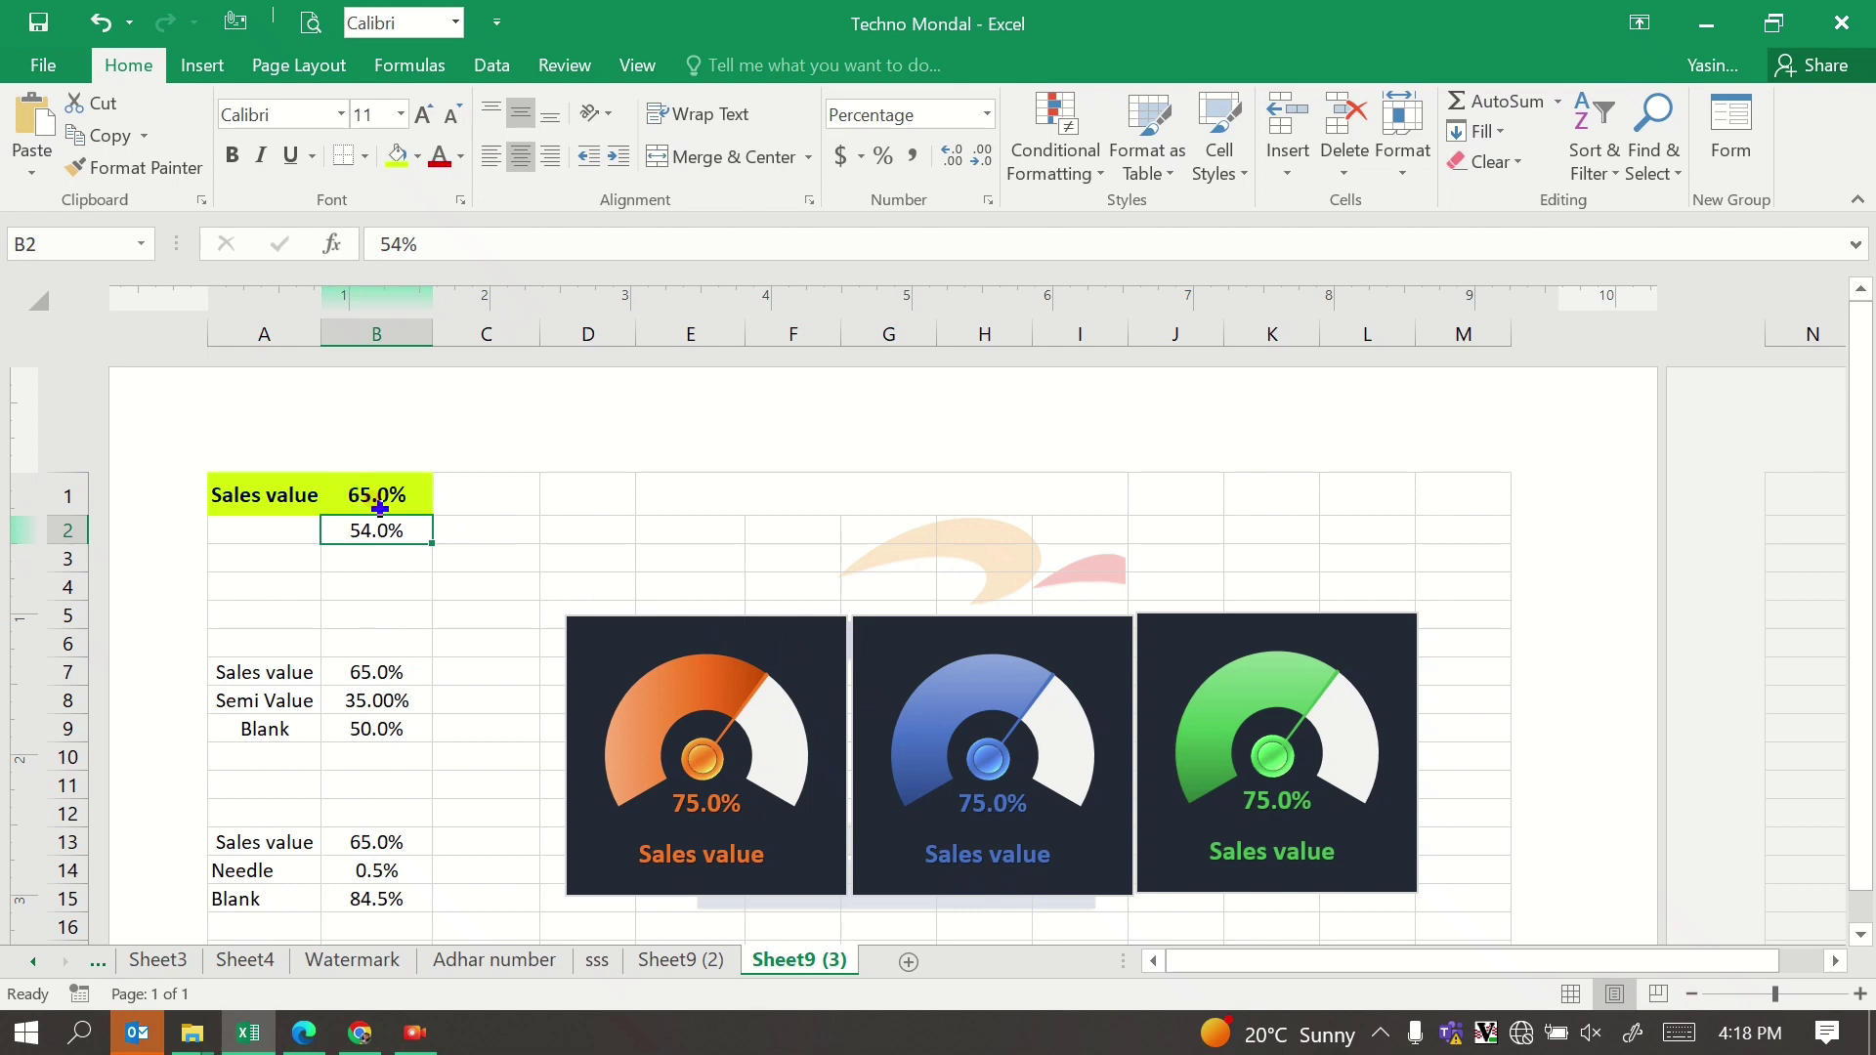
key(Delete)
Step: Enter Sales values 20% and then 100% in B1 to fill all gauge arcs
click(371, 493)
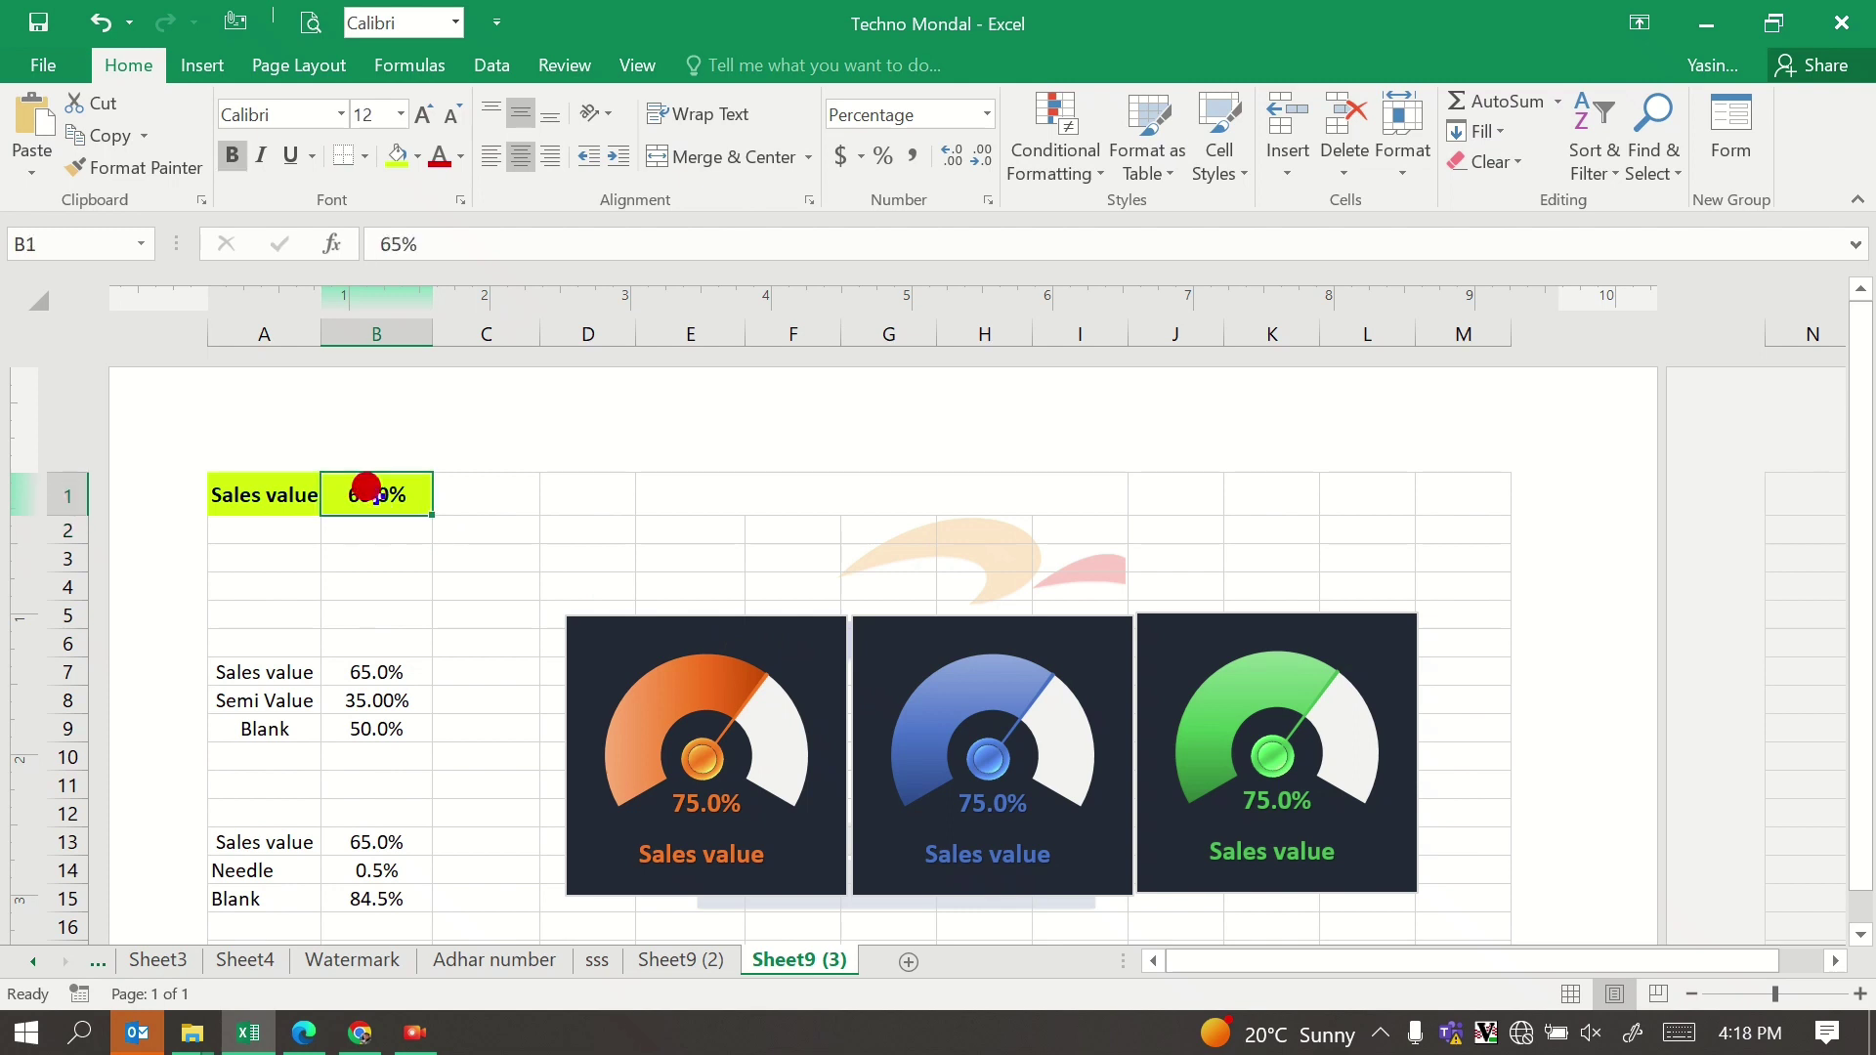
text(2)
key(Return)
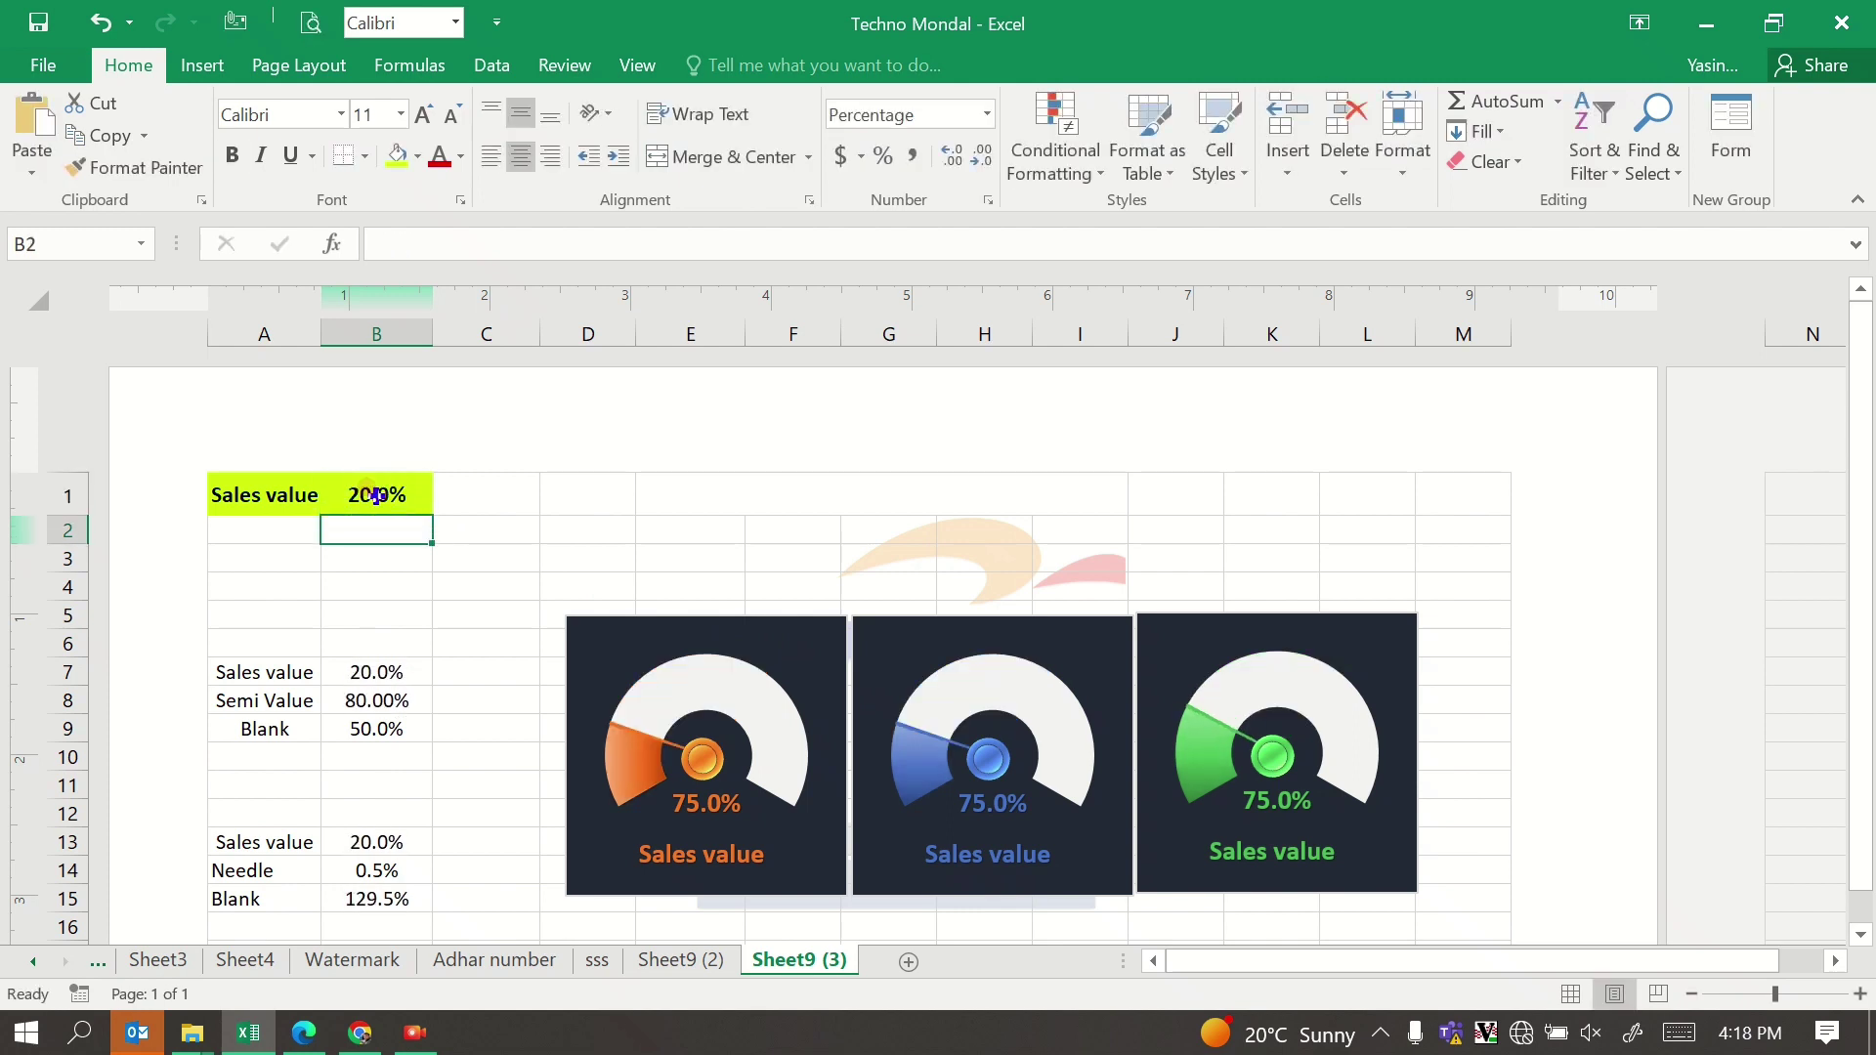
click(376, 497)
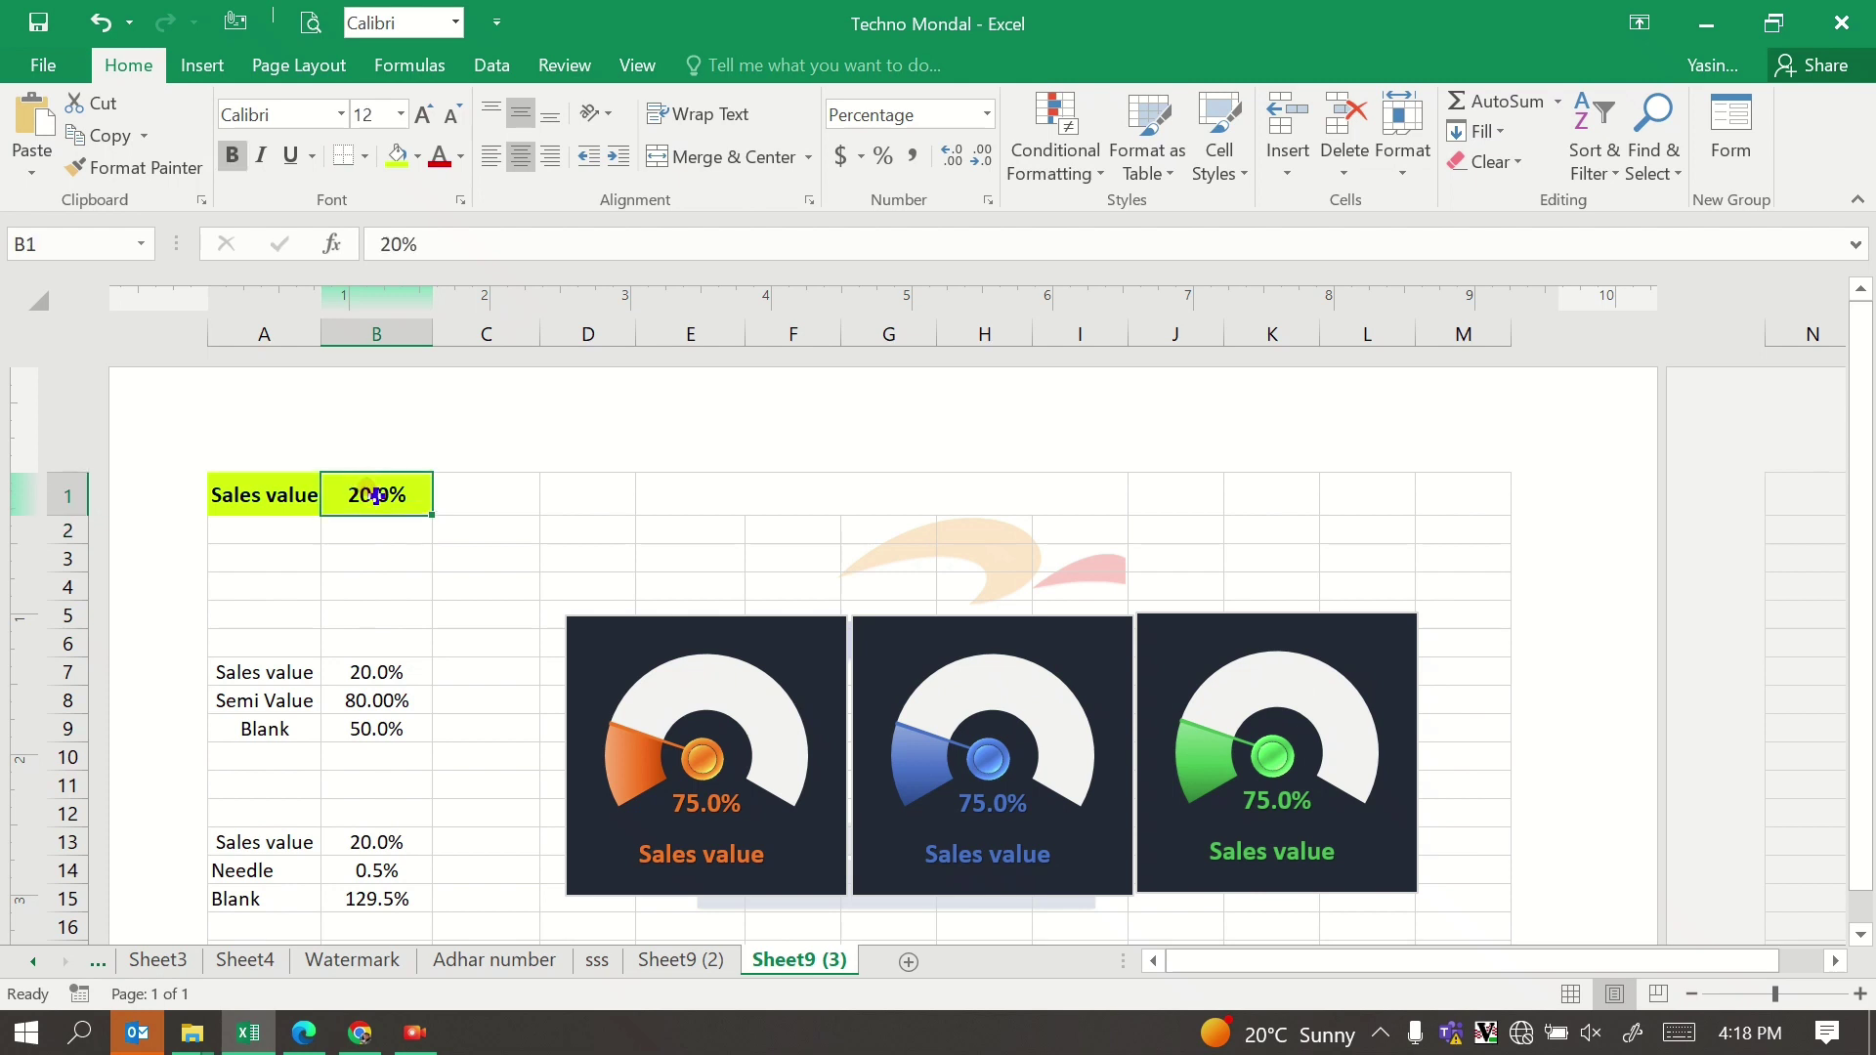
text(10)
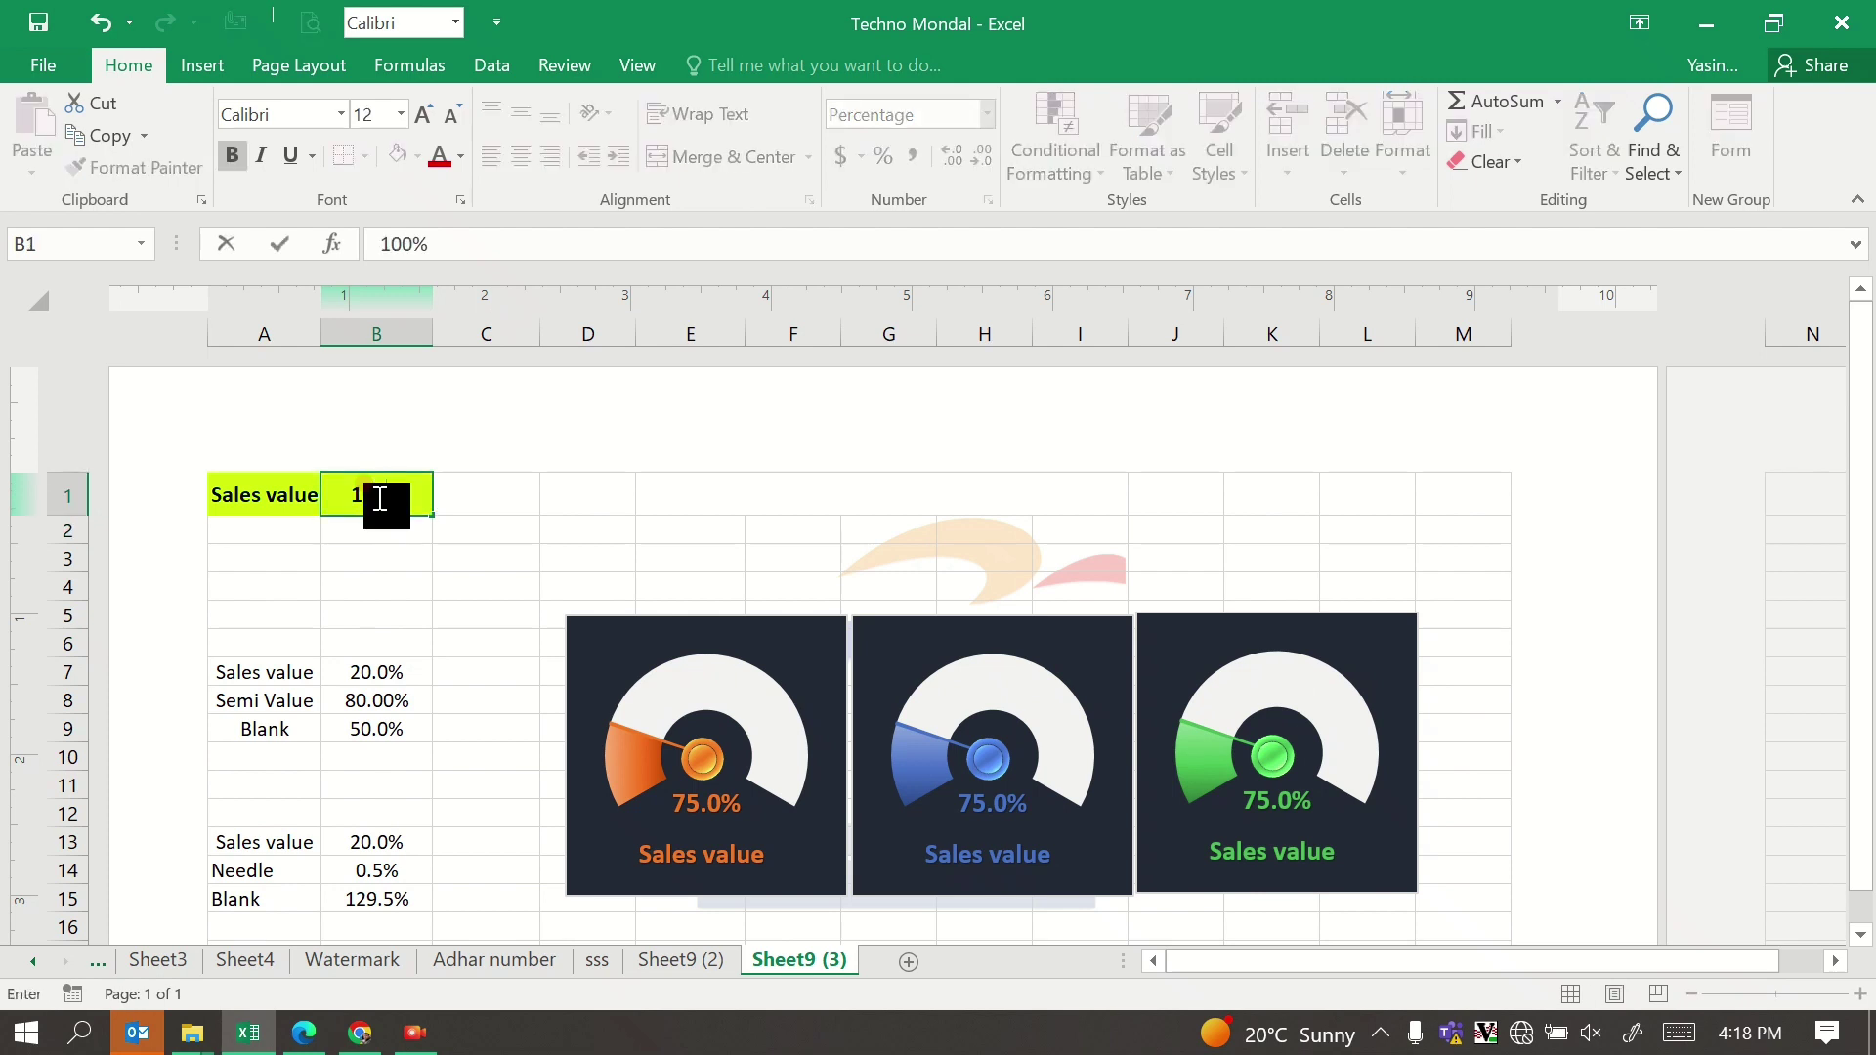
key(Return)
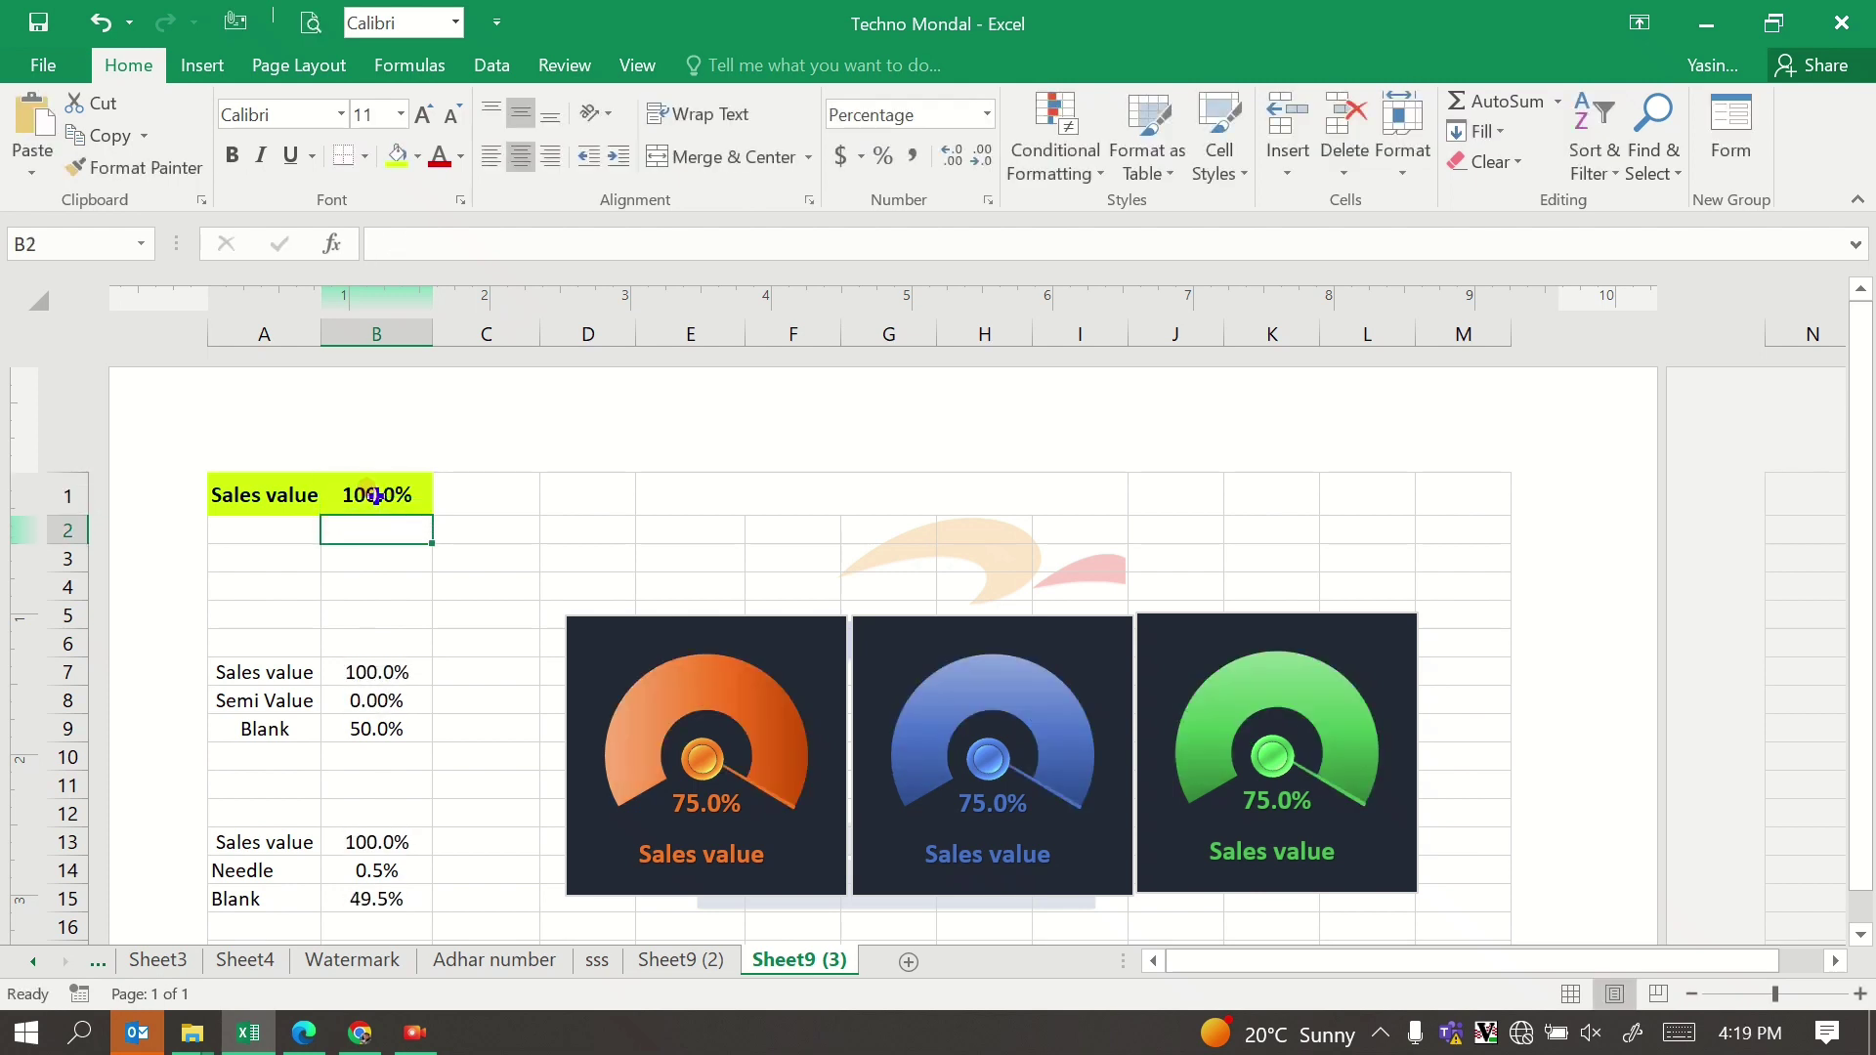
click(370, 558)
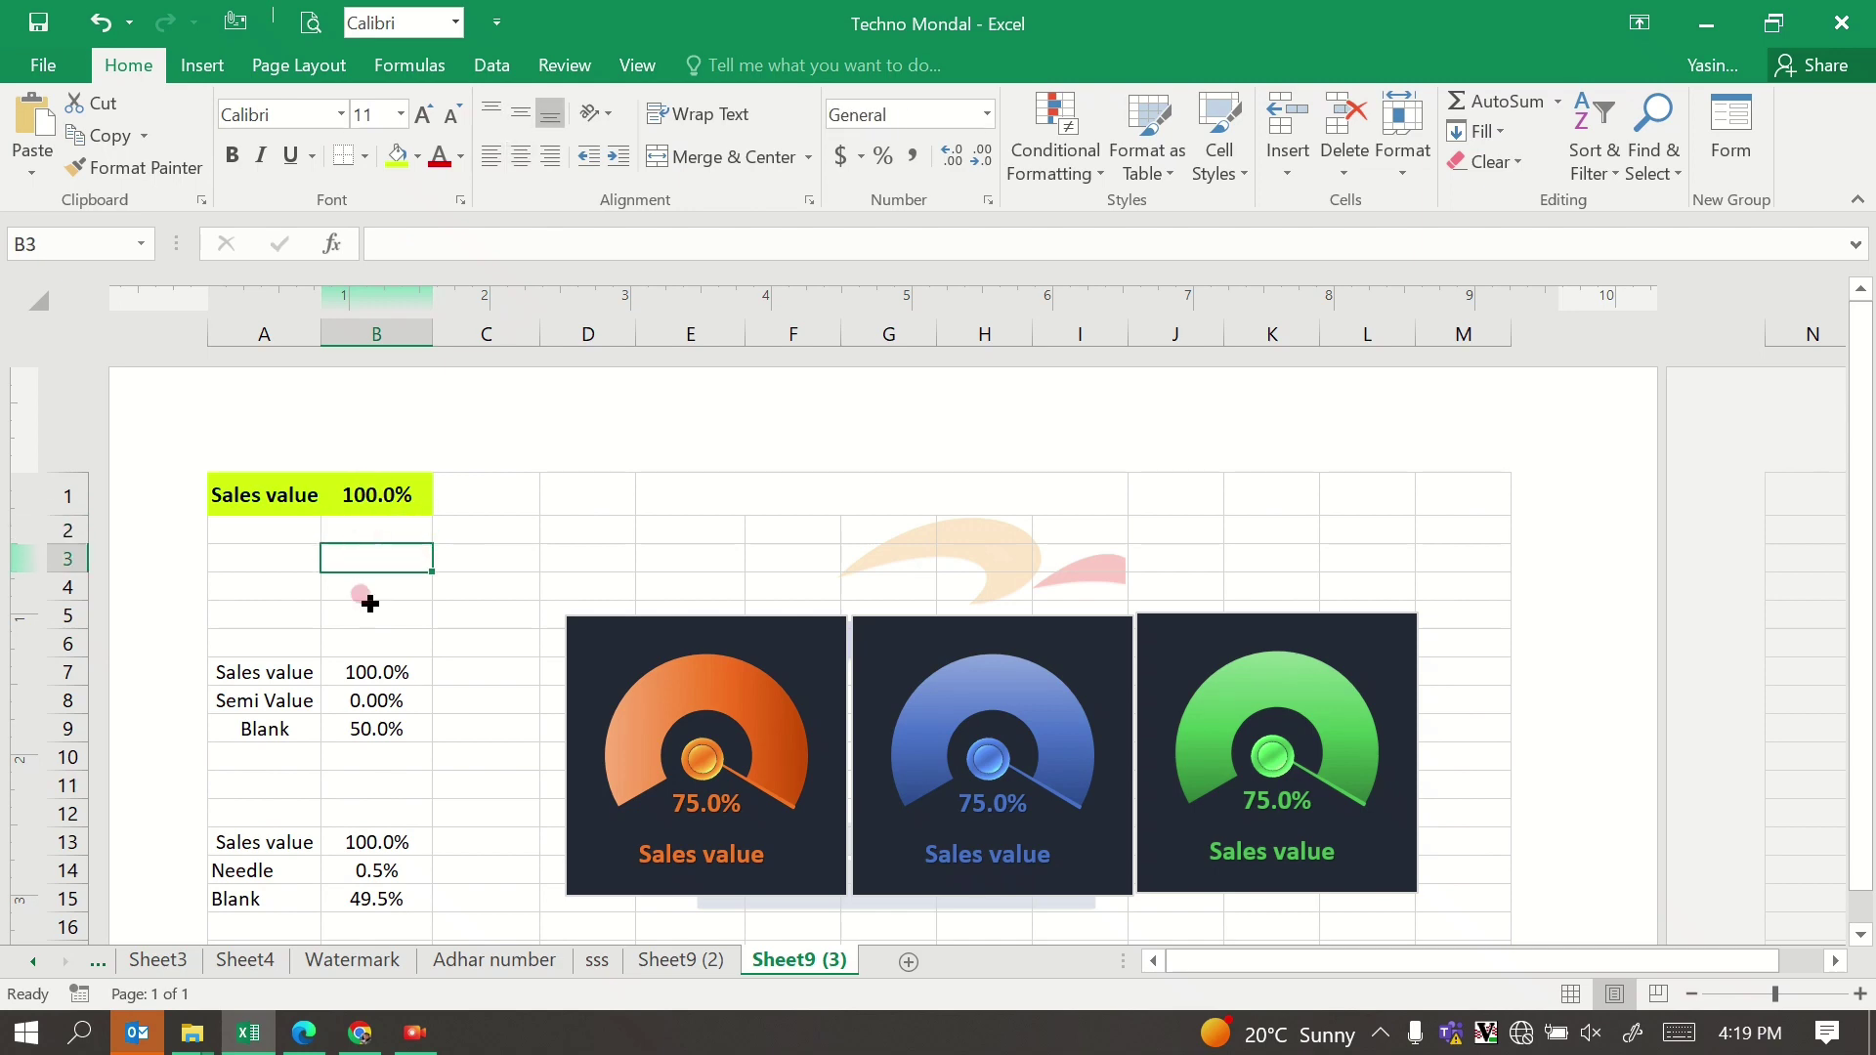